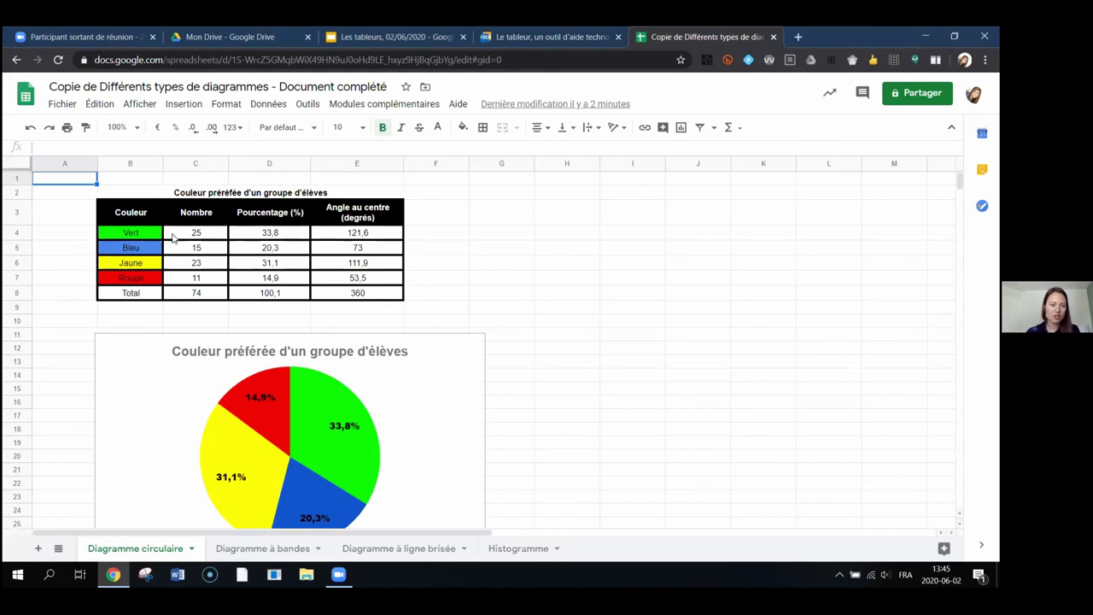
Step: Set the Nombre values to 30 for Vert and 55 for Bleu in the favourite-colour table
left_click(209, 238)
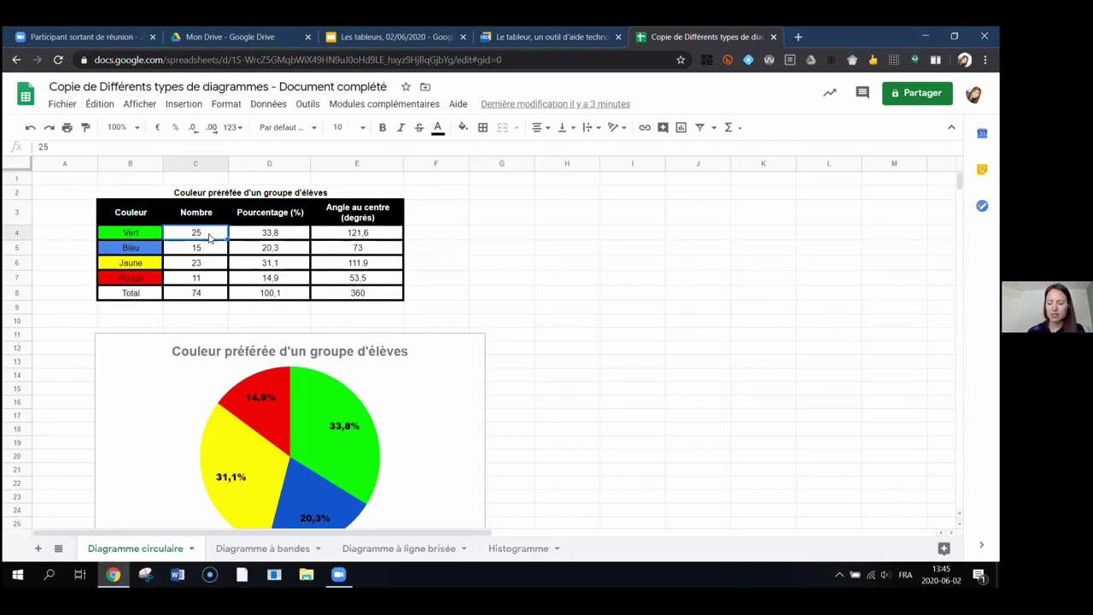
type("3")
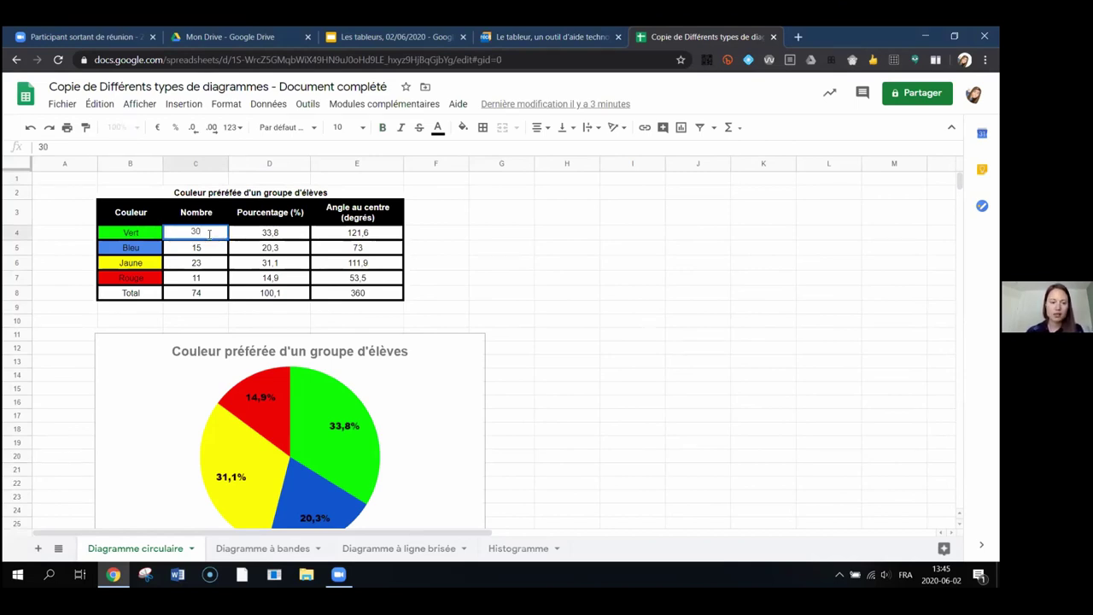
type("0")
key("Return")
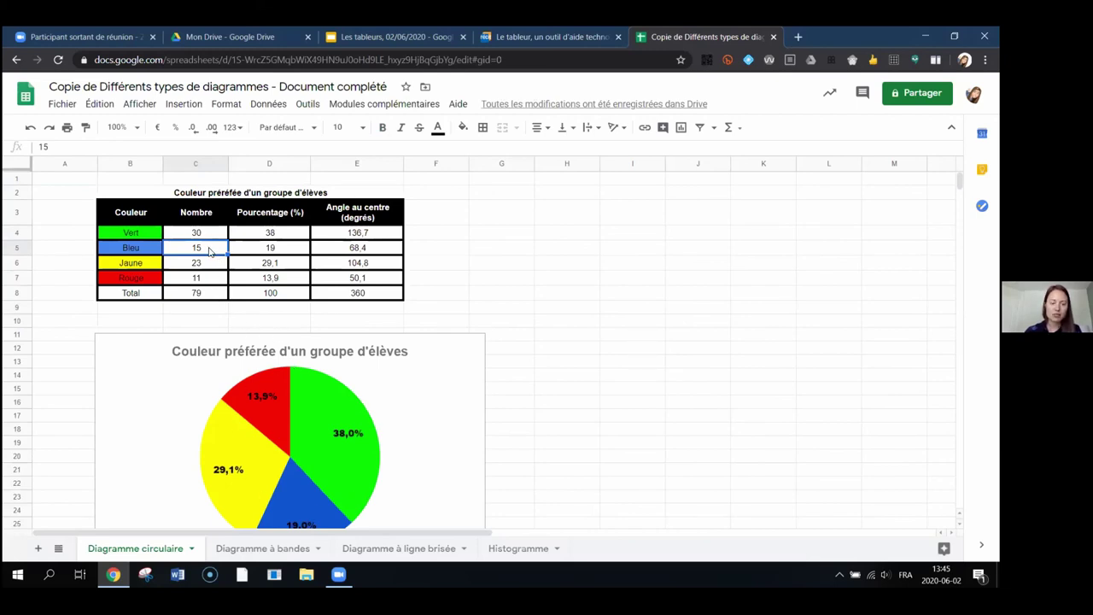
type("5")
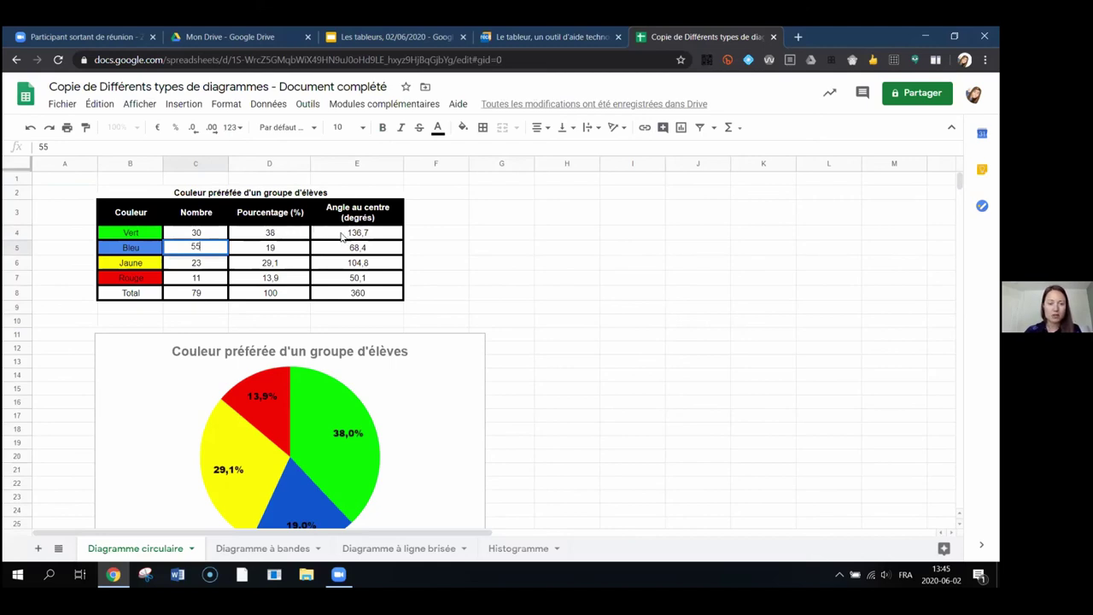
left_click(225, 262)
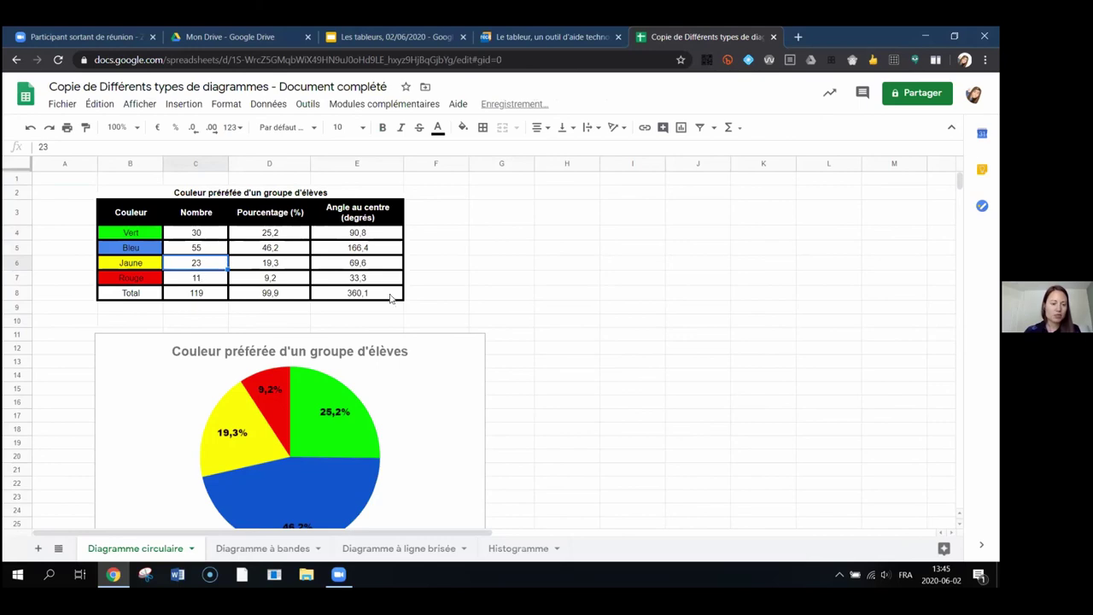
Step: Examine the updated pie chart and the Vert row's percentage and central-angle formulas
scroll(602, 272, "down", 1)
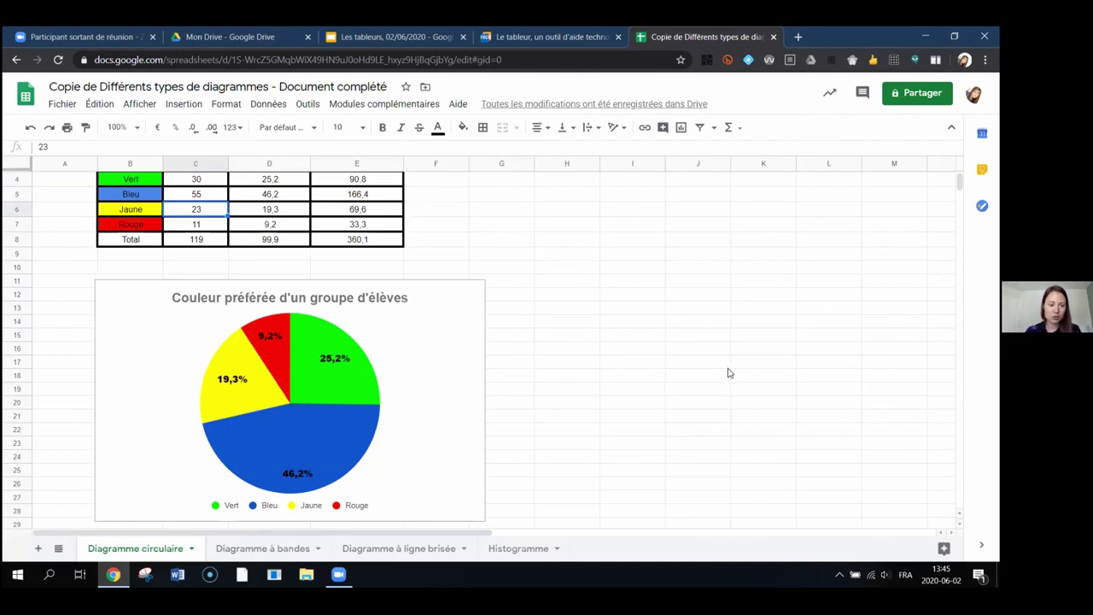
scroll(729, 373, "up", 1)
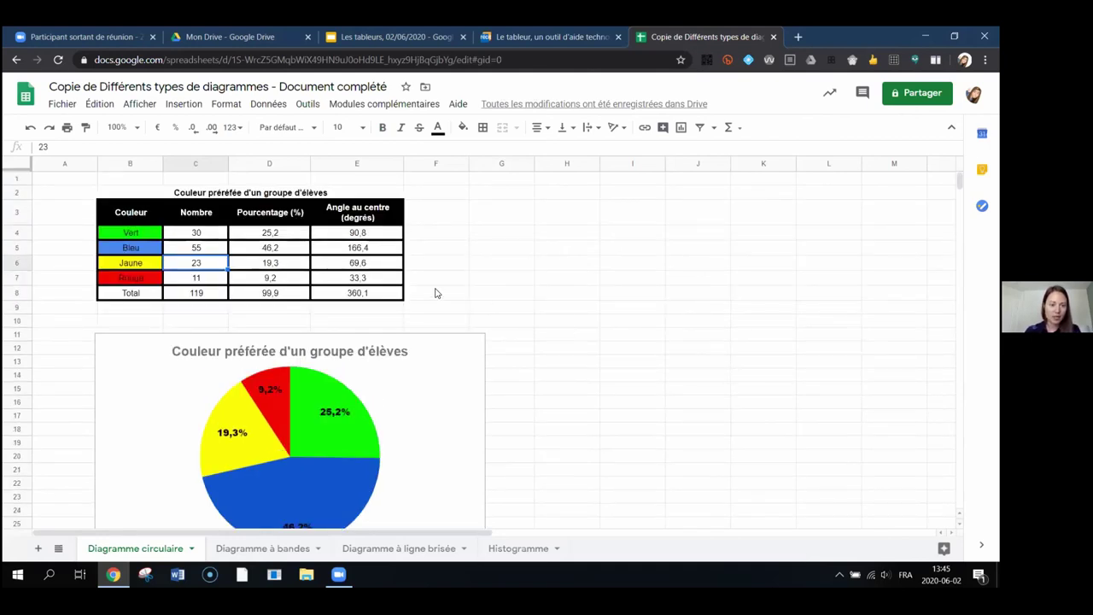
left_click(297, 238)
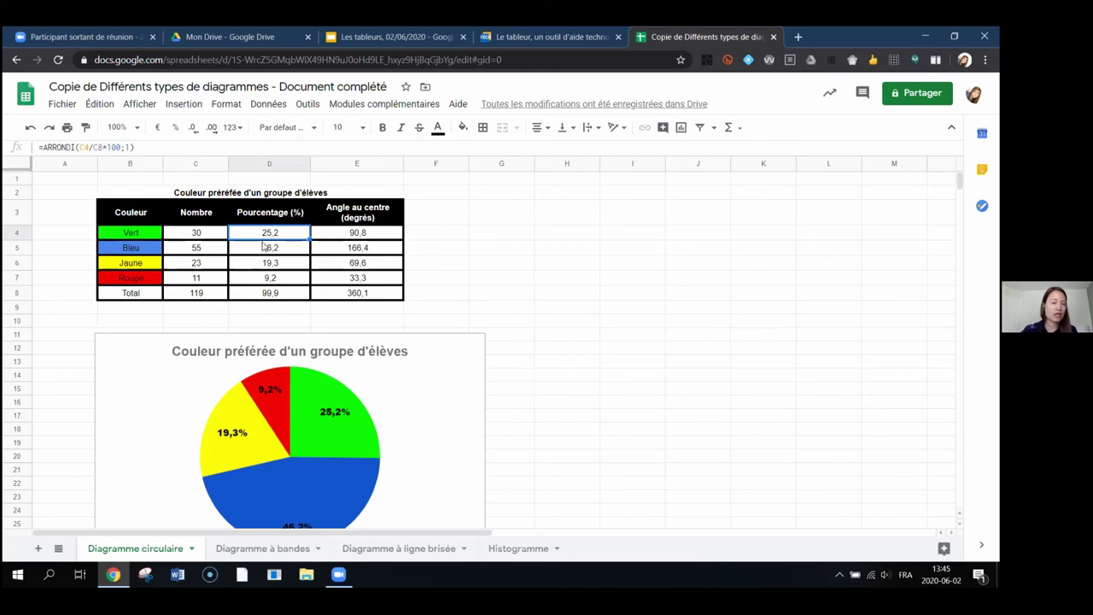
left_click(371, 236)
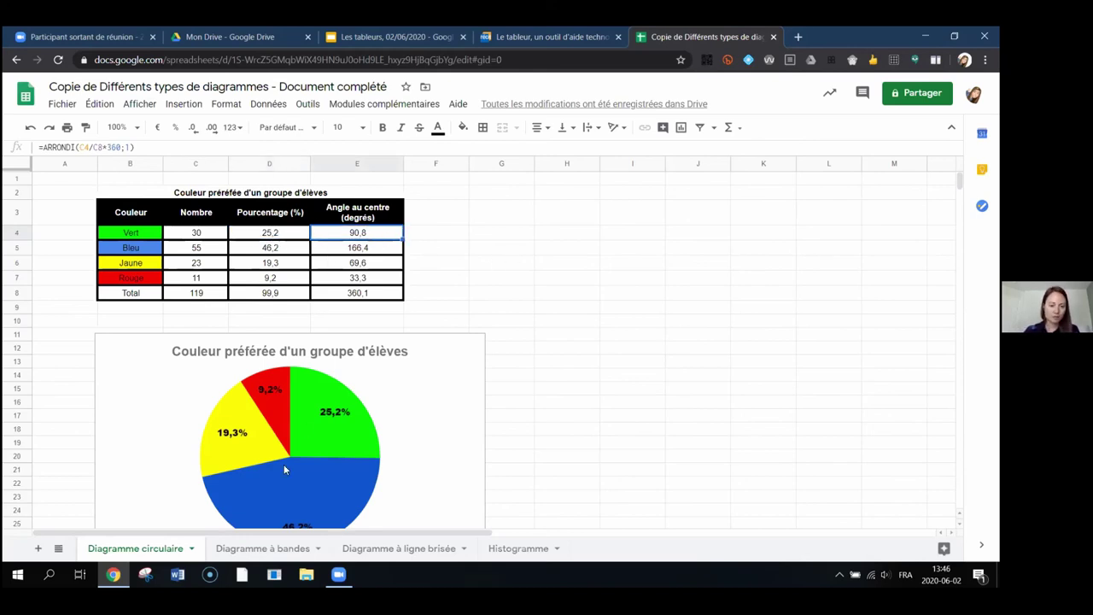
scroll(168, 489, "down", 2)
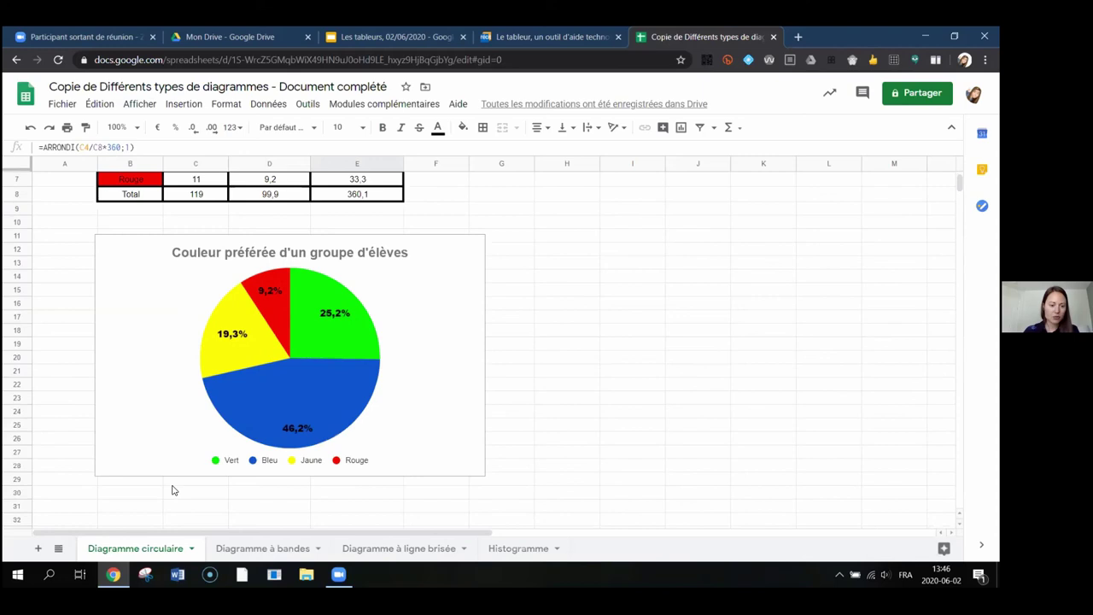
Step: Examine the favourite-colour table and its two bar charts on the Diagramme à bandes sheet
left_click(253, 547)
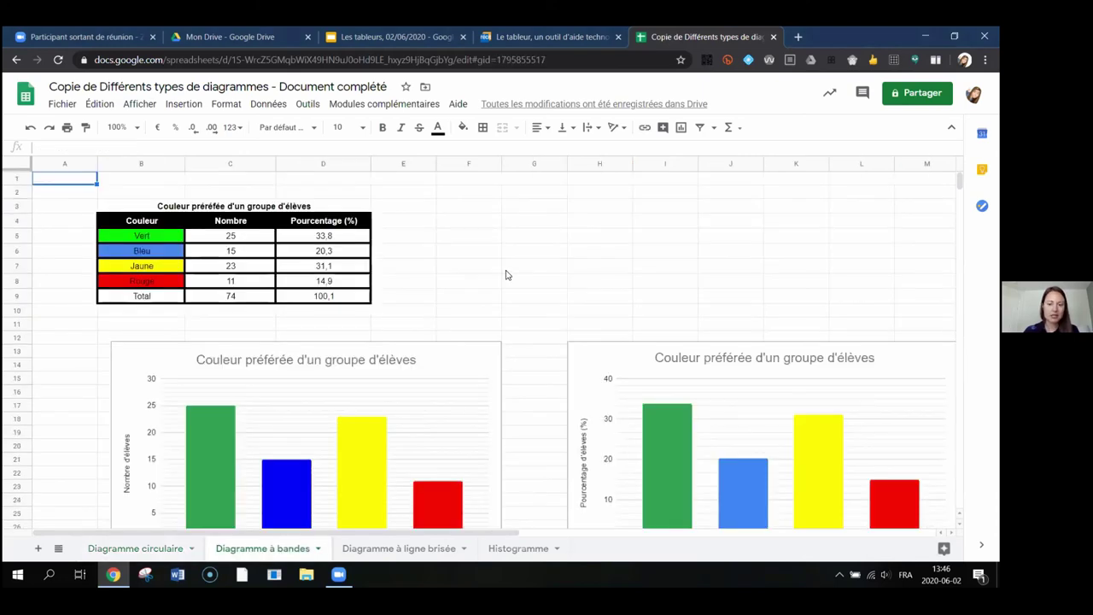
scroll(526, 256, "down", 2)
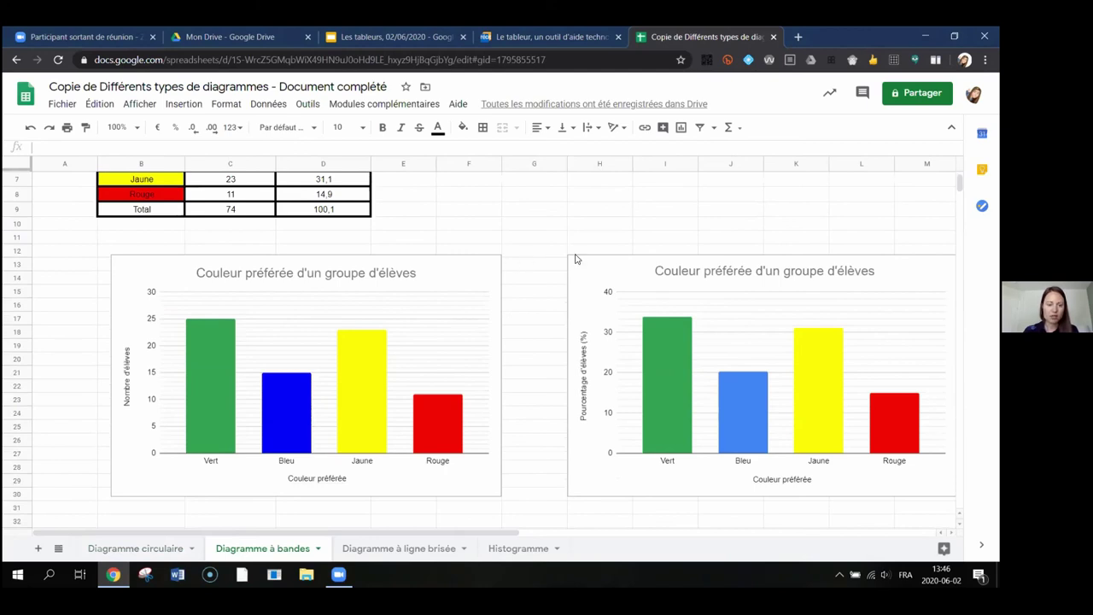
scroll(525, 256, "up", 1)
scroll(521, 254, "down", 1)
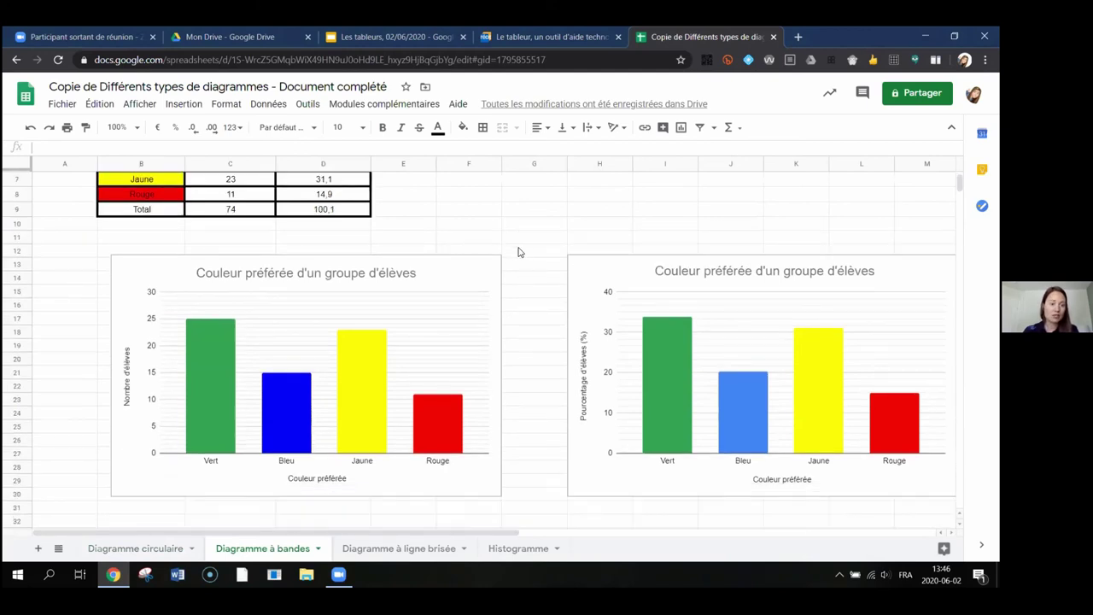
scroll(518, 252, "up", 1)
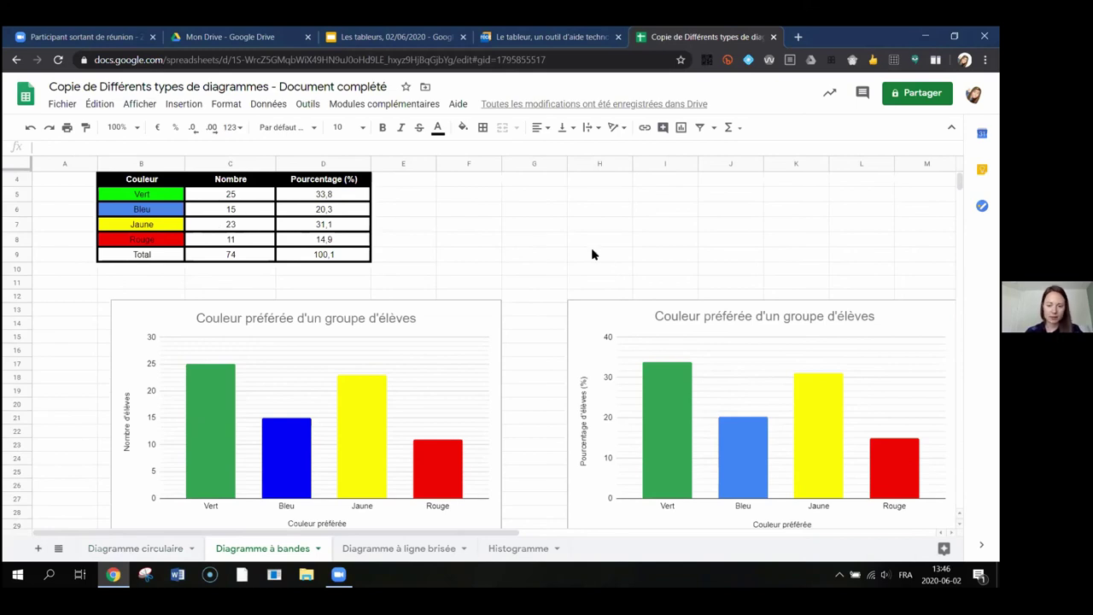
scroll(584, 252, "down", 1)
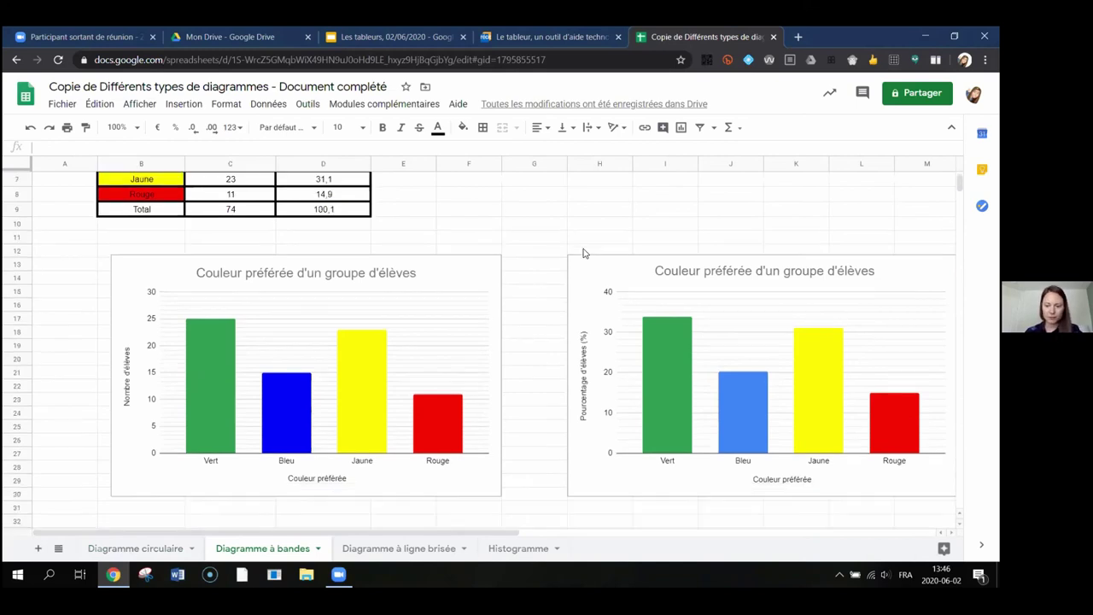
Step: Examine the temperature table and the line chart's axis-break marks on the Diagramme à ligne brisée sheet, and view the Histogramme sheet
left_click(393, 547)
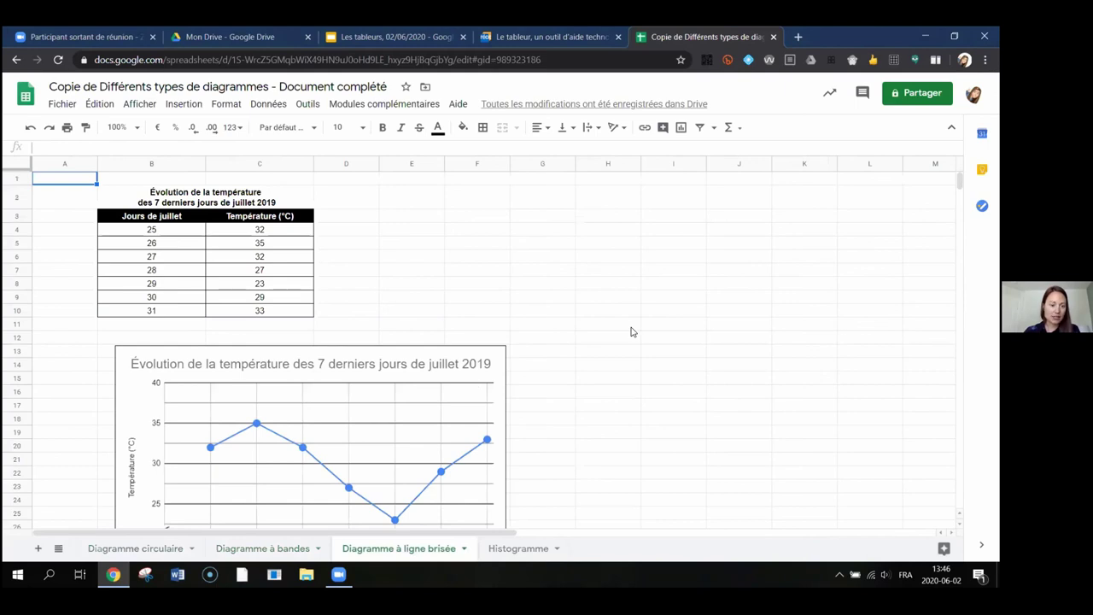
scroll(630, 331, "down", 1)
scroll(630, 331, "up", 1)
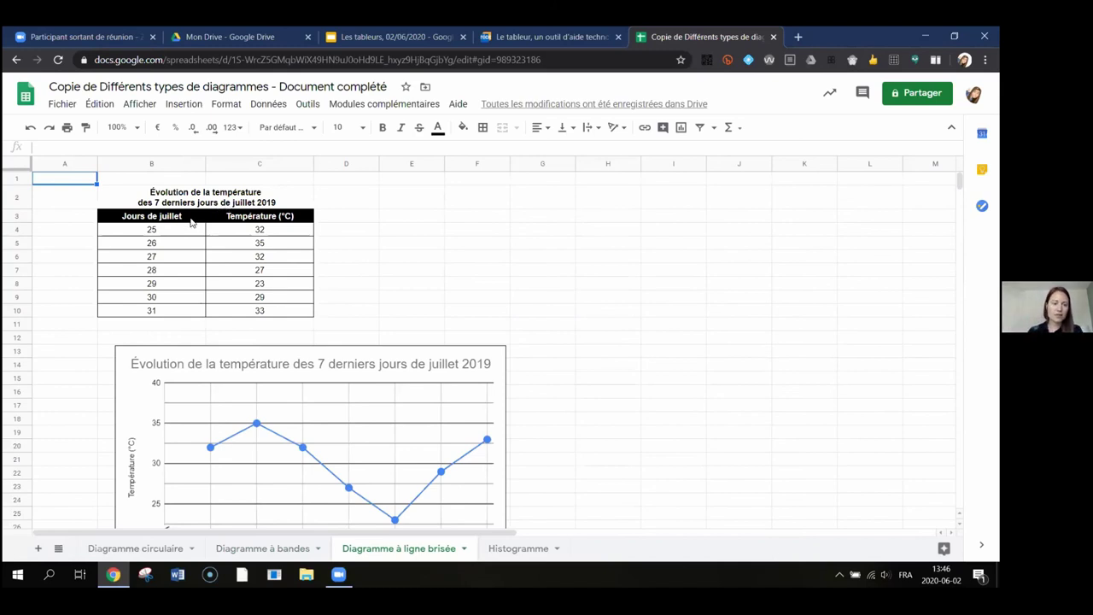
scroll(356, 248, "down", 2)
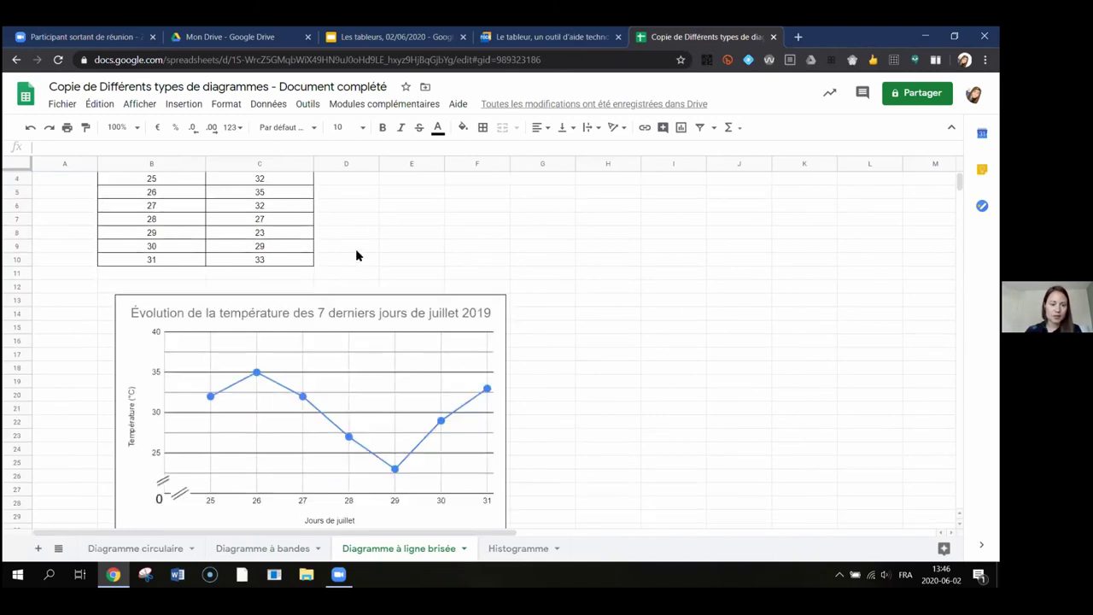
scroll(200, 234, "up", 2)
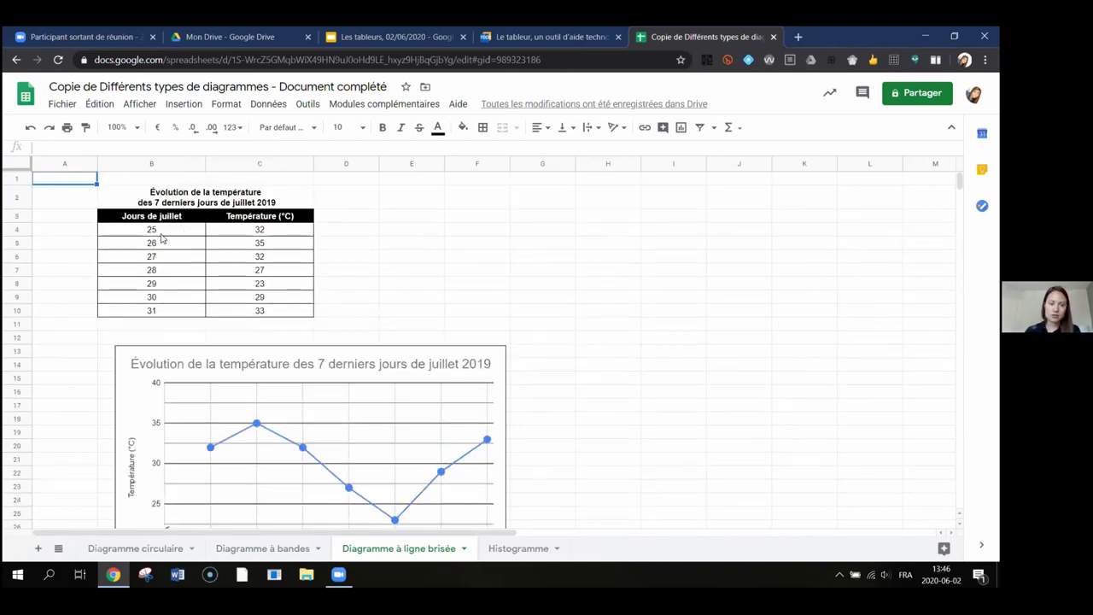
scroll(389, 297, "down", 2)
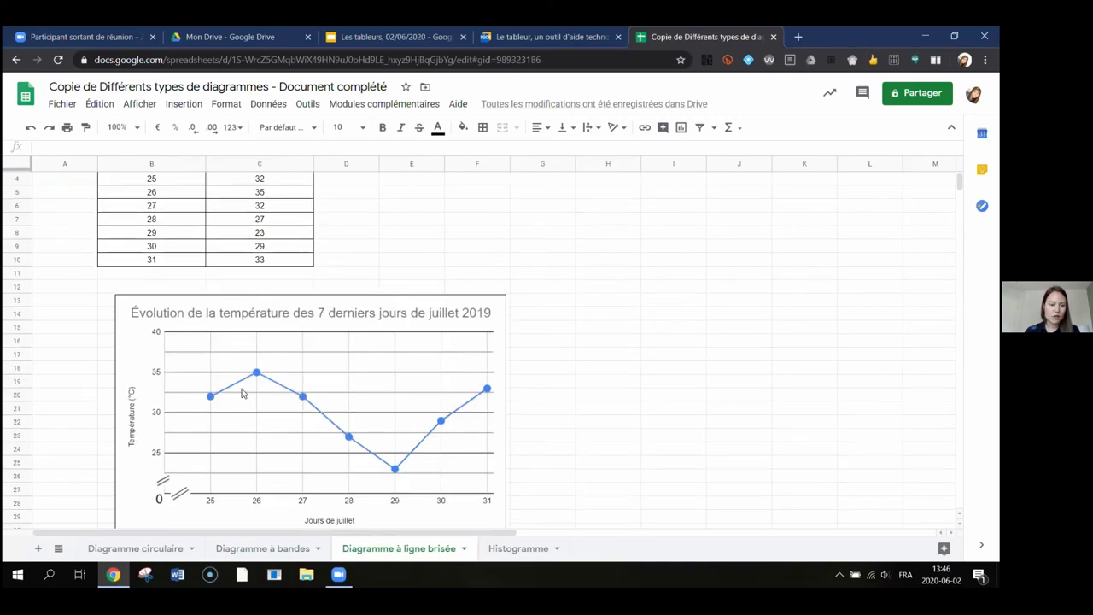
left_click(181, 494)
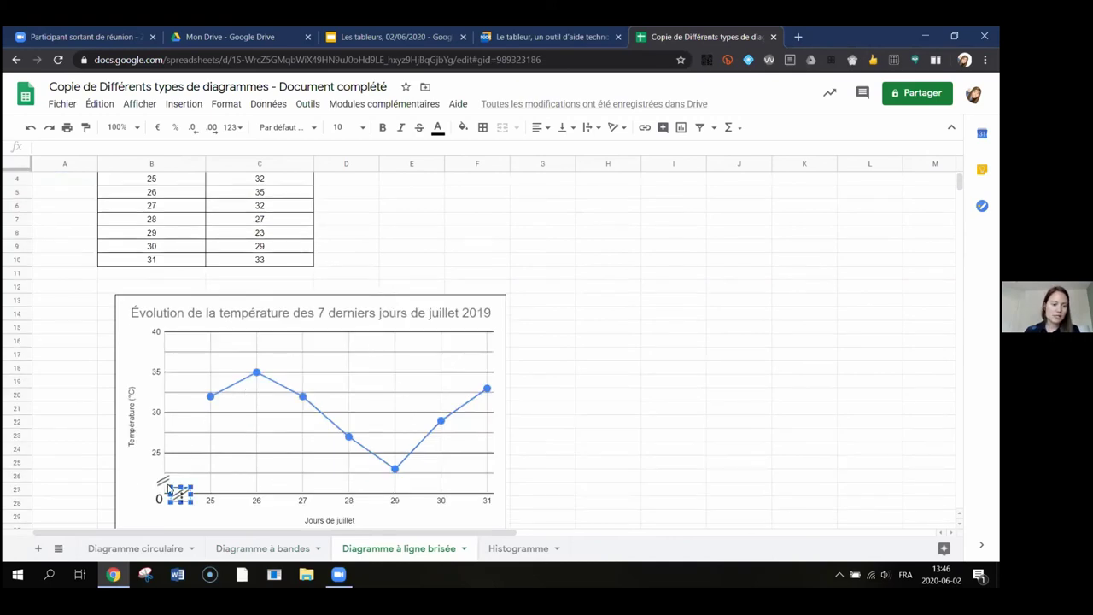
left_click(658, 408)
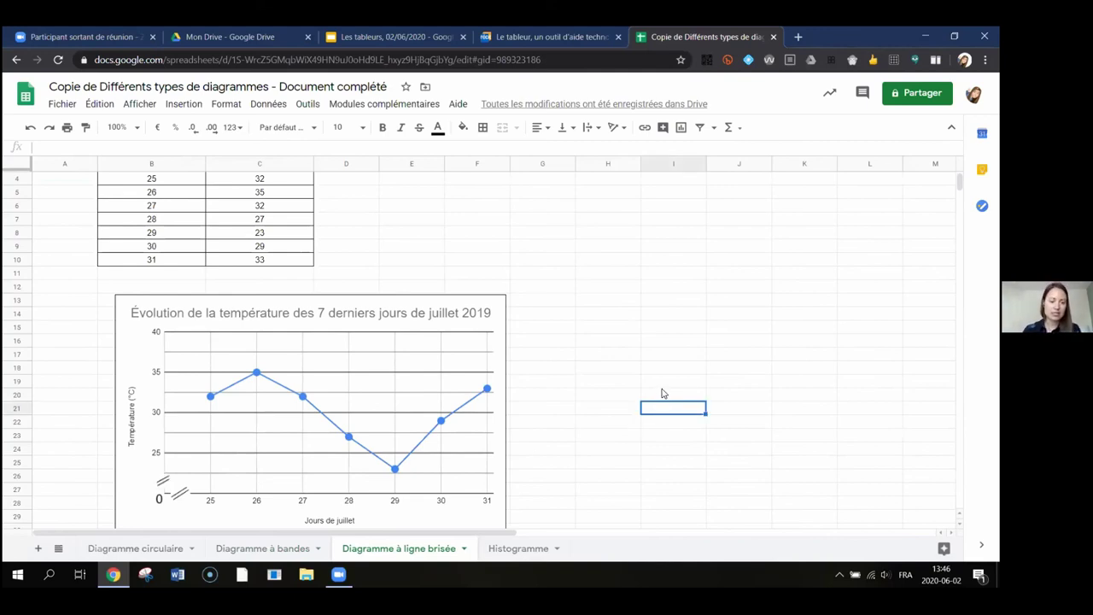
scroll(623, 305, "down", 2)
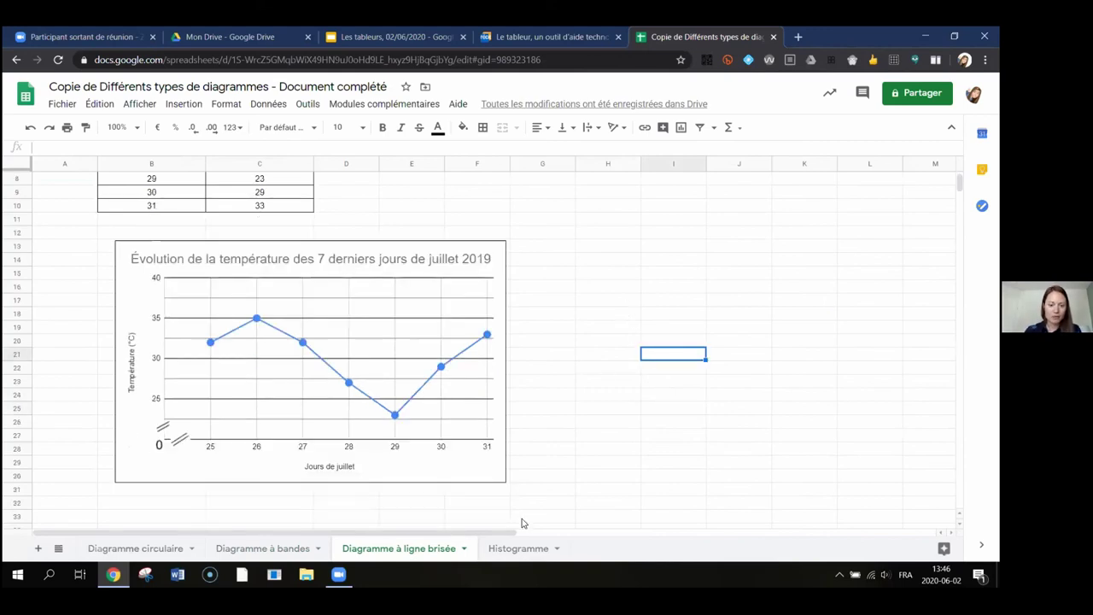
left_click(513, 550)
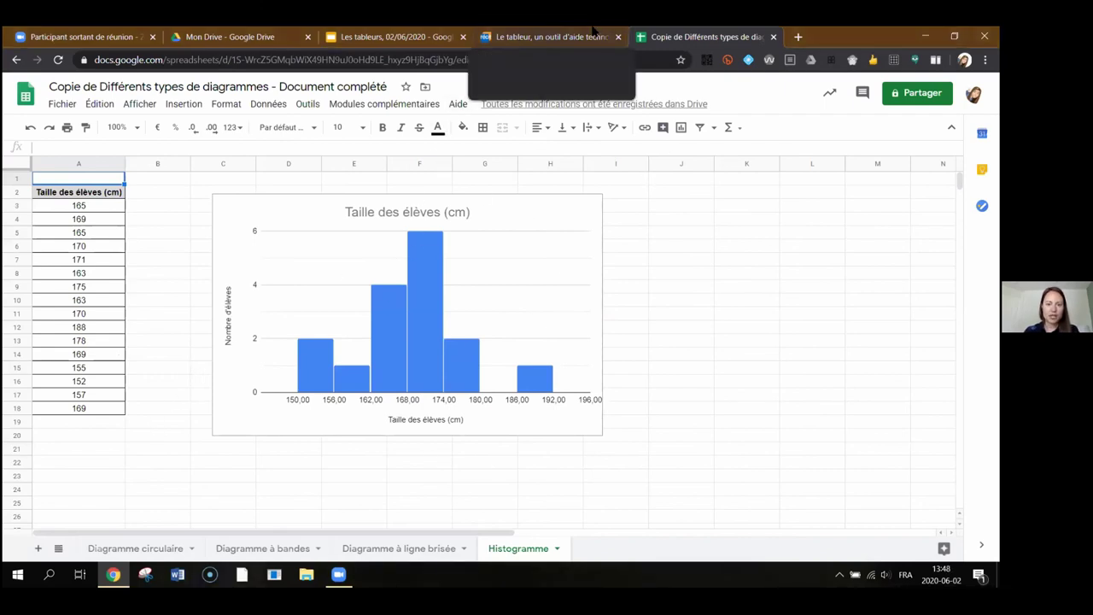
Step: Switch to the RÉCIT MST web page and create a copy of the Google Sheets "Document de travail - À compléter"
left_click(594, 32)
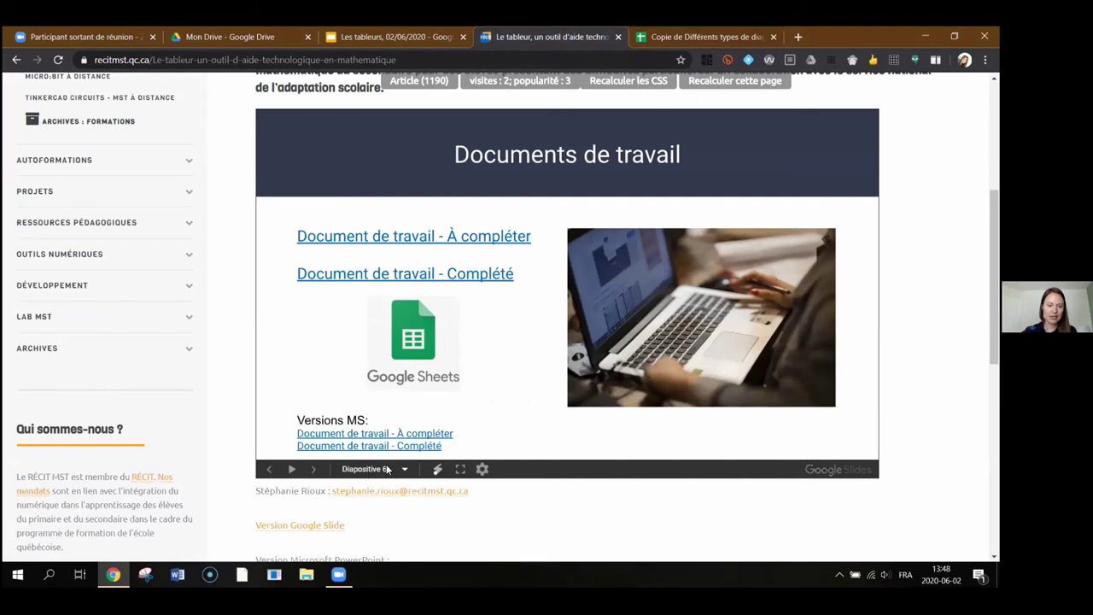
left_click(409, 240)
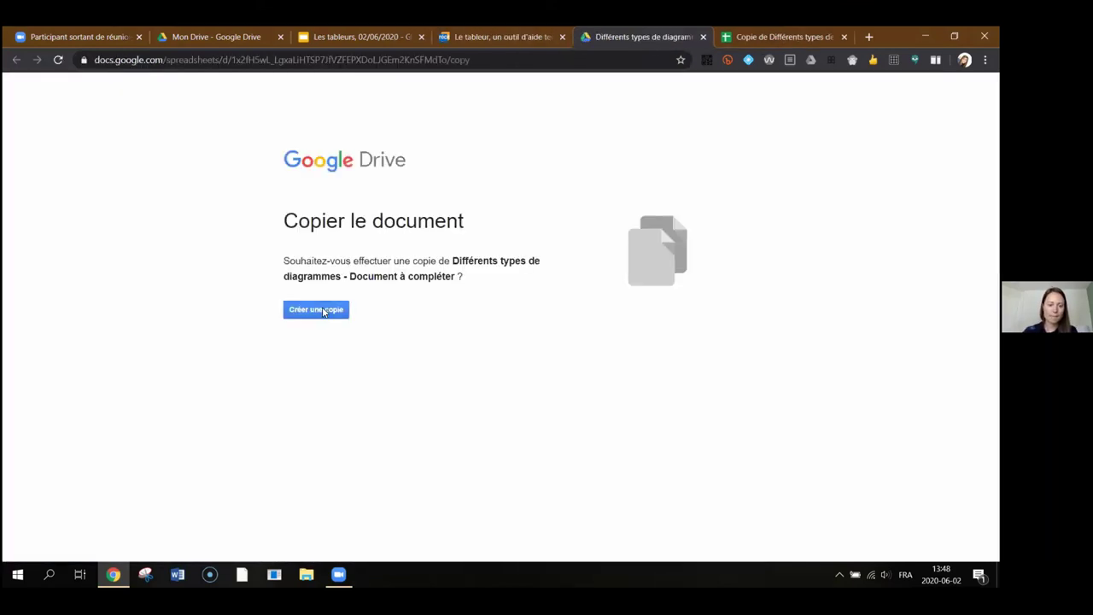
left_click(324, 312)
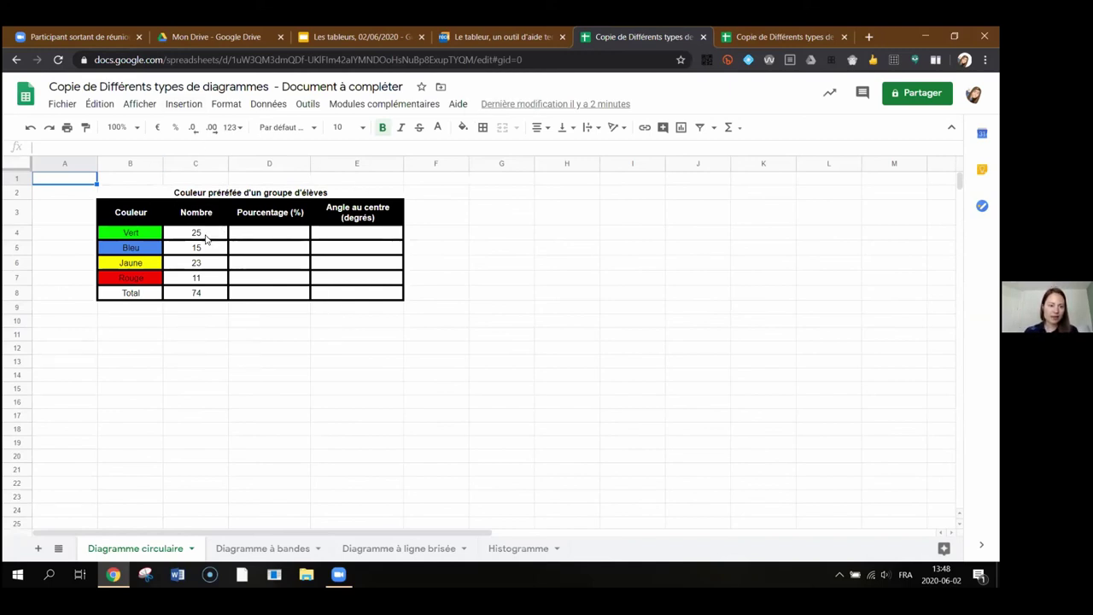
Step: Look through the Diagramme à bandes, Diagramme à ligne brisée and Histogramme sheets of the copied document
left_click(265, 552)
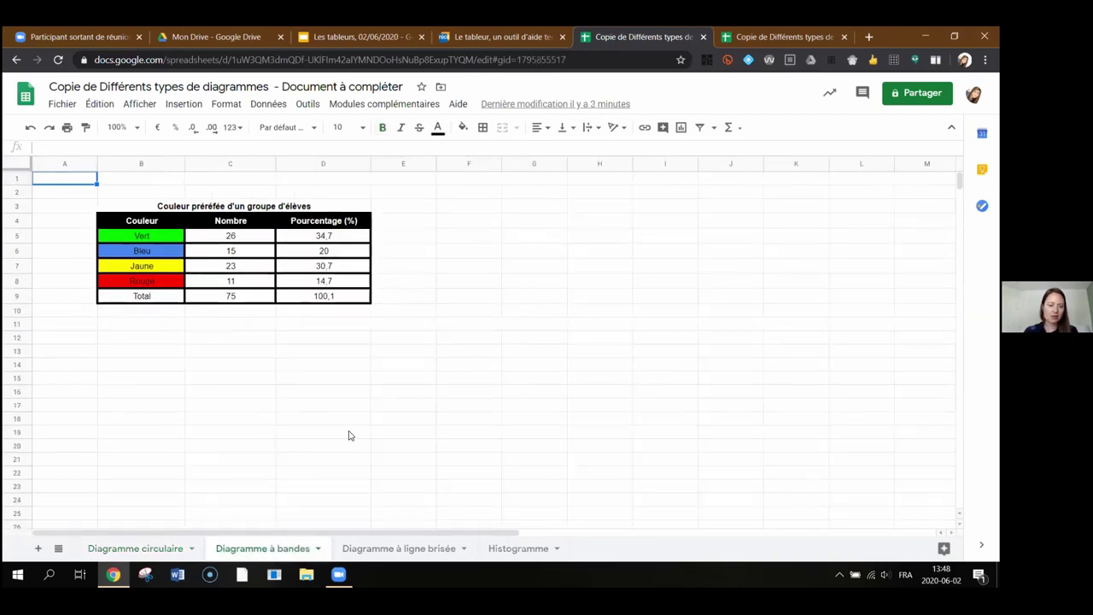
left_click(383, 549)
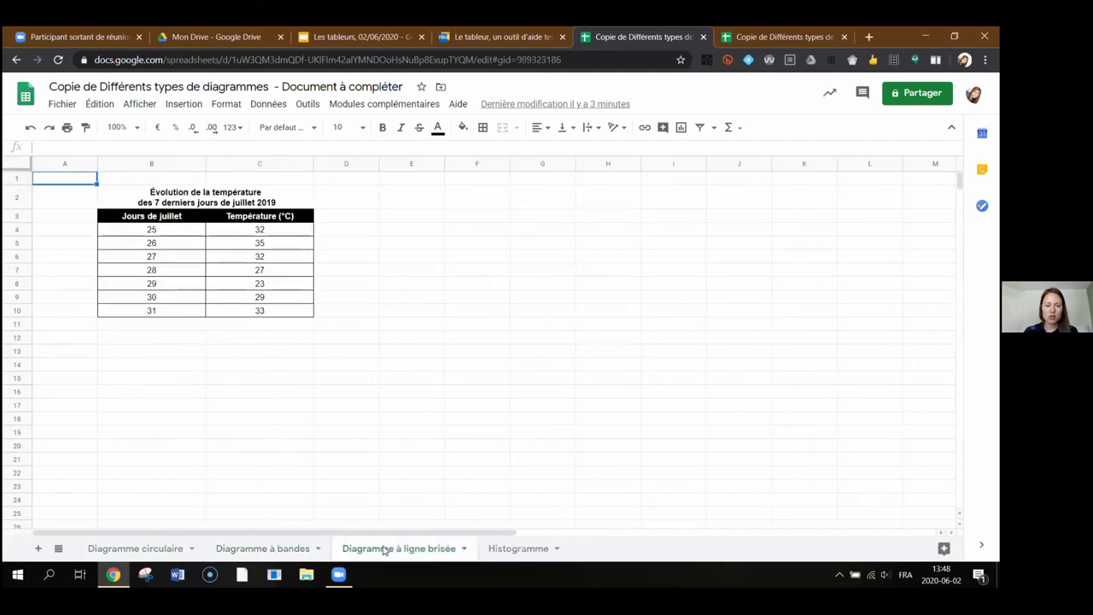
left_click(518, 547)
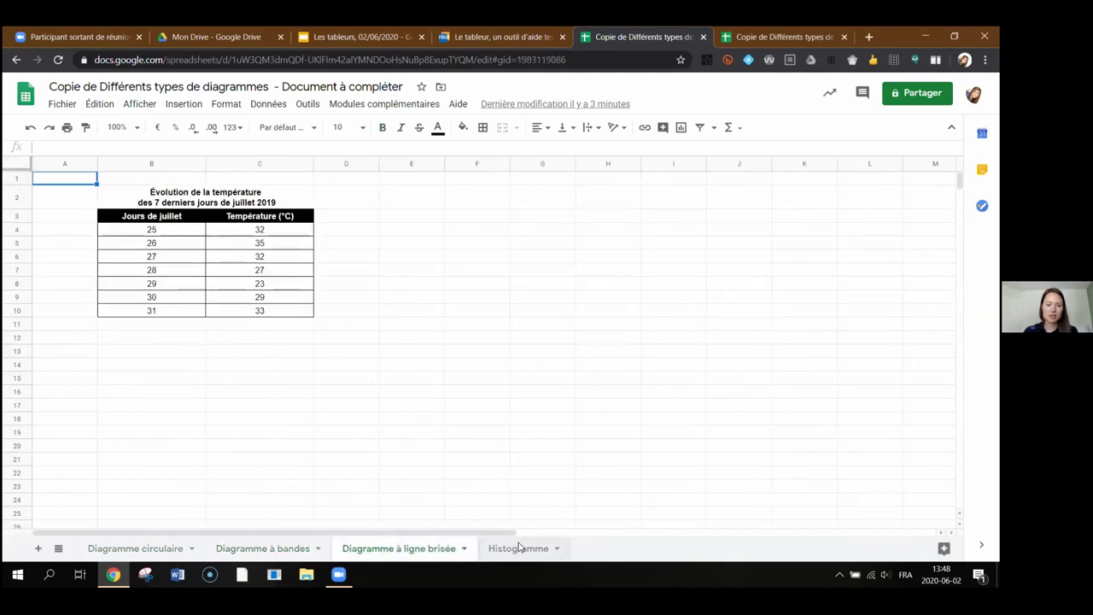
Step: Go to the Diagramme circulaire sheet and enter =C4/C8*100 in cell D4, the percentage for Vert, checking the formula
left_click(130, 549)
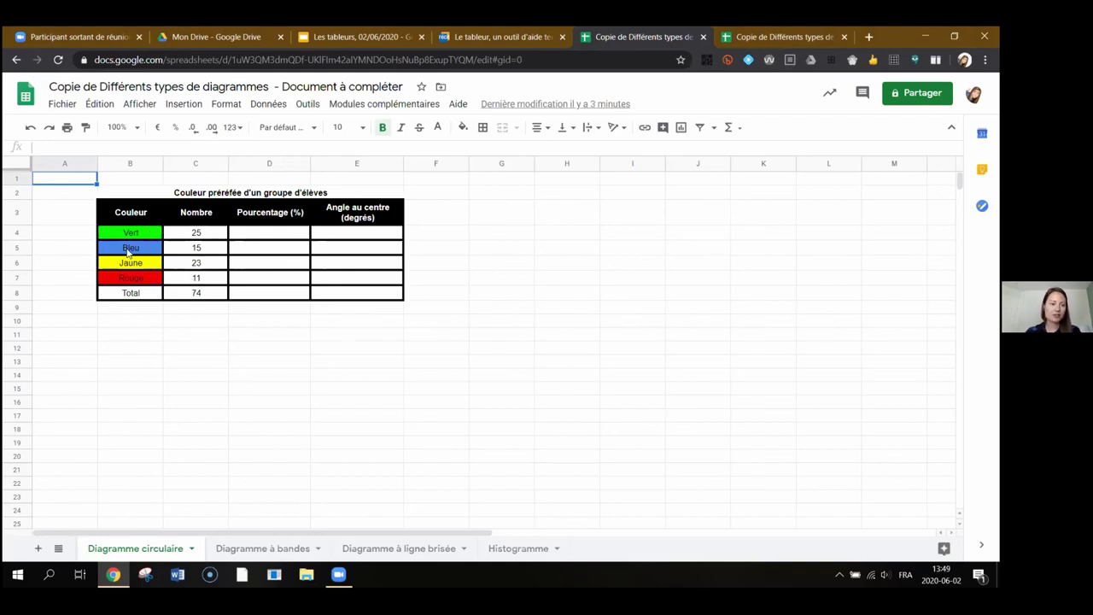
left_click(264, 237)
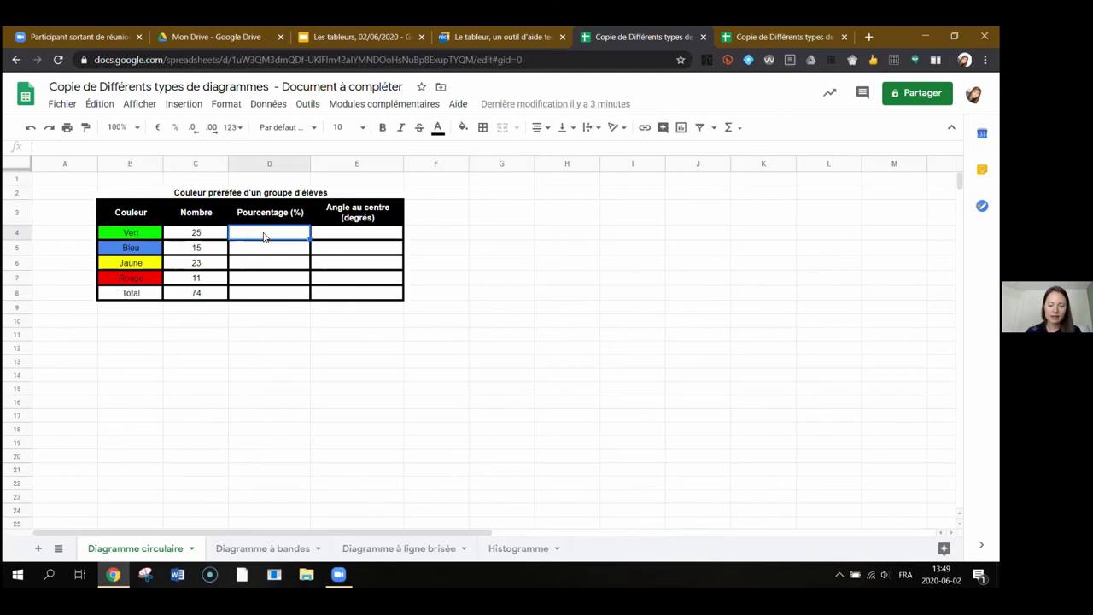
type("=")
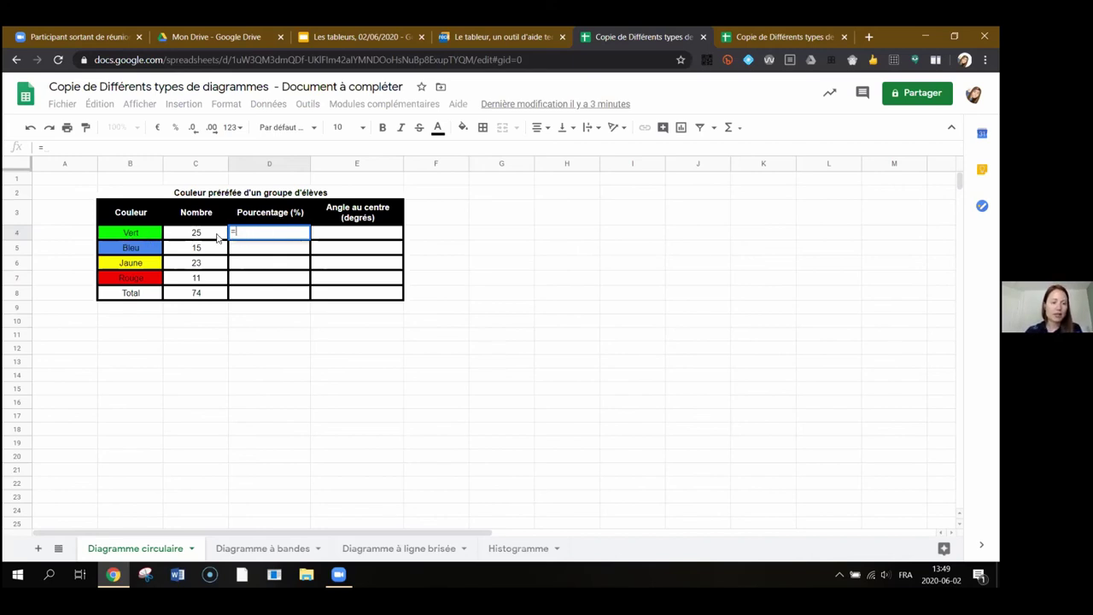
left_click(206, 236)
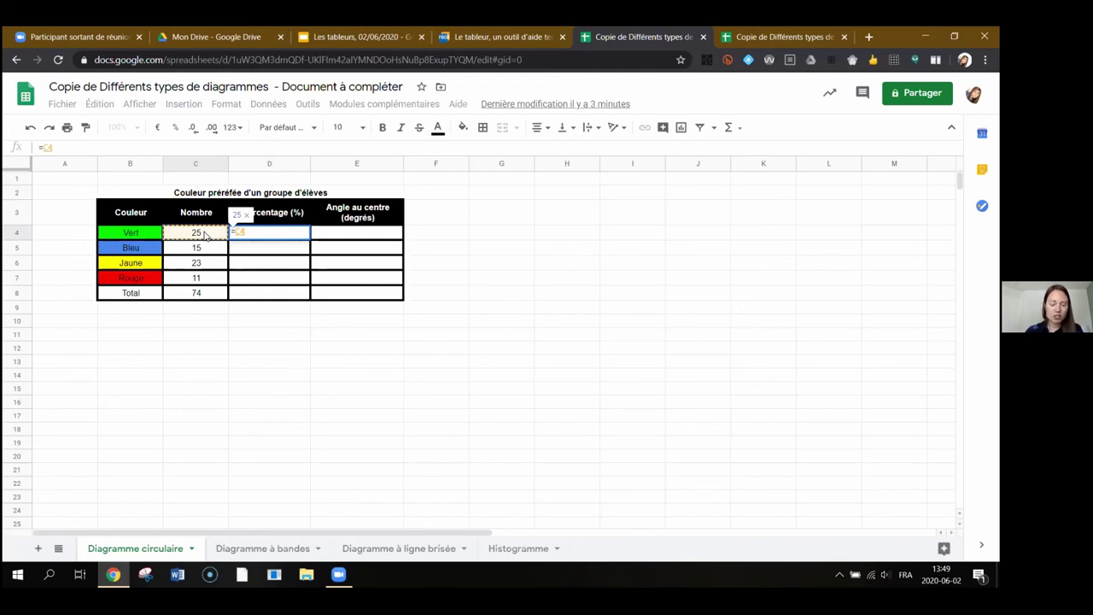
type("/")
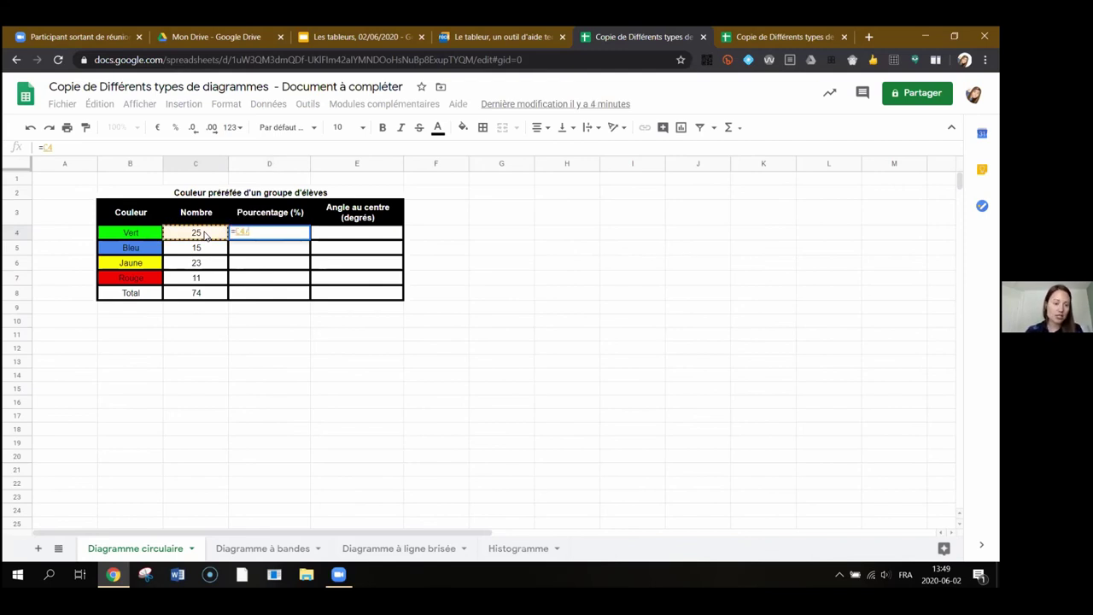
left_click(185, 290)
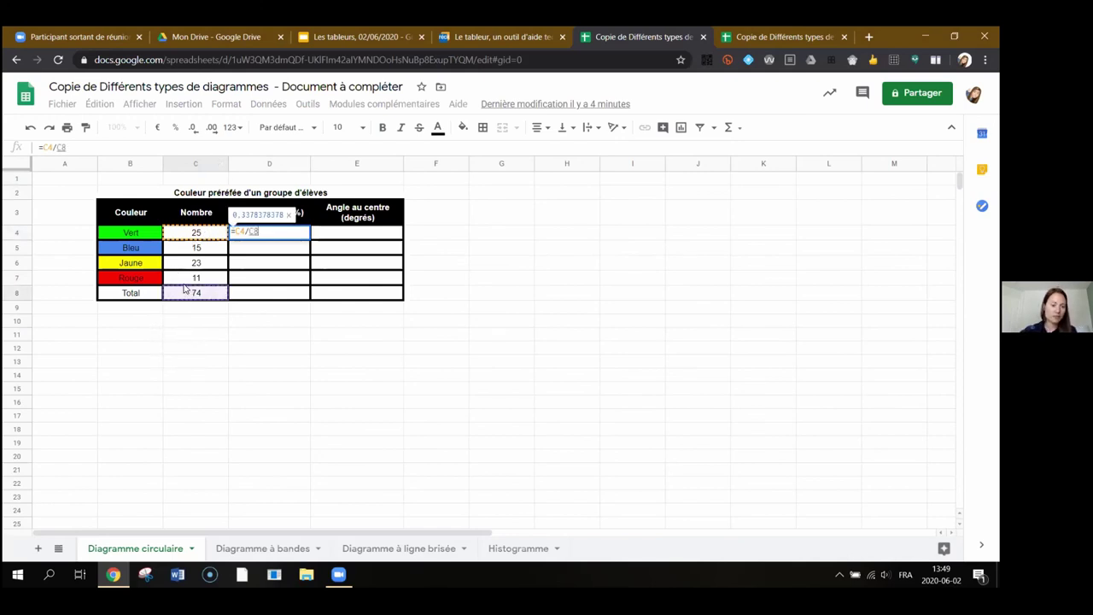
type("*100")
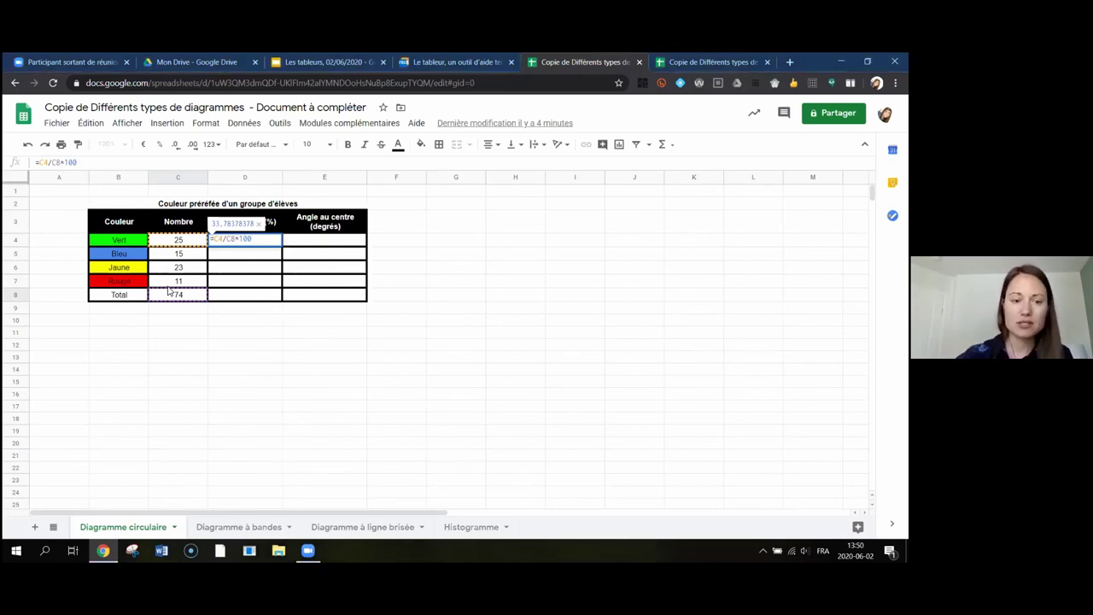
key("Return")
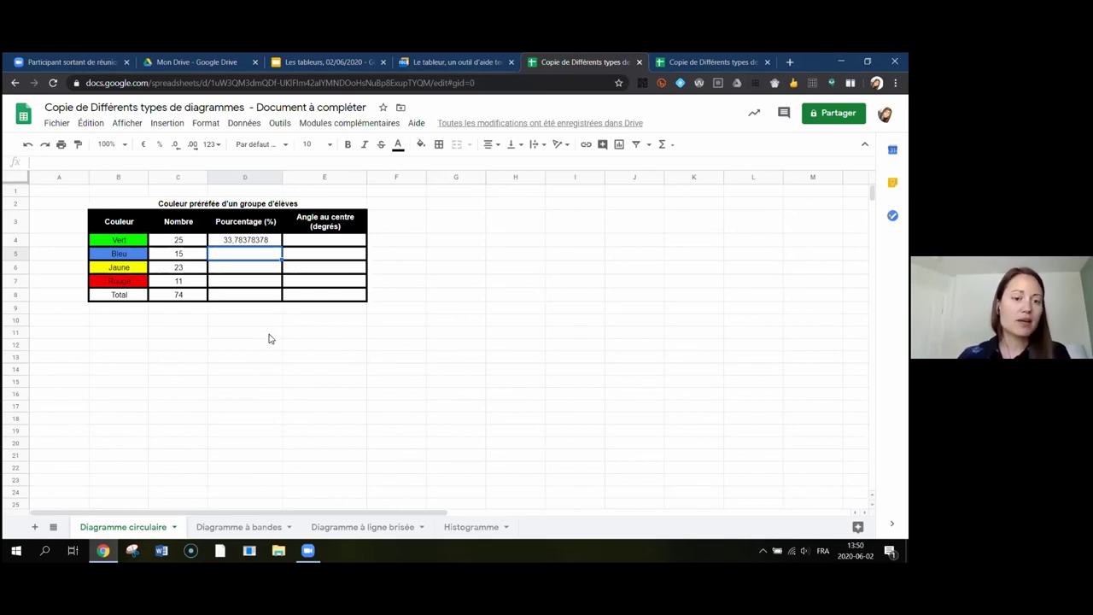
left_click(254, 240)
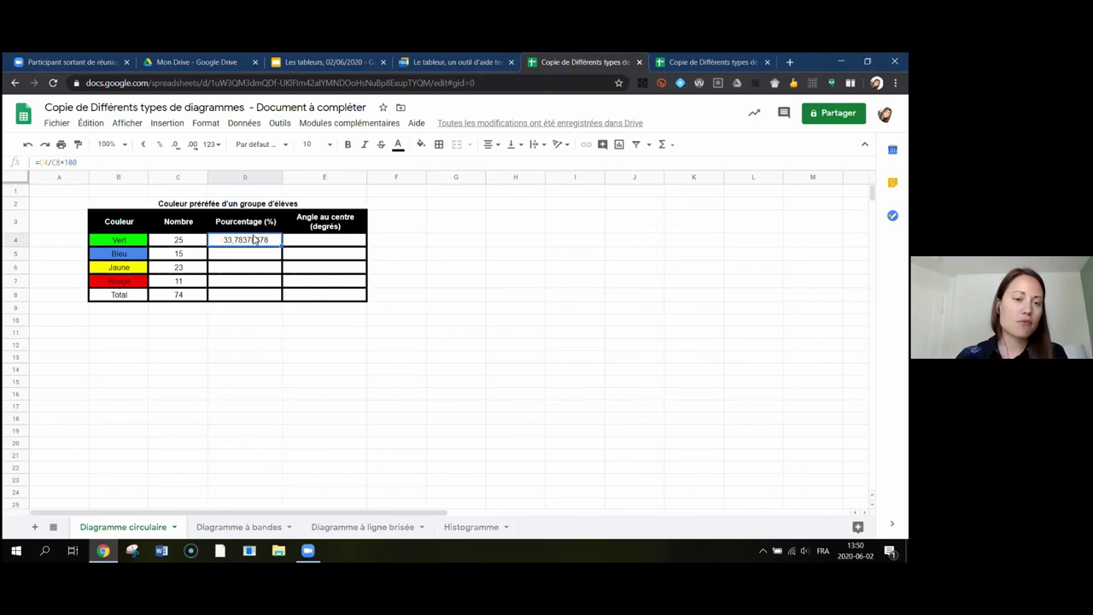
left_click_drag(78, 162, 35, 163)
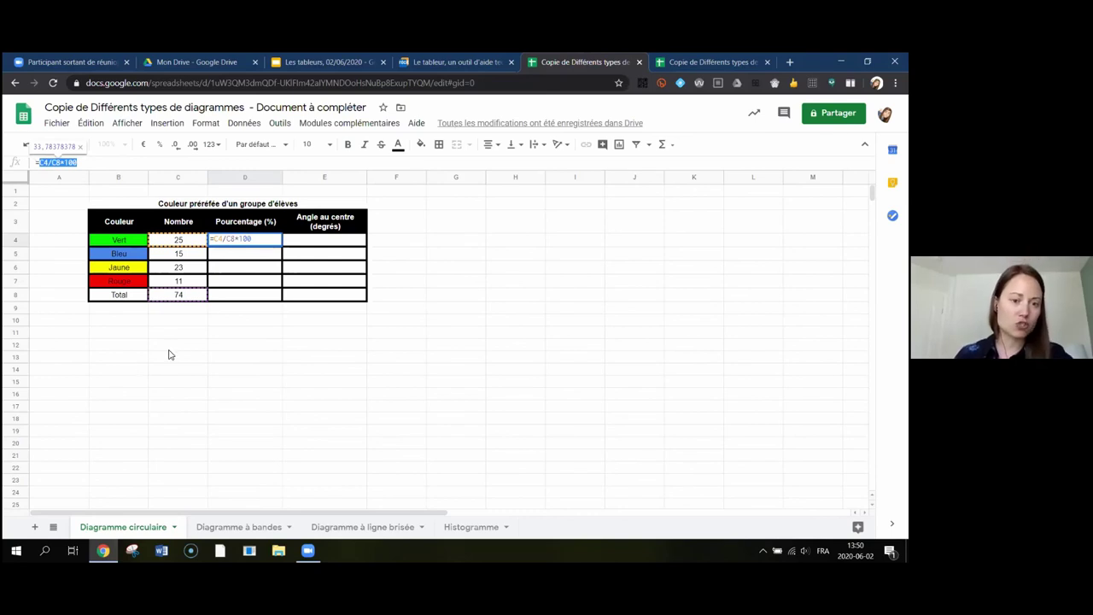
left_click(271, 262)
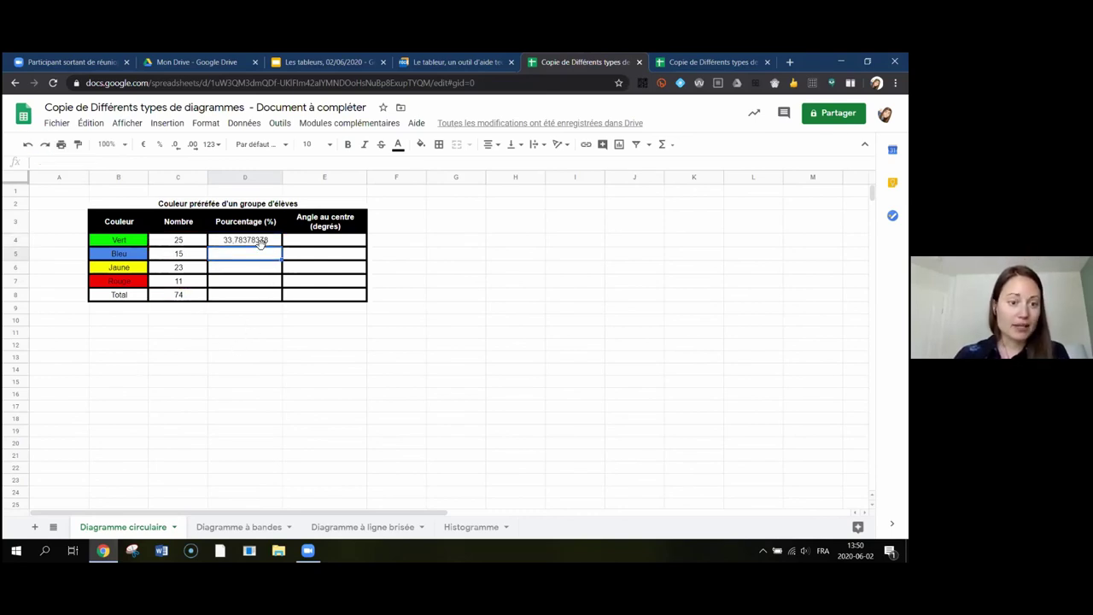
Step: Round the Vert percentage in D4 to two decimals by changing its formula to =ARRONDI(C4/C8*100;2)
left_click(262, 243)
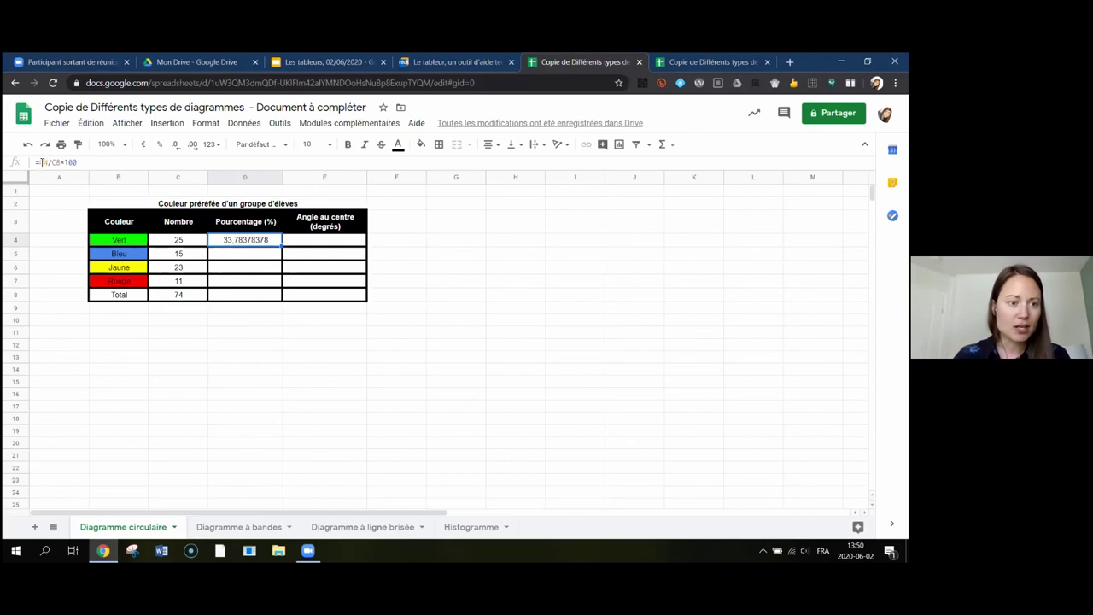
left_click(76, 163)
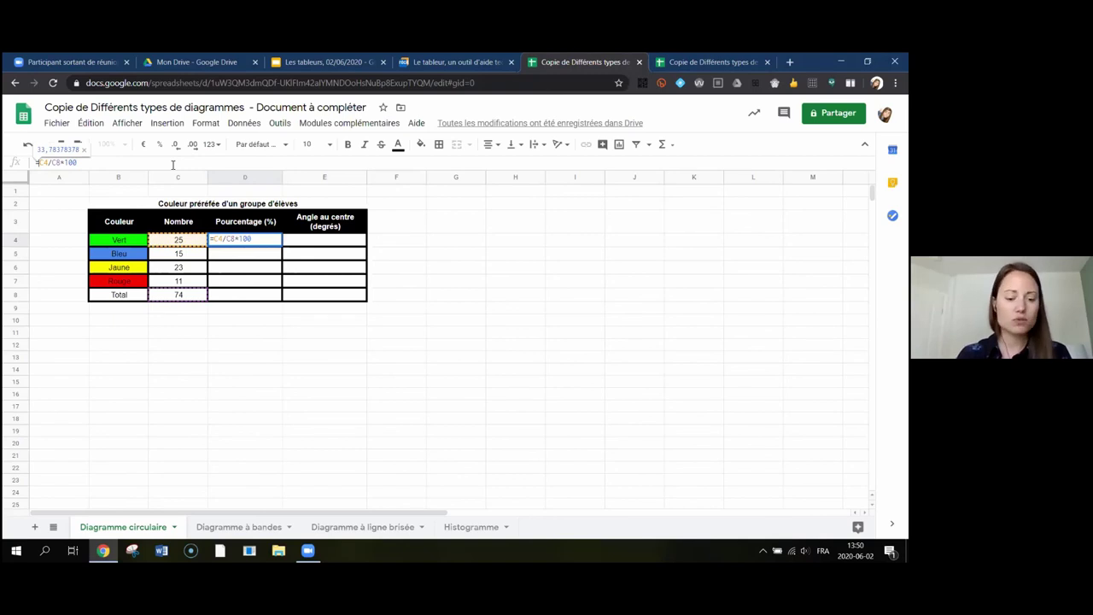
type("arrond")
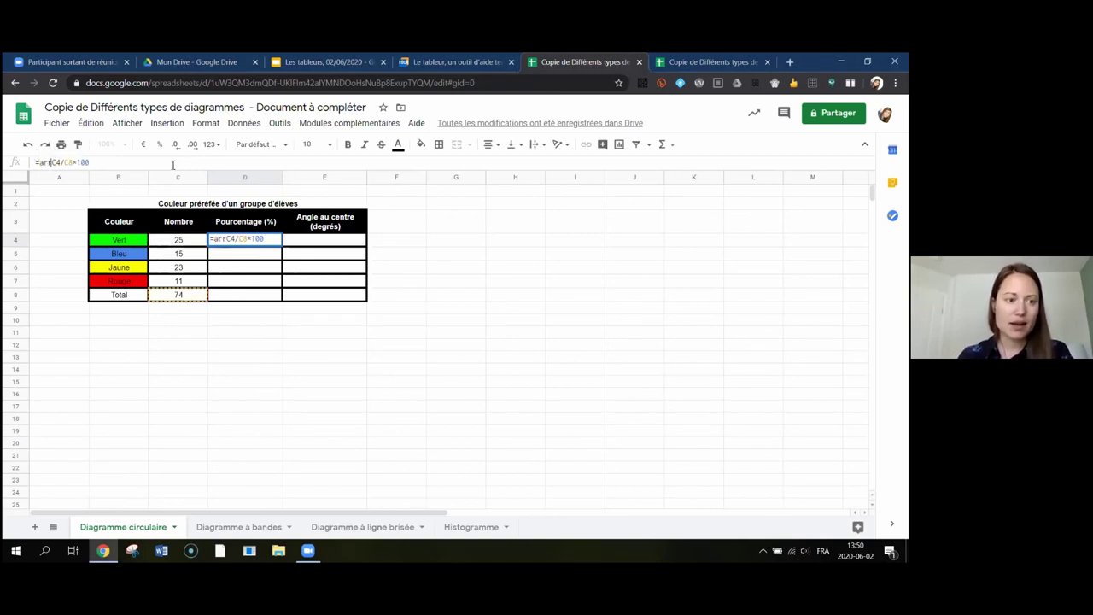
type("i")
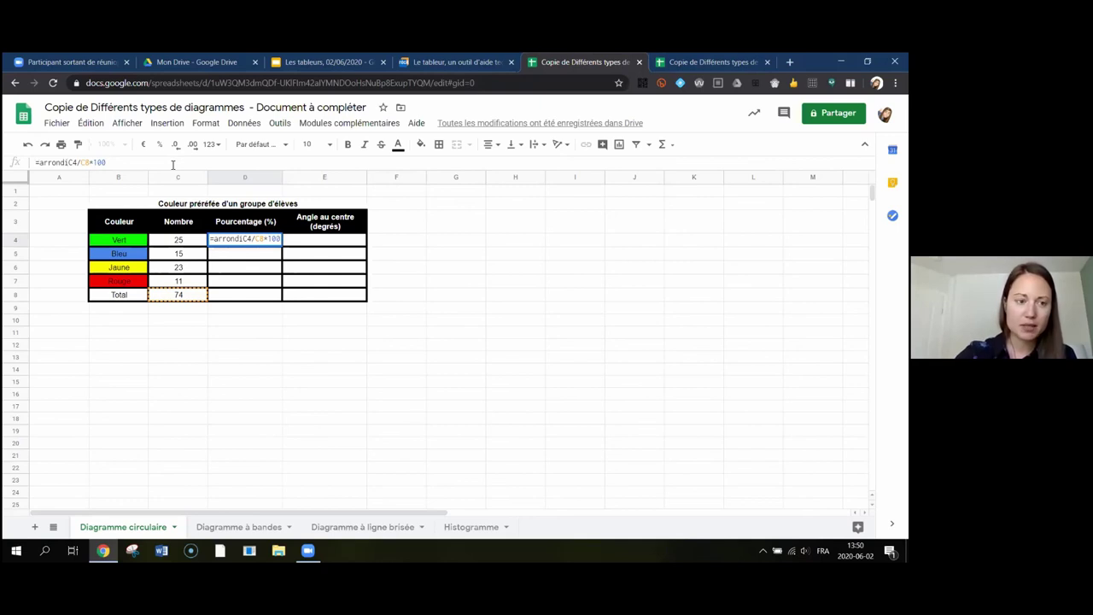
type("(")
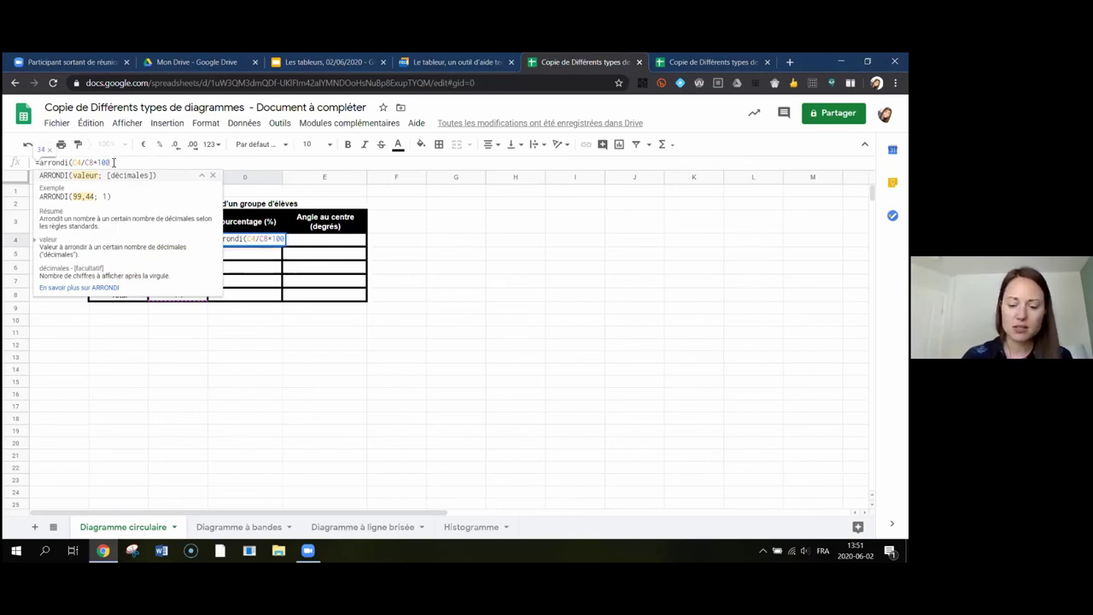
type(";")
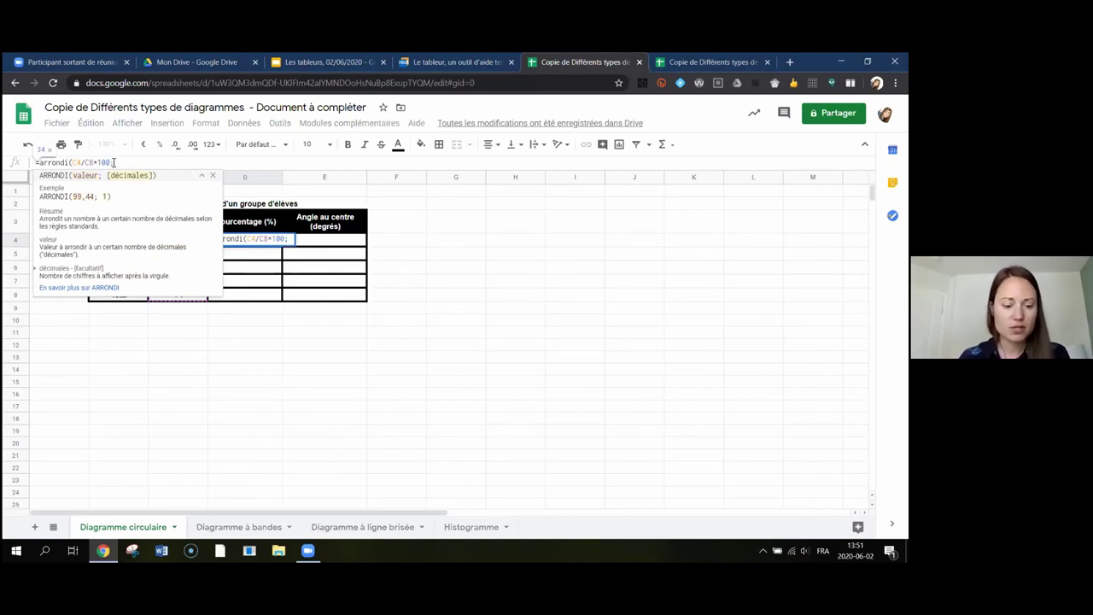
type("2")
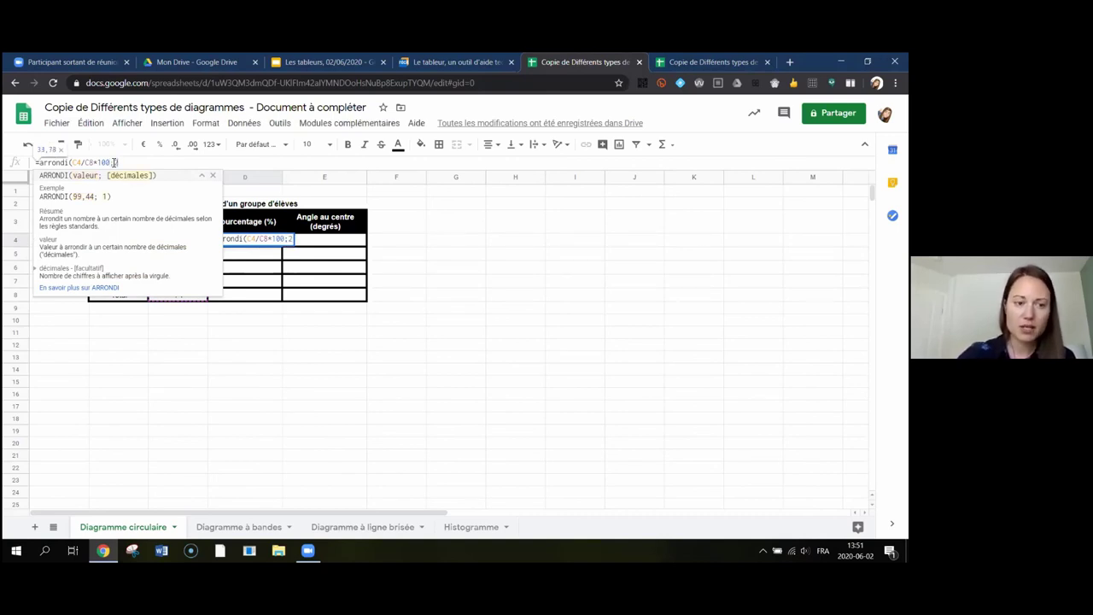
type(")")
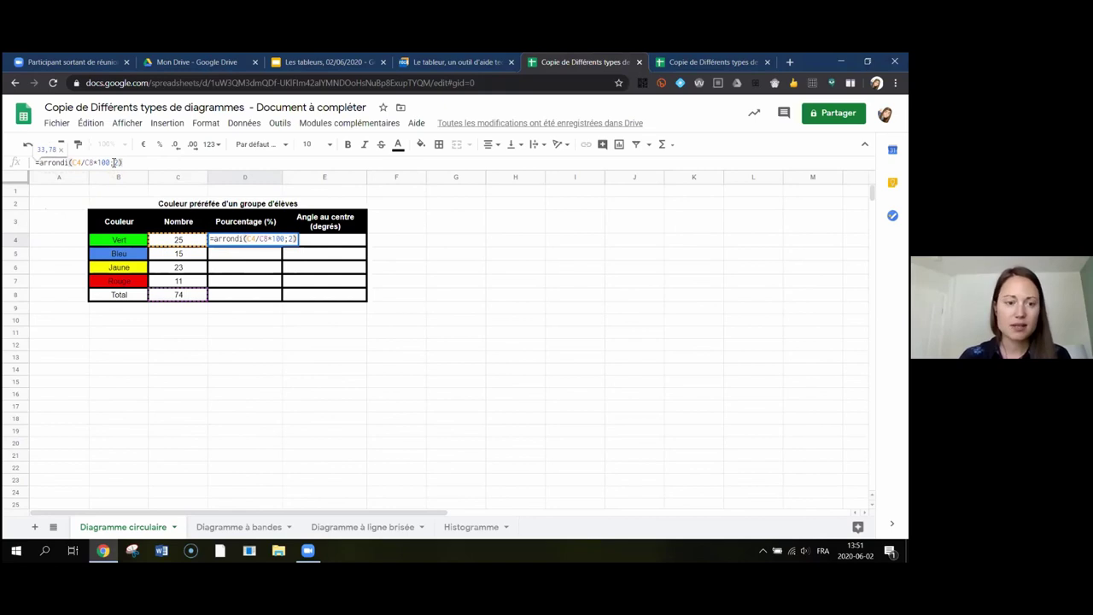
key("Return")
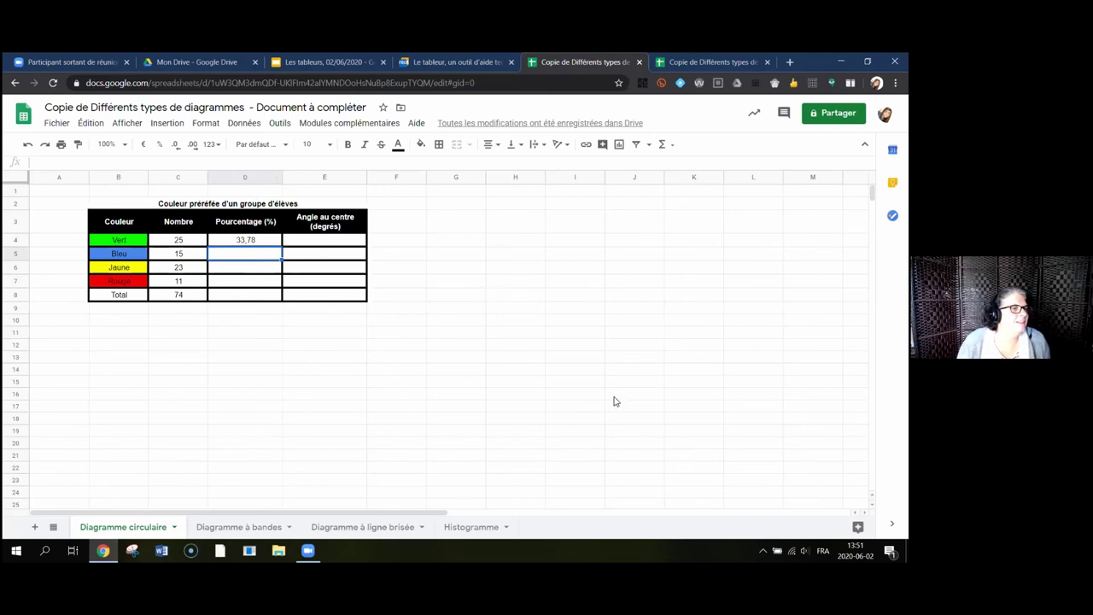
Step: Set the spreadsheet's zoom level to 150%
left_click(127, 147)
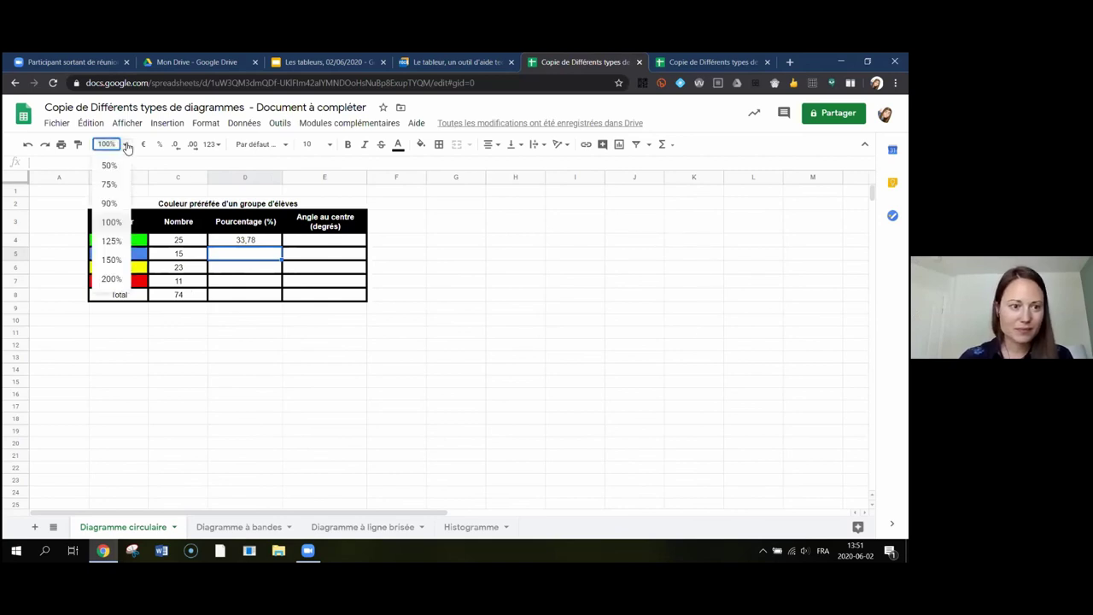
left_click(112, 261)
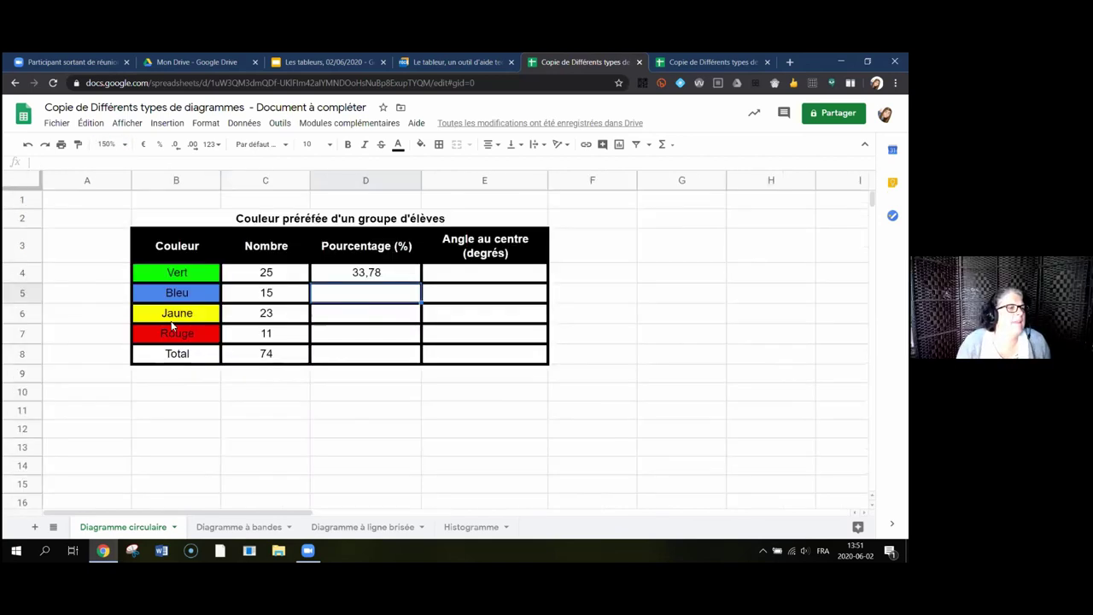
Step: Remove the ARRONDI function and its decimals argument from D4, restoring the formula =C4/C8*100
left_click(382, 274)
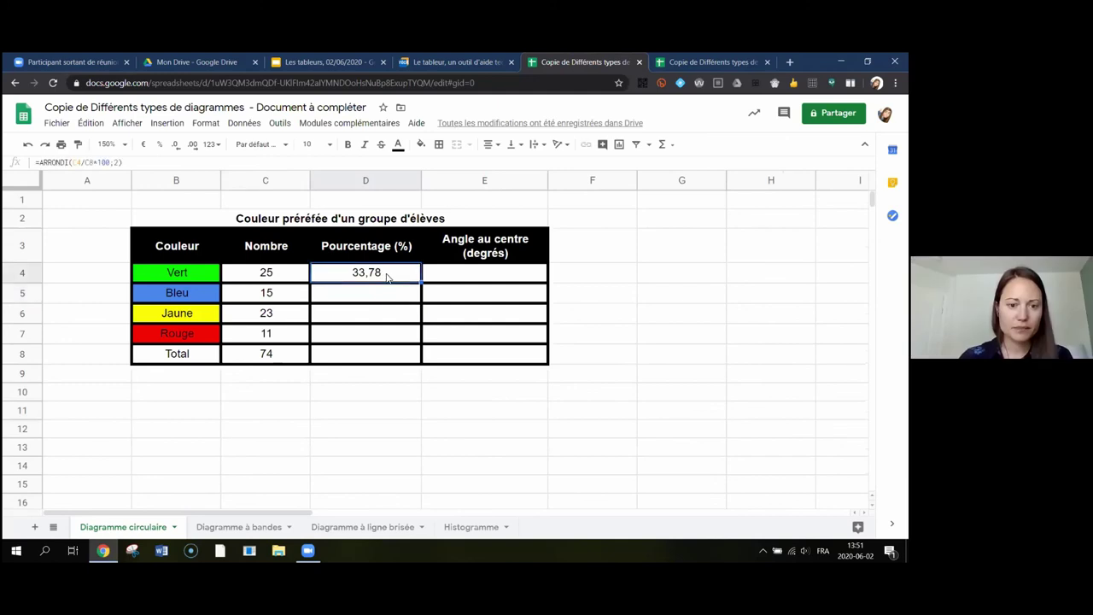
left_click(38, 161)
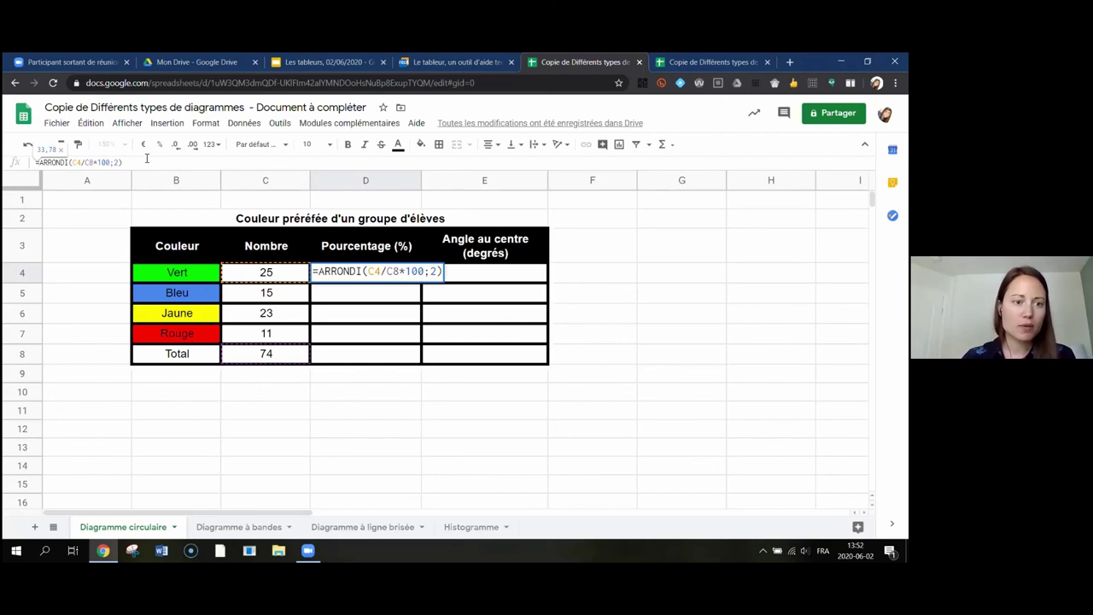
left_click(74, 162)
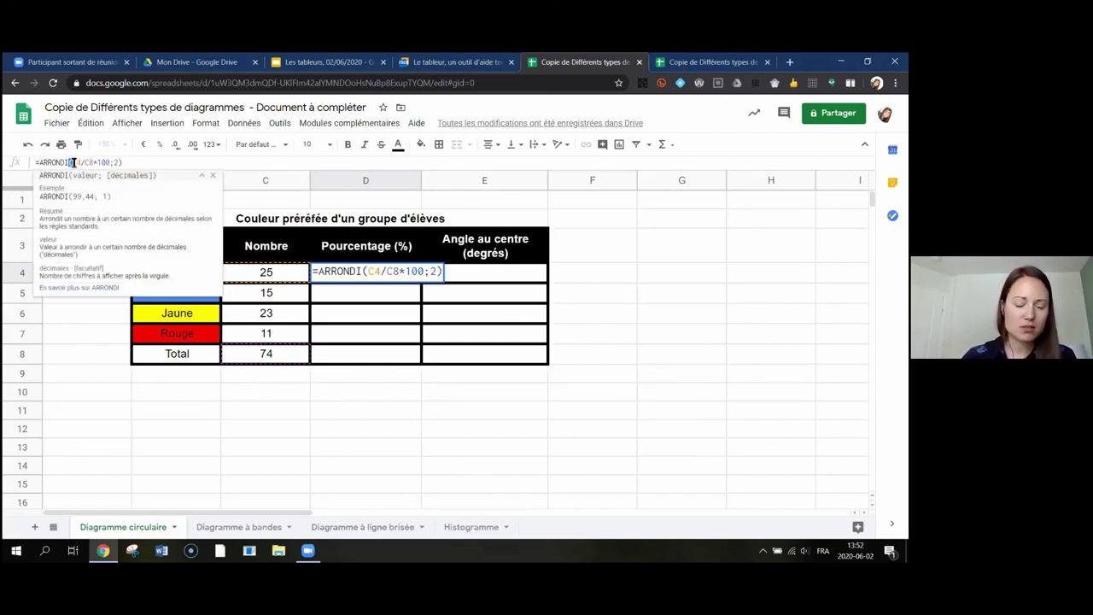
key("BackSpace")
key("BackSpace")
key("BackSpace")
key("BackSpace")
key("BackSpace")
key("BackSpace")
key("BackSpace")
key("BackSpace")
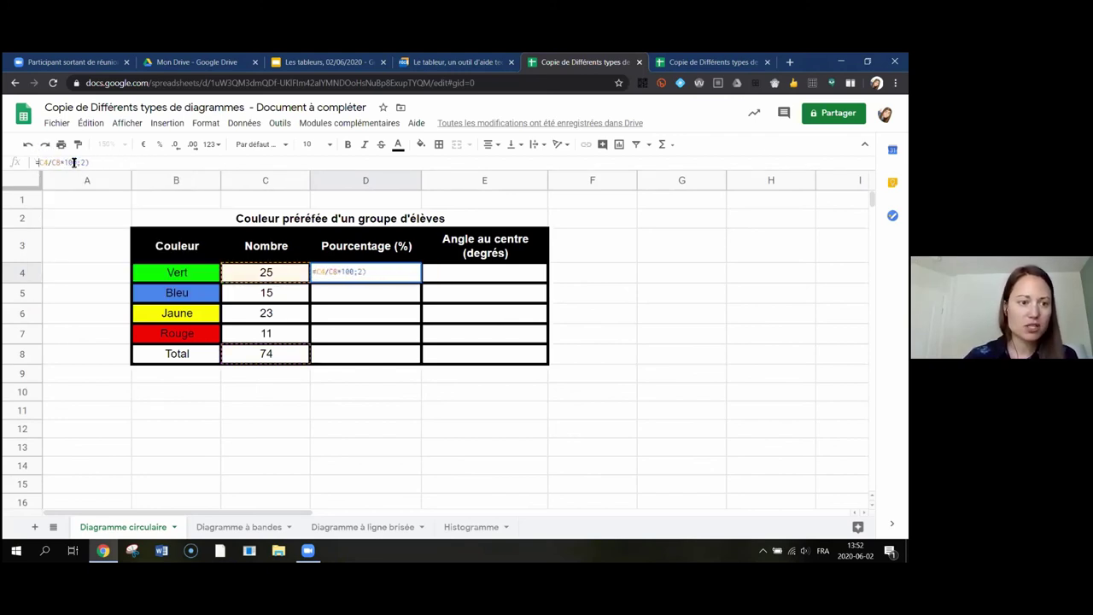
left_click(99, 163)
key("BackSpace")
key("BackSpace")
key("BackSpace")
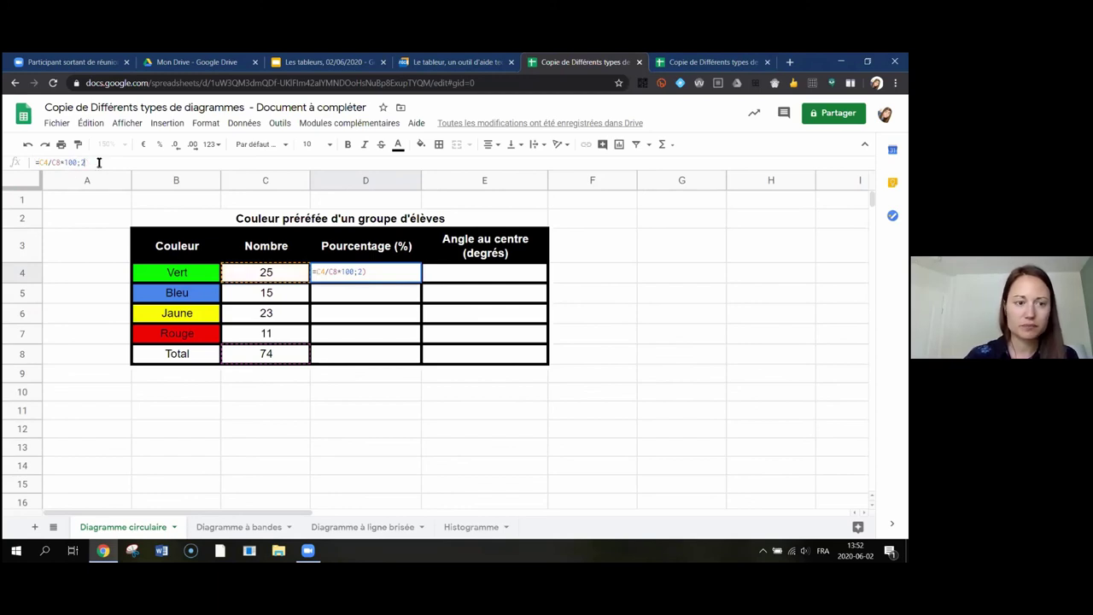
key("BackSpace")
type("0")
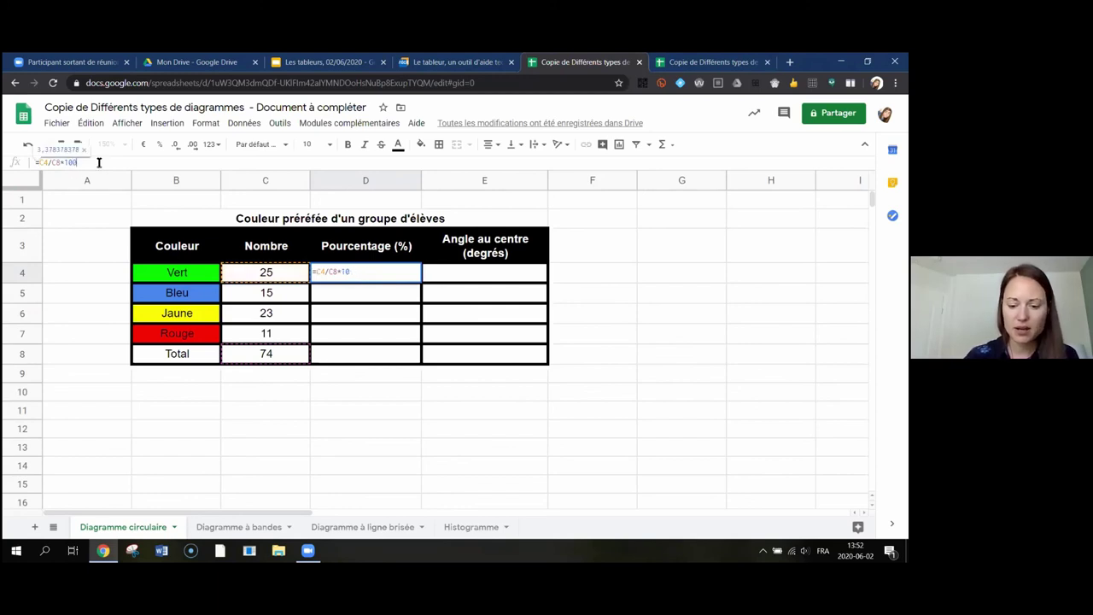
key("Return")
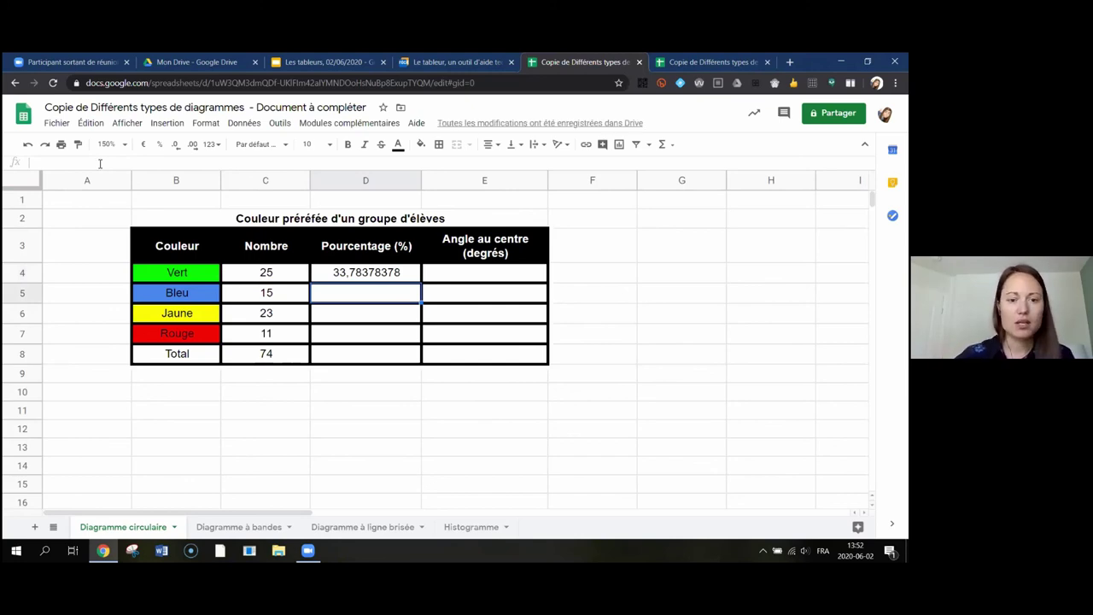
Step: Review the unrounded percentage formula for Vert in cell D4 without changing it
left_click(370, 273)
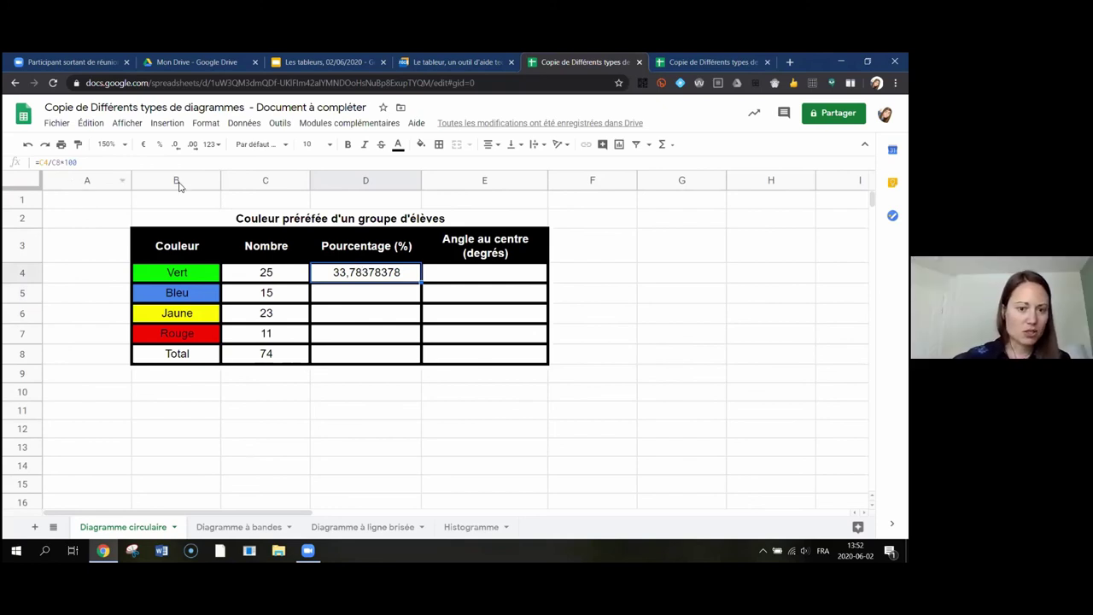
left_click(73, 162)
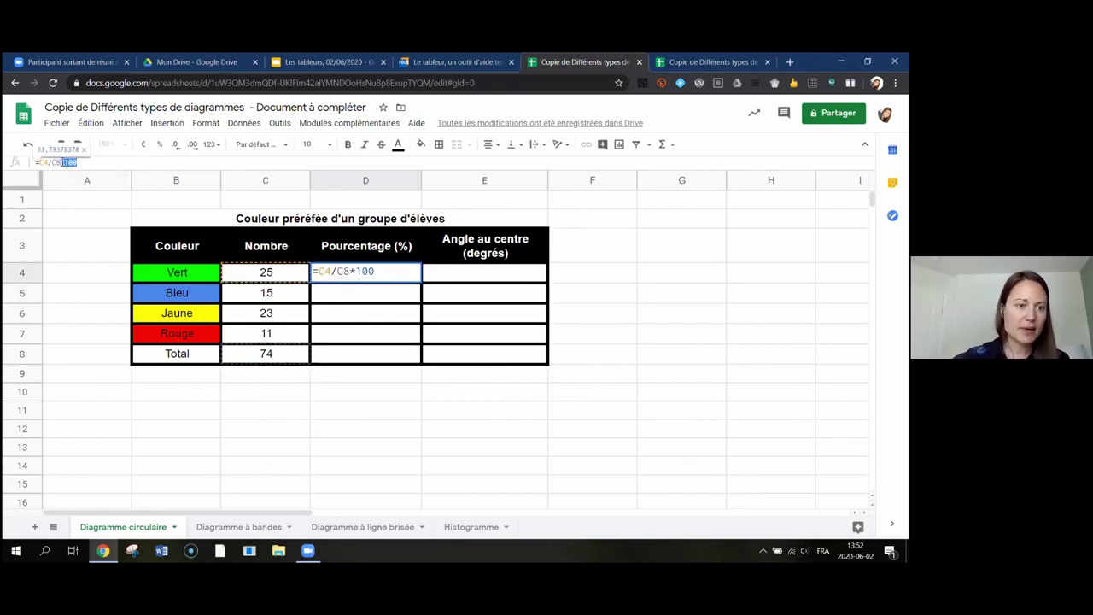
left_click_drag(67, 162, 33, 162)
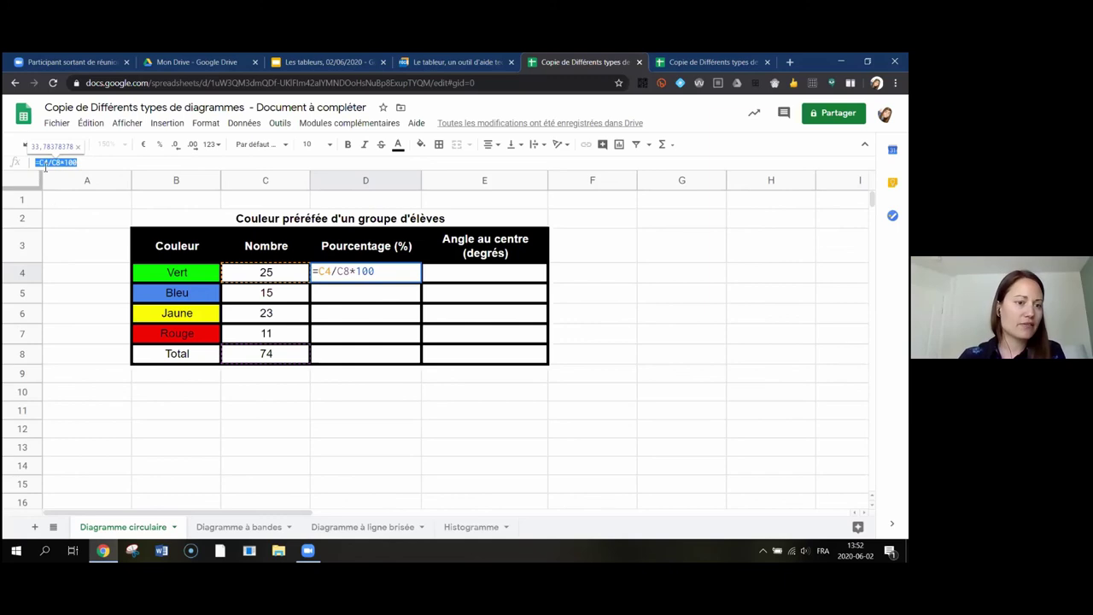
left_click(101, 162)
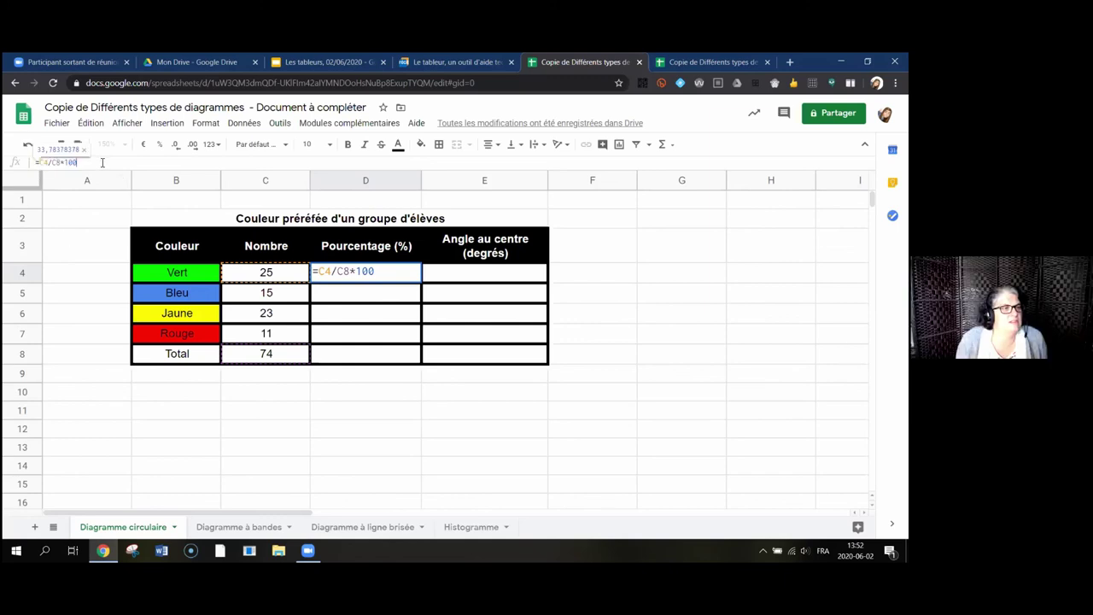
key("Return")
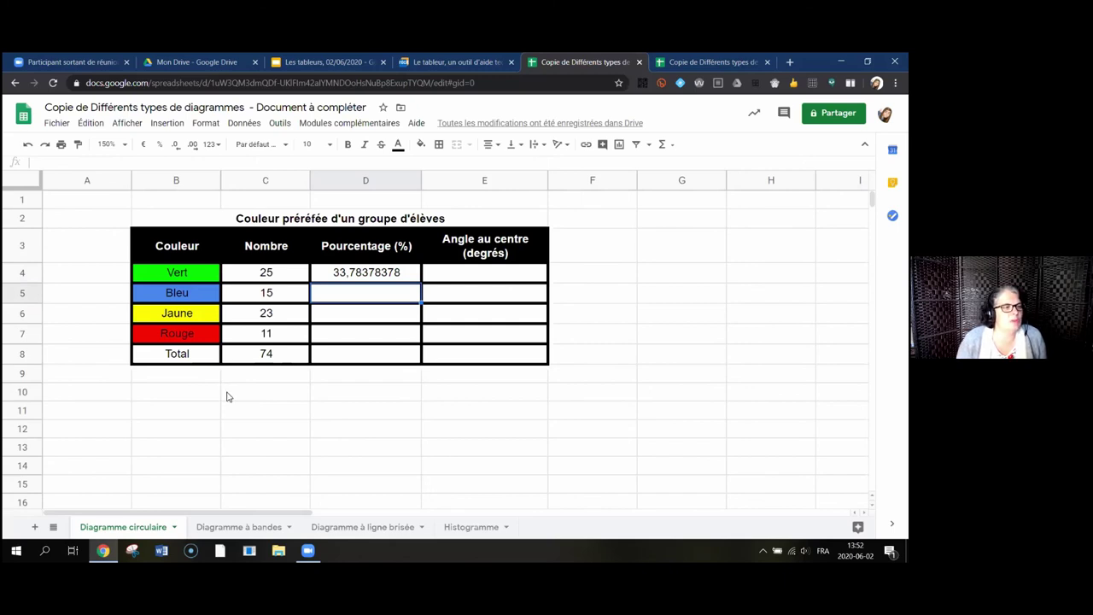
left_click(345, 274)
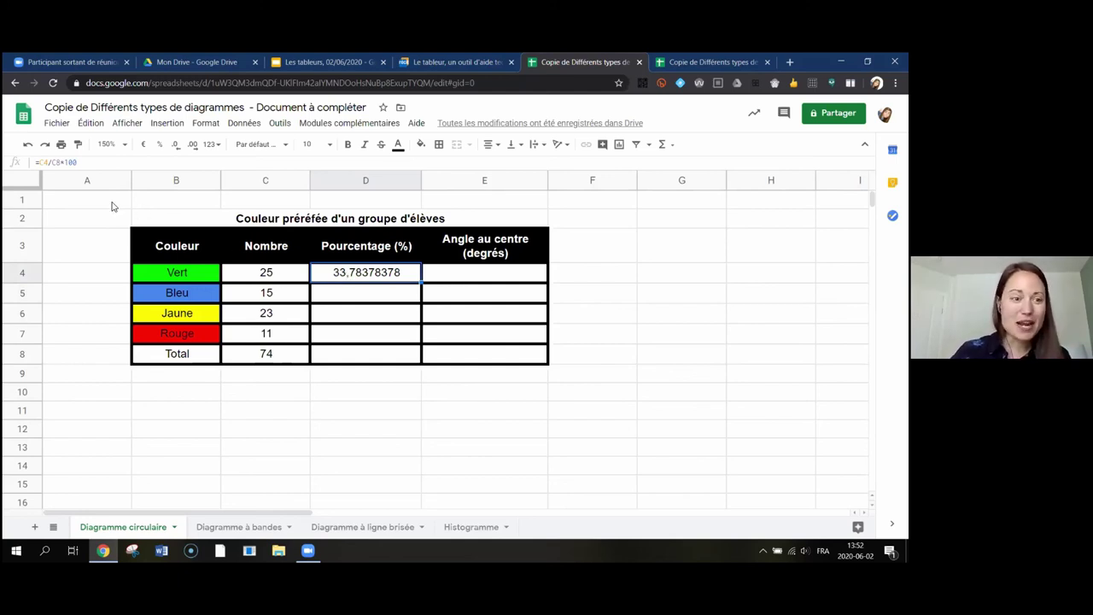
Step: Round the Vert percentage in D4 to two decimals with the formula =arrondi(C4/C8*100;2)
left_click(40, 162)
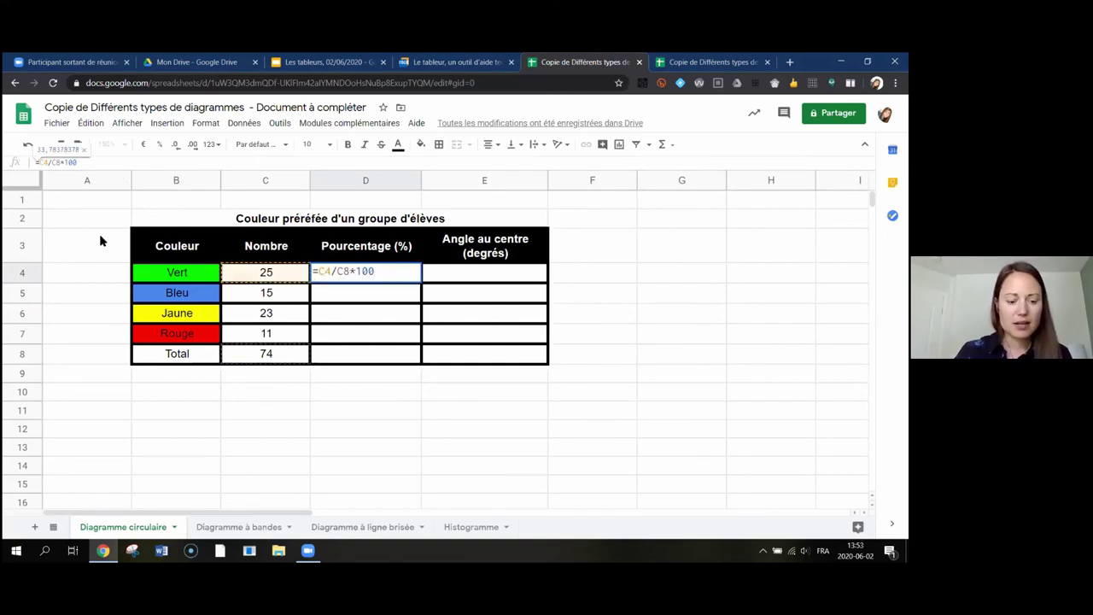
type("arrondi")
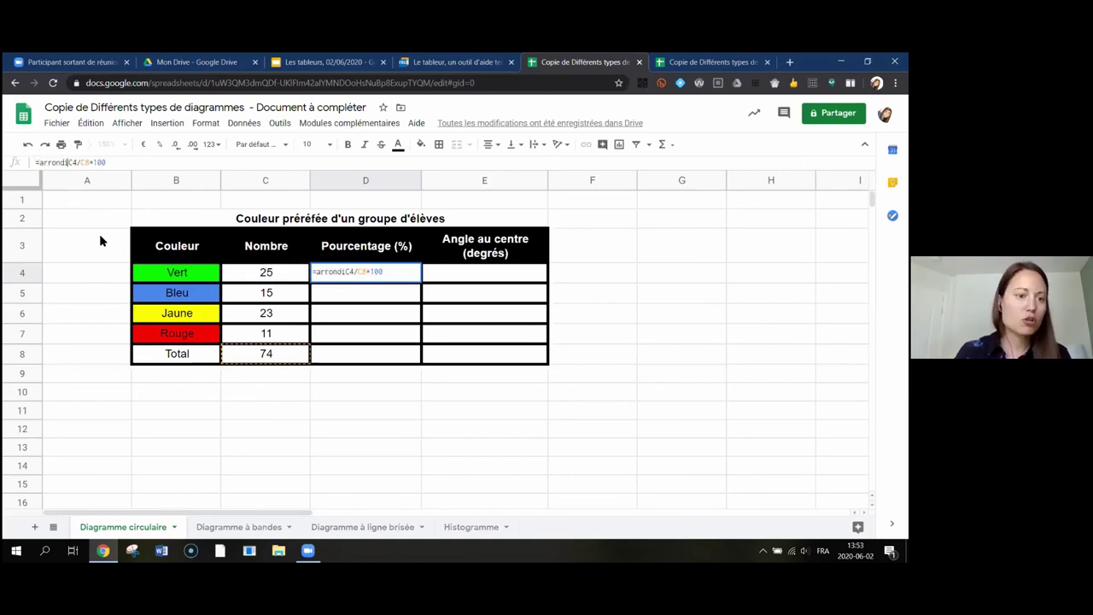
type("(")
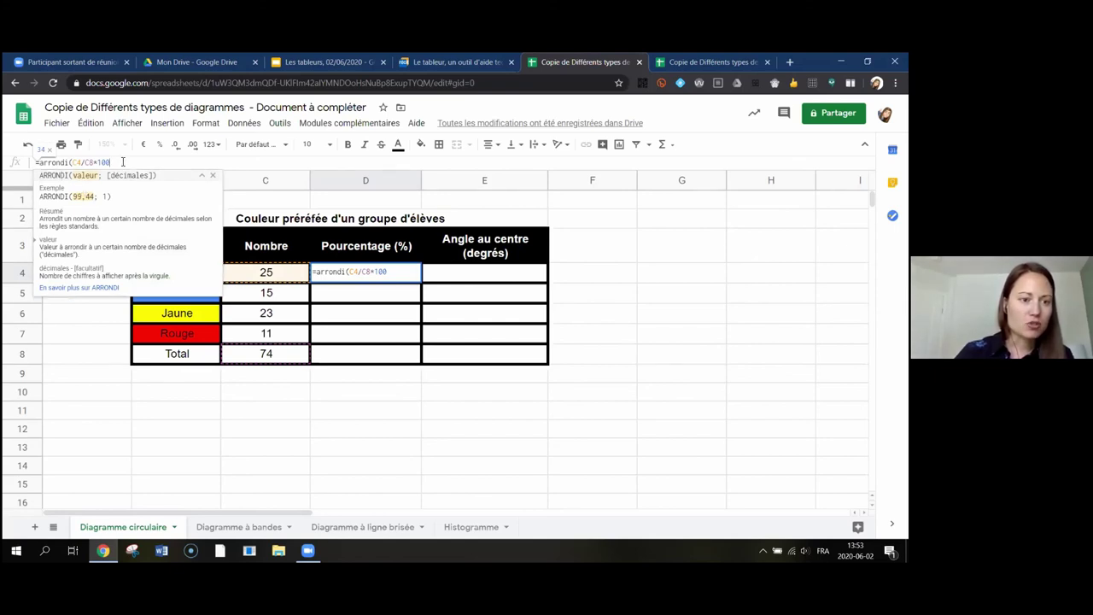
type(";")
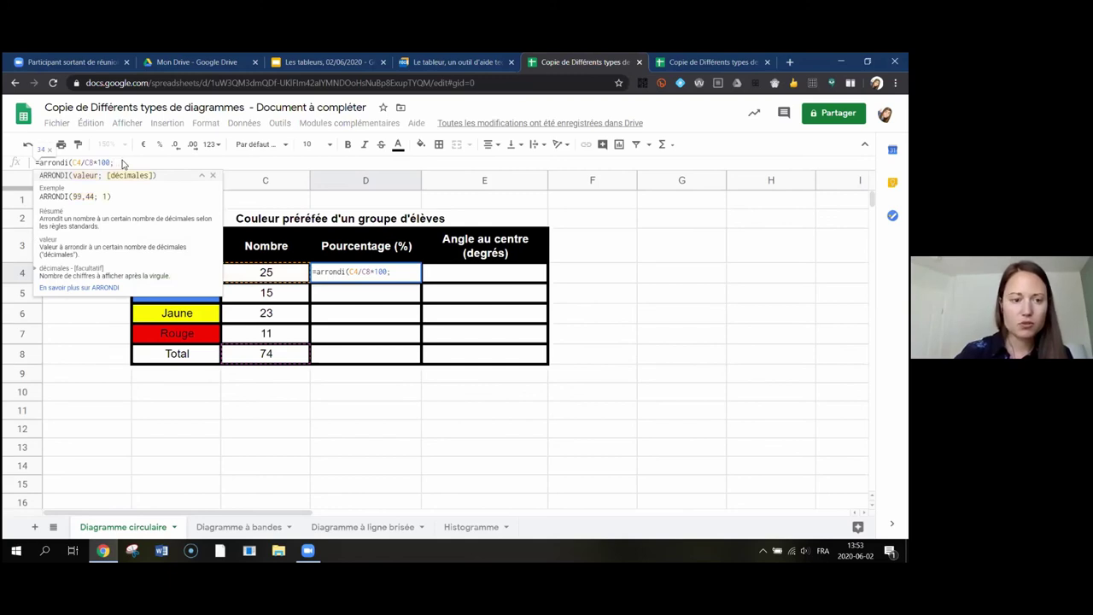
type("2)")
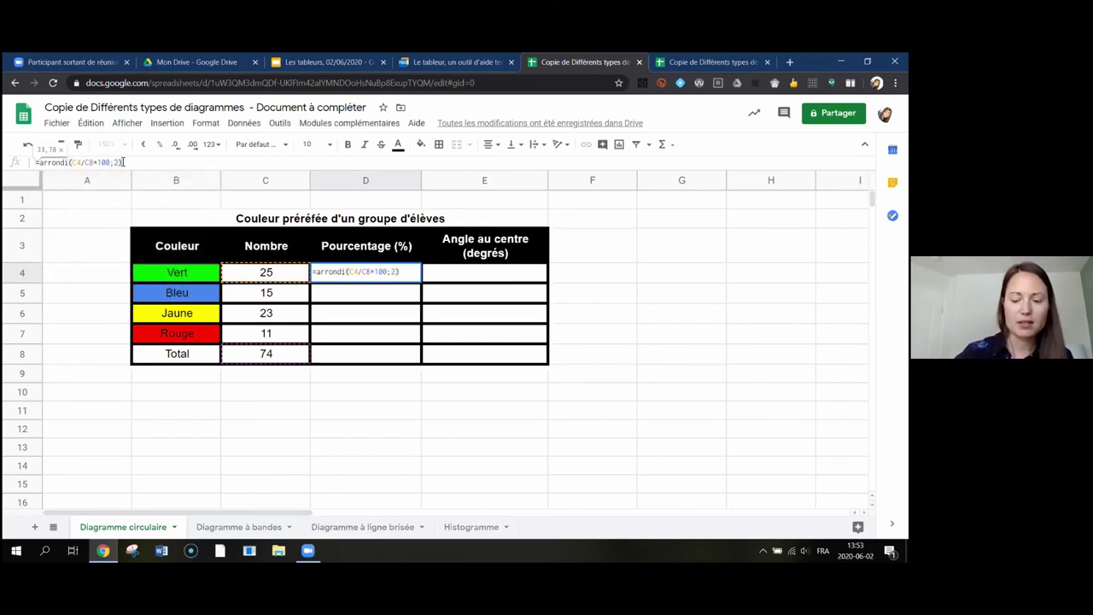
key("Return")
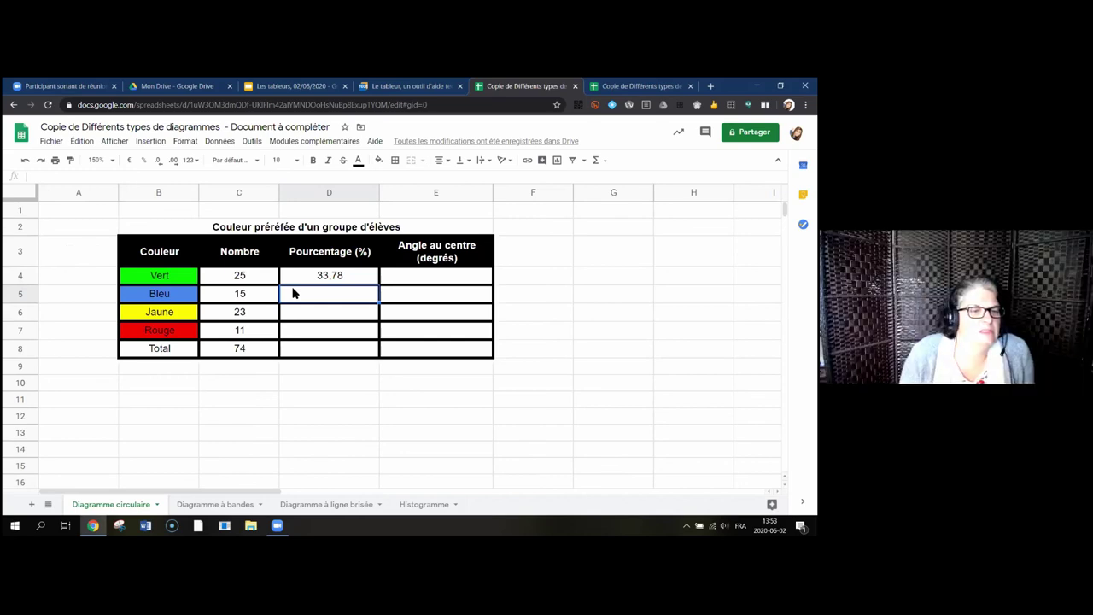
Step: Calculate the Bleu percentage in D5 with the formula =C5/C8*100
type("=")
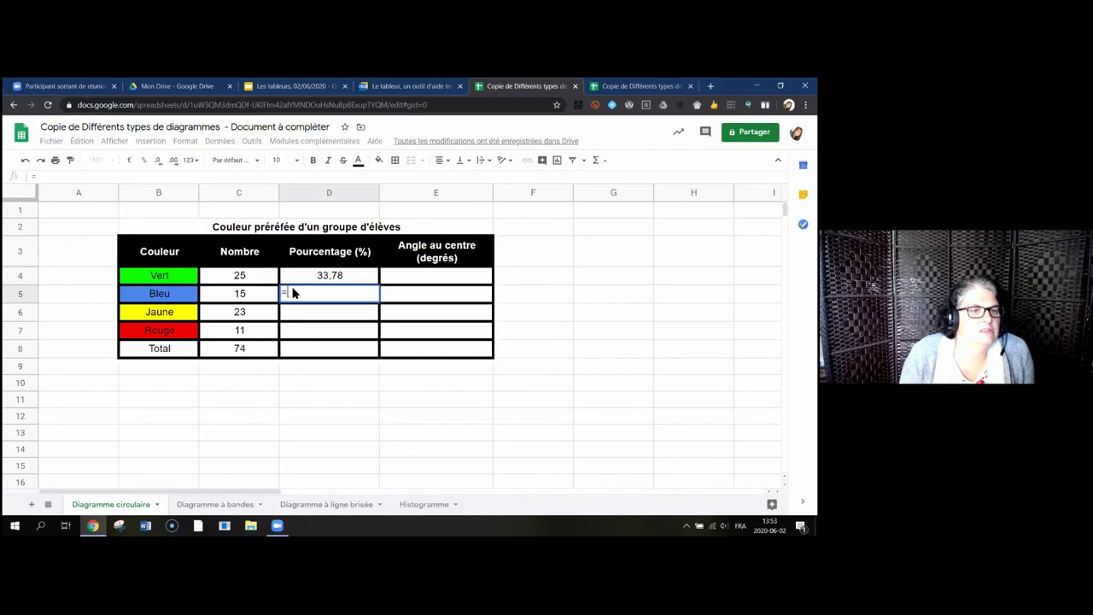
left_click(249, 297)
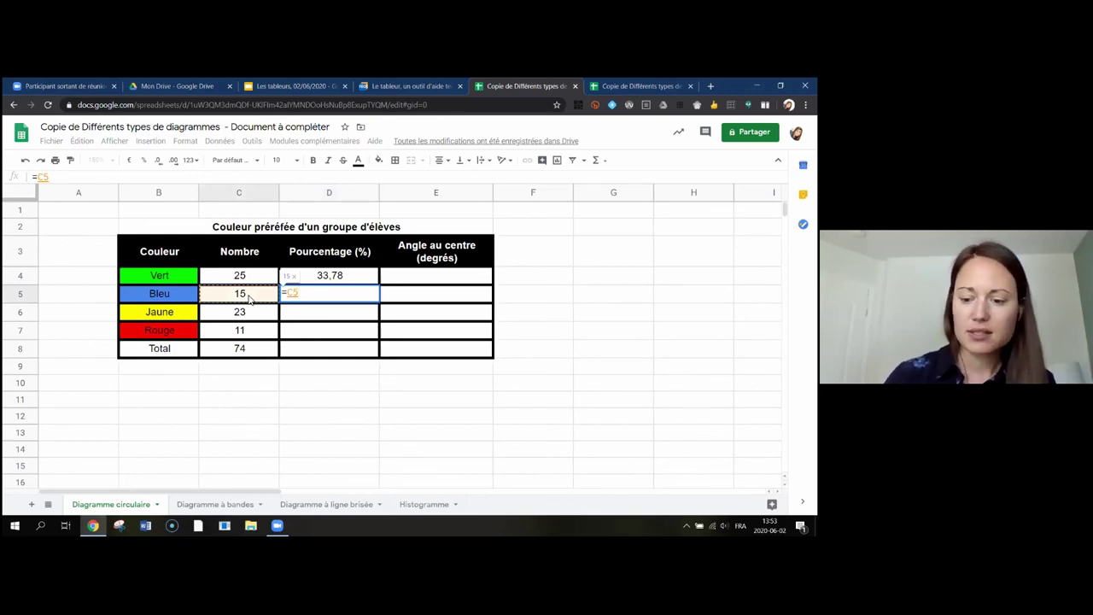
type("/")
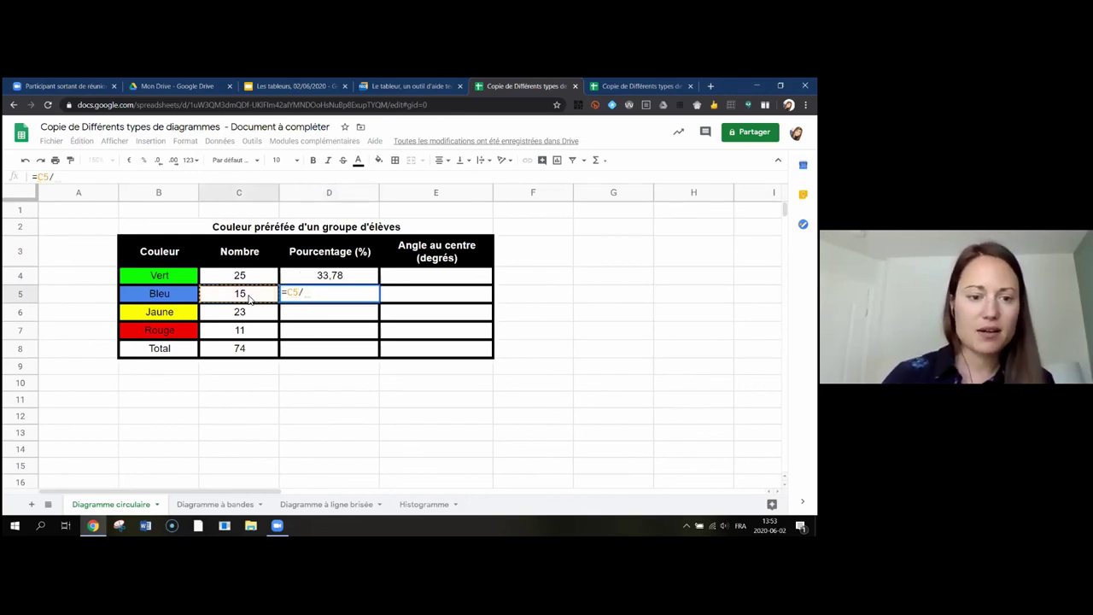
left_click(247, 353)
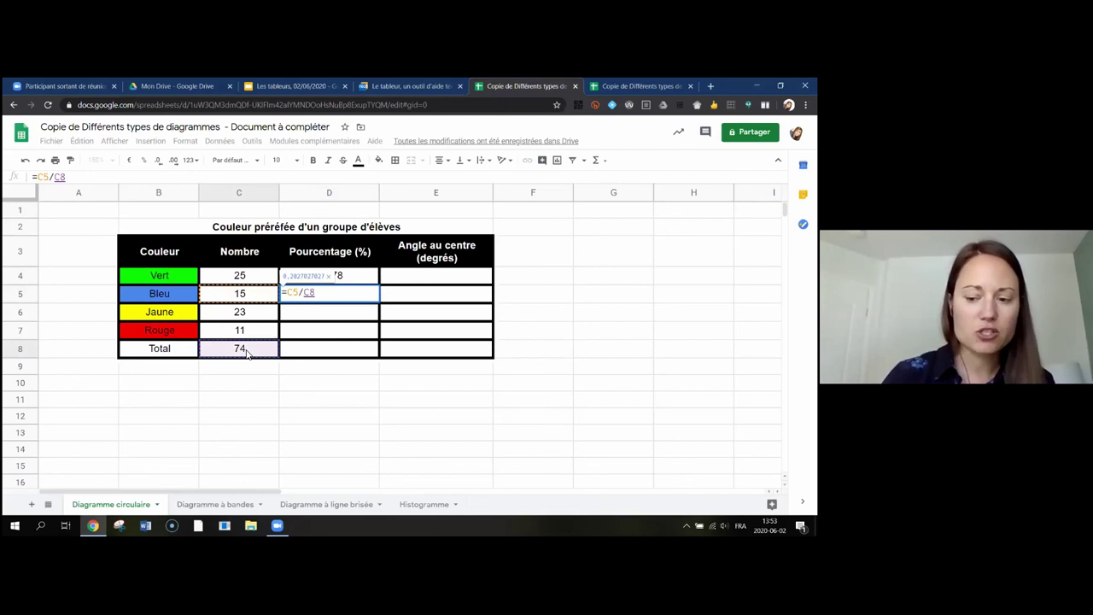
type("*")
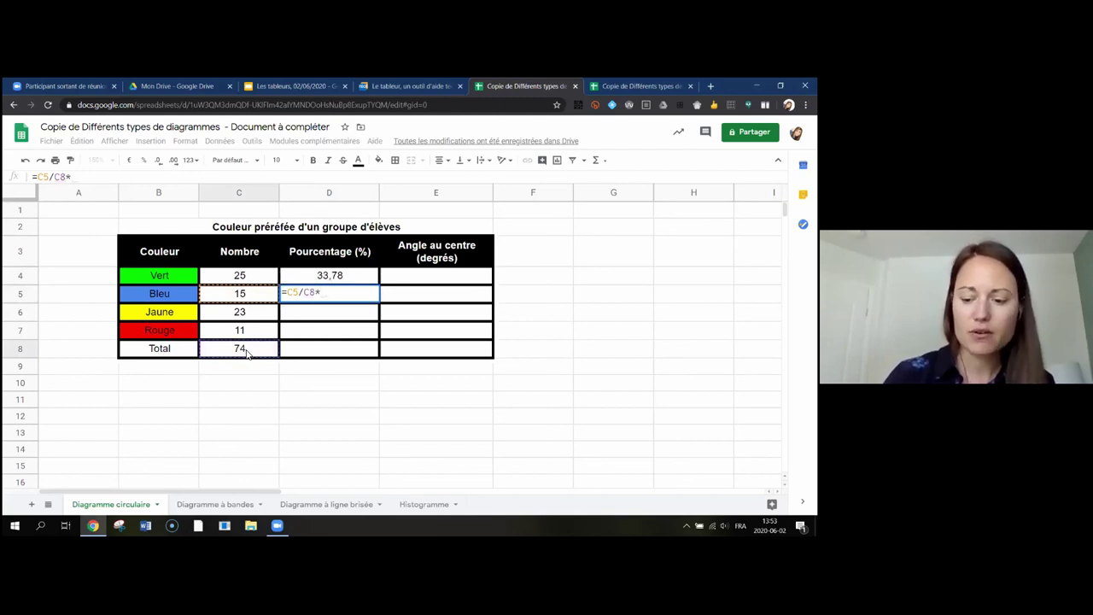
type("100")
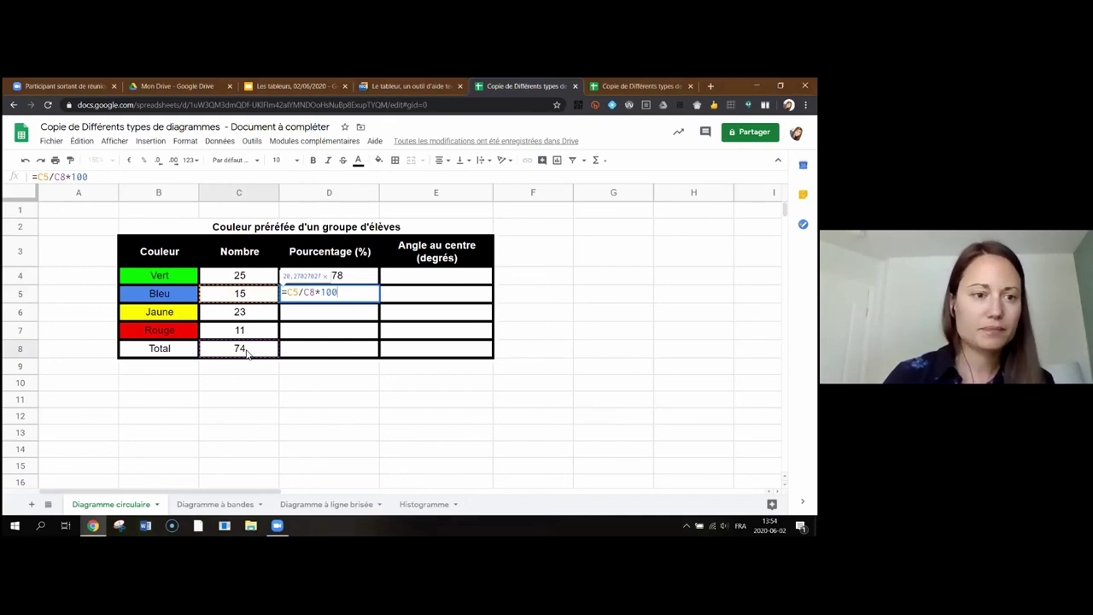
key("Return")
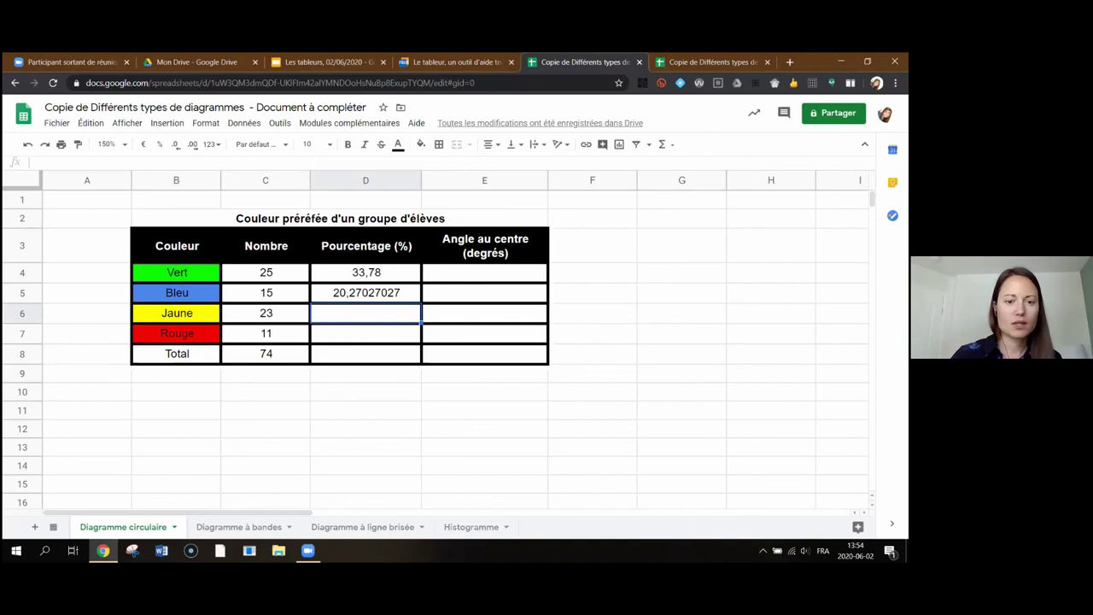
Step: Round the Bleu percentage to two decimals by changing D5's formula to =arrondi(C5/C8*100;2)
left_click(324, 299)
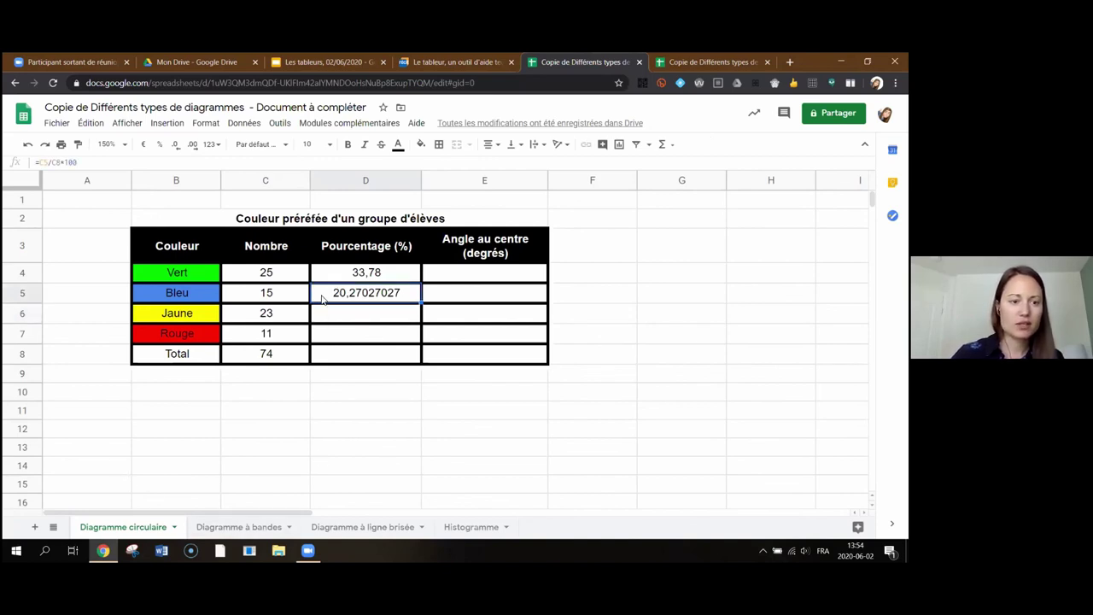
left_click(43, 162)
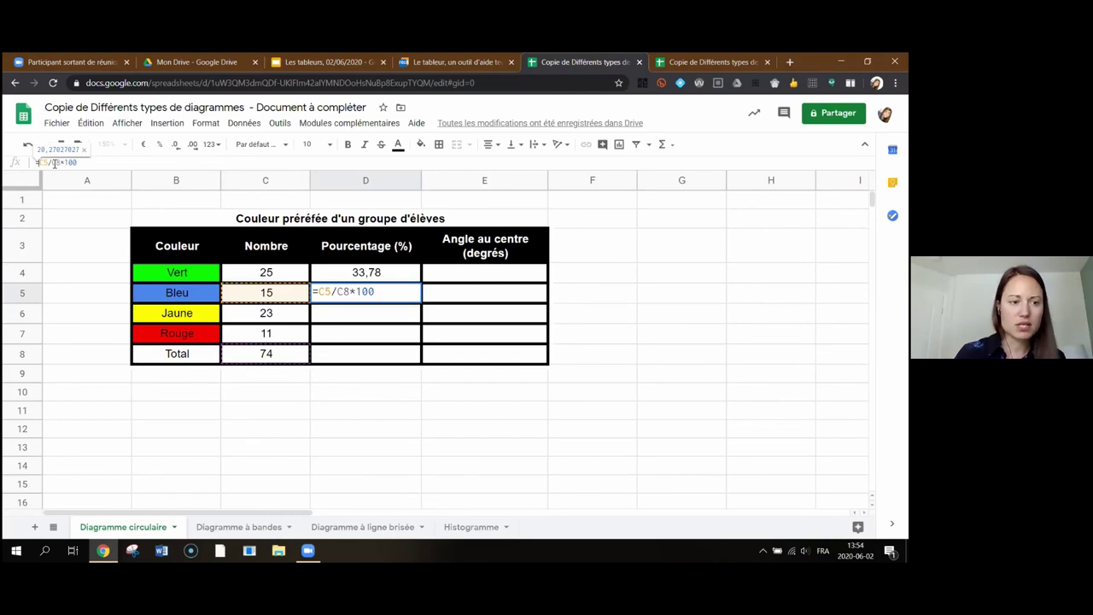
type("arrond")
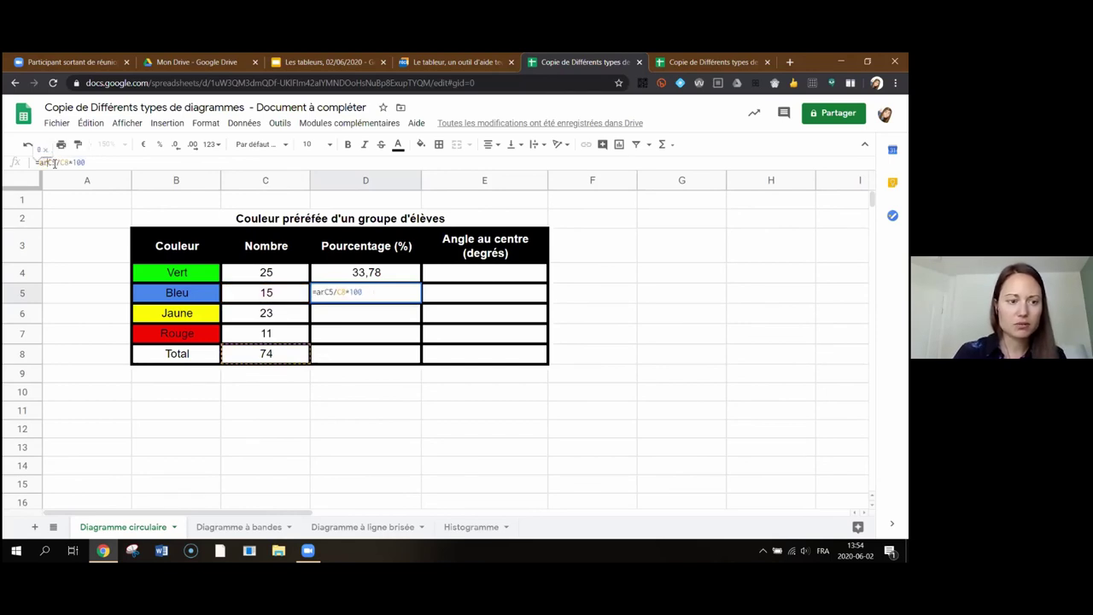
type("i(")
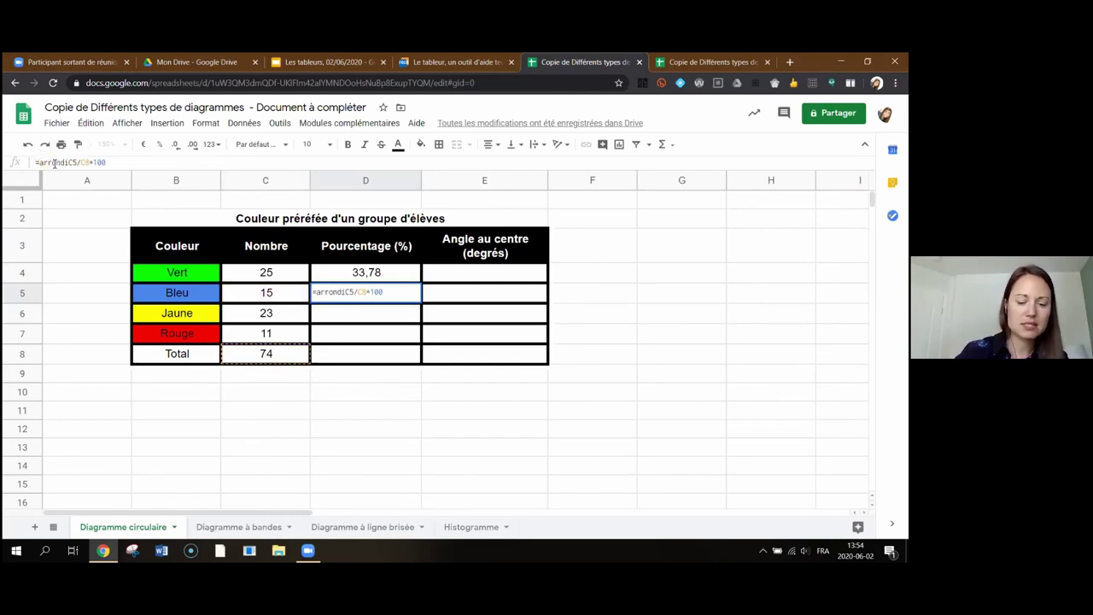
type("(")
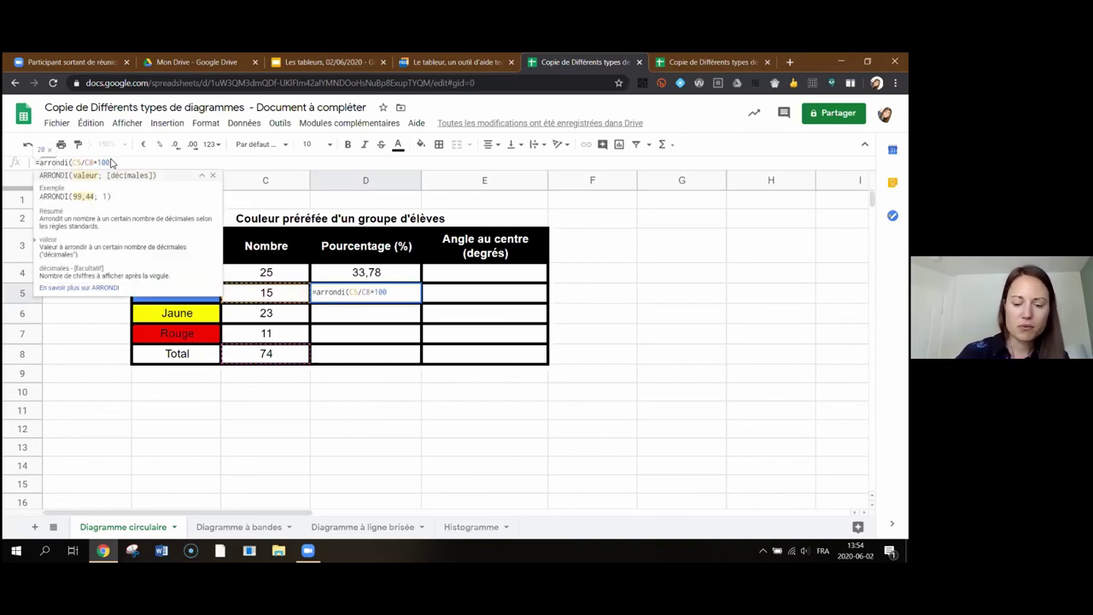
type(";2")
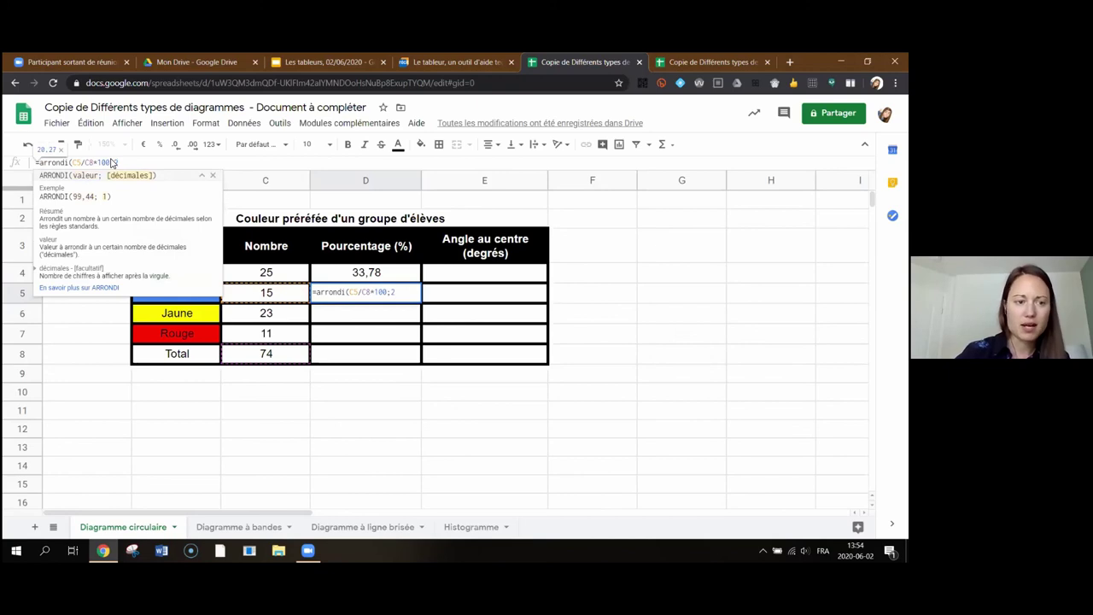
type(")")
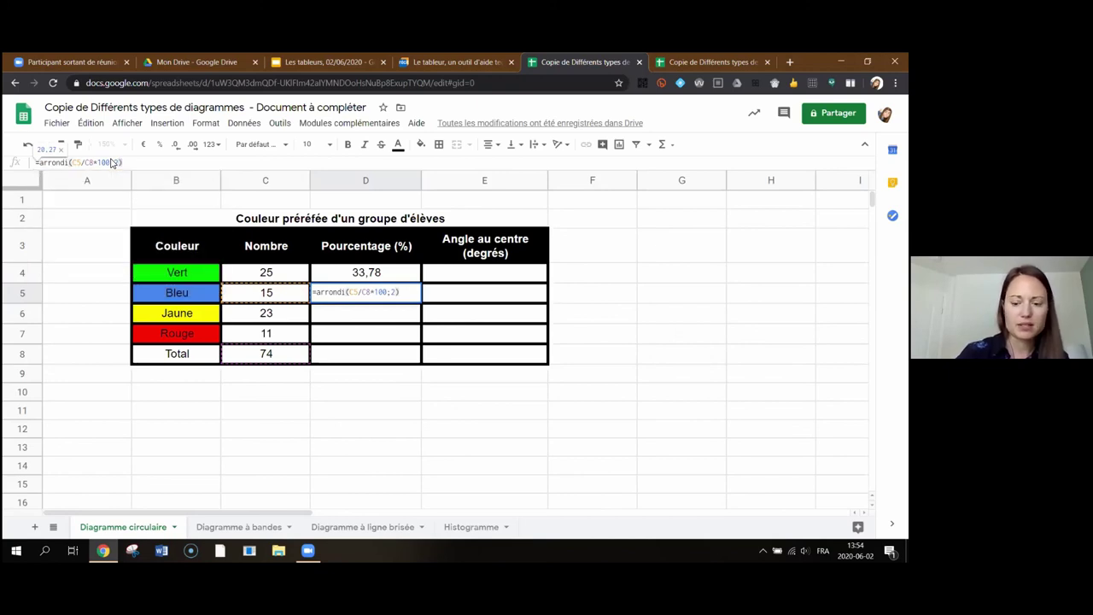
key("Return")
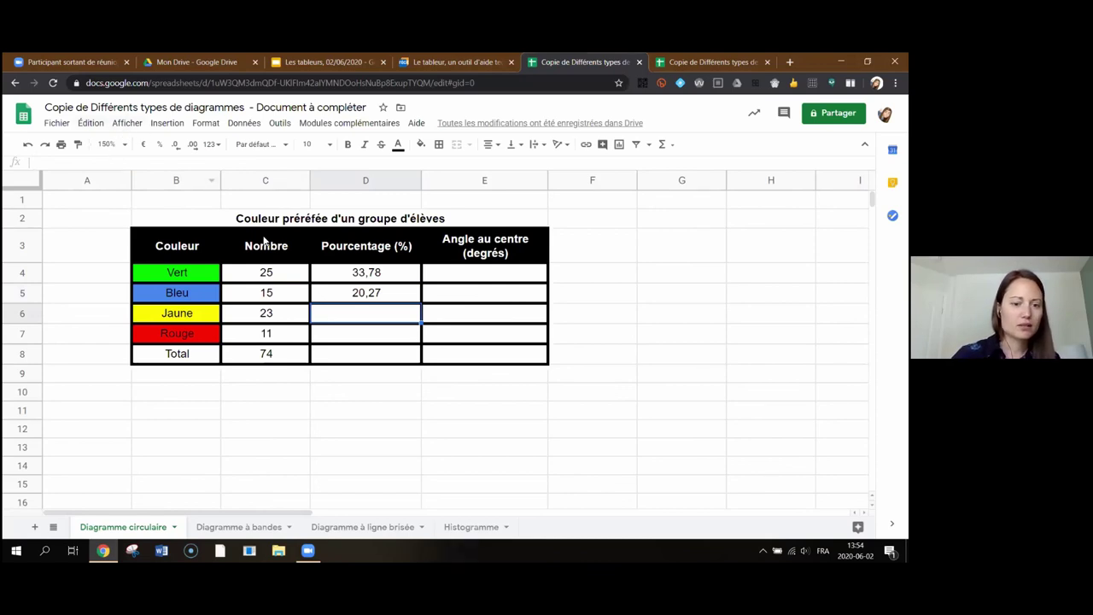
scroll(308, 305, "down", 1)
scroll(308, 305, "up", 1)
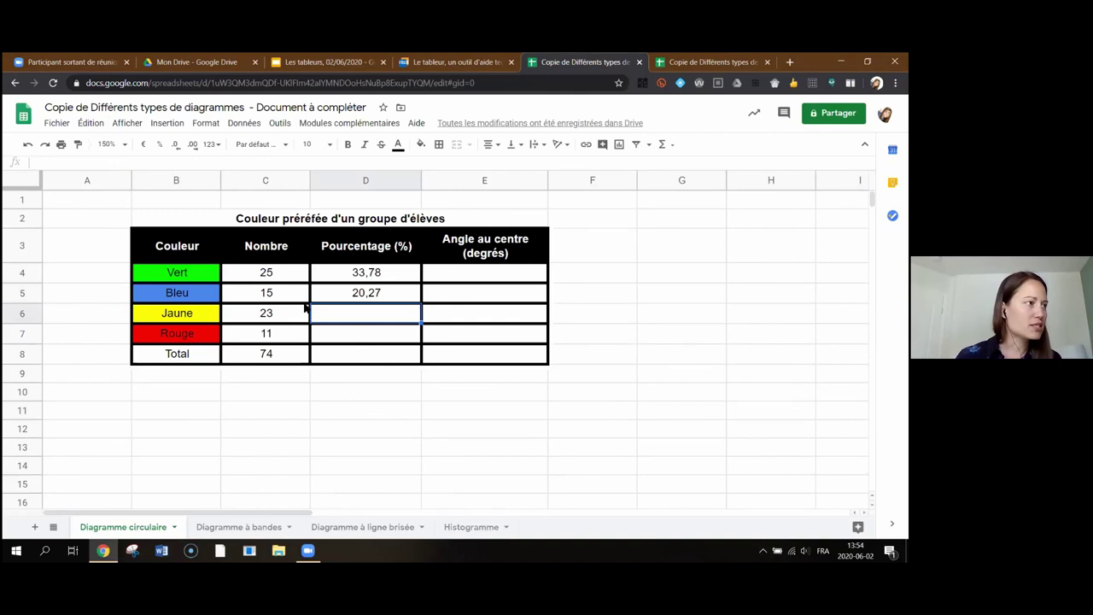
left_click(337, 337)
left_click(336, 318)
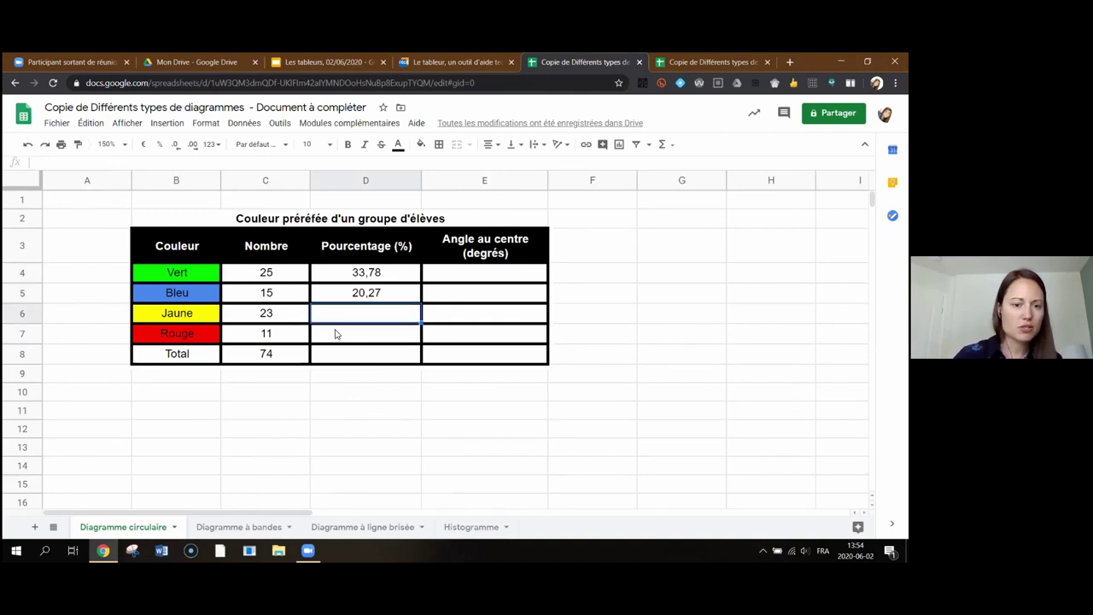
left_click(335, 334)
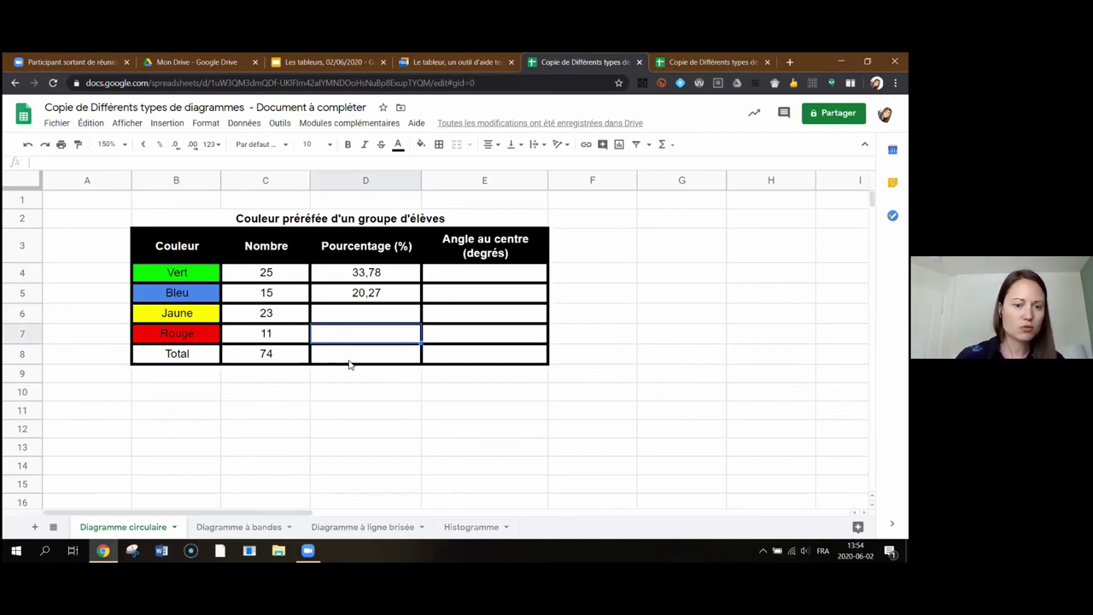
left_click(350, 361)
Step: Calculate the Jaune percentage in D6 with the formula =C6/C8*100
left_click(355, 314)
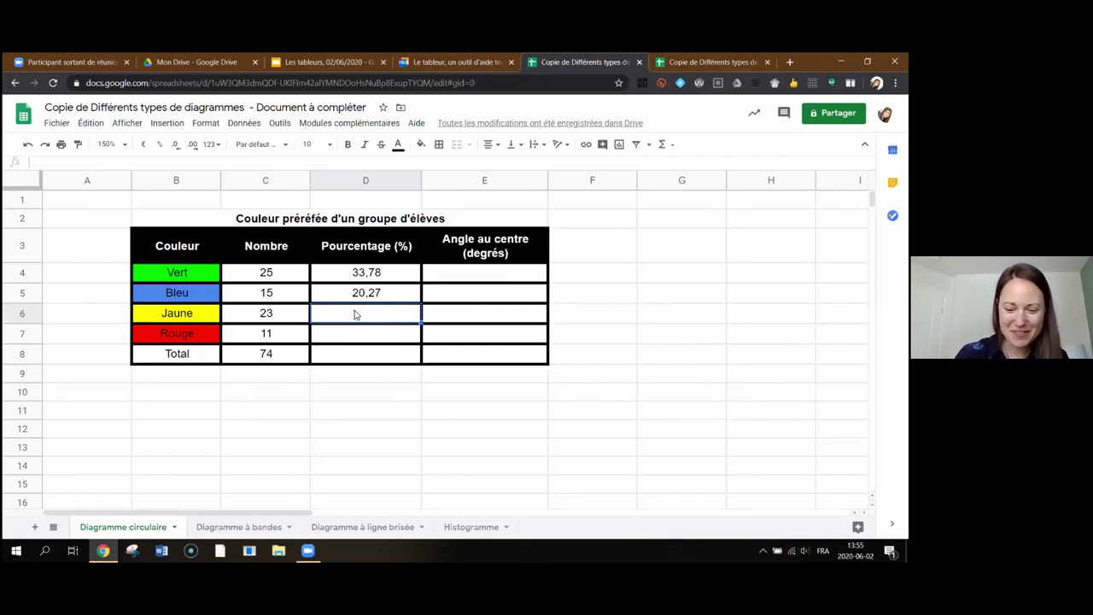
double_click(356, 315)
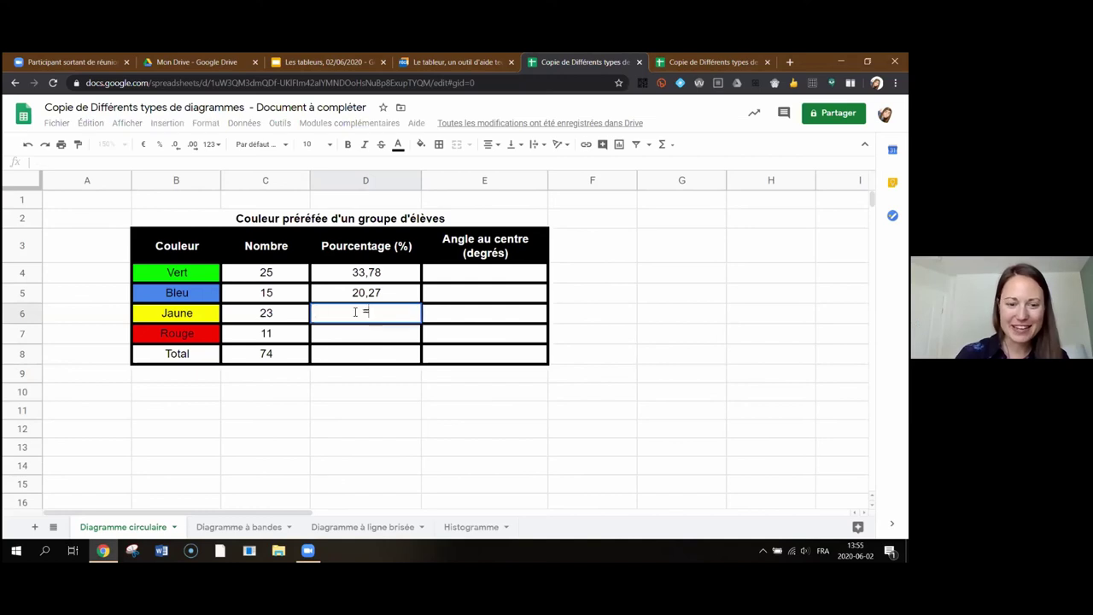
type("=")
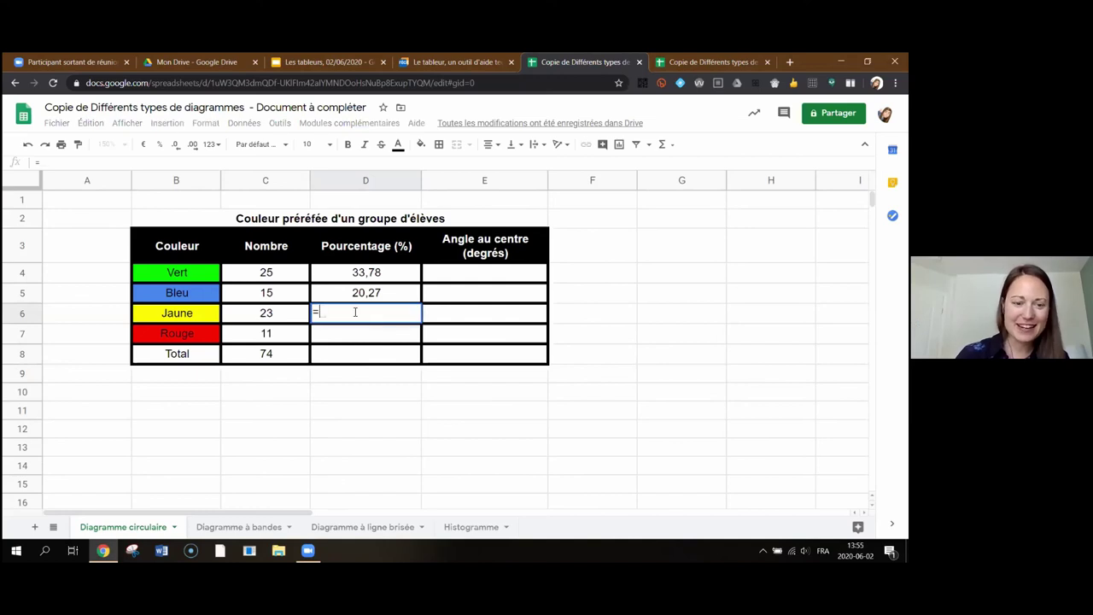
left_click(274, 316)
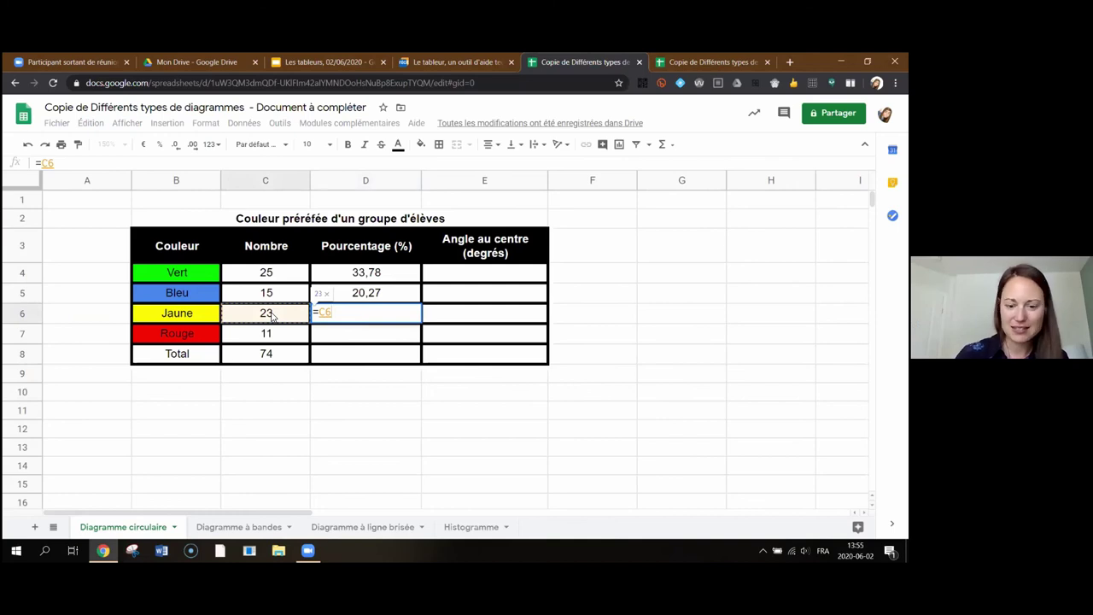
type("/")
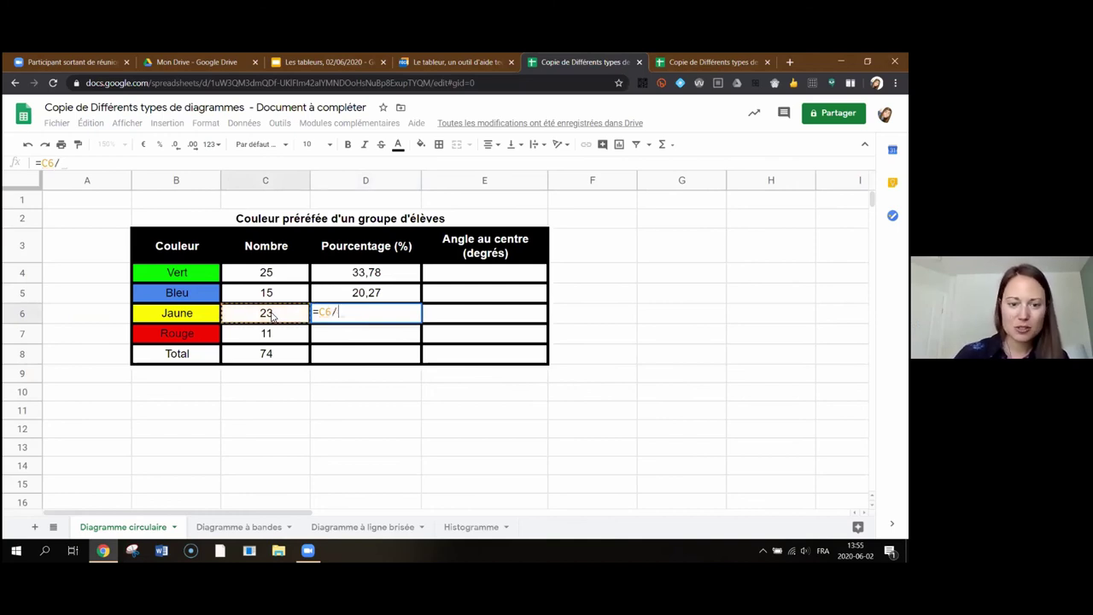
left_click(275, 356)
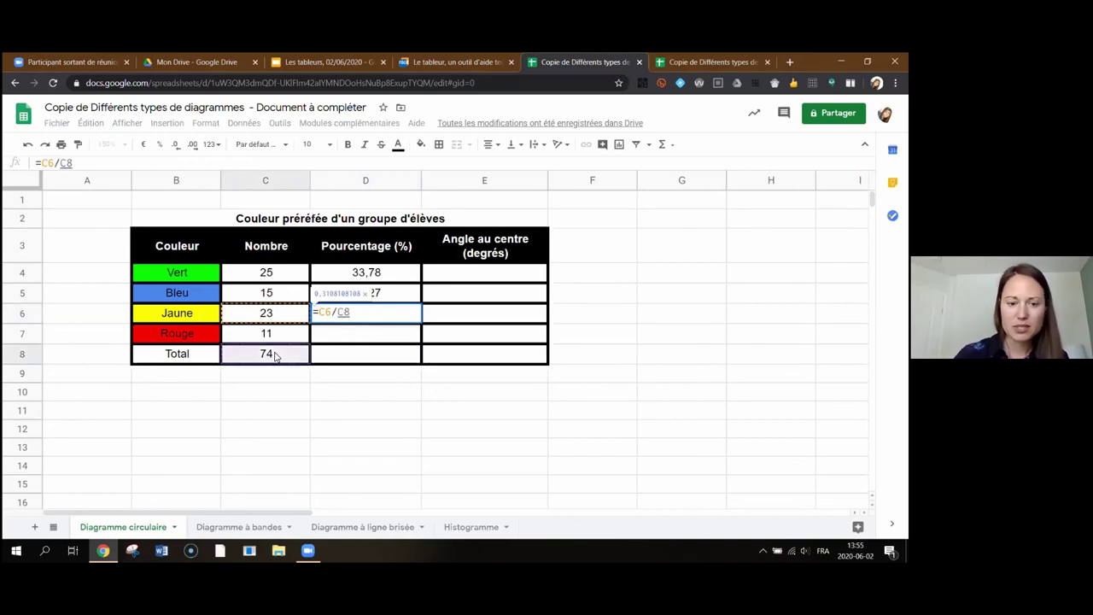
type("*")
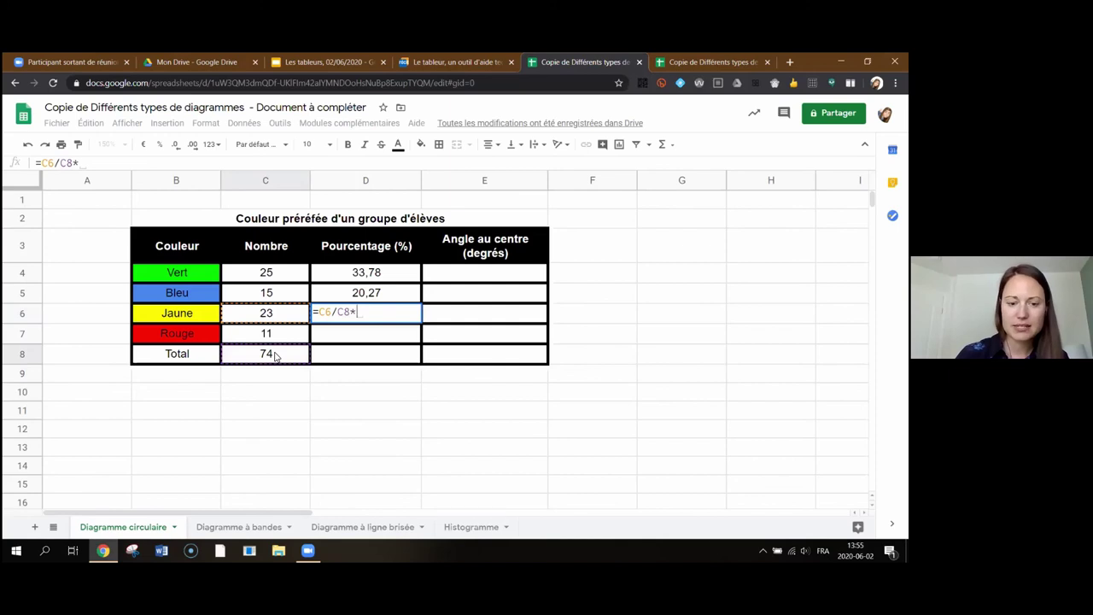
type("100")
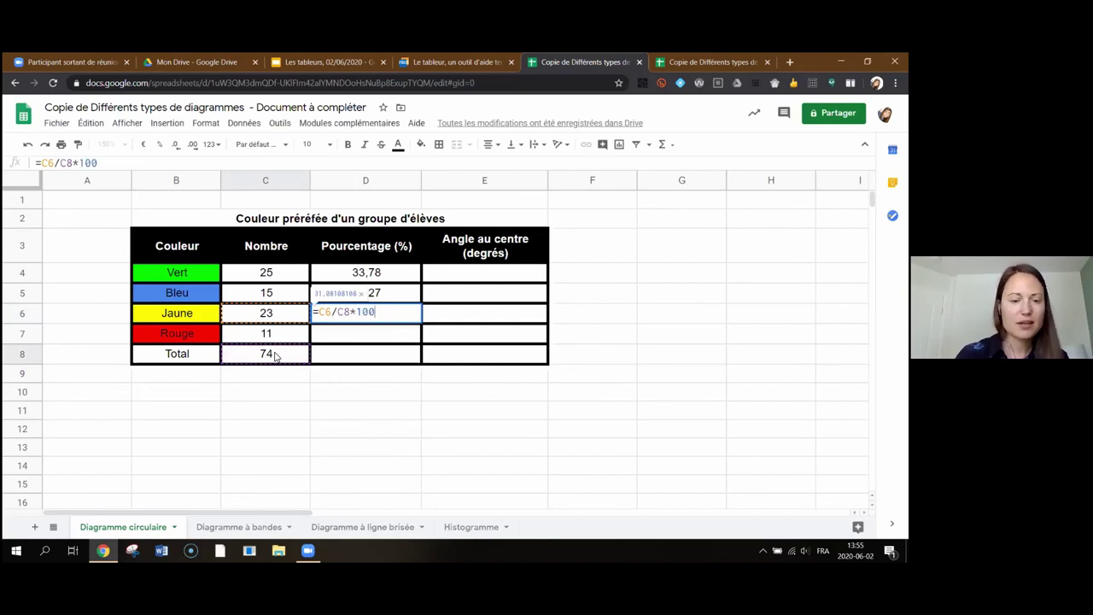
key("Return")
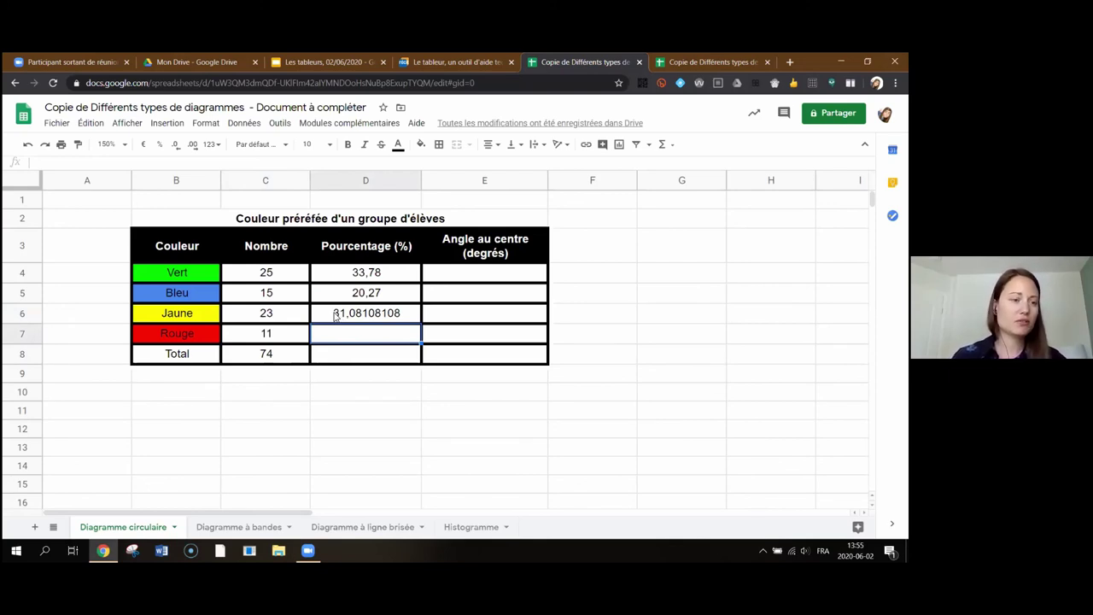
Step: Round the Jaune percentage to two decimals by changing D6's formula to =arrondi(C6/C8*100;2)
left_click(335, 316)
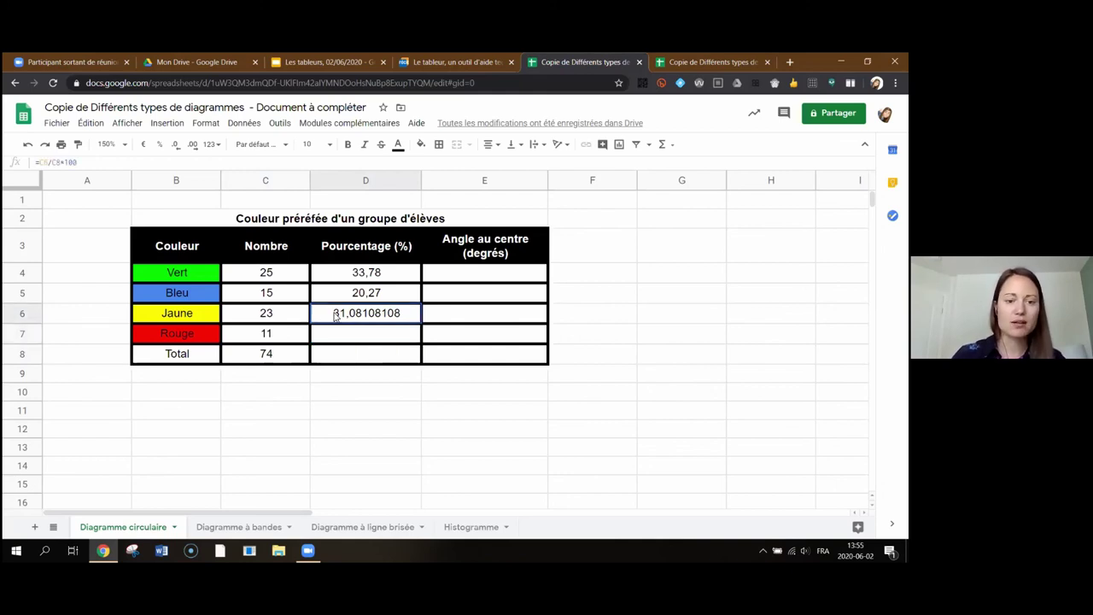
left_click(42, 162)
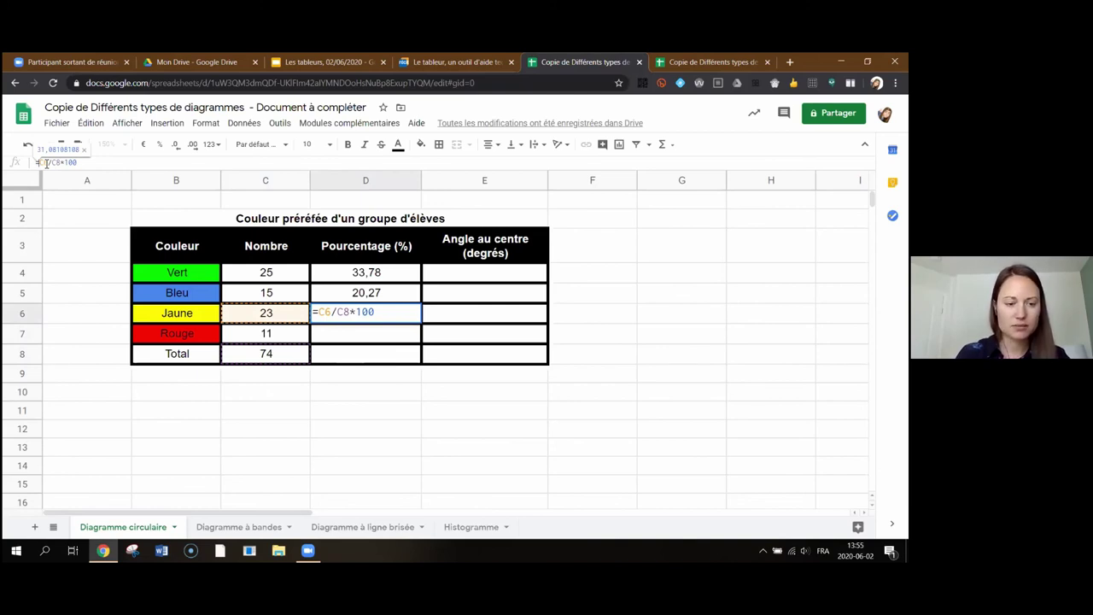
type("arrondi")
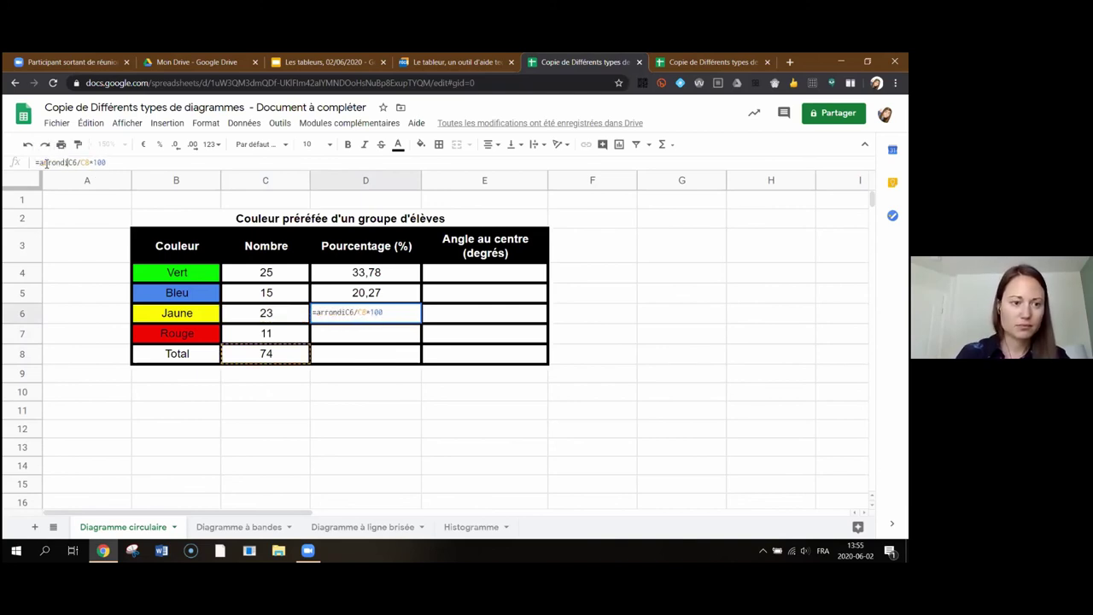
type("(C6/C8*100")
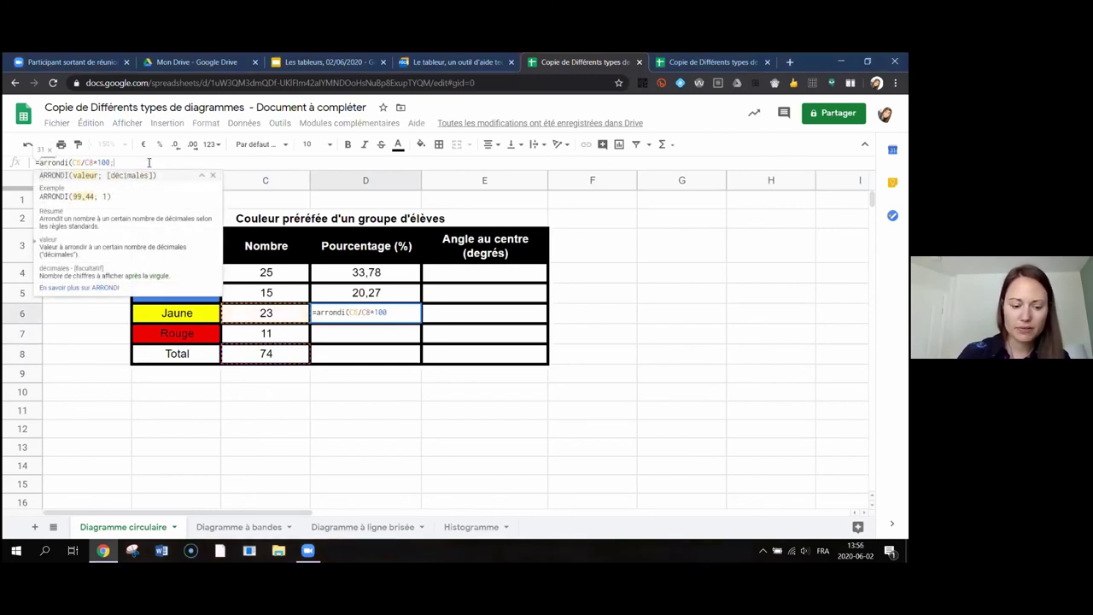
type(";2)")
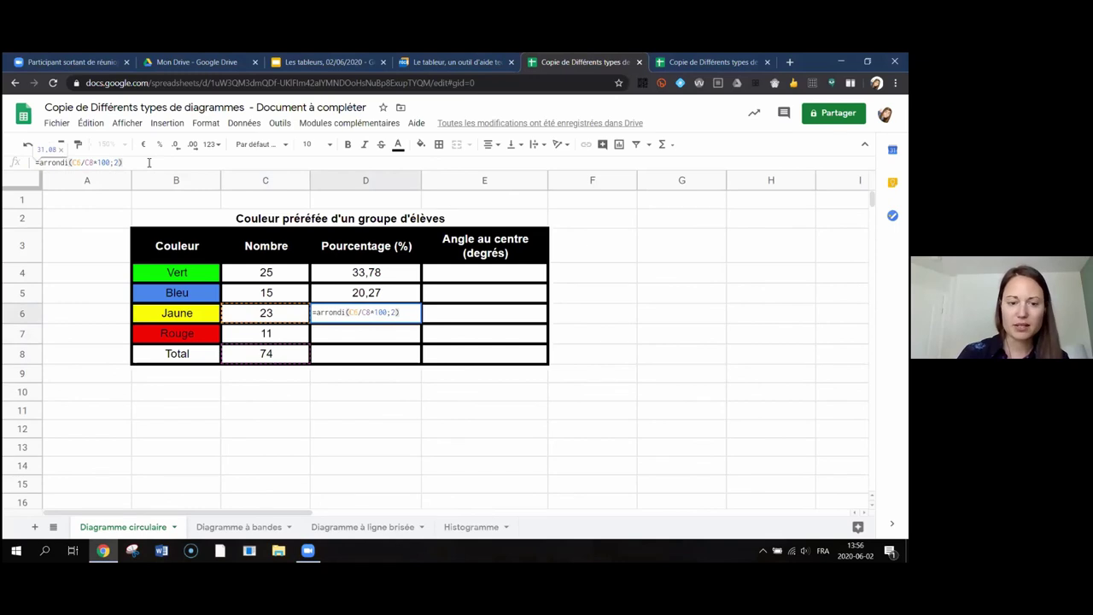
key("Return")
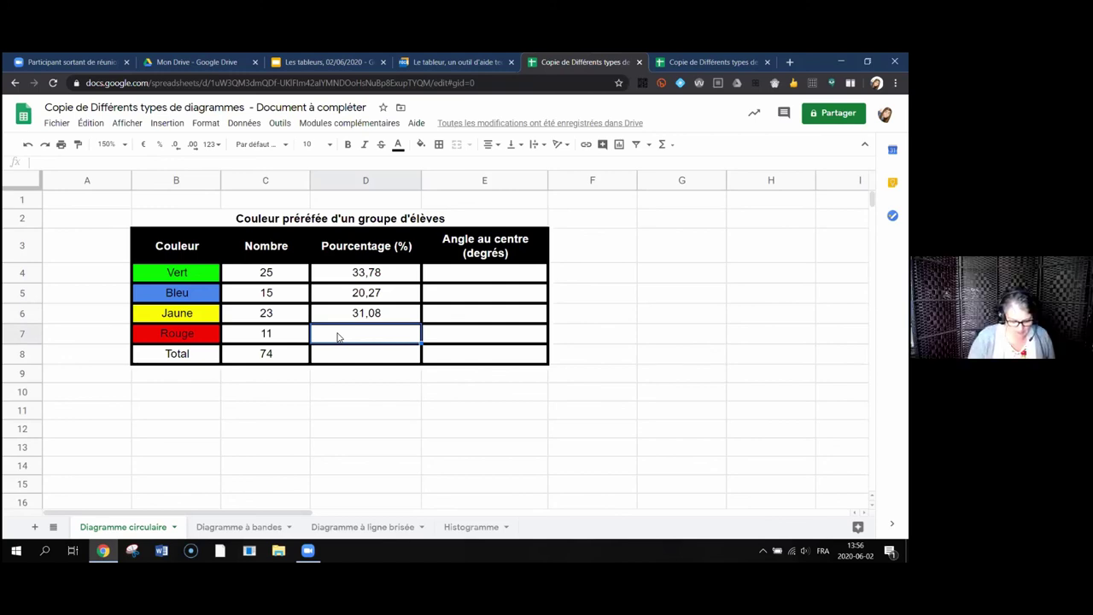
Step: Calculate the Rouge percentage in D7 with the formula =C7/C8*100
type("=")
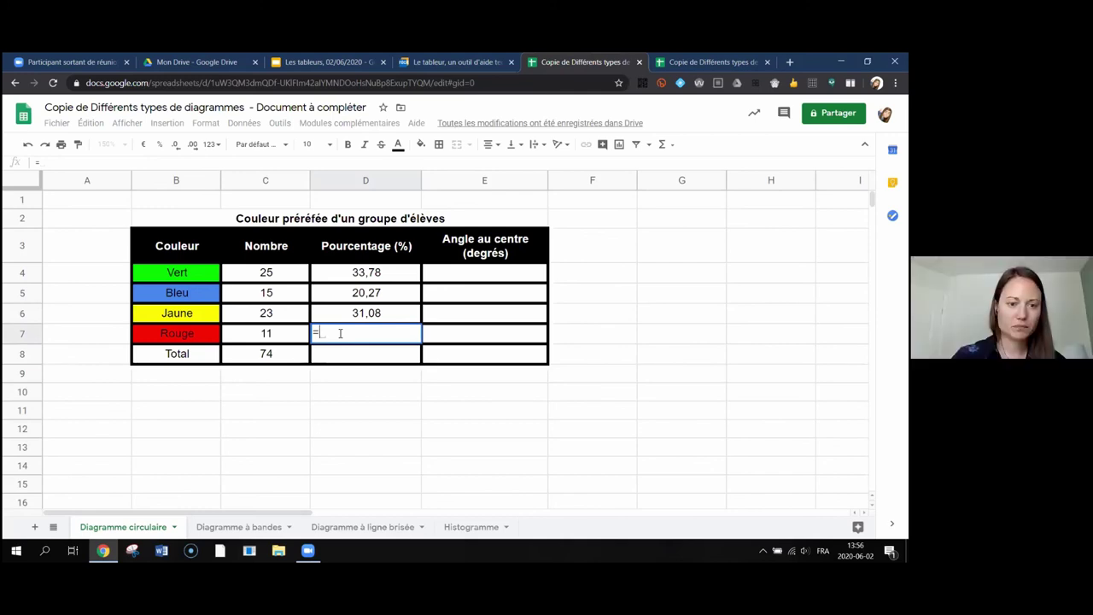
left_click(277, 335)
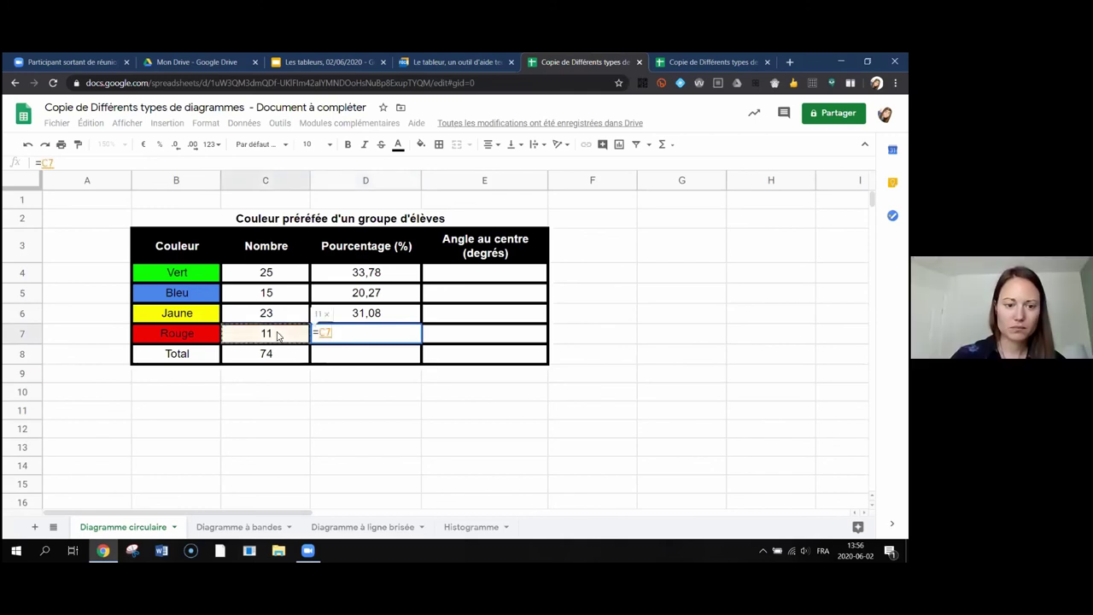
type("/")
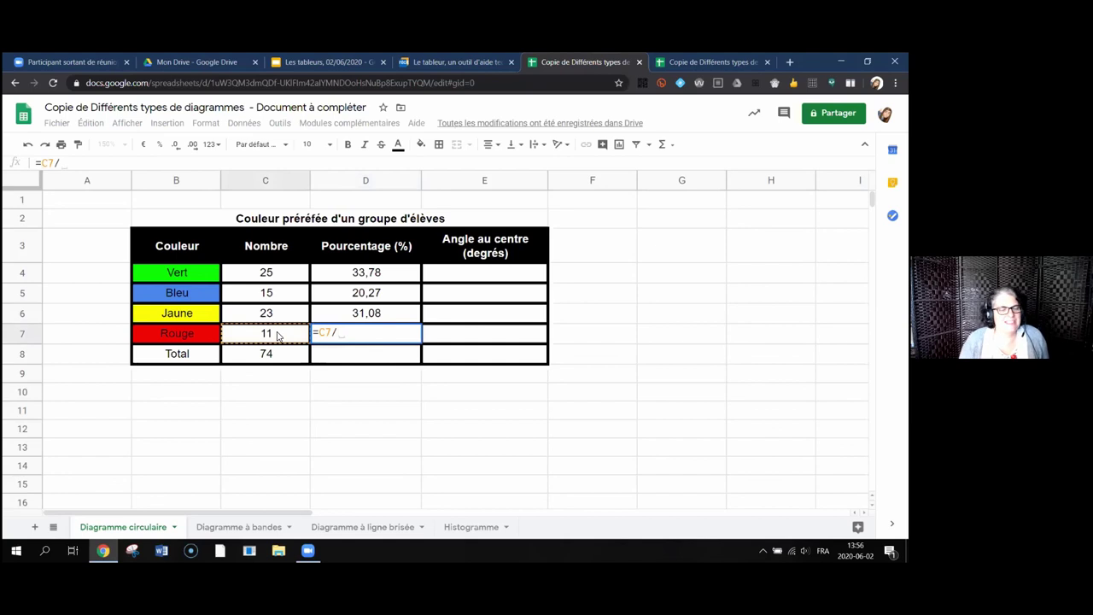
left_click(280, 357)
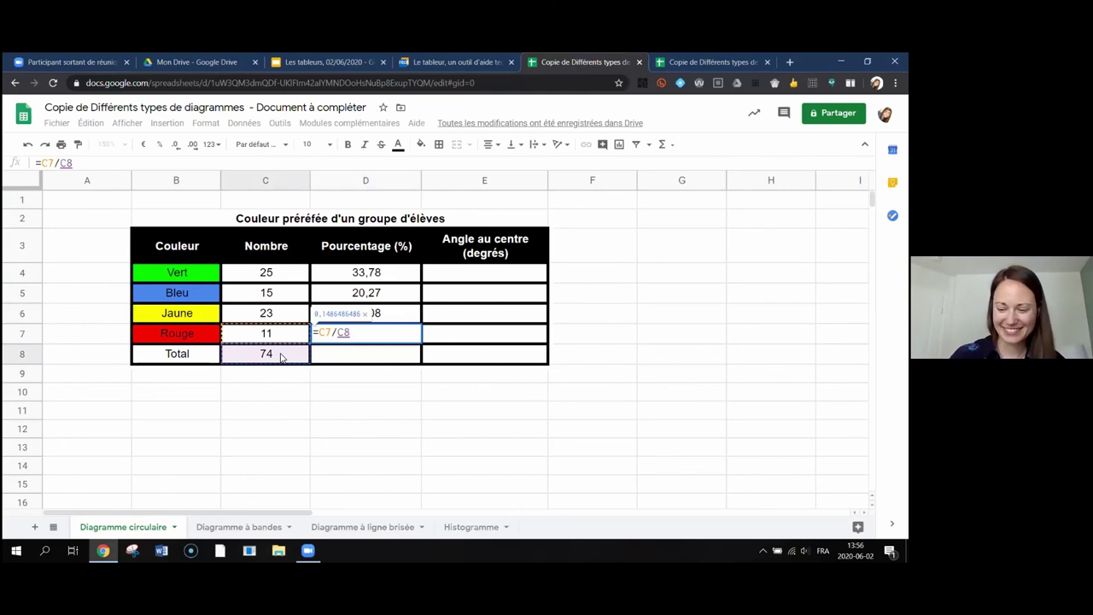
type("*")
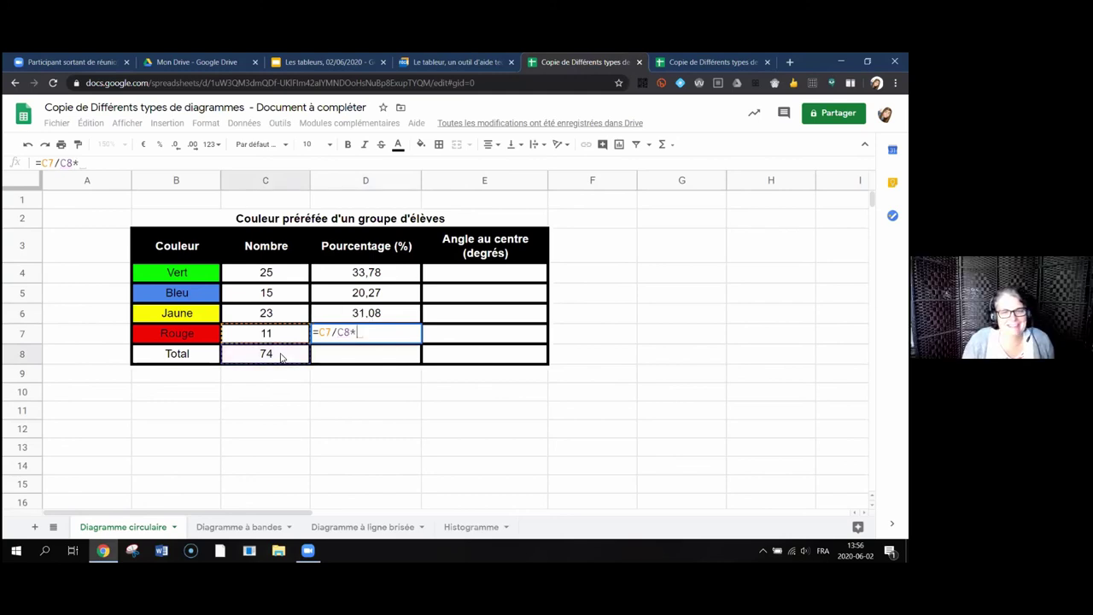
type("100")
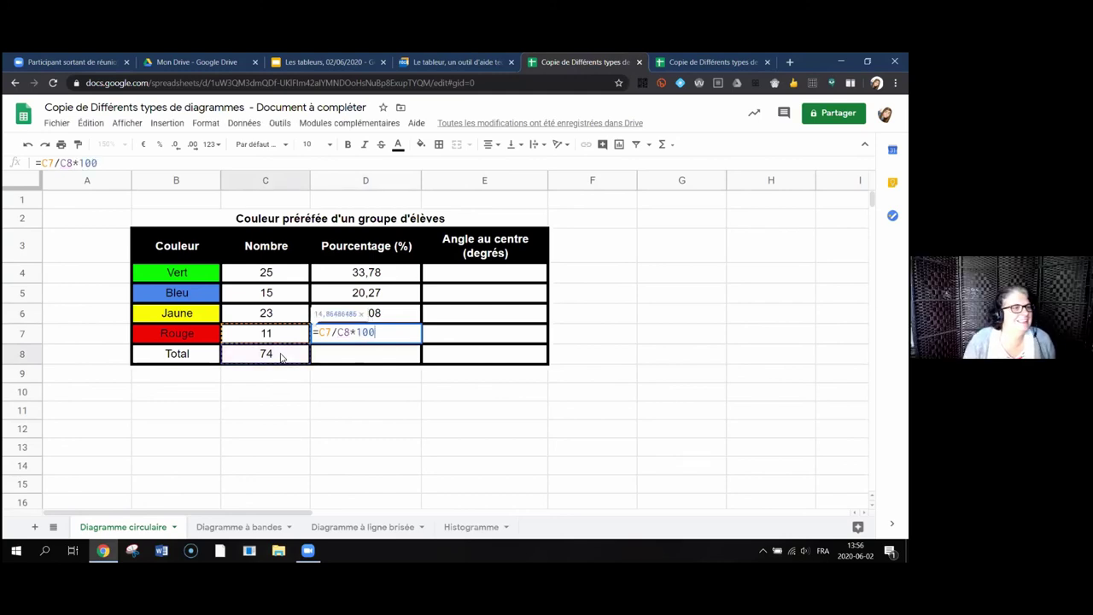
key("Return")
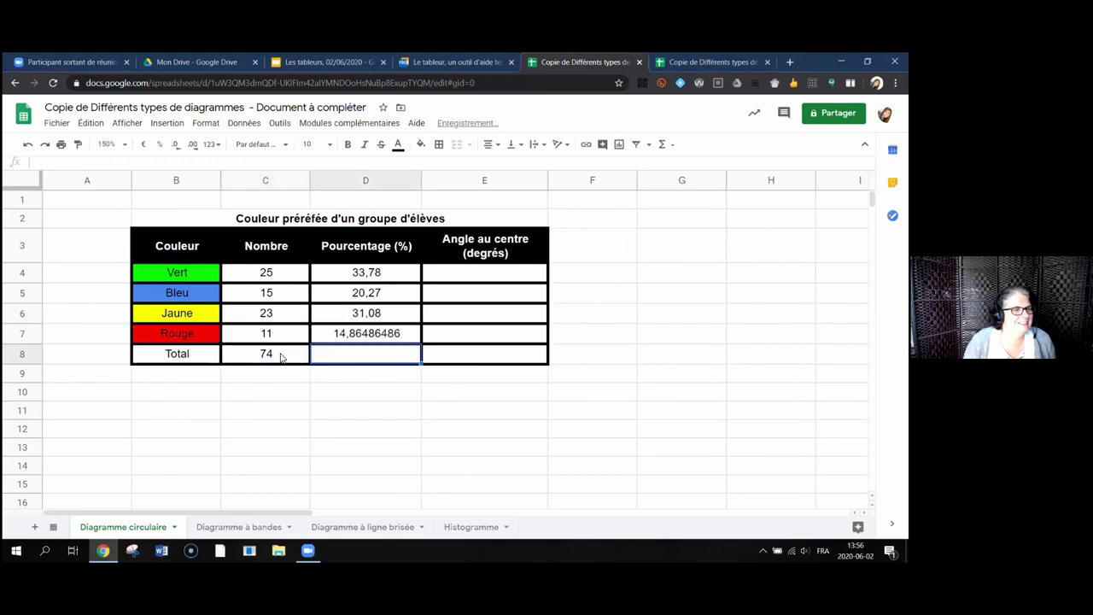
Step: Round the Rouge percentage to two decimals by changing D7's formula to =arrondi(C7/C8*100;2)
left_click(338, 342)
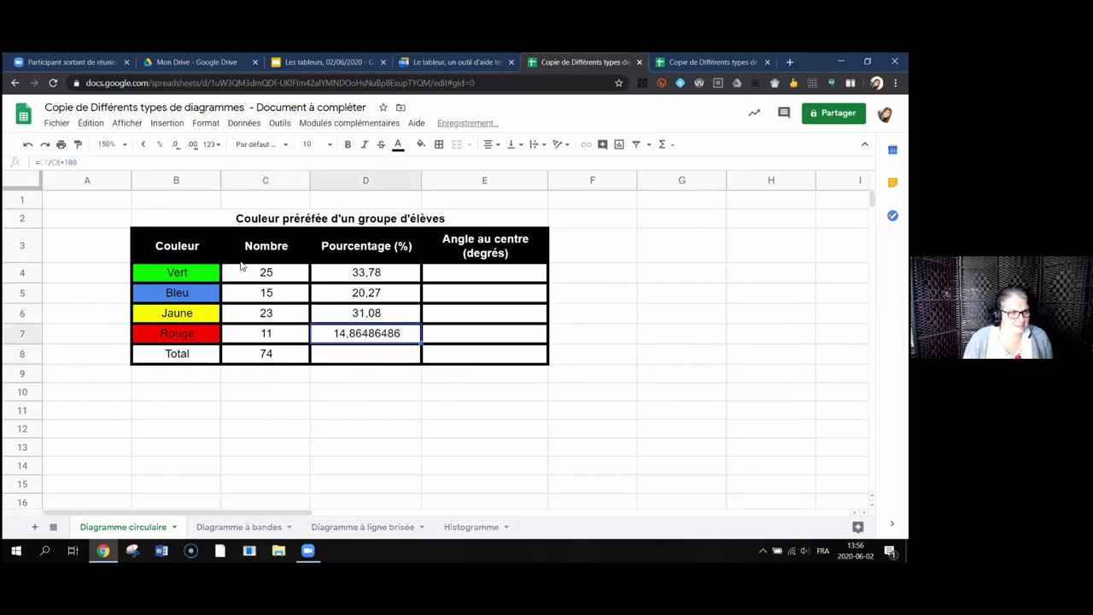
left_click(39, 163)
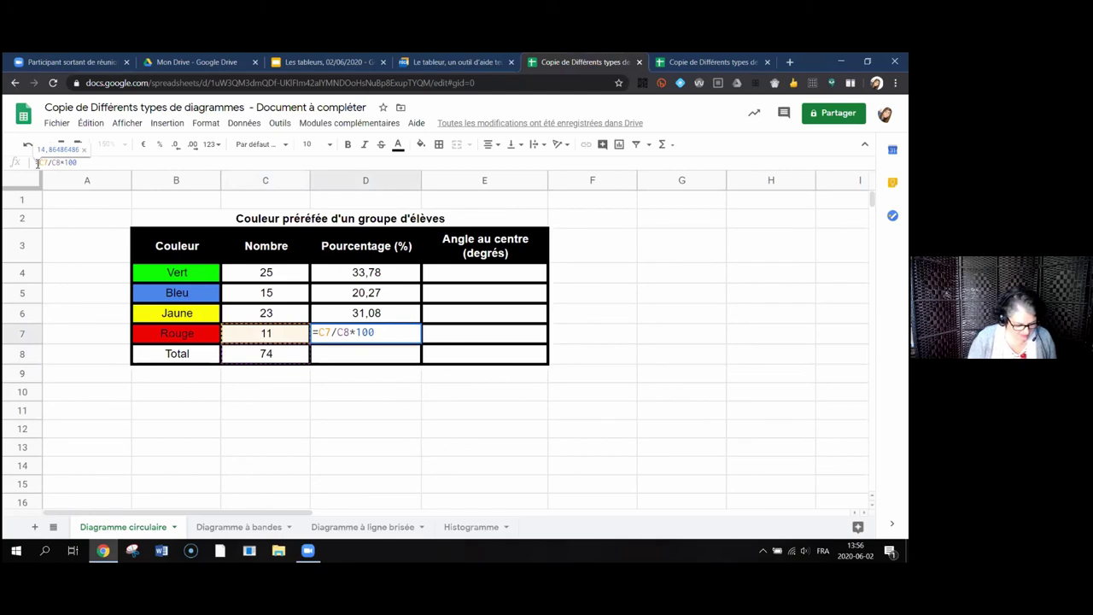
type("arrondi(")
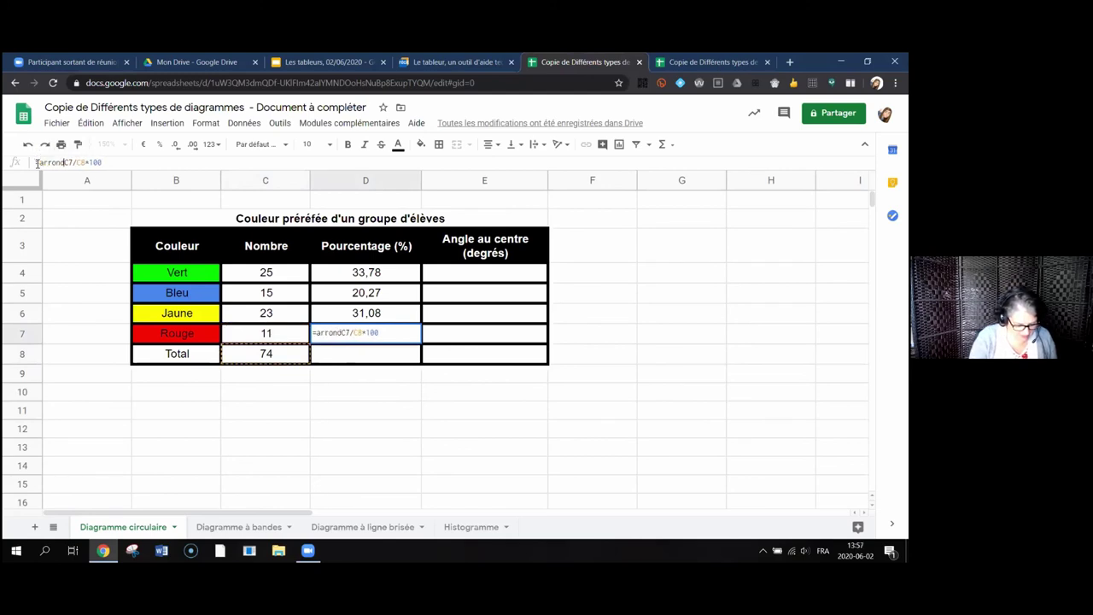
left_click(122, 162)
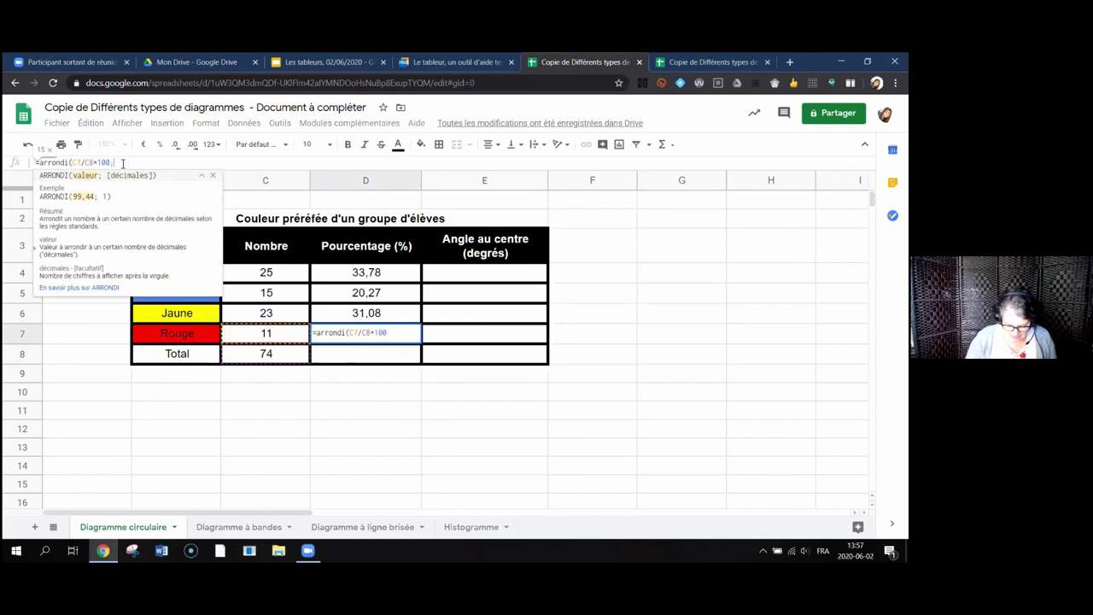
type(";1")
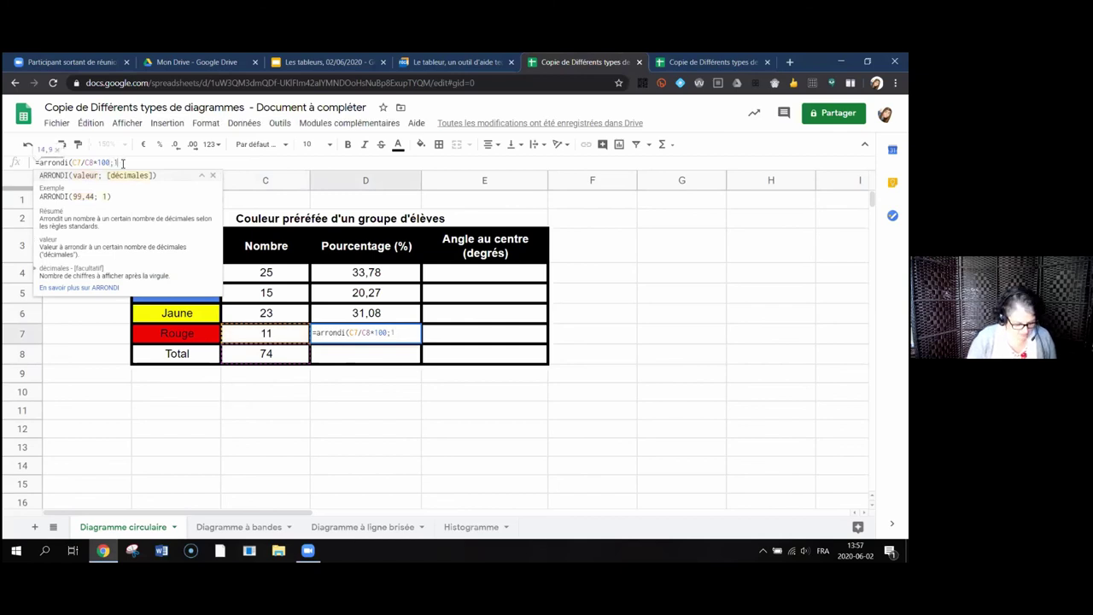
key("BackSpace")
type("2)")
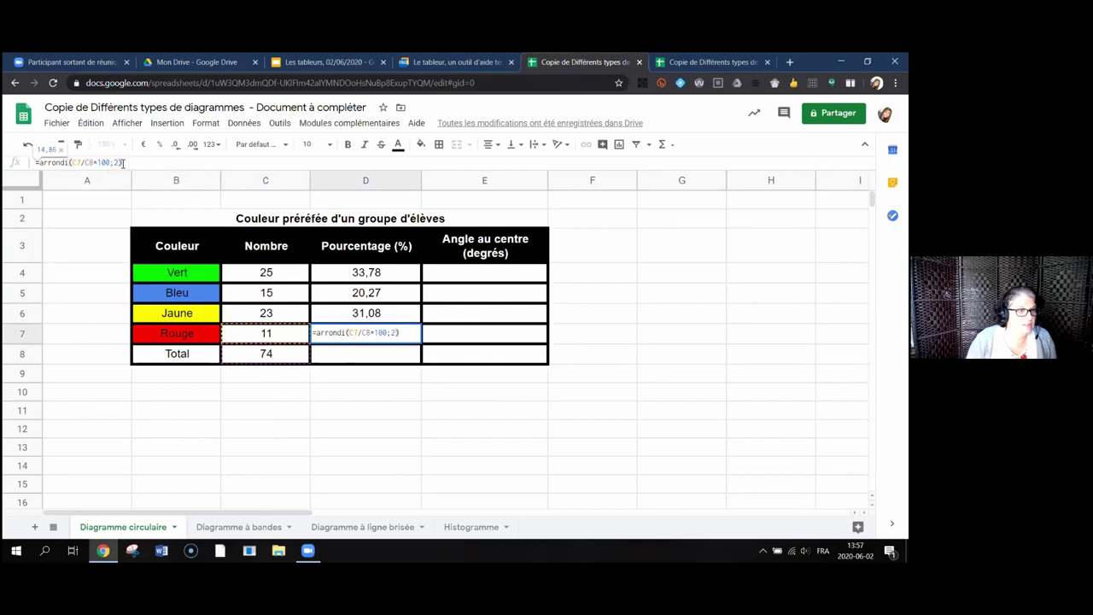
key("Return")
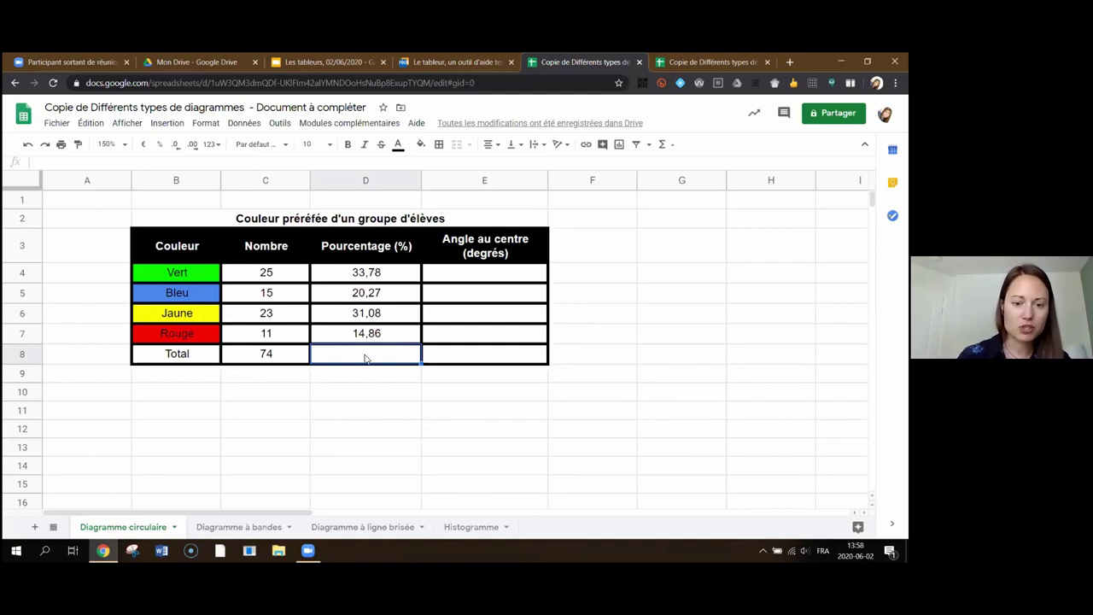
Step: Total the percentage column in D8 with the formula =SOMME(D4:D7)
type("=")
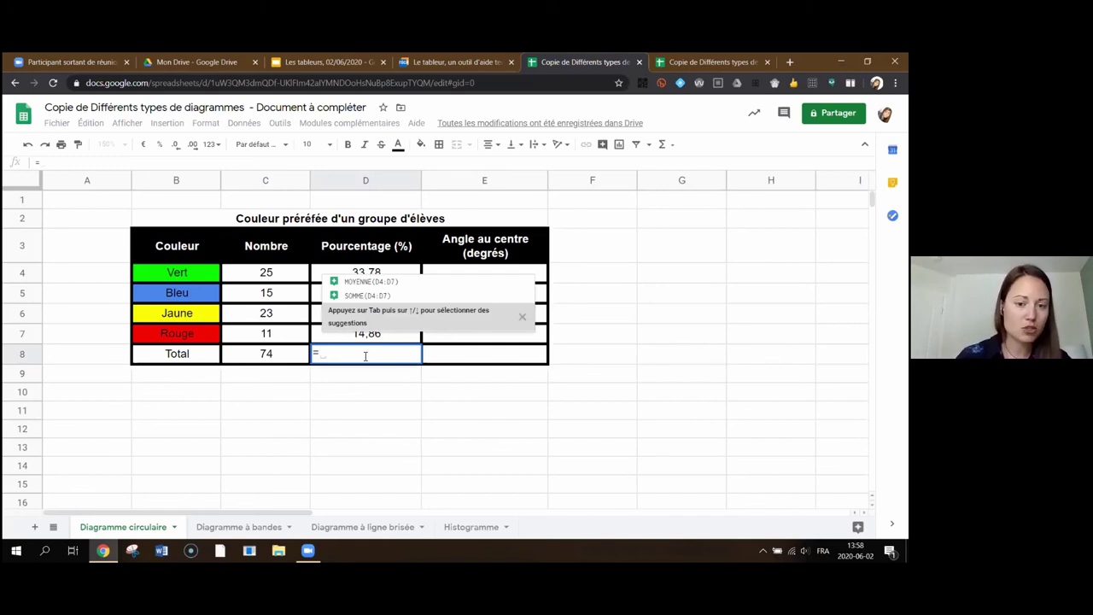
left_click(374, 292)
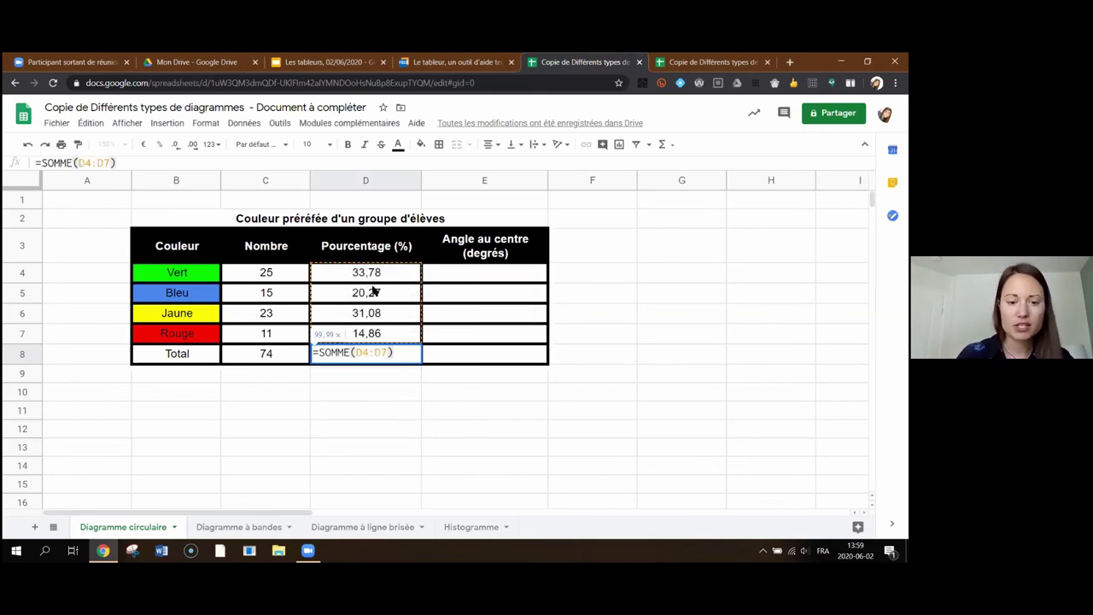
key("Return")
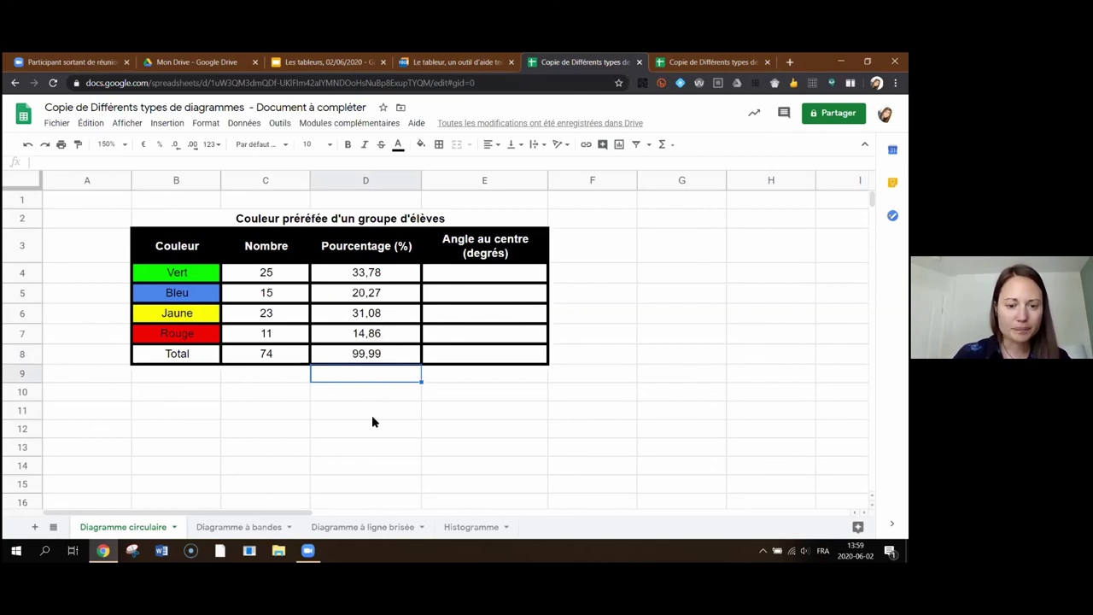
Step: Change the Nombre values to 35 for Vert in C4 and 5 for Jaune in C6
left_click(281, 275)
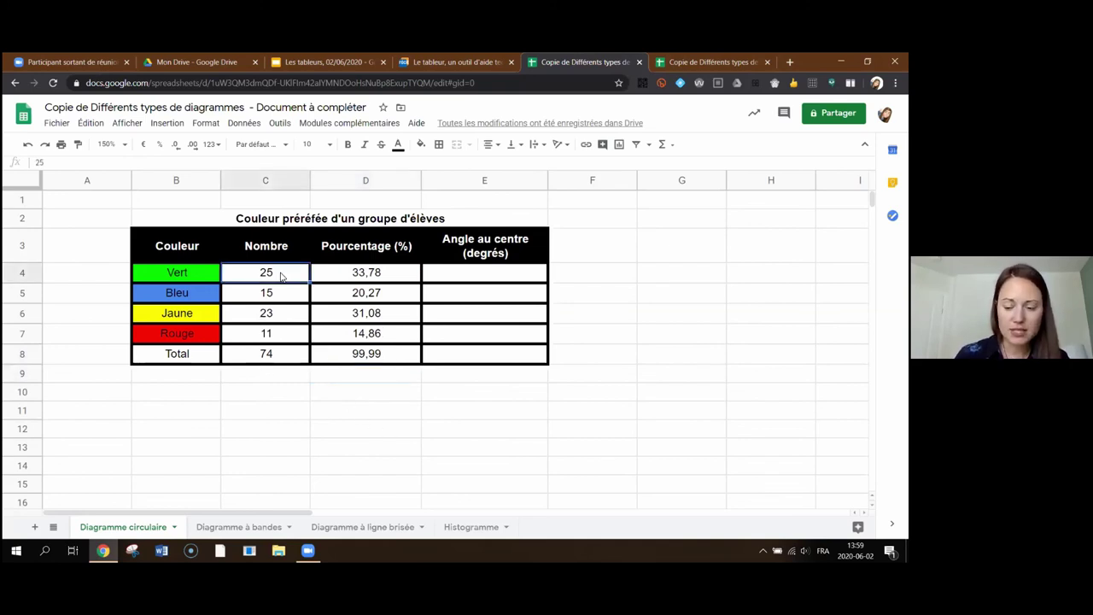
type("35")
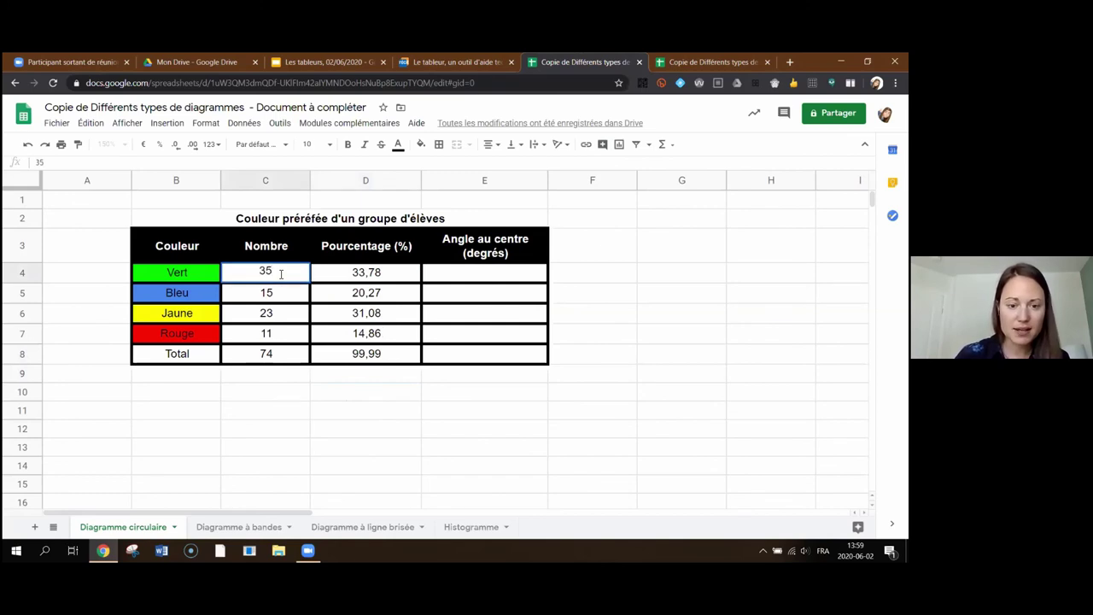
key("Return")
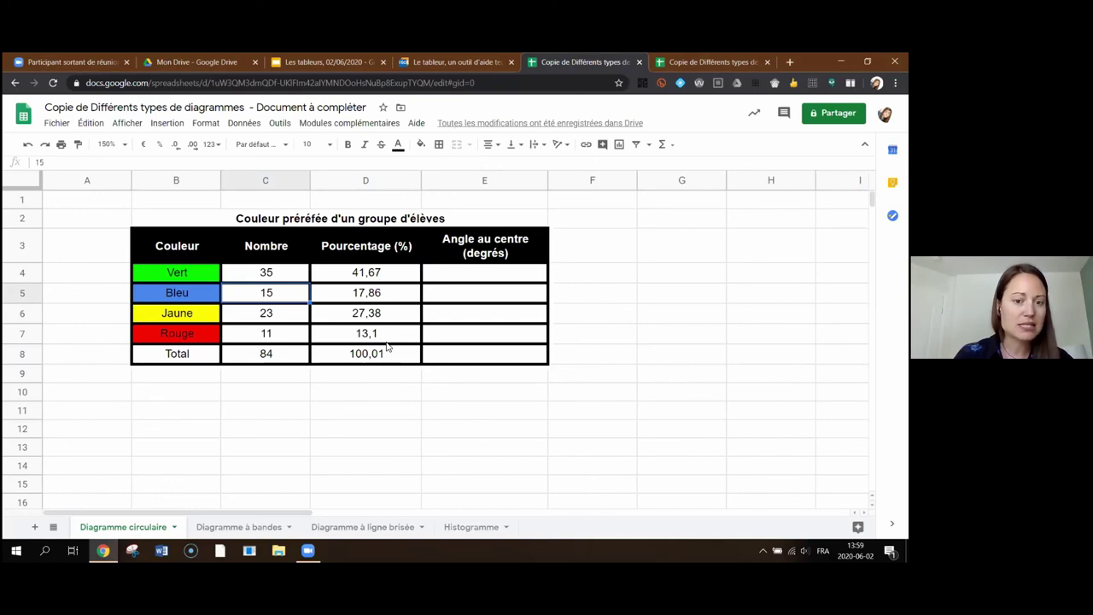
left_click(283, 315)
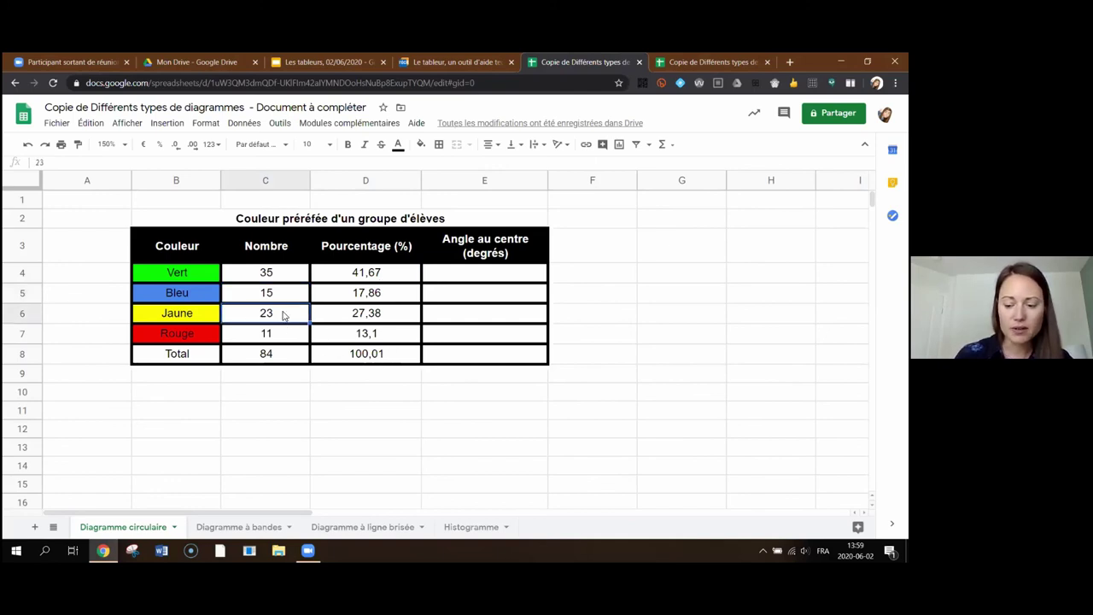
type("5")
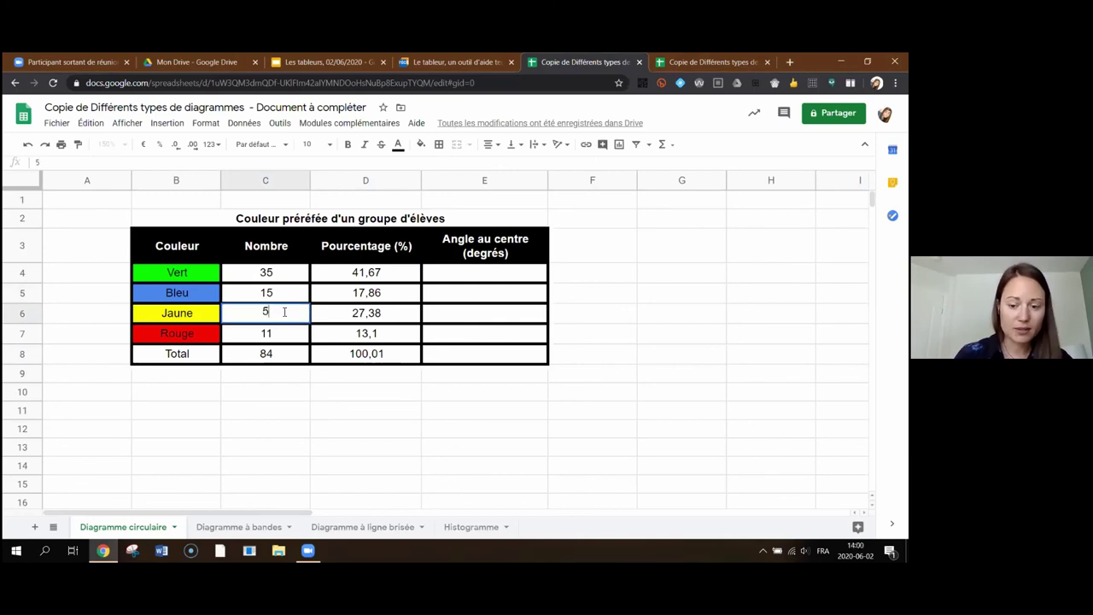
key("Return")
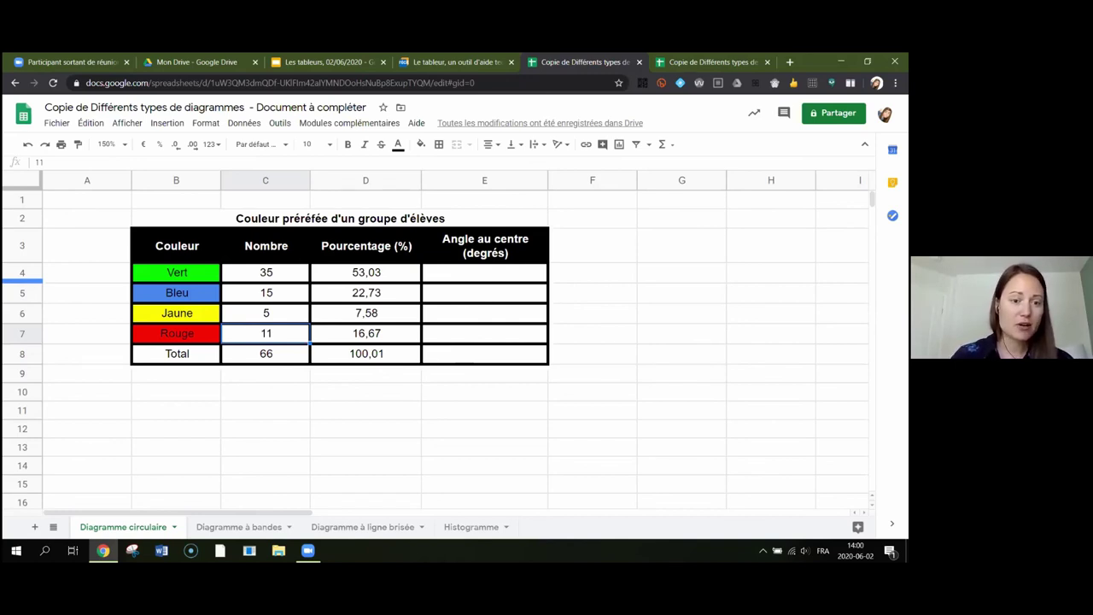
Step: Calculate the Vert central angle in E4 with the formula =C4/C8*360
left_click(469, 278)
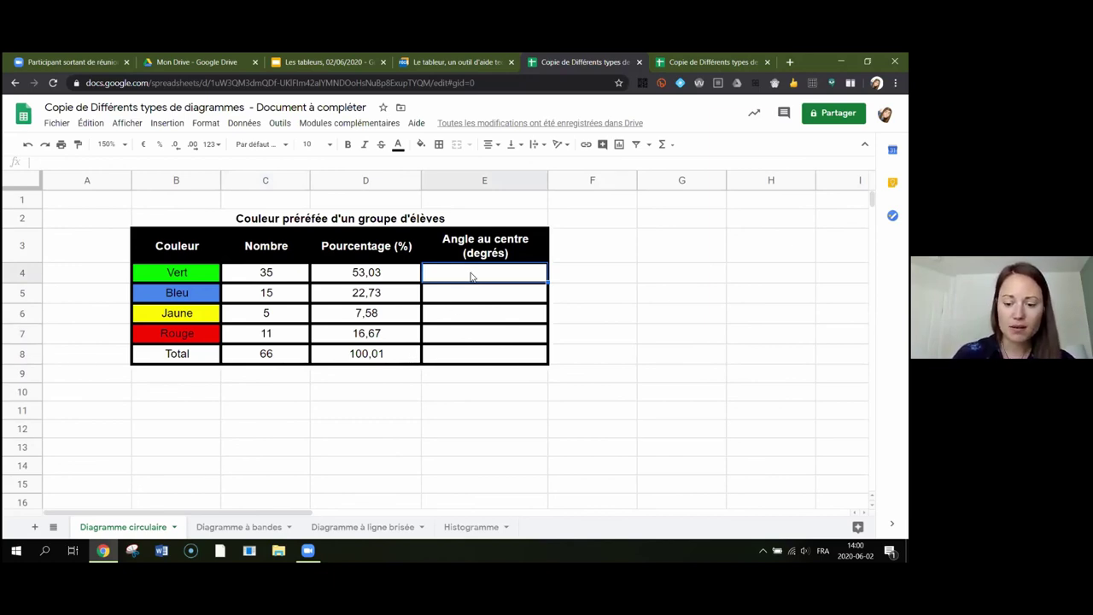
type("=")
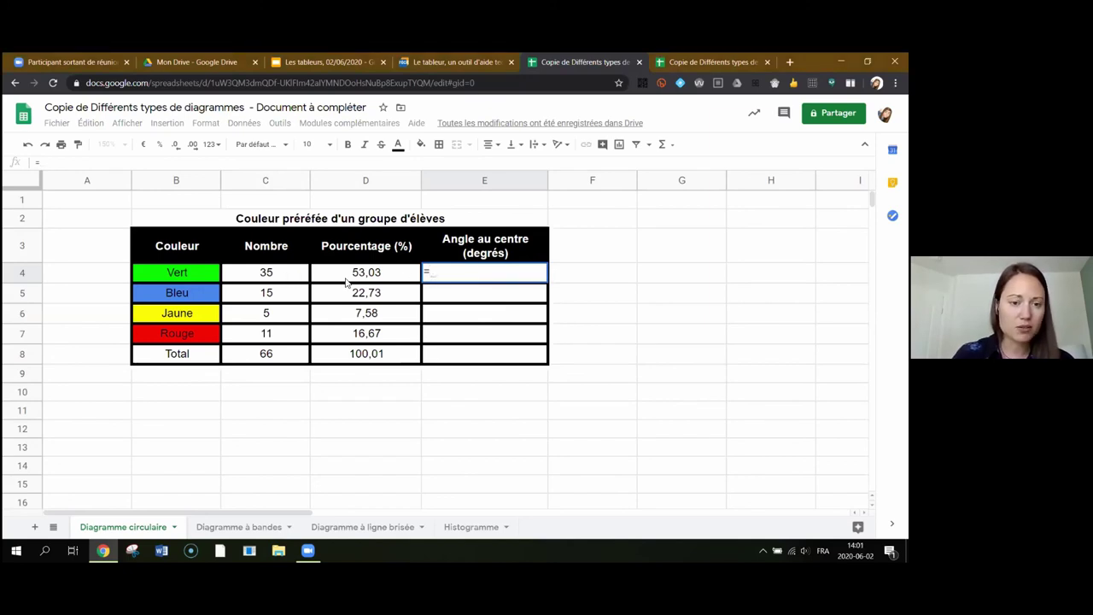
left_click(273, 274)
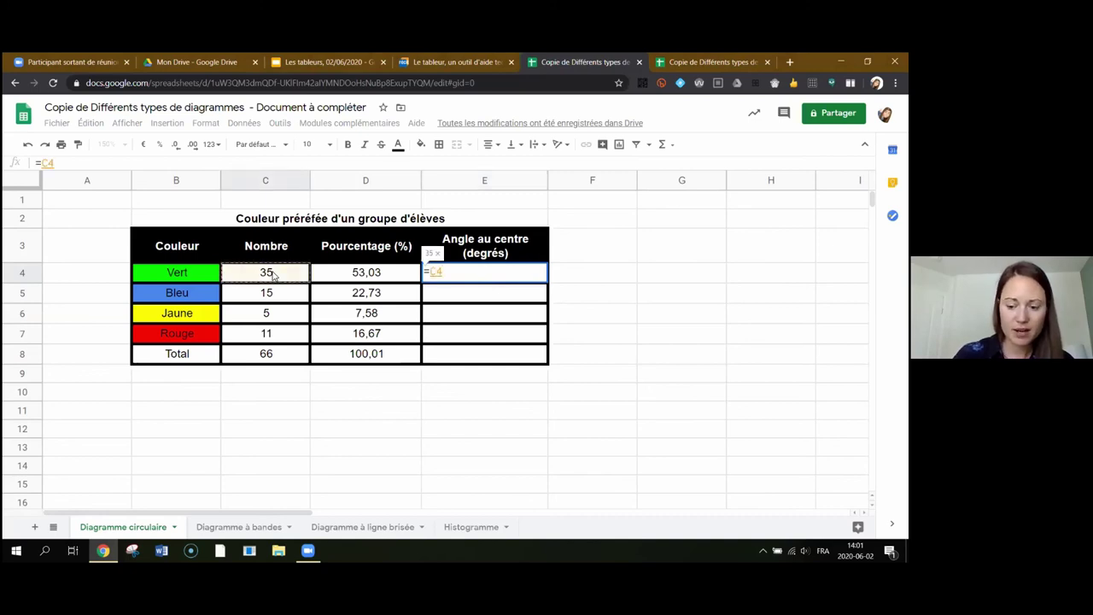
type("/")
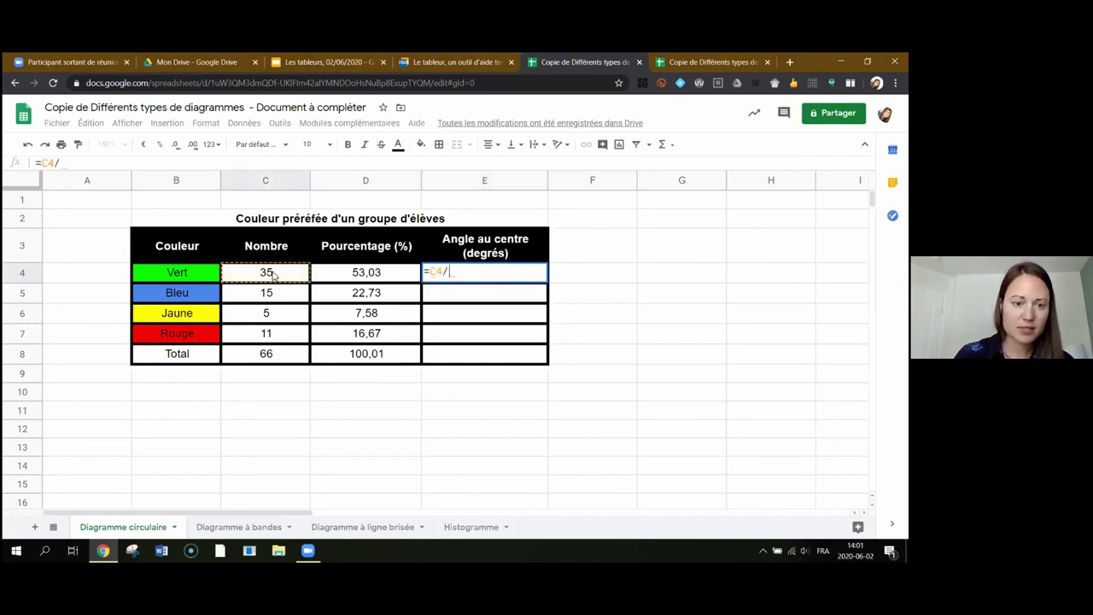
left_click(274, 359)
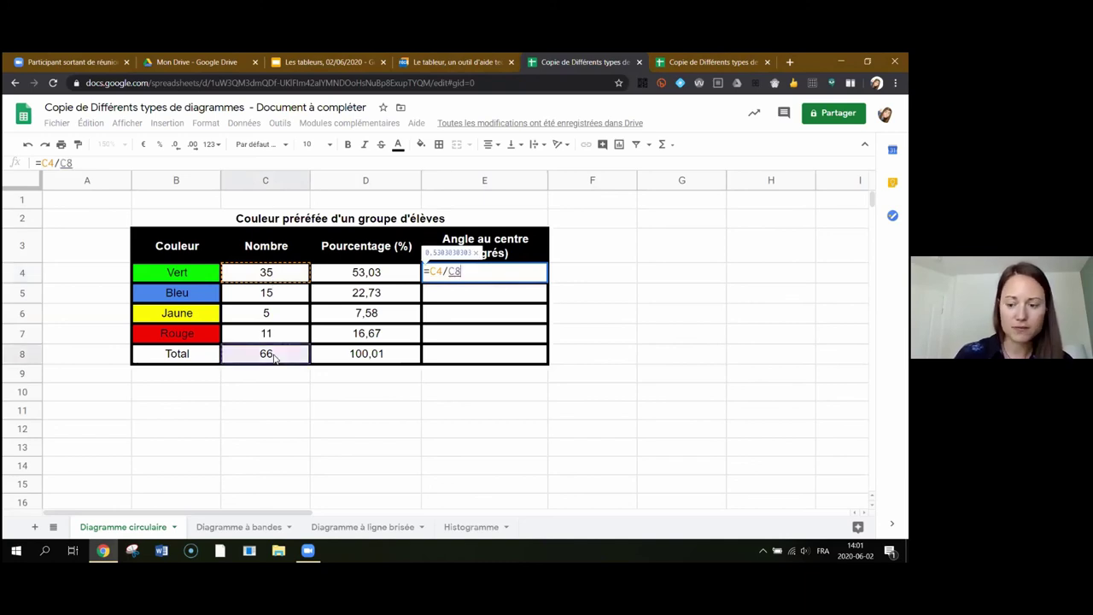
type("*360")
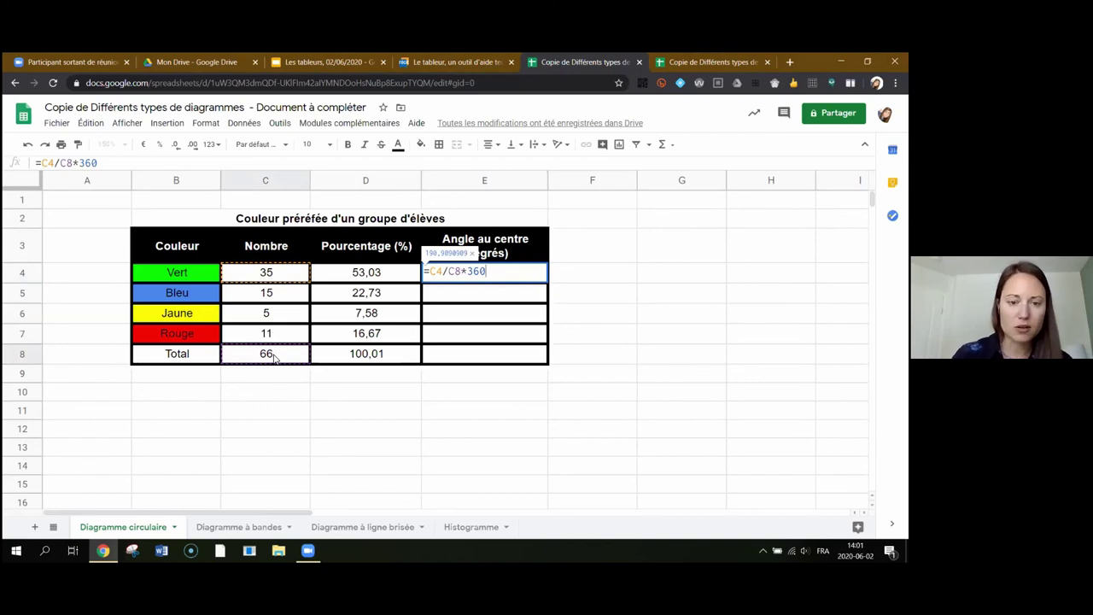
key("Return")
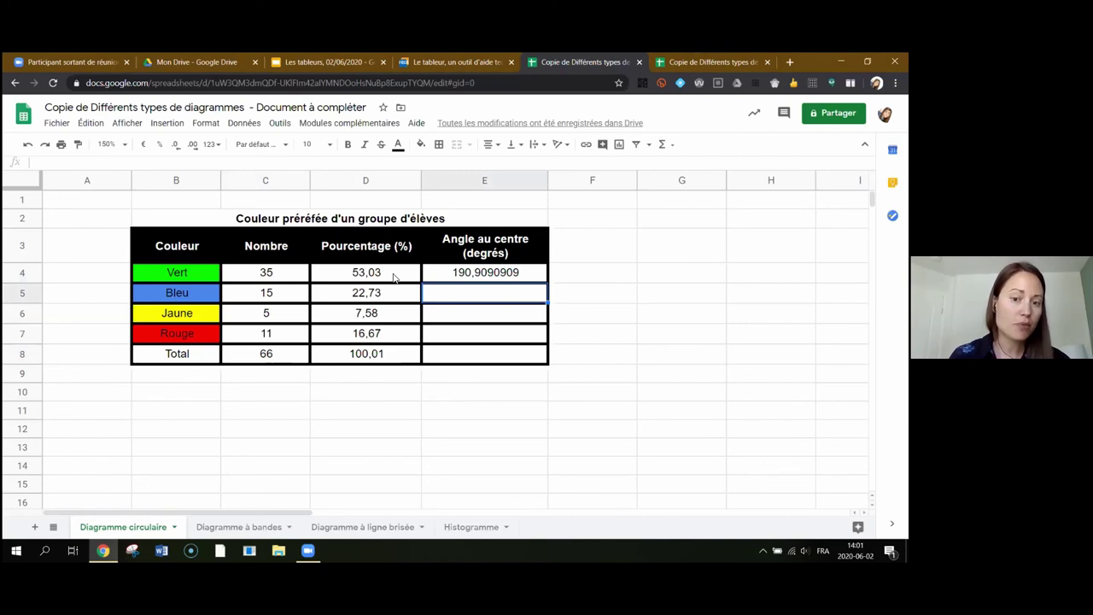
Step: Round the Vert central angle to a whole number by changing E4's formula to =Arrondi(C4/C8*360)
left_click(495, 276)
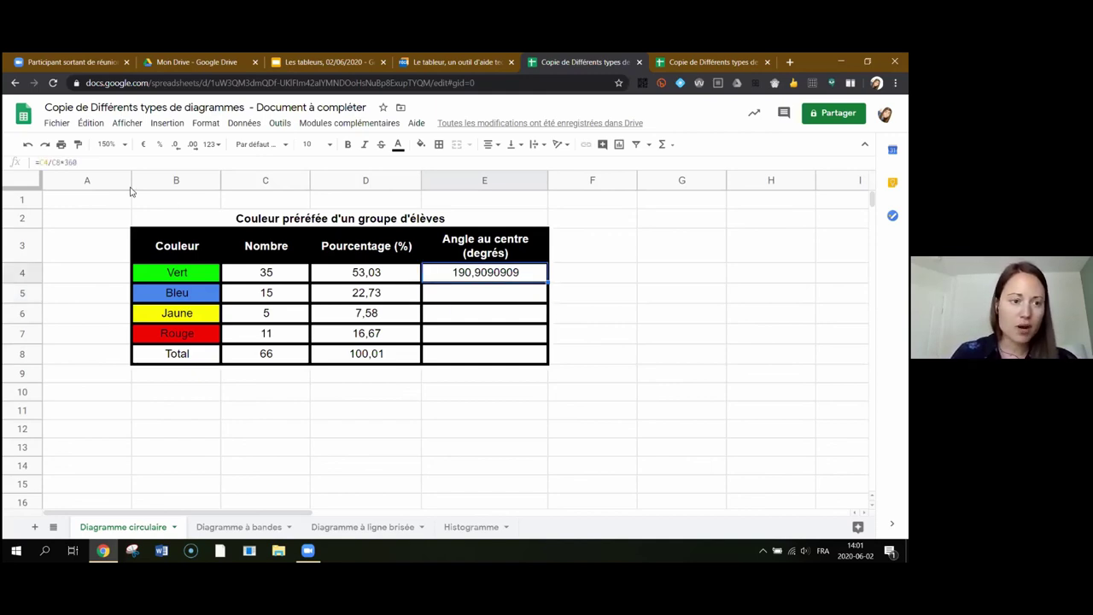
left_click(40, 162)
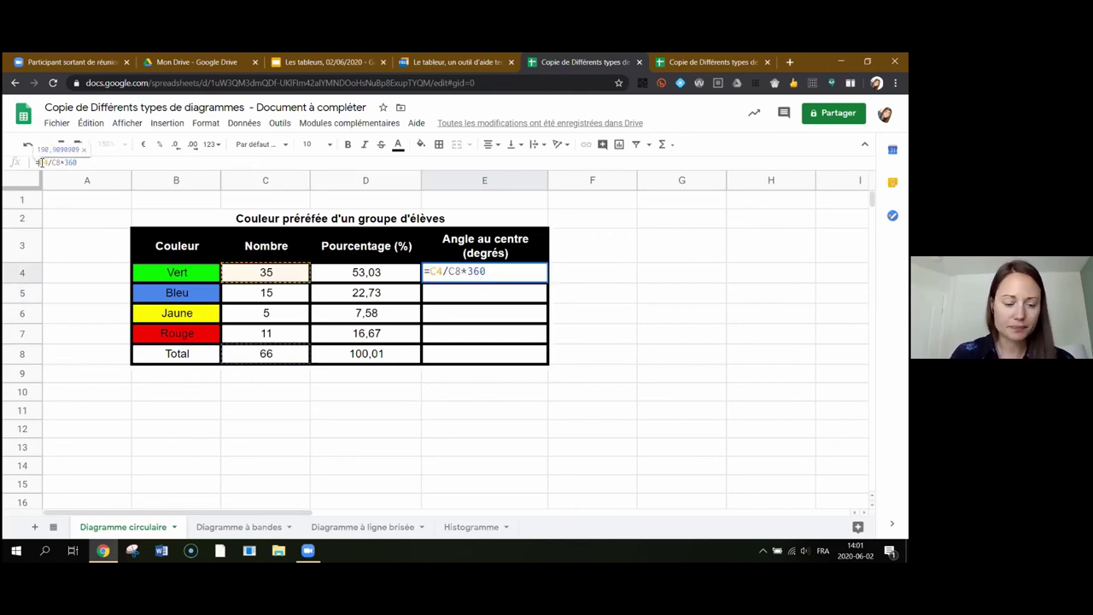
type("Arrondi(")
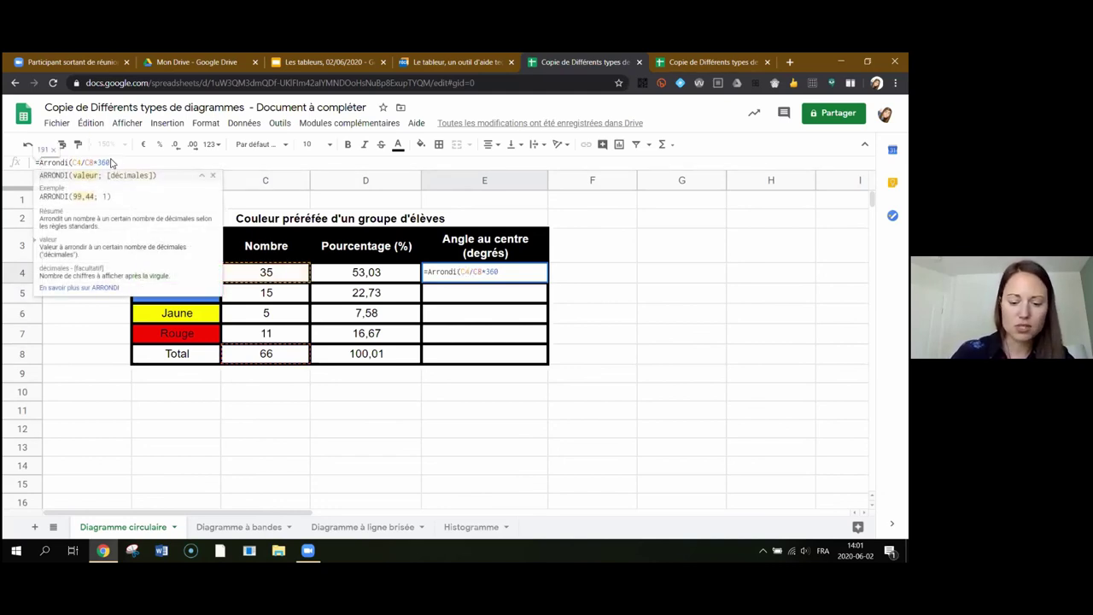
type(")")
key("Return")
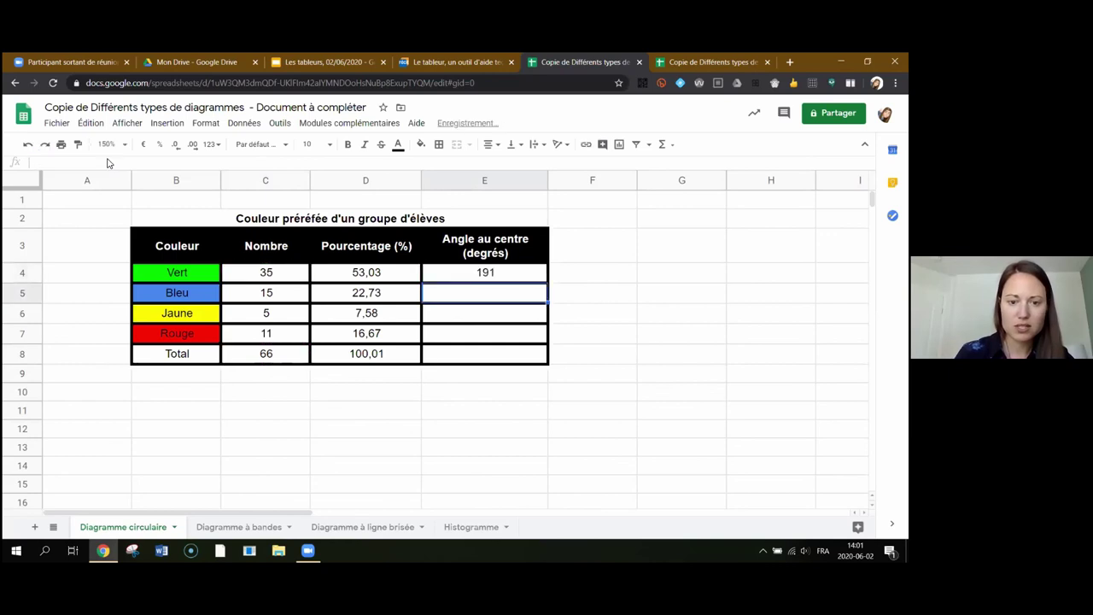
left_click(462, 275)
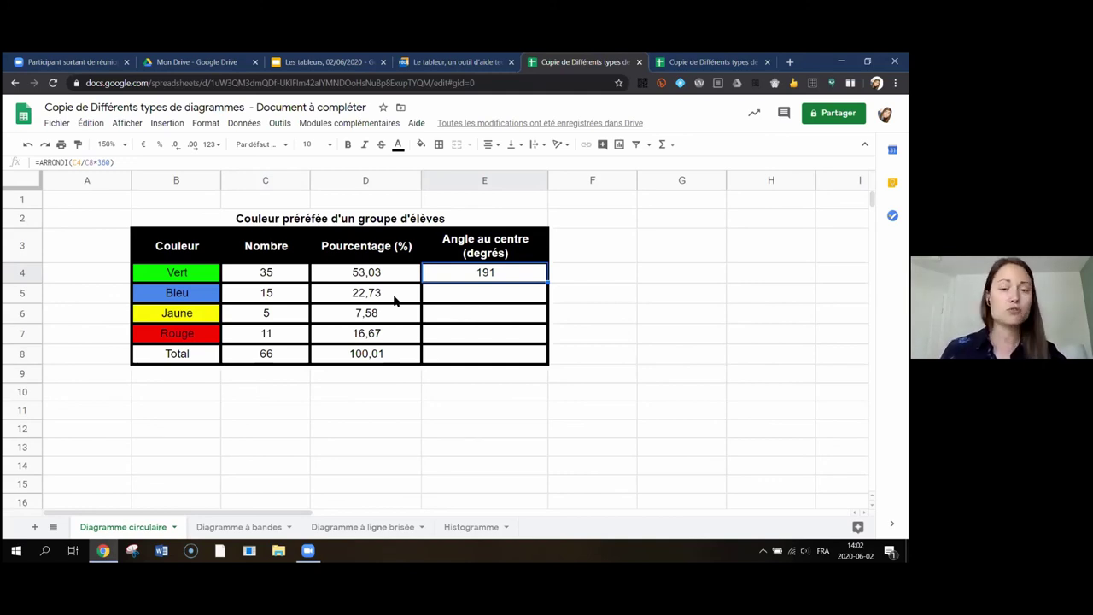
Step: Calculate the Bleu central angle in E5 with the formula =C5/C8*360
left_click(437, 299)
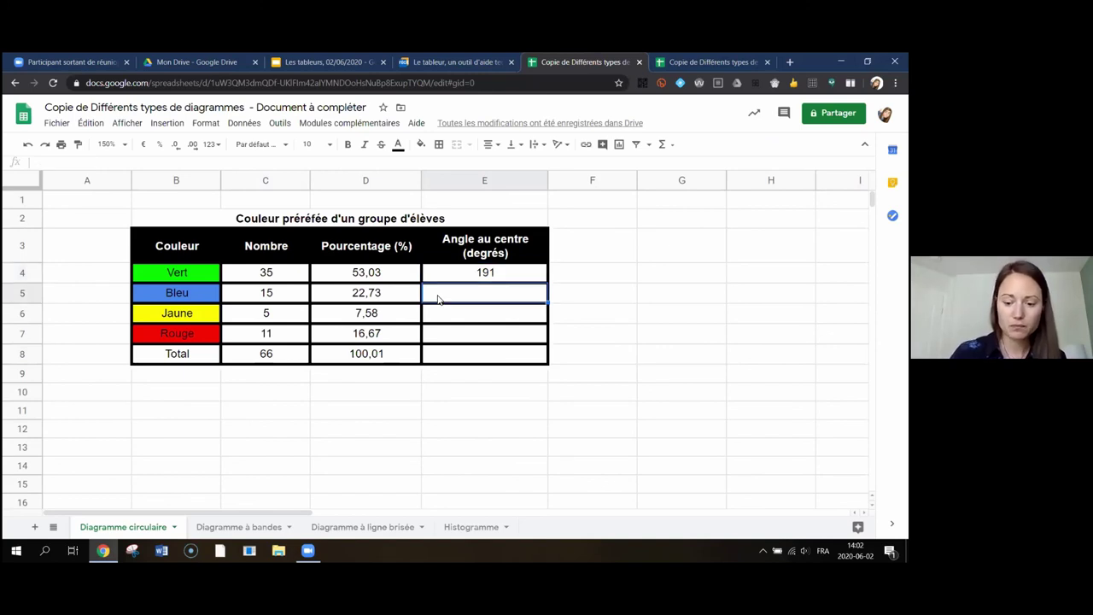
type("=")
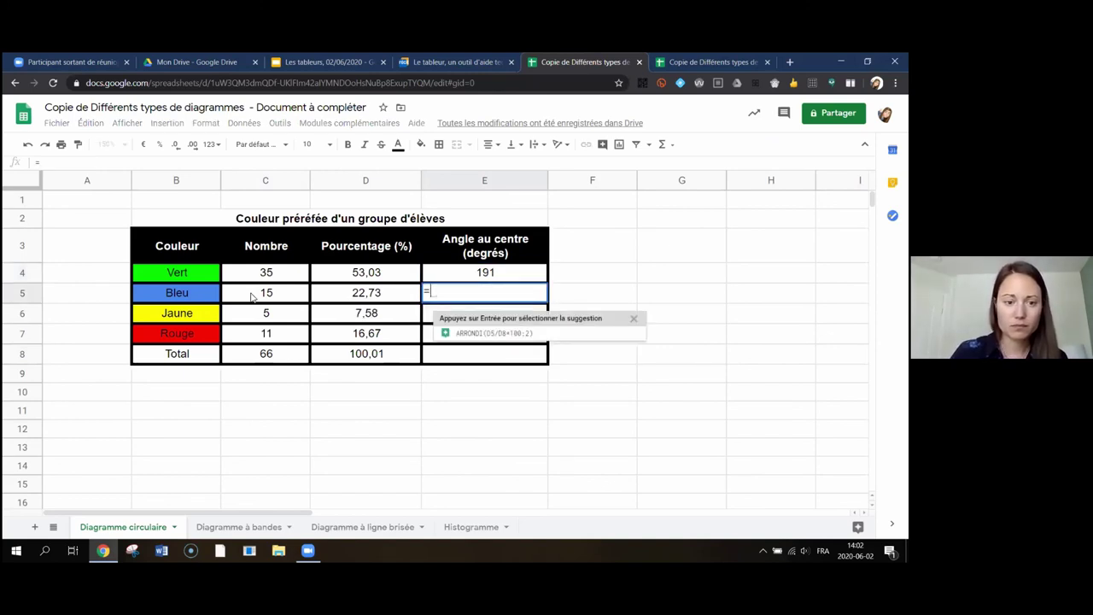
left_click(251, 295)
type("/")
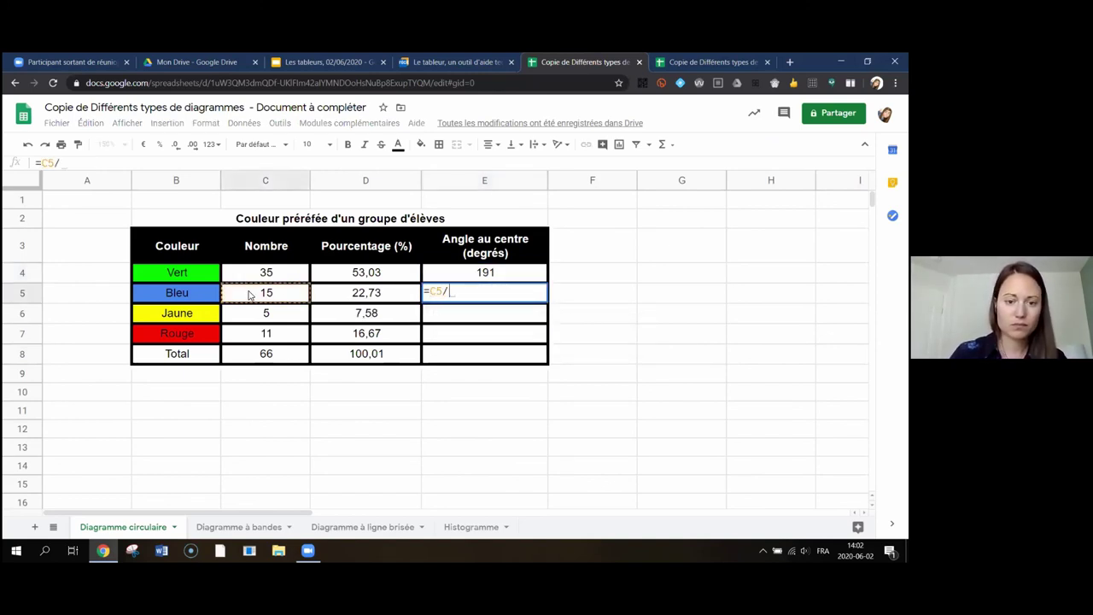
left_click(282, 357)
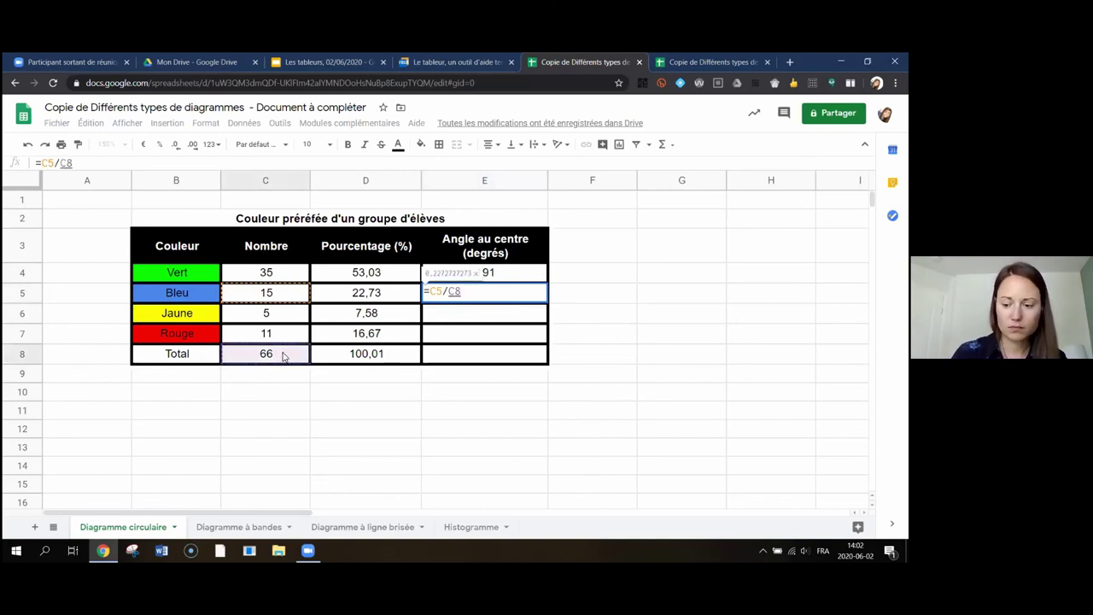
type("*360")
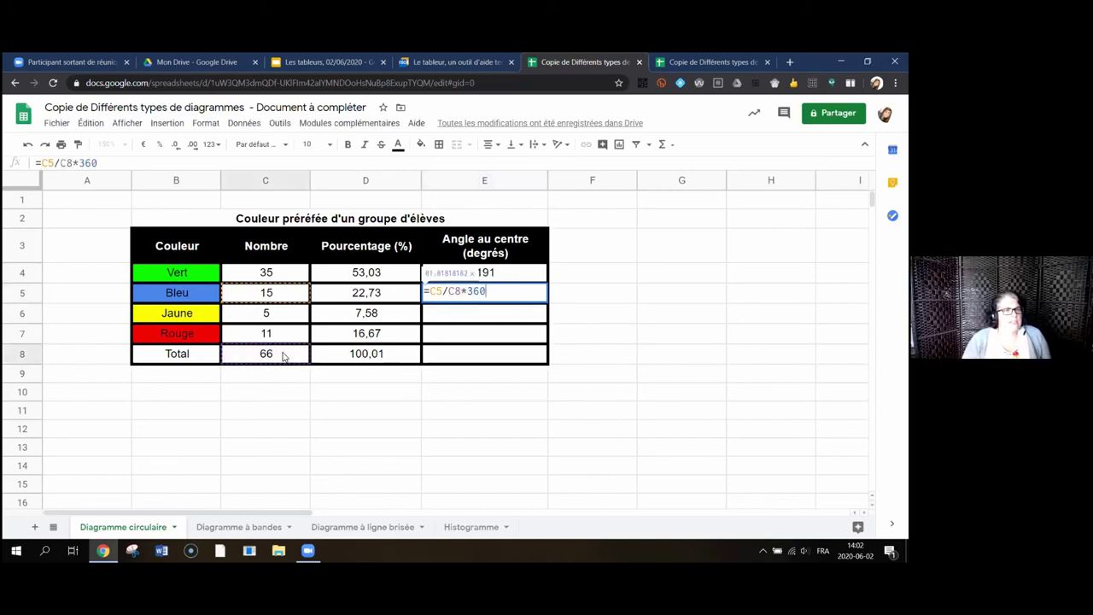
key("Return")
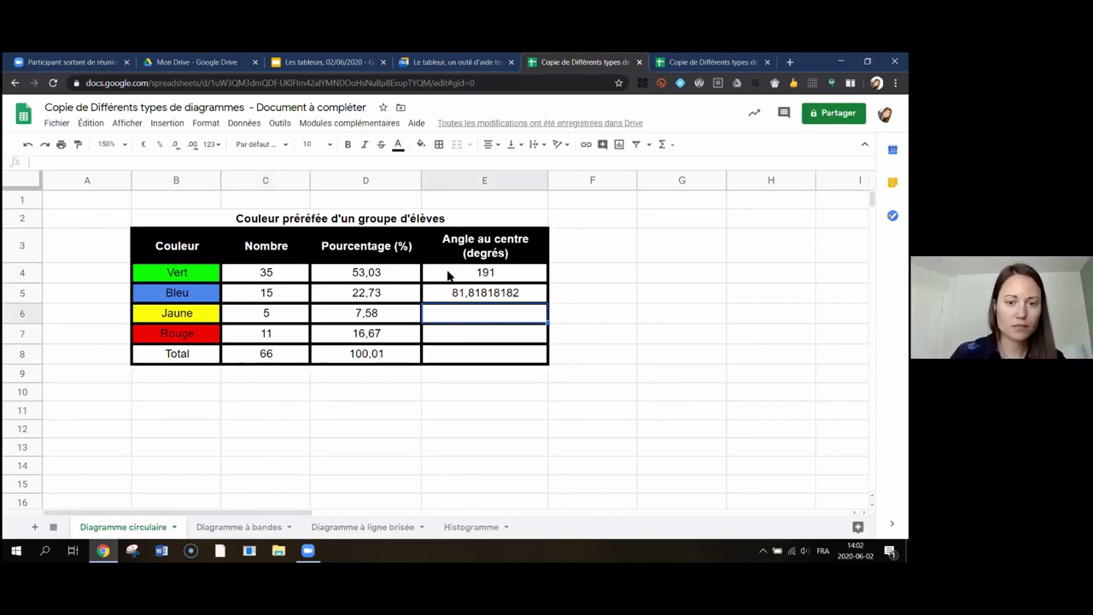
Step: Review E4's rounding formula and round the Bleu central angle likewise by changing E5's formula to =arrondi(C5/C8*360)
left_click(448, 275)
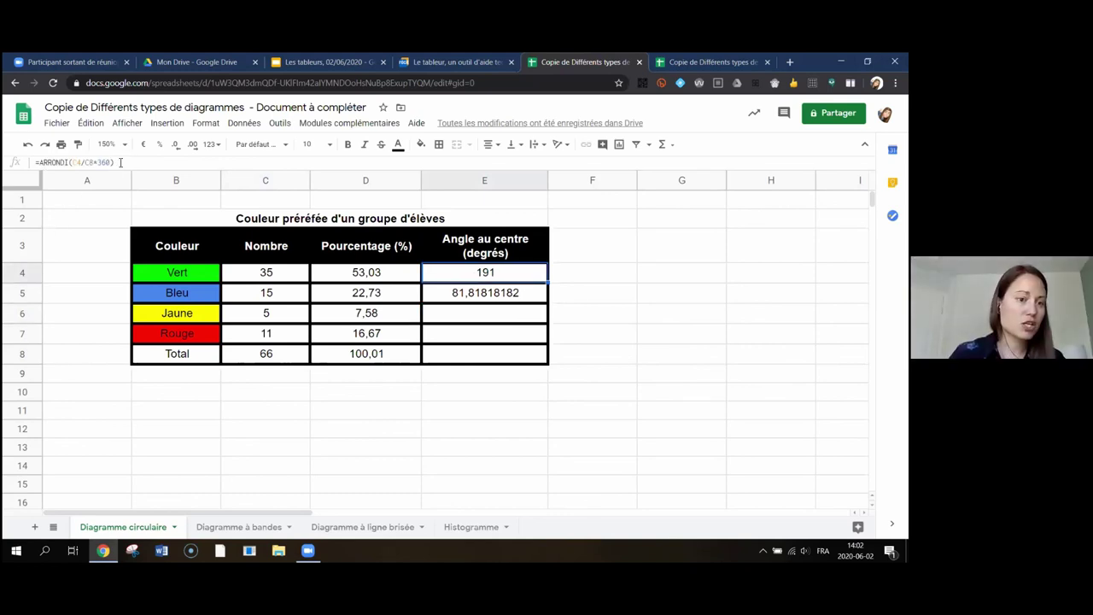
left_click_drag(133, 163, 37, 163)
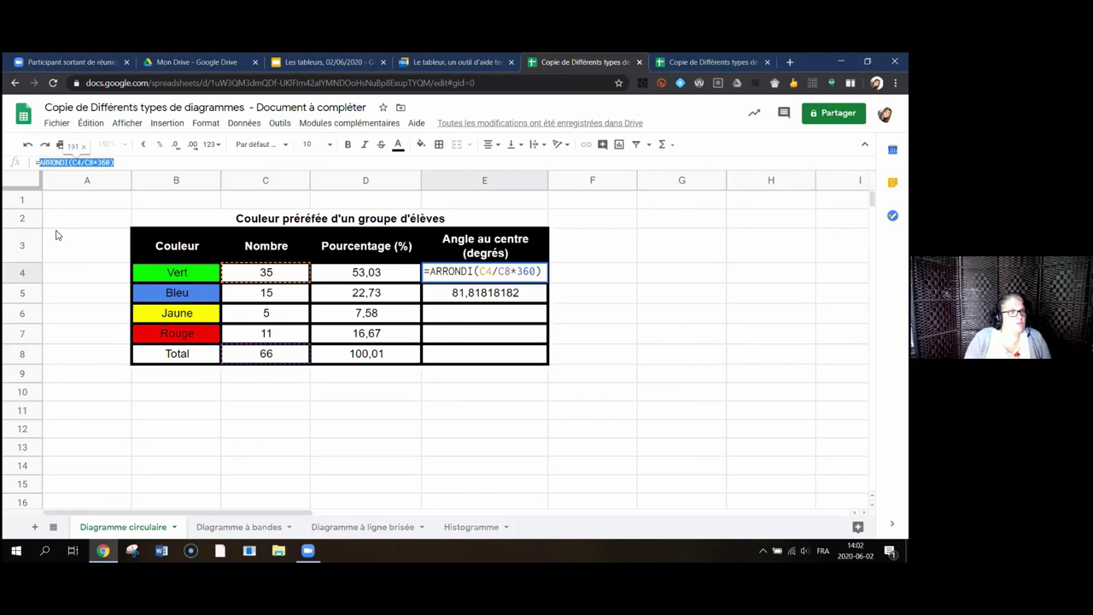
left_click(453, 293)
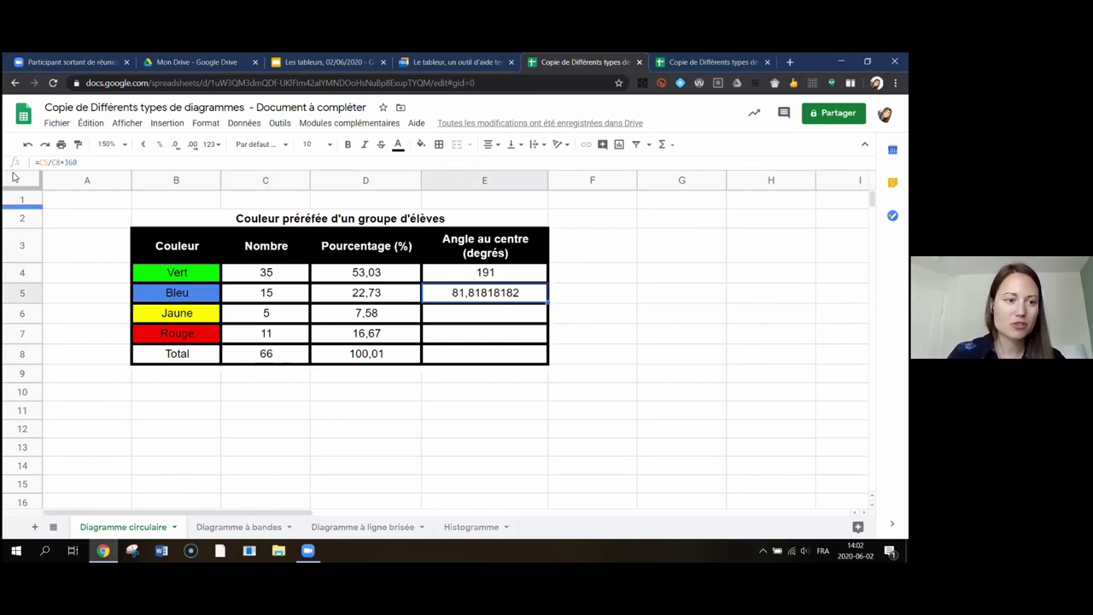
left_click(38, 162)
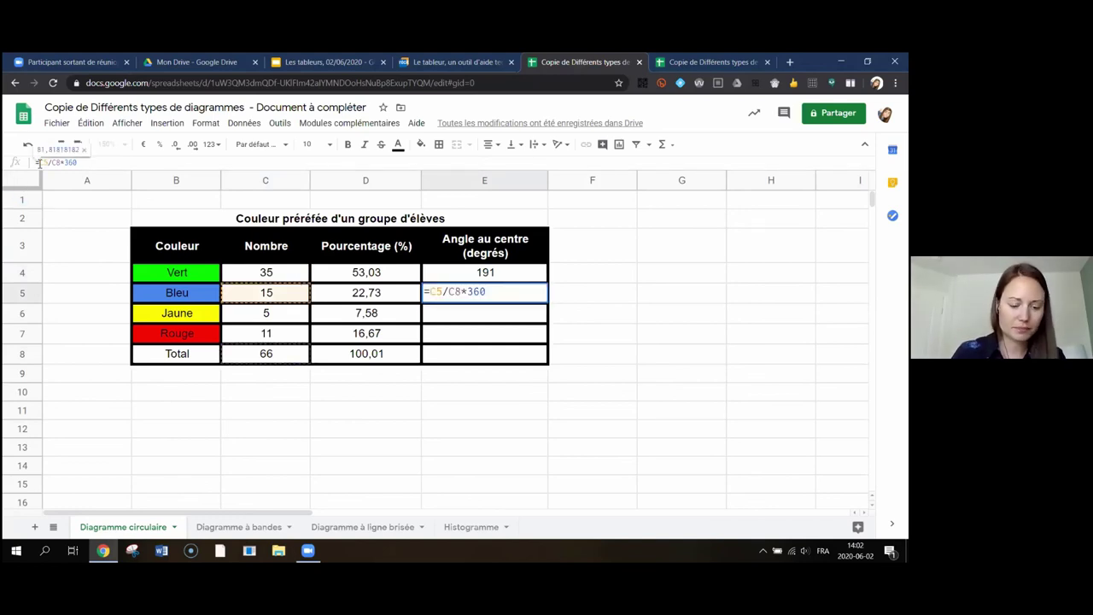
type("arrondi")
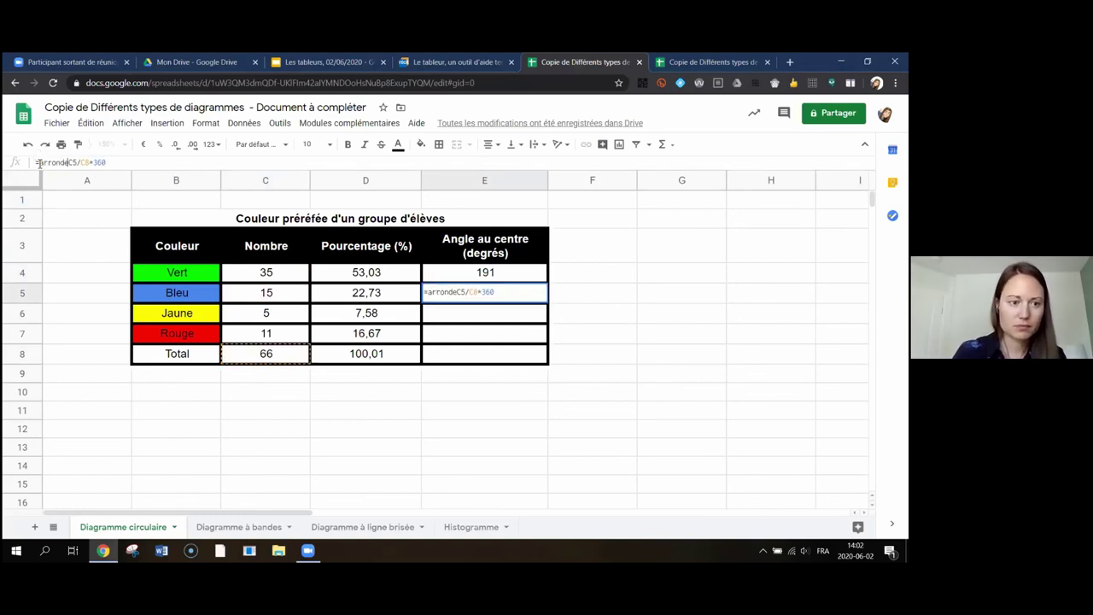
type("(")
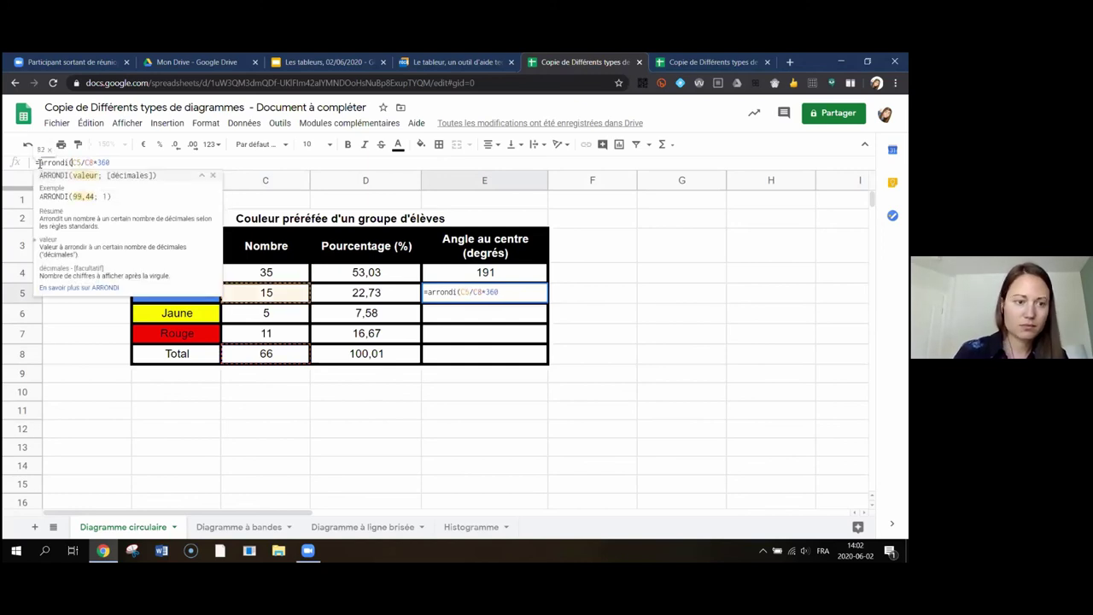
left_click(121, 163)
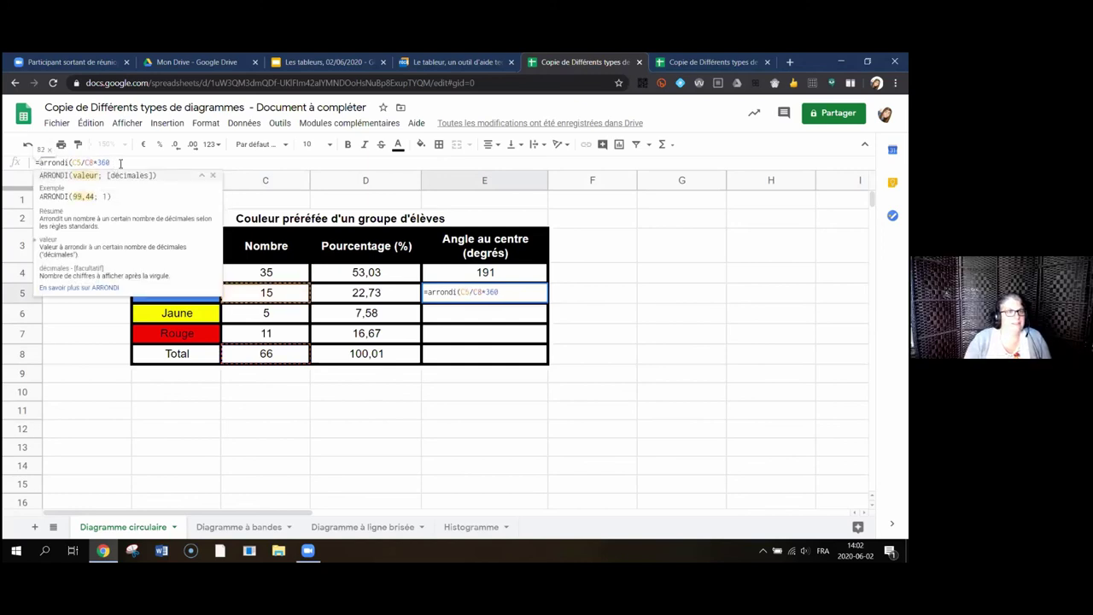
type(")")
key("Return")
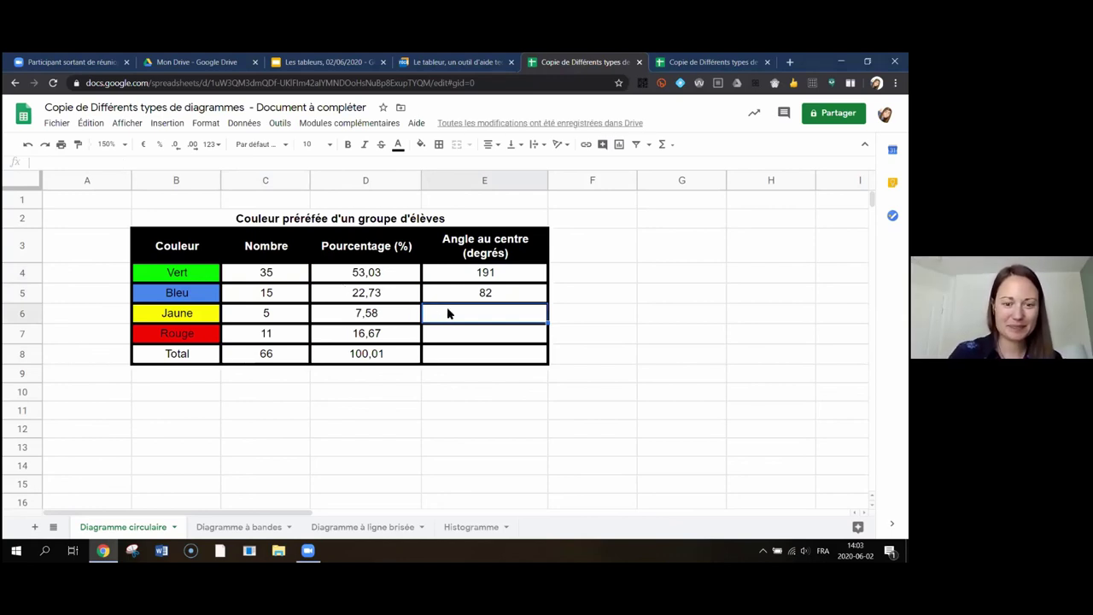
Step: Calculate the Jaune central angle in E6 with the formula =C6/C8*360
type("=")
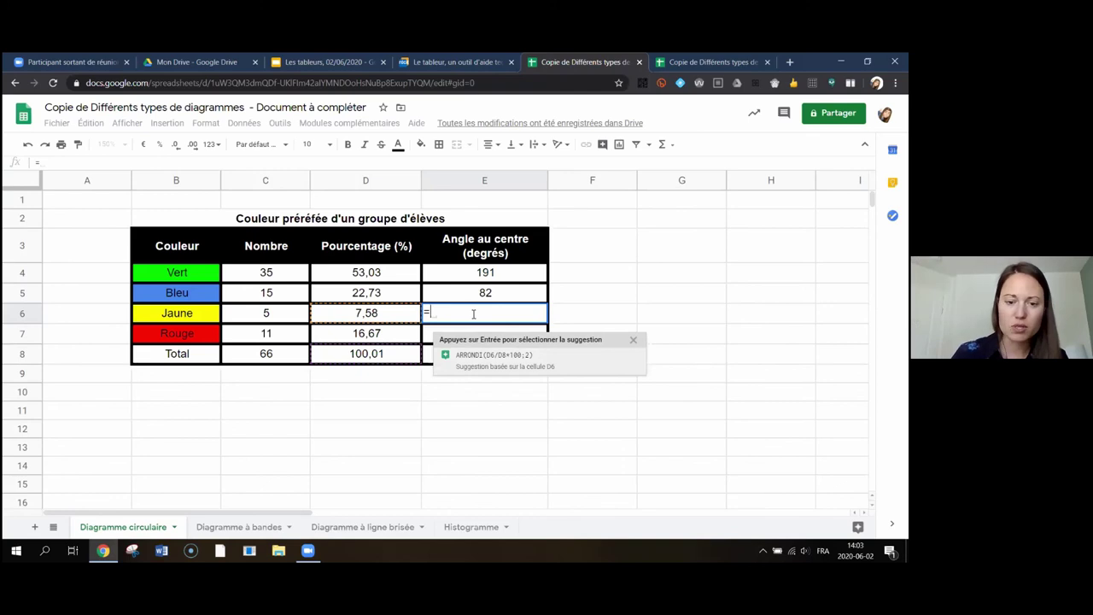
left_click(288, 314)
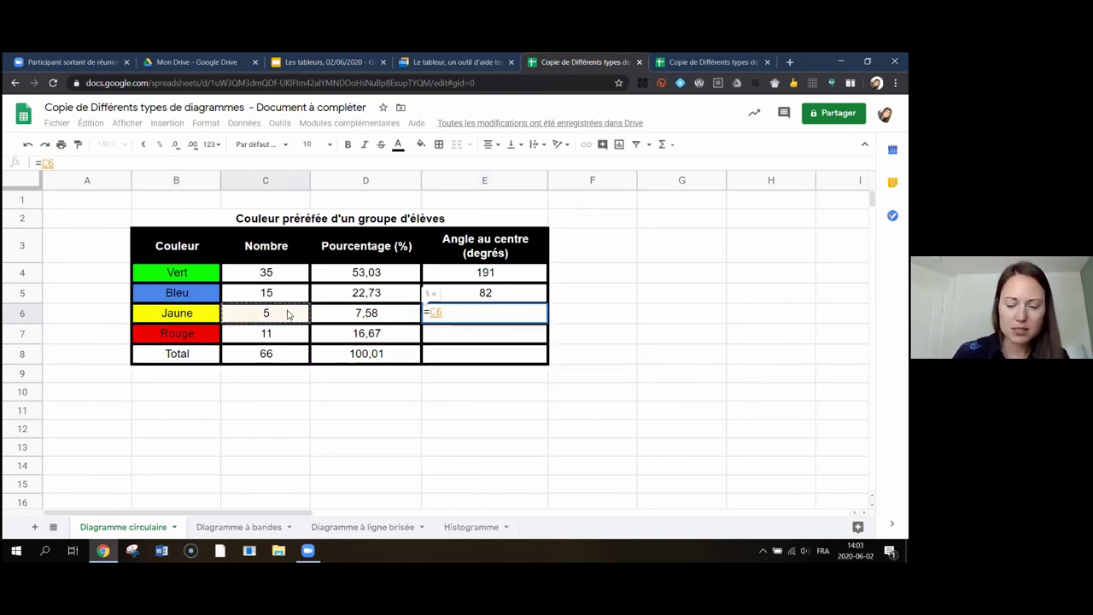
type("/")
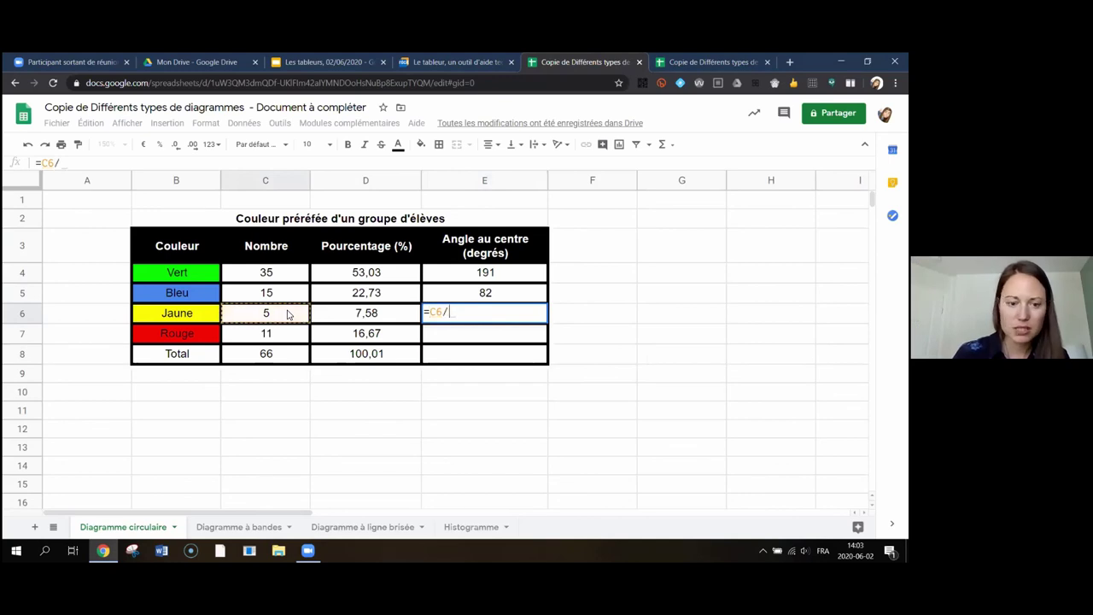
left_click(279, 356)
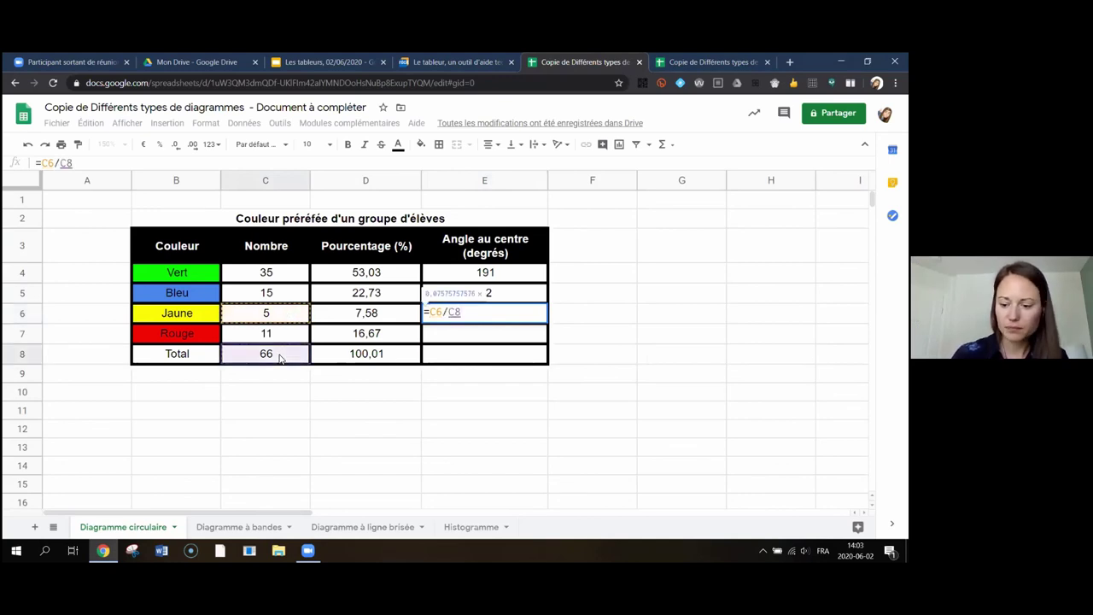
type("*360")
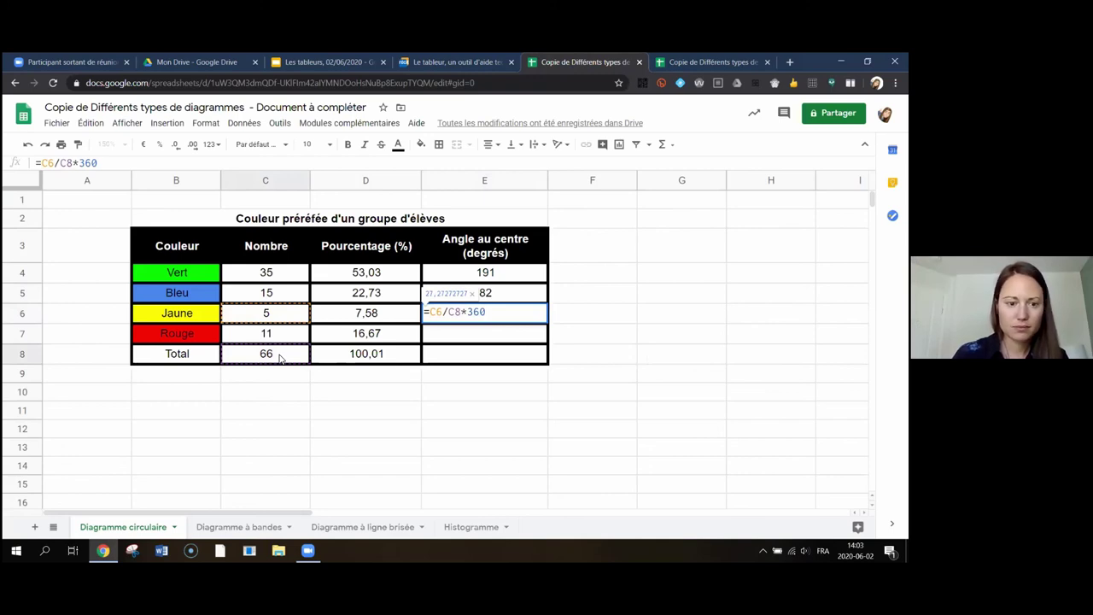
key("Return")
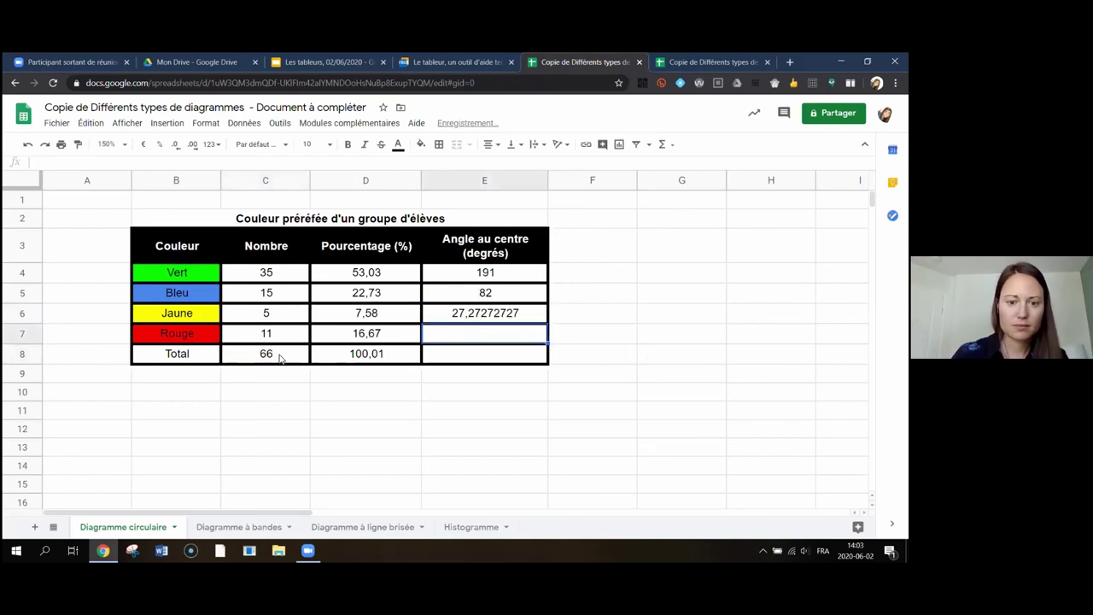
Step: Round the Jaune central angle to a whole number by changing E6's formula to =arrondi(C6/C8*360)
left_click(427, 320)
left_click(40, 161)
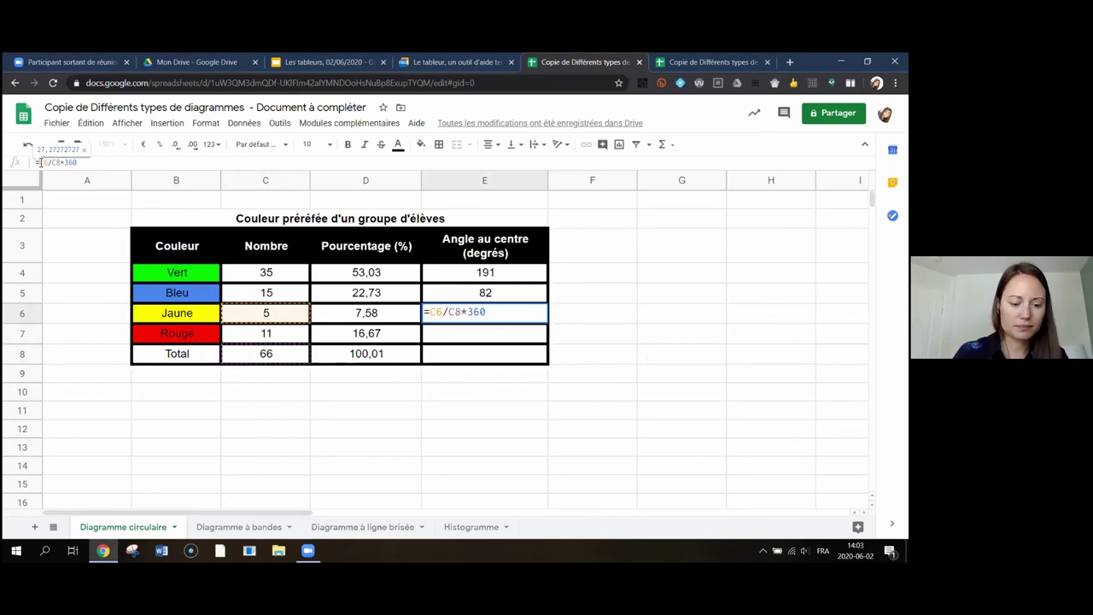
type("arrondi(")
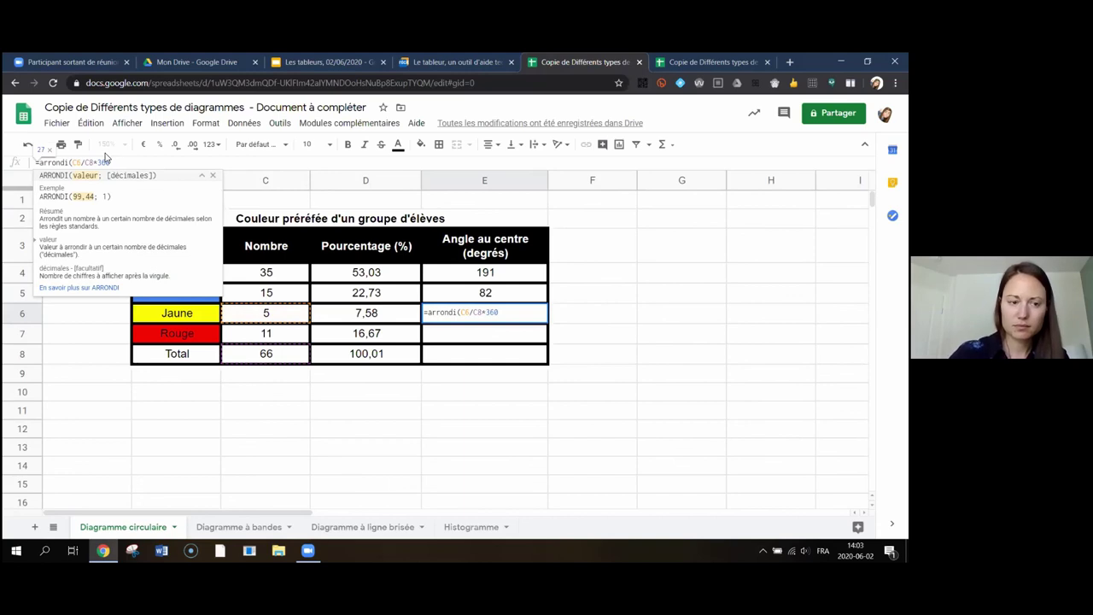
type(")")
key("Return")
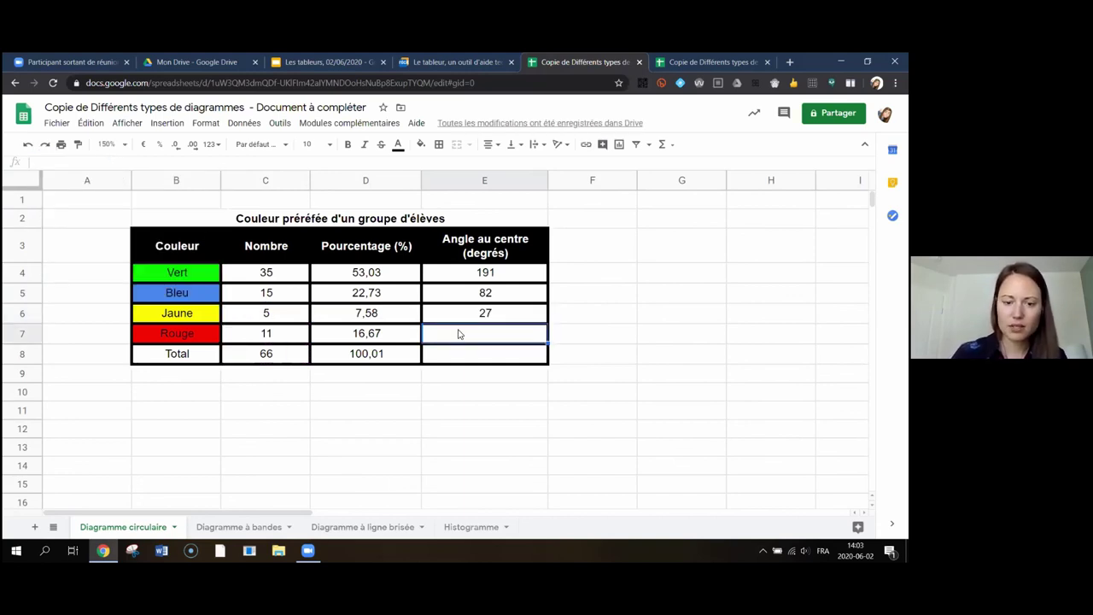
Step: Calculate the Rouge central angle in E7 with the formula =C7/C8*360
type("=")
left_click(266, 334)
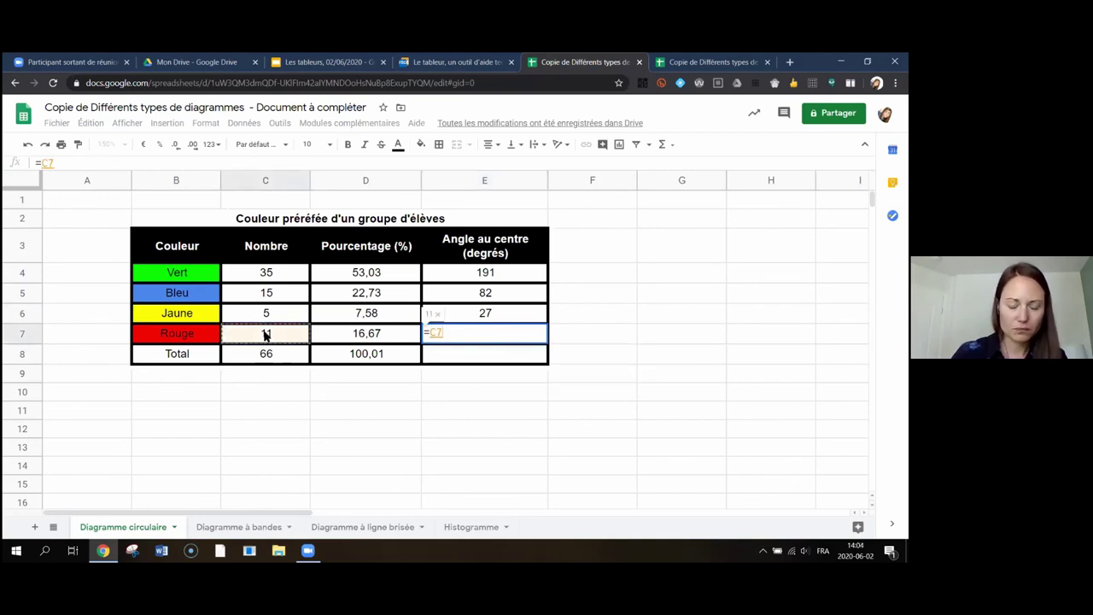
type("/")
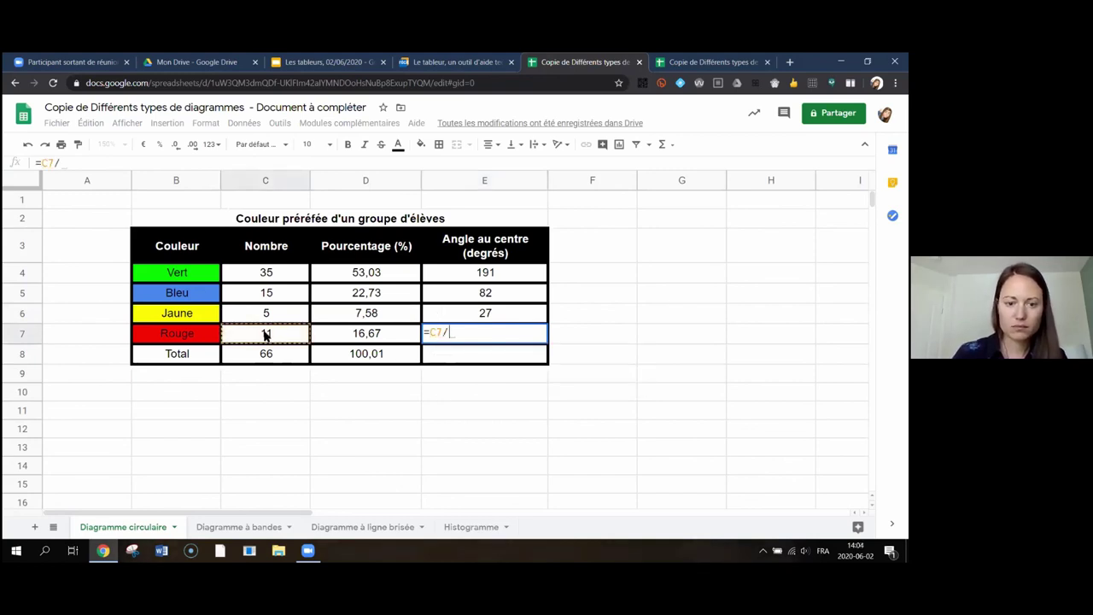
left_click(267, 357)
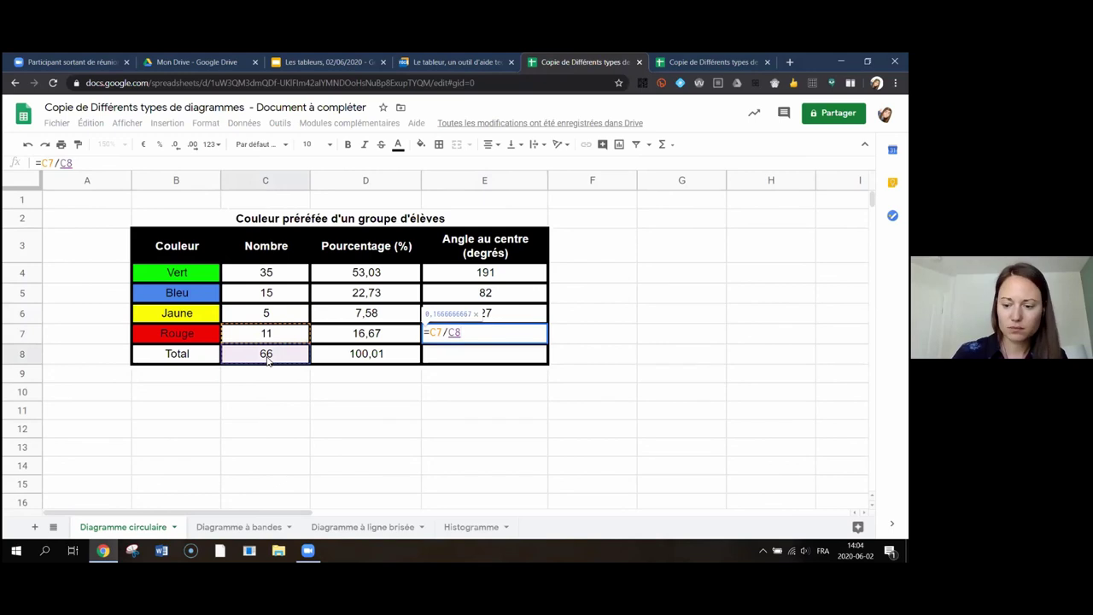
type("*360")
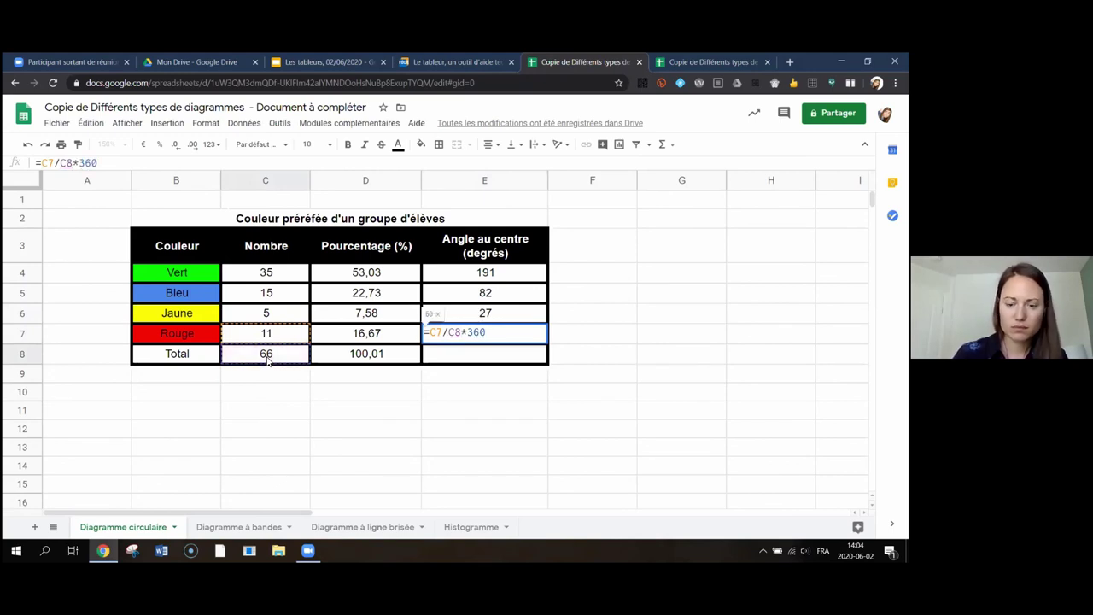
key("Return")
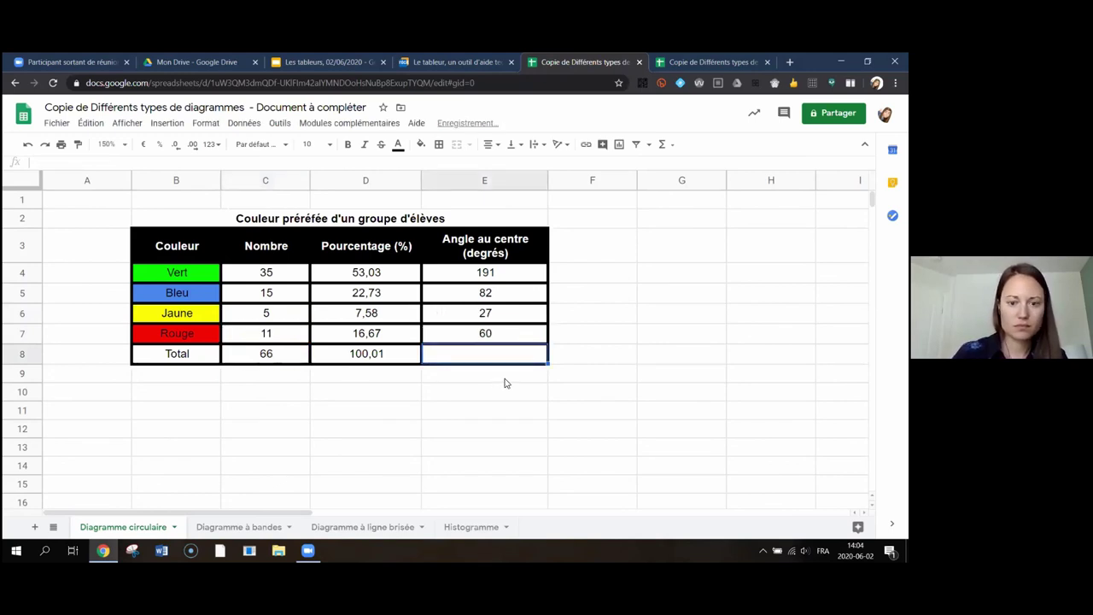
Step: Round the Rouge central angle to a whole number by changing E7's formula to =arrondi(C7/C8*360)
left_click(505, 330)
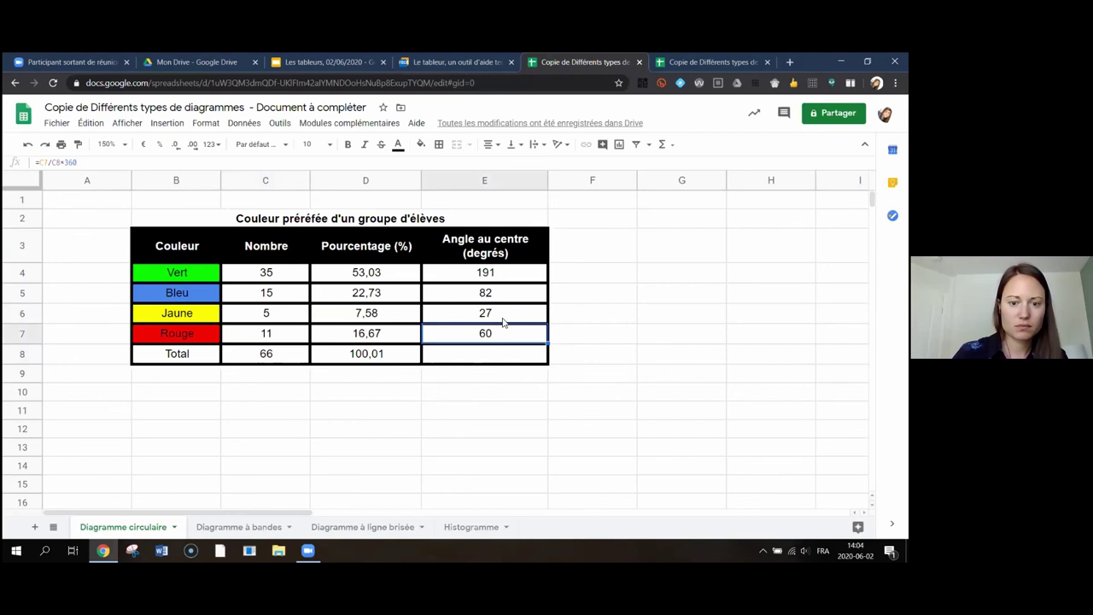
left_click(42, 163)
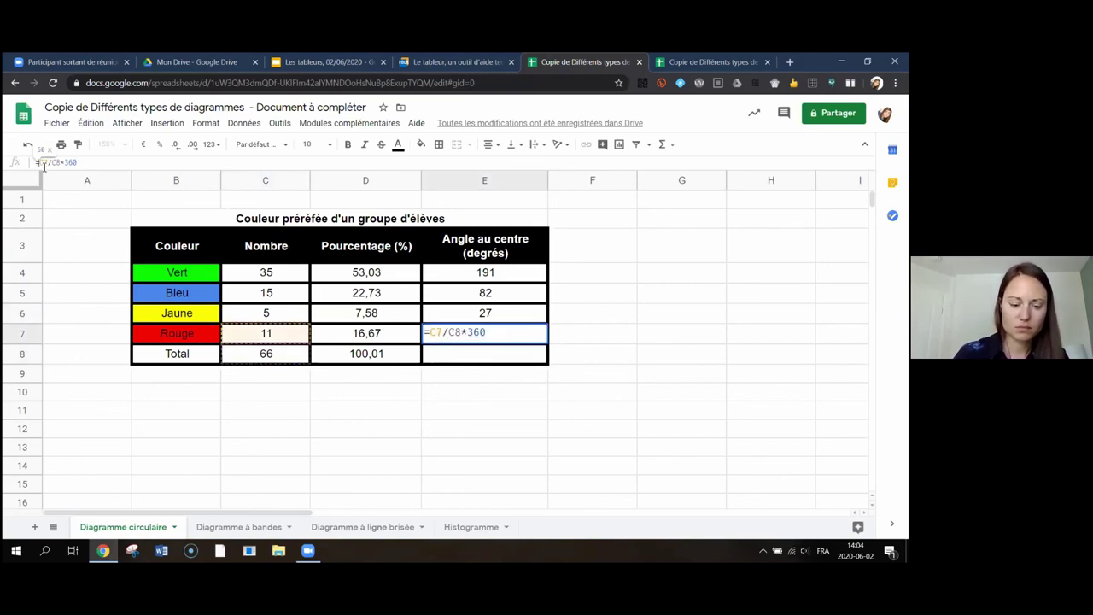
type("arrondi(")
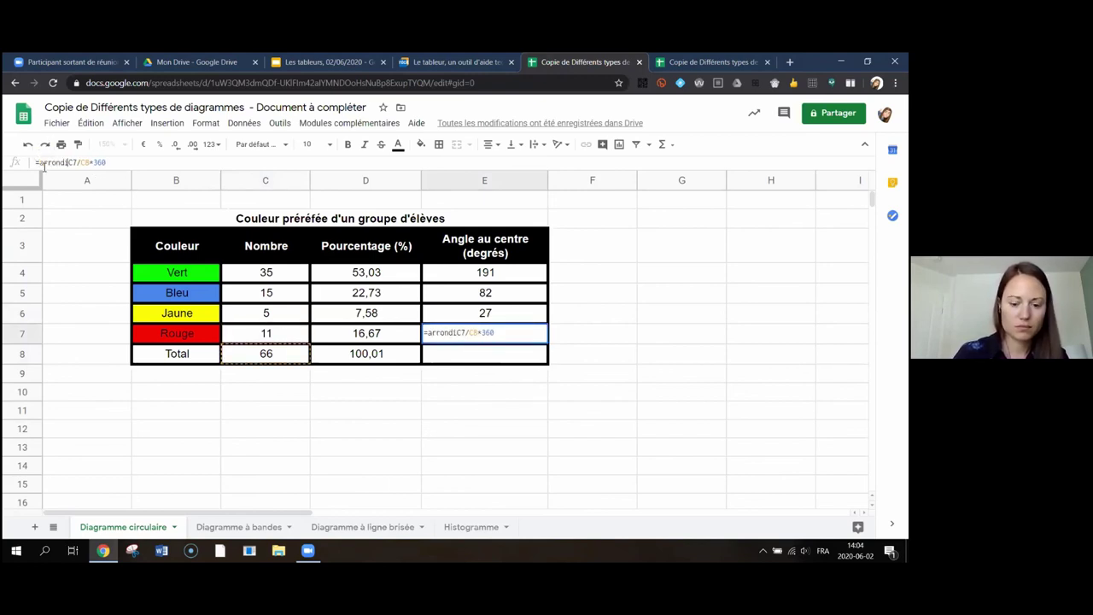
type("(")
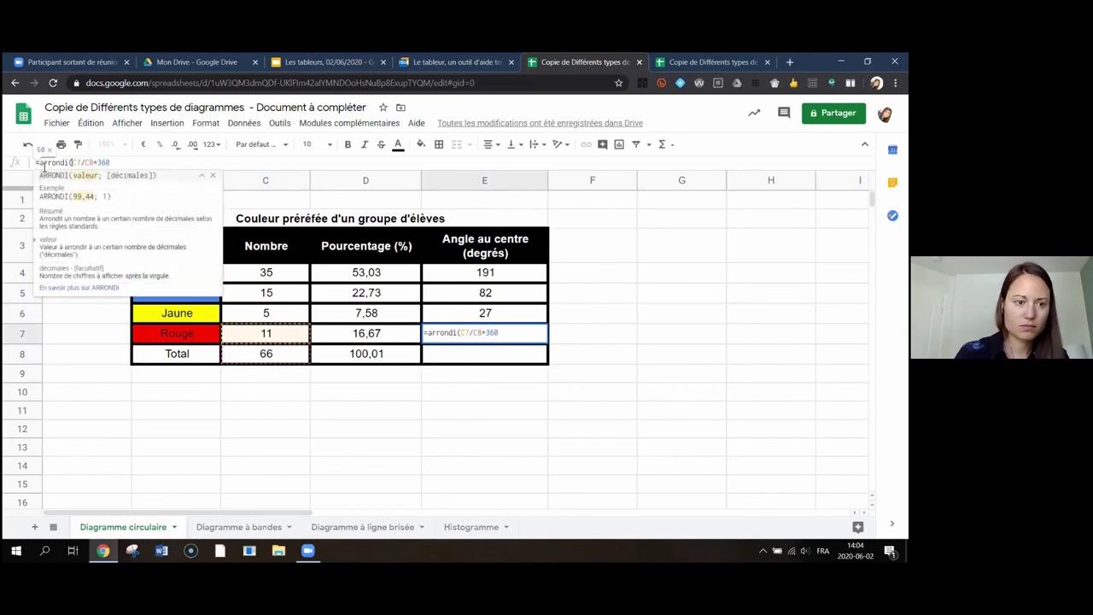
left_click(115, 162)
type(")")
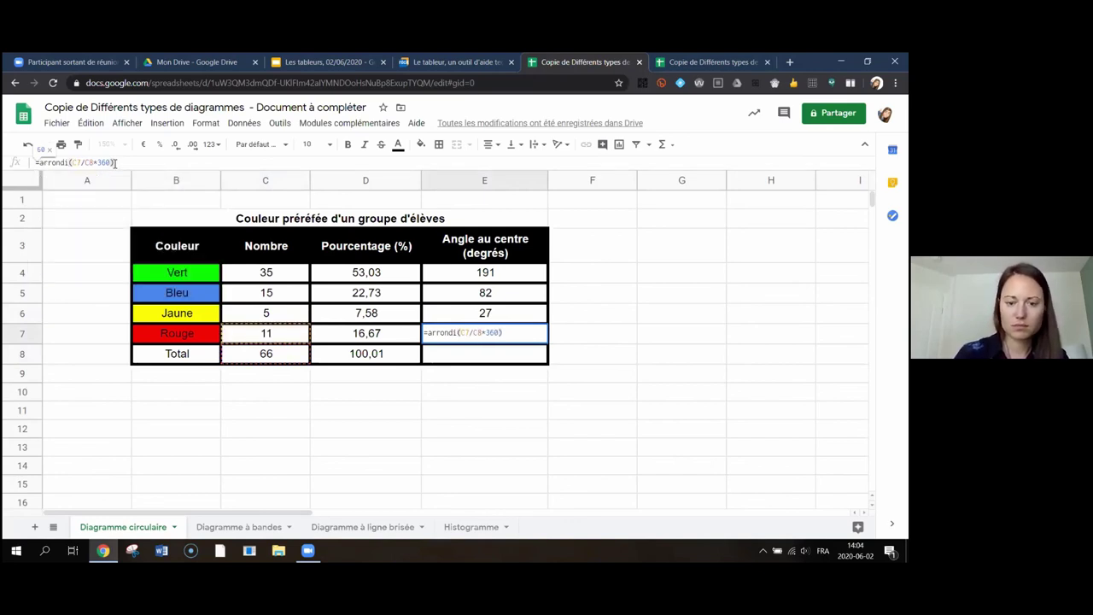
key("Return")
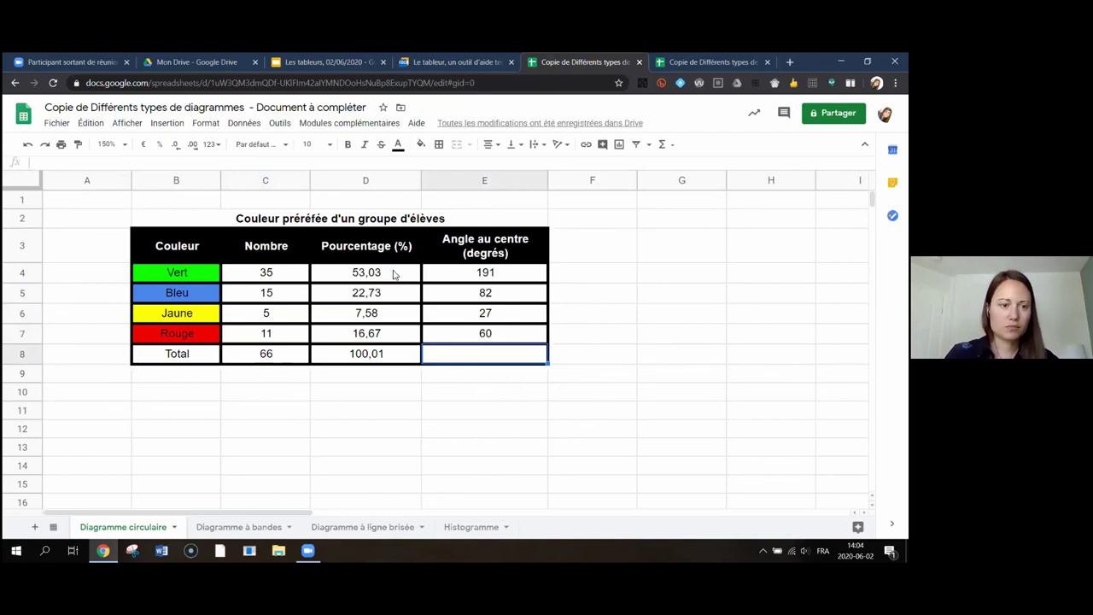
Step: Round the Vert percentage to a whole number by changing D4's formula to =ARRONDI(C4/C8*100)
left_click(393, 273)
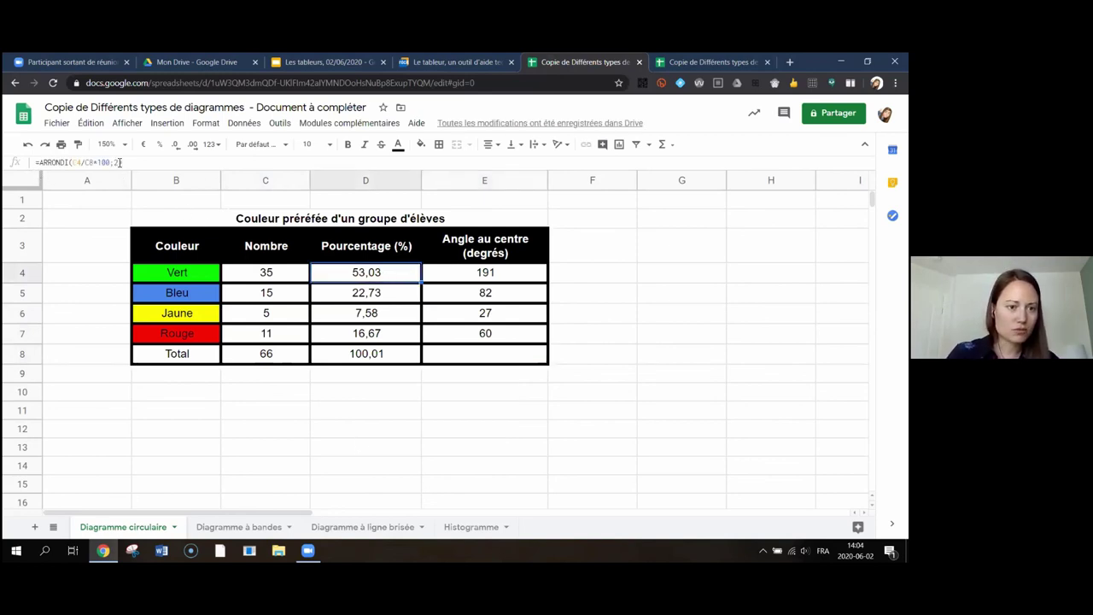
left_click(120, 163)
key("BackSpace")
key("BackSpace")
key("BackSpace")
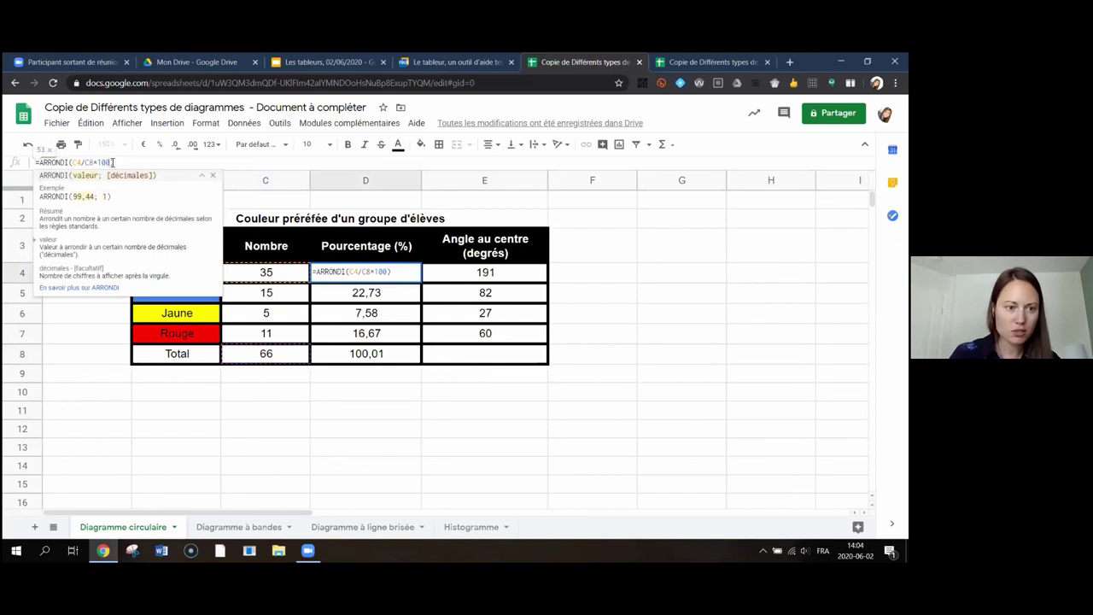
type(";2)")
key("Return")
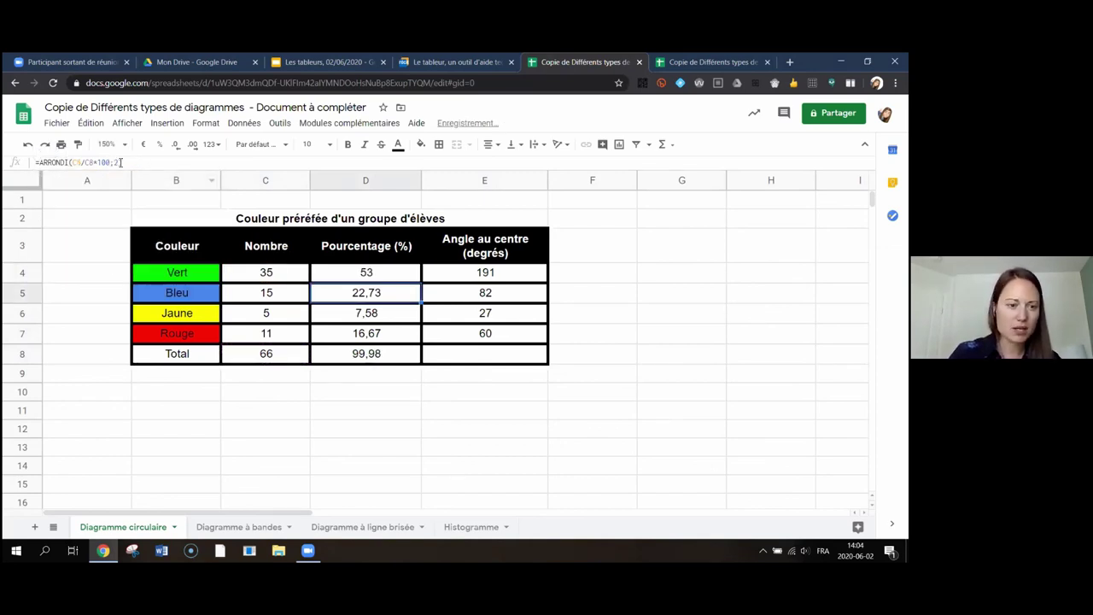
Step: Round the Bleu percentage to a whole number by changing D5's formula to =ARRONDI(C5/C8*100)
left_click(118, 162)
key("BackSpace")
key("BackSpace")
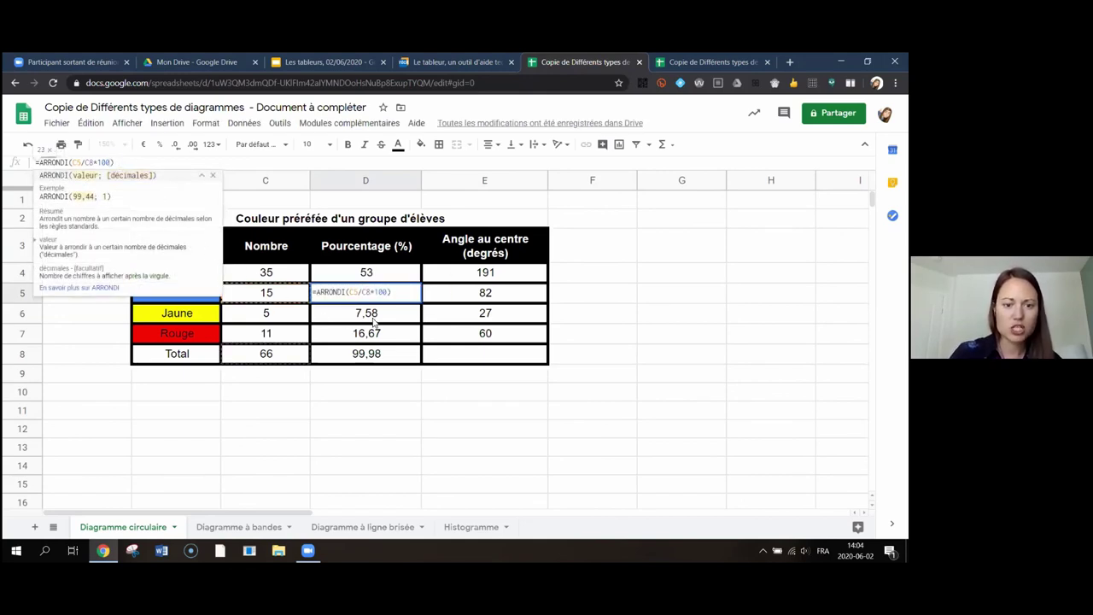
key("Return")
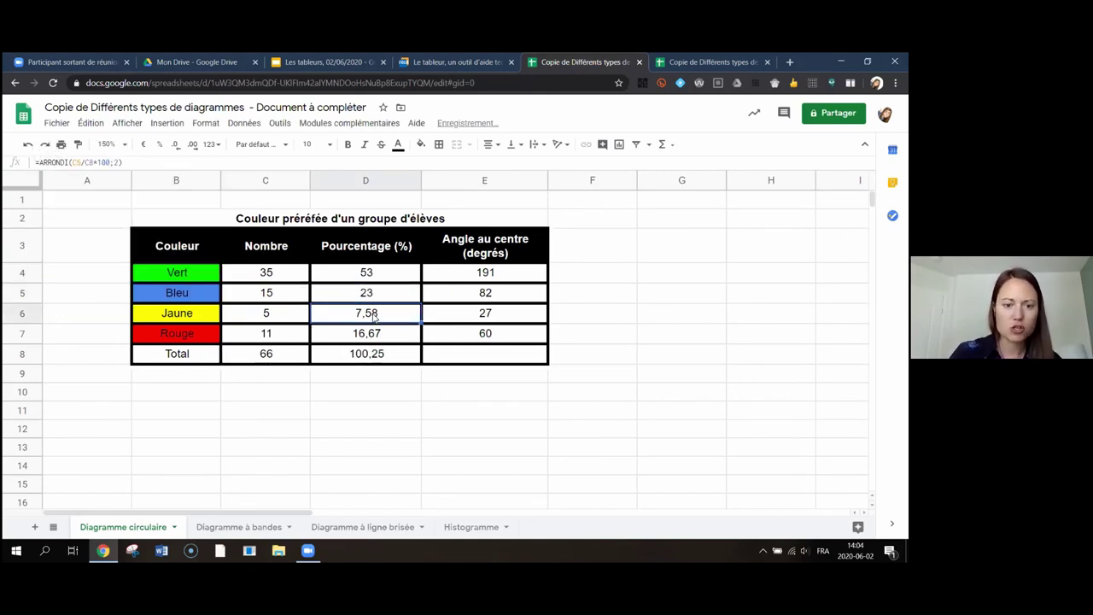
Step: Round the Jaune percentage to a whole number by changing D6's formula to =ARRONDI(C6/C8*100)
left_click(119, 163)
key("BackSpace")
key("BackSpace")
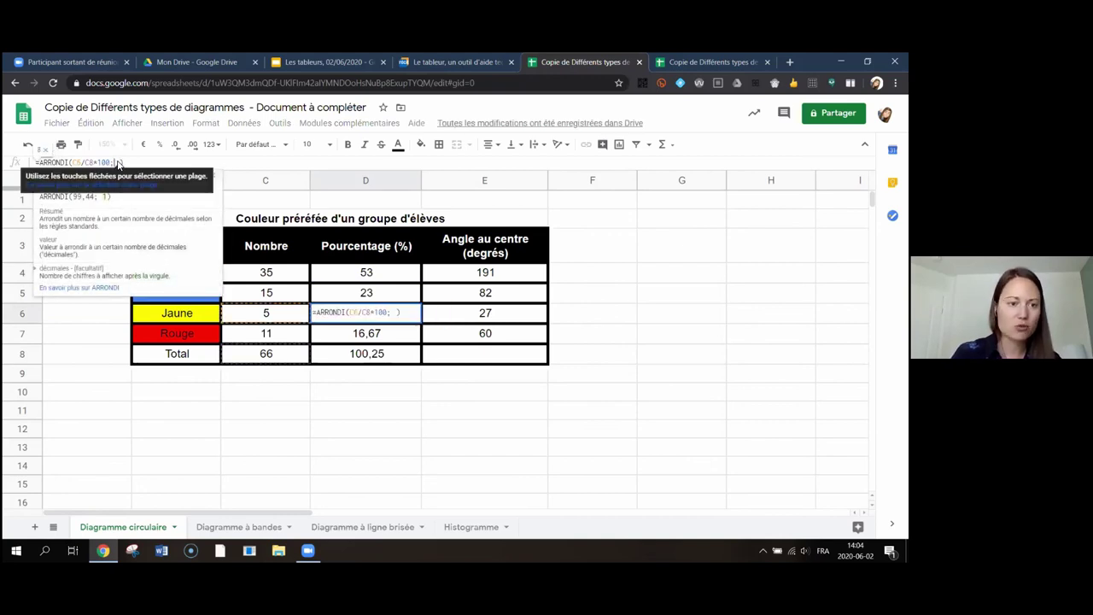
key("BackSpace")
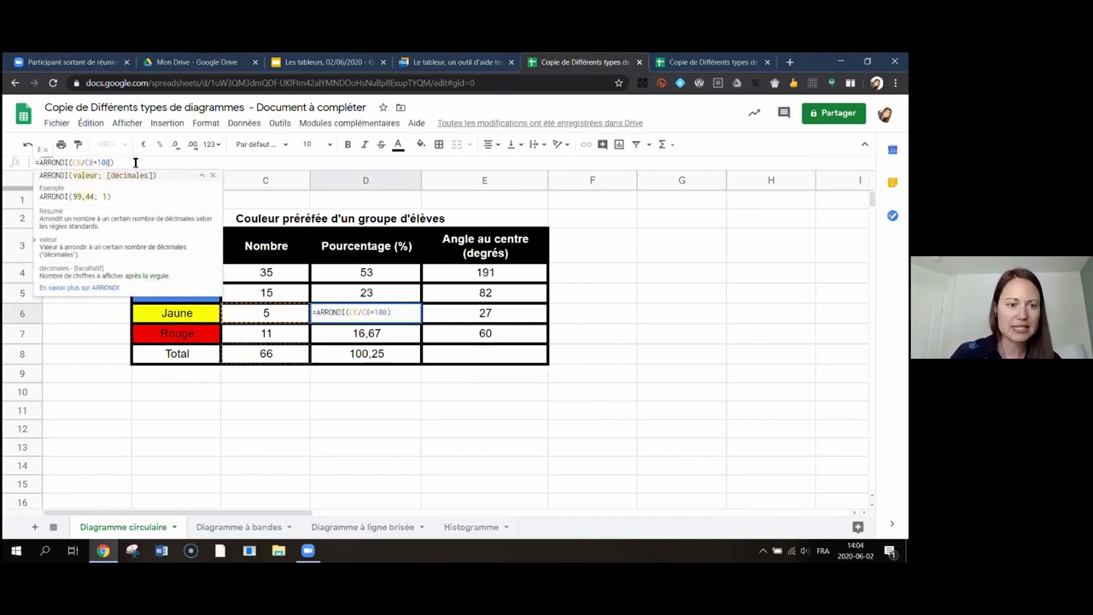
key("Return")
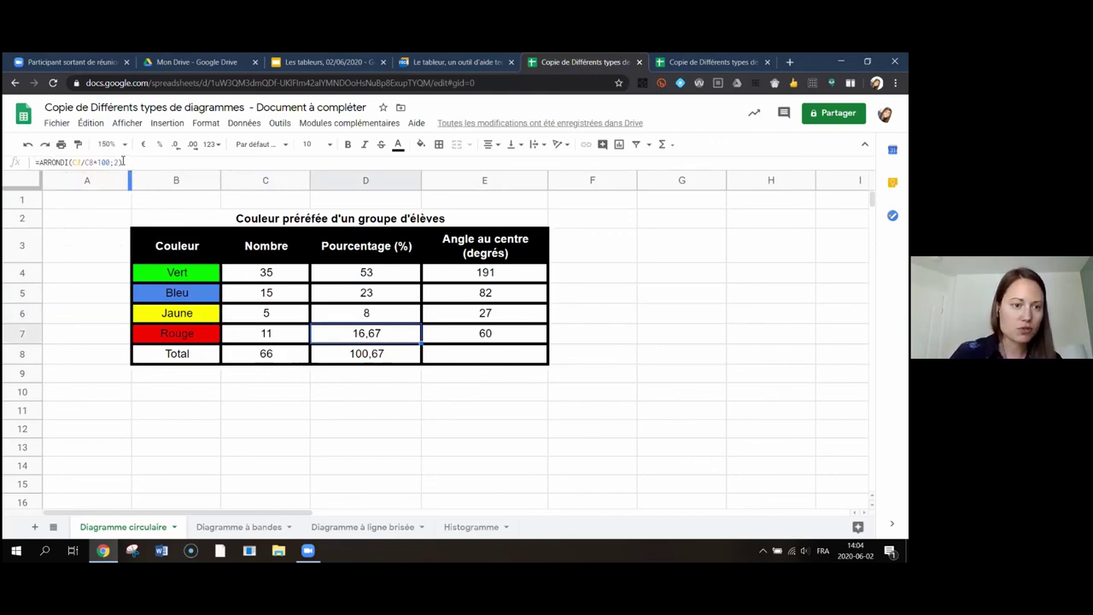
Step: Round the Rouge percentage to a whole number by changing D7's formula to =ARRONDI(C7/C8*100)
left_click(119, 163)
key("BackSpace")
key("BackSpace")
key("BackSpace")
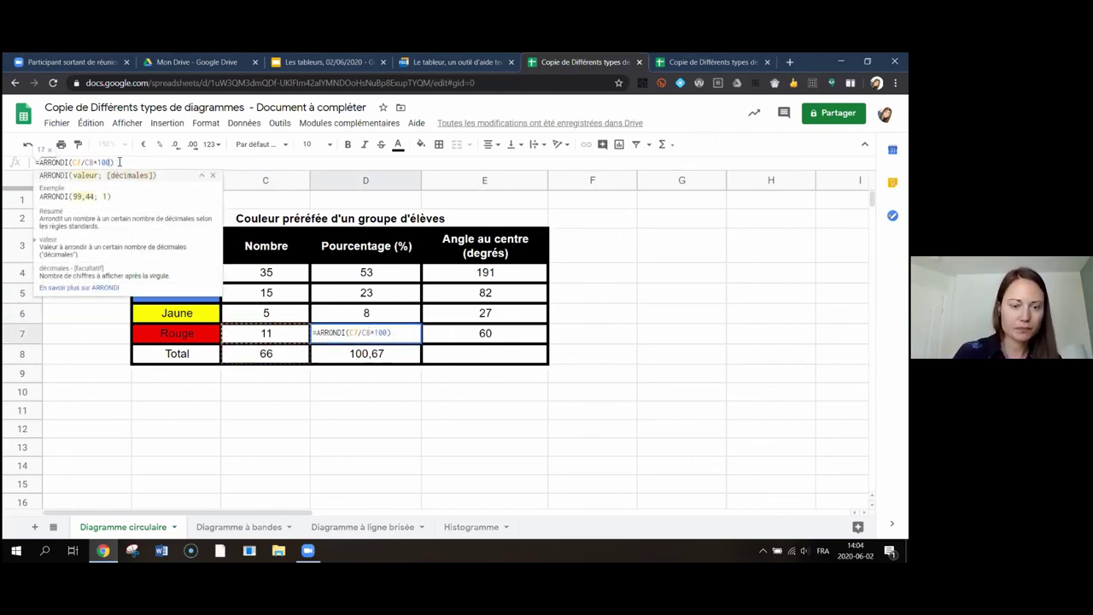
key("Return")
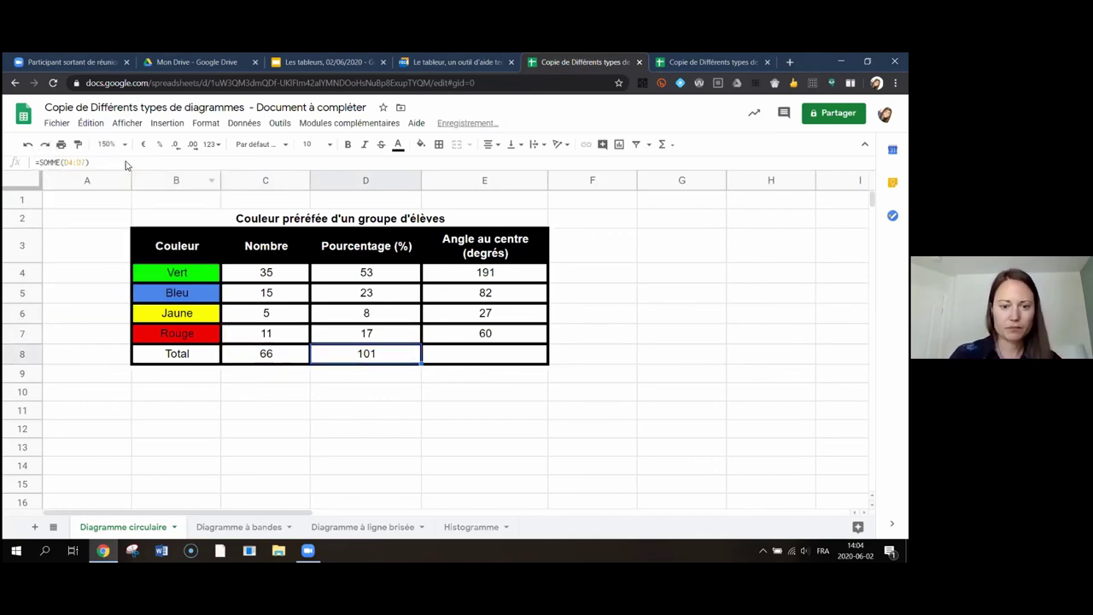
left_click(380, 389)
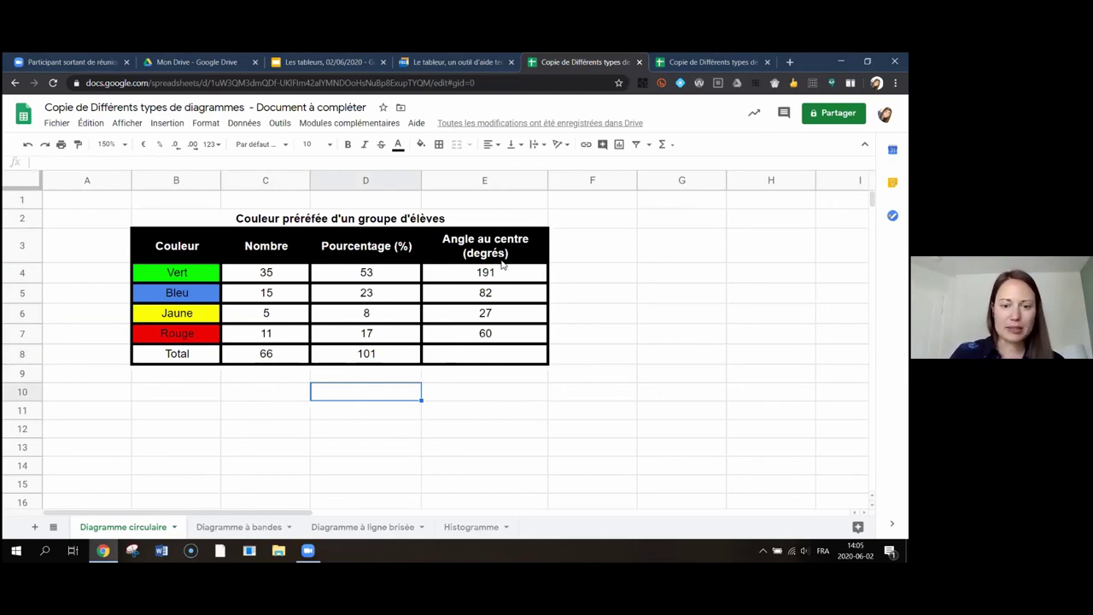
left_click(484, 353)
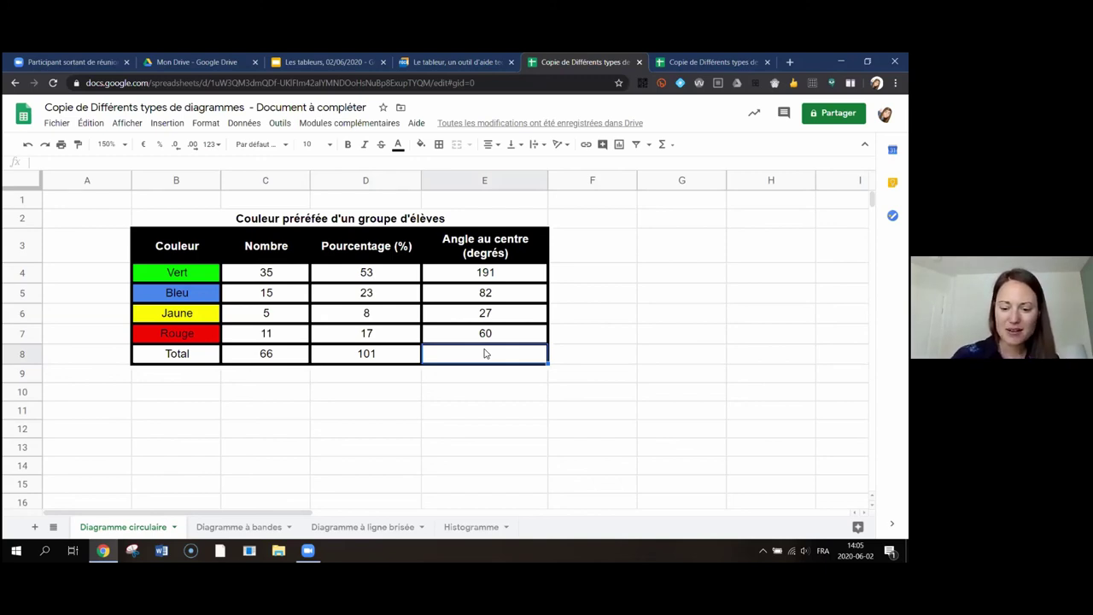
type("=")
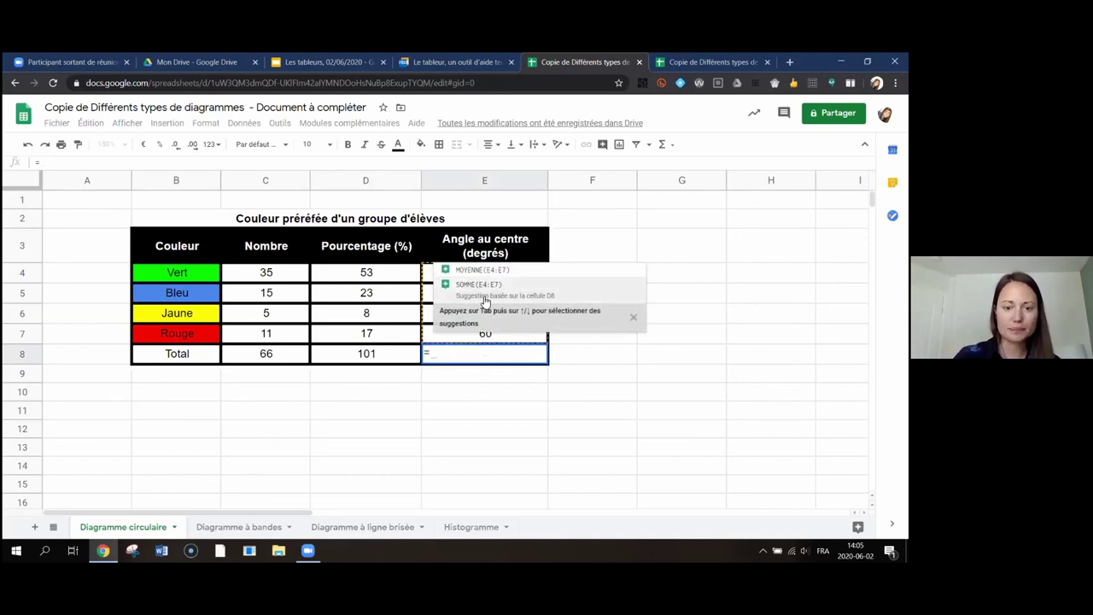
left_click(472, 351)
type("somme")
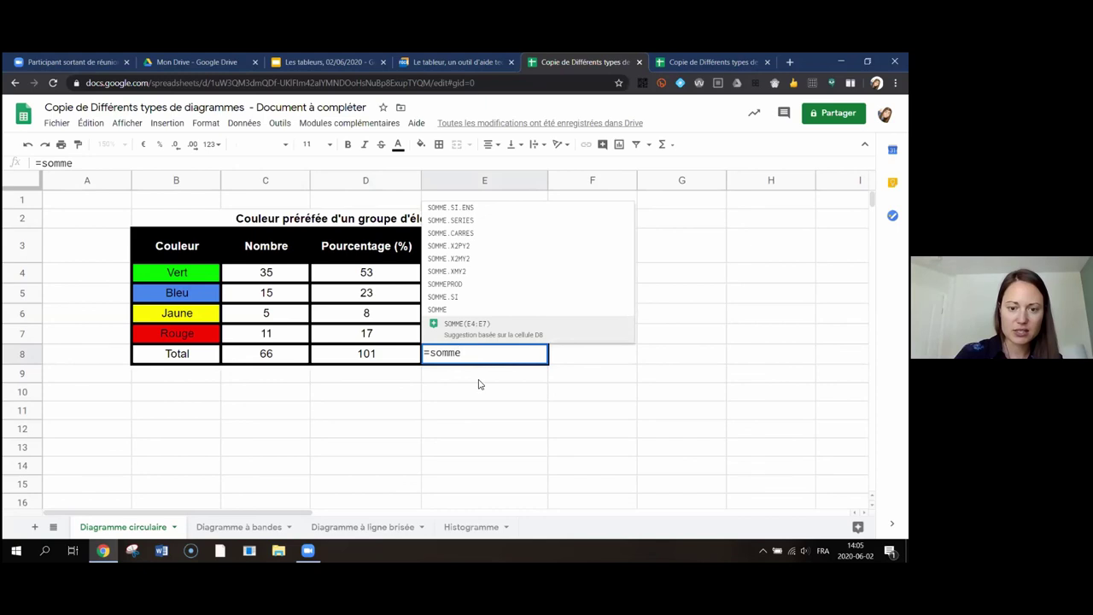
left_click(481, 383)
left_click(479, 354)
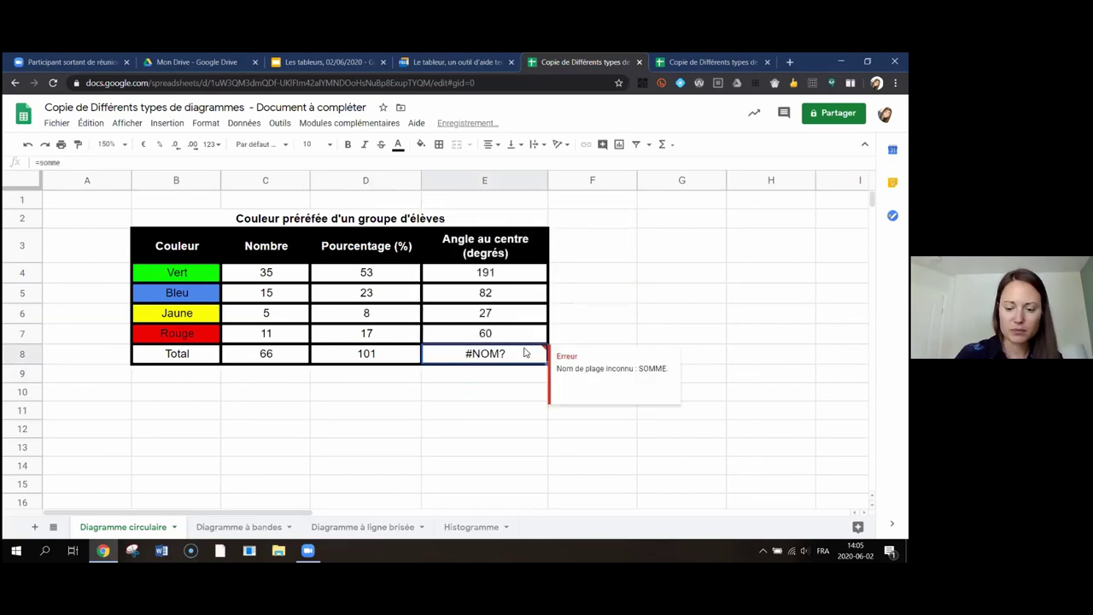
key("Delete")
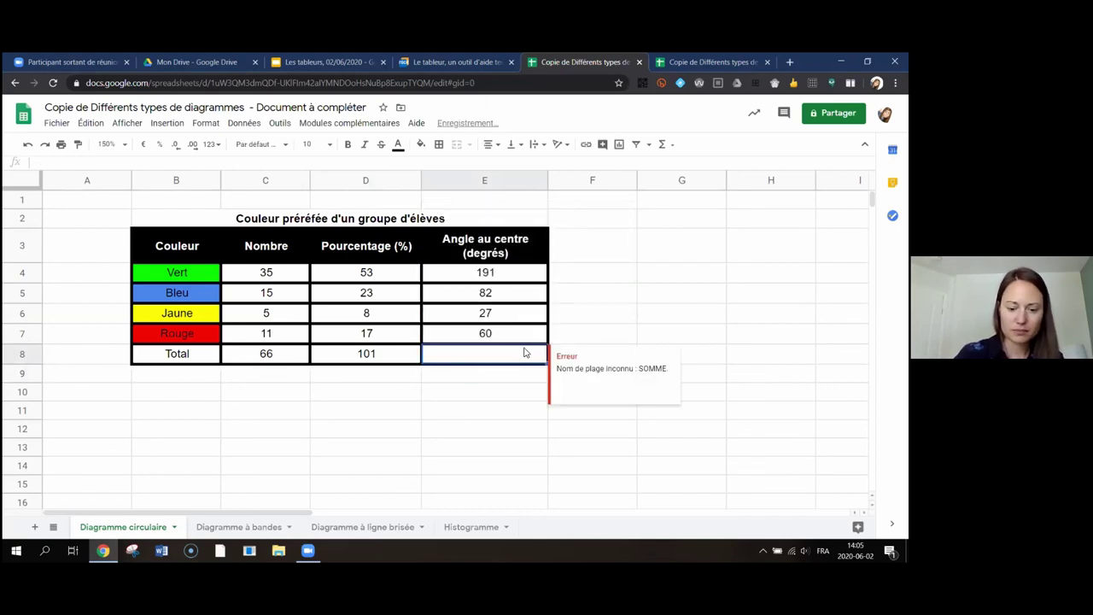
Step: Total the central angles in E8 with the suggested formula =SOMME(E4:E7)
type("=so")
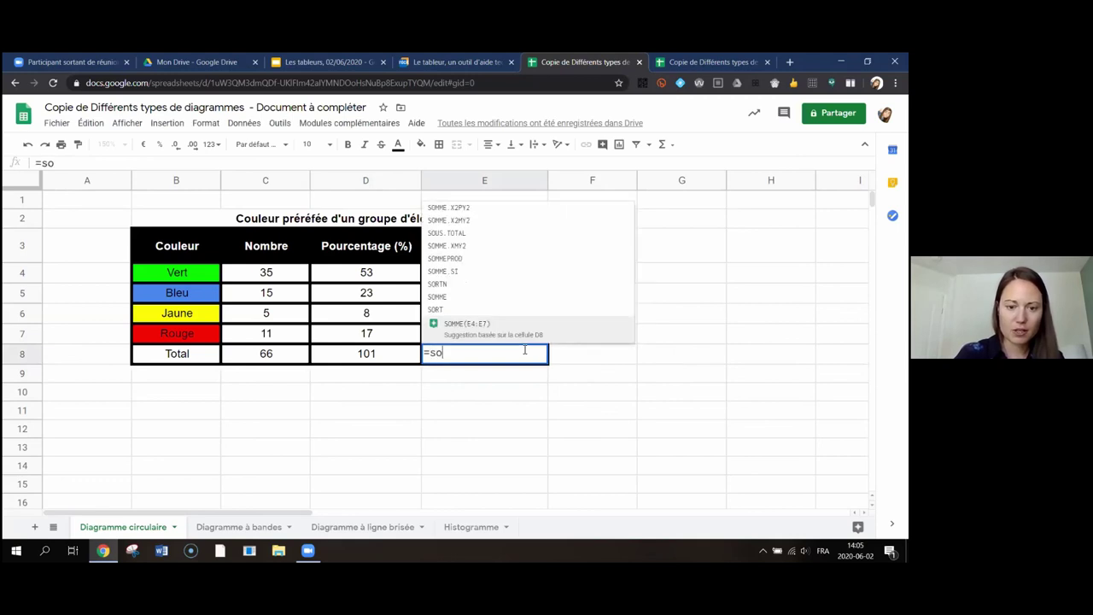
type("mme")
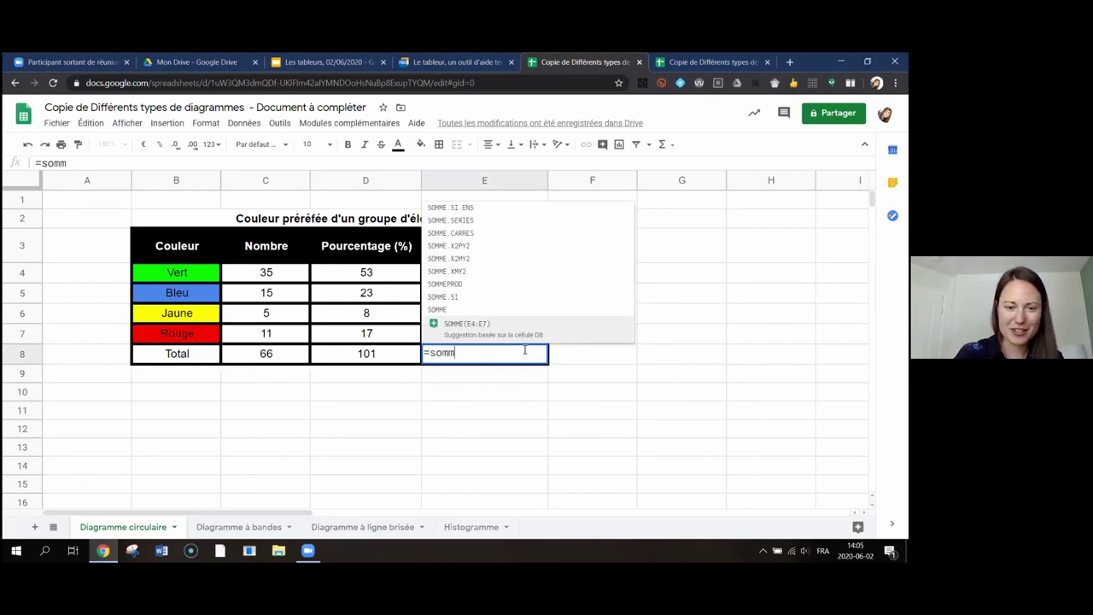
left_click(464, 327)
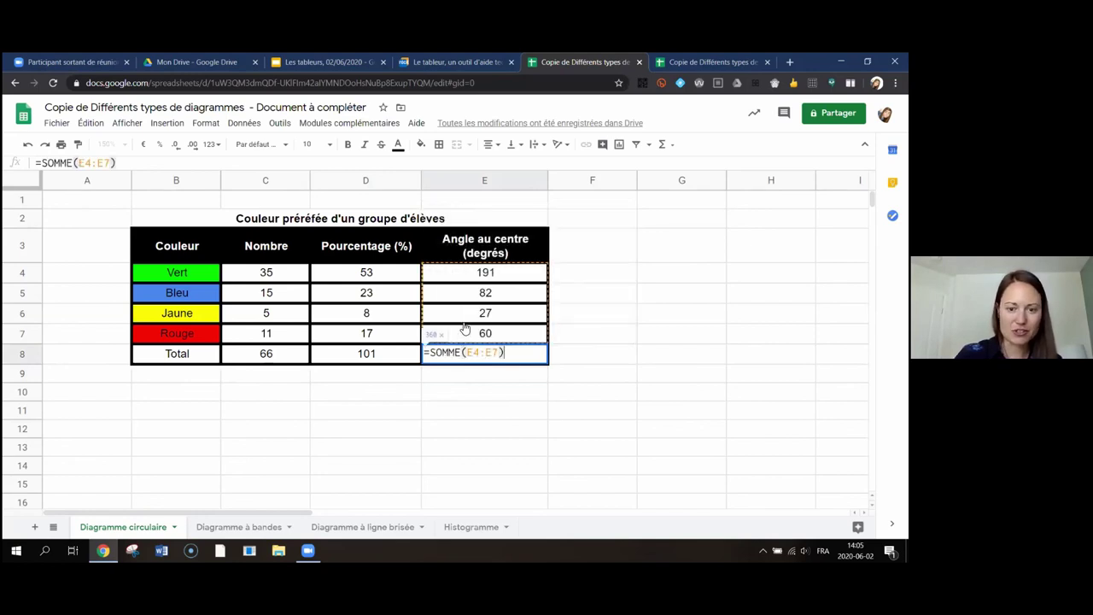
key("Return")
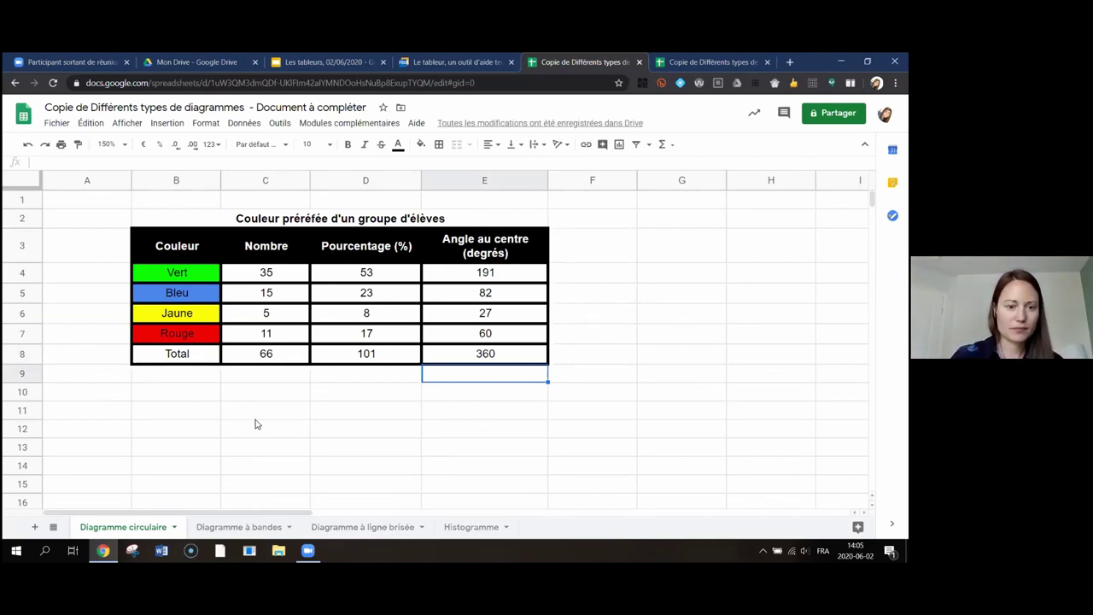
scroll(255, 424, "down", 1)
scroll(253, 422, "up", 1)
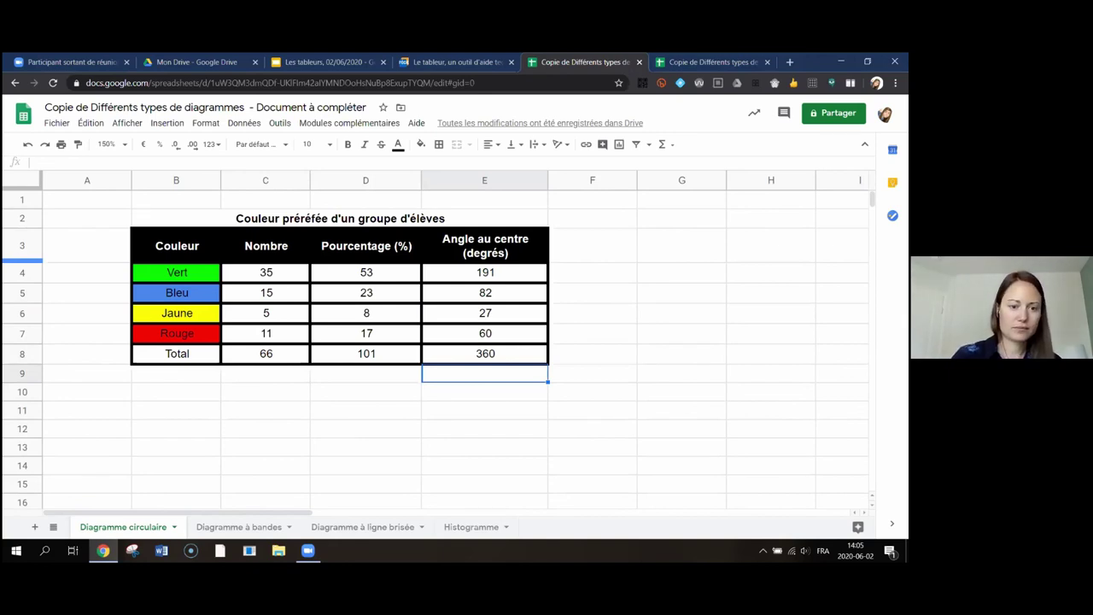
left_click(490, 293)
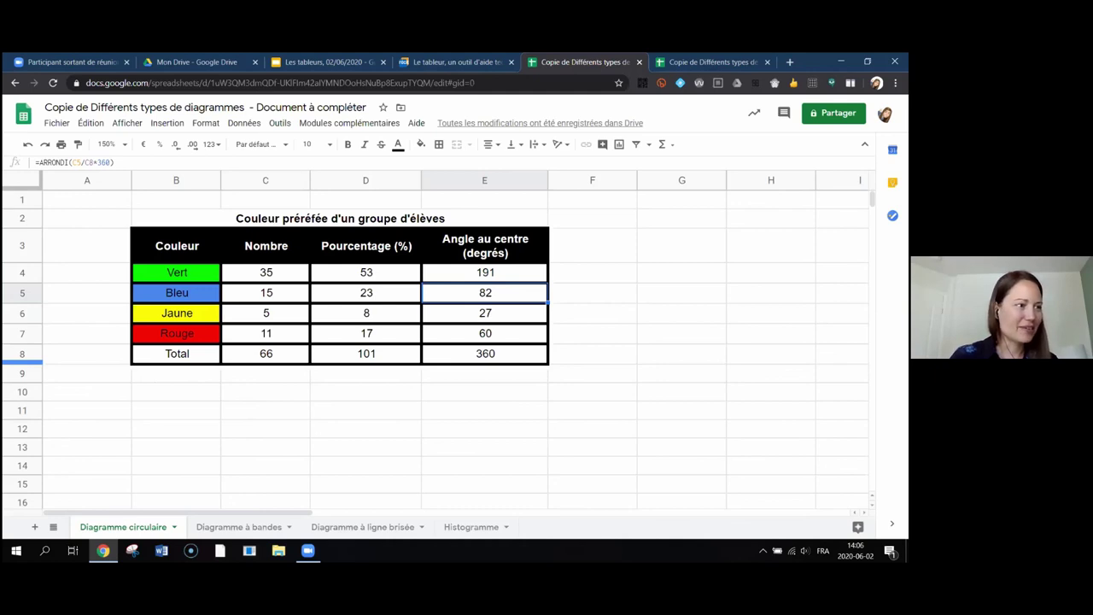
left_click(667, 381)
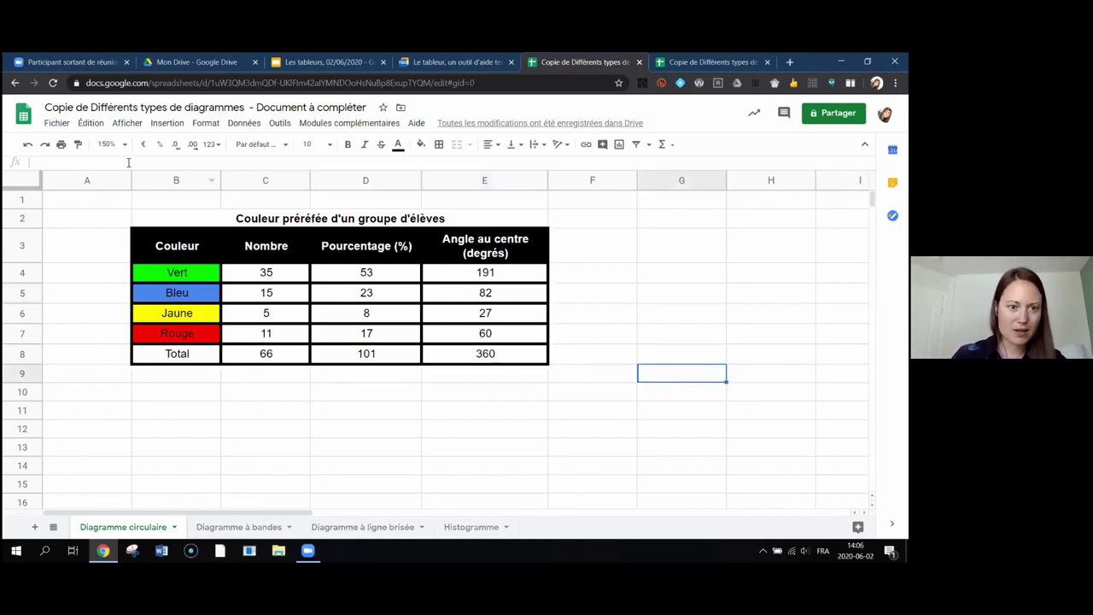
left_click(169, 123)
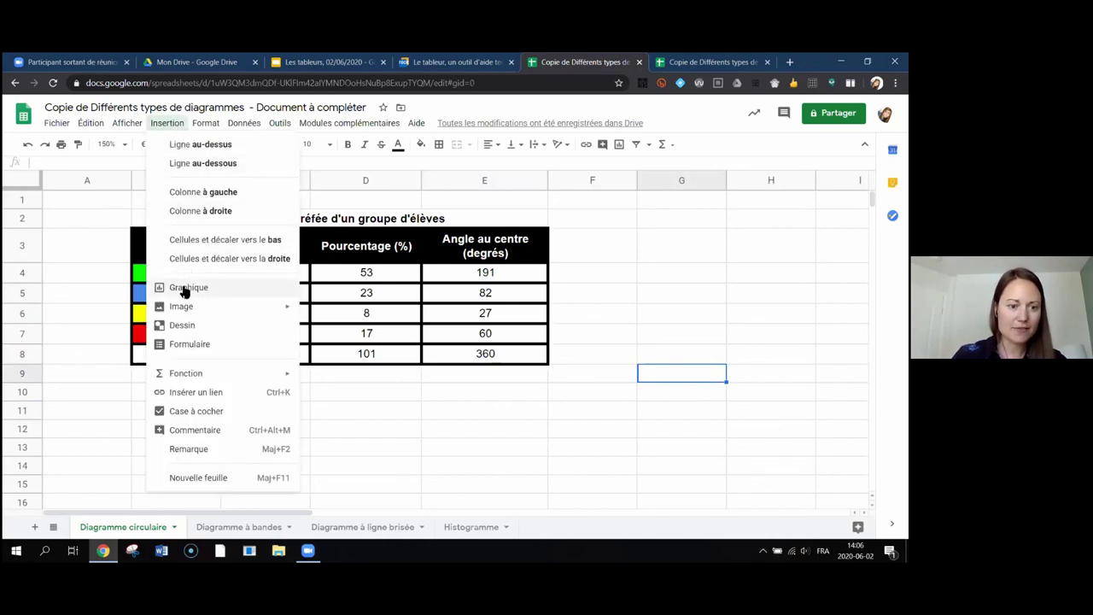
left_click(91, 276)
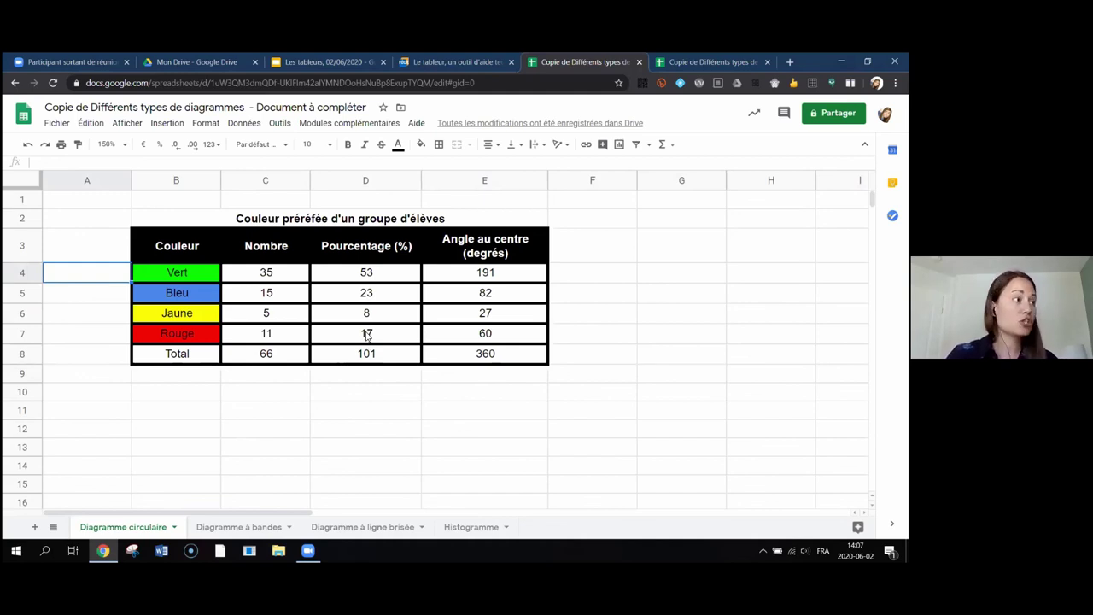
left_click(194, 247)
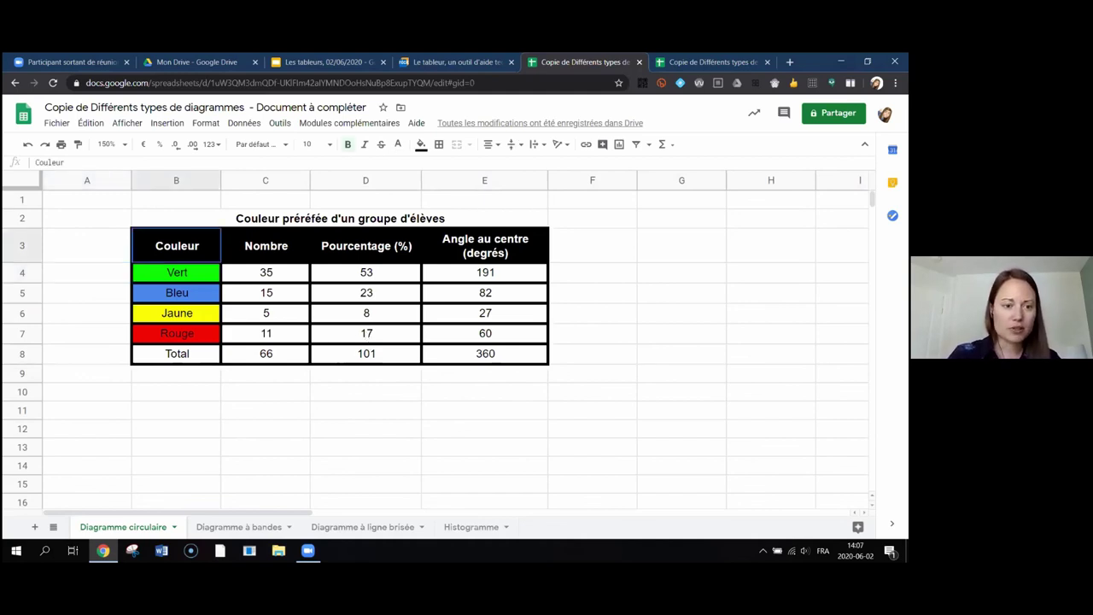
left_click_drag(194, 247, 193, 339)
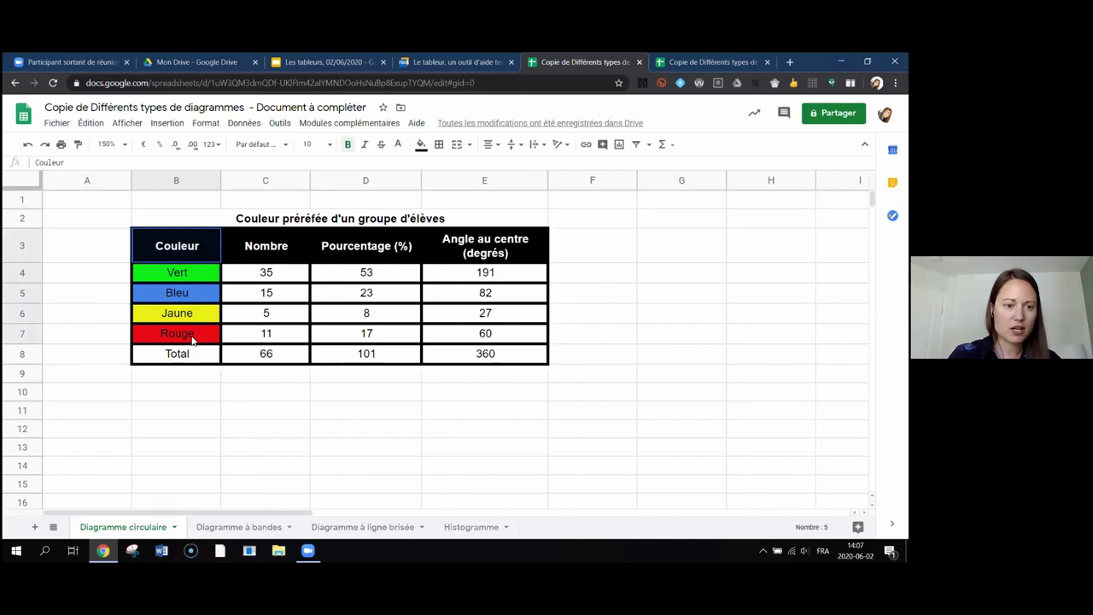
left_click_drag(193, 339, 193, 341)
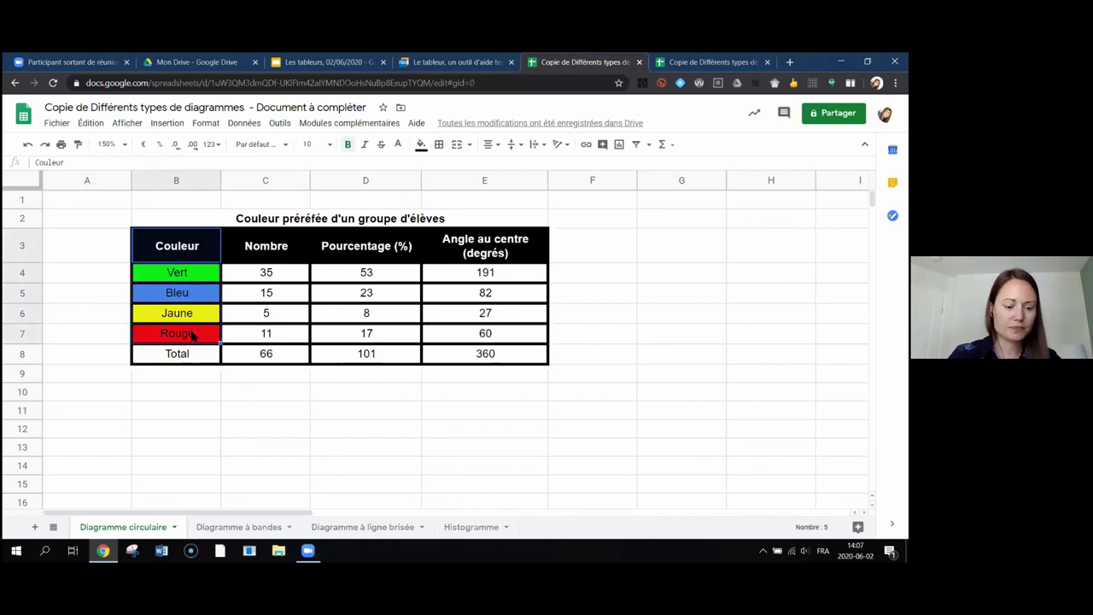
left_click(357, 250, "ctrl")
left_click_drag(357, 250, 347, 336)
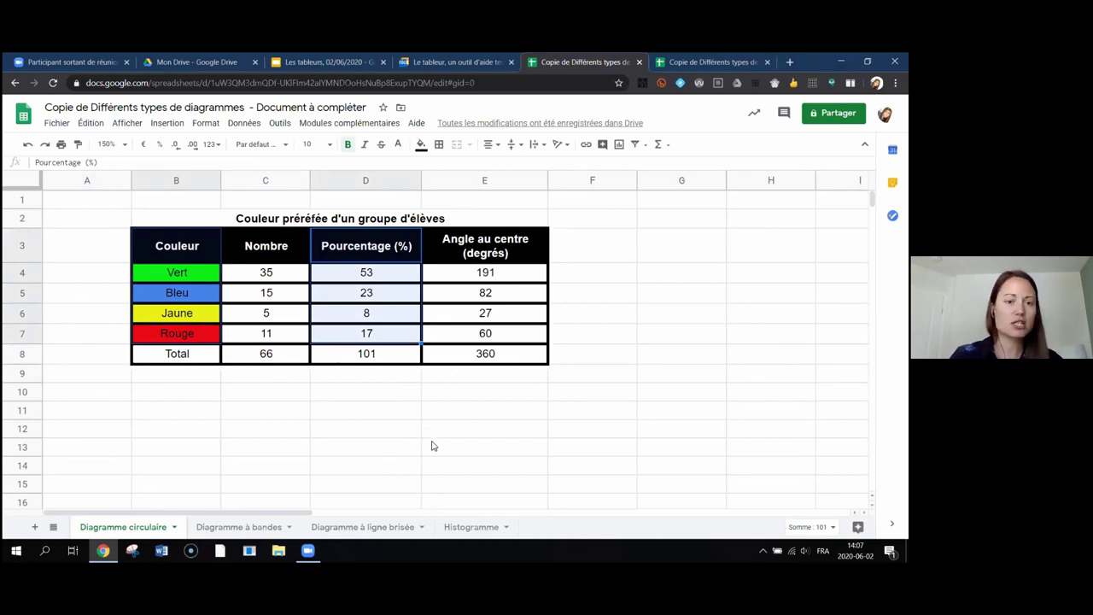
left_click(591, 411)
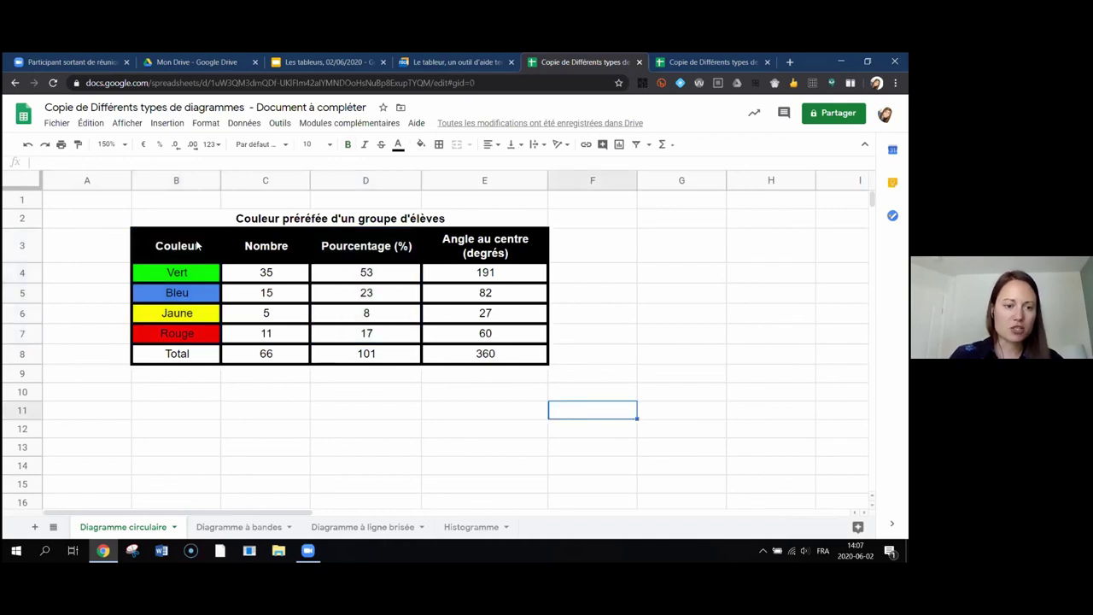
Step: Insert a chart from the Couleur cells B3:B7 and the Pourcentage (%) cells D3:D7, leaving out the Total row
left_click_drag(197, 246, 203, 335)
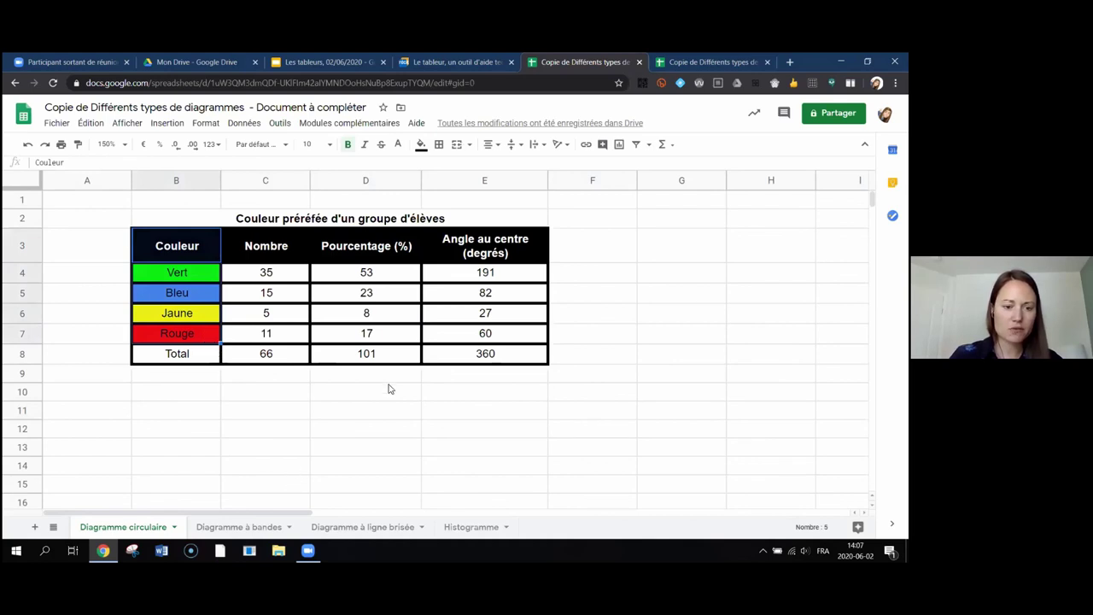
left_click_drag(372, 242, 371, 335)
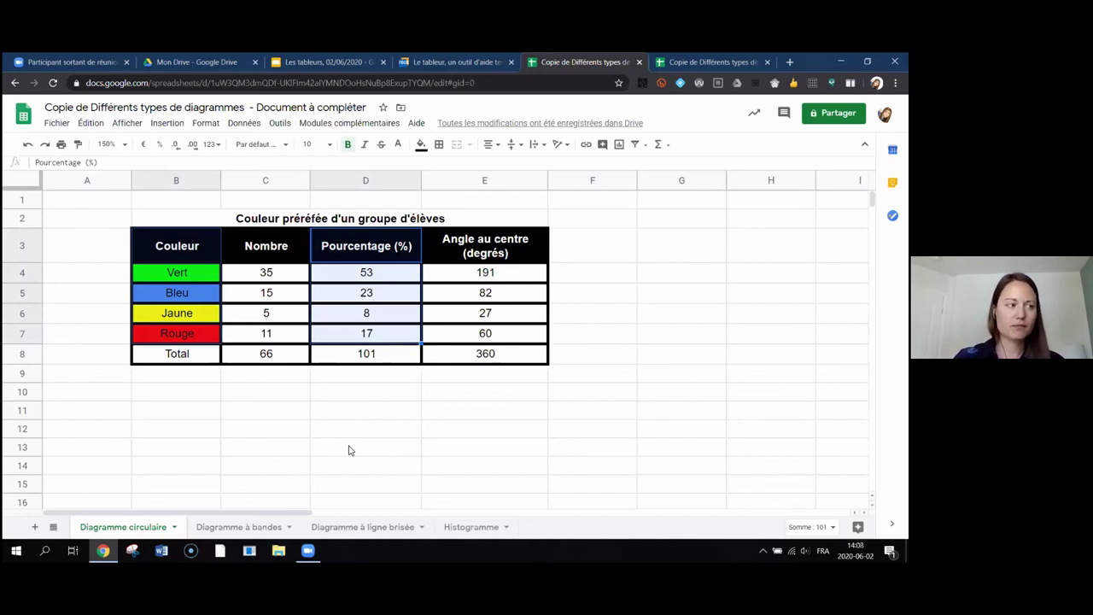
left_click(168, 123)
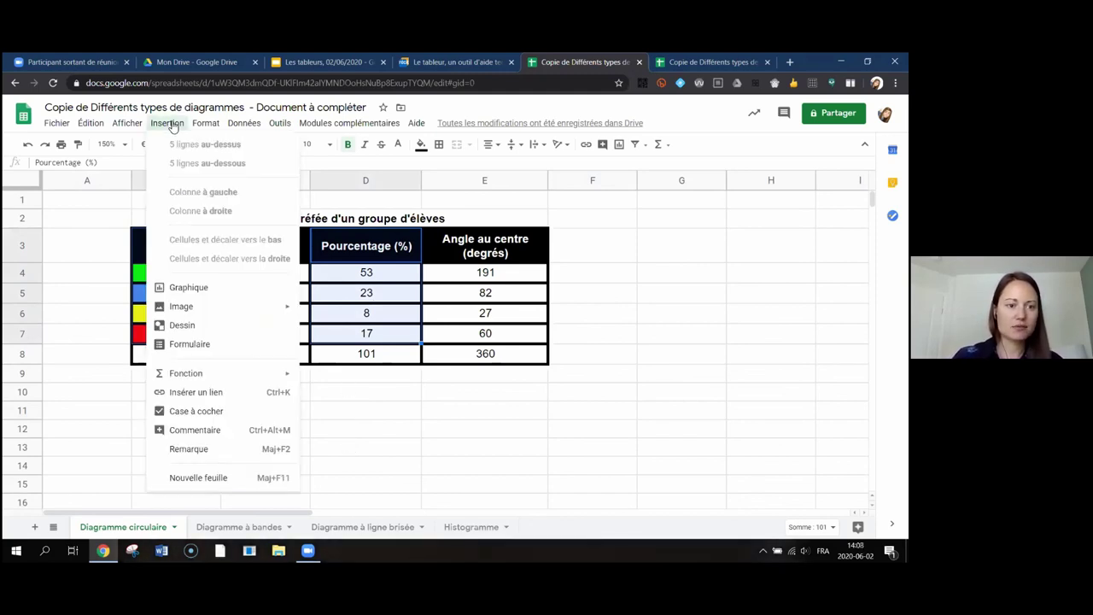
left_click(185, 289)
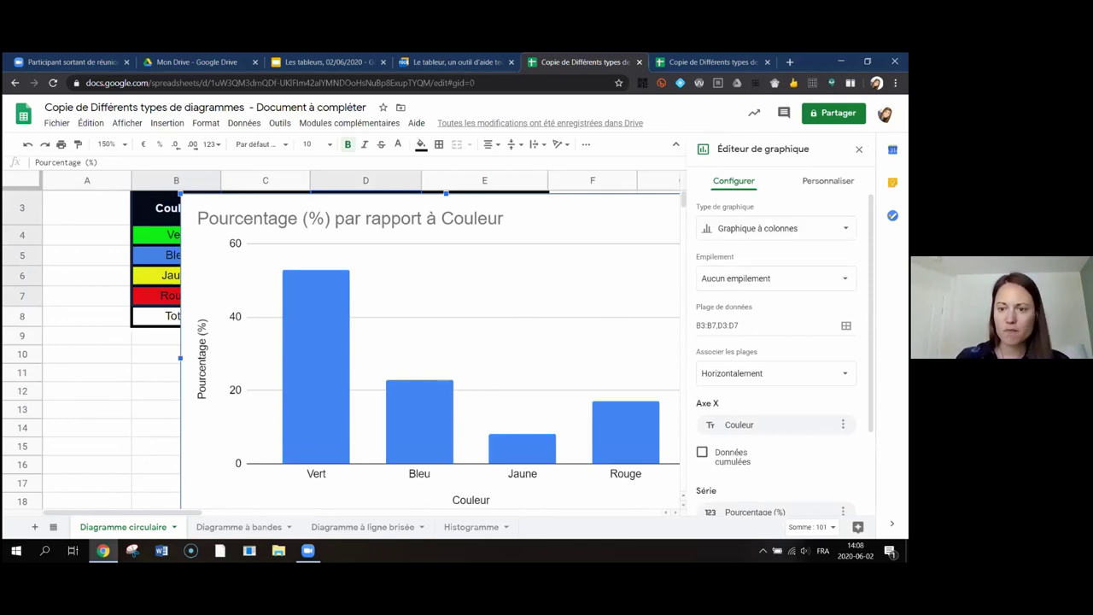
Step: Change the chart type to a standard two-dimensional pie chart (Graphique à secteurs)
left_click(773, 228)
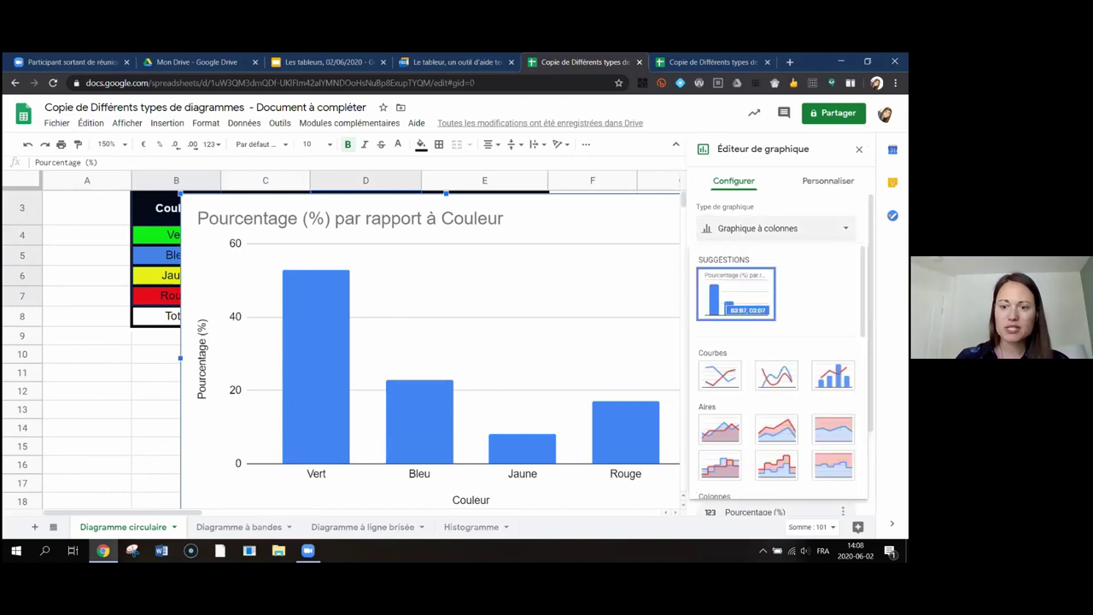
scroll(720, 465, "down", 1)
scroll(777, 367, "down", 8)
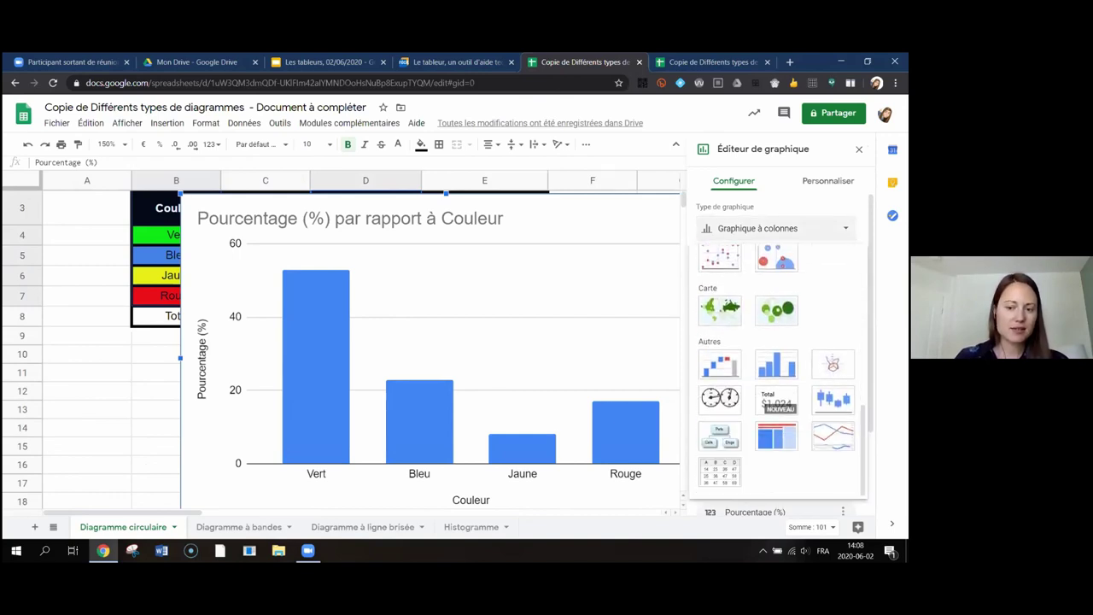
scroll(777, 410, "up", 7)
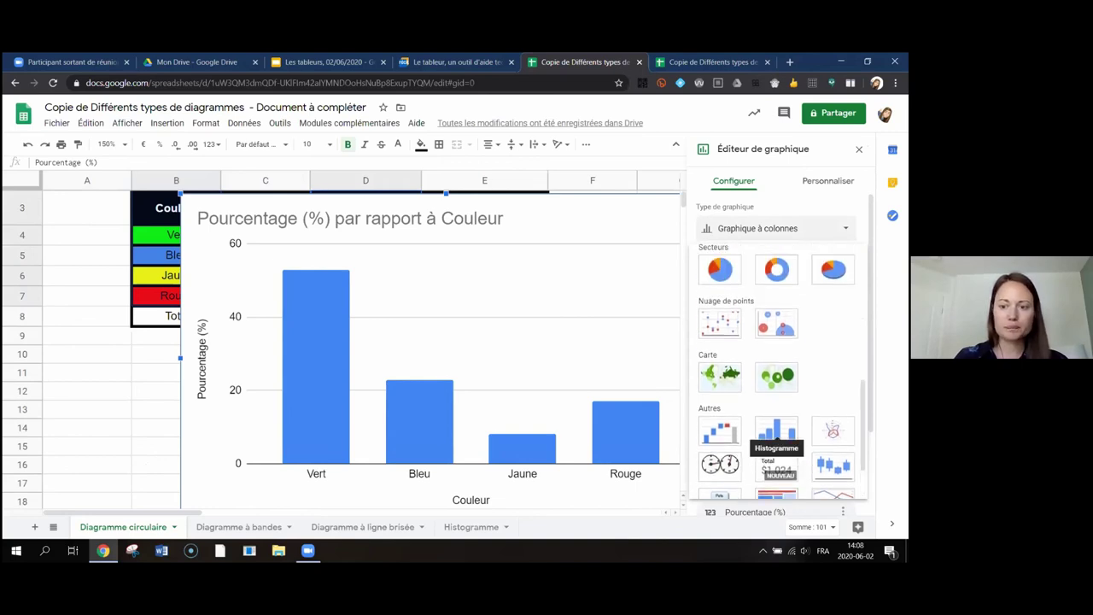
scroll(775, 451, "down", 3)
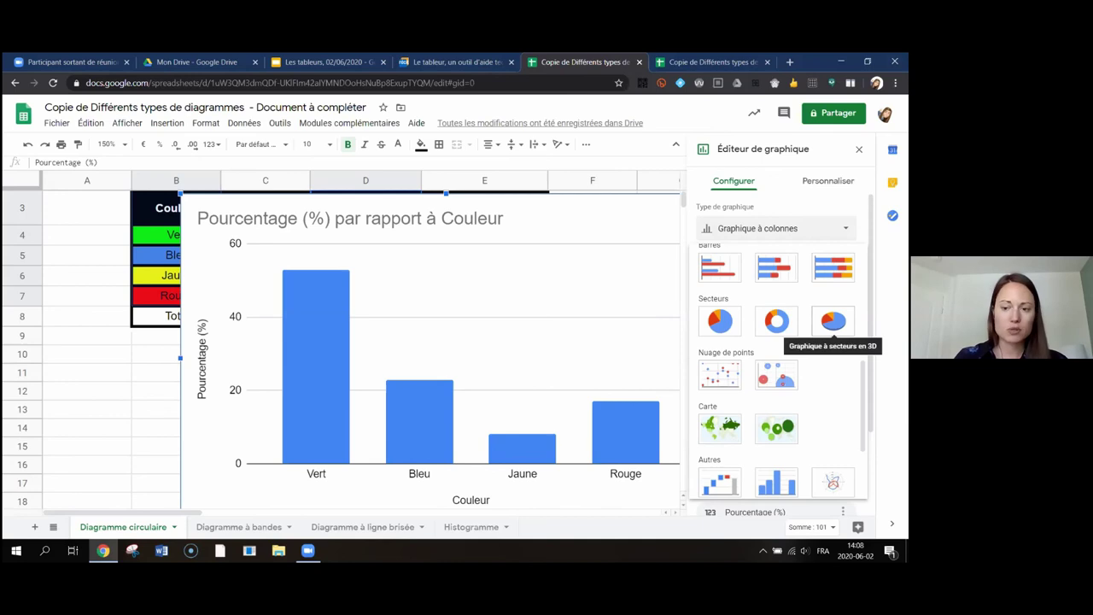
left_click(720, 322)
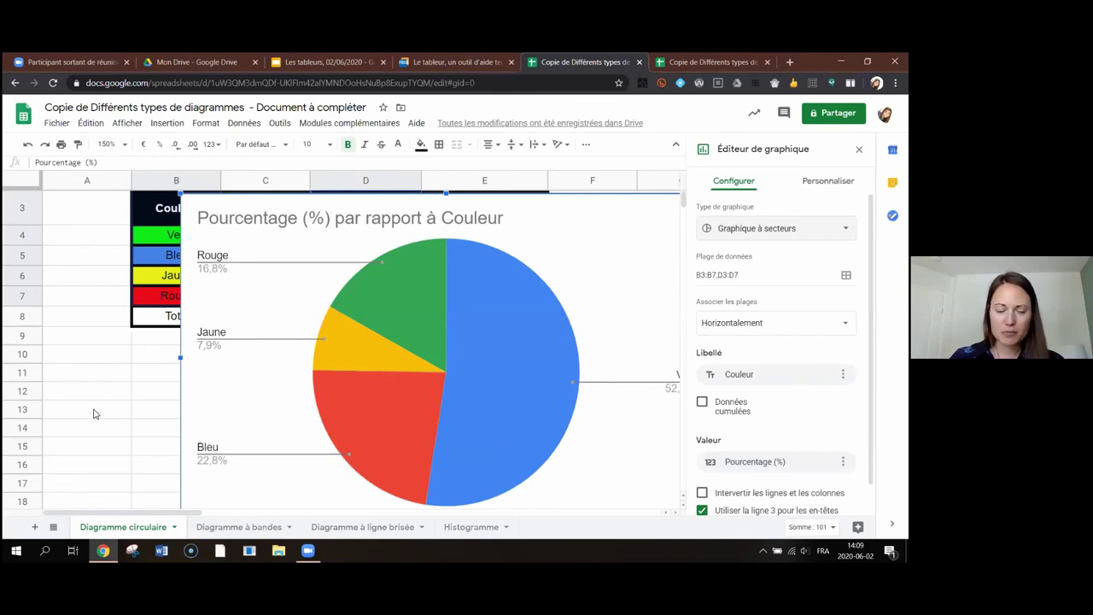
Step: Look over the pie chart's customisation categories and close the chart editor
left_click(828, 180)
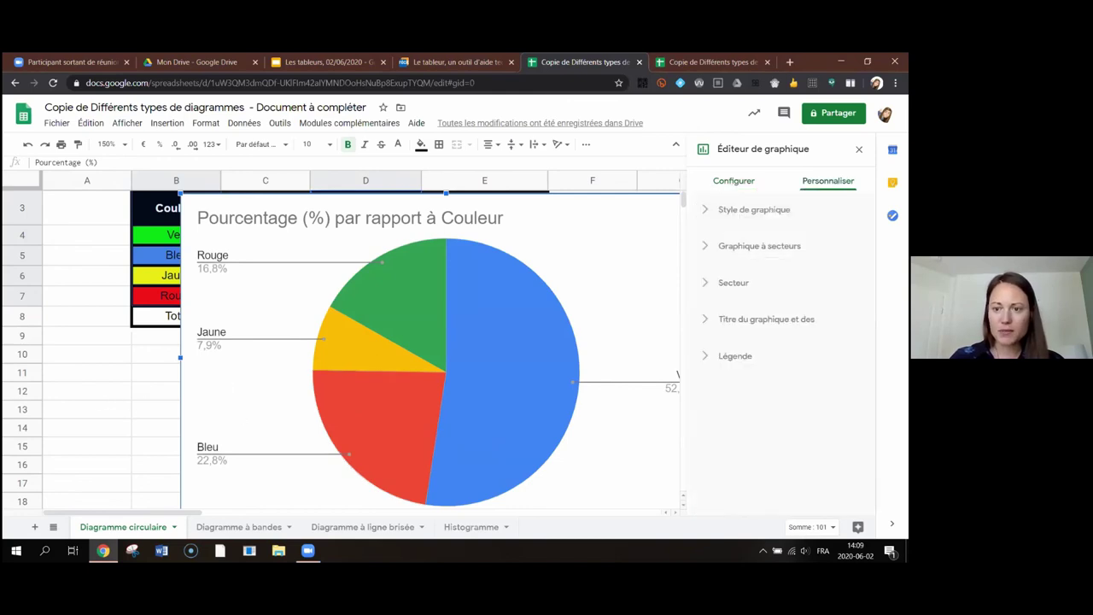
left_click(736, 182)
left_click(825, 181)
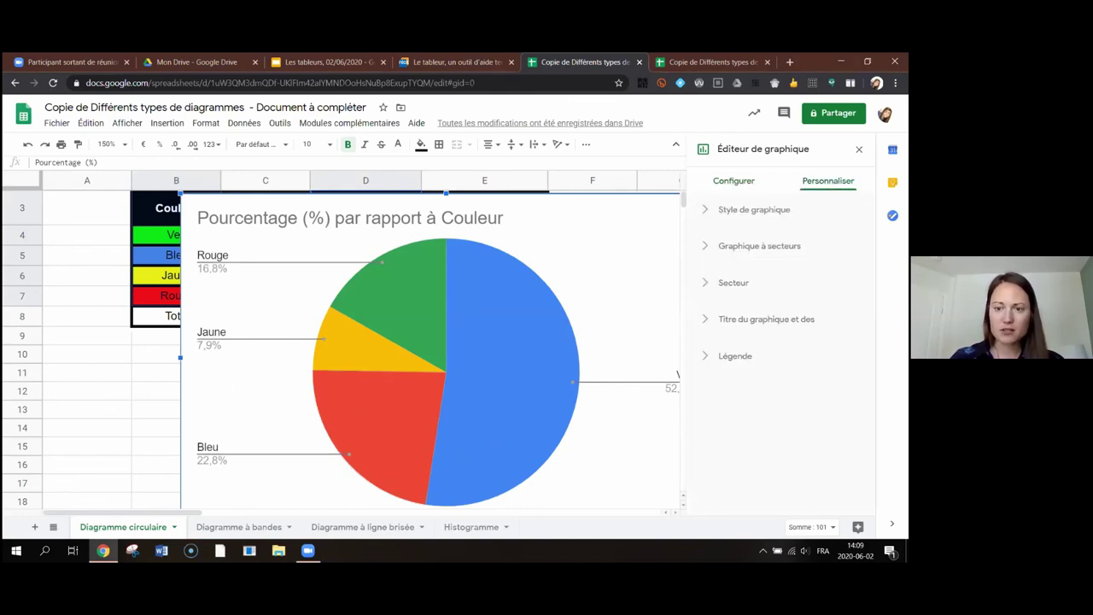
left_click(859, 149)
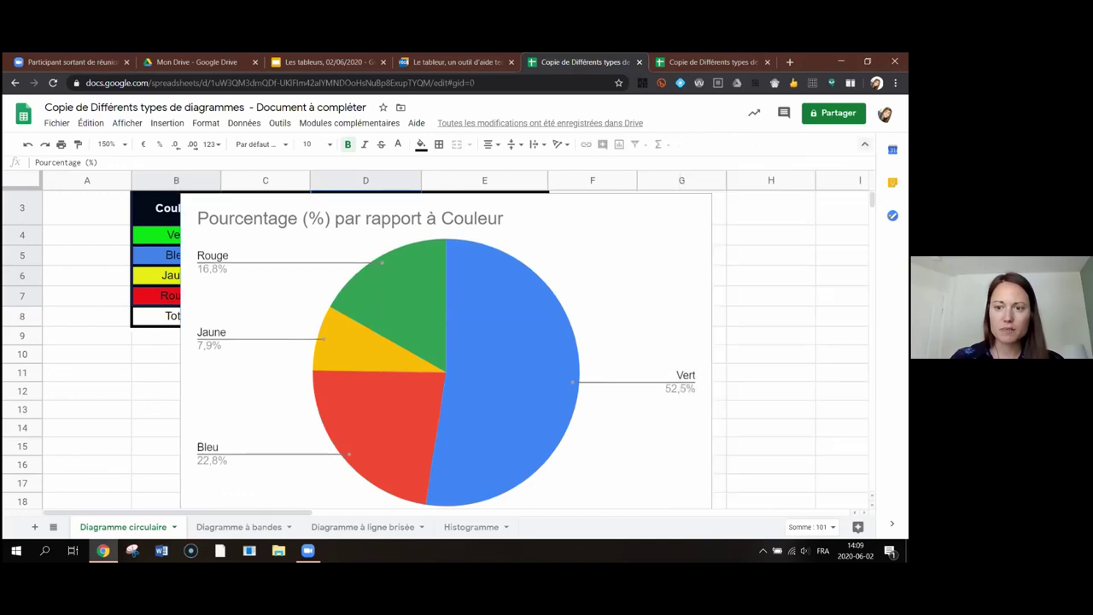
scroll(398, 281, "down", 1)
scroll(397, 281, "up", 1)
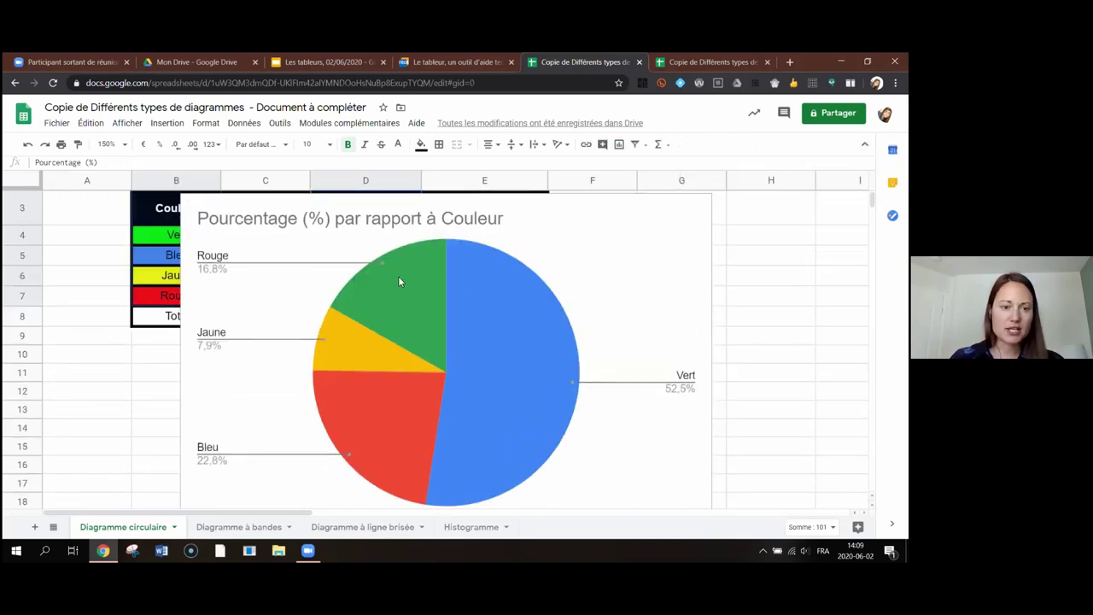
Step: Move the pie chart below the table so that it starts in row 11 near the edge of column B
left_click(671, 244)
left_click_drag(637, 237, 583, 415)
scroll(583, 415, "down", 5)
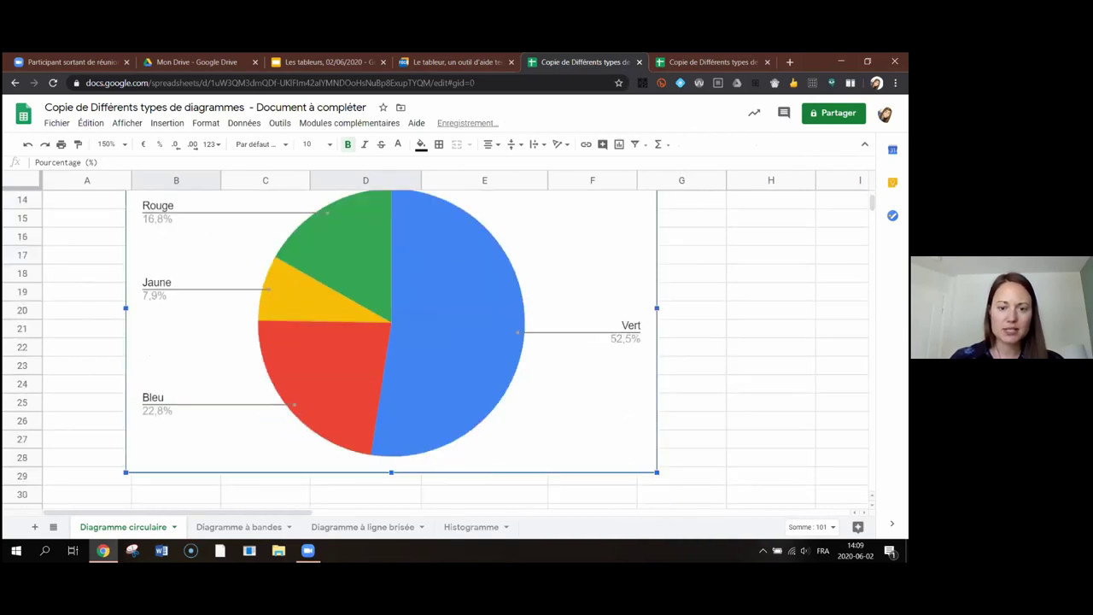
Step: Shrink the pie chart to about the width of the table above it, spanning columns B to E
left_click_drag(655, 471, 465, 366)
scroll(695, 385, "up", 1)
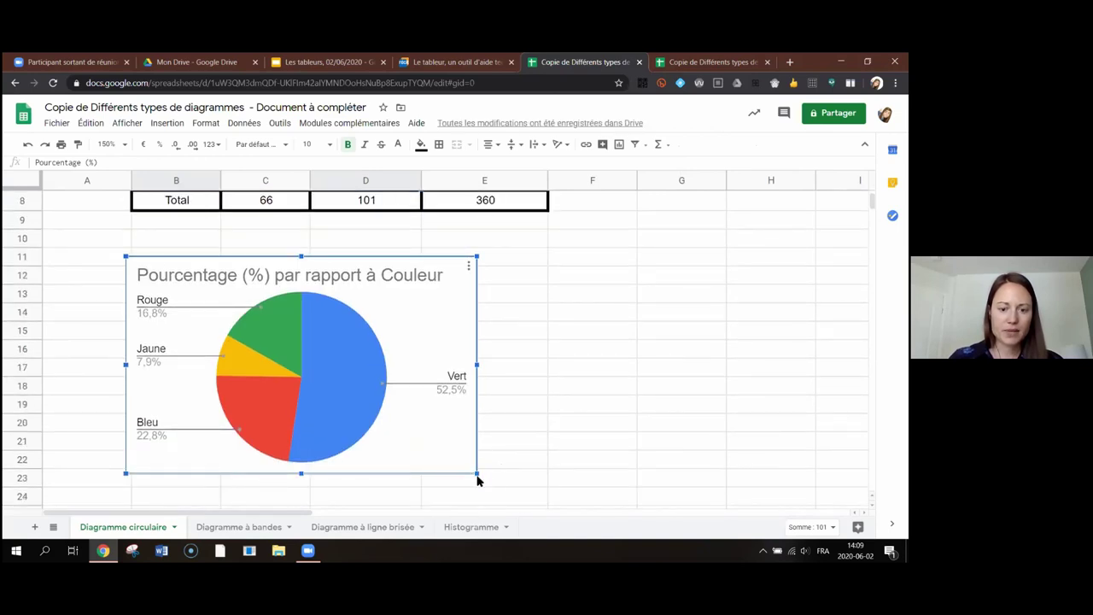
left_click_drag(476, 480, 540, 504)
scroll(628, 426, "up", 1)
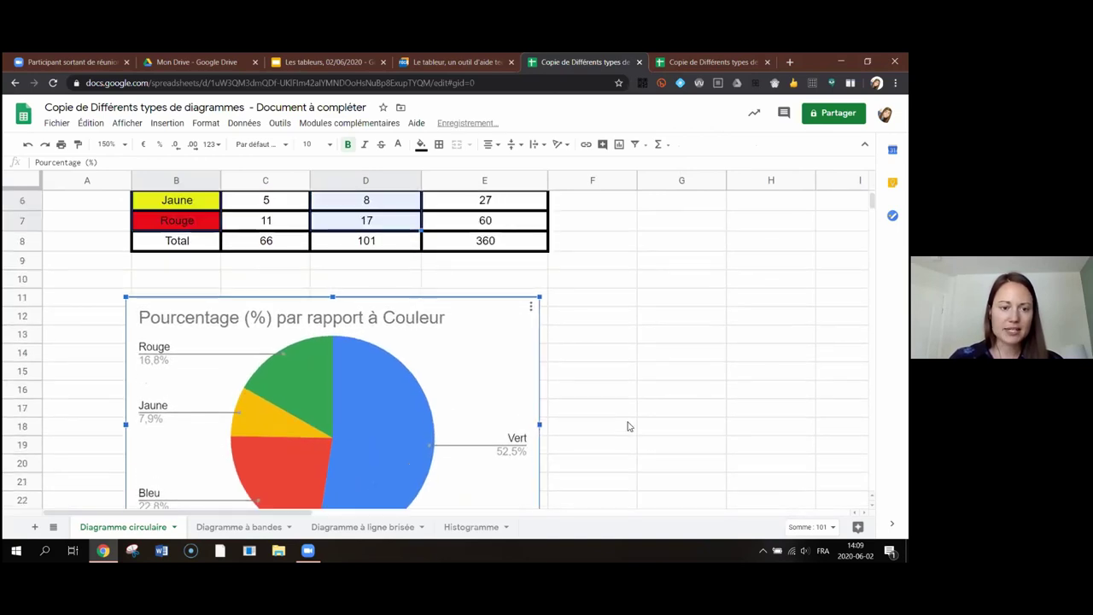
scroll(629, 410, "up", 1)
left_click(636, 375)
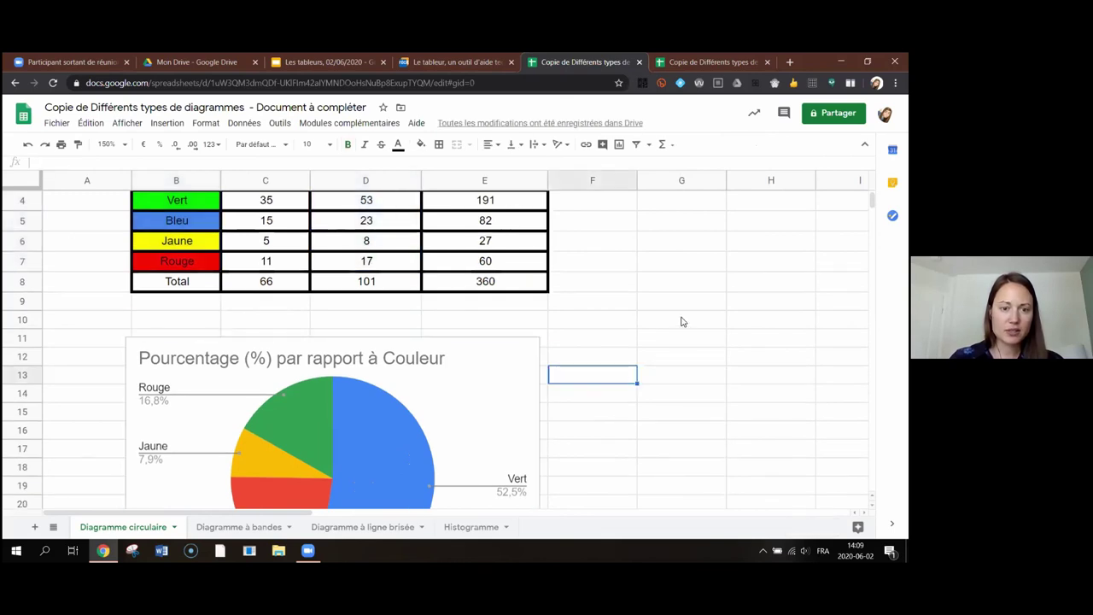
Step: Set the sheet's zoom to 100% so the table and the pie chart fit on screen together
scroll(682, 321, "down", 1)
scroll(681, 321, "up", 1)
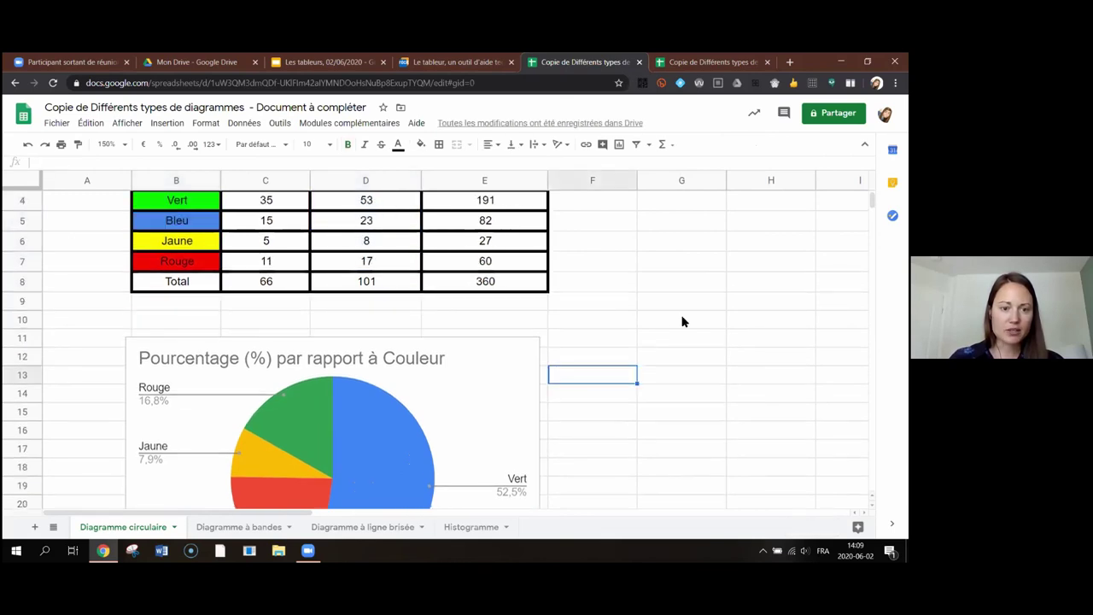
left_click(108, 143)
left_click(111, 221)
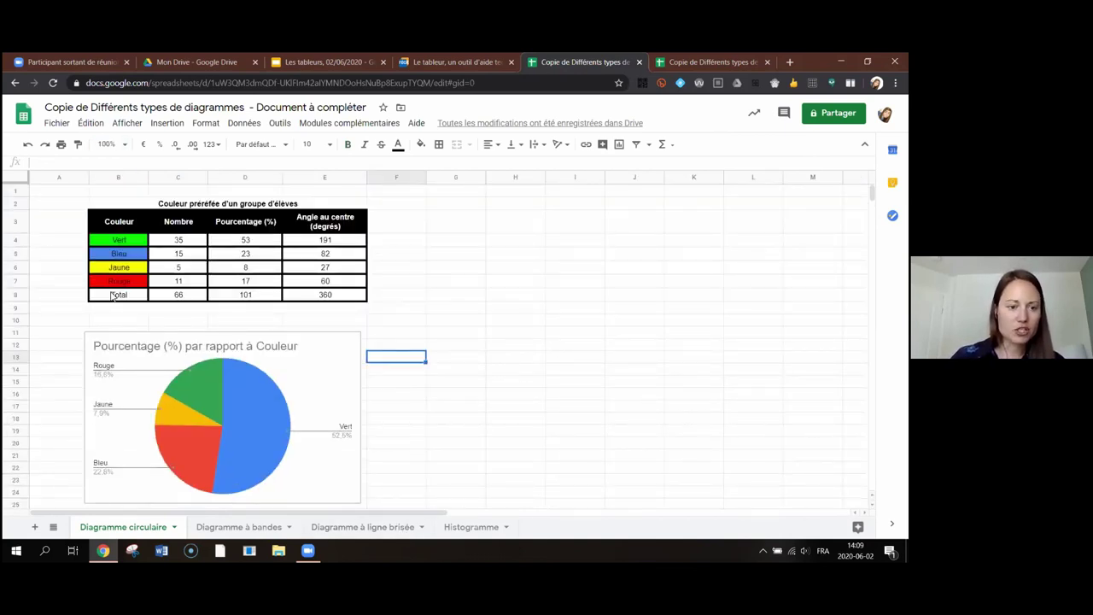
Step: Set the Nombre value for Vert in C4 to 5 and check the updated table and pie chart
left_click(186, 243)
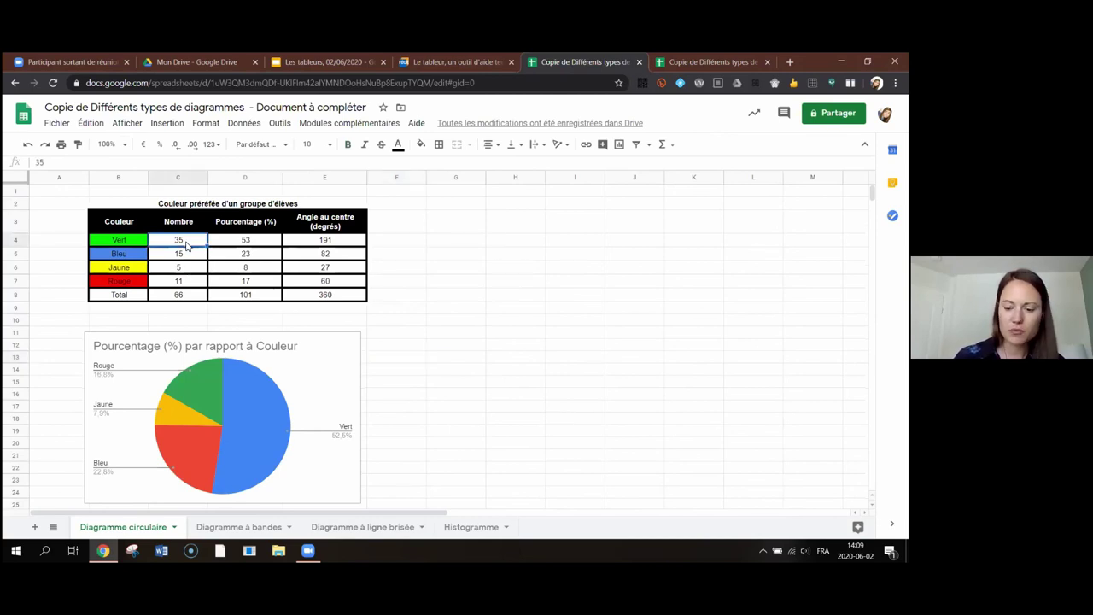
type("5")
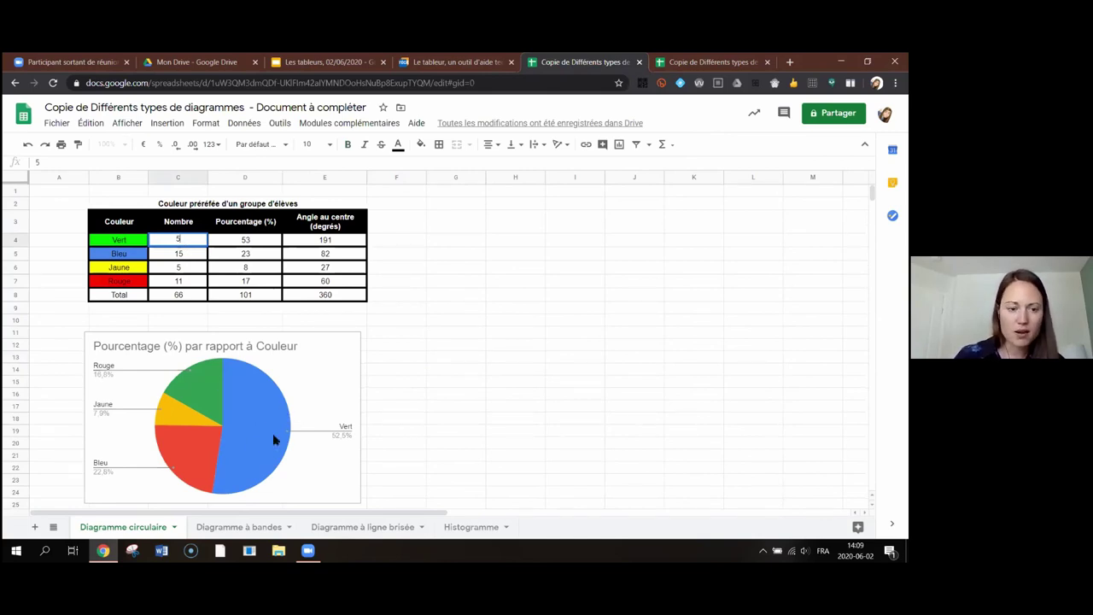
key("Return")
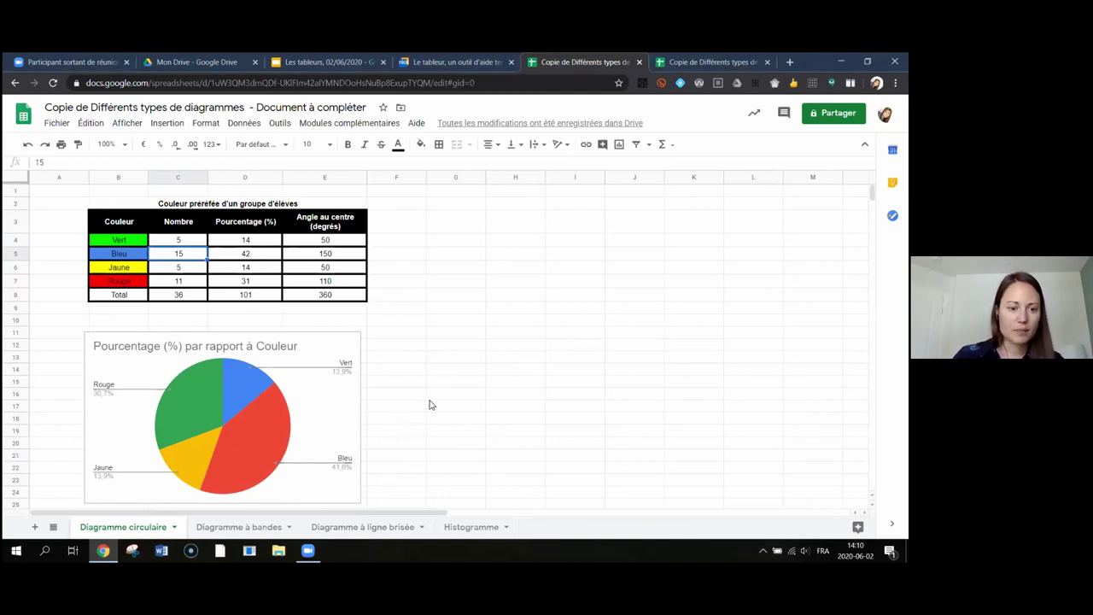
scroll(431, 403, "down", 1)
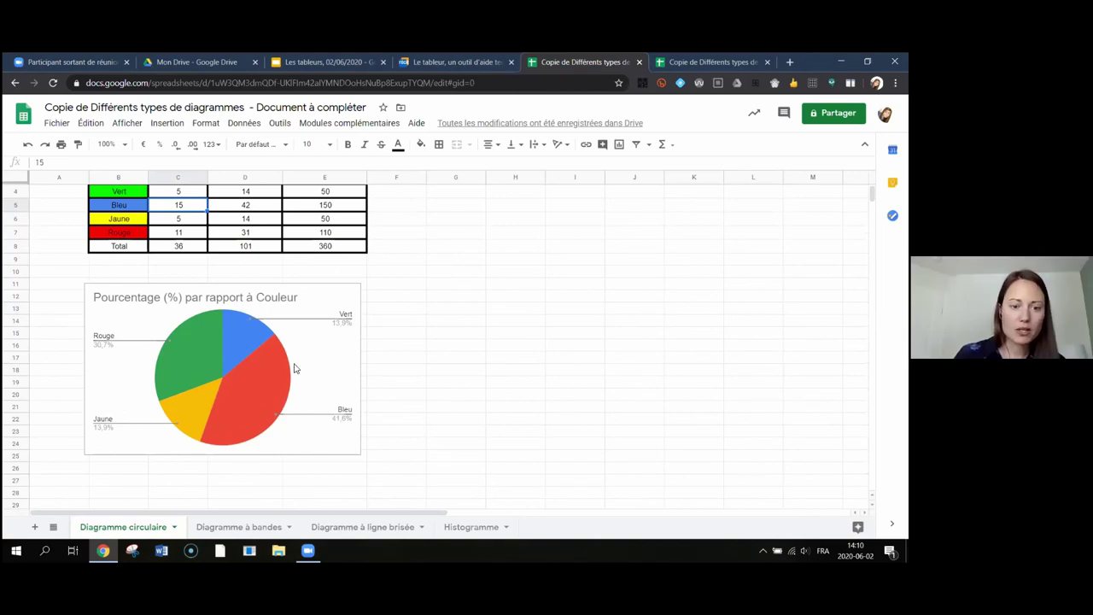
scroll(450, 358, "up", 1)
left_click(450, 356)
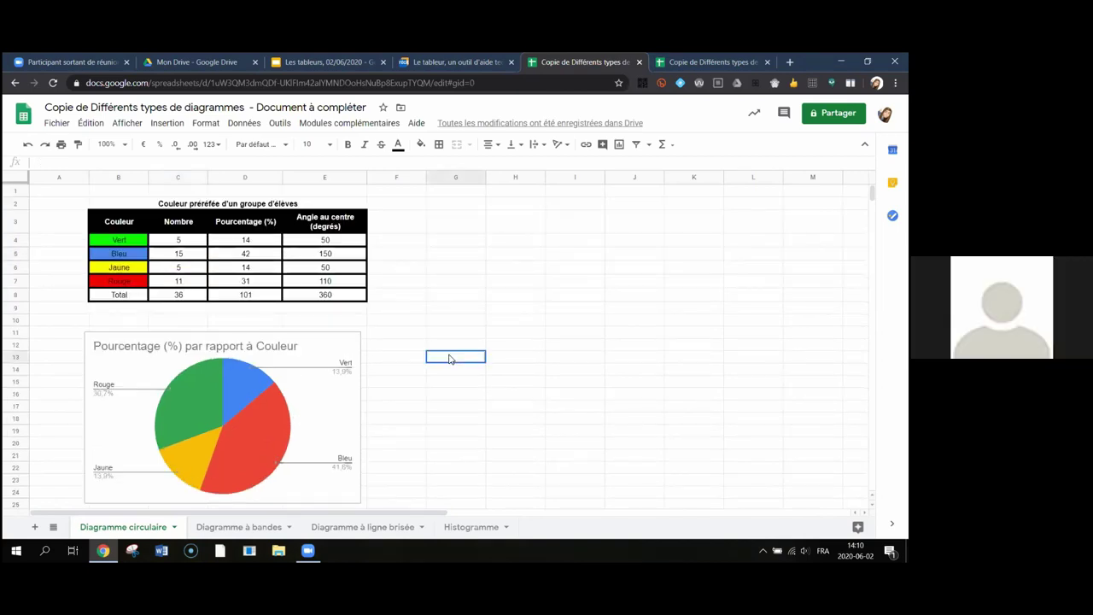
Step: Insert a chart from the Couleur and Pourcentage (%) columns, rows 3 to 7, and look at the available chart types
left_click(328, 404)
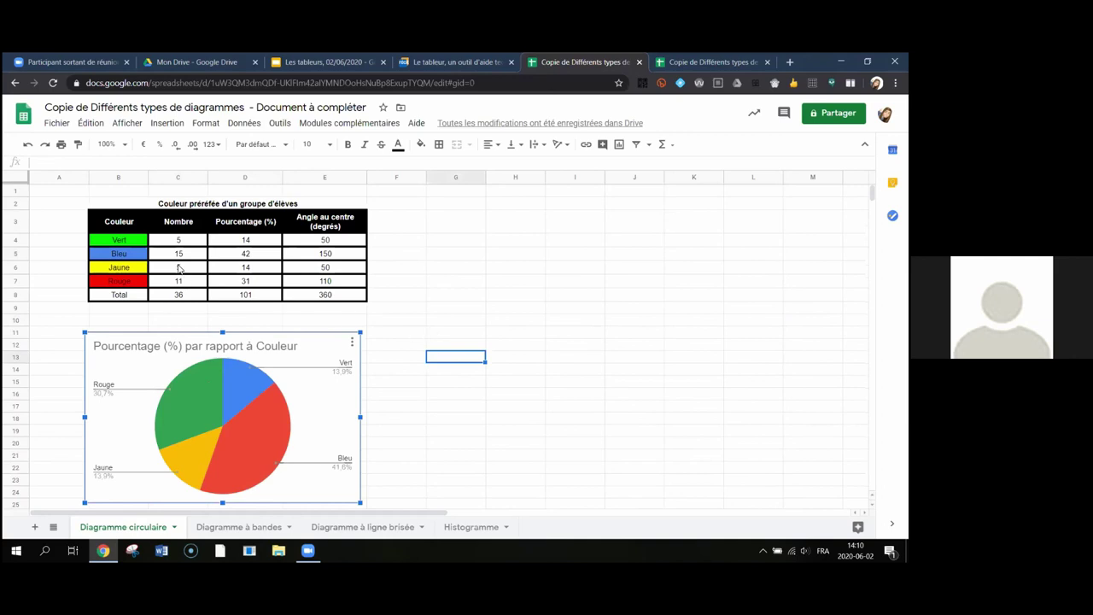
left_click(135, 225)
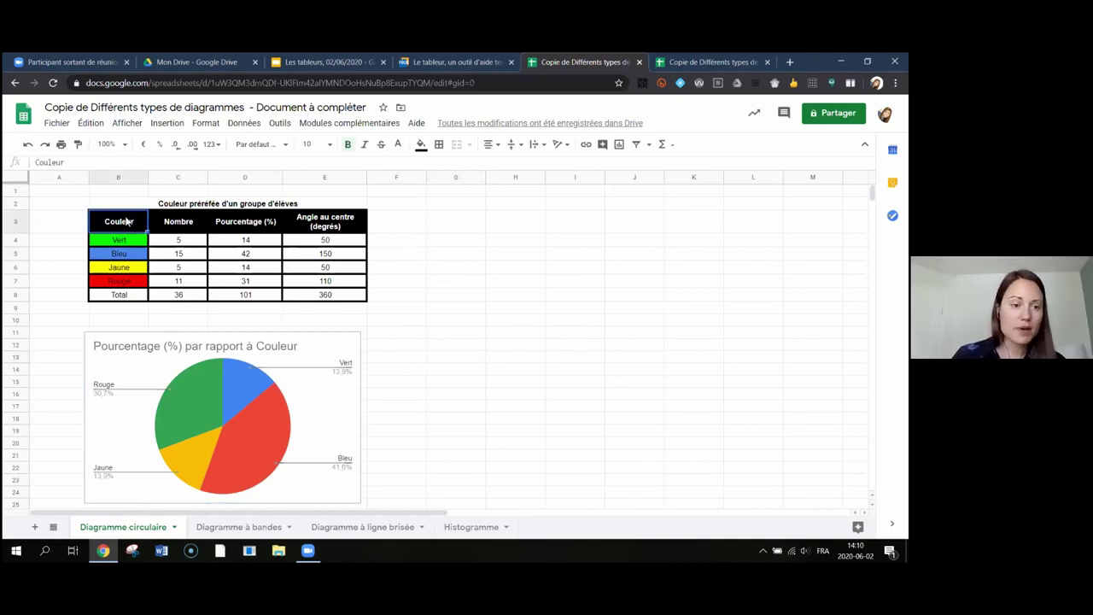
left_click_drag(127, 224, 127, 282)
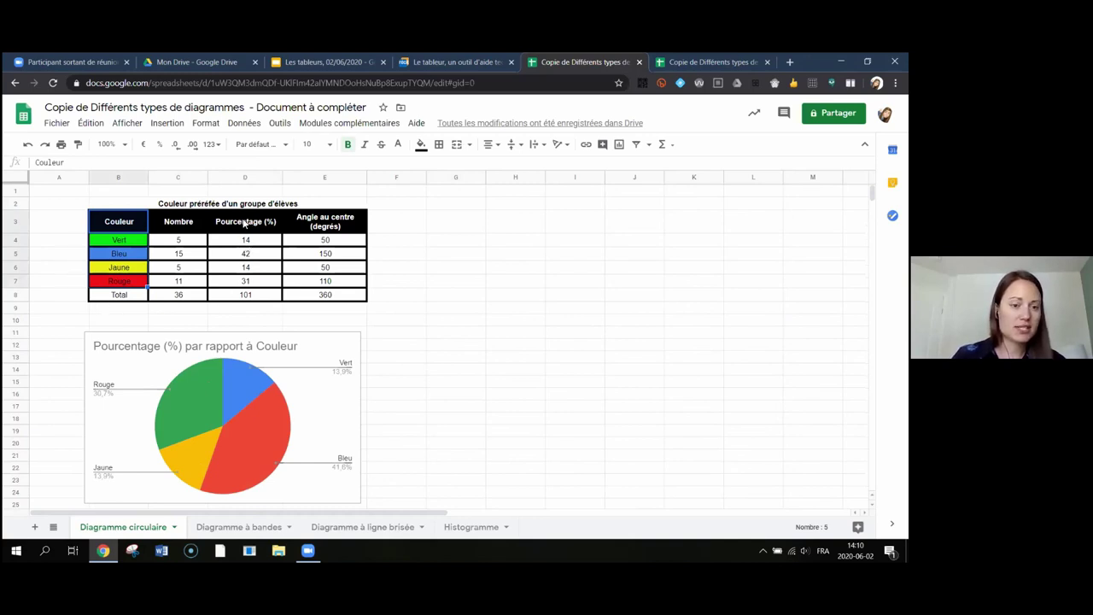
left_click_drag(245, 223, 246, 286)
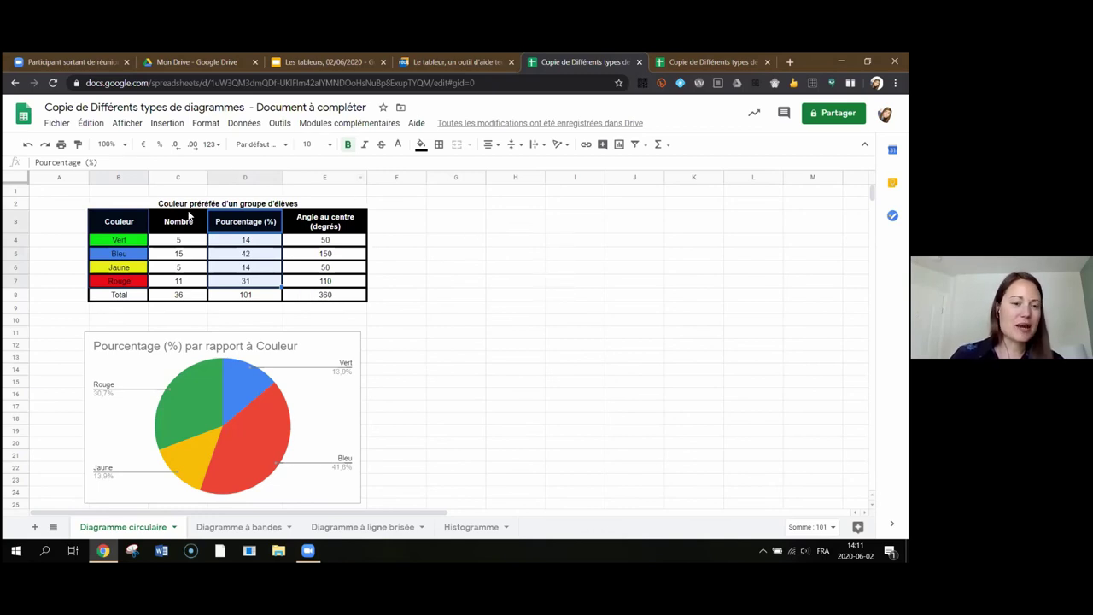
left_click(170, 124)
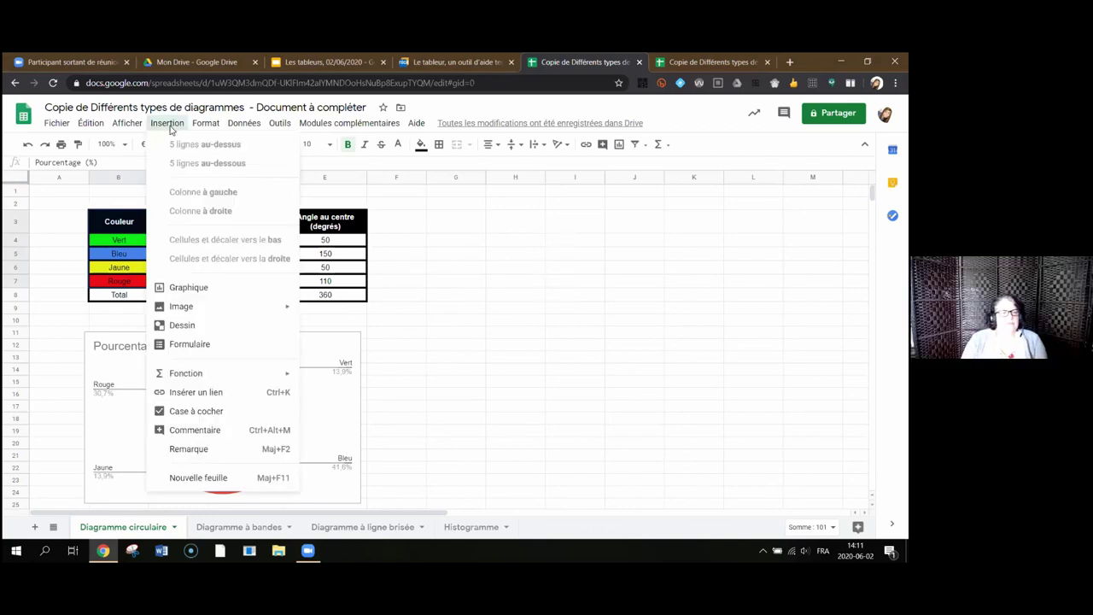
left_click(188, 288)
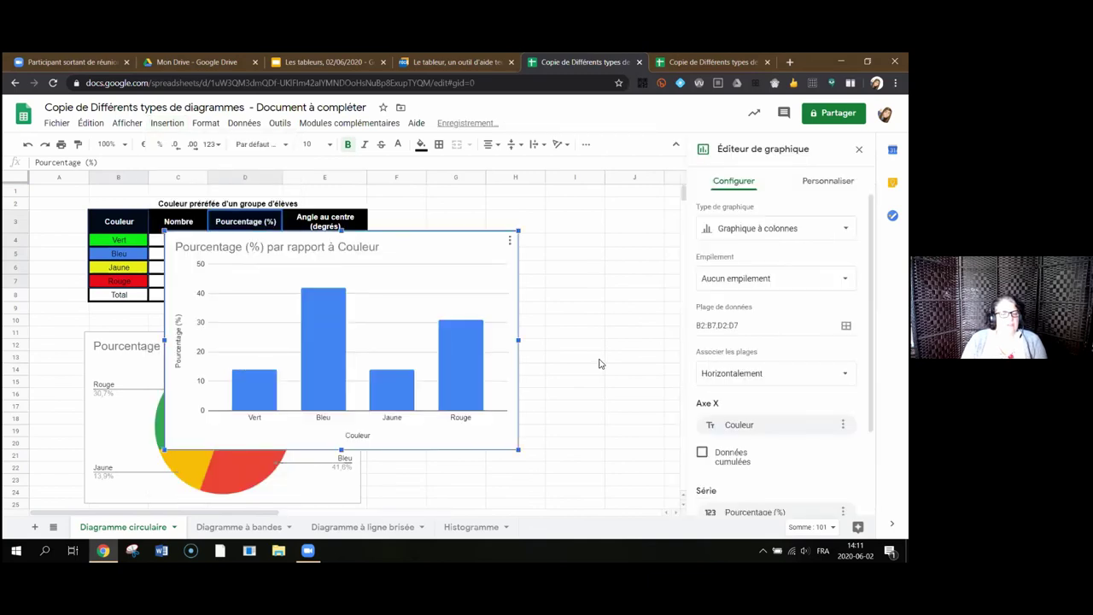
left_click(773, 228)
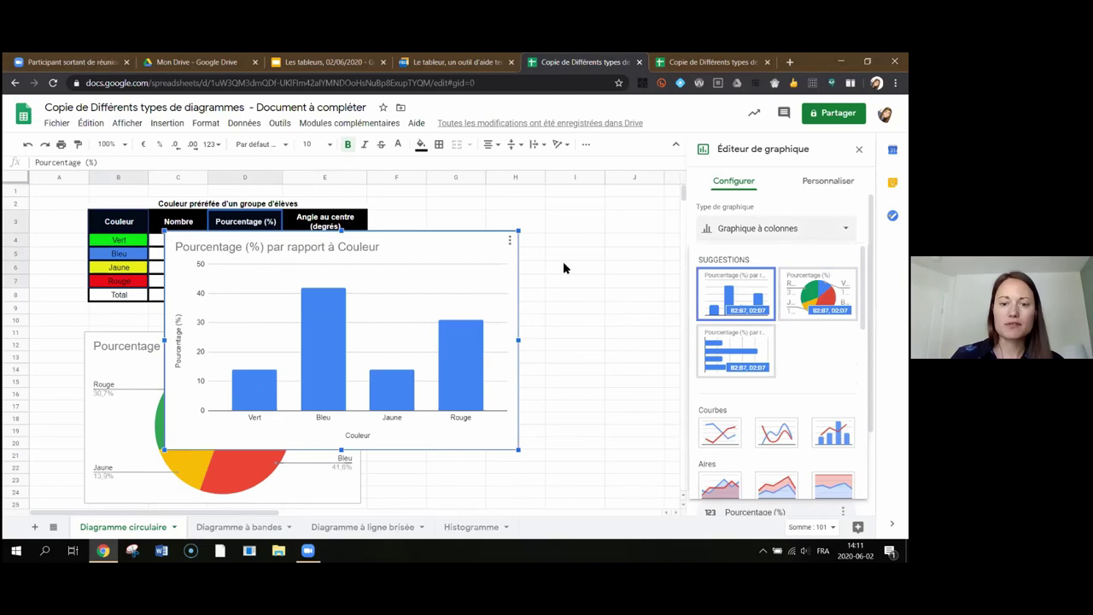
left_click(604, 245)
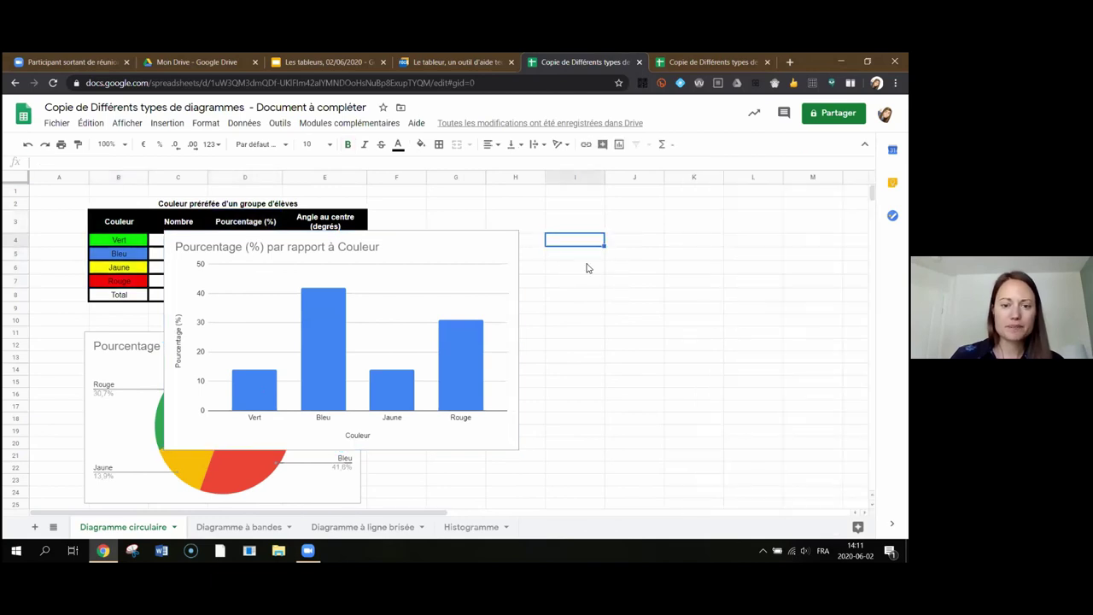
Step: Delete the new column chart that covers the table
left_click(513, 242)
left_click(510, 241)
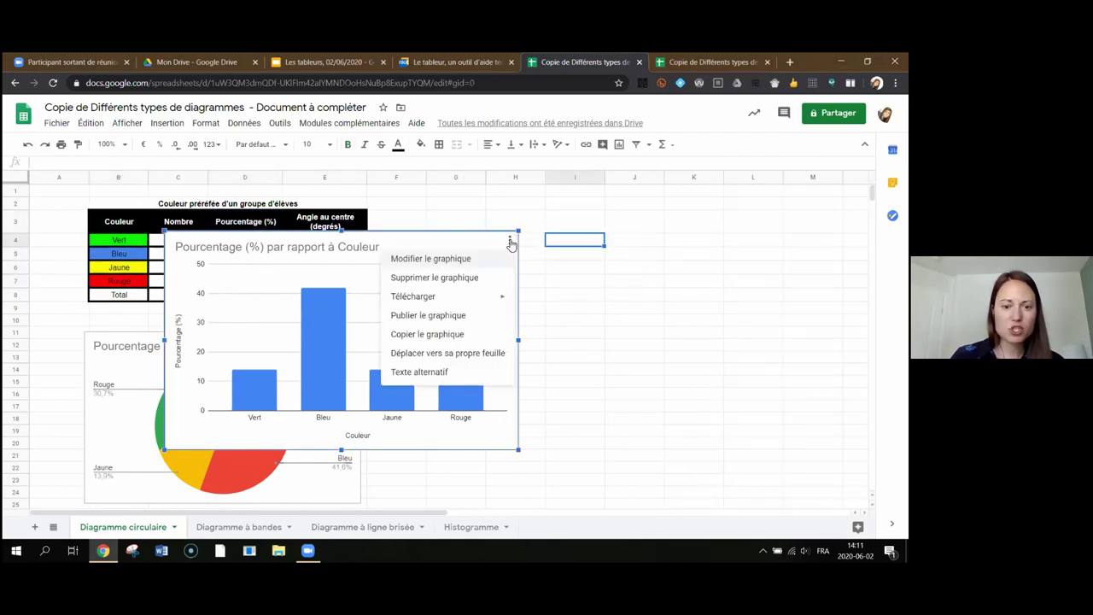
left_click(483, 284)
left_click(593, 311)
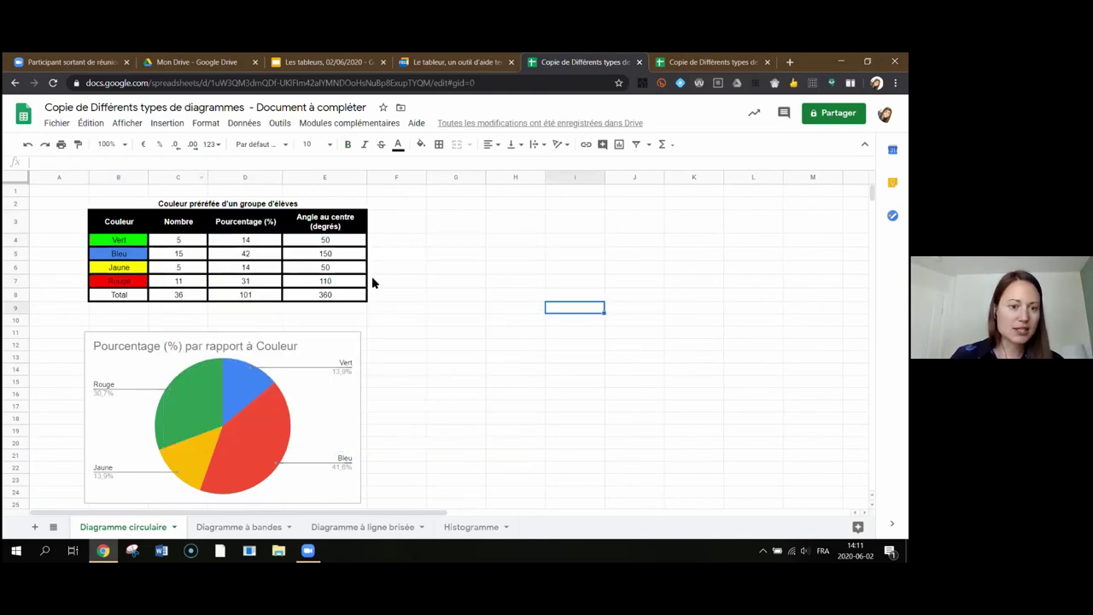
Step: Insert an empty chart and set its first data range to the Couleur cells B3:B7
left_click(167, 123)
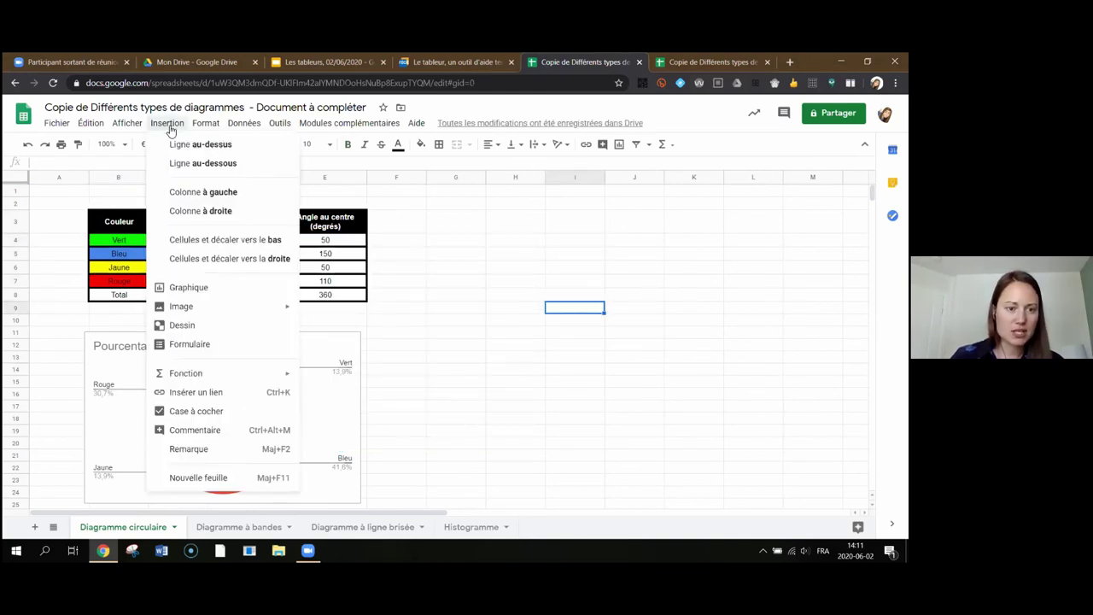
left_click(185, 288)
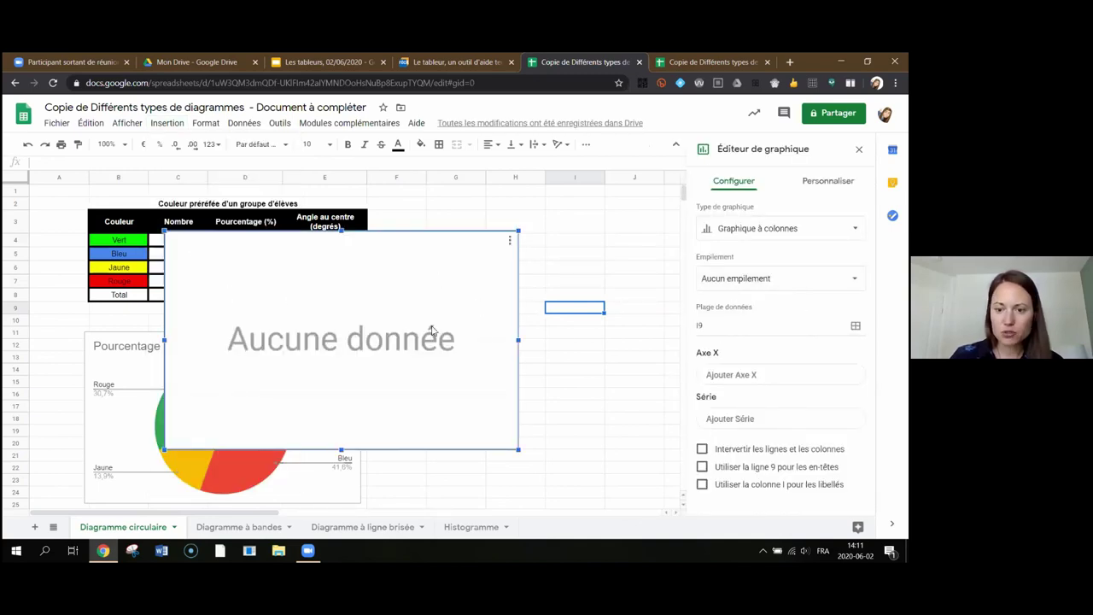
left_click(709, 325)
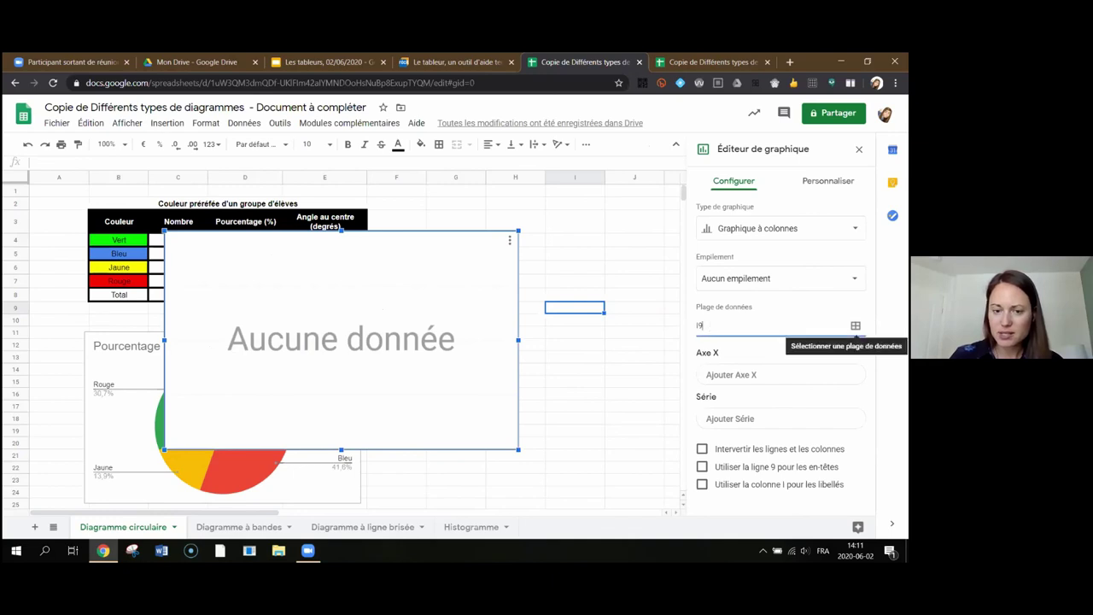
left_click(856, 326)
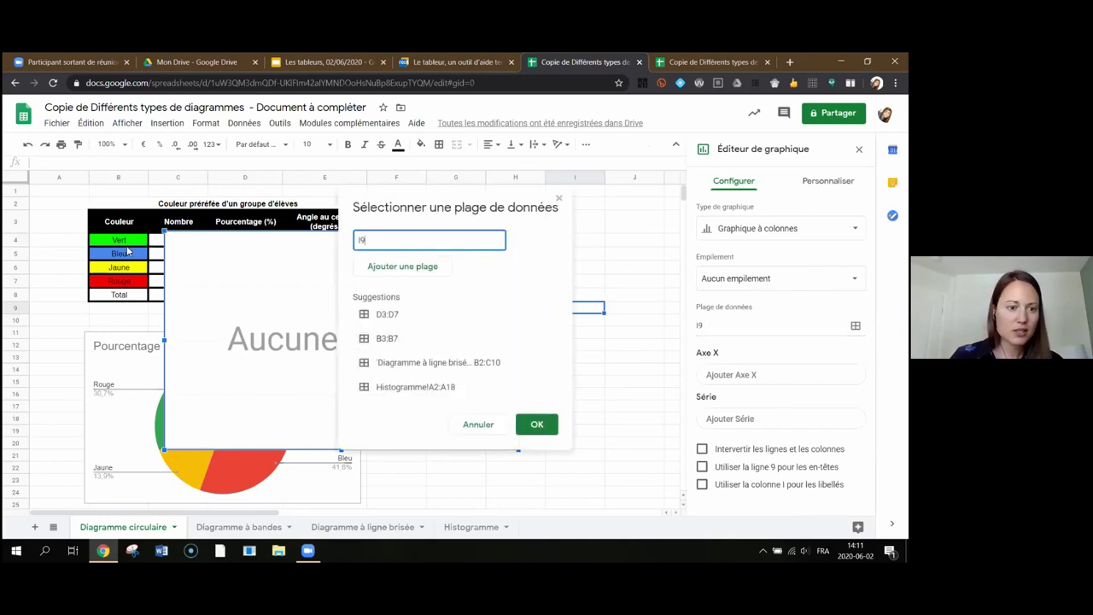
left_click_drag(118, 224, 123, 286)
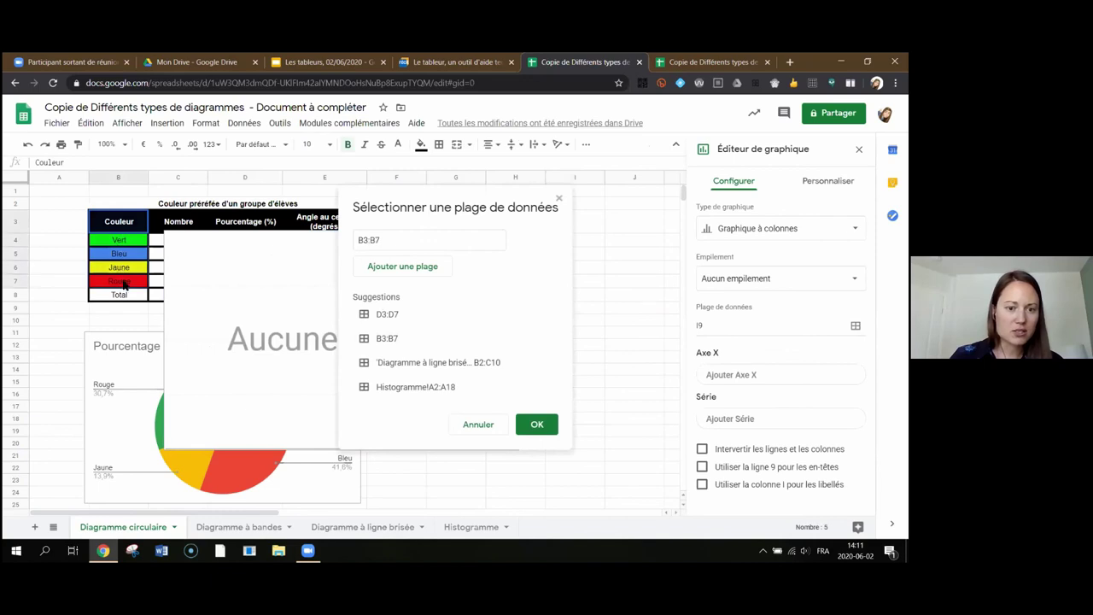
Step: Move the empty chart off the Pourcentage (%) column and add D3:D7 as its second data range
left_click(392, 267)
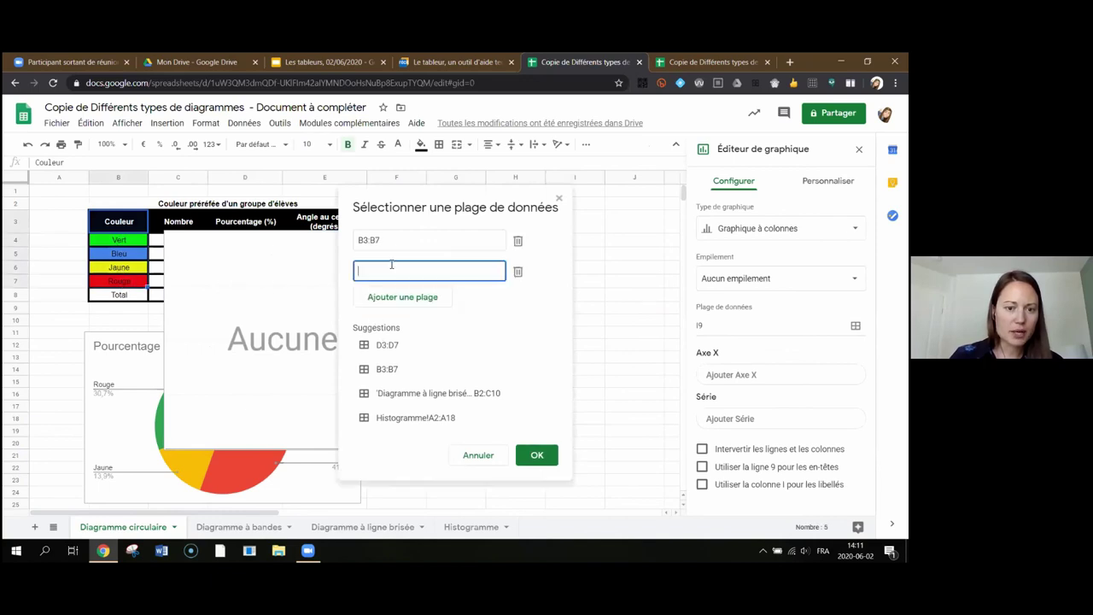
left_click(216, 250)
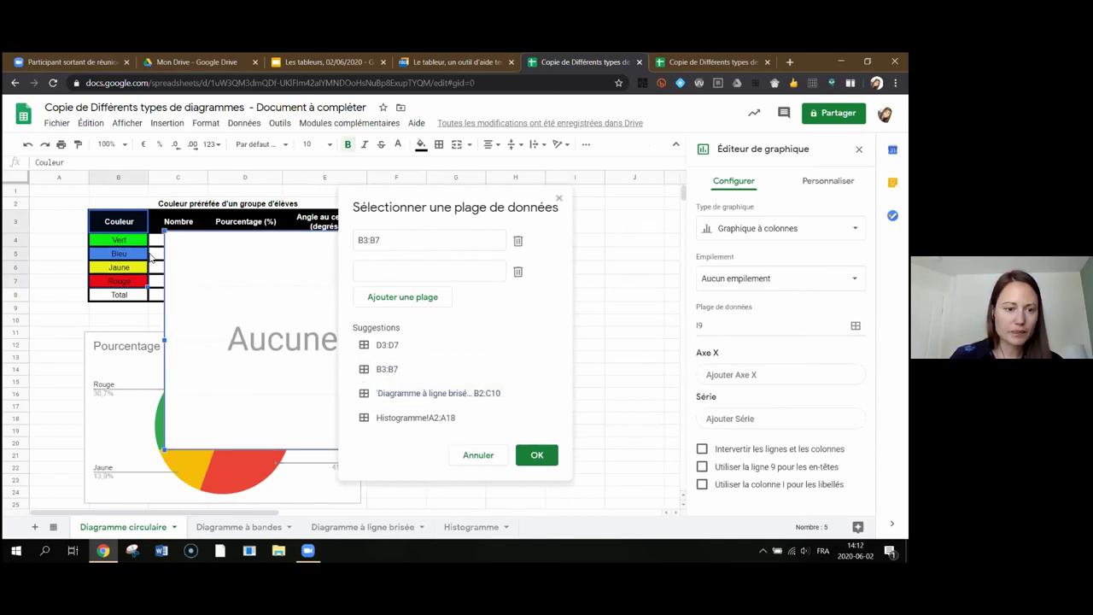
left_click_drag(220, 293, 253, 419)
scroll(254, 410, "down", 2)
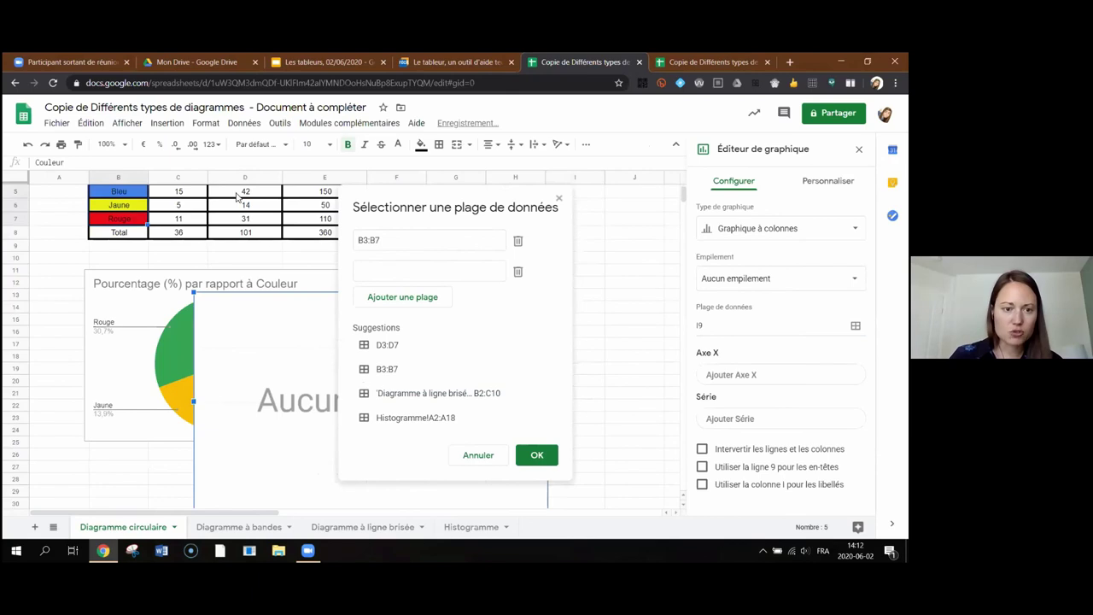
scroll(238, 196, "up", 2)
left_click_drag(245, 209, 245, 270)
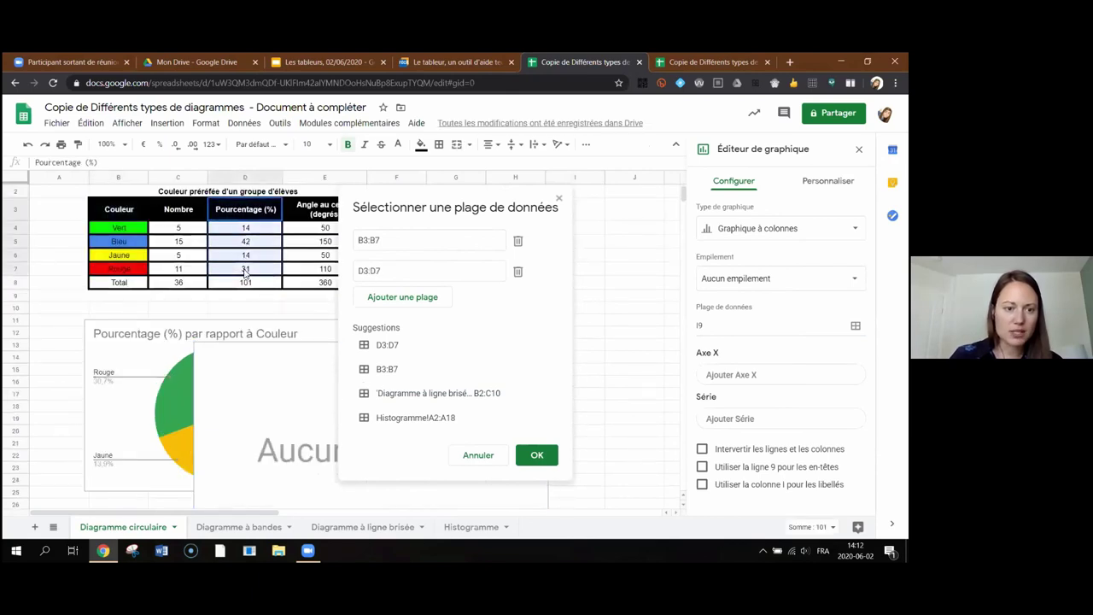
left_click(537, 456)
Step: Change the new column chart to a pie chart (Graphique à secteurs)
scroll(597, 386, "down", 1)
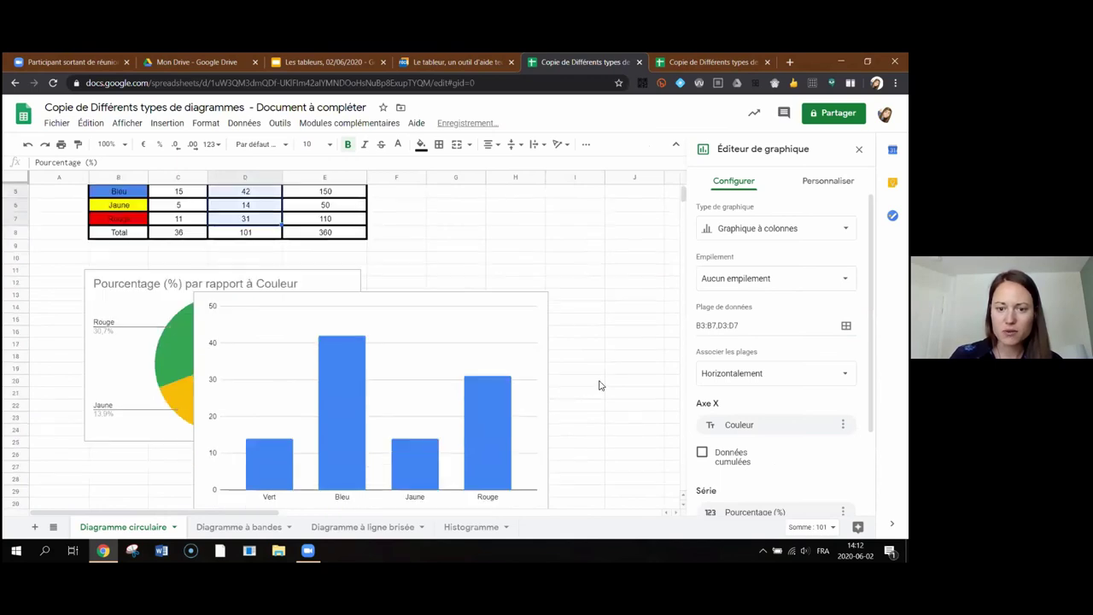
left_click(736, 226)
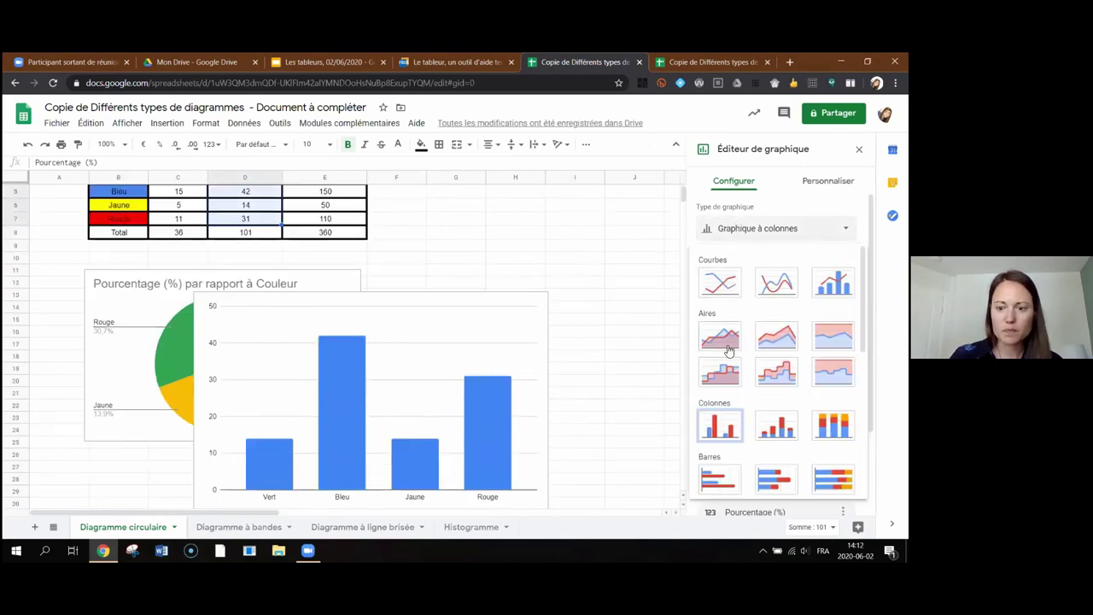
scroll(726, 352, "down", 2)
left_click(722, 419)
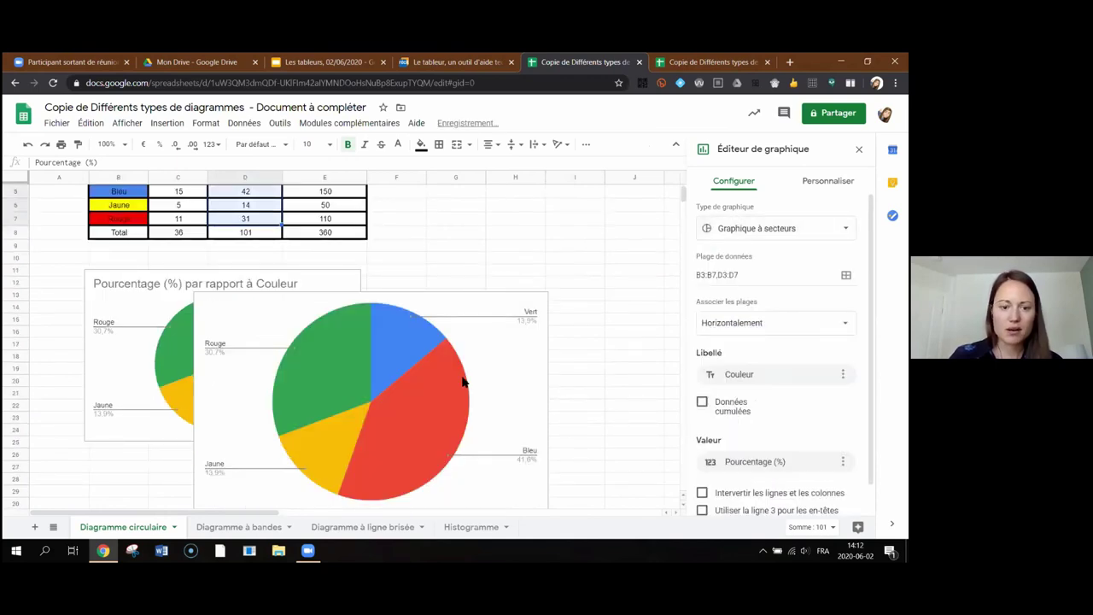
Step: Delete the duplicate pie chart that overlaps the original one below the table
left_click(528, 322)
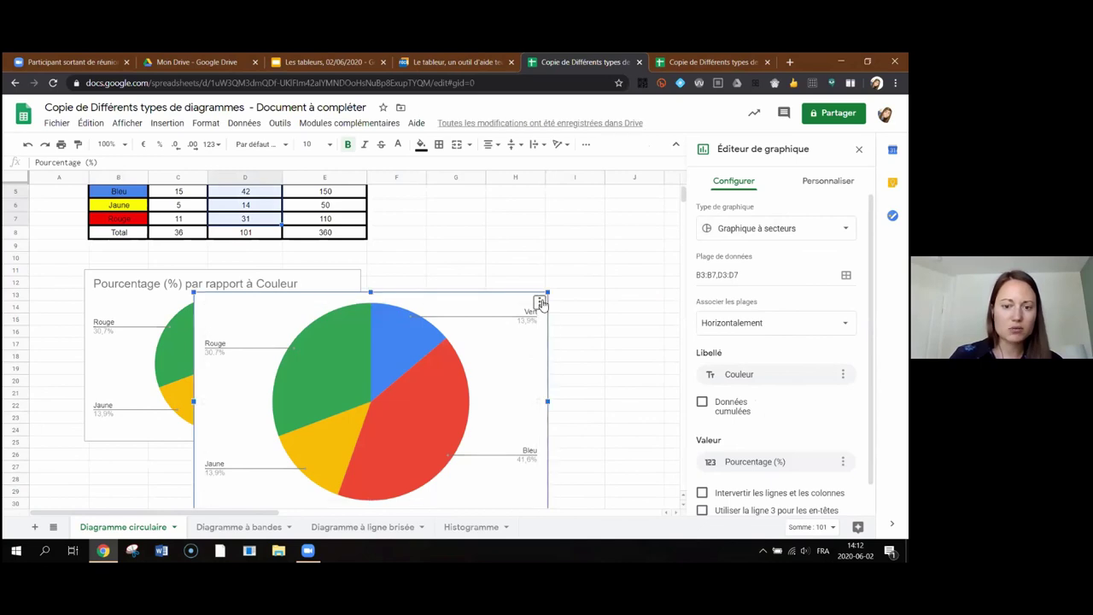
left_click(540, 302)
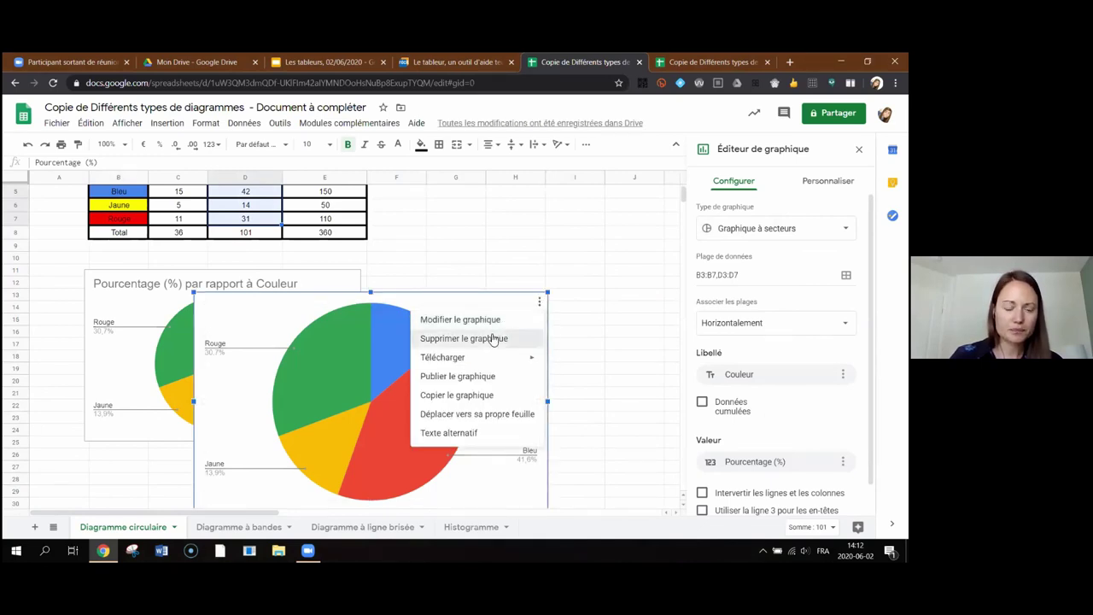
left_click(495, 338)
scroll(384, 325, "up", 2)
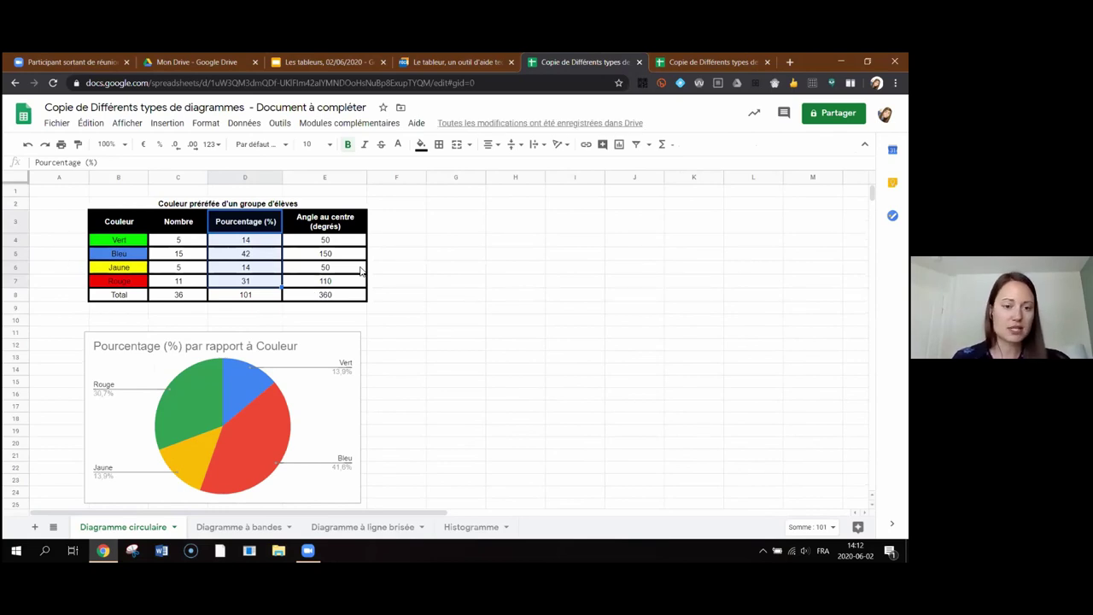
left_click(452, 286)
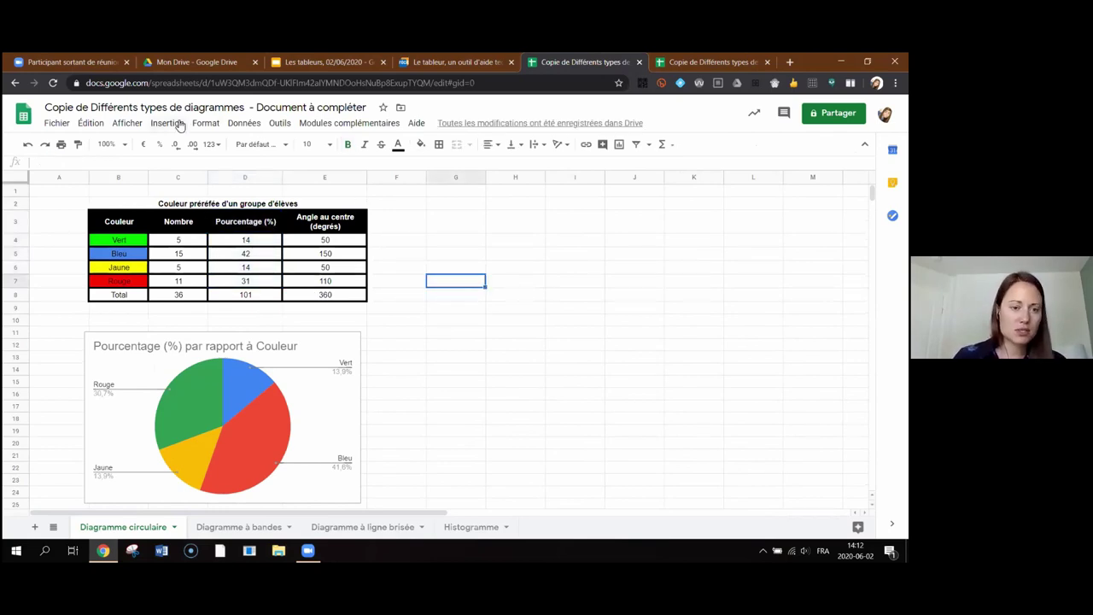
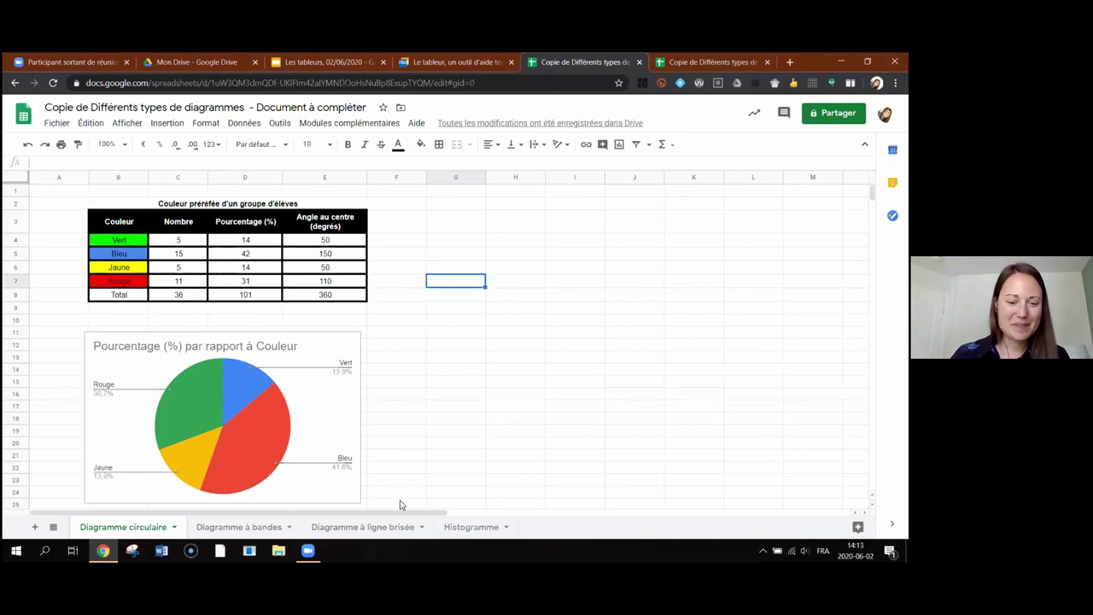
Step: Set the sheet's zoom to 125% and bring the whole pie chart into view
scroll(471, 395, "down", 1)
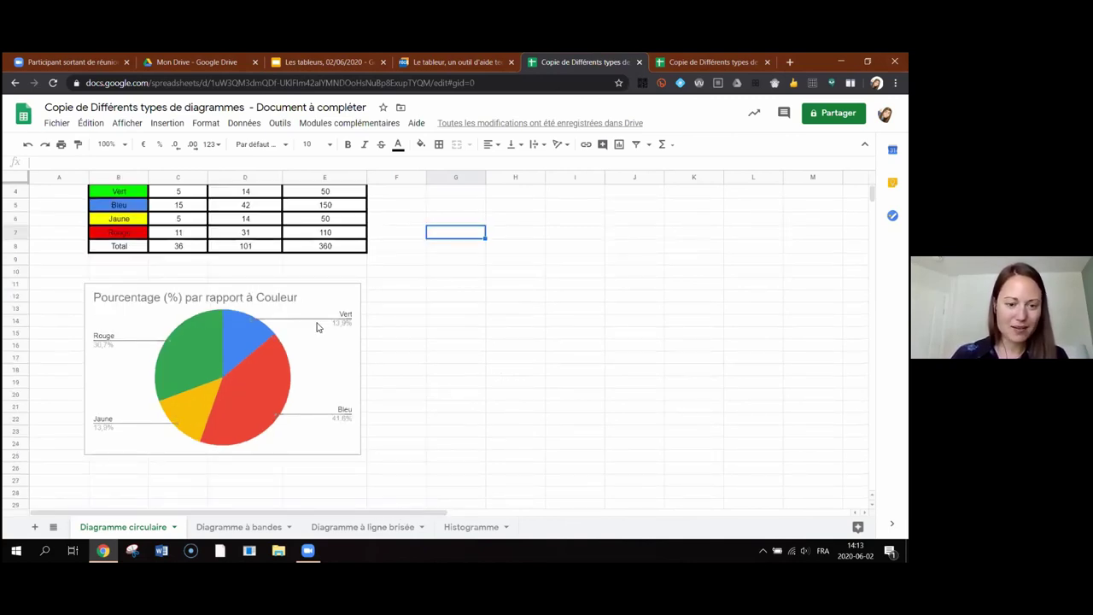
left_click(124, 145)
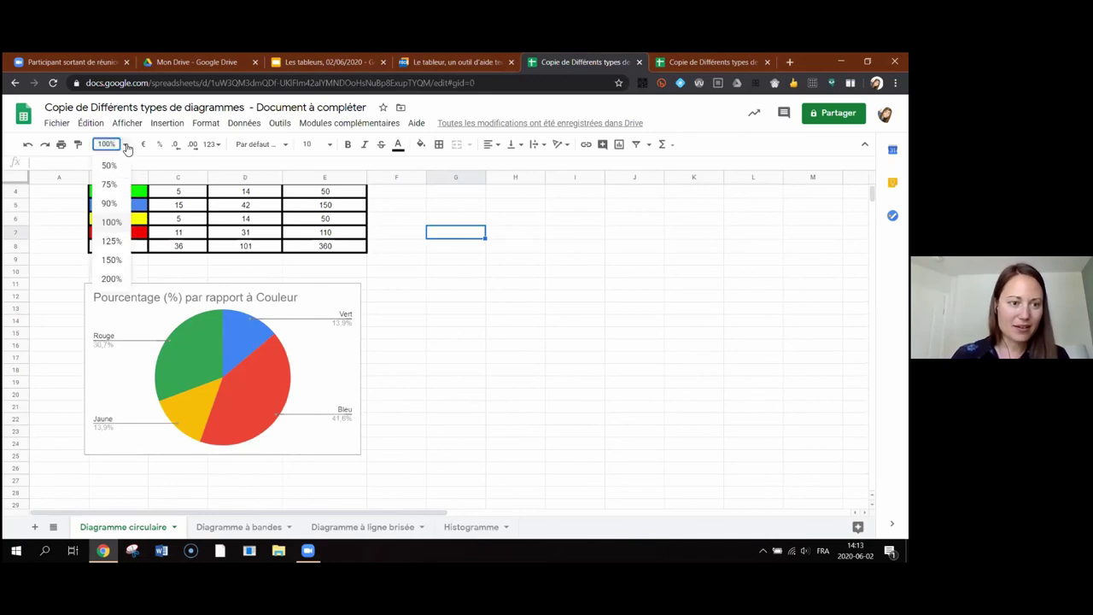
left_click(112, 242)
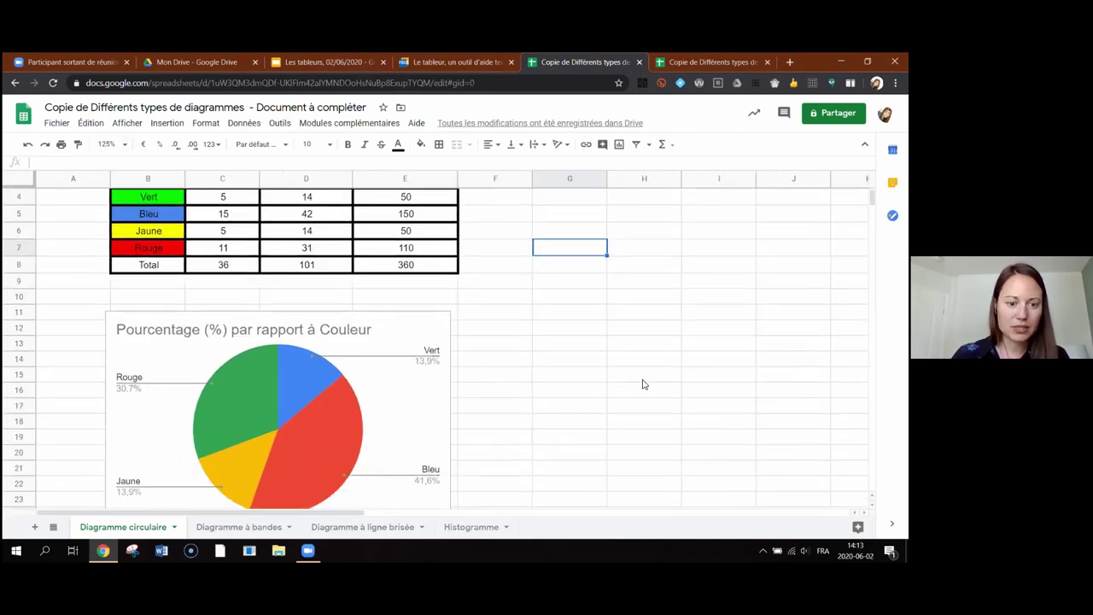
scroll(641, 375, "down", 1)
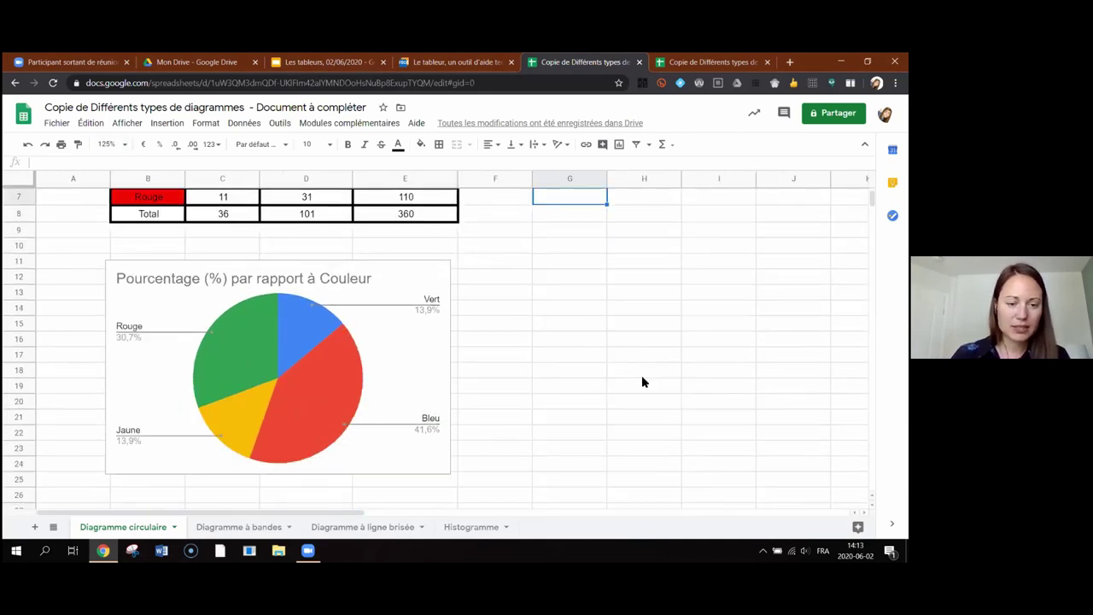
Step: Open the pie chart's title for editing, select its whole text, and leave the chart editor
left_click(268, 282)
double_click(283, 283)
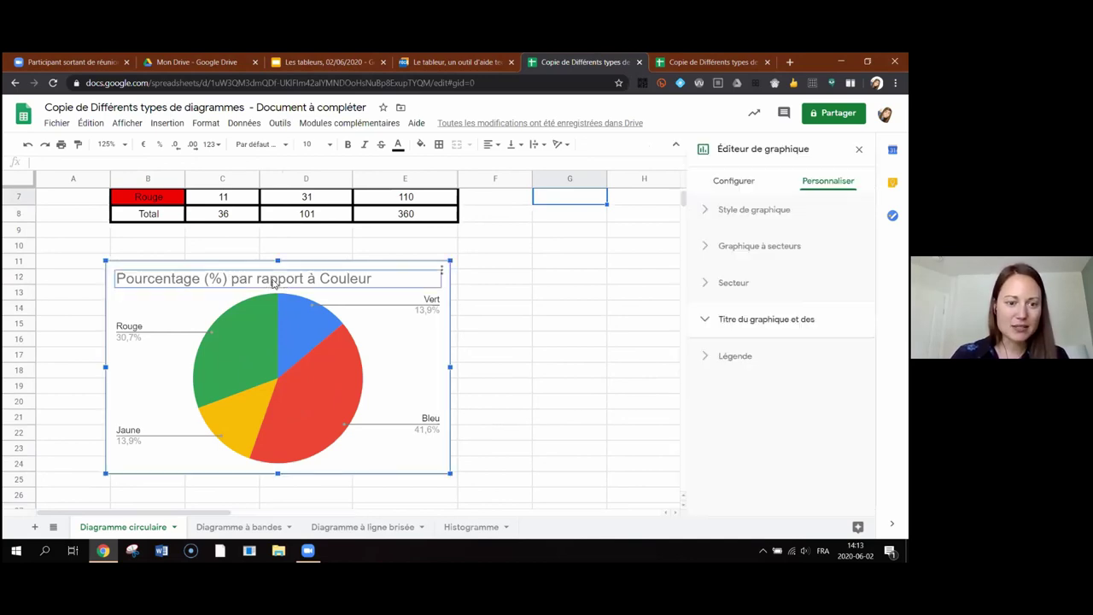
left_click(370, 283)
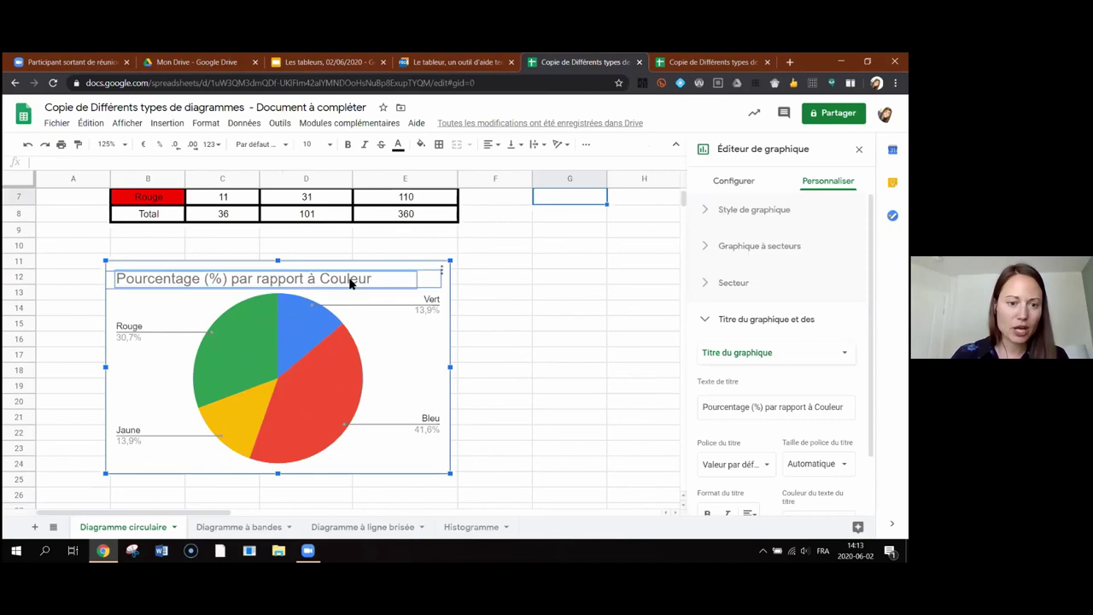
triple_click(342, 279)
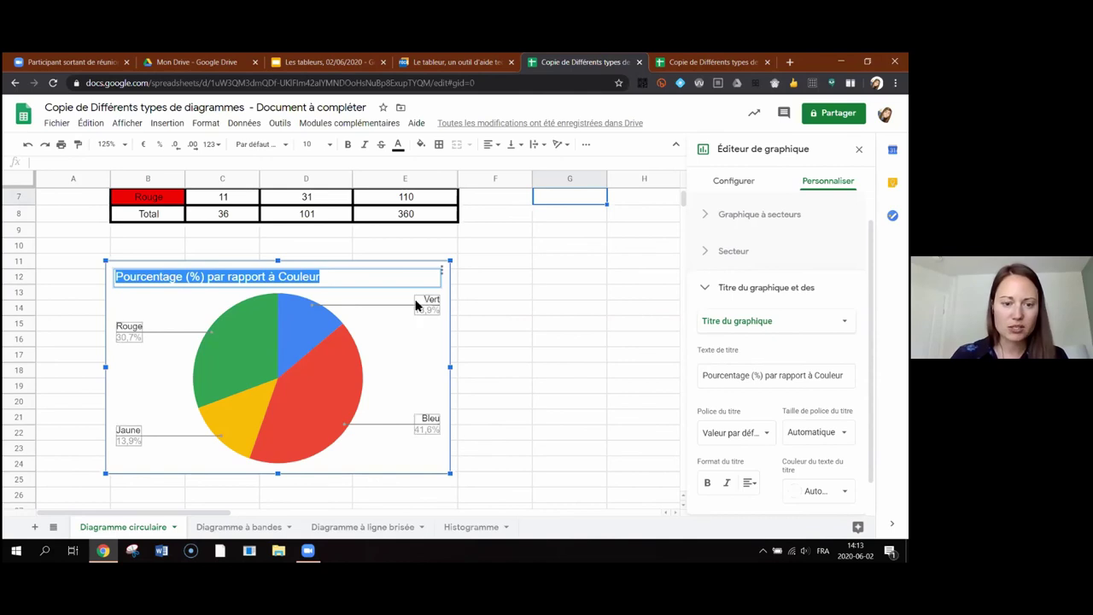
left_click(530, 282)
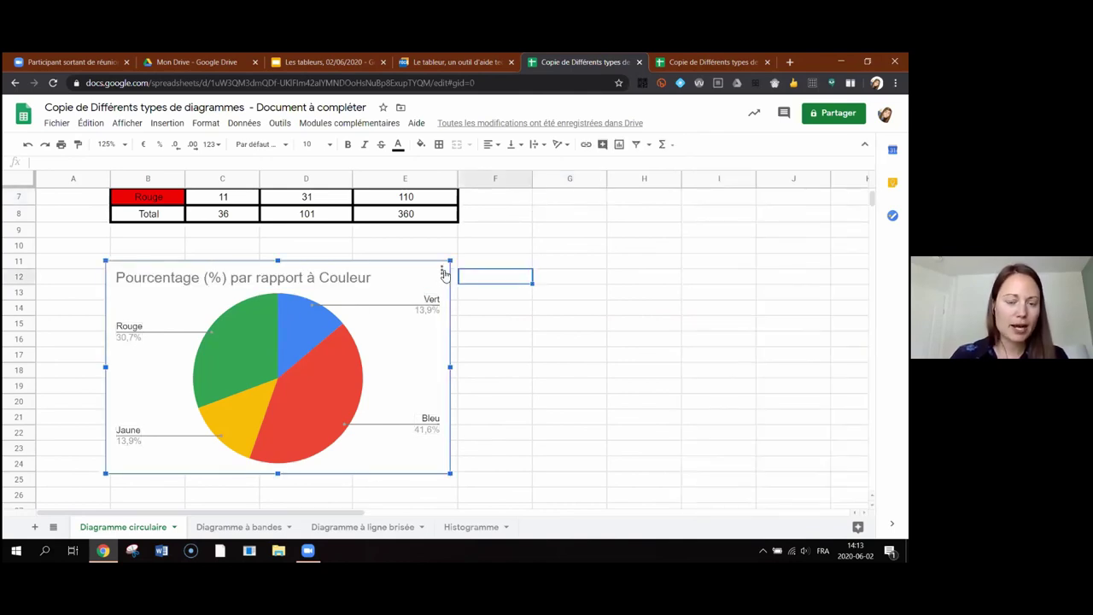
Step: Reopen the pie chart for editing and examine its setup, including chart type, data range, label and value series
left_click(442, 271)
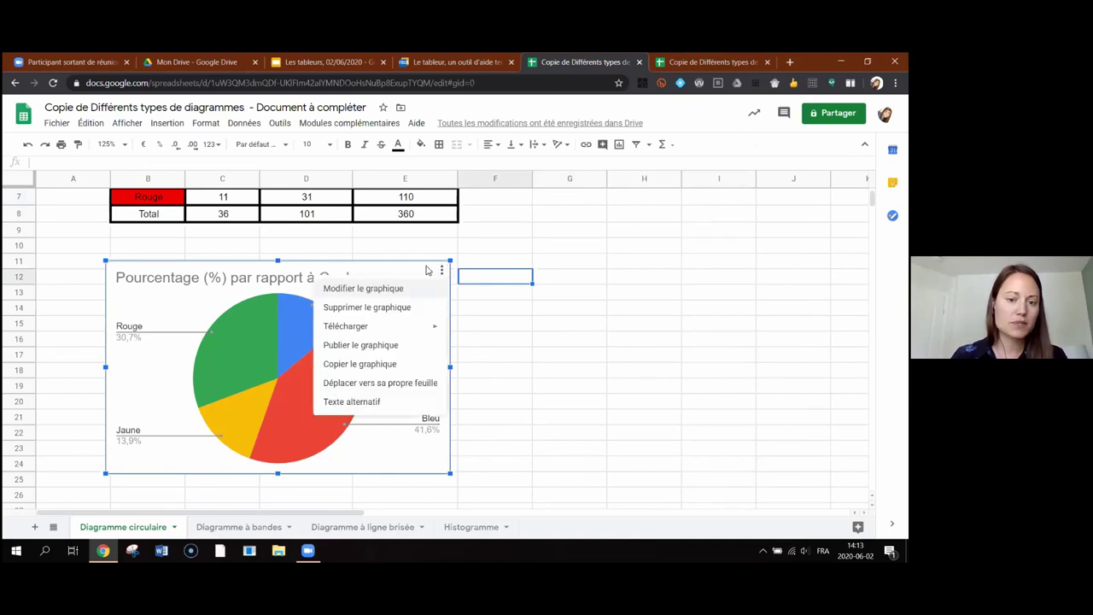
left_click(364, 290)
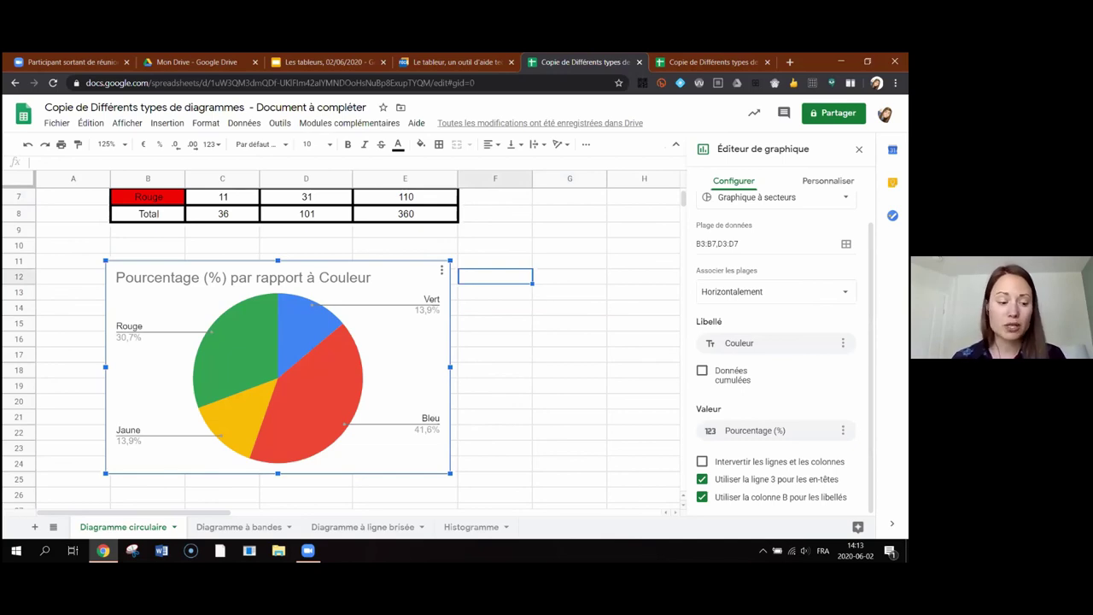
scroll(782, 354, "up", 1)
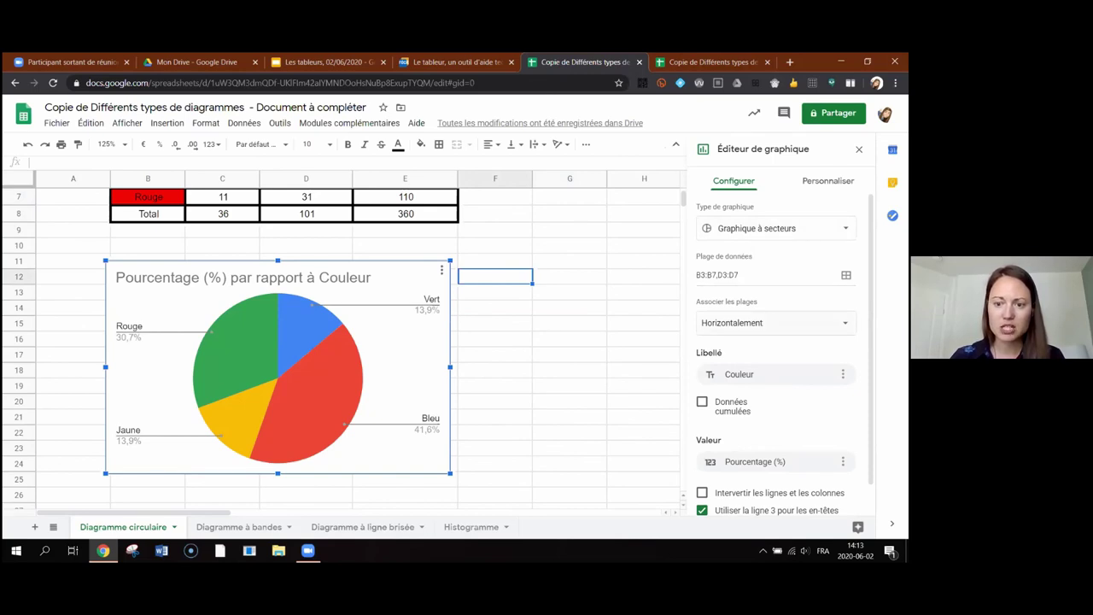
scroll(781, 355, "down", 1)
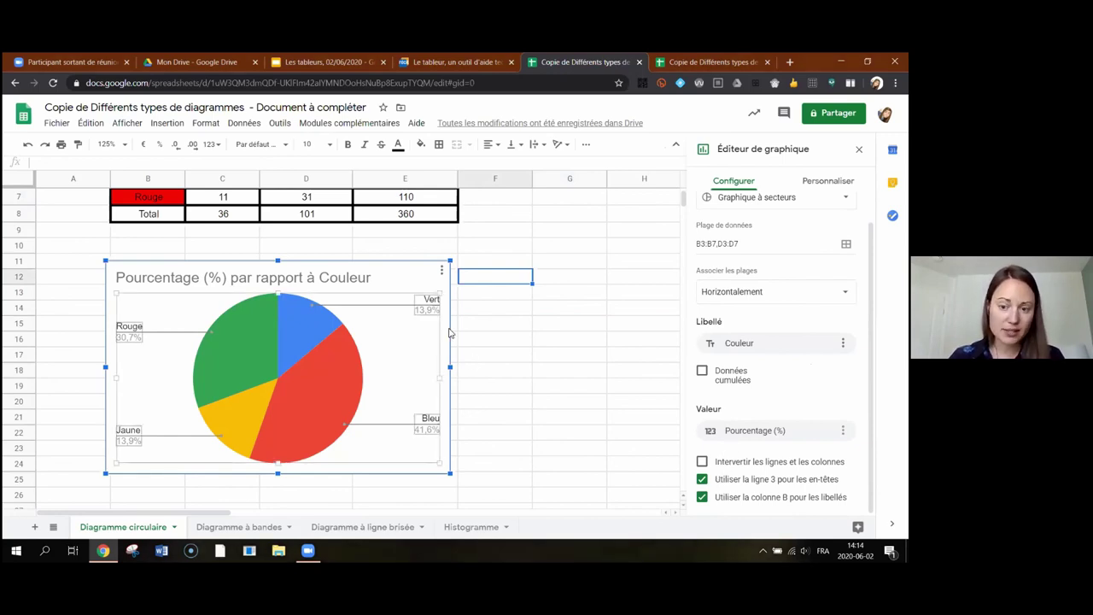
left_click(843, 431)
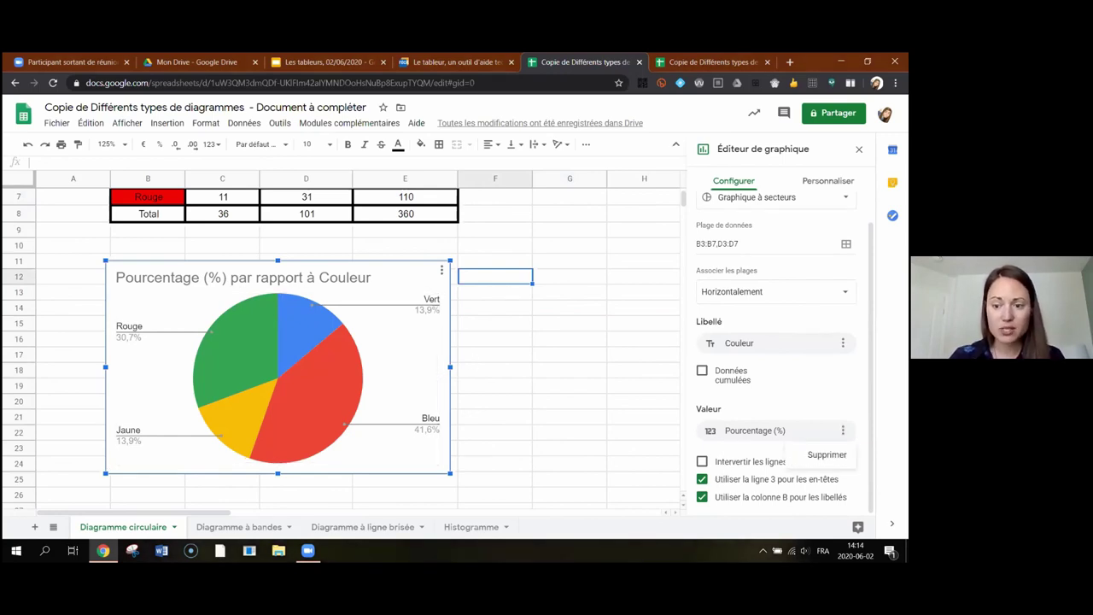
left_click(755, 430)
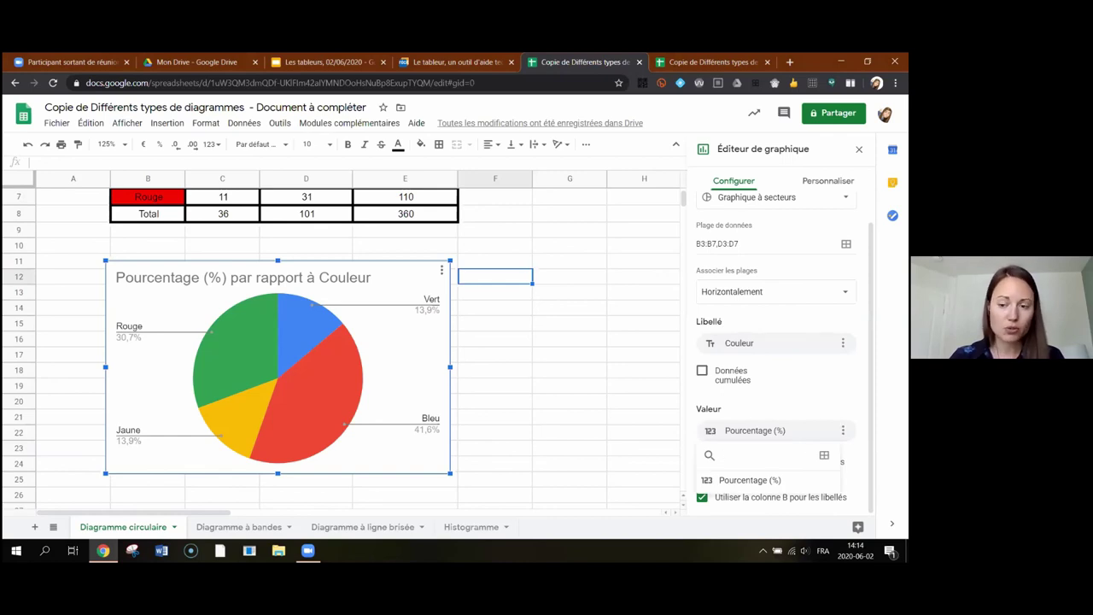
key("Escape")
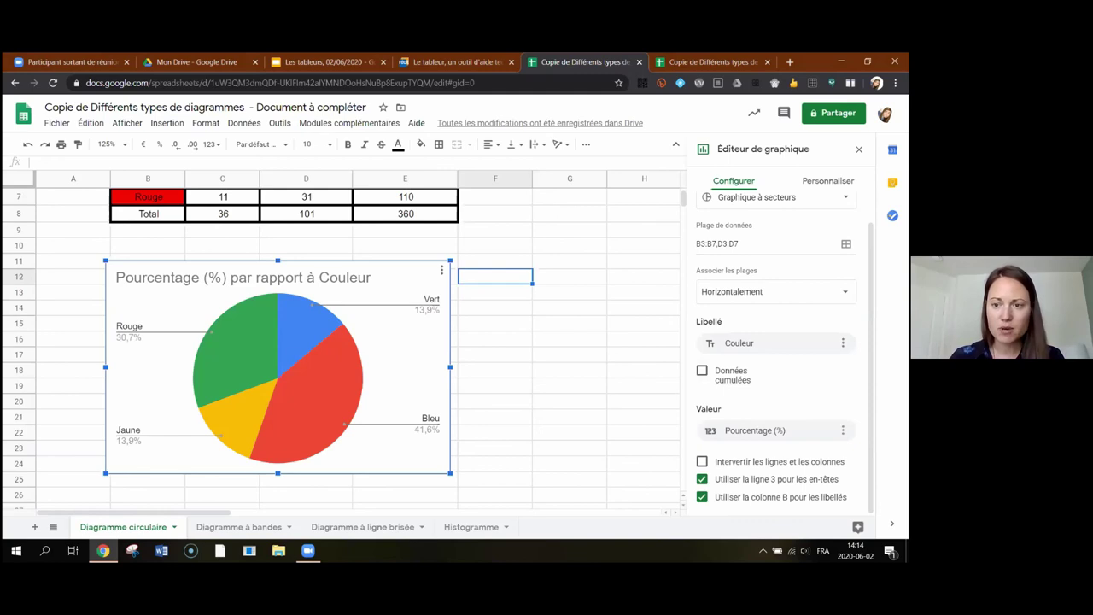
scroll(769, 385, "up", 1)
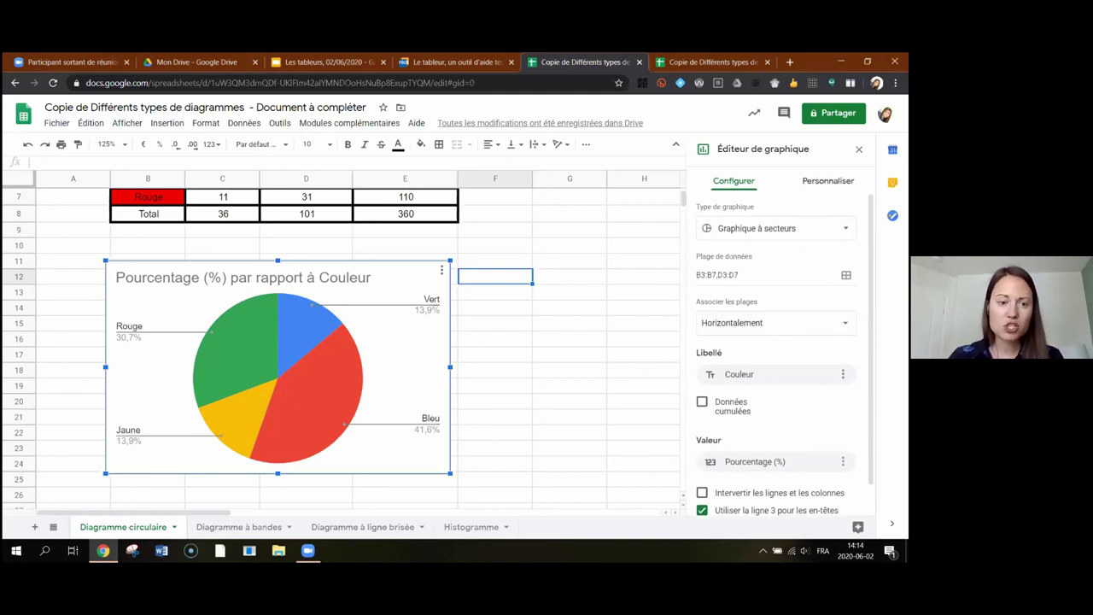
Step: Try the 3D style on the pie chart and switch it back off
left_click(827, 181)
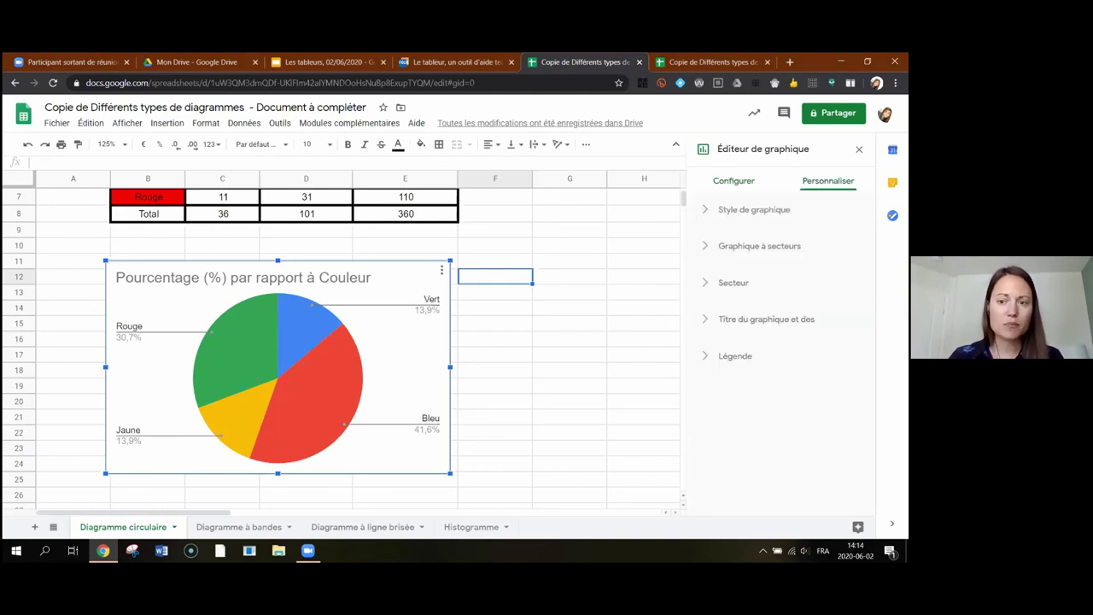
left_click(709, 211)
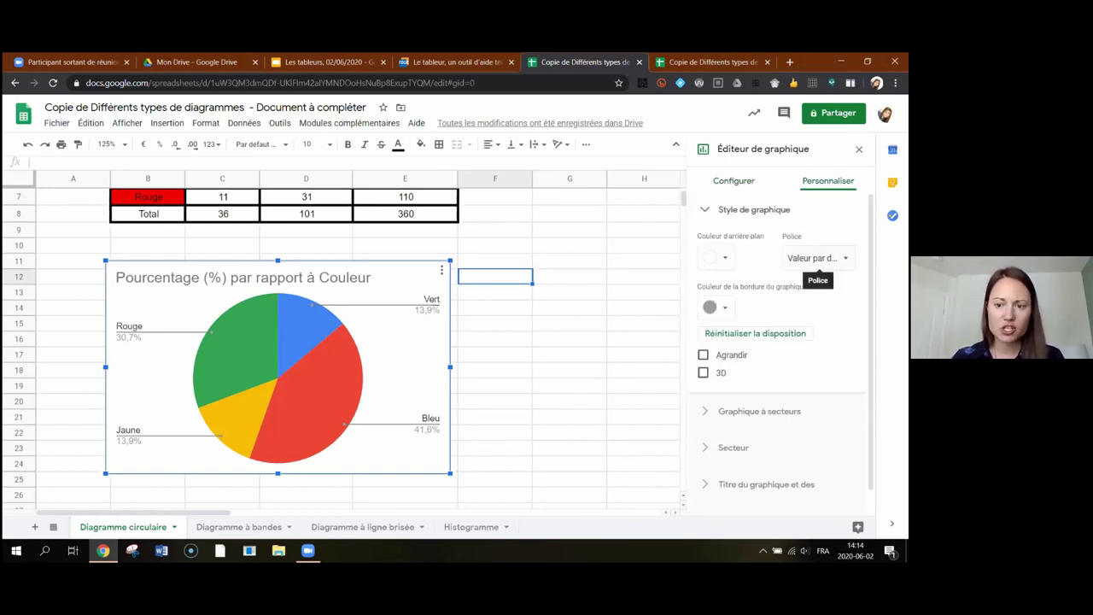
left_click(705, 376)
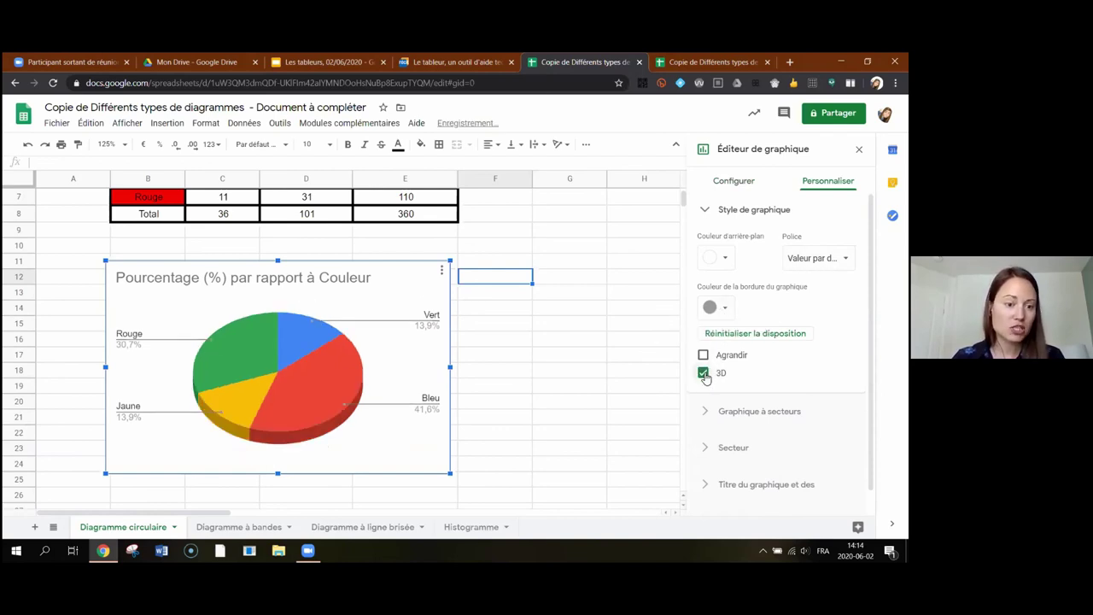
left_click(704, 374)
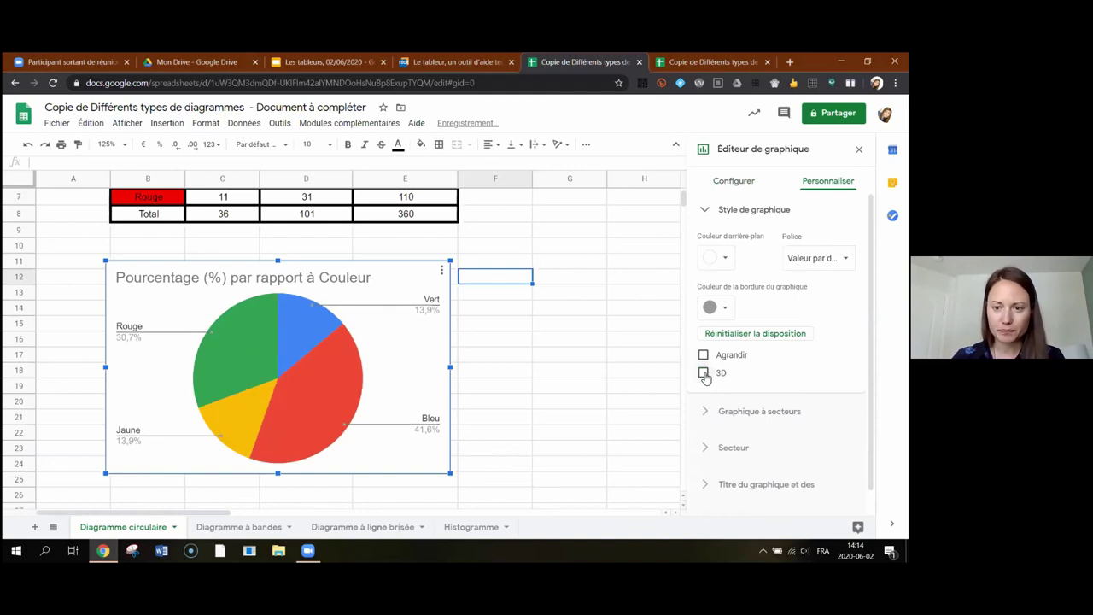
left_click(707, 210)
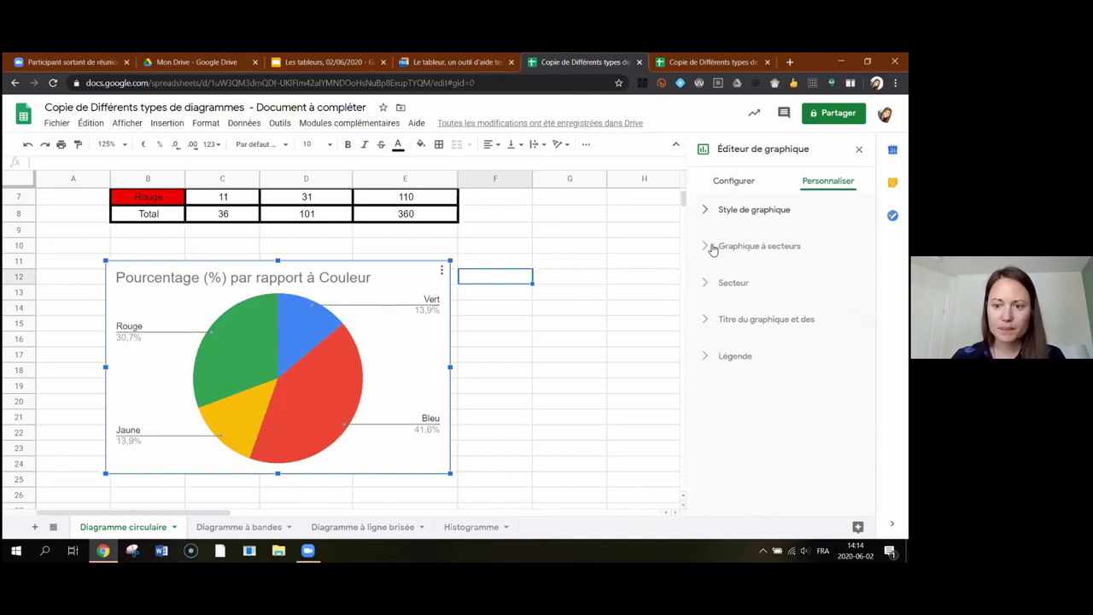
Step: Set the pie chart's slice labels to Pourcentage, leaving the label font size on Automatique
left_click(706, 246)
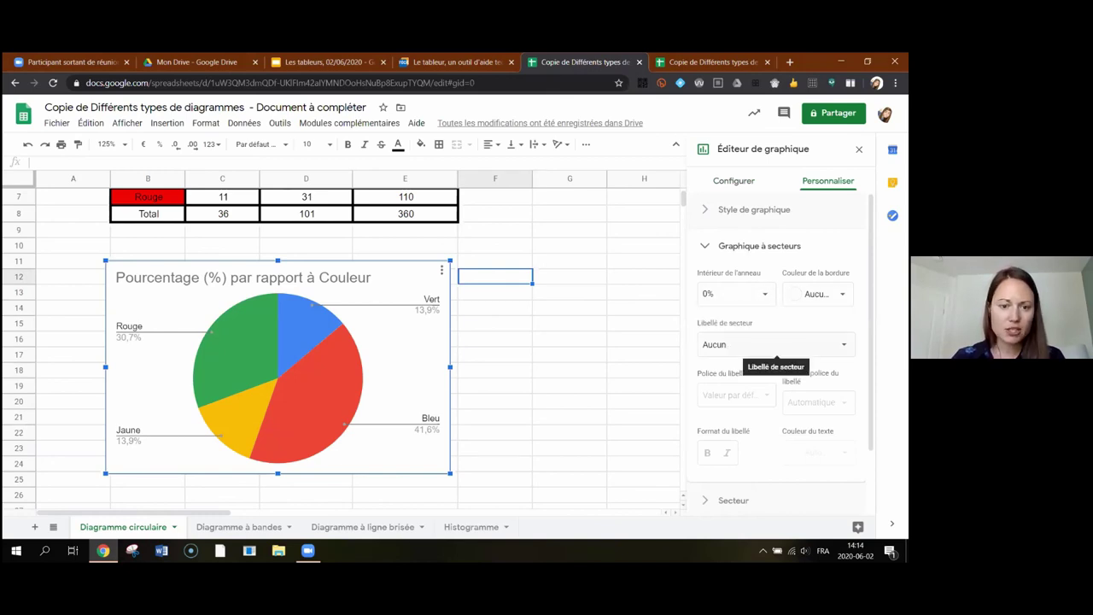
left_click(775, 345)
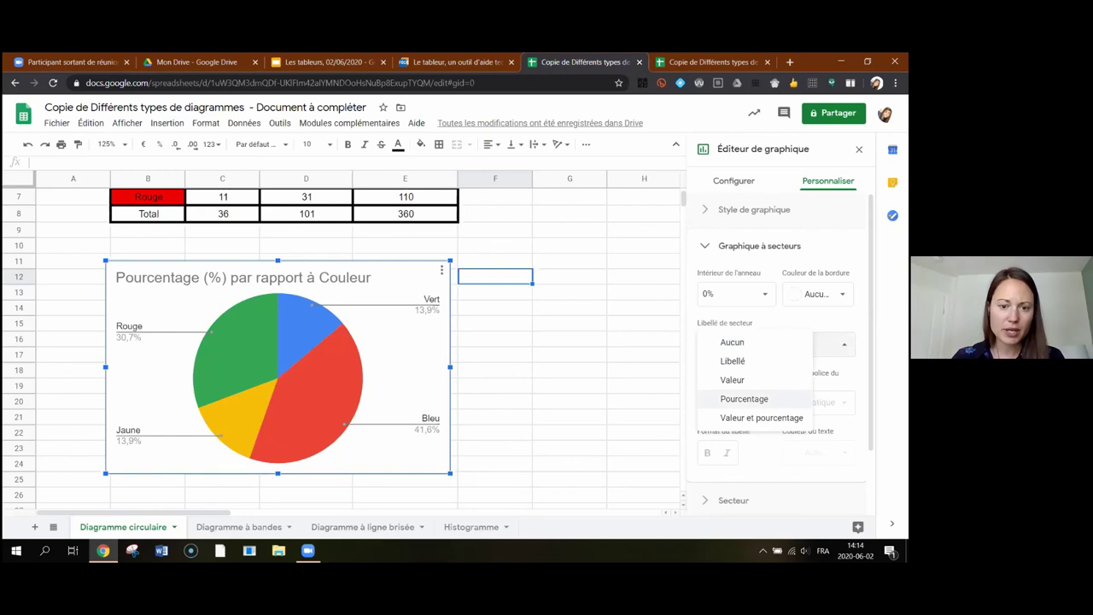
left_click(743, 398)
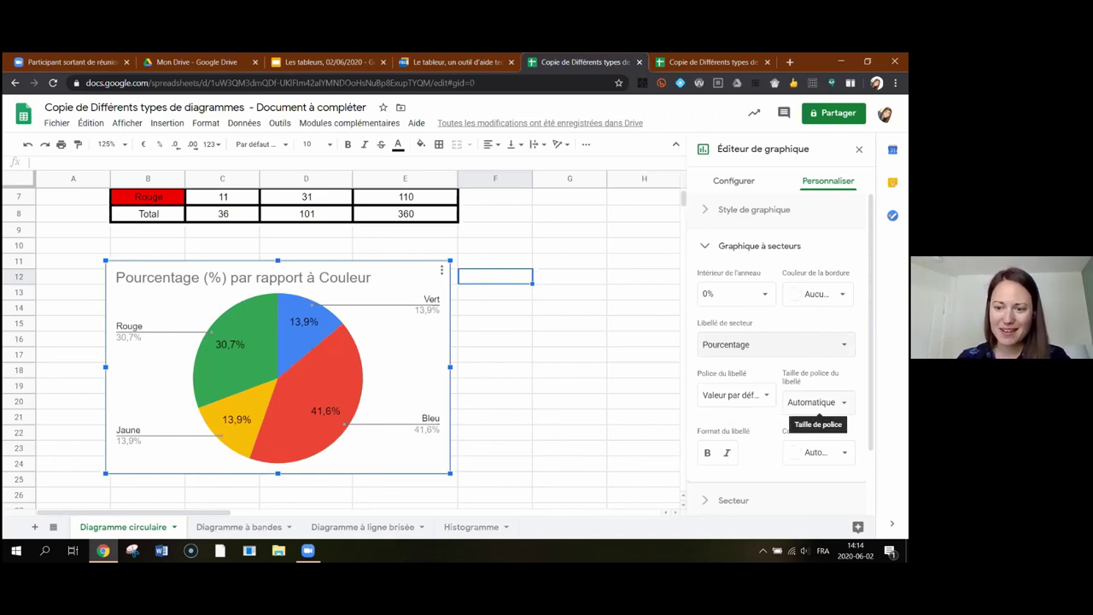
left_click(815, 402)
key("Escape")
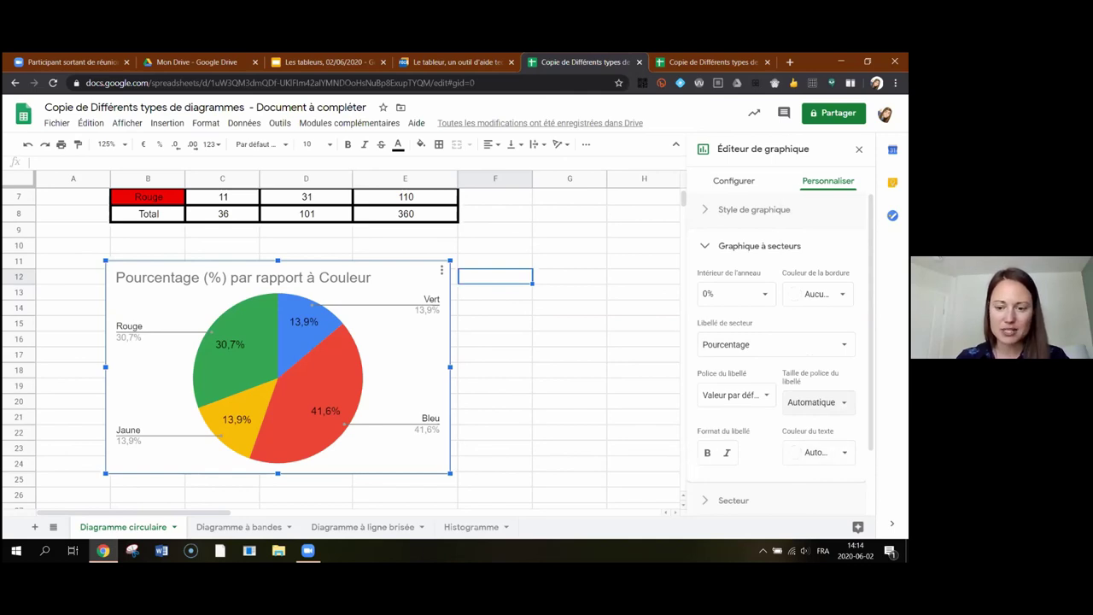
left_click(706, 247)
Step: Recolour the pie chart's Vert slice bright green and its Bleu slice blue
left_click(705, 283)
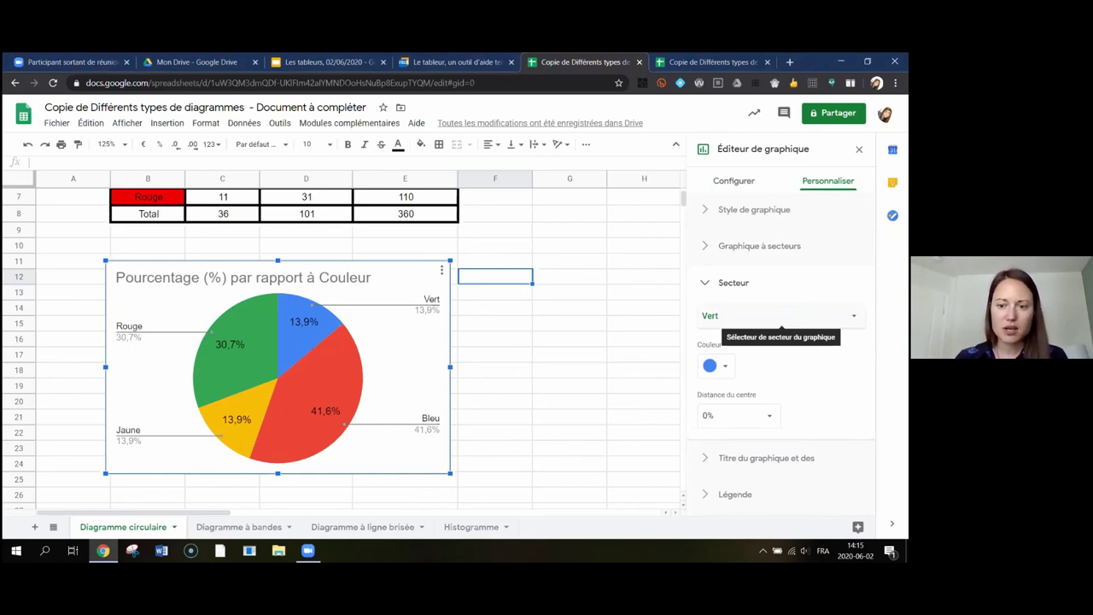
left_click(724, 369)
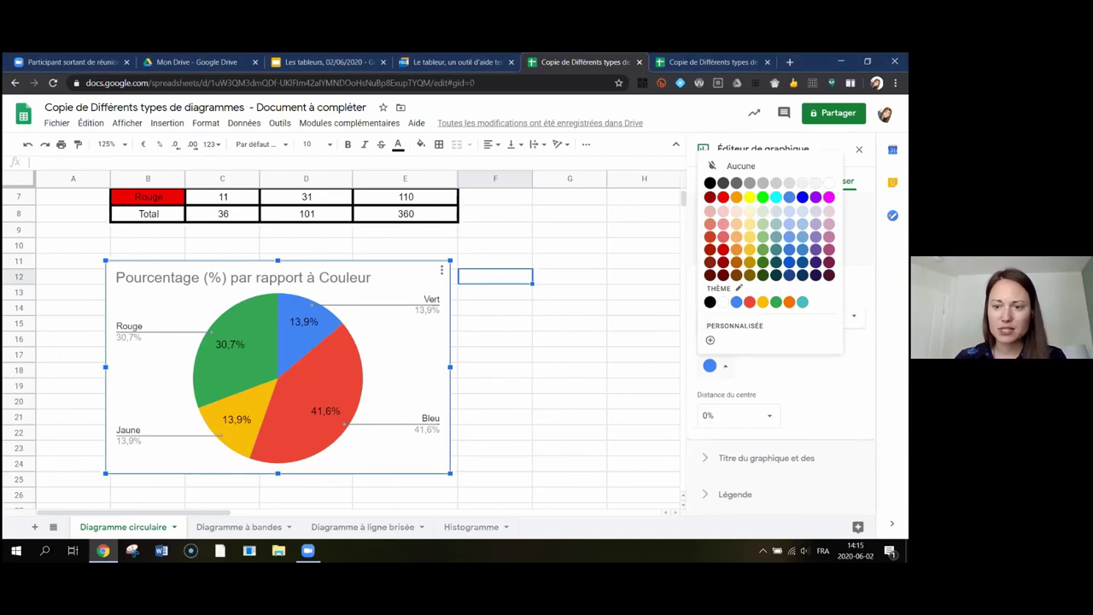
left_click(763, 197)
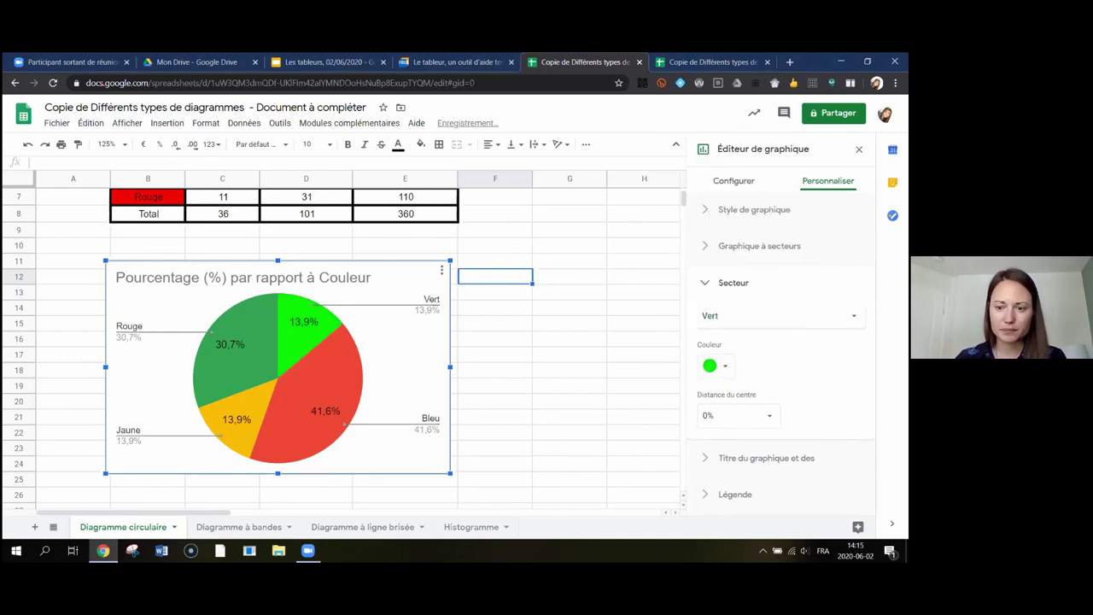
left_click(732, 316)
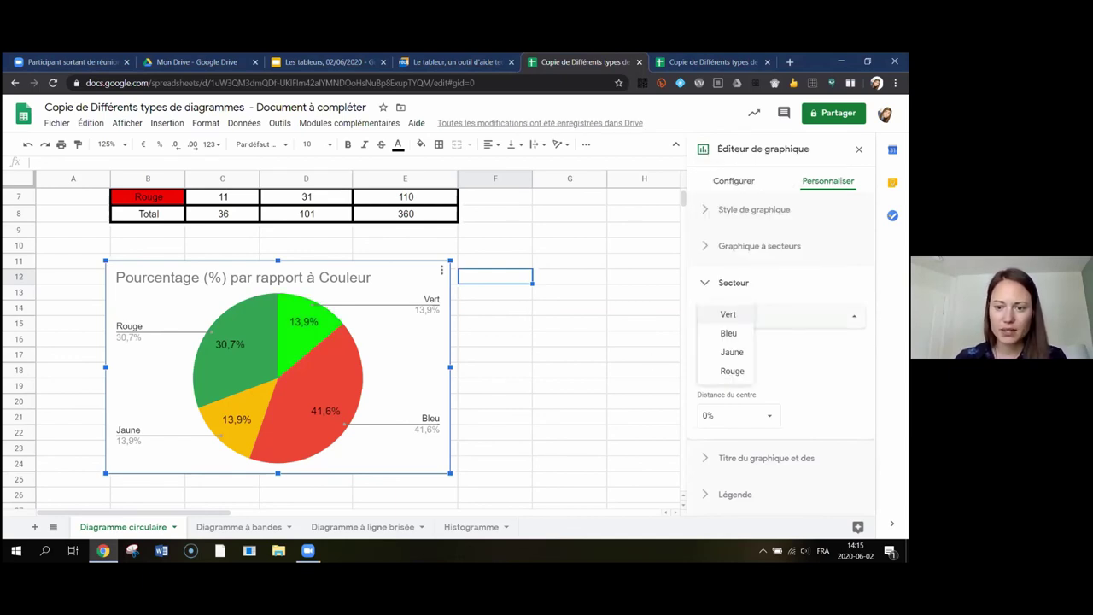
left_click(732, 335)
left_click(725, 369)
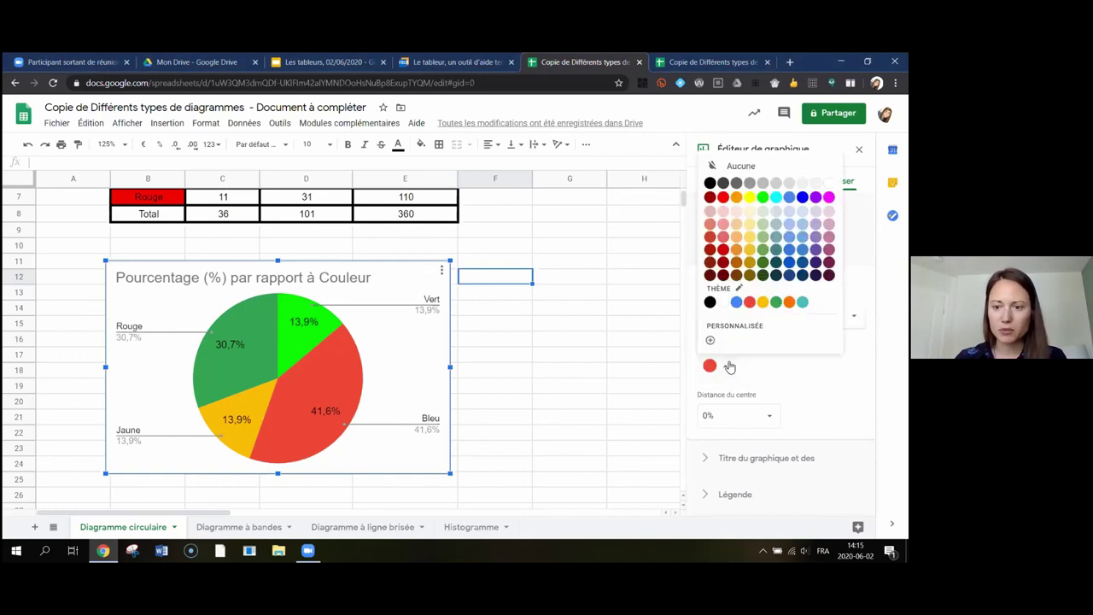
left_click(736, 301)
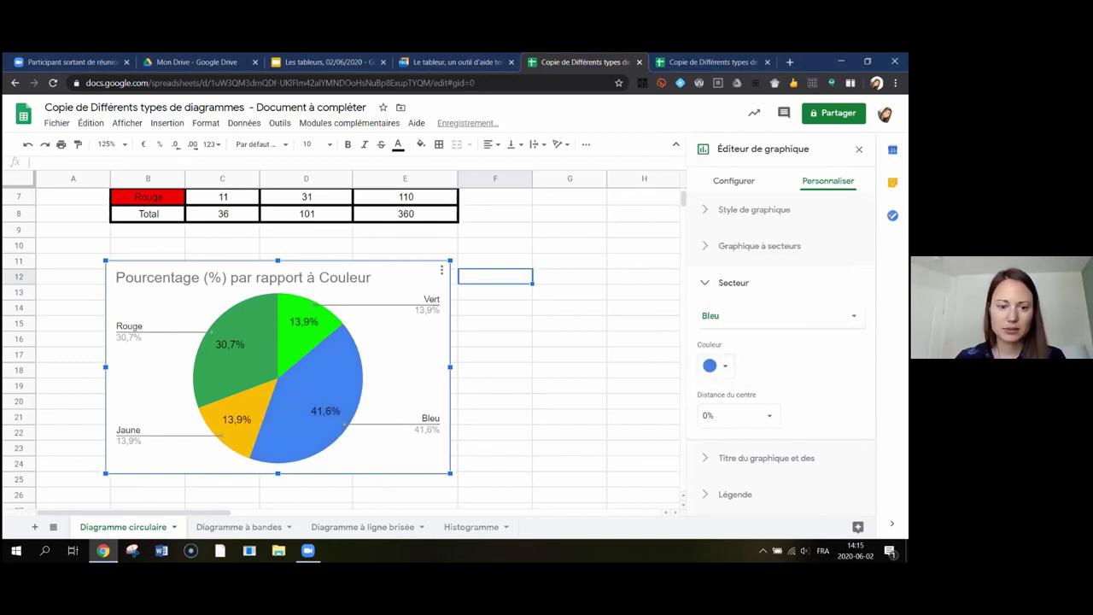
Step: Recolour the pie chart's Jaune slice bright yellow and its Rouge slice red
left_click(732, 316)
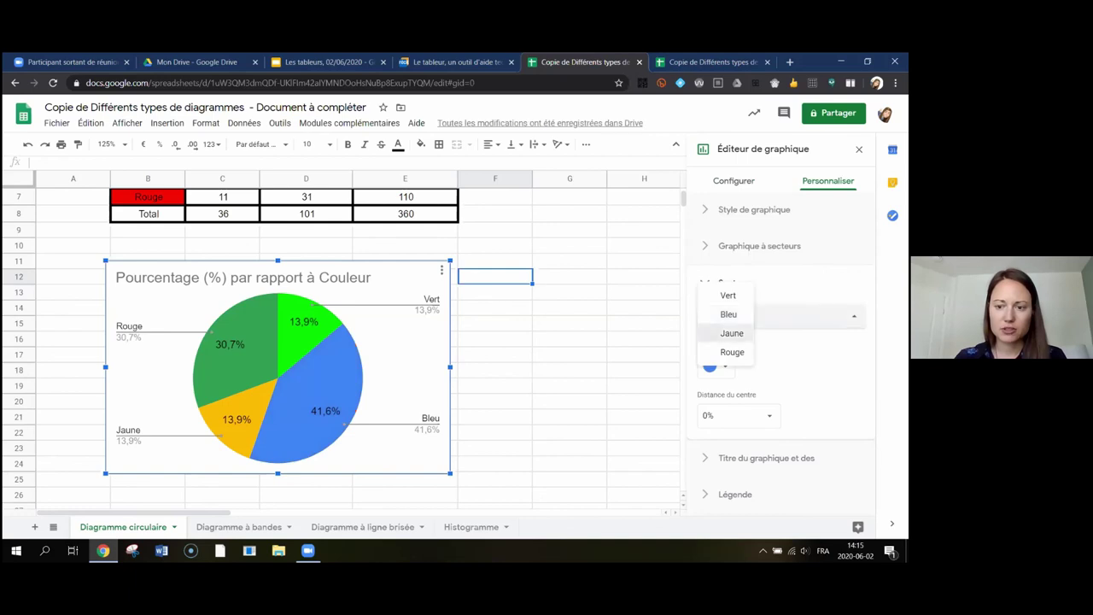
left_click(726, 332)
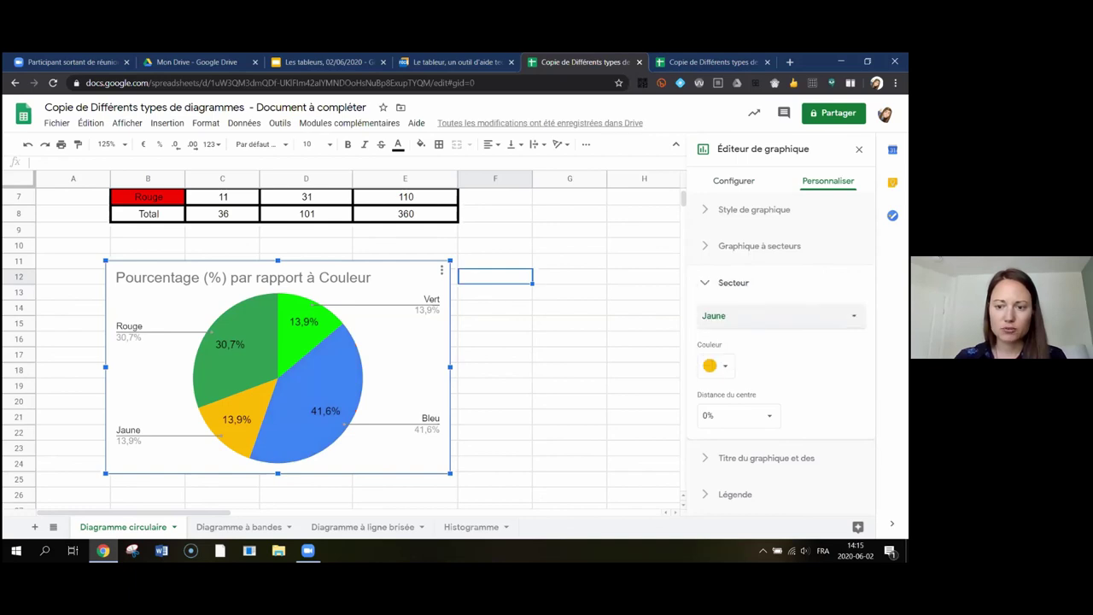
left_click(725, 368)
left_click(749, 196)
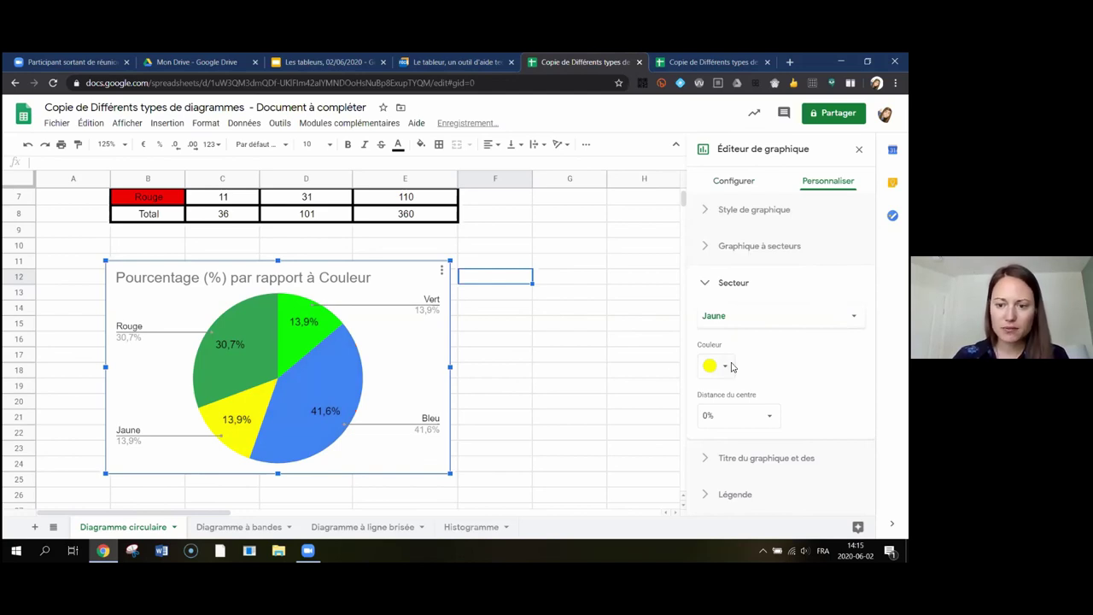
left_click(724, 321)
left_click(728, 334)
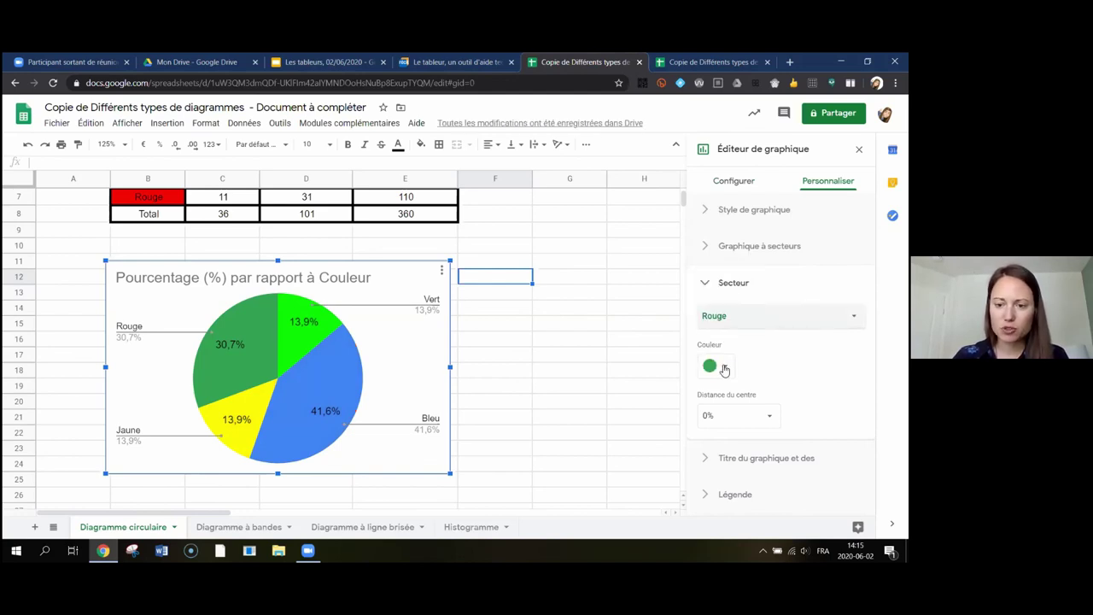
left_click(717, 365)
left_click(722, 196)
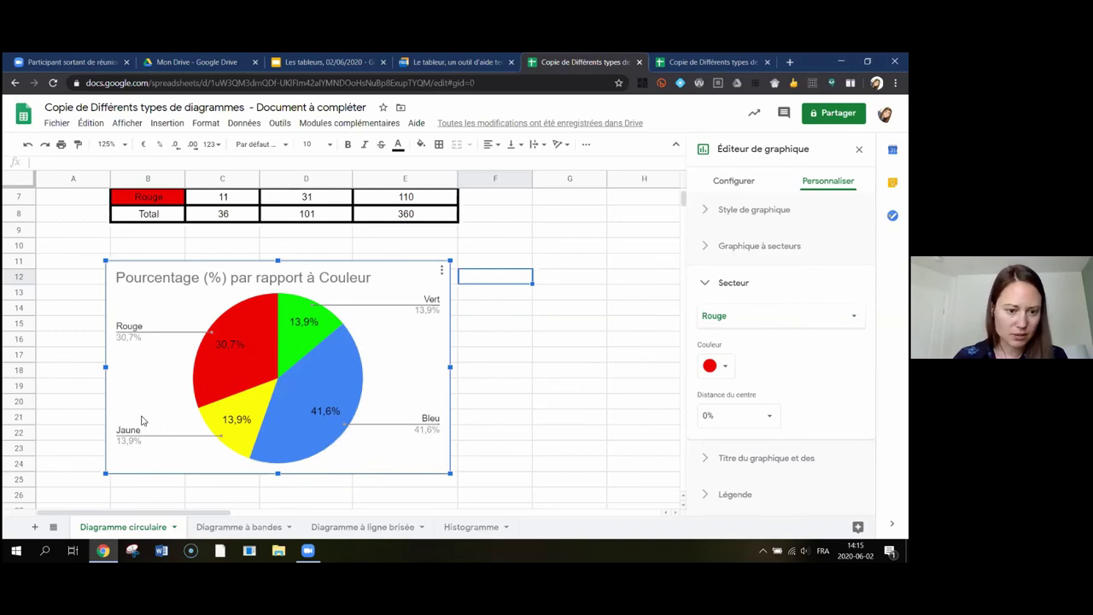
left_click(708, 284)
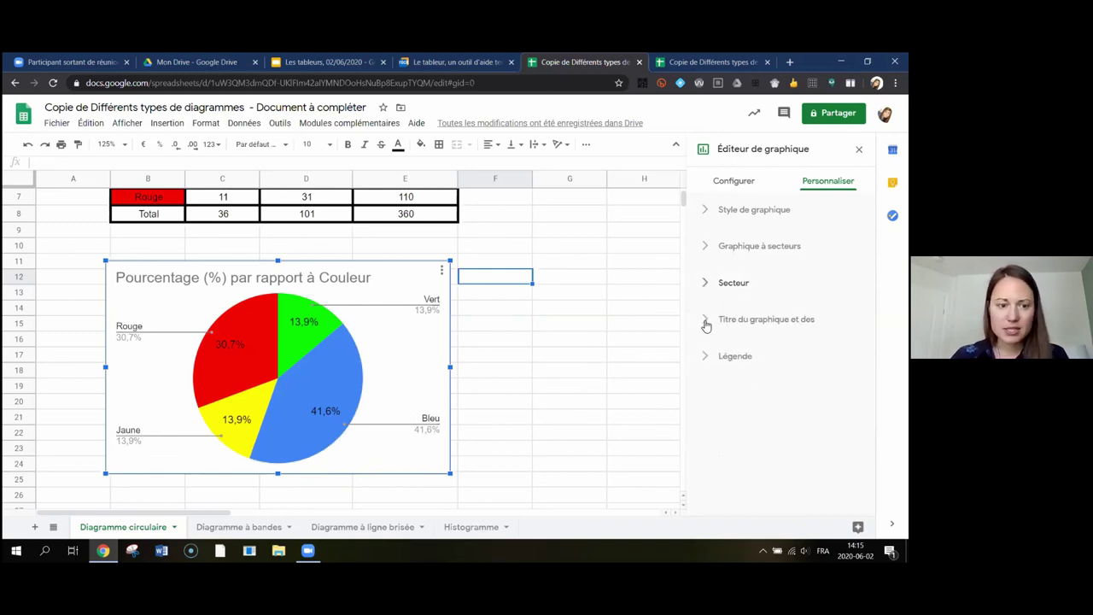
Step: Replace the pie chart's title text with "Couleur préférée d'un groupe d'élèves"
left_click(706, 322)
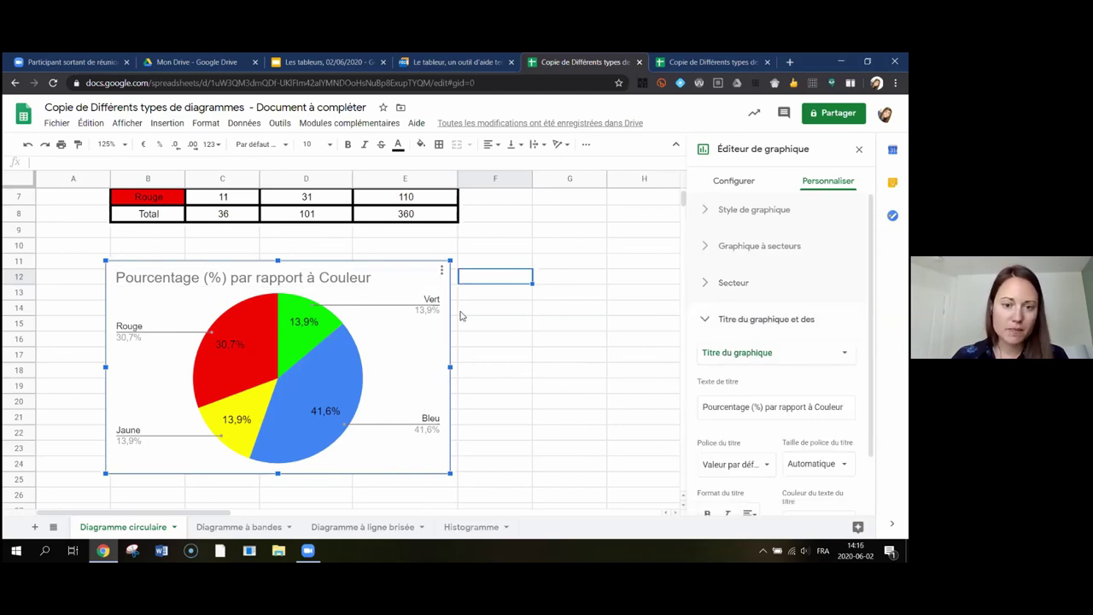
scroll(530, 328, "up", 3)
scroll(256, 209, "up", 1)
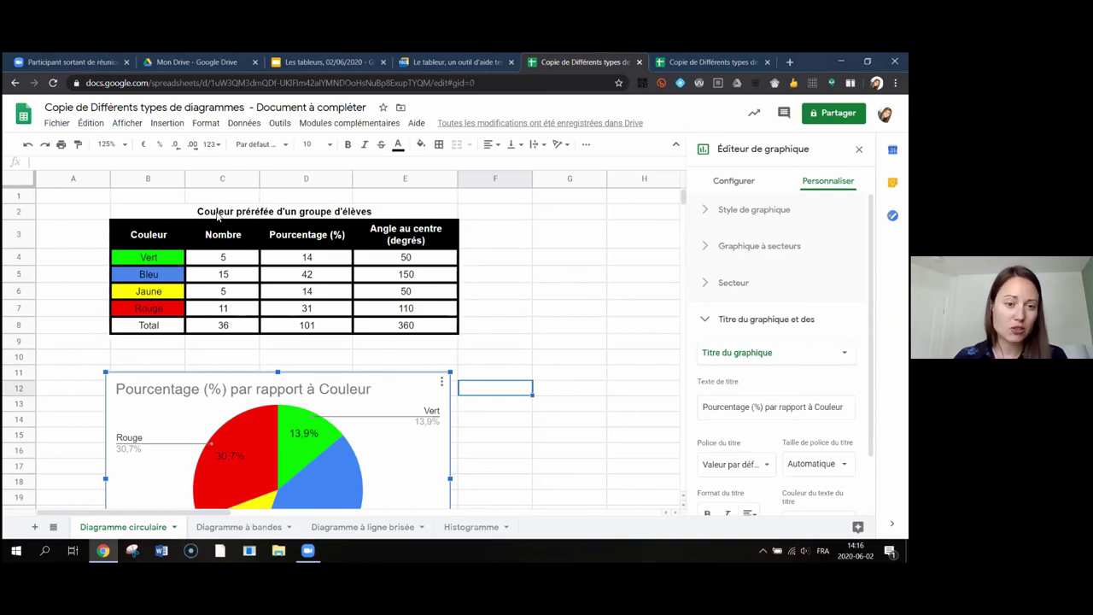
scroll(606, 308, "down", 1)
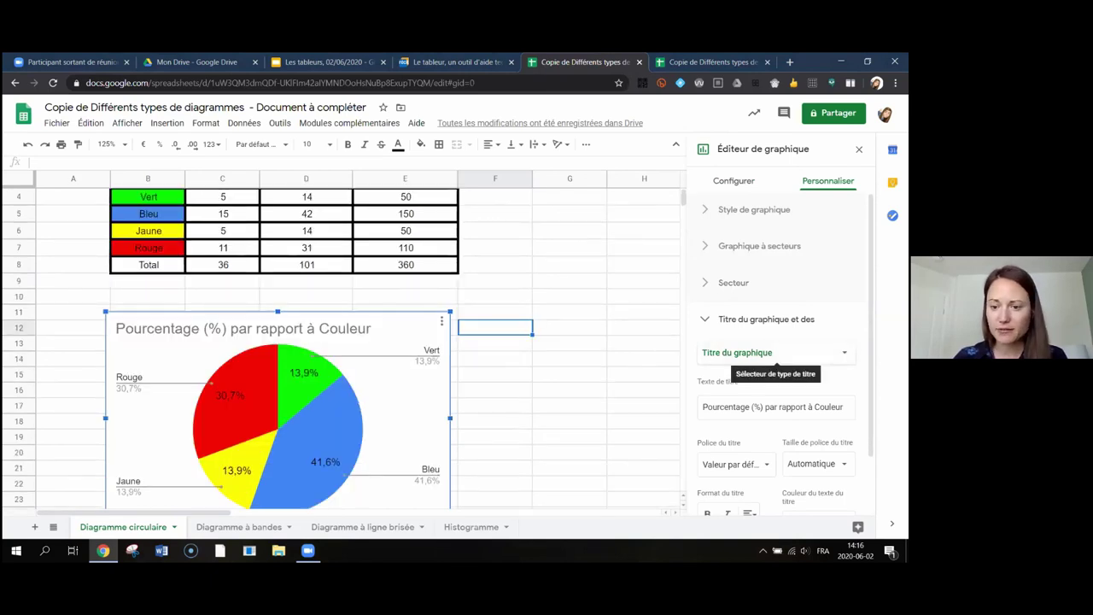
left_click(704, 406)
key("ctrl+a")
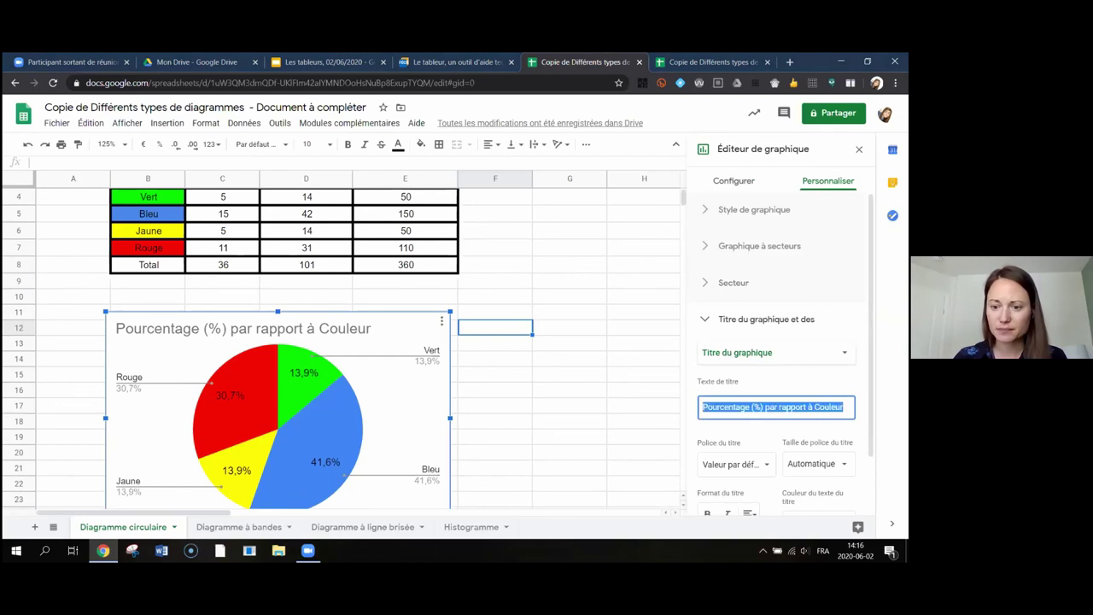
type("Couleur préfé")
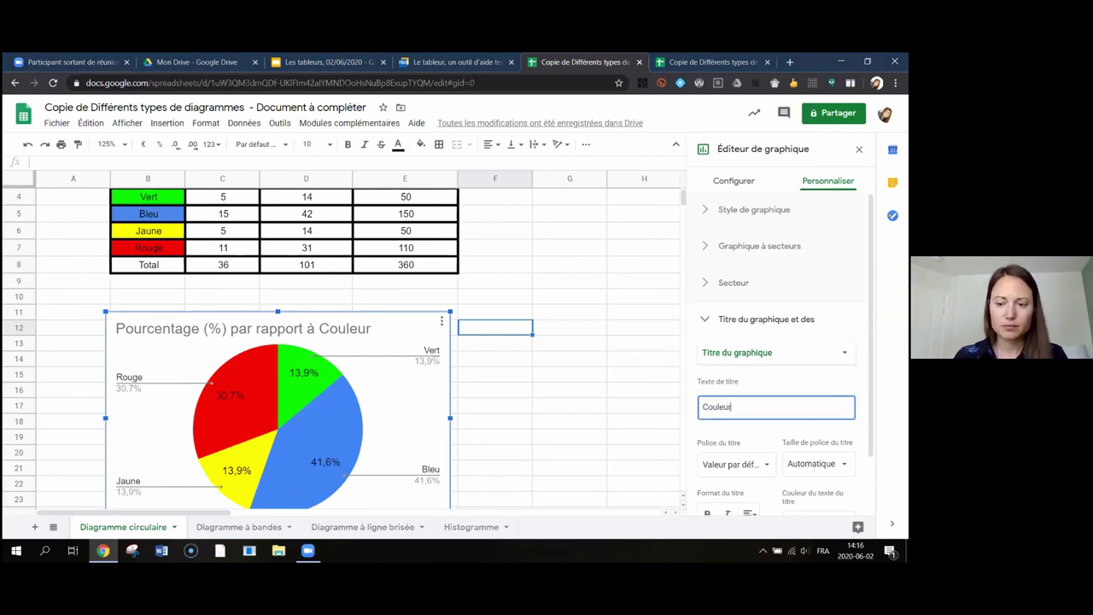
type("rée d'un gro")
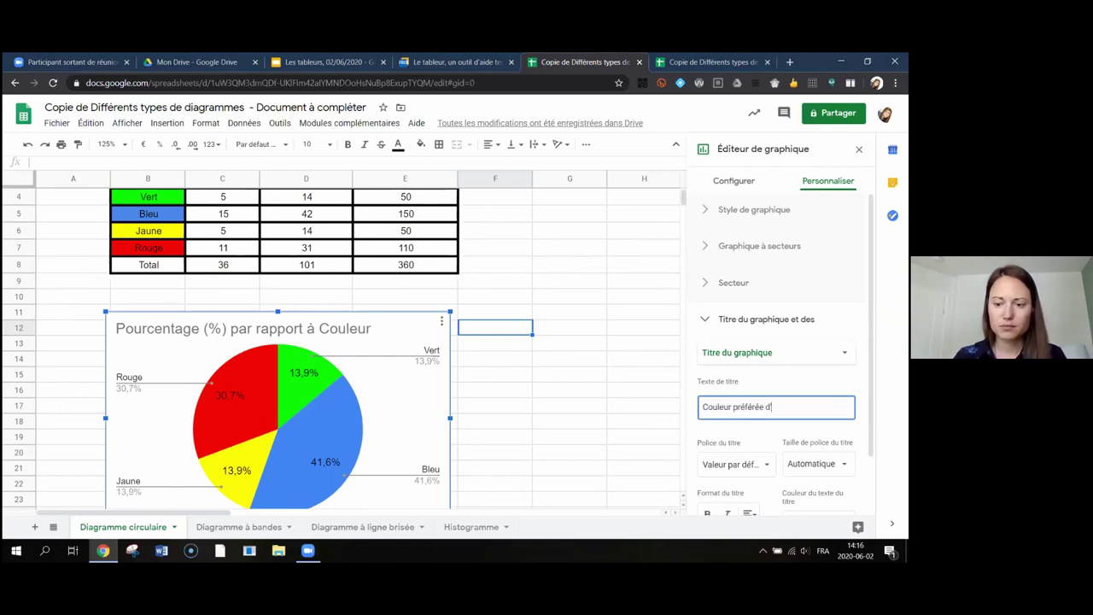
type("upe d'é")
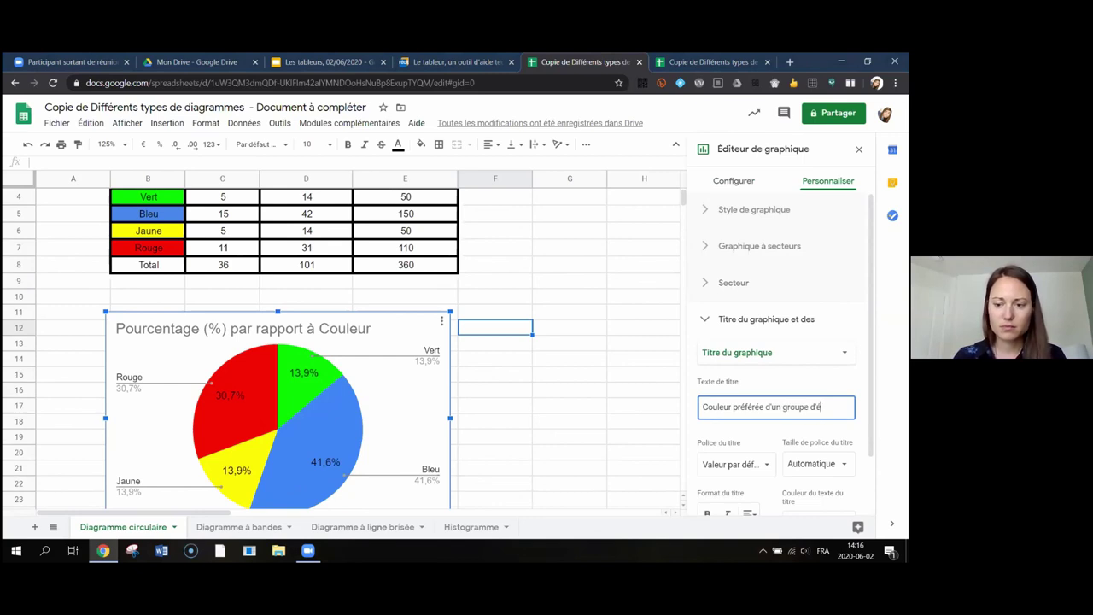
type("lèves")
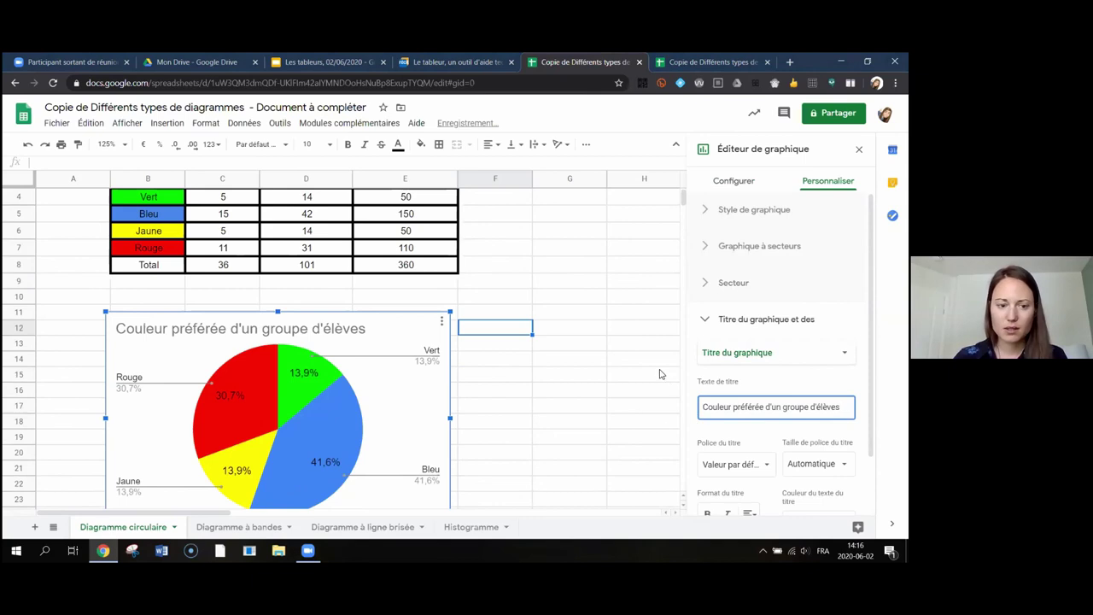
Step: Centre the pie chart's title and set its text colour to black
scroll(726, 375, "down", 1)
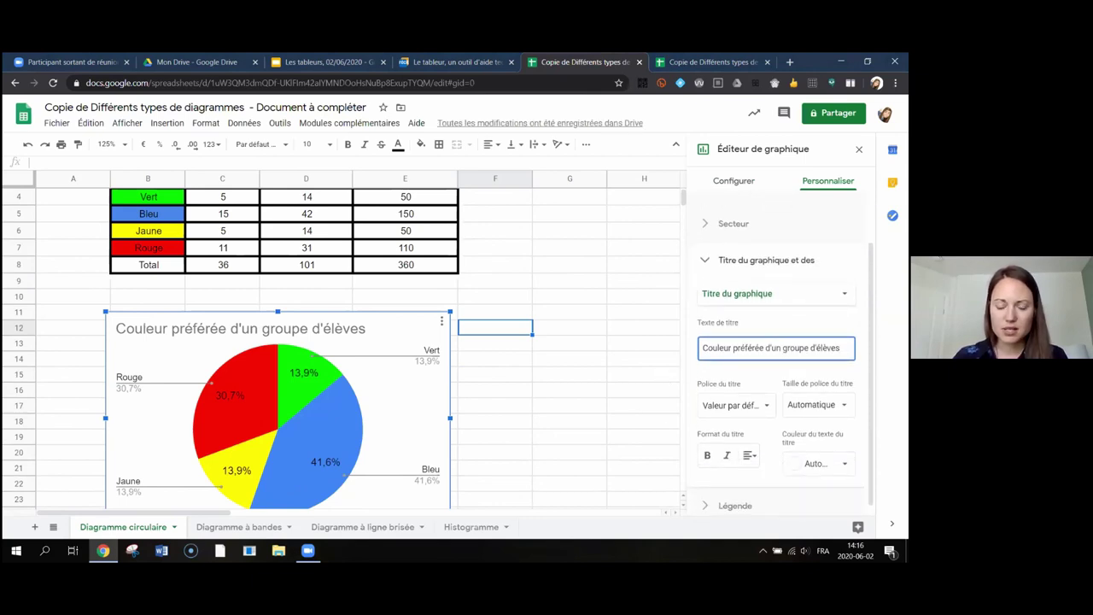
left_click(748, 455)
left_click(767, 482)
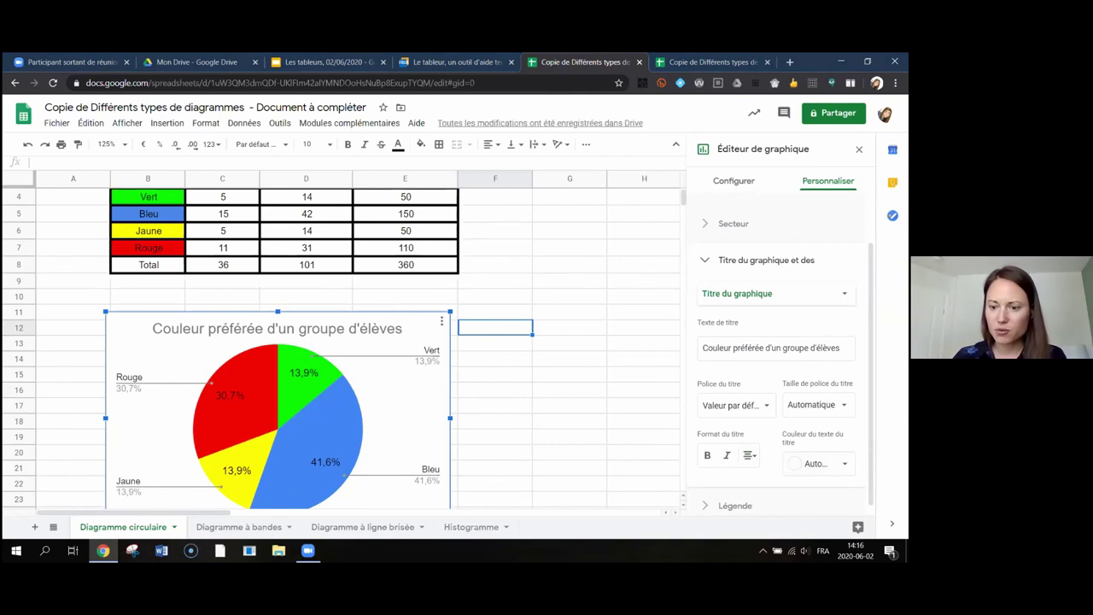
left_click(818, 463)
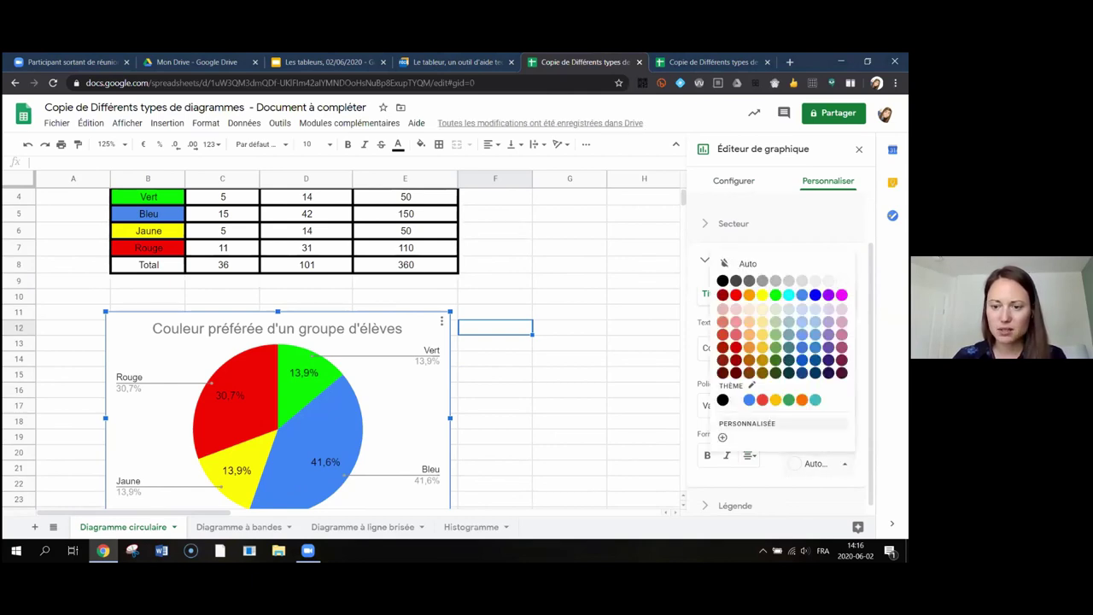
left_click(722, 282)
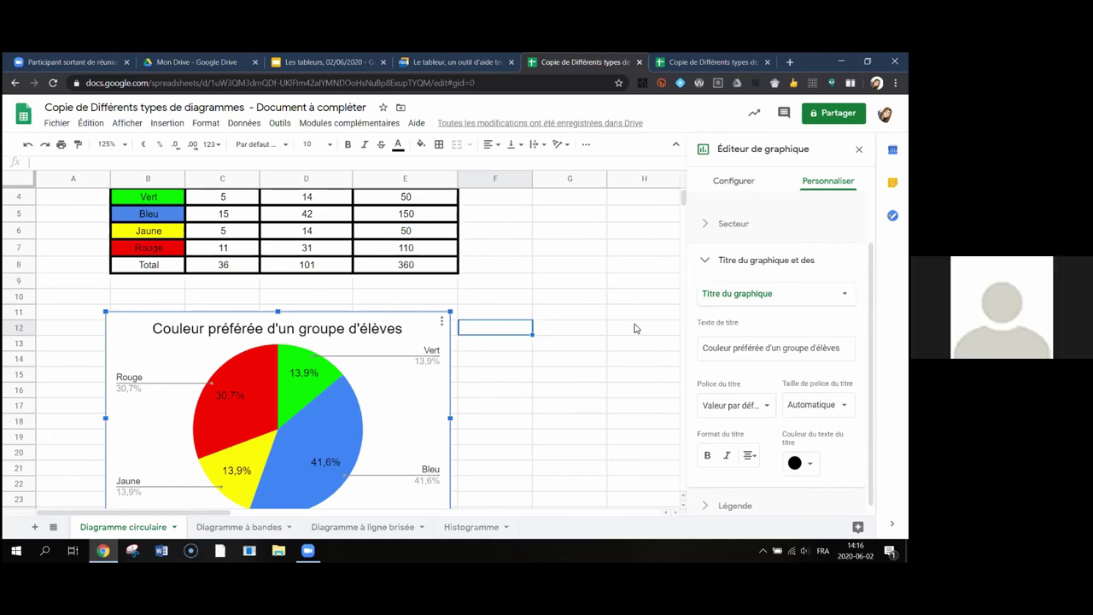
left_click(705, 260)
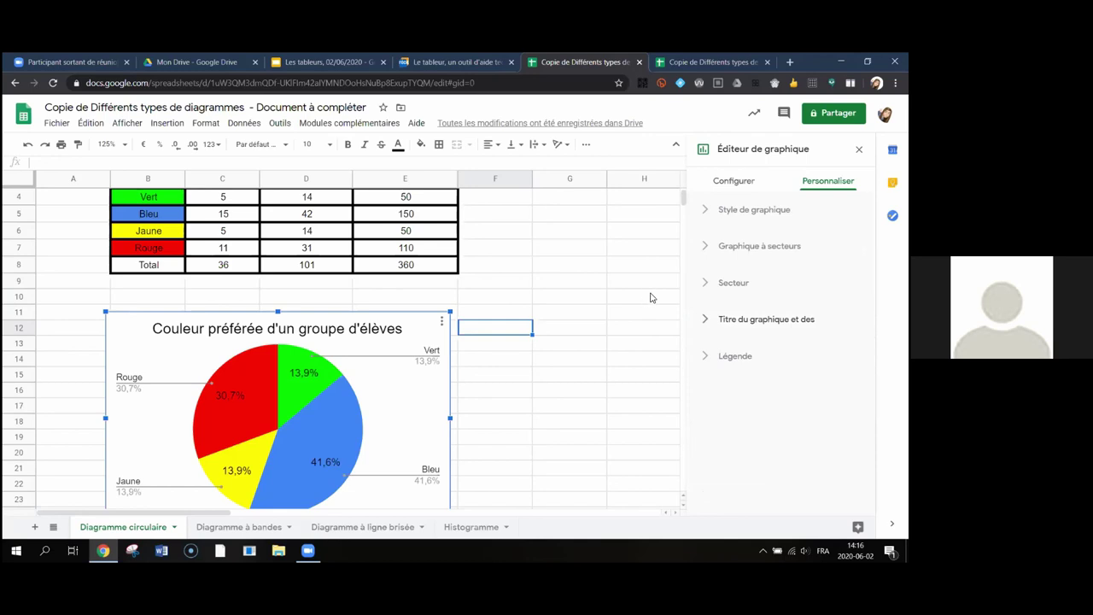
Step: Open the pie chart's Légende settings
scroll(611, 321, "down", 1)
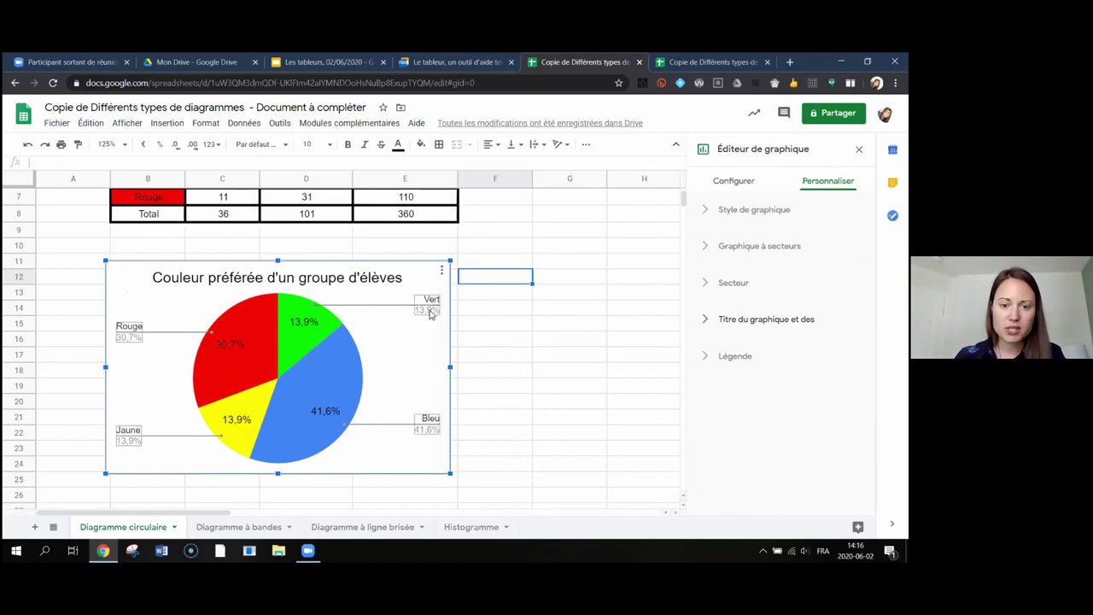
left_click(702, 358)
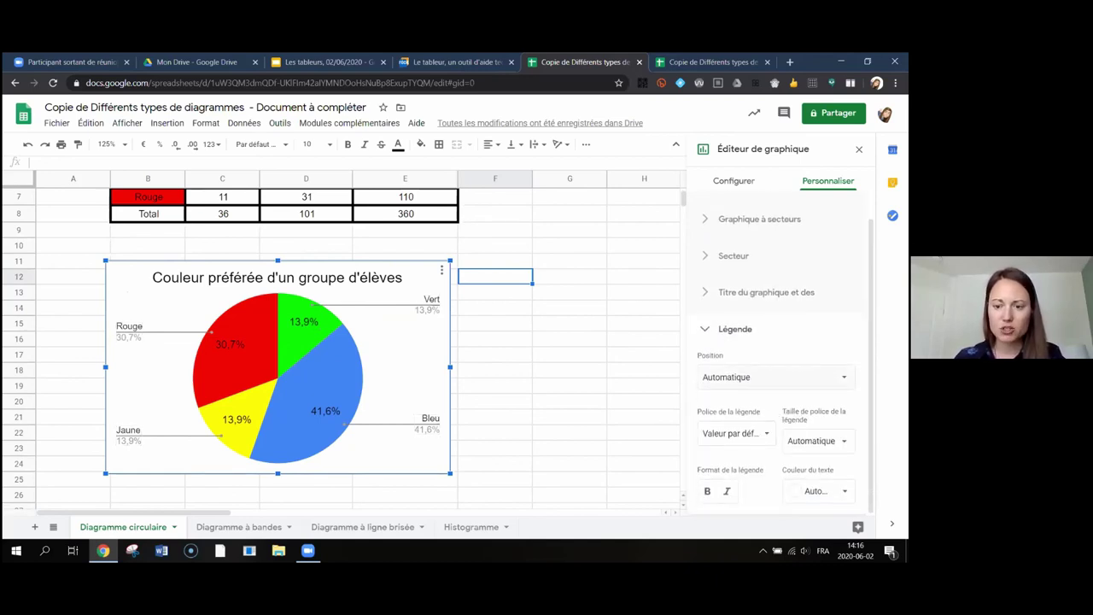
Step: Set the pie chart's legend position to En bas and close the chart editor
left_click(772, 377)
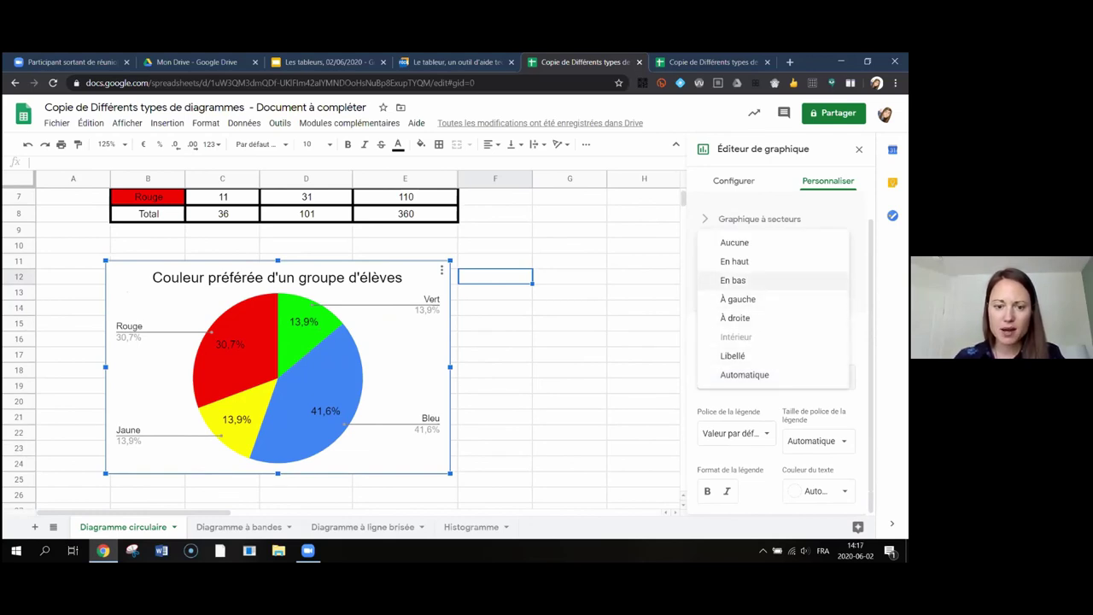
left_click(733, 280)
scroll(521, 390, "down", 1)
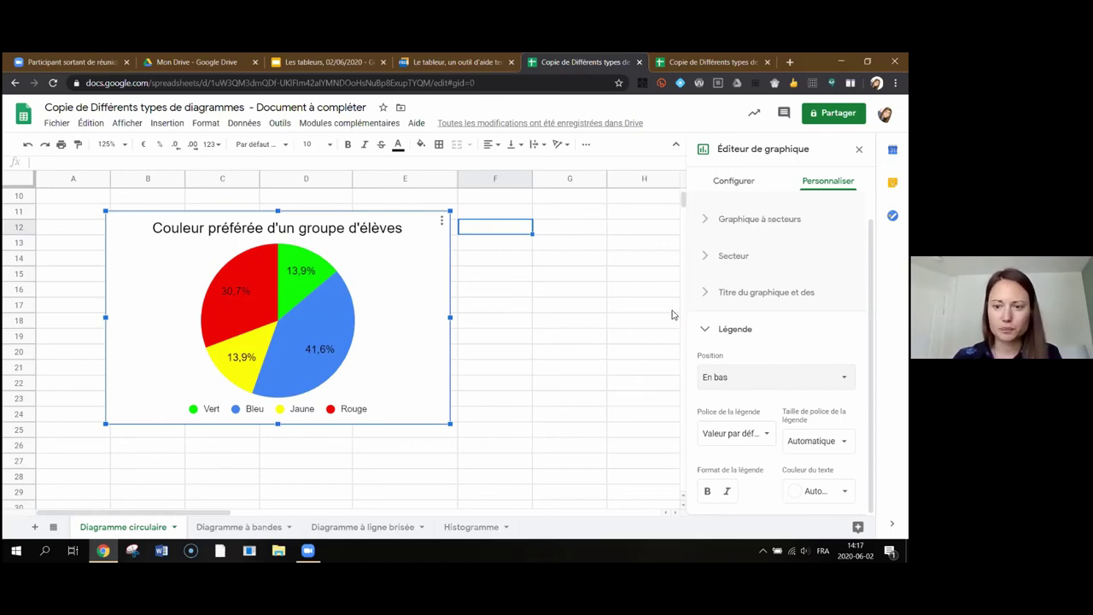
left_click(634, 337)
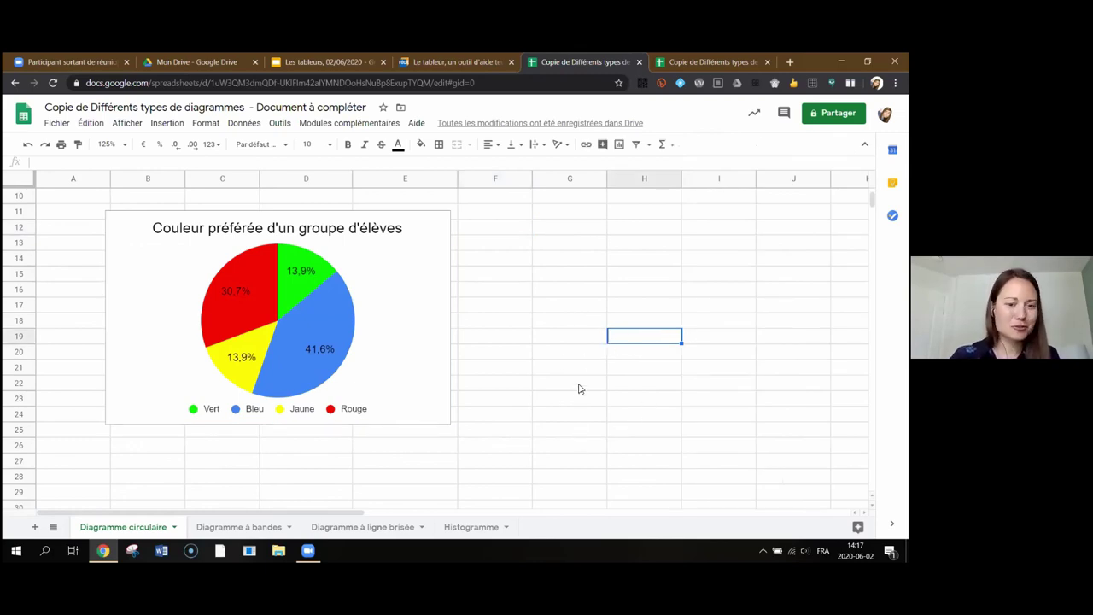
Step: Set the Rouge count in the Nombre column to 18
scroll(580, 389, "up", 3)
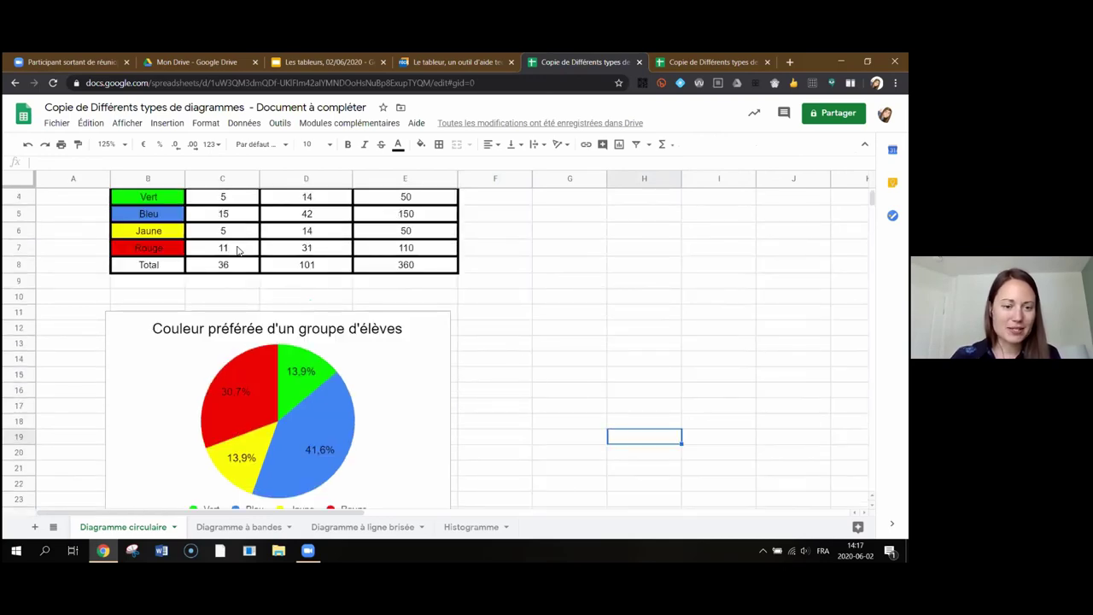
left_click(237, 249)
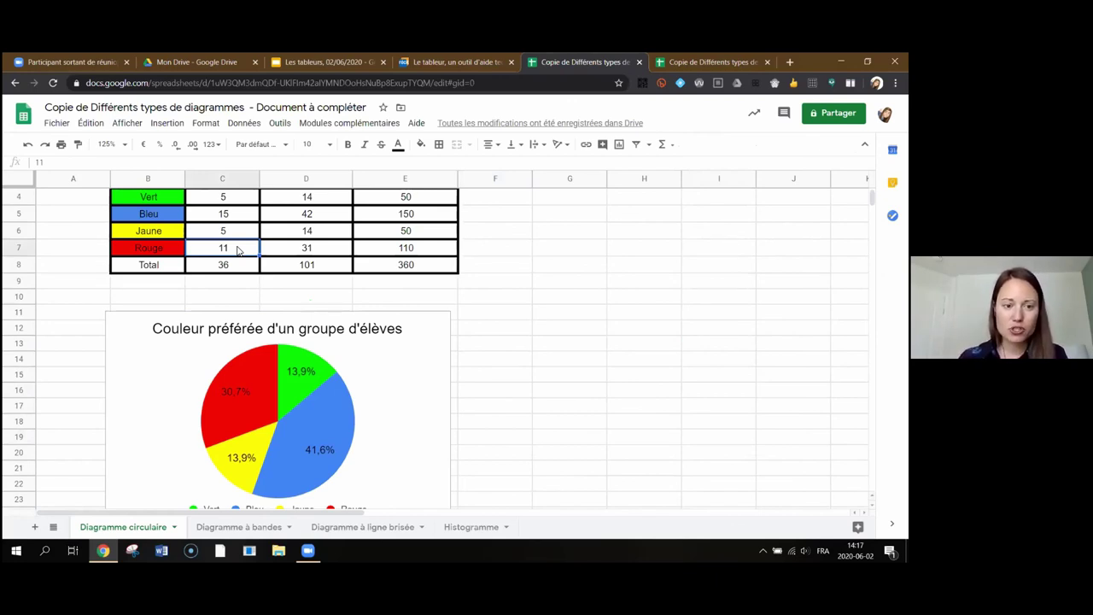
type("18")
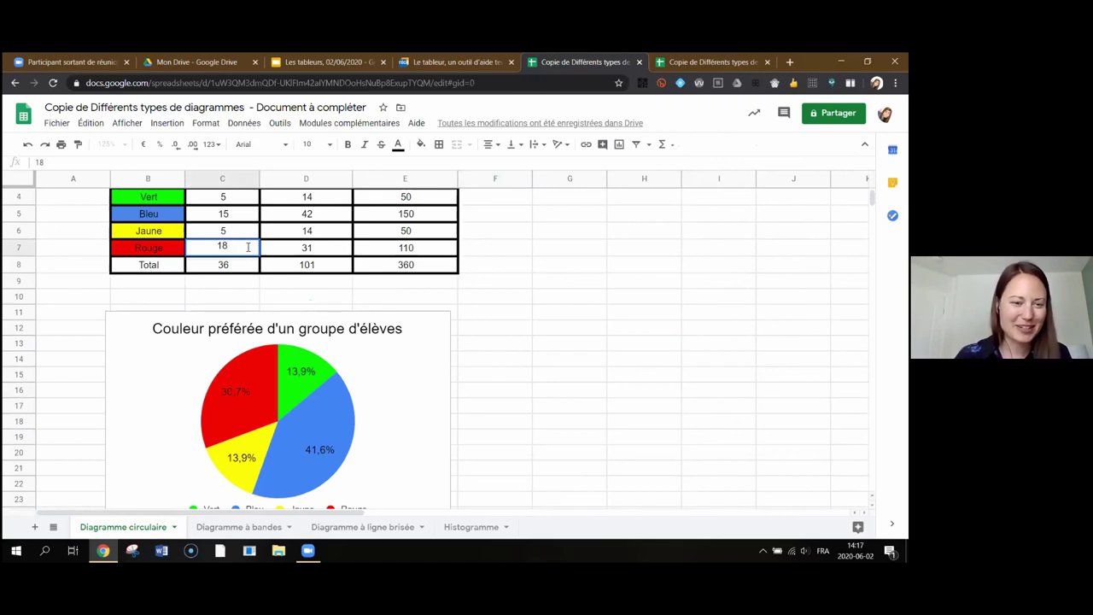
key("Return")
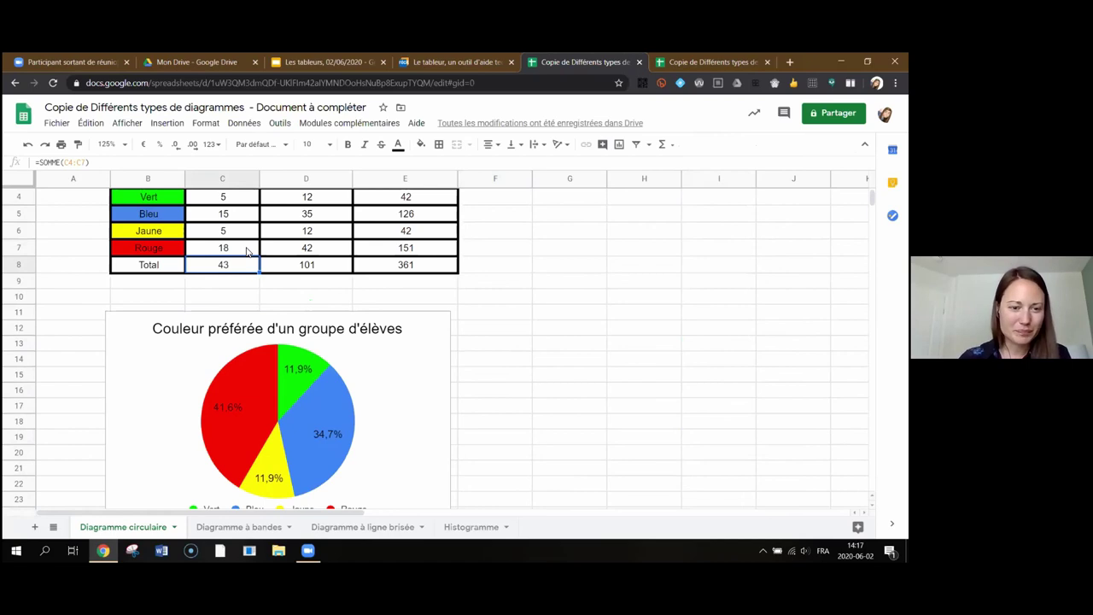
Step: Set the Rouge count in the Nombre column to 25 and review the table and pie chart
left_click(247, 251)
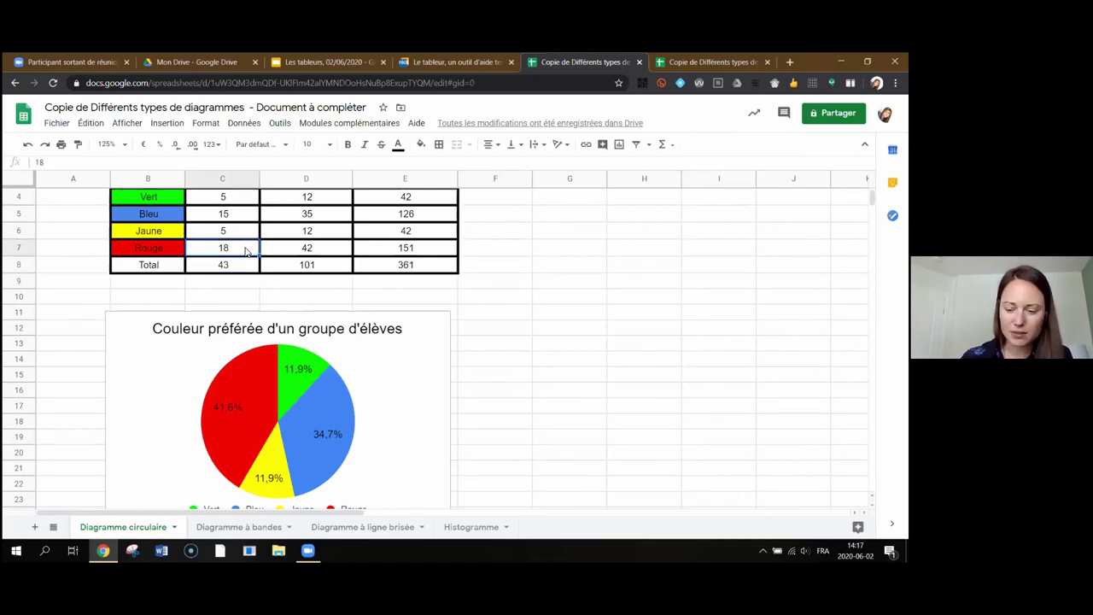
type("25")
key("Return")
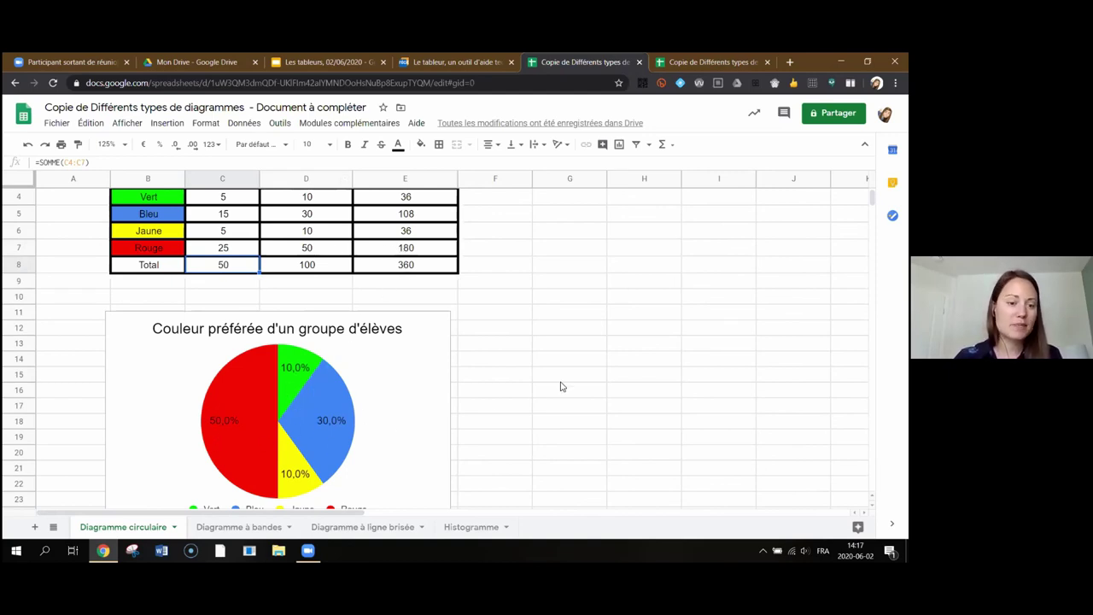
scroll(572, 316, "down", 1)
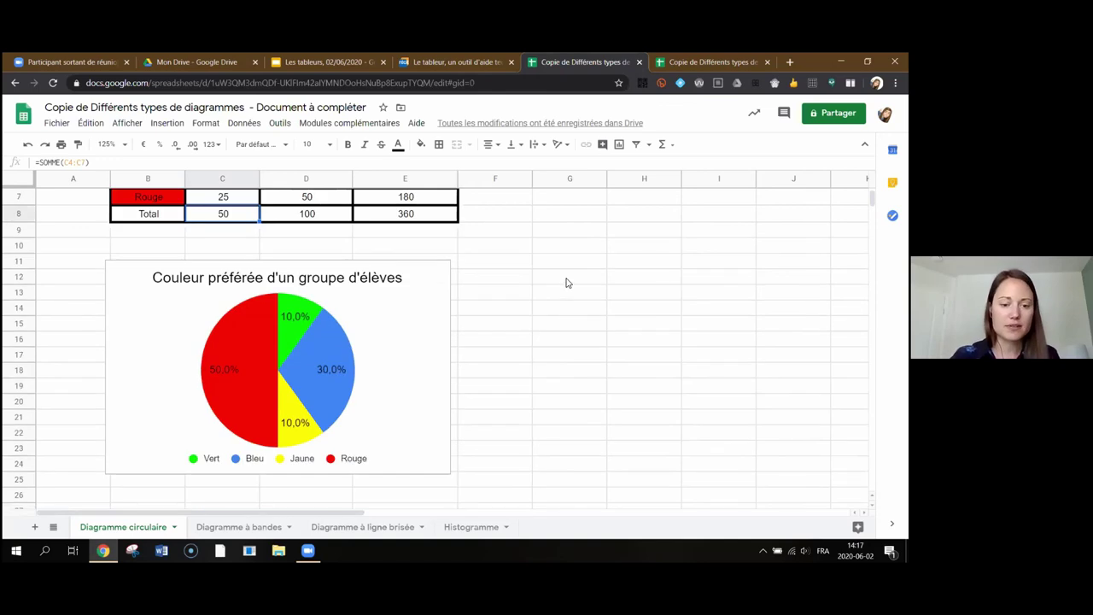
scroll(565, 281, "up", 2)
scroll(575, 349, "down", 1)
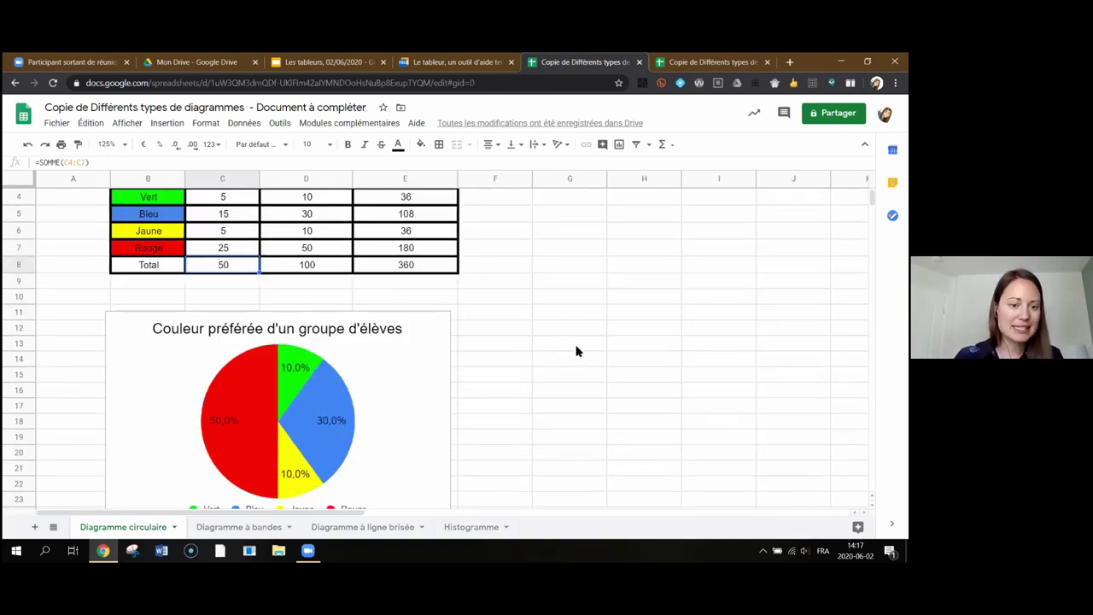
scroll(575, 349, "up", 1)
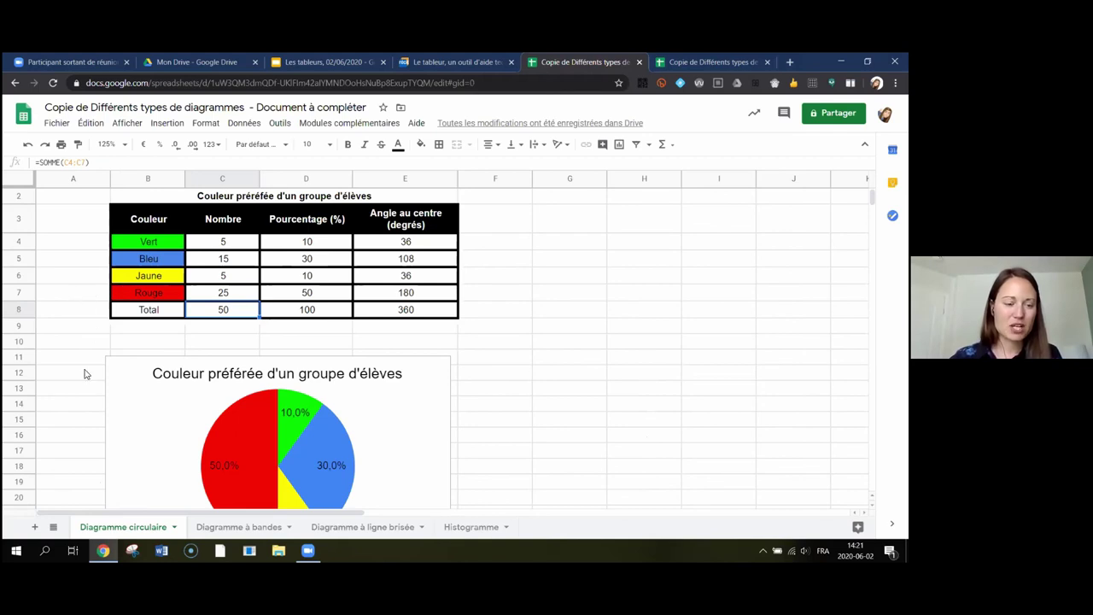
Step: On the Diagramme à bandes sheet, insert a chart from the Couleur and Nombre data in B4:C8, excluding the total
left_click(240, 530)
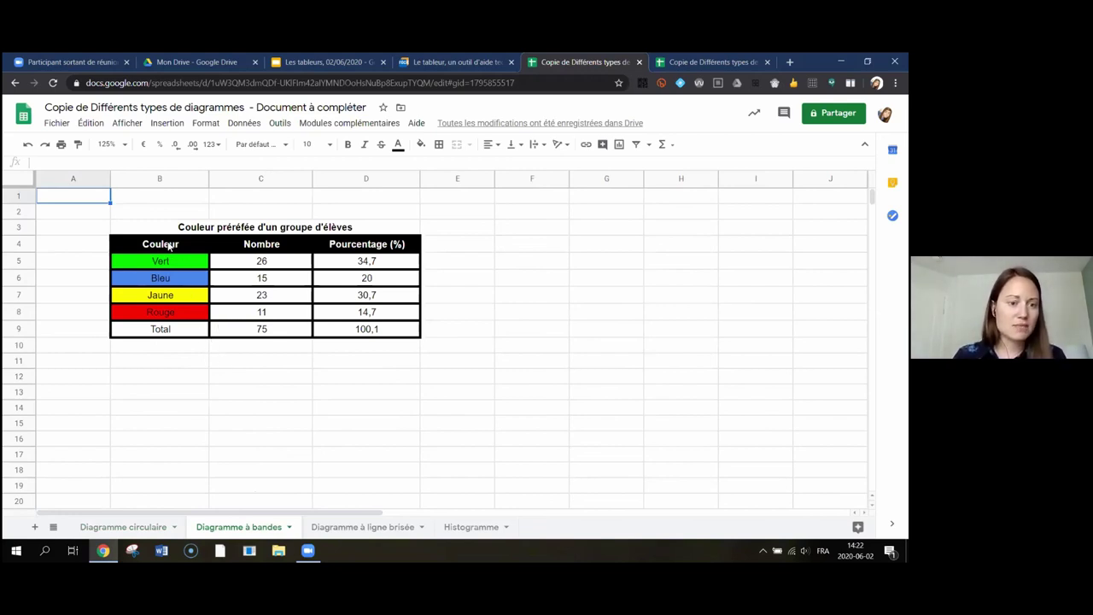
left_click_drag(170, 253, 273, 315)
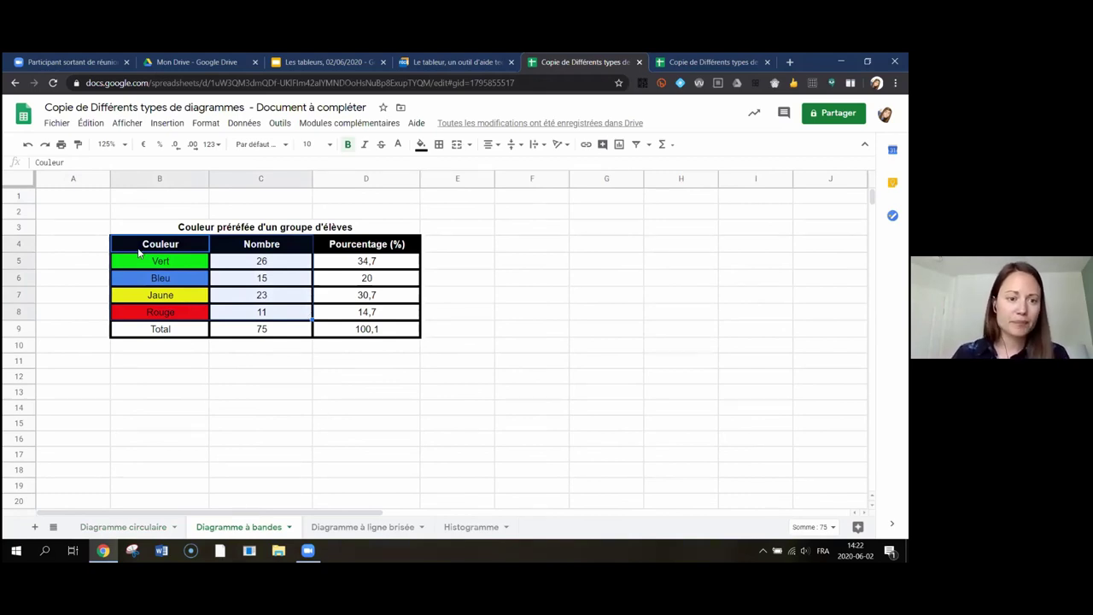
left_click(172, 127)
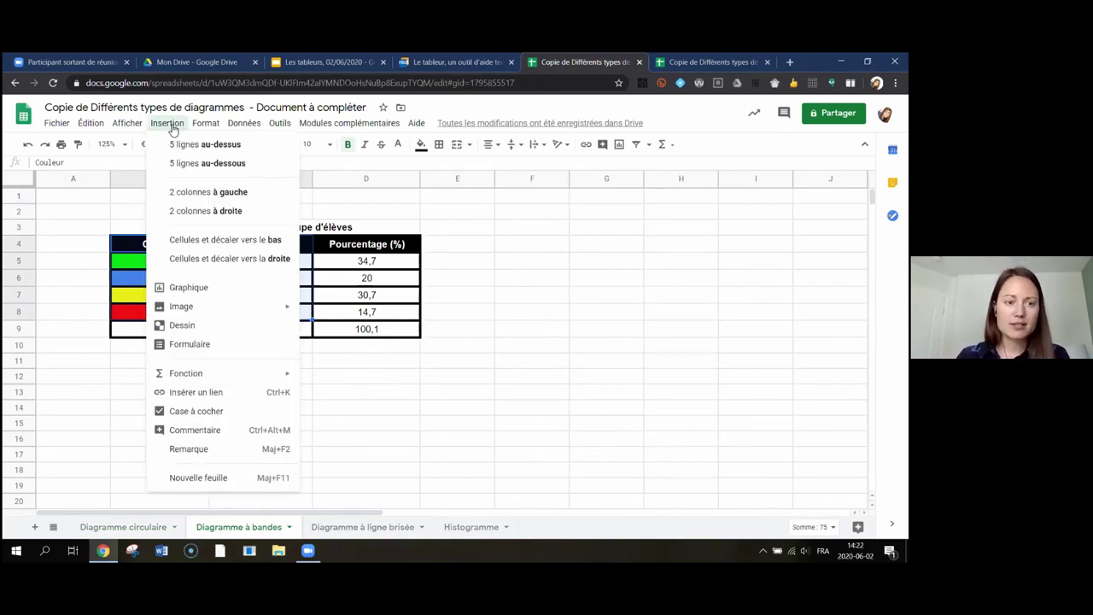
left_click(194, 289)
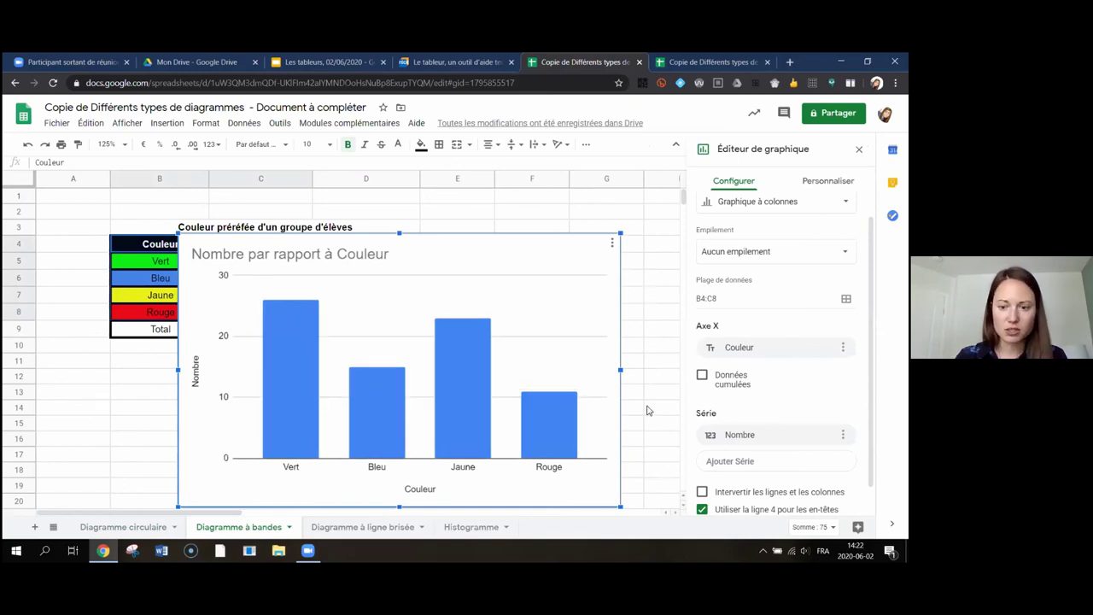
Step: Move the new column chart below the data table, aligned with the table's left edge around row 12
left_click(652, 311)
scroll(725, 366, "down", 2)
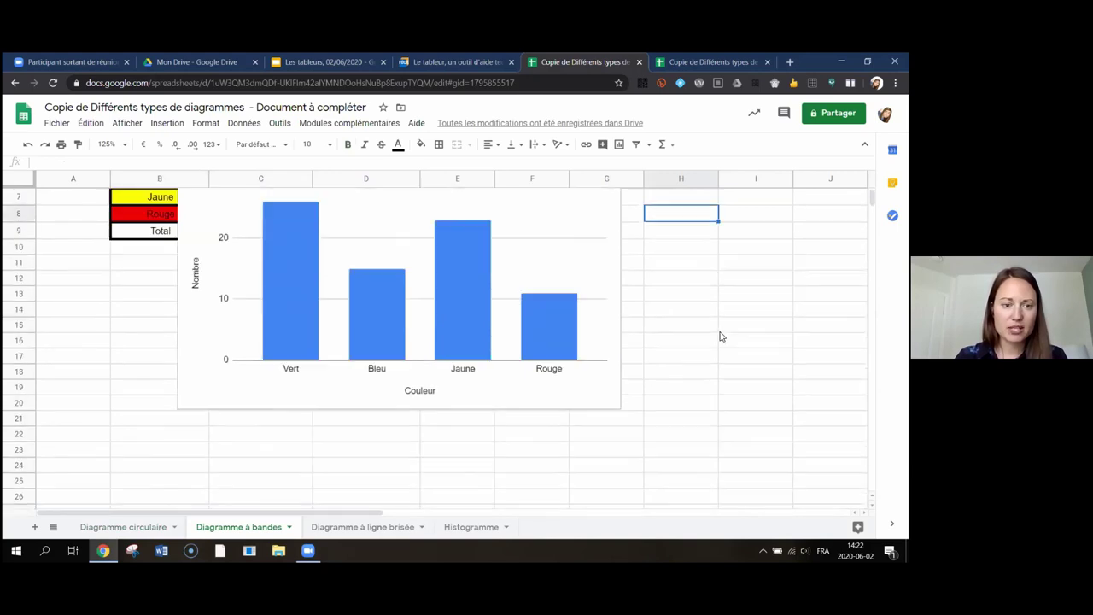
left_click(196, 345)
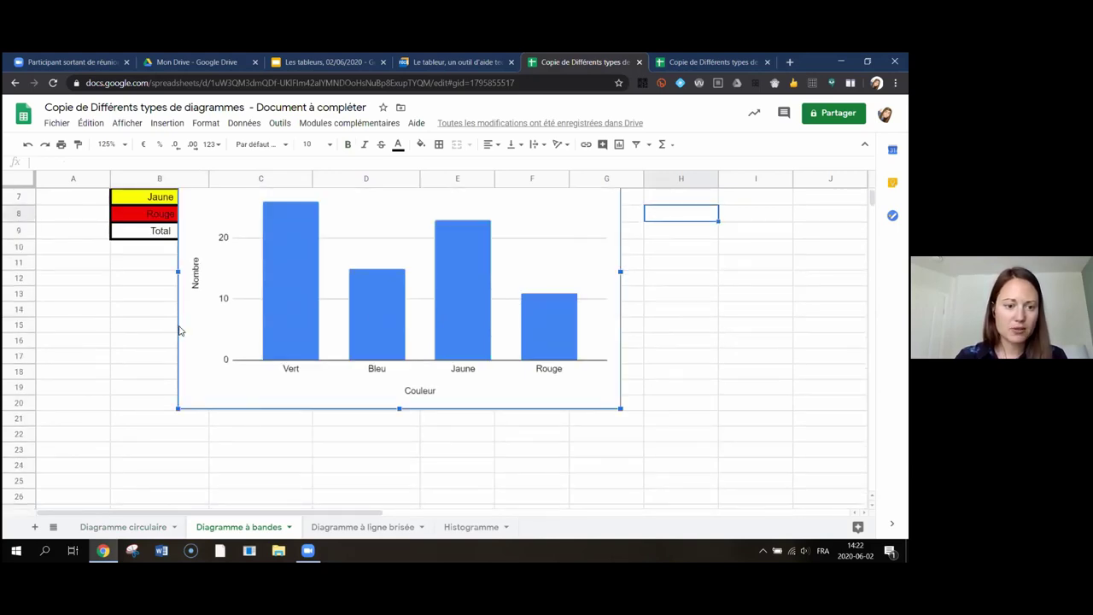
left_click(175, 340)
left_click_drag(175, 366, 198, 432)
left_click(227, 417)
left_click(214, 396)
left_click(518, 404)
scroll(623, 341, "up", 2)
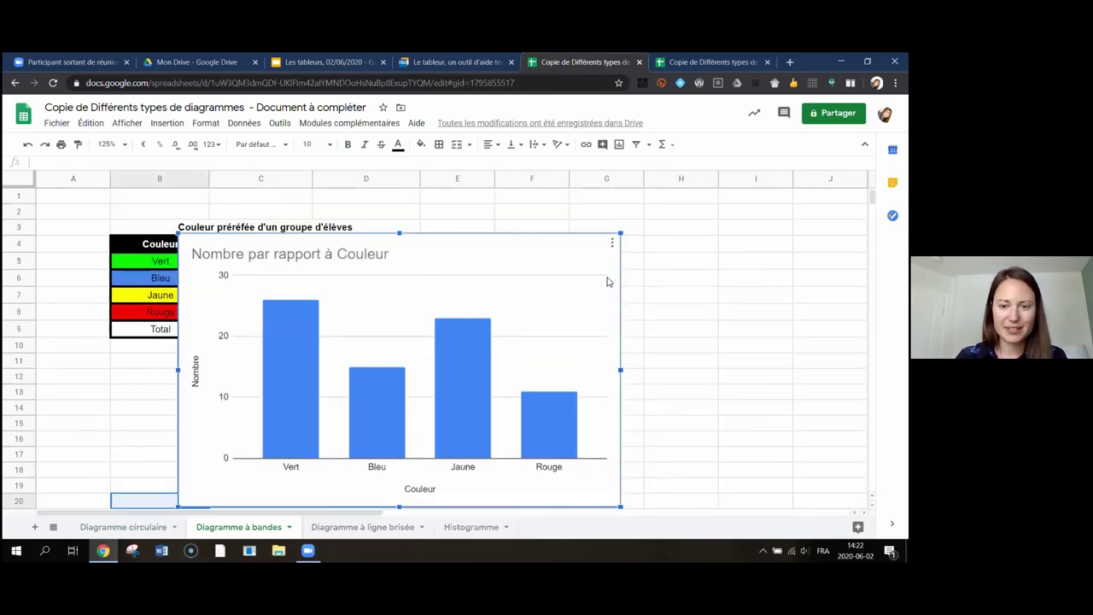
left_click_drag(577, 238, 502, 368)
scroll(434, 348, "down", 3)
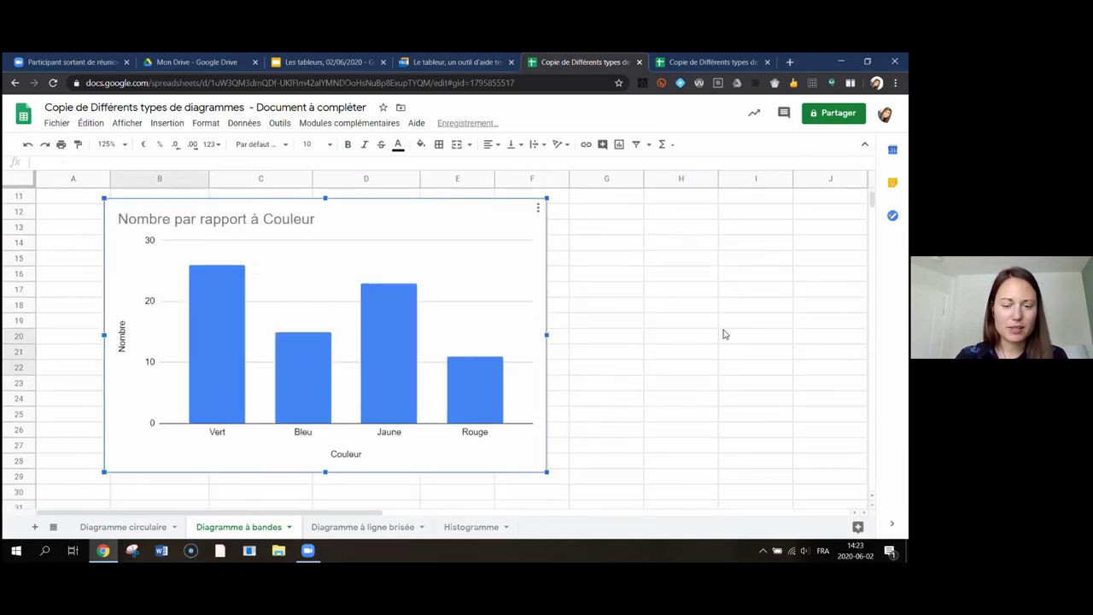
Step: Open the column chart for editing, review its data setup and show its customization options
left_click(537, 208)
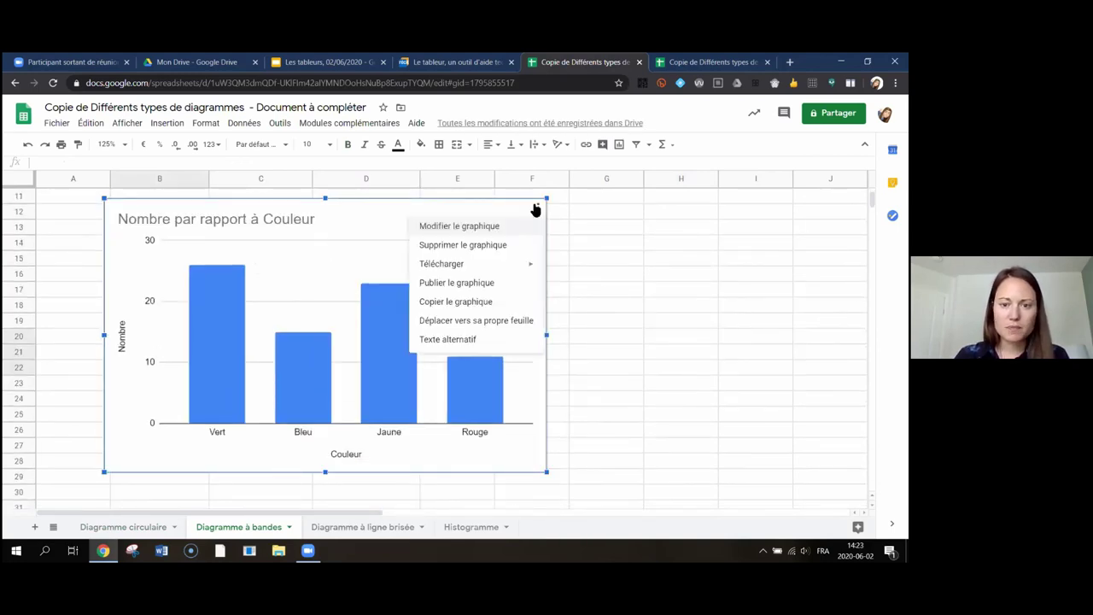
left_click(464, 229)
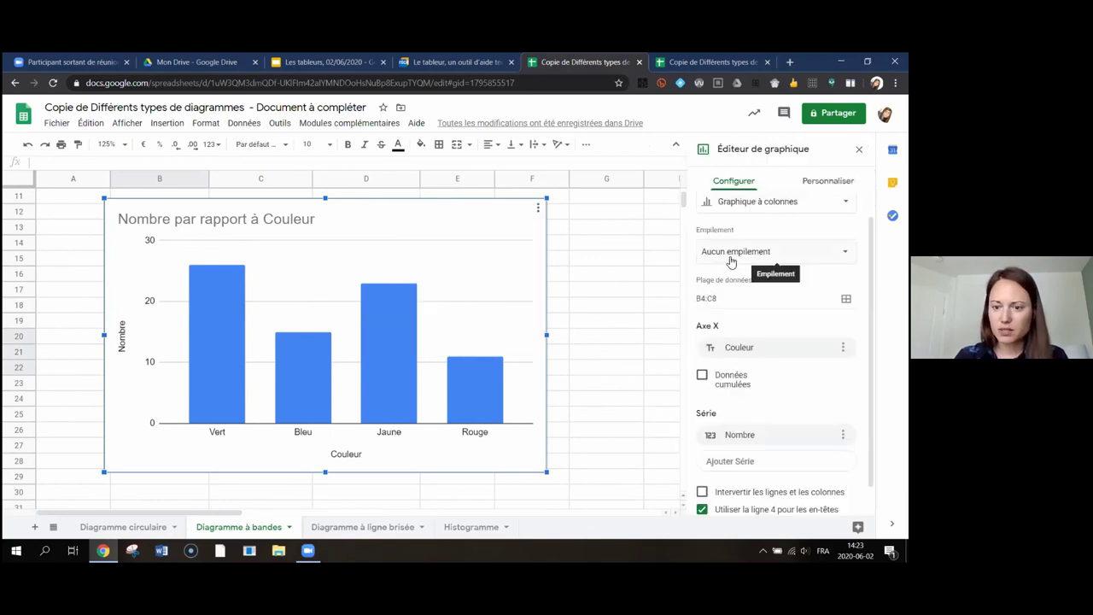
scroll(781, 357, "down", 1)
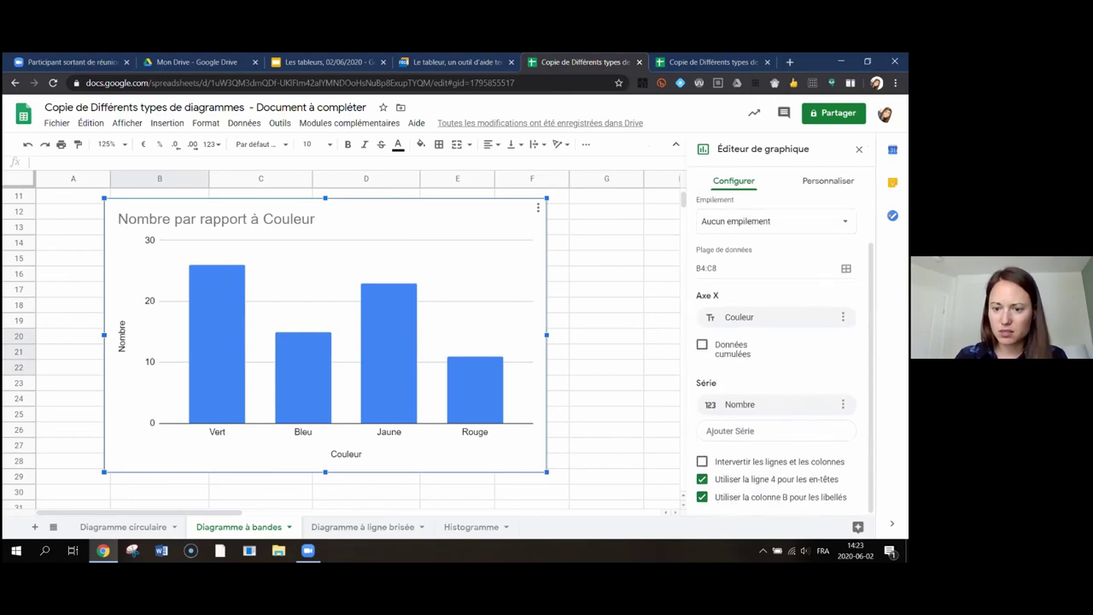
scroll(769, 342, "up", 2)
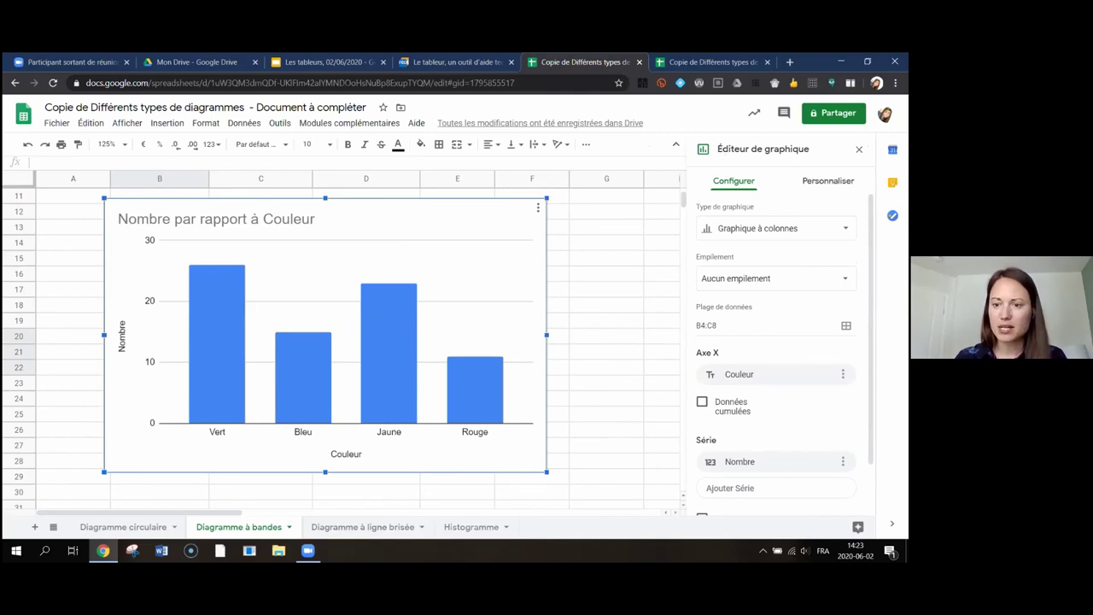
left_click(827, 180)
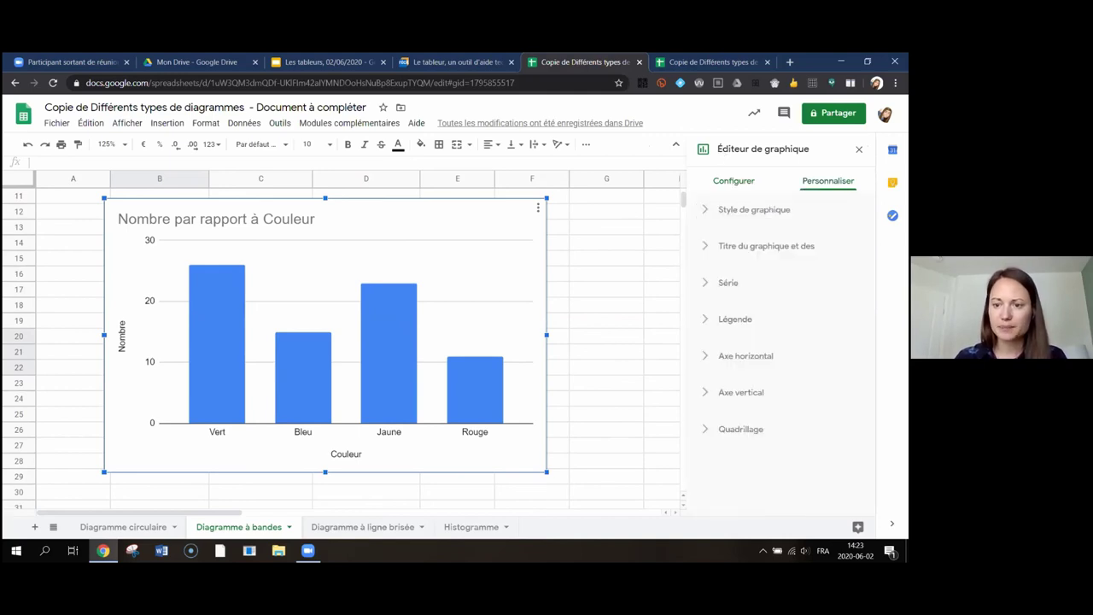
Step: Try the 3D style on the column chart
left_click(707, 210)
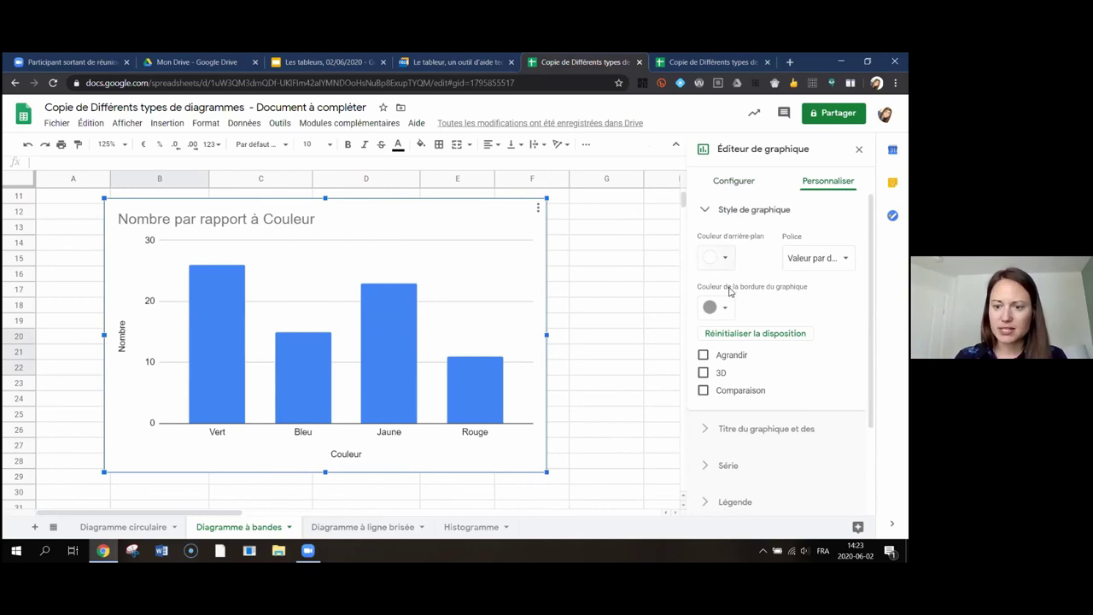
left_click(704, 374)
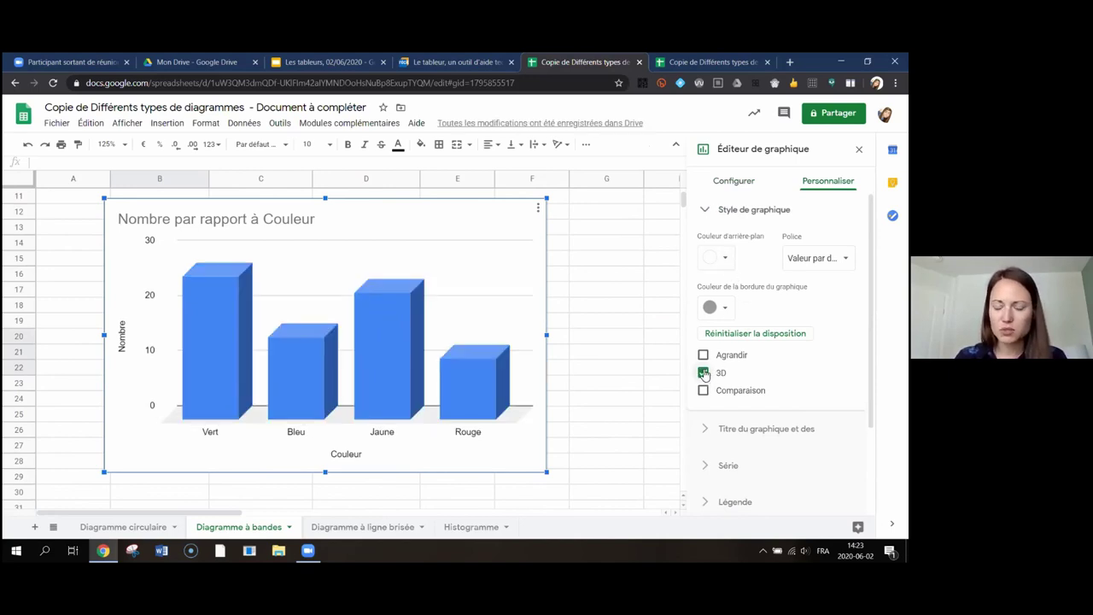
left_click(704, 375)
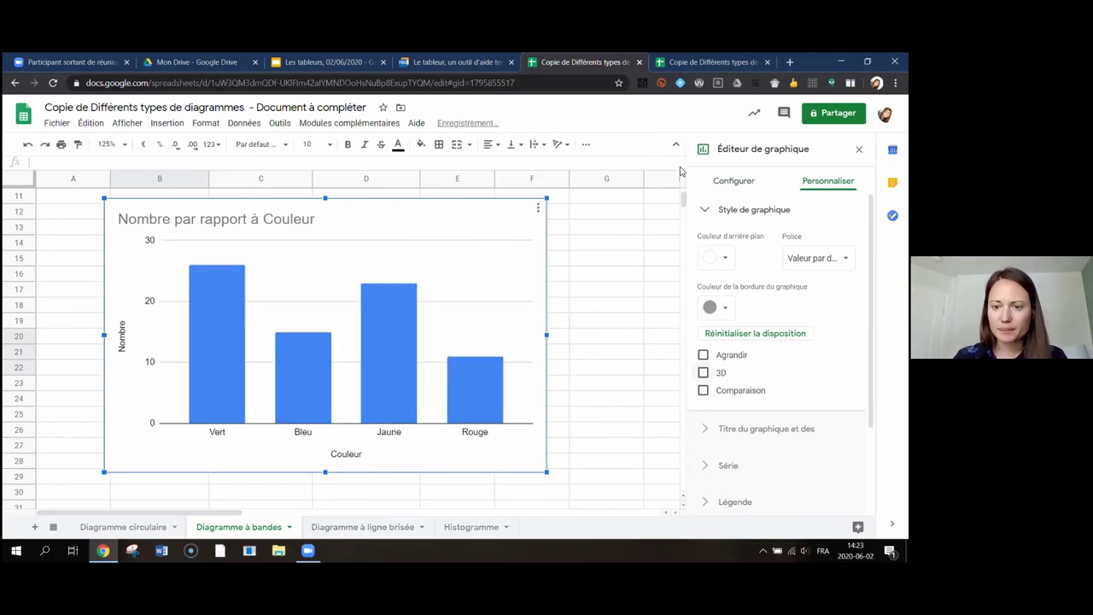
left_click(707, 211)
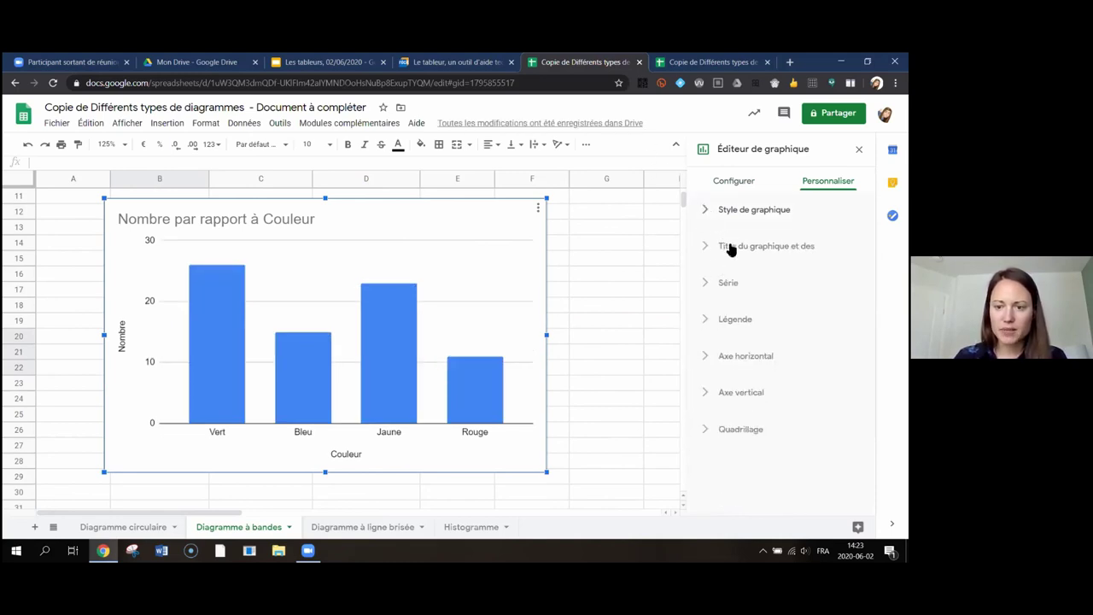
Step: Change the column chart's title to "Couleur préférée d'un groupe d'élèves" and centre it above the chart
left_click(730, 247)
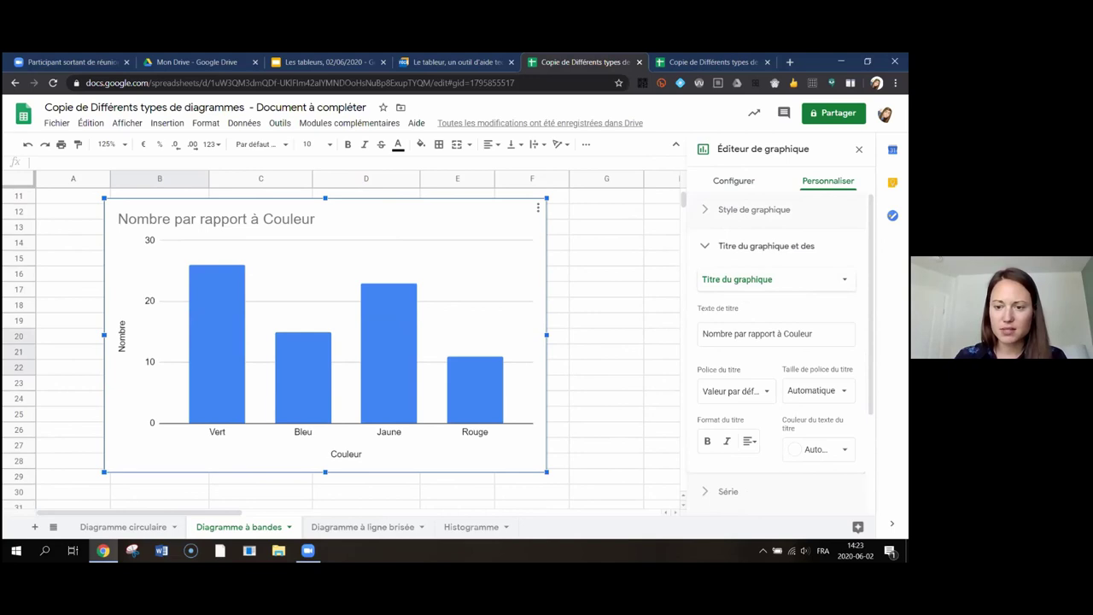
left_click(777, 334)
left_click_drag(813, 334, 681, 342)
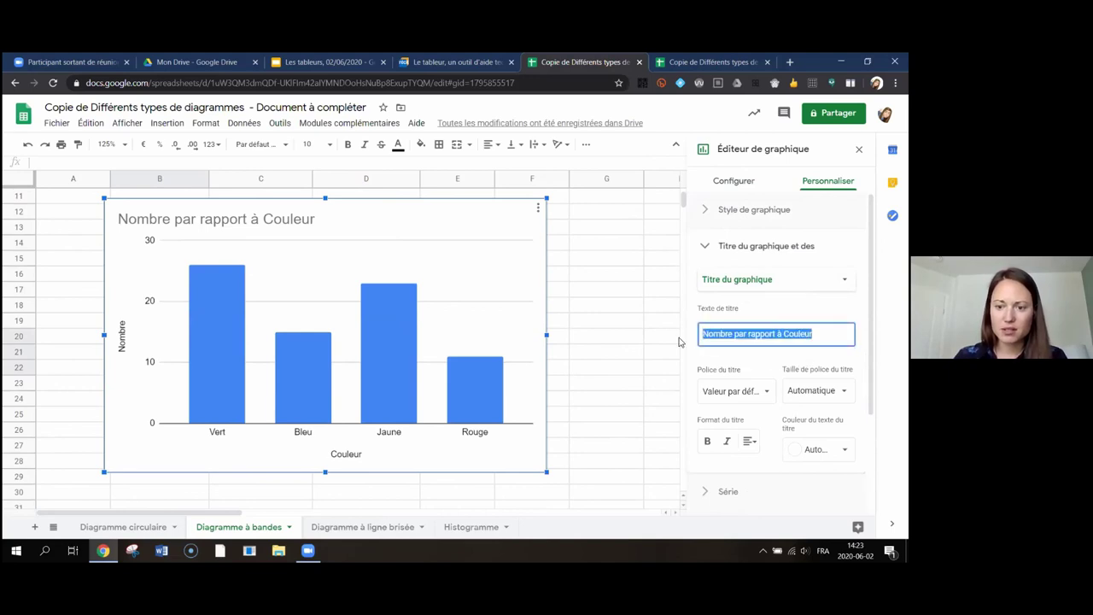
scroll(568, 283, "up", 5)
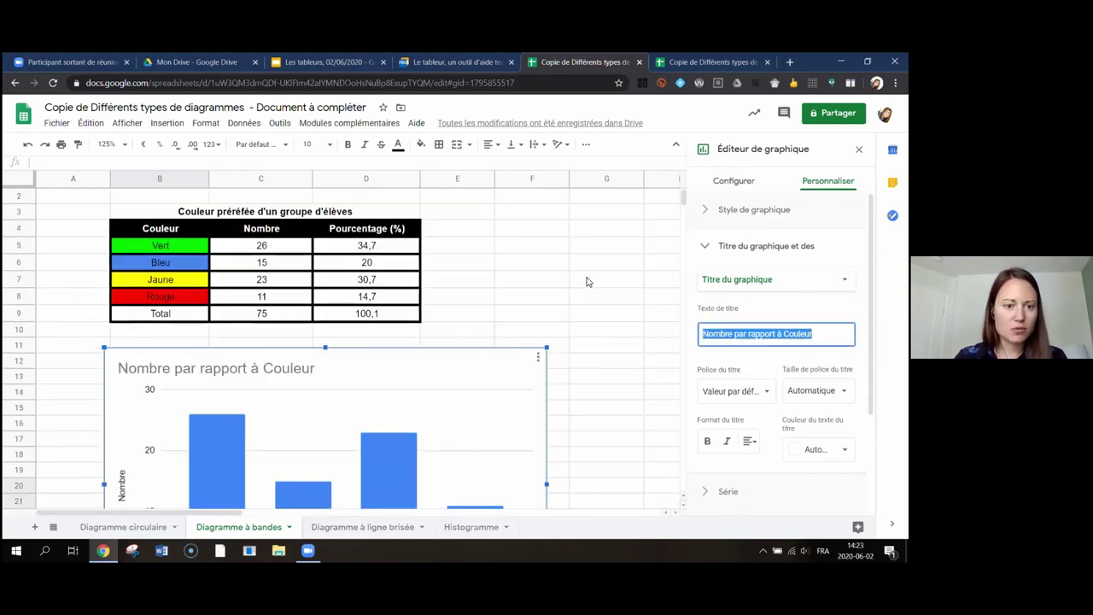
scroll(587, 282, "down", 3)
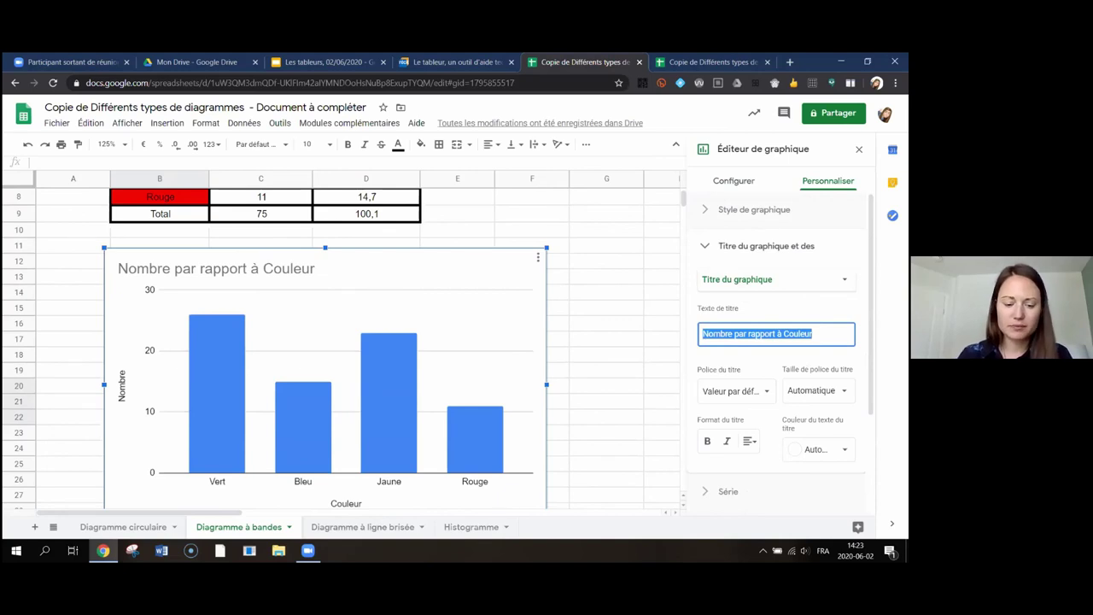
type("Couleur préfér")
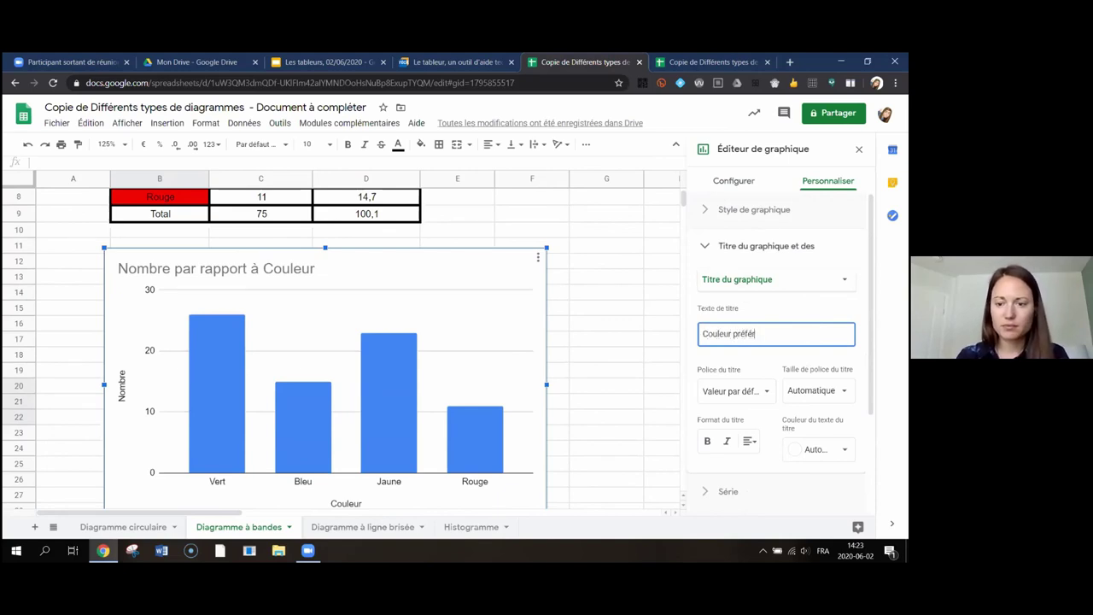
type("ée d'un g")
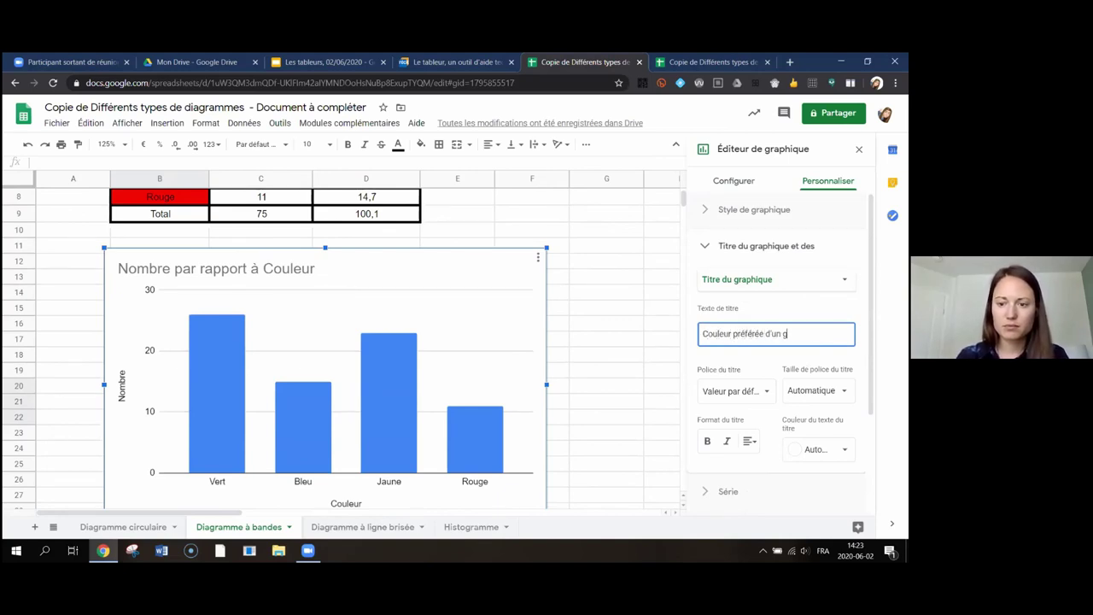
type("roupe d'élèves")
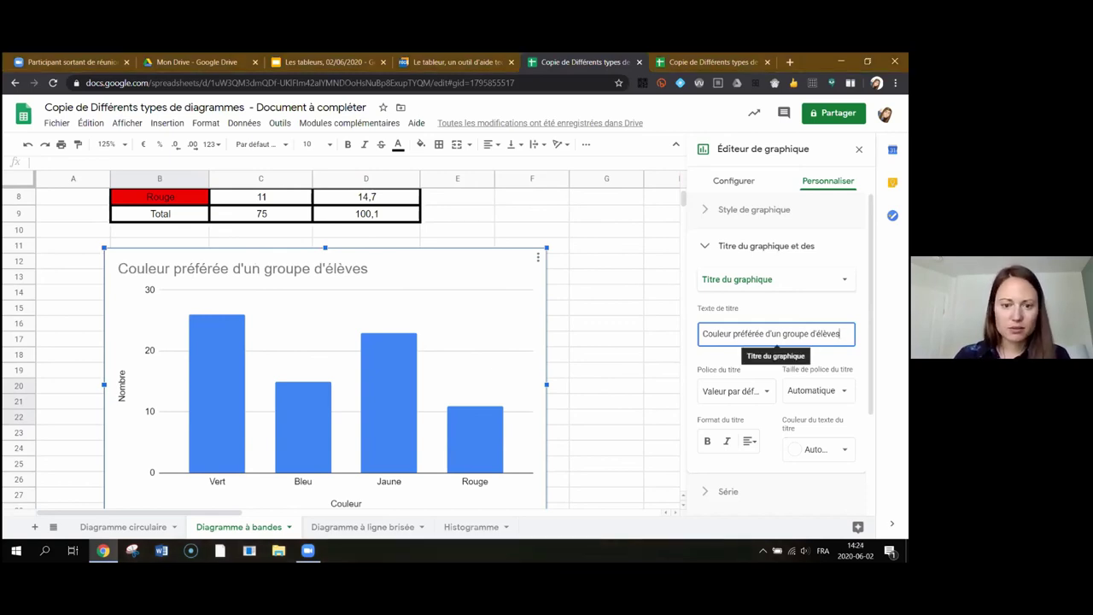
left_click(749, 440)
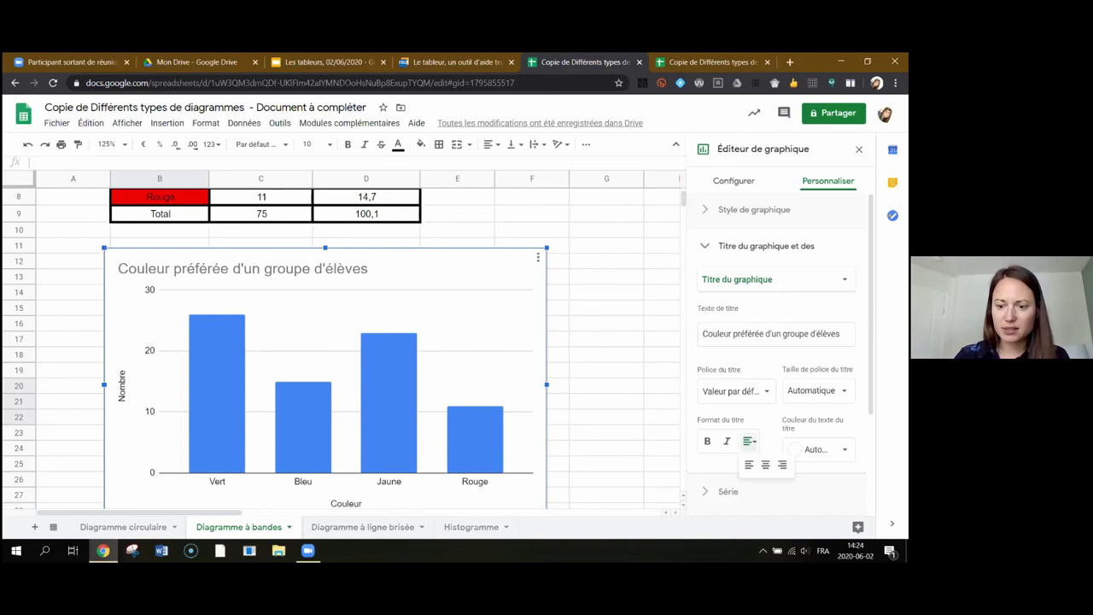
left_click(767, 464)
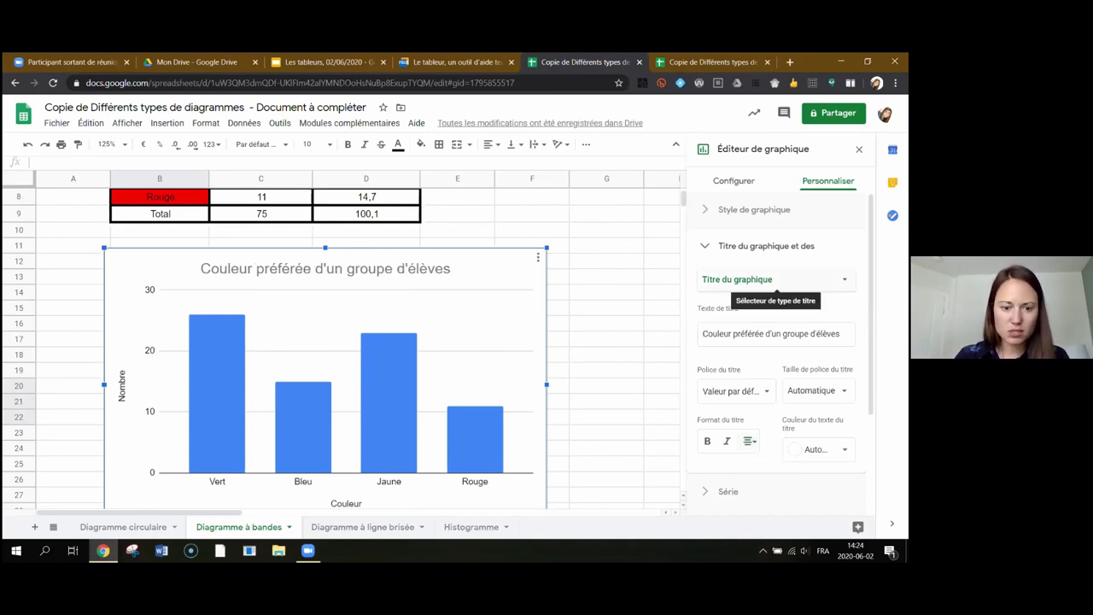
Step: Set the column chart's horizontal axis title to "Couleurs" and leave the chart editor
left_click(775, 279)
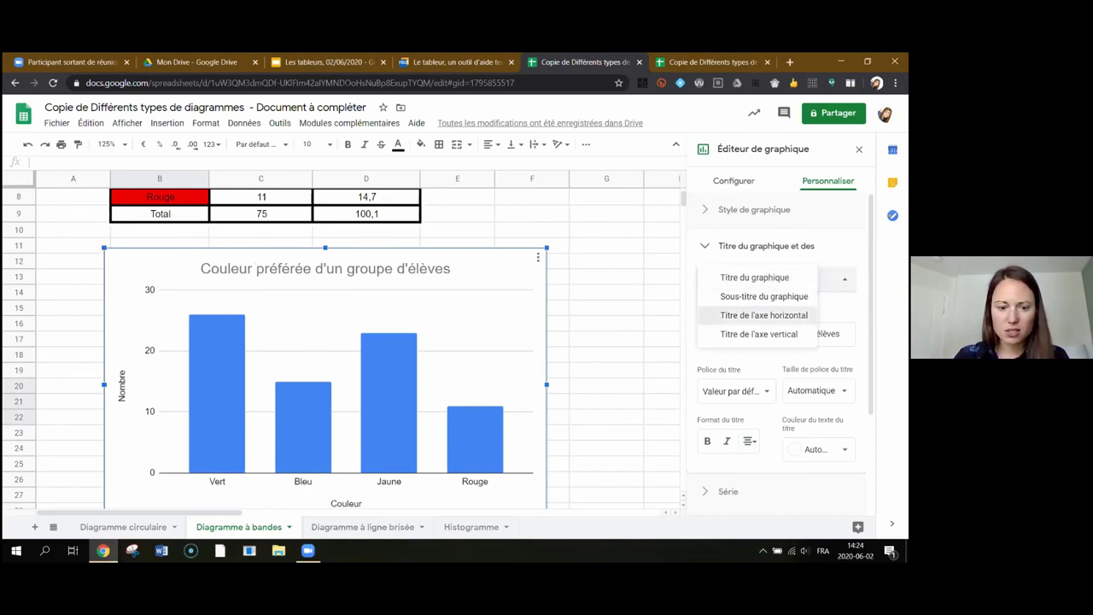
left_click(764, 315)
left_click(768, 330)
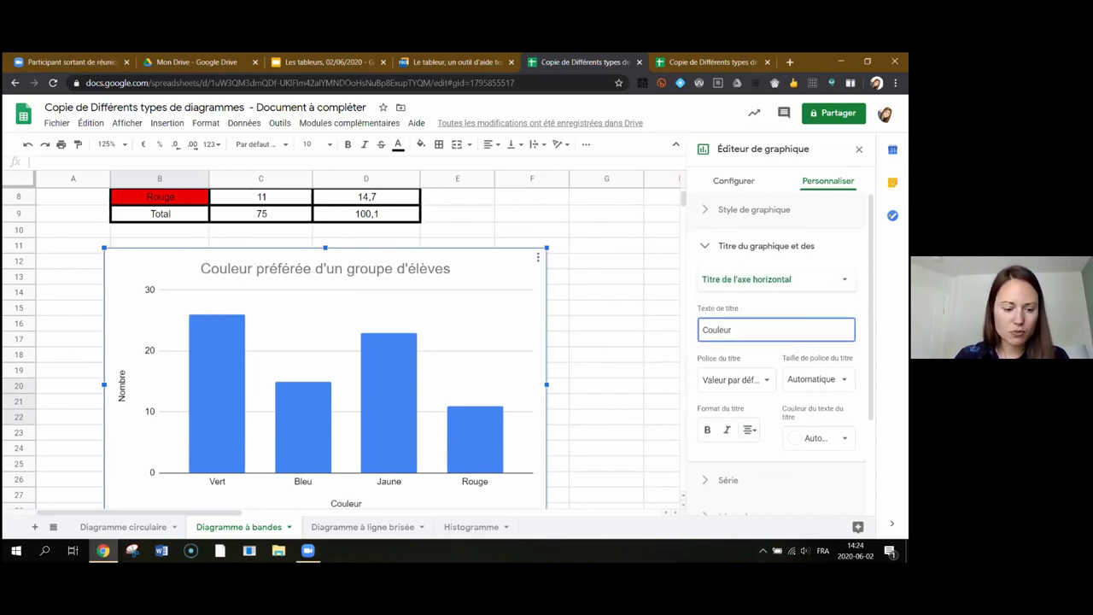
left_click(659, 331)
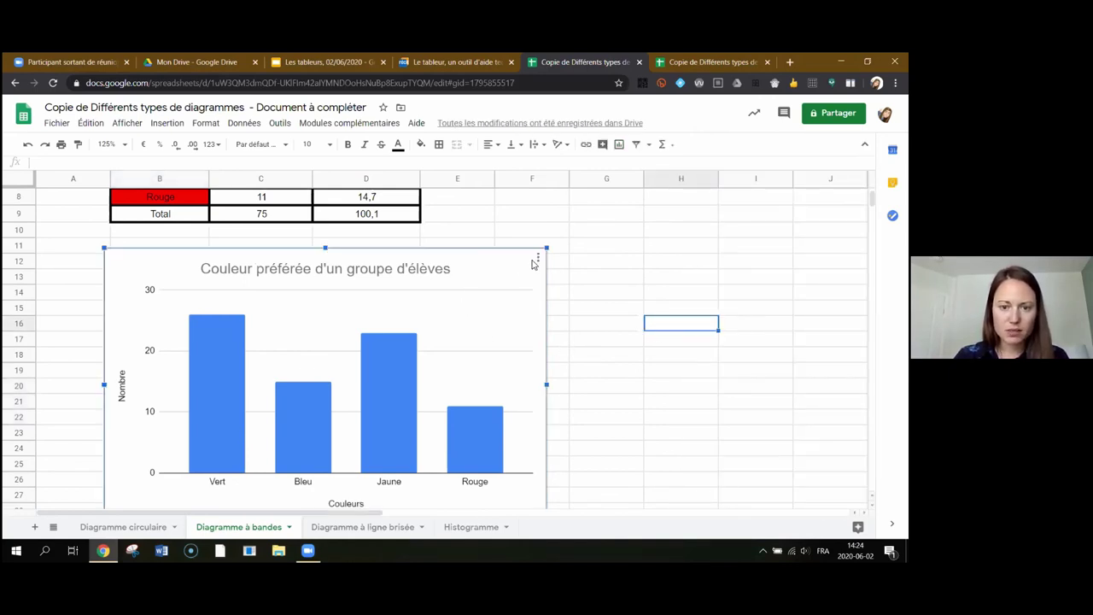
Step: Reopen the column chart for editing and set its vertical axis title to "Nombre d'élèves"
left_click(536, 259)
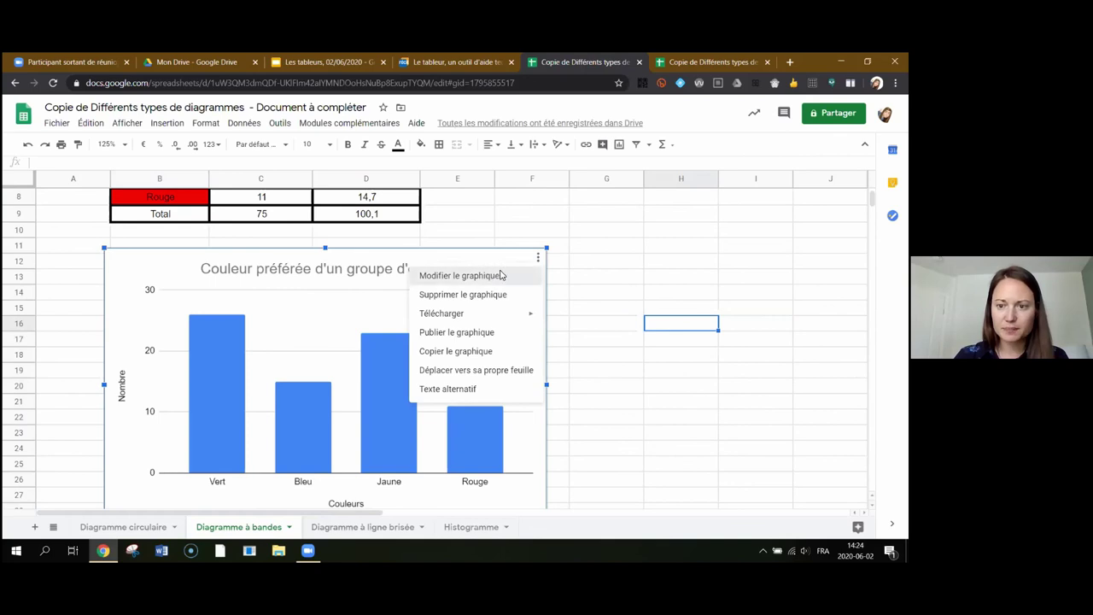
left_click(502, 275)
left_click(828, 181)
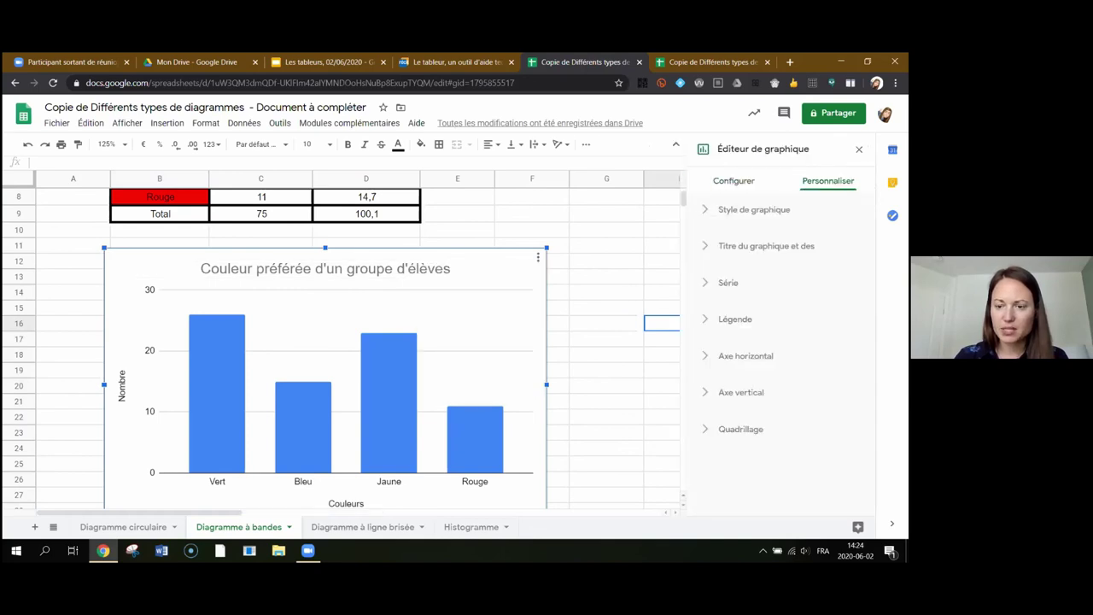
left_click(705, 247)
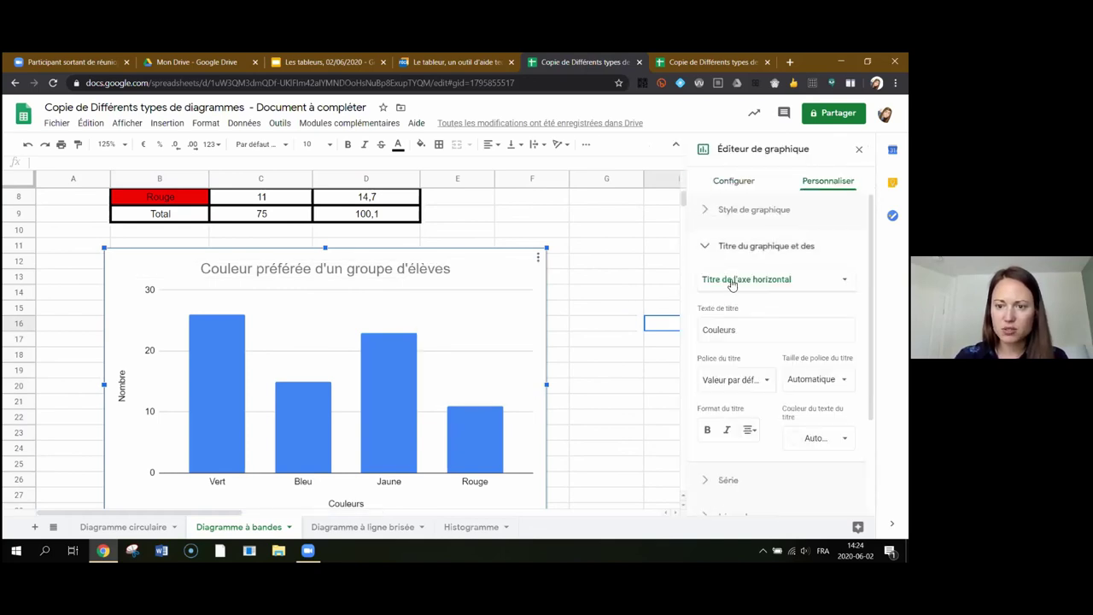
left_click(773, 278)
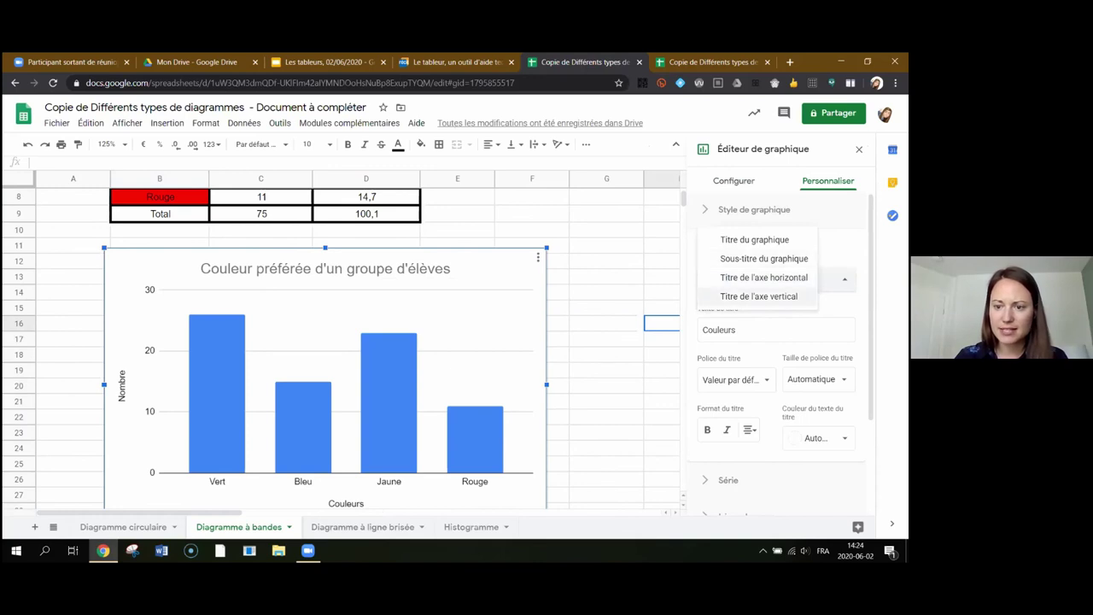
left_click(758, 297)
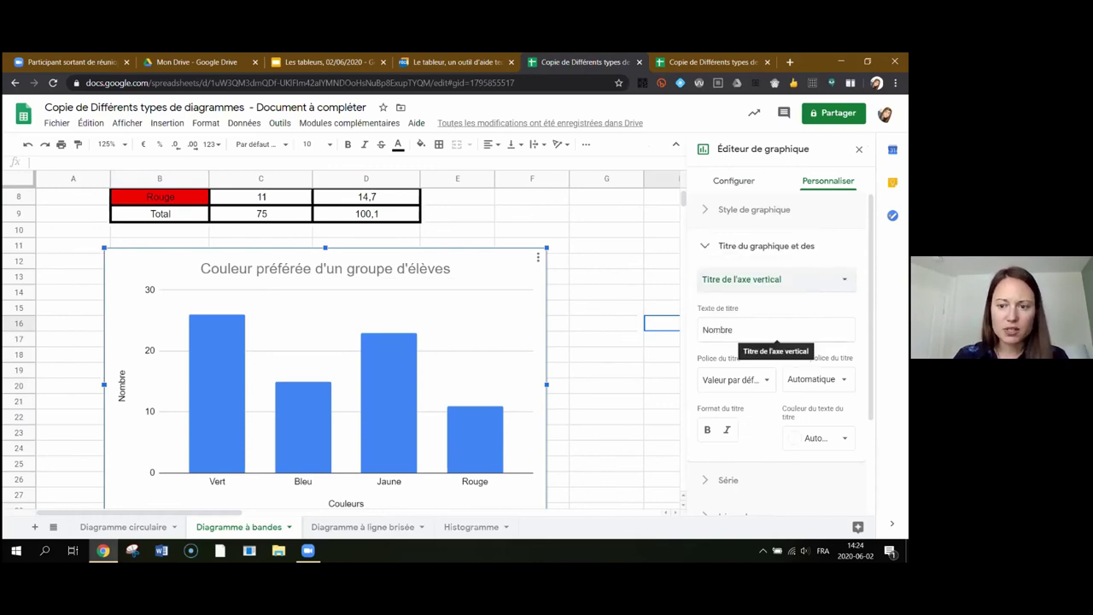
left_click(773, 330)
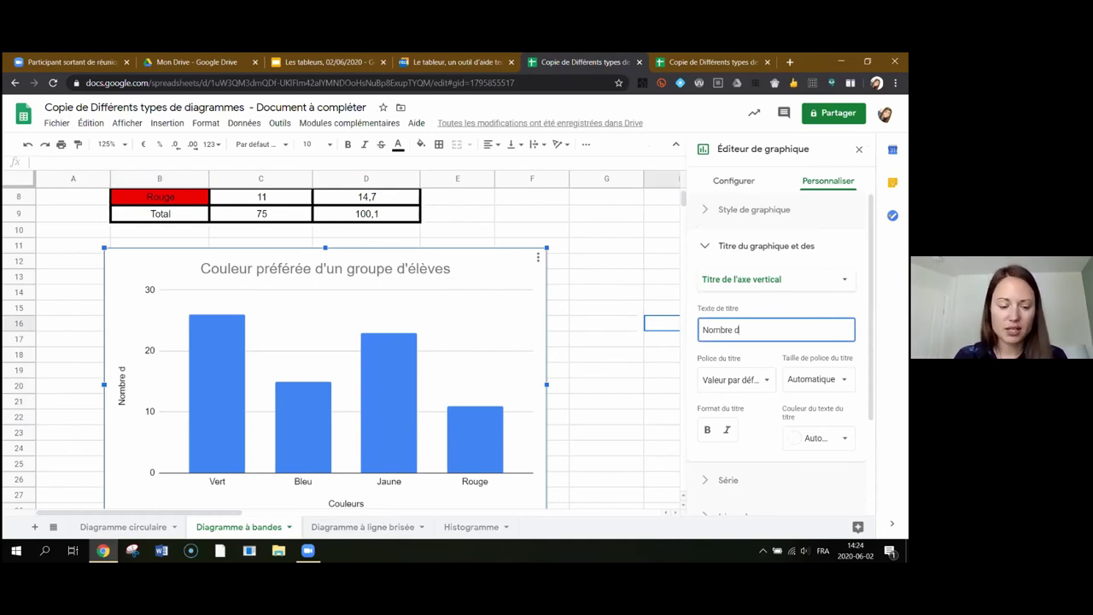
type("d'élèves")
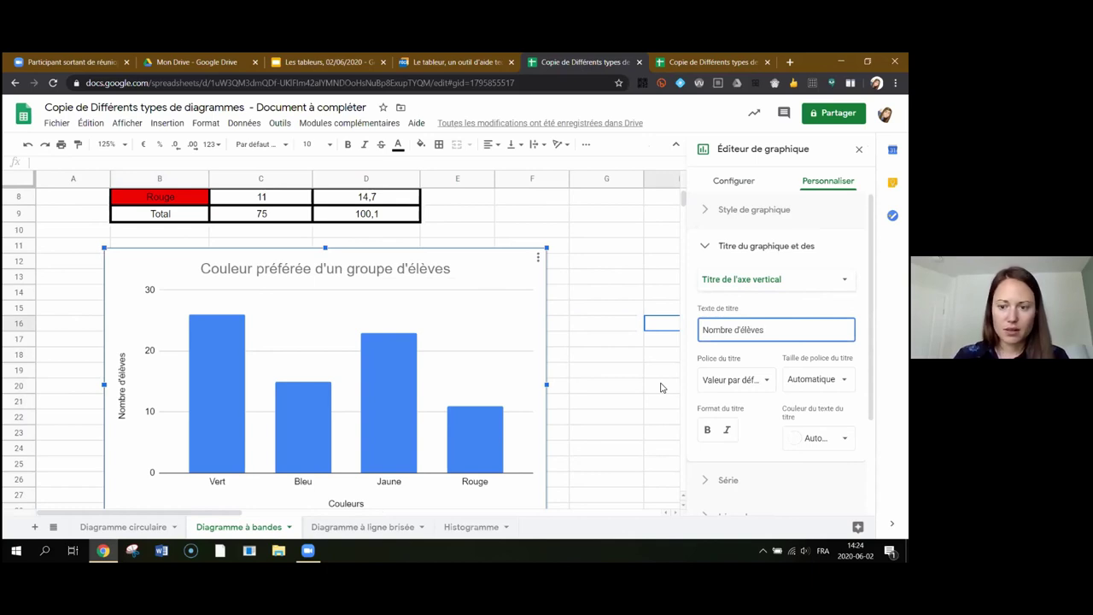
left_click(660, 388)
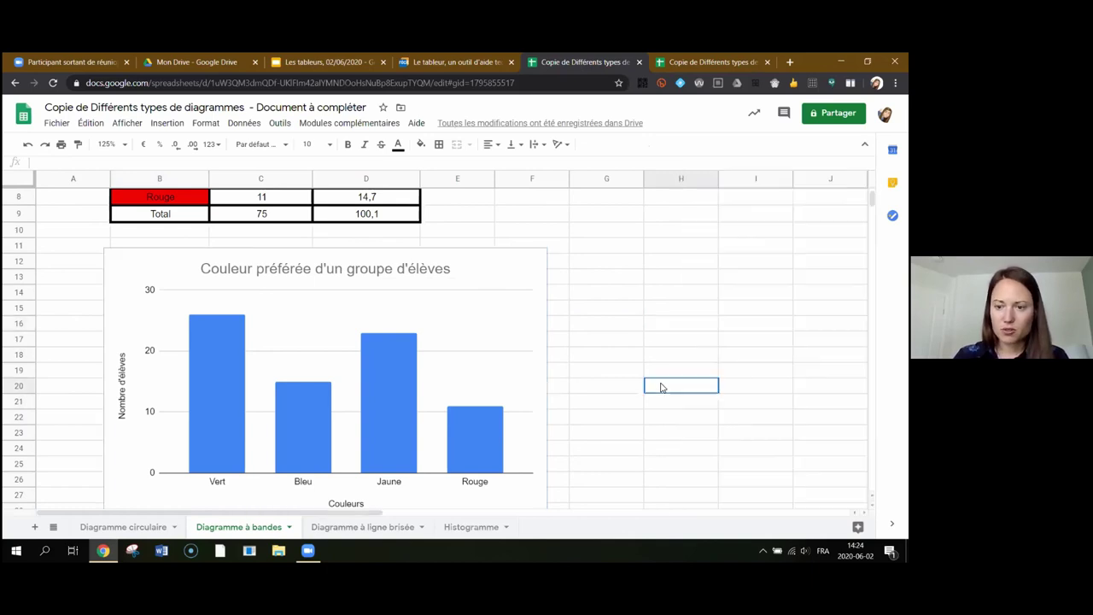
Step: Reopen the chart's customization options and set the Nombre series colour to bright green
left_click(537, 258)
left_click(511, 283)
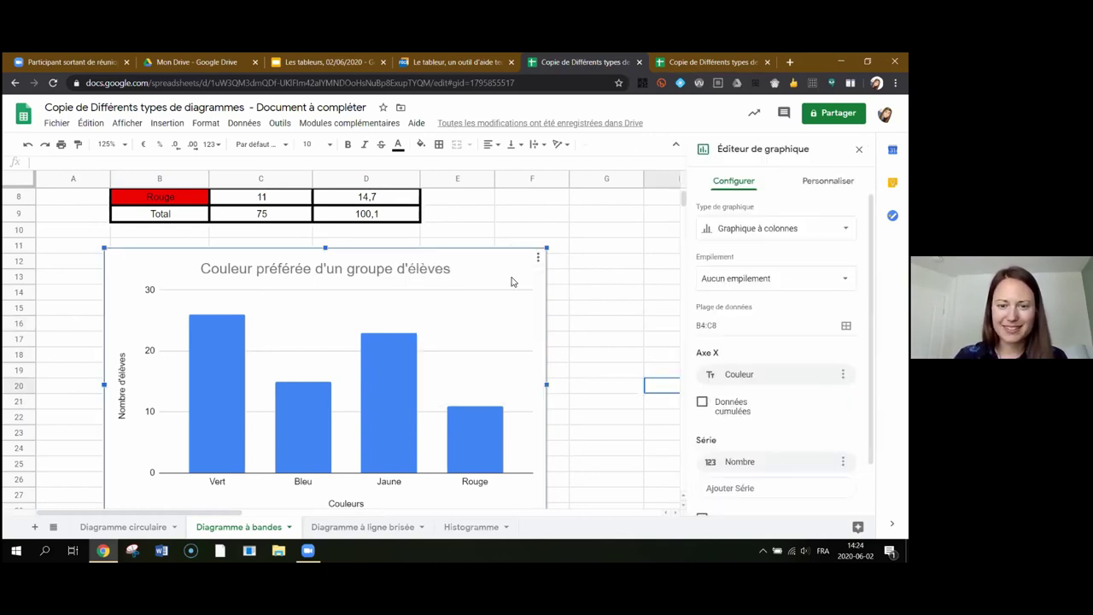
scroll(784, 355, "down", 1)
scroll(784, 355, "up", 1)
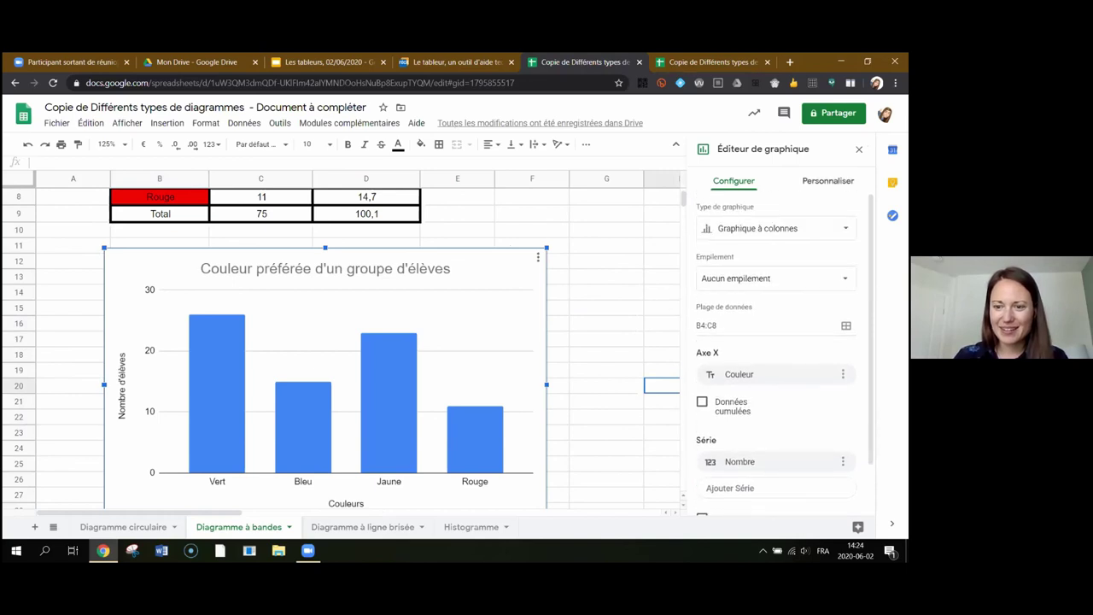
left_click(827, 180)
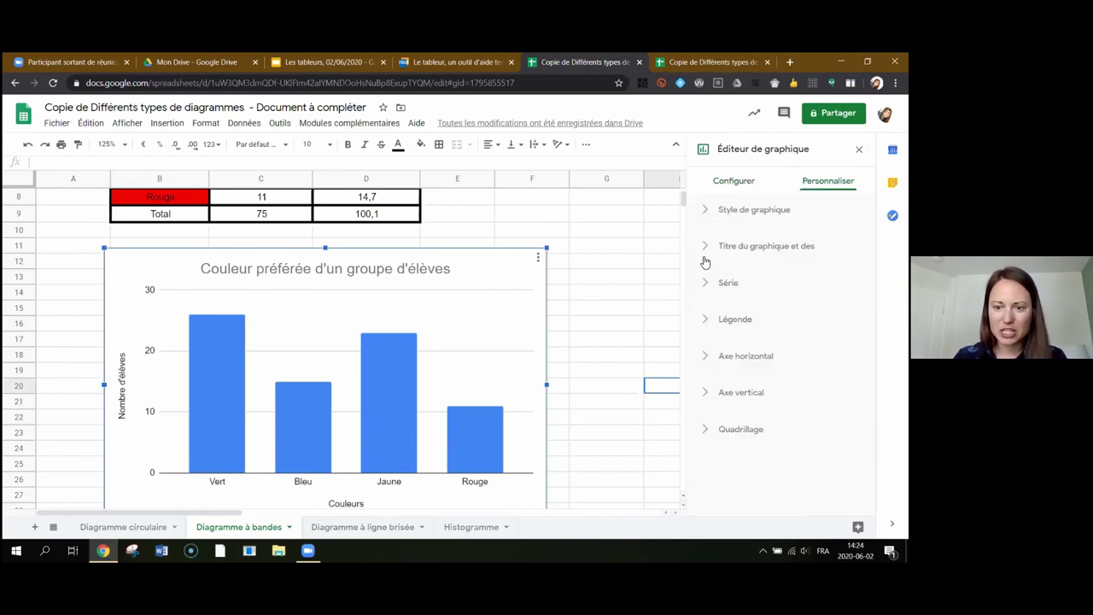
left_click(706, 285)
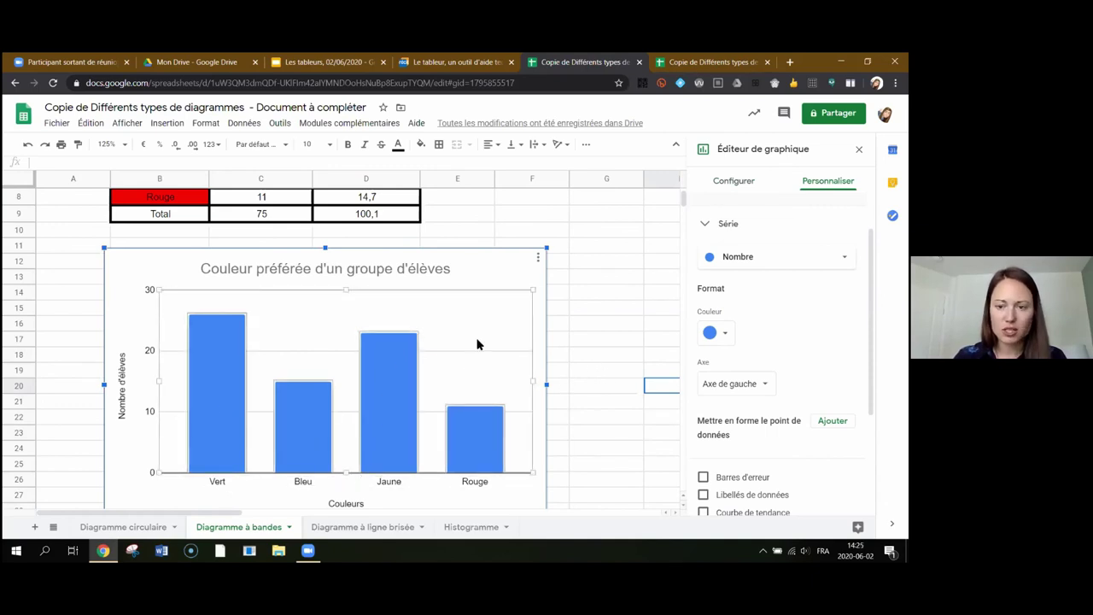
left_click(768, 256)
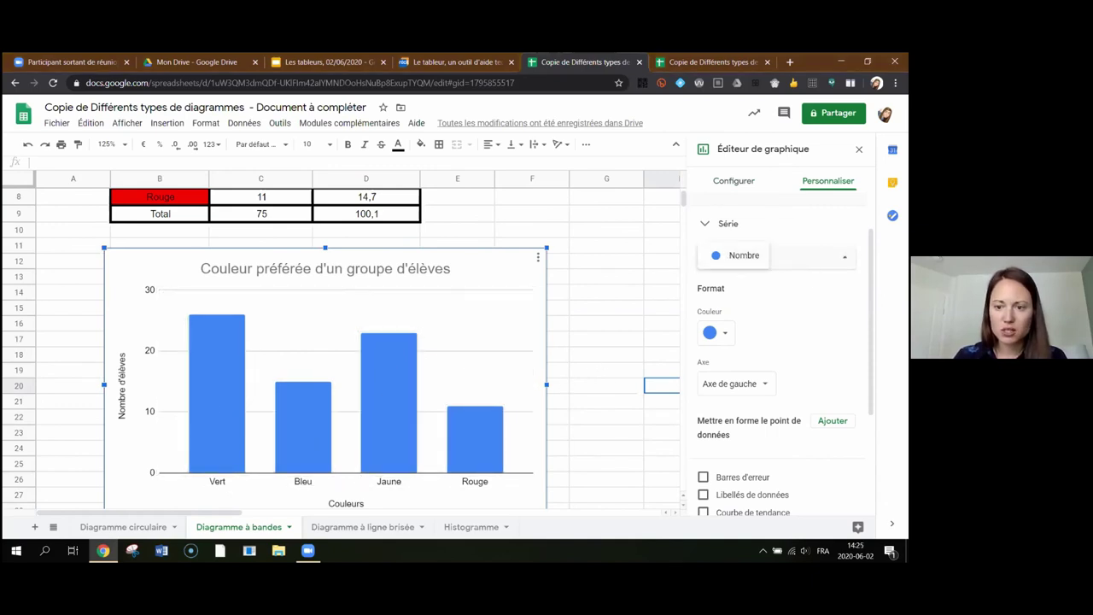
left_click(228, 401)
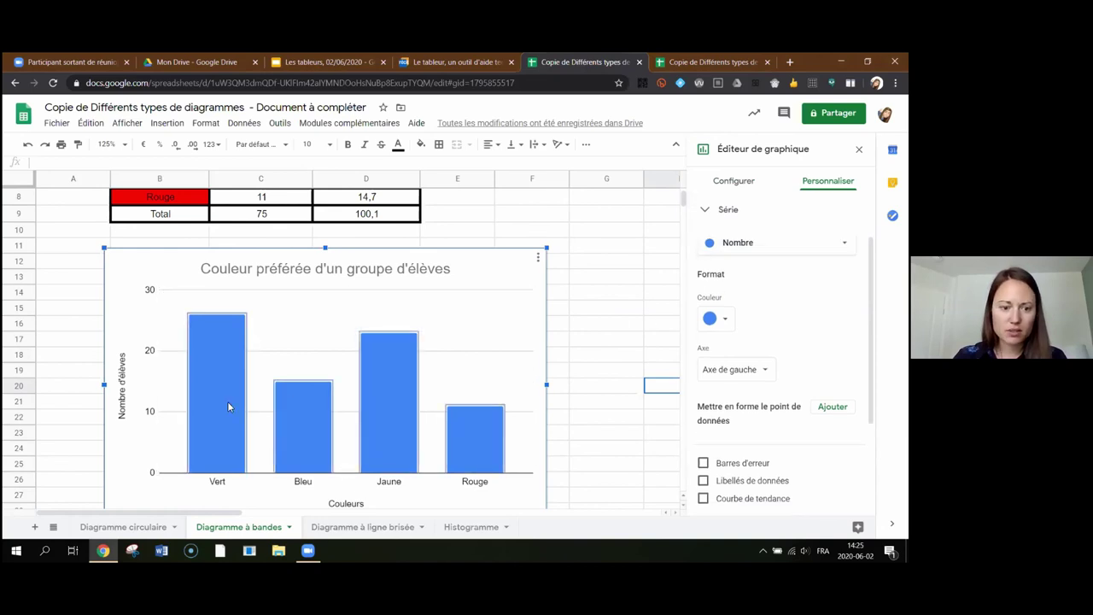
left_click(728, 321)
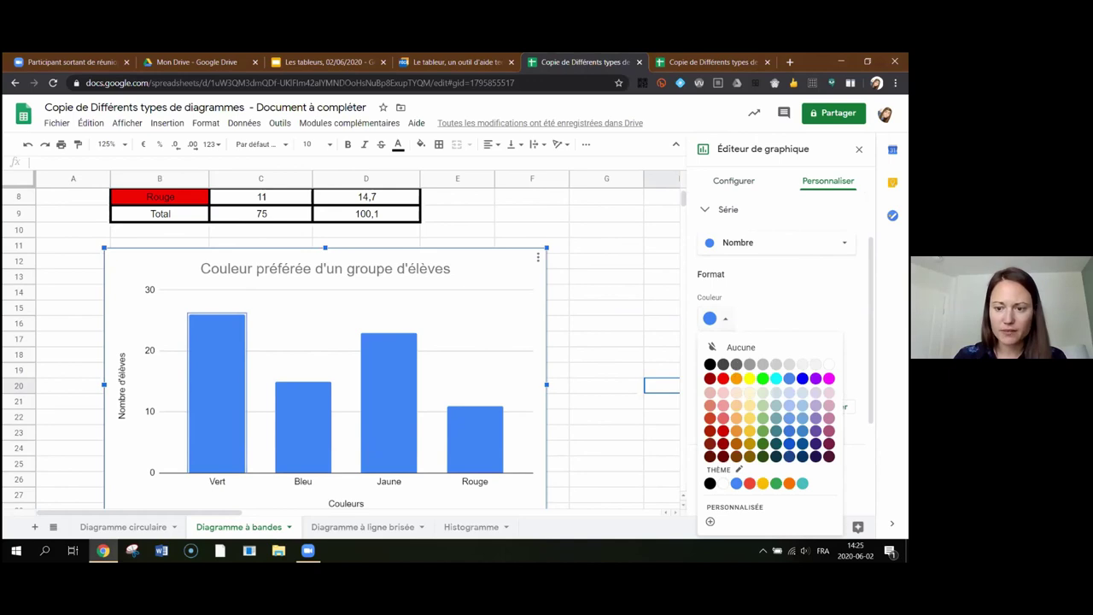
left_click(762, 378)
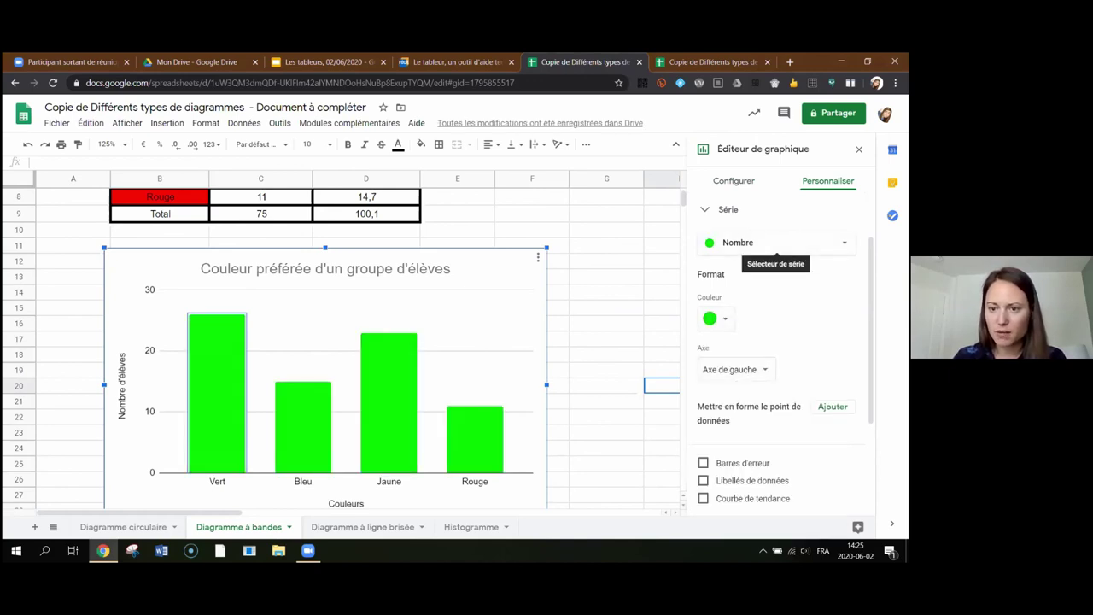
Step: Examine the Nombre series options and the Vert column for a way to colour a single column separately
left_click(775, 243)
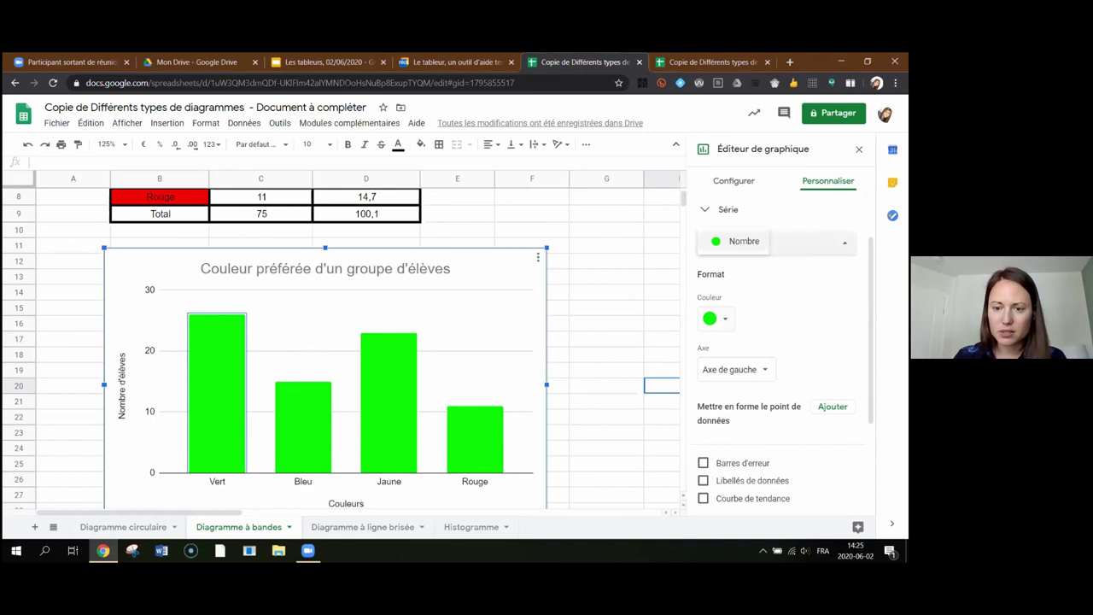
left_click(702, 209)
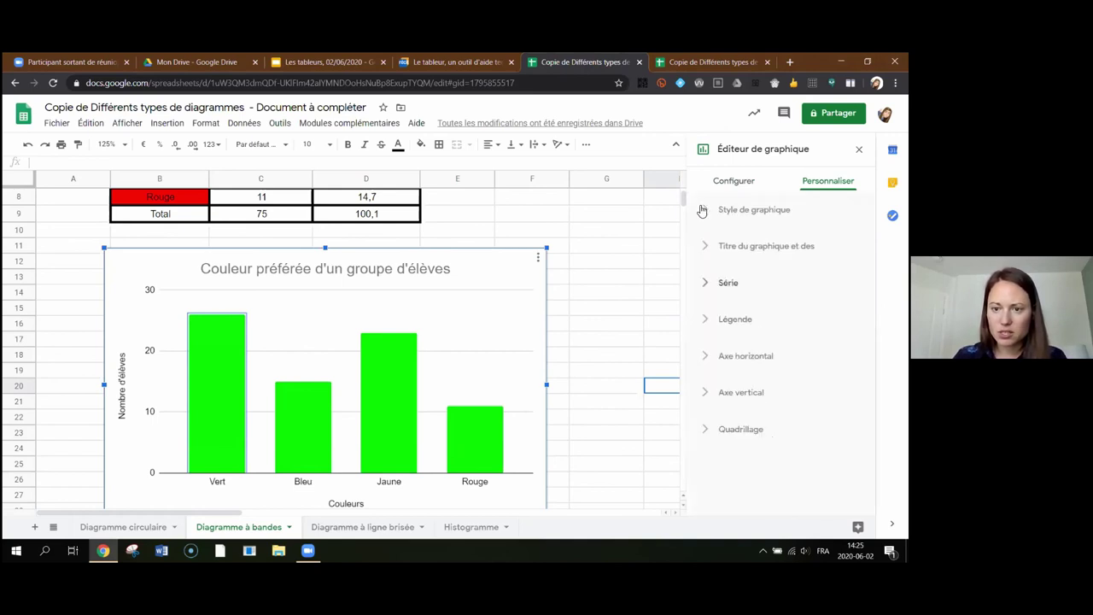
left_click(708, 286)
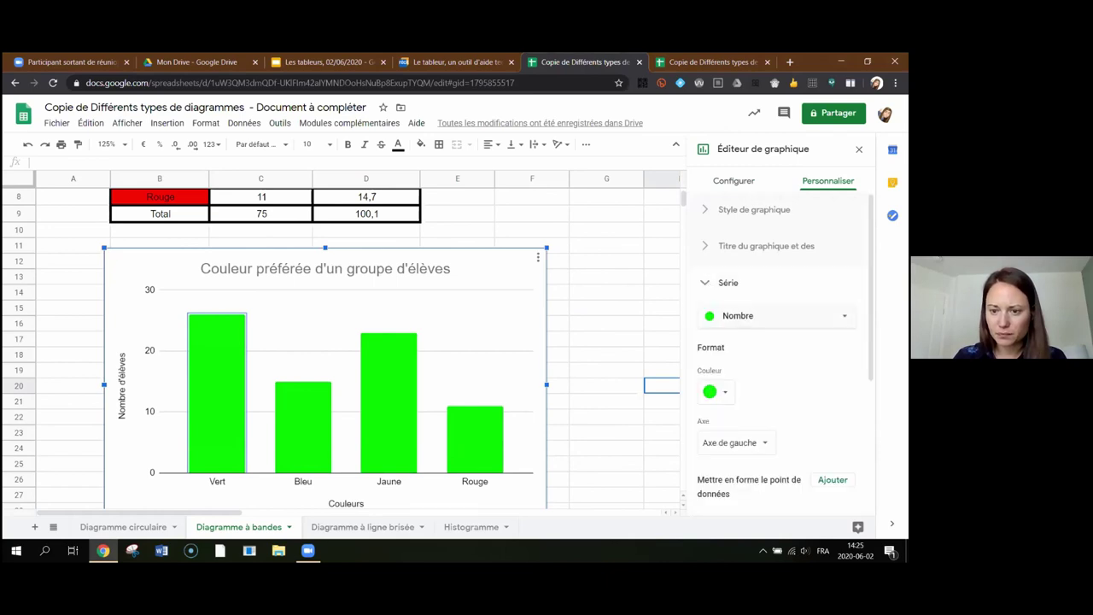
left_click(738, 315)
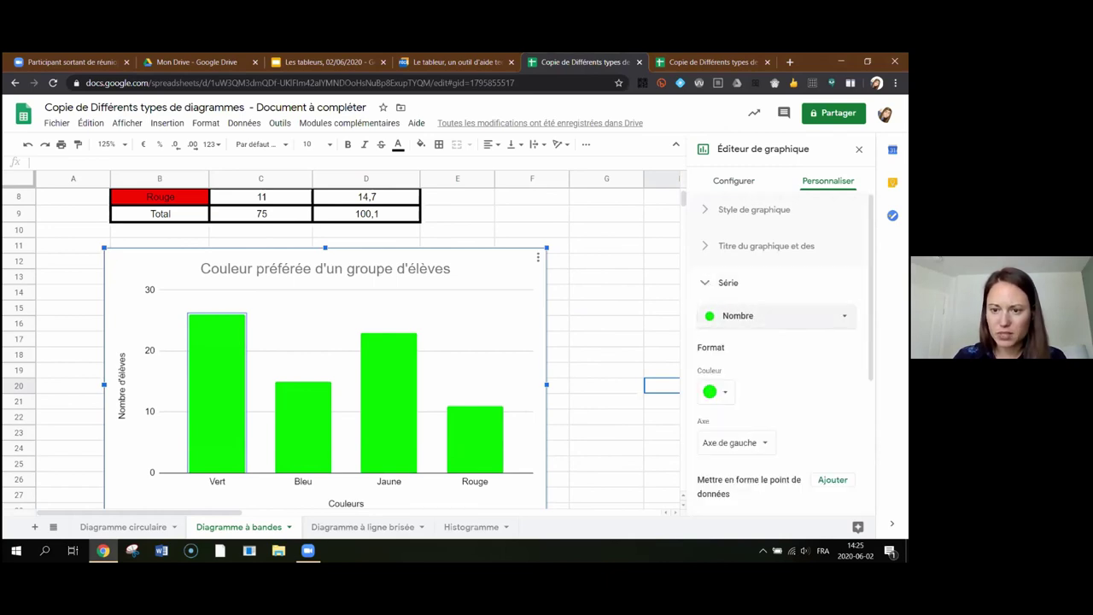
left_click(593, 342)
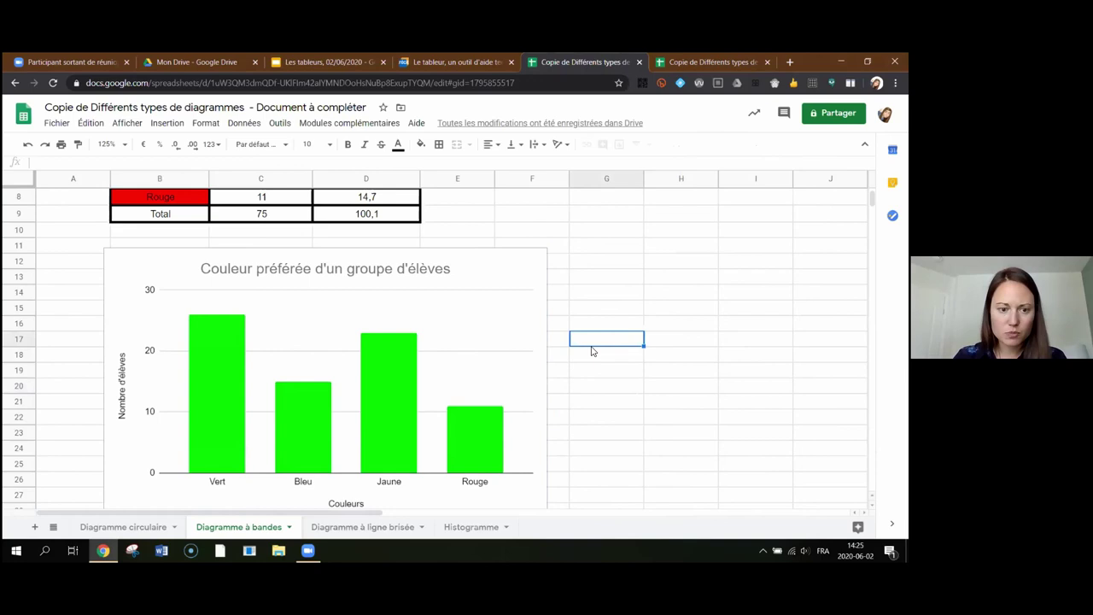
left_click(229, 408)
double_click(220, 417)
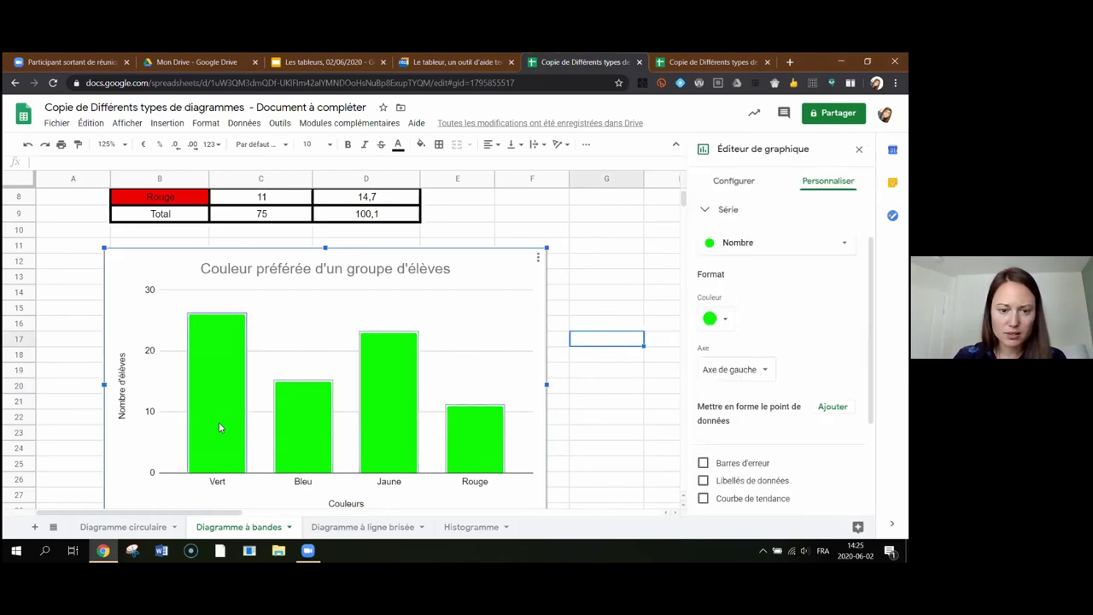
left_click(577, 393)
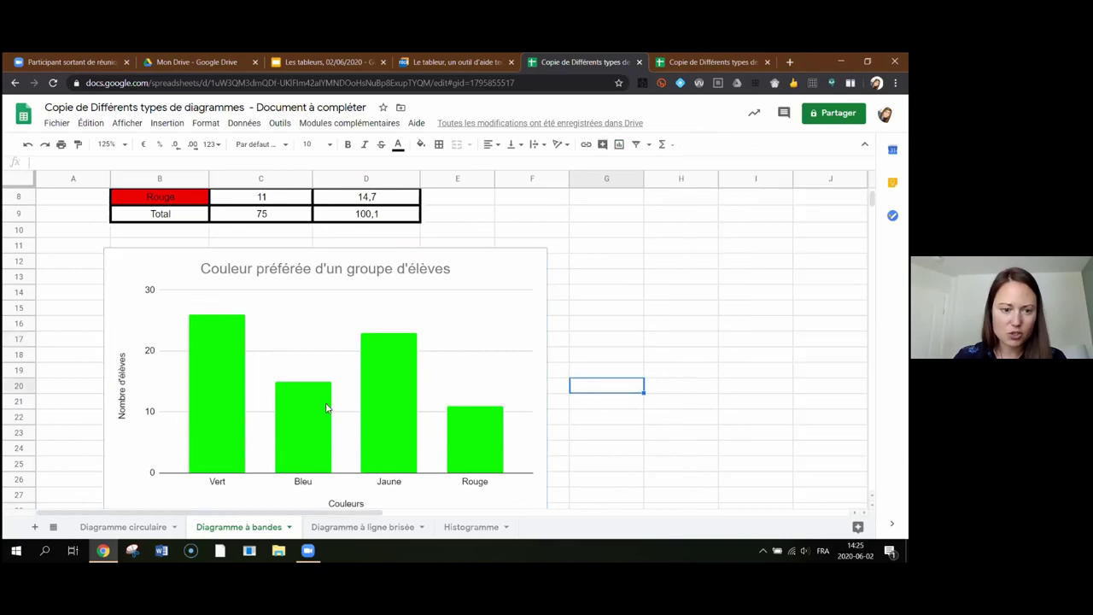
Step: Reopen the column chart's series options and set the Nombre series colour to the theme's medium green
left_click(229, 414)
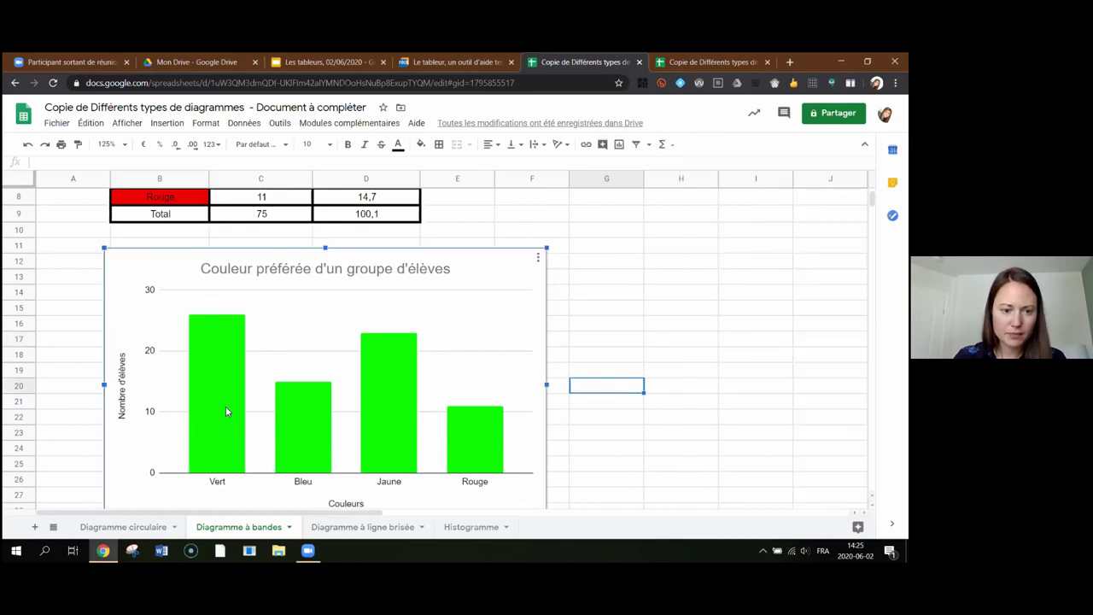
double_click(226, 411)
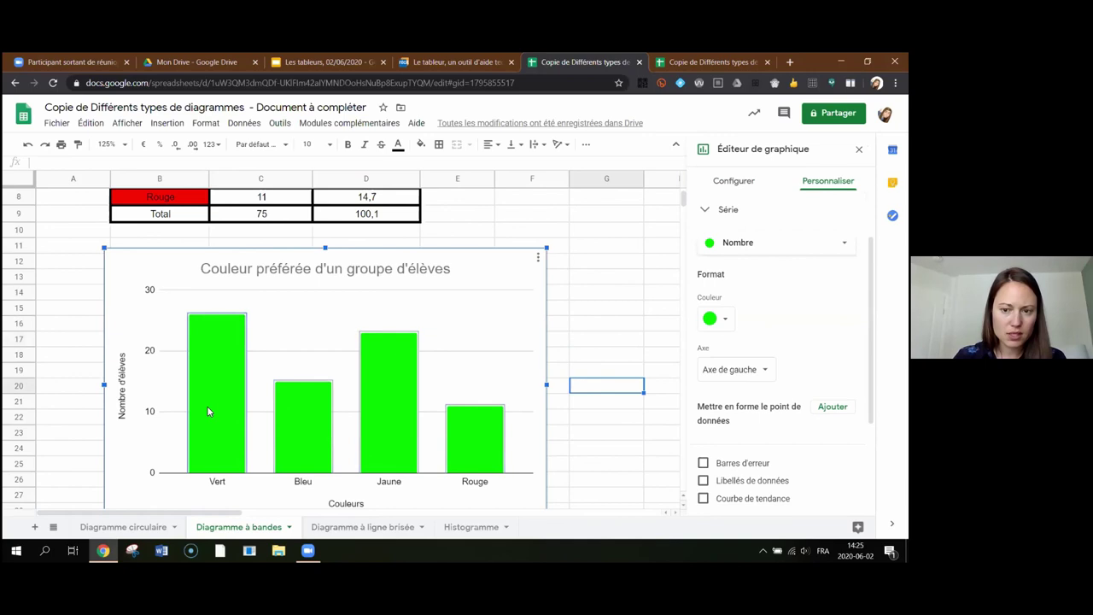
left_click(727, 320)
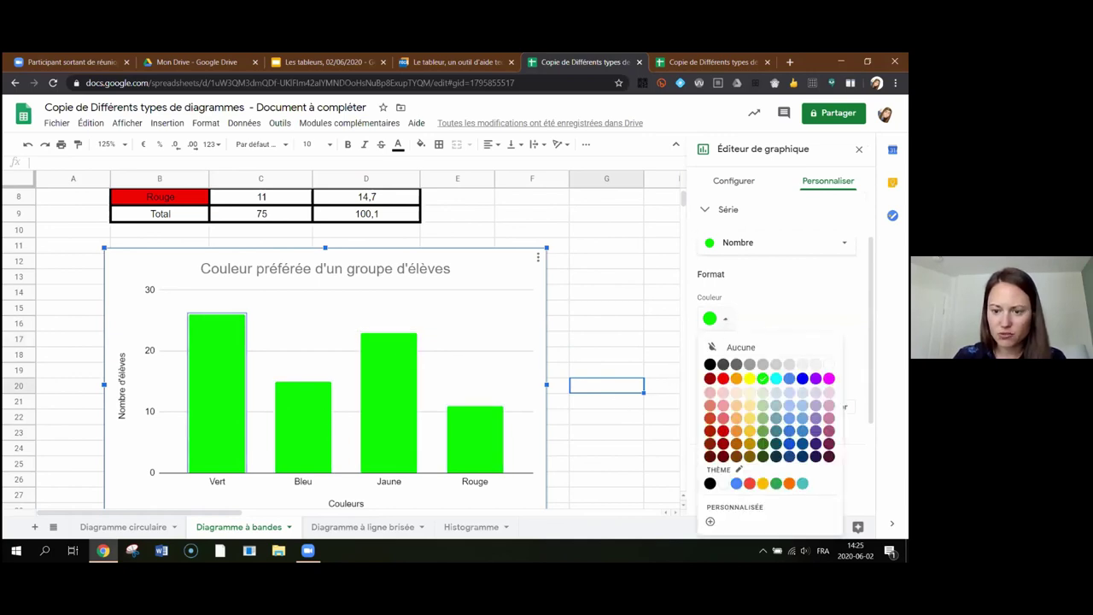
left_click(775, 483)
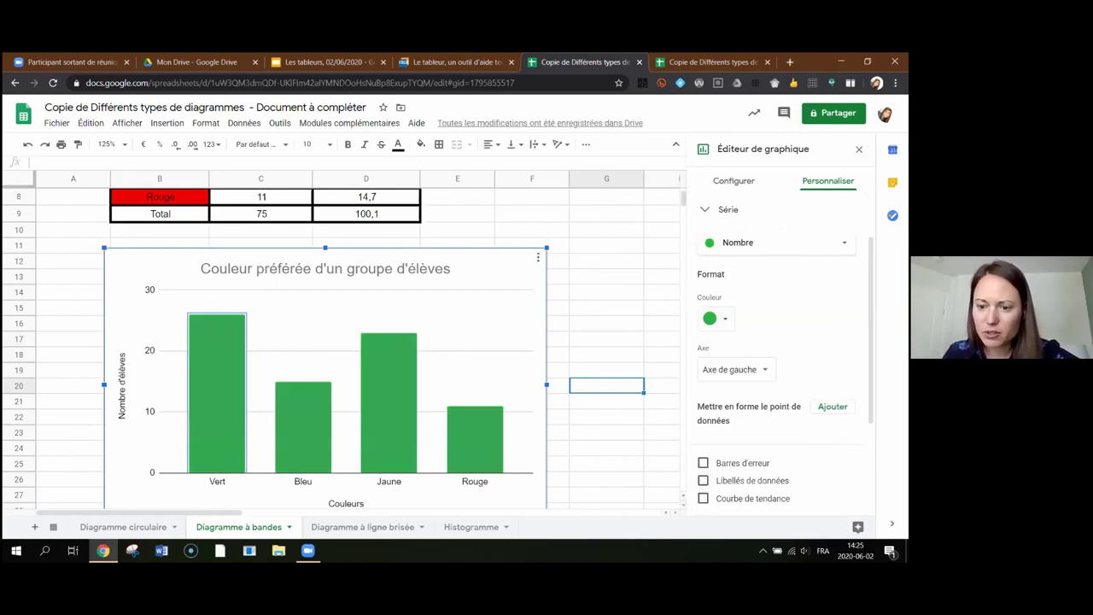
Step: Examine the data-point selection, series colour, legend and chart editing options for a way to recolour only the Vert column
left_click(832, 406)
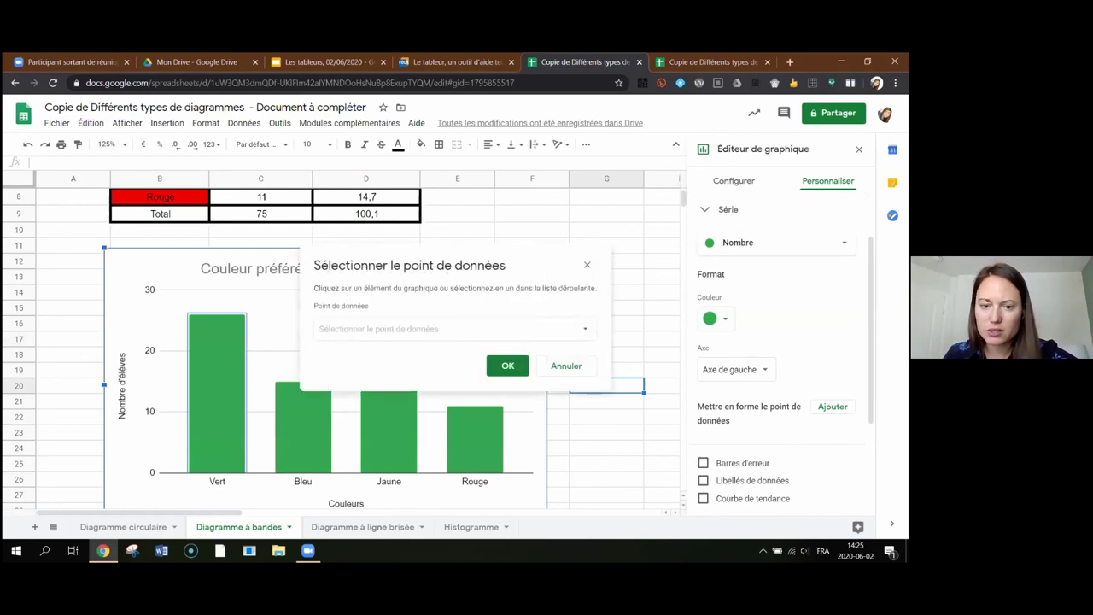
left_click(566, 366)
left_click(725, 322)
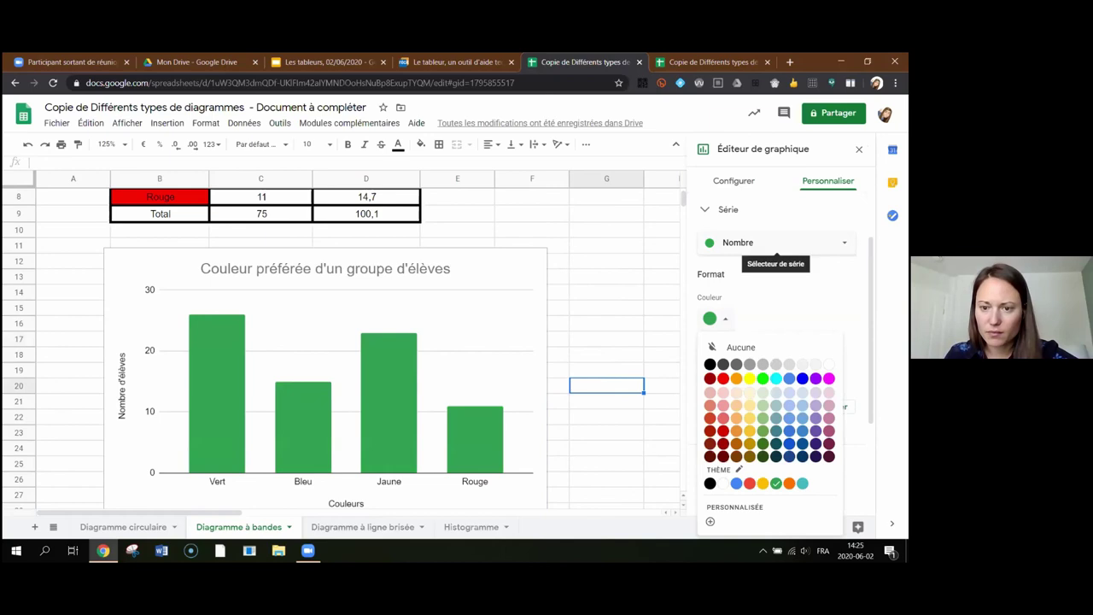
left_click(222, 420)
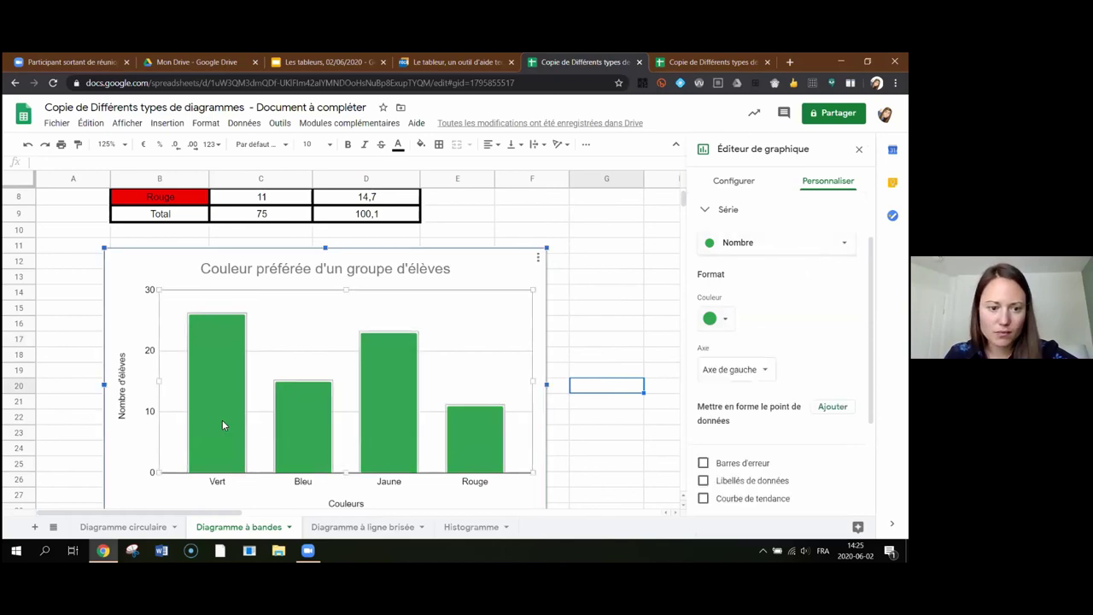
left_click(223, 420)
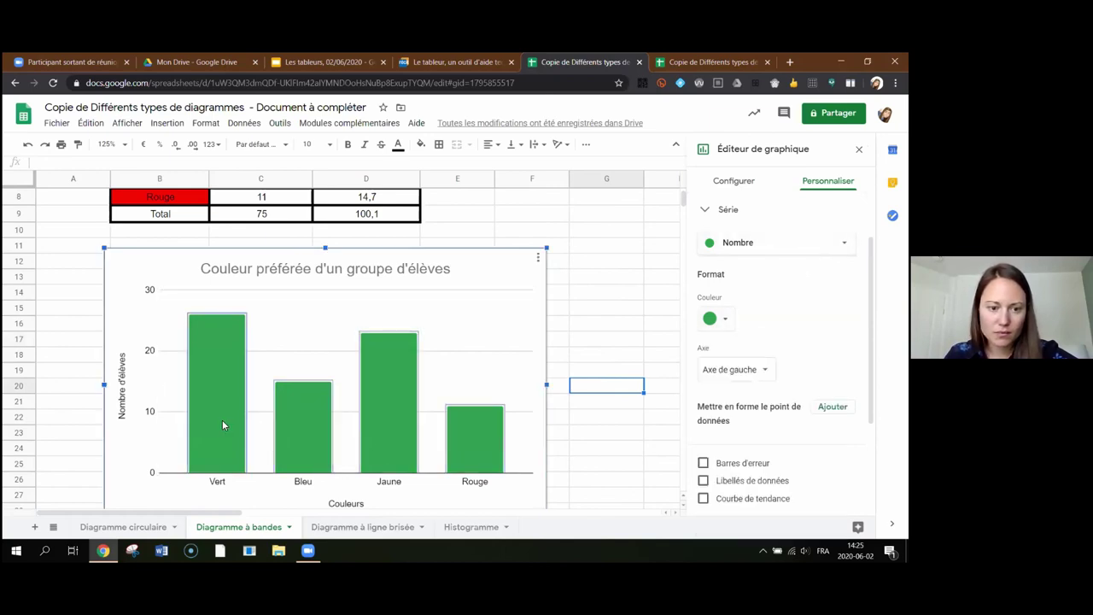
left_click(706, 210)
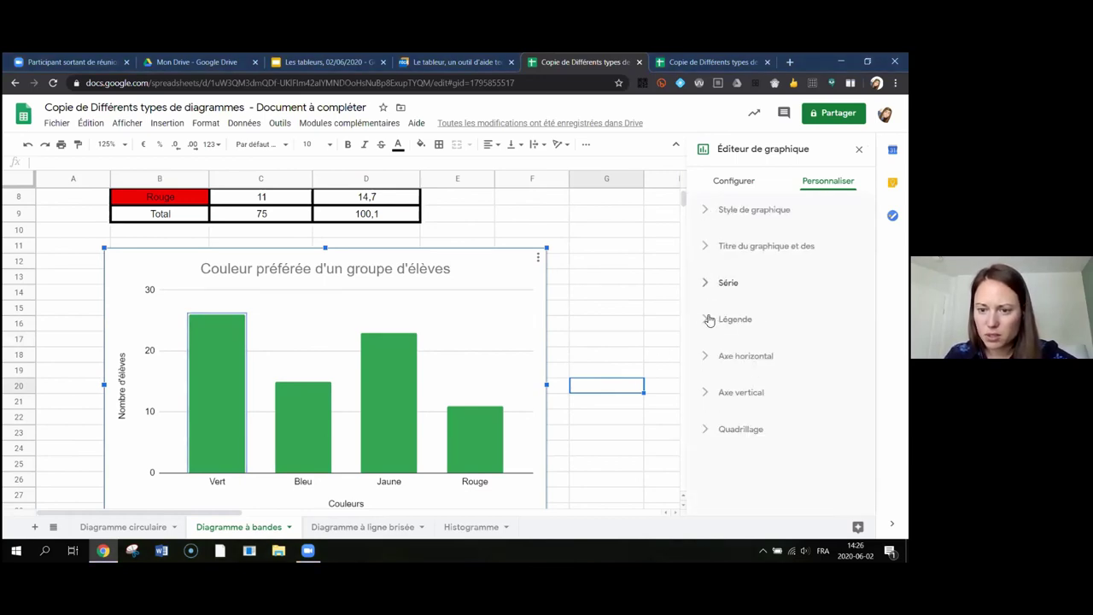
left_click(710, 319)
left_click(708, 319)
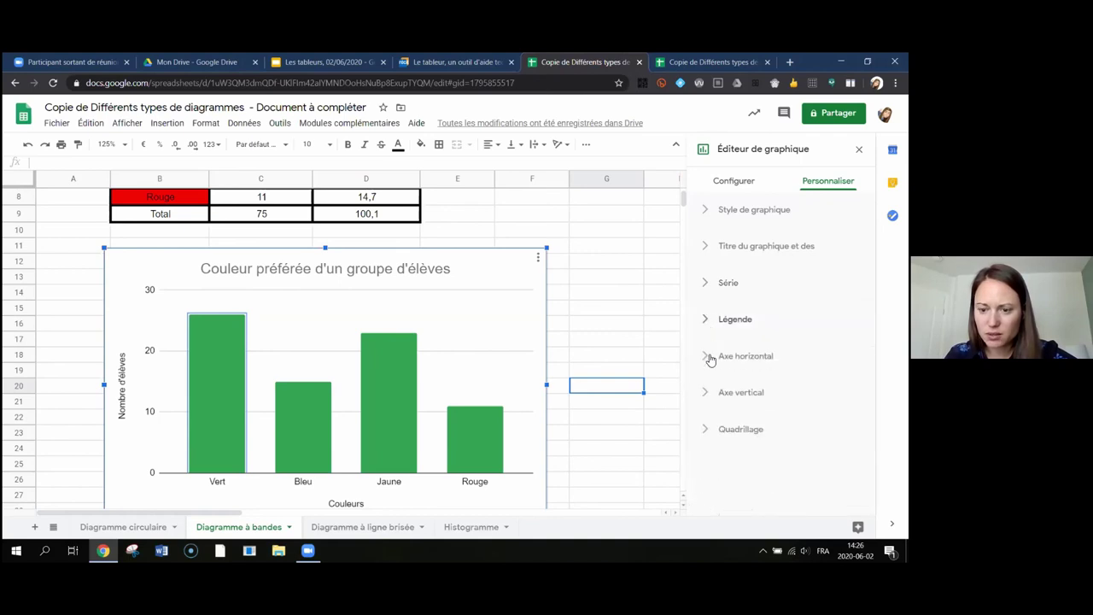
left_click(647, 280)
left_click(207, 435)
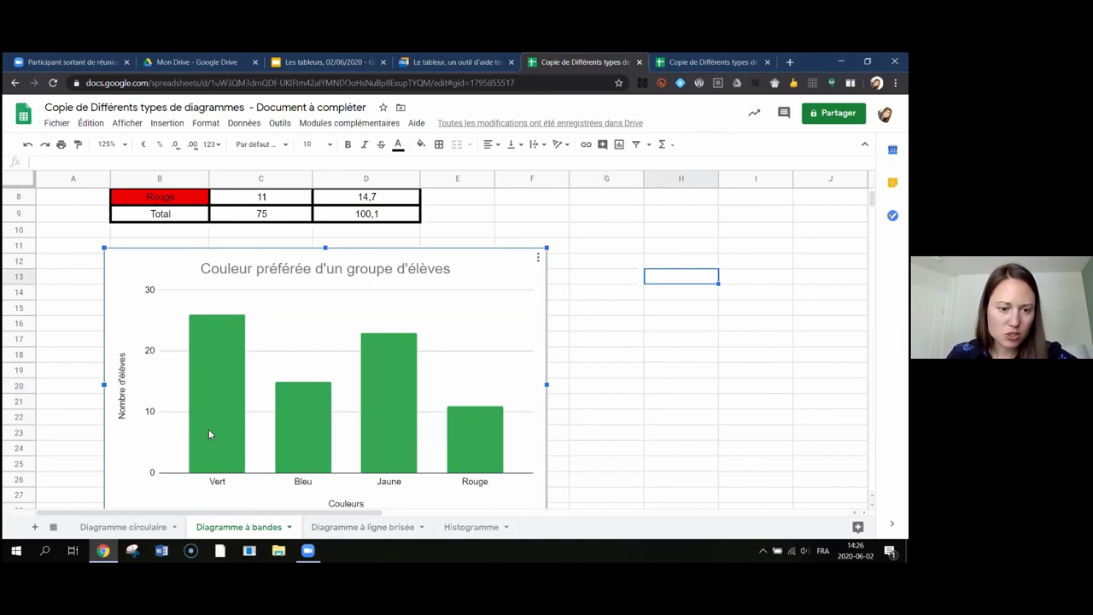
right_click(214, 390)
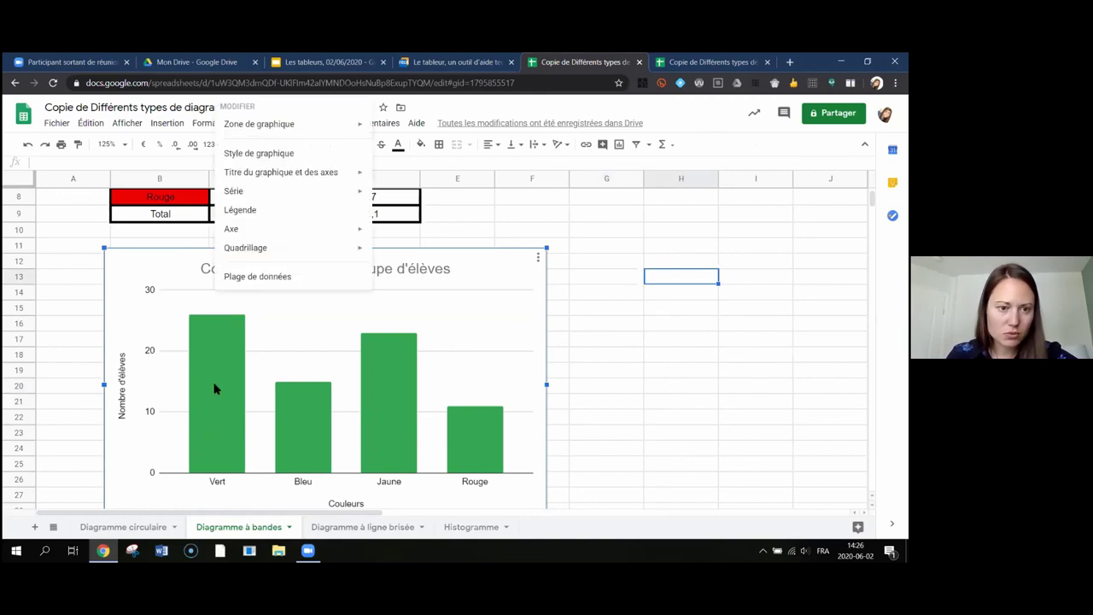
left_click(226, 390)
left_click(730, 373)
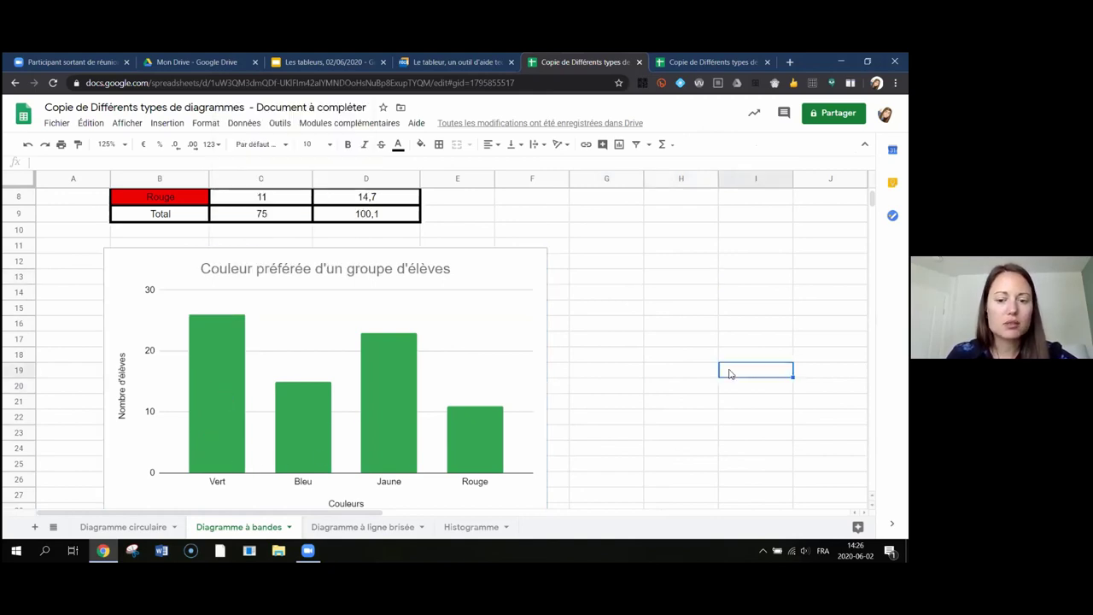
Step: Reopen the chart for editing, format only the Vert data point in bright green, and leave the chart editor
left_click(233, 413)
double_click(223, 416)
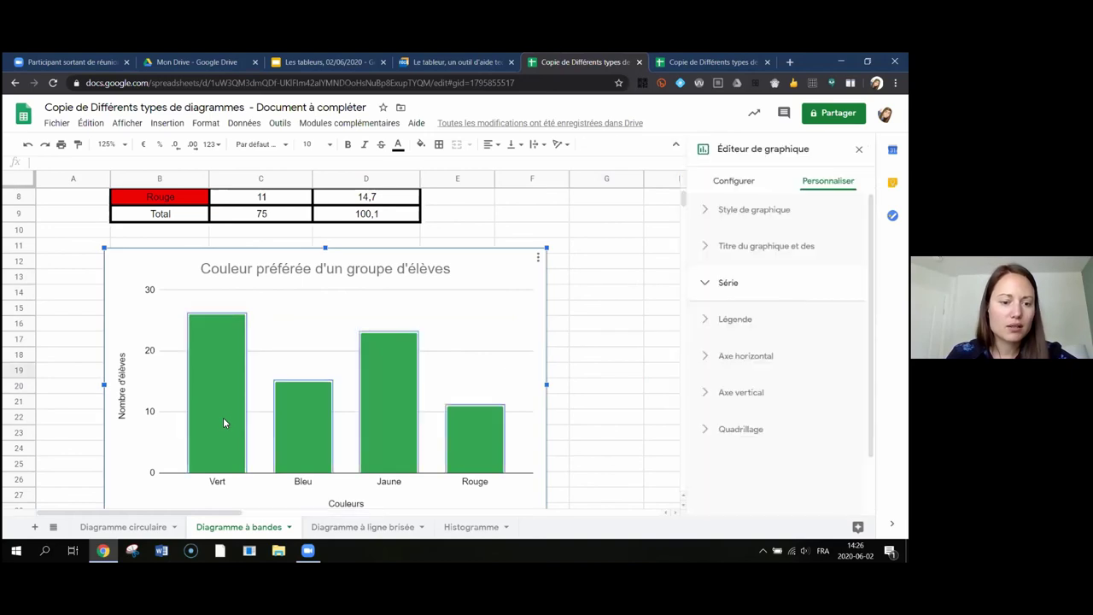
right_click(219, 407)
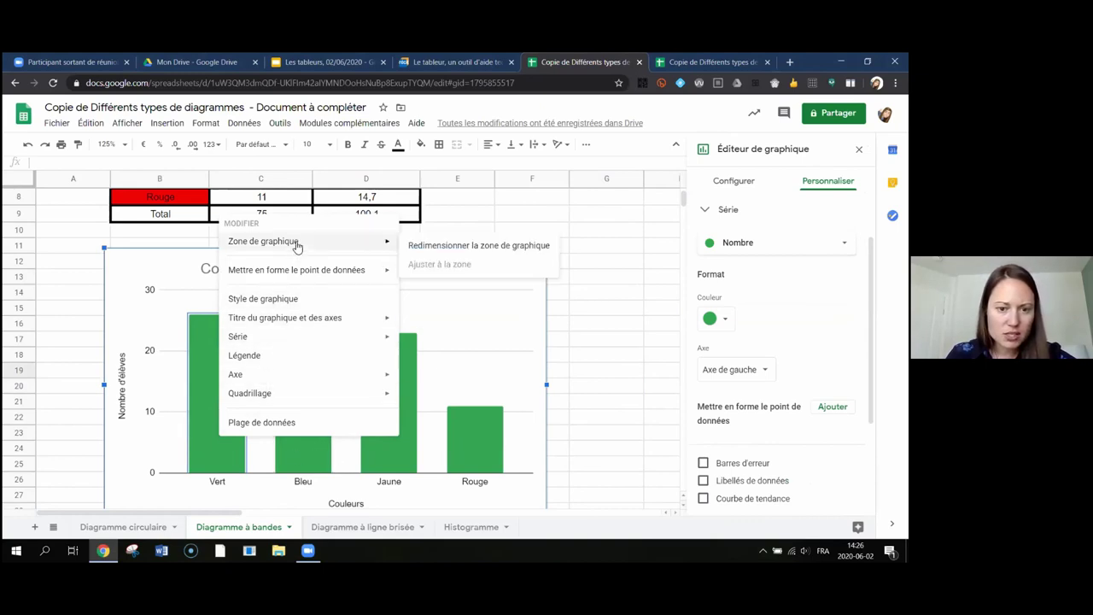
mouse_move(296, 272)
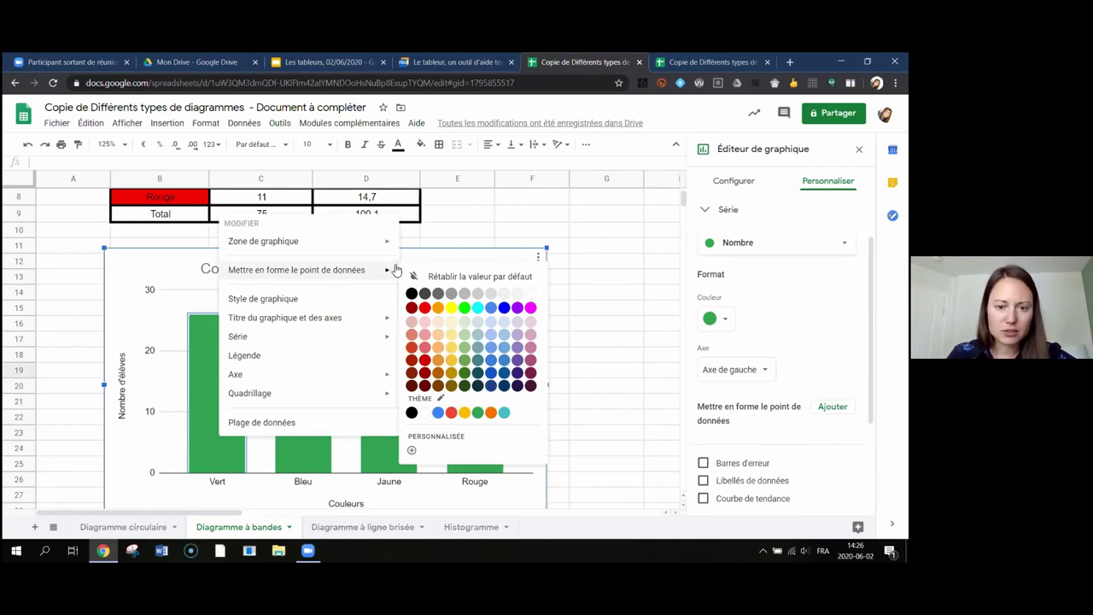
left_click(464, 309)
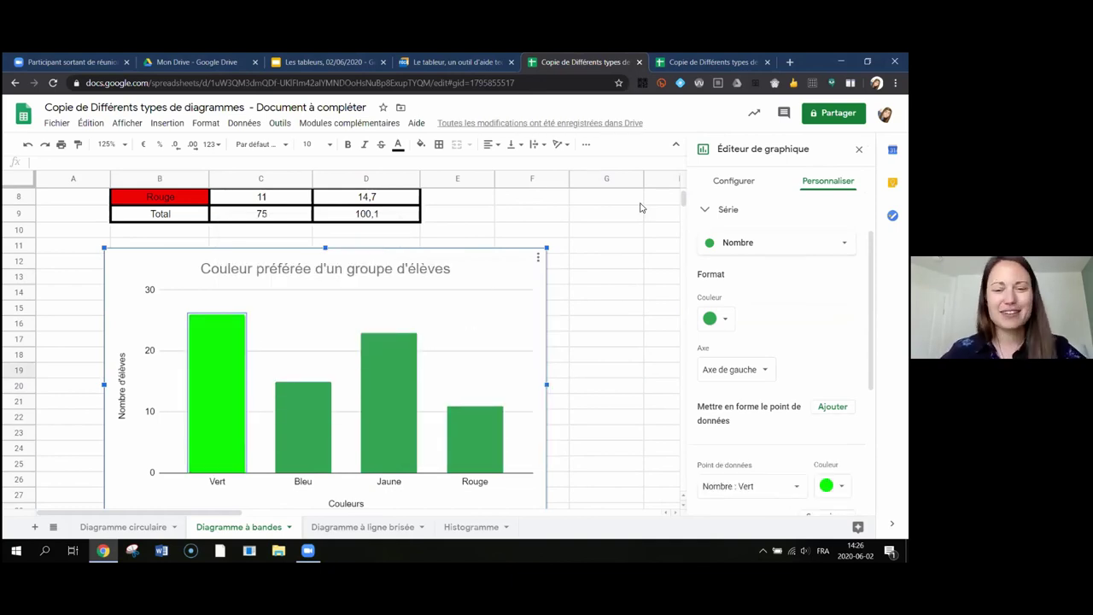
left_click(642, 281)
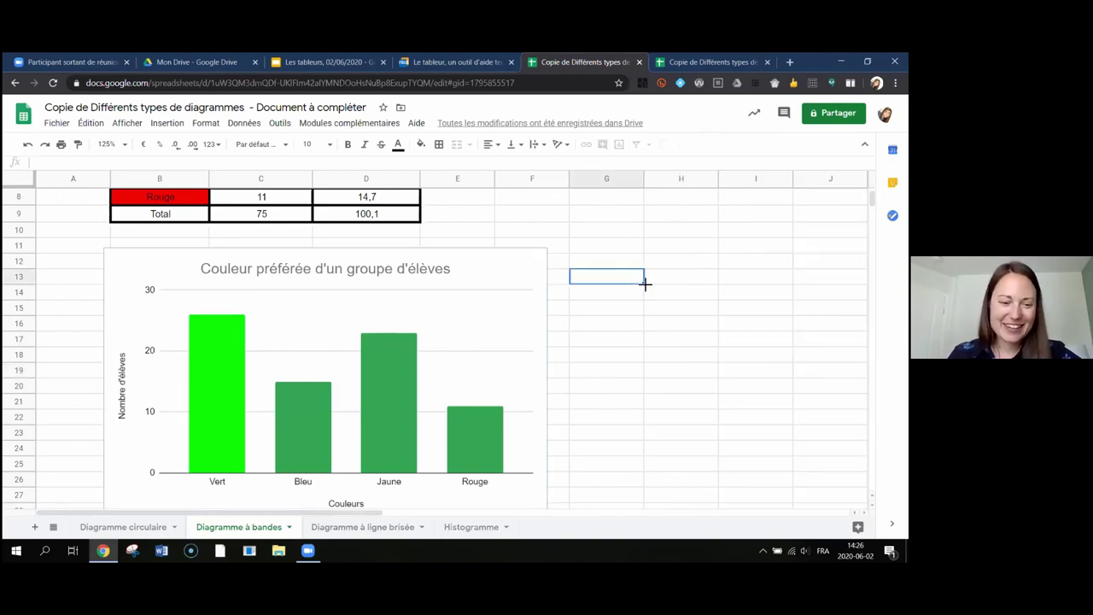
Step: Reopen the chart for editing and format only the Bleu data point in dark blue
left_click(298, 433)
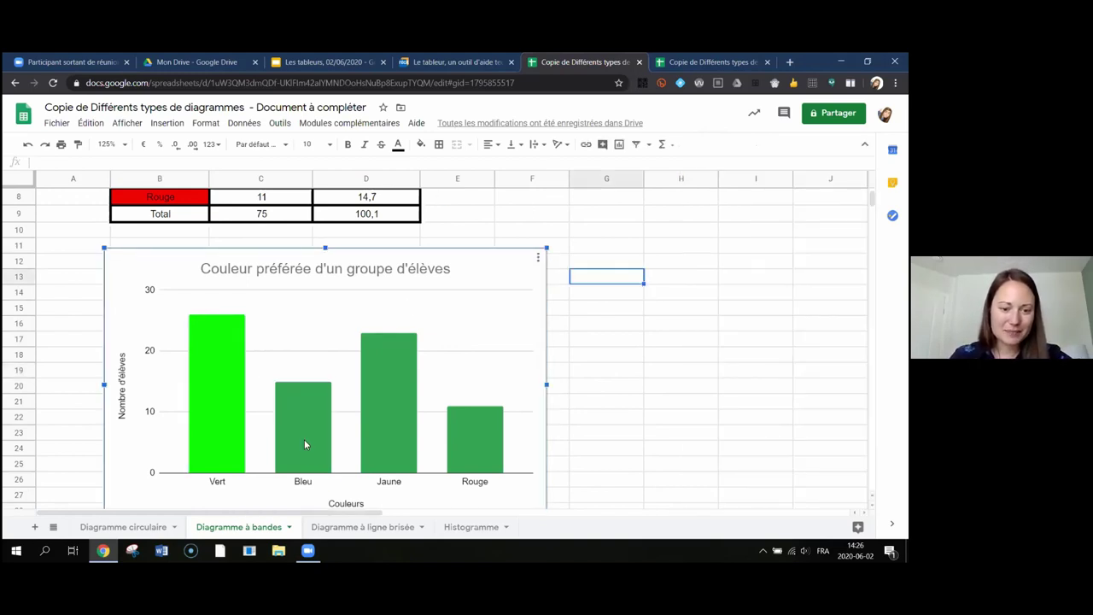
double_click(300, 434)
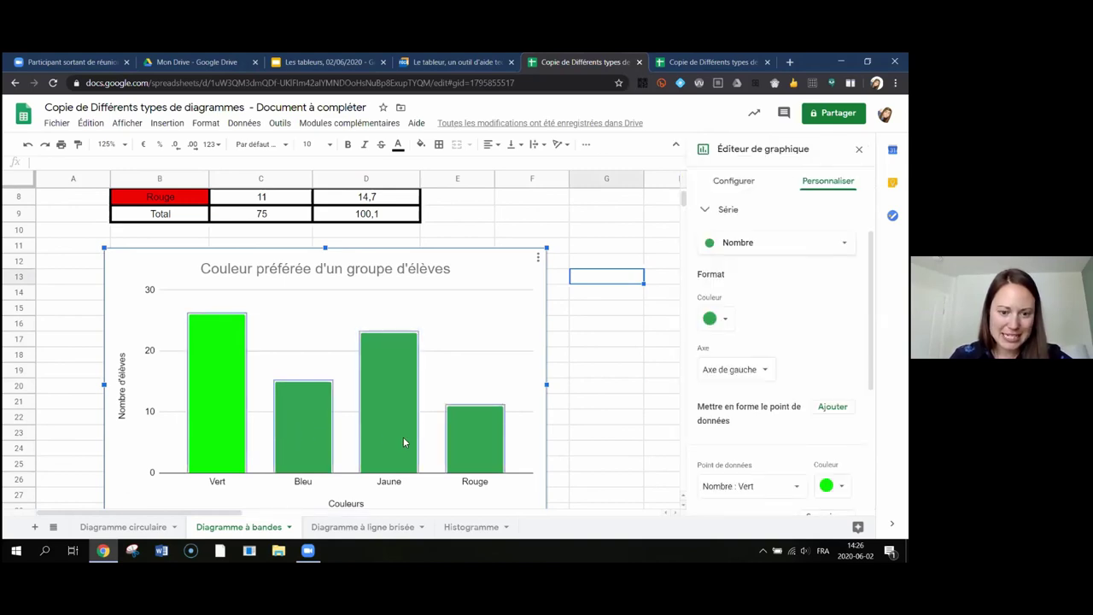
left_click(301, 439)
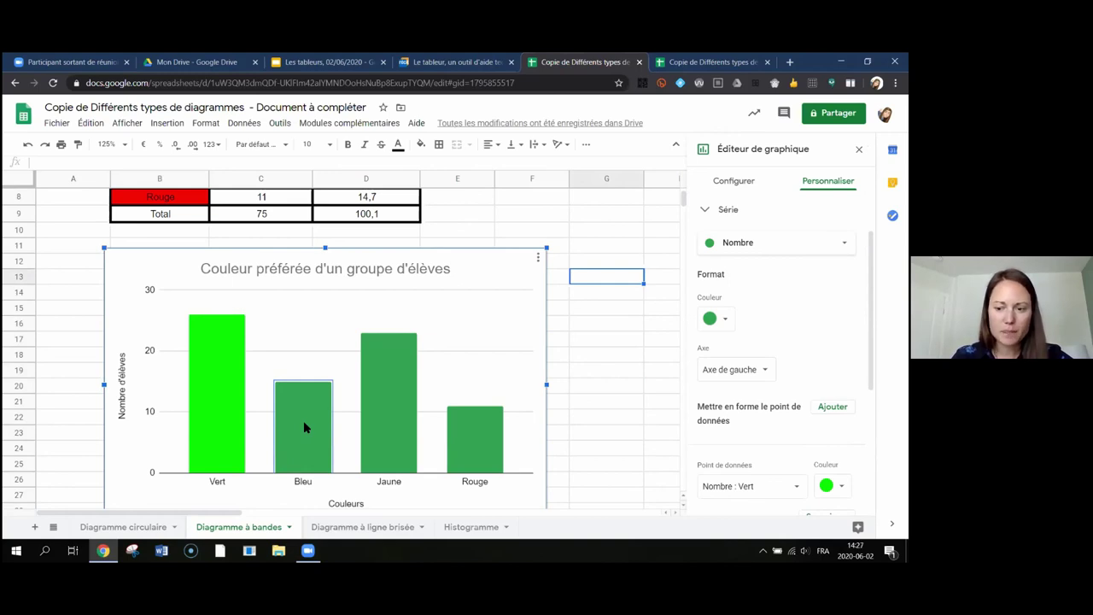
right_click(303, 420)
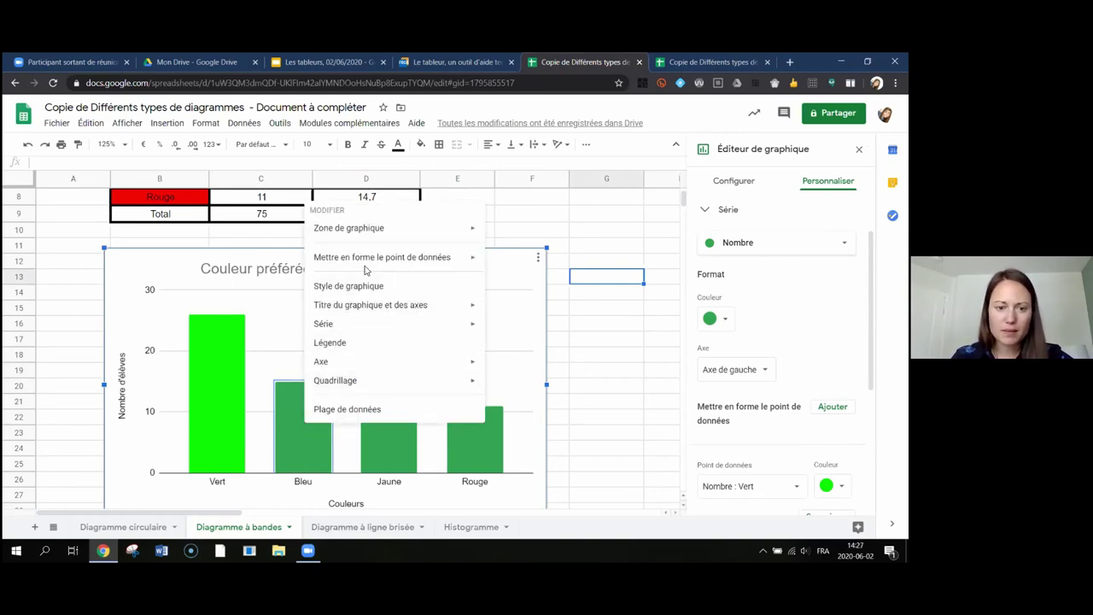
mouse_move(368, 264)
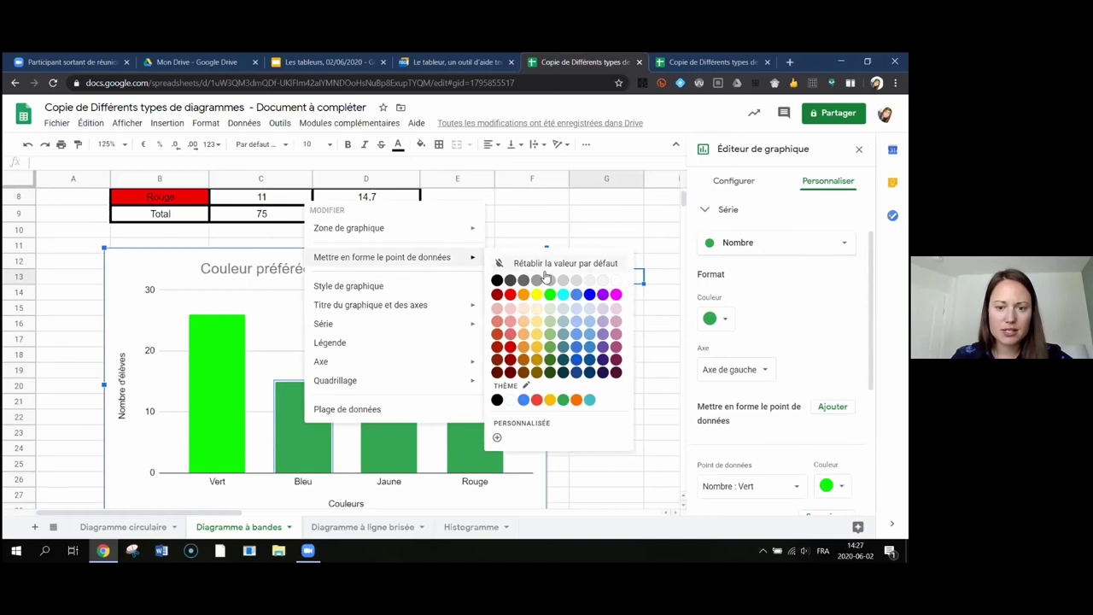
left_click(590, 294)
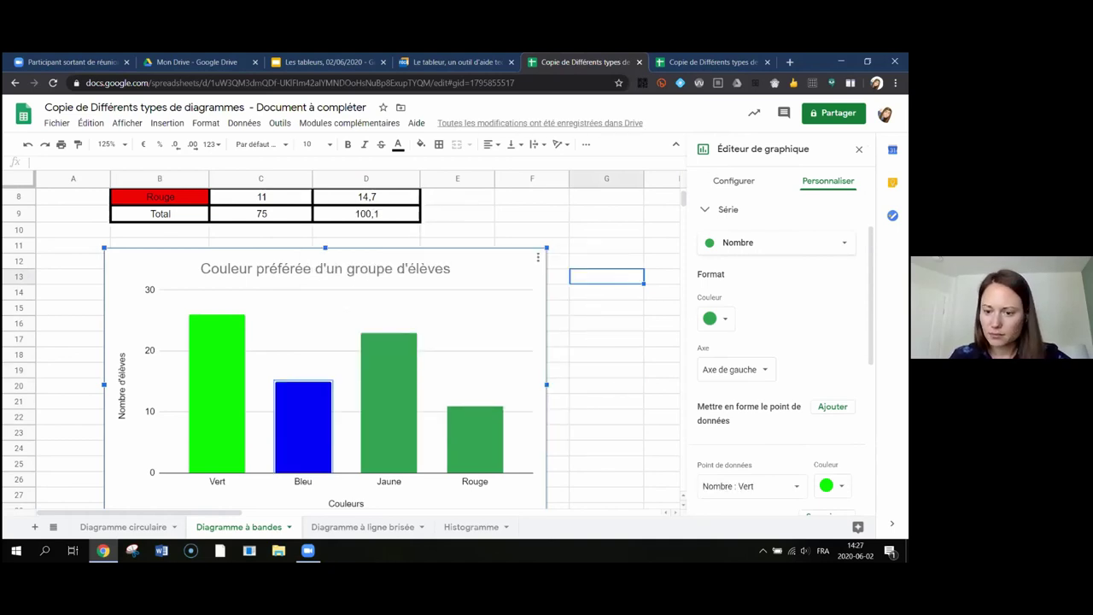
Step: Add a data-point format for the Jaune column and set its colour to yellow
scroll(769, 385, "down", 3)
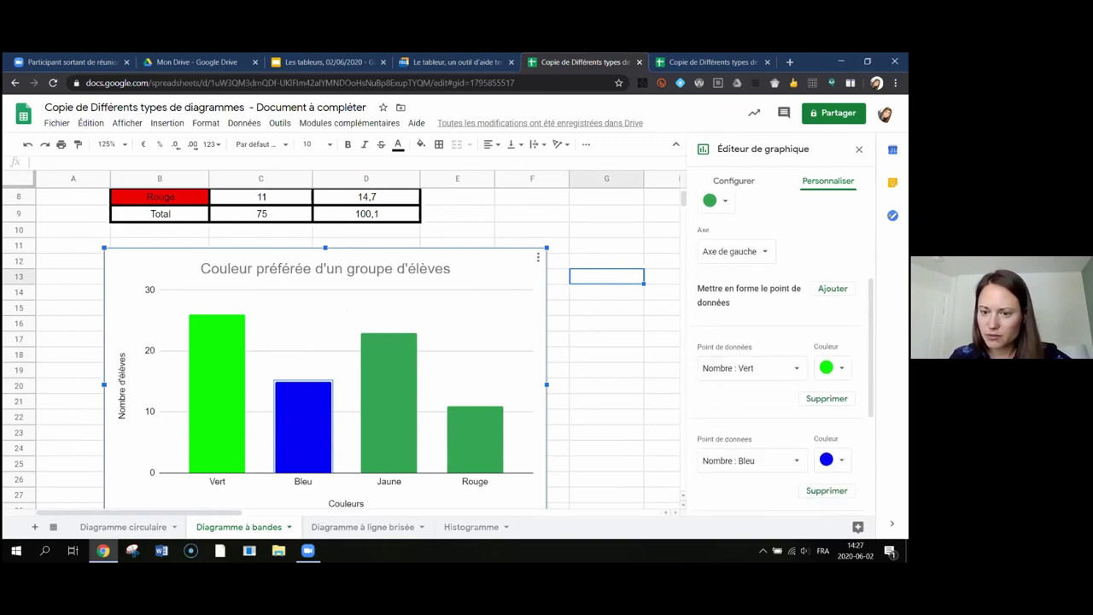
scroll(768, 384, "down", 2)
scroll(768, 384, "up", 2)
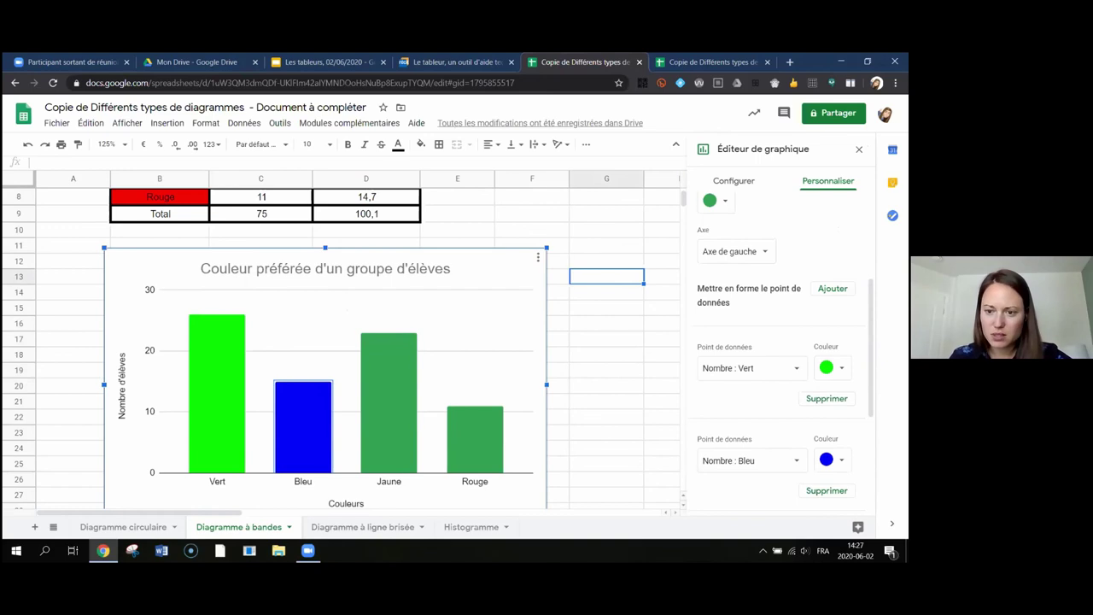
left_click(833, 290)
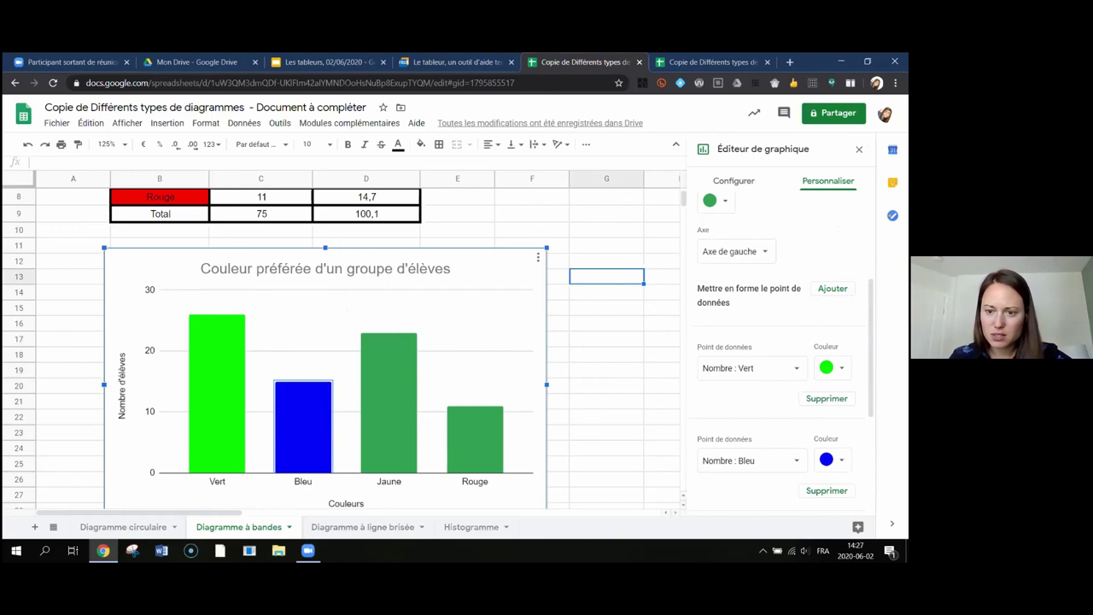
left_click(379, 425)
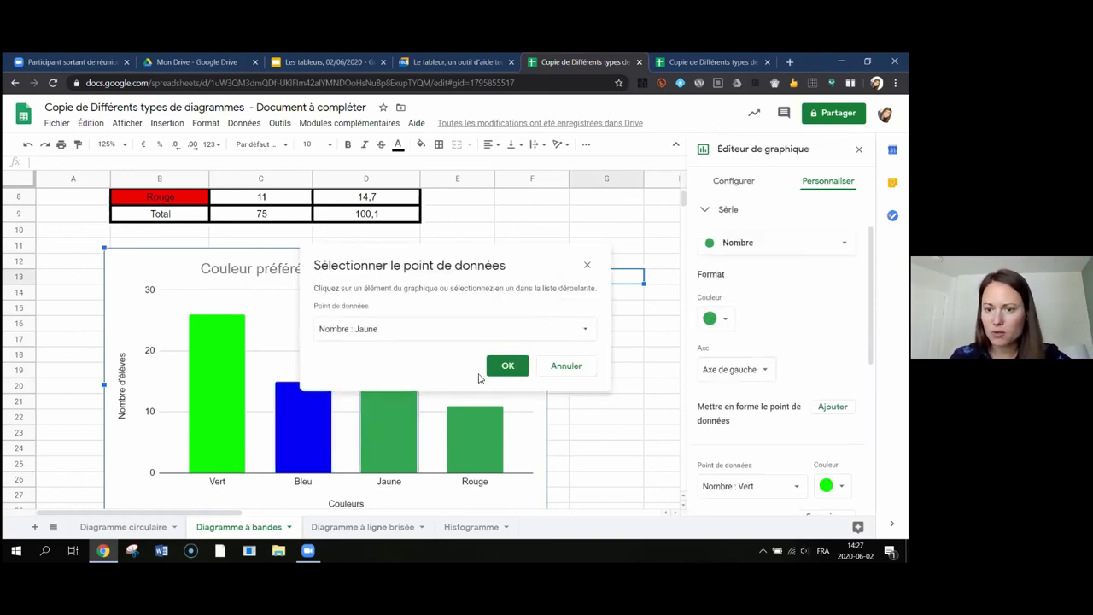
left_click(507, 367)
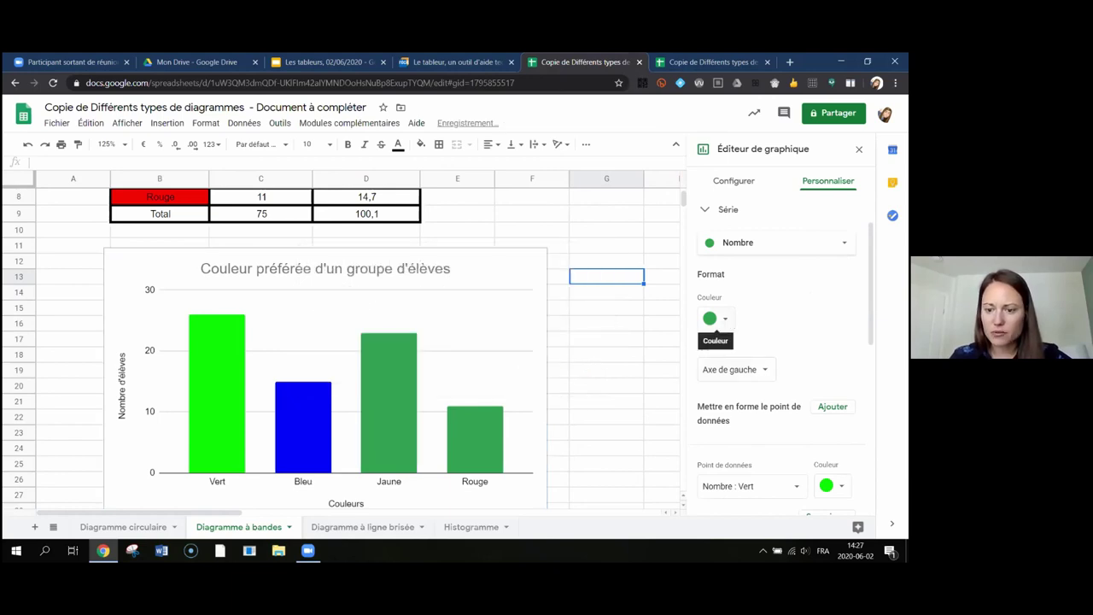
left_click(833, 493)
key("Escape")
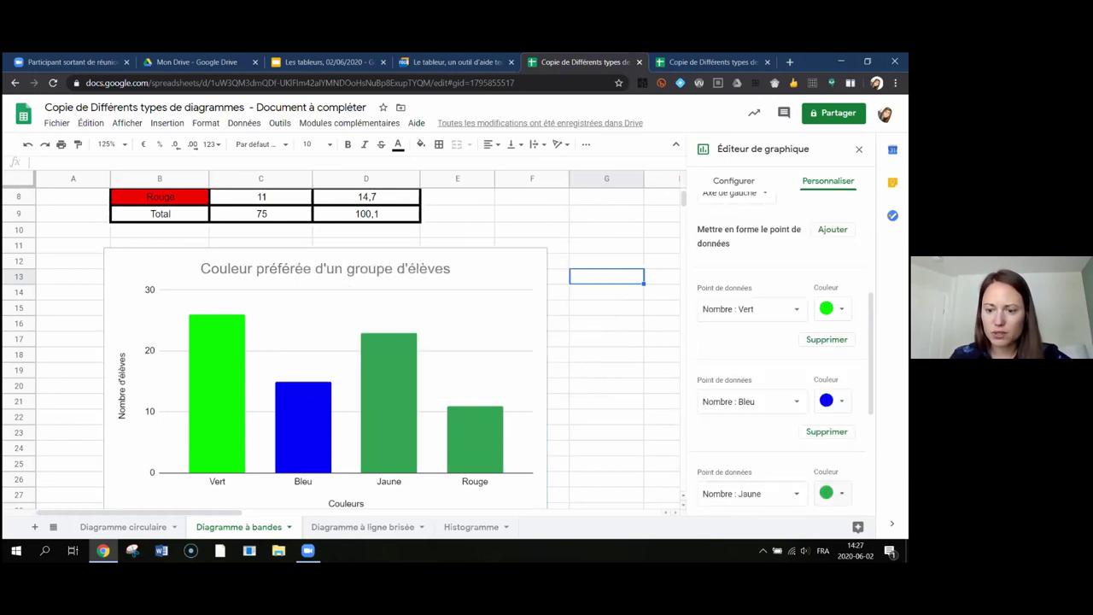
left_click(833, 493)
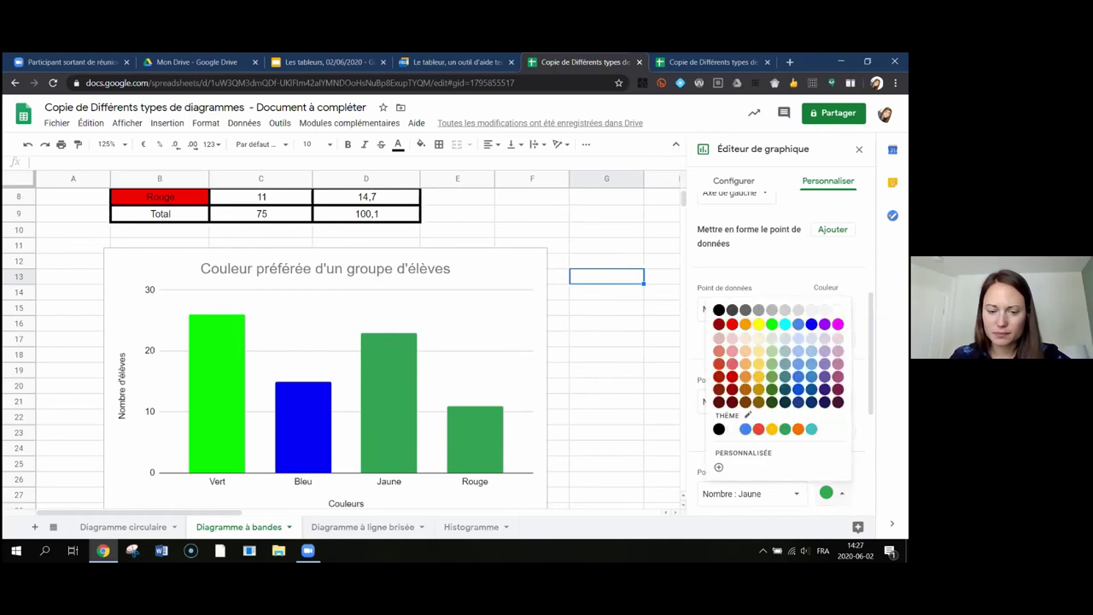
left_click(758, 323)
Step: Add a data-point format for the Rouge column, set its colour to red, and leave the chart editor
scroll(781, 358, "up", 1)
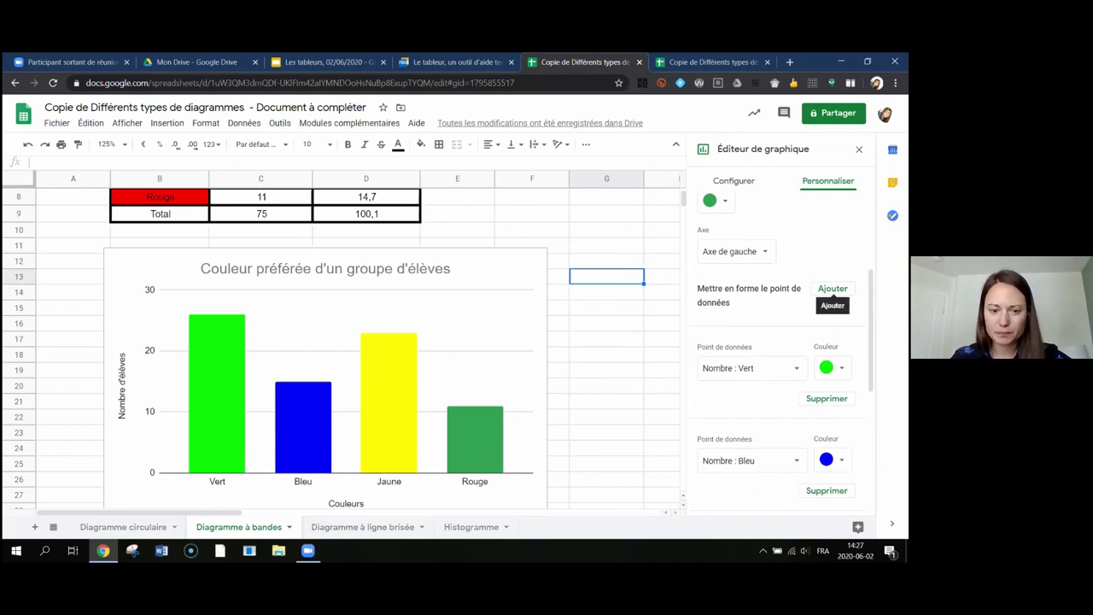
left_click(833, 288)
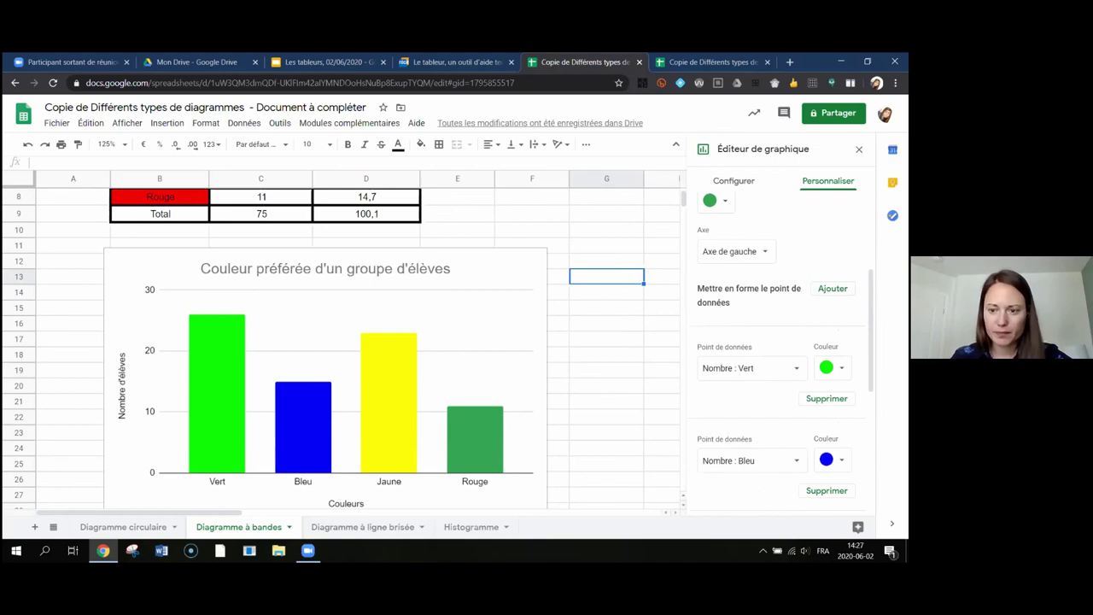
left_click(485, 436)
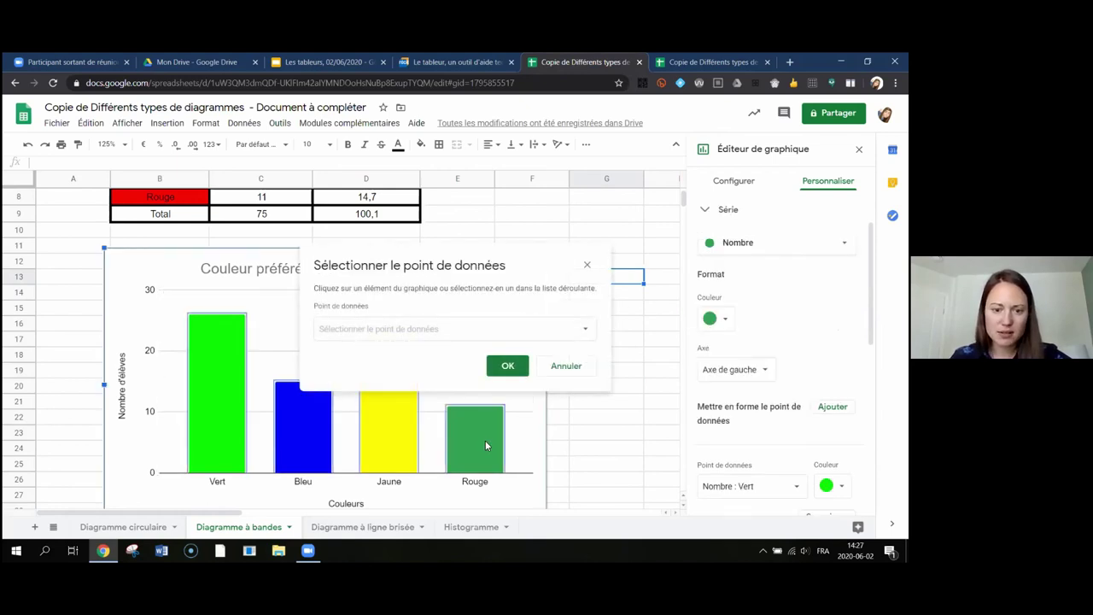
left_click(508, 365)
scroll(769, 367, "down", 5)
left_click(833, 479)
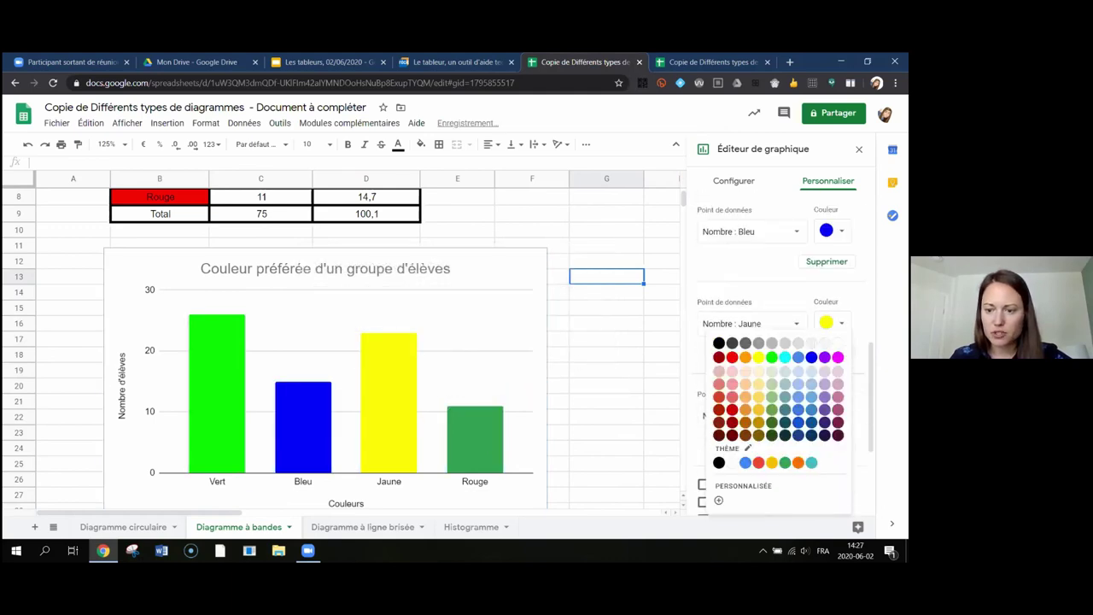
scroll(697, 328, "down", 2)
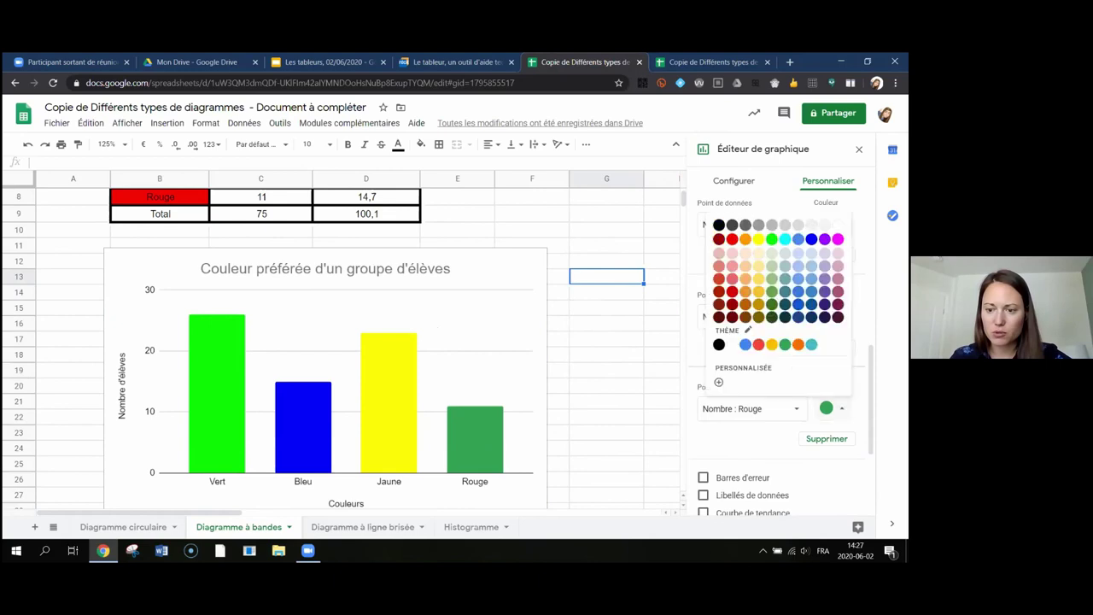
left_click(732, 240)
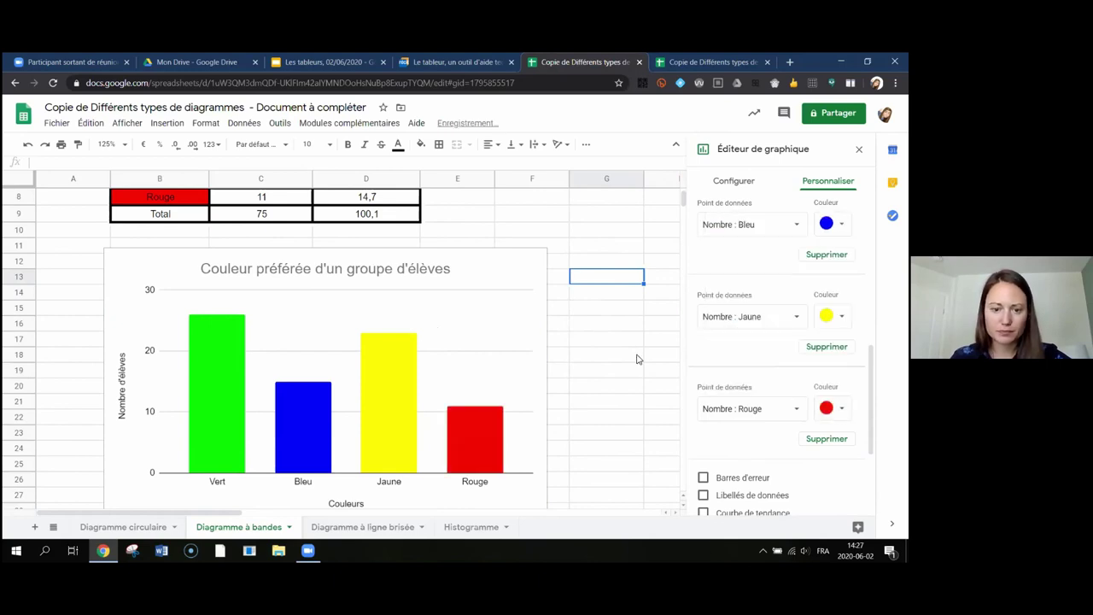
left_click(637, 355)
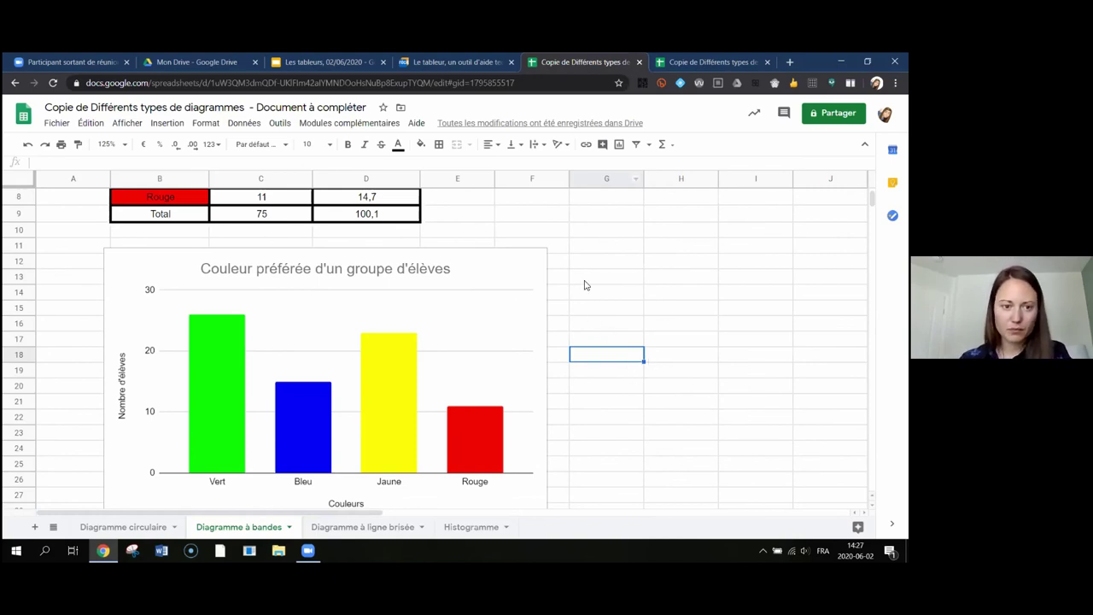
Step: Reopen the column chart for editing and set the vertical axis minimum to 0
left_click(505, 276)
scroll(496, 335, "down", 1)
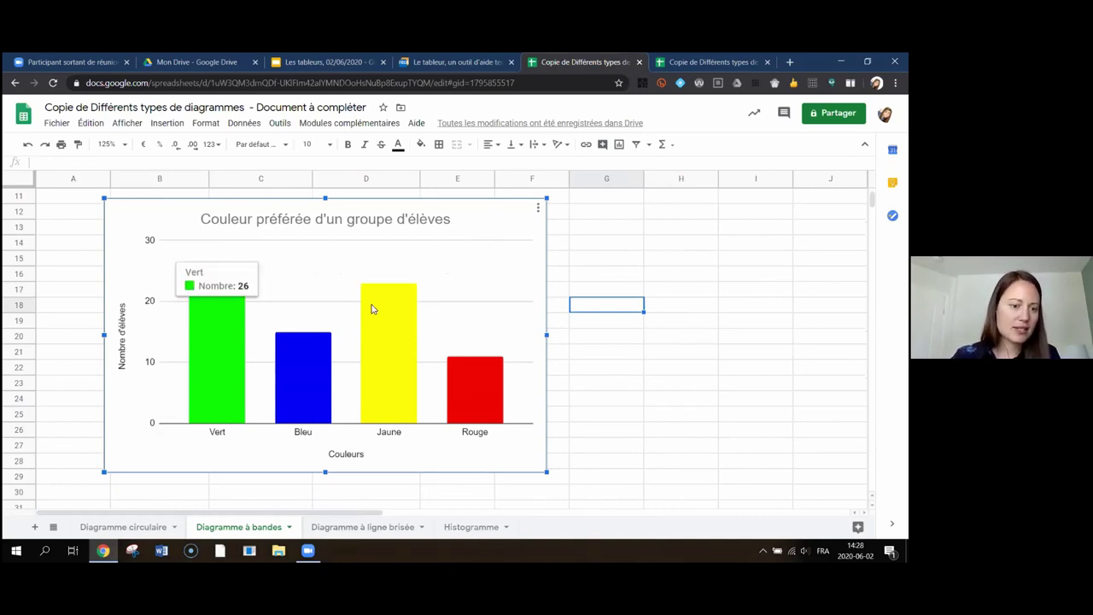
left_click(538, 207)
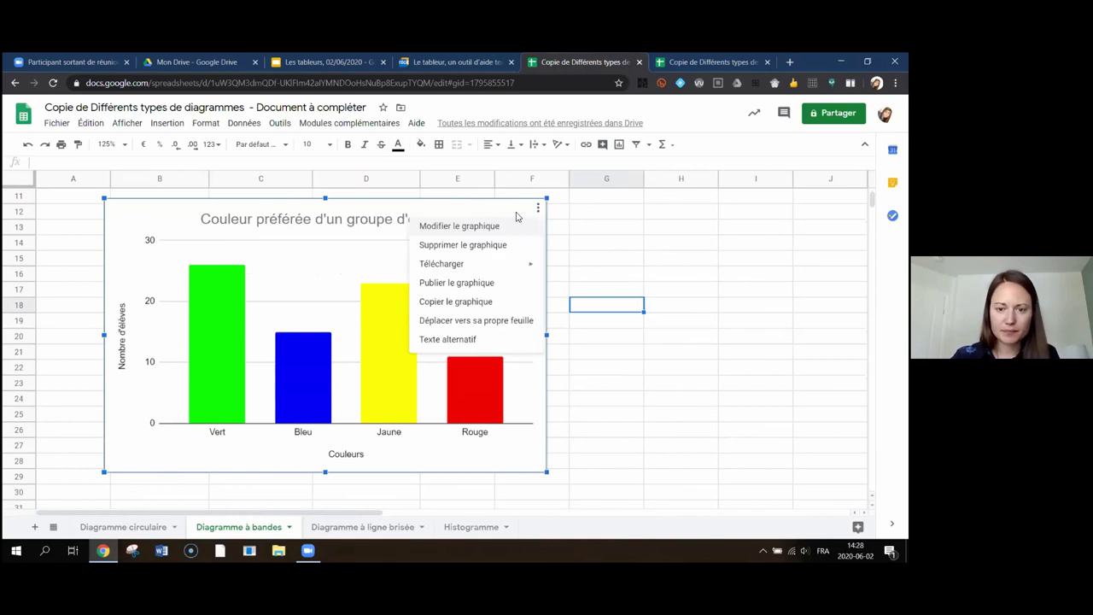
left_click(496, 227)
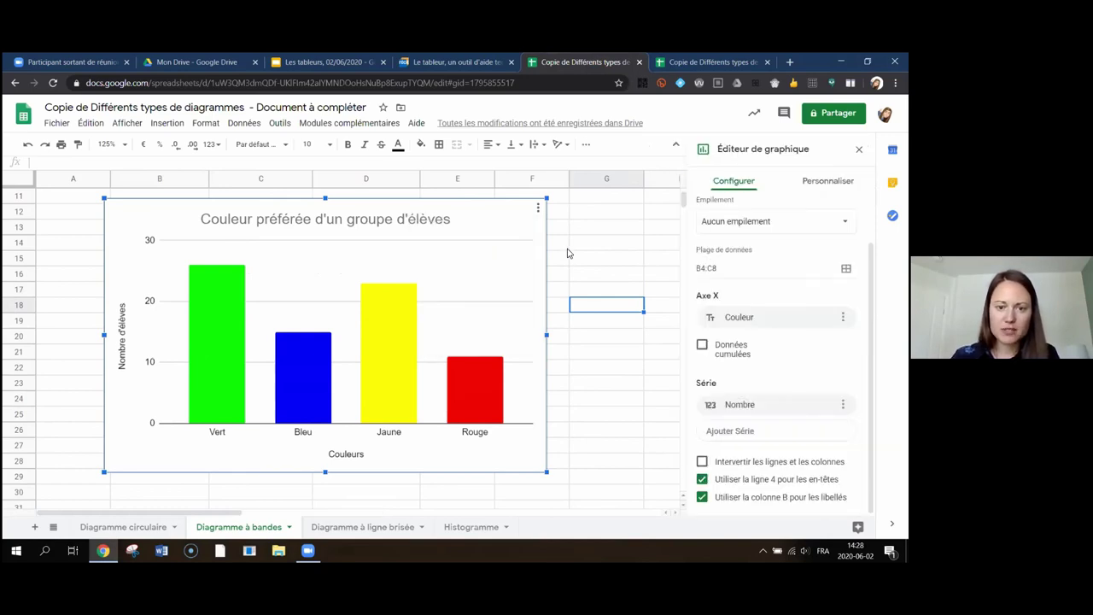
left_click(827, 180)
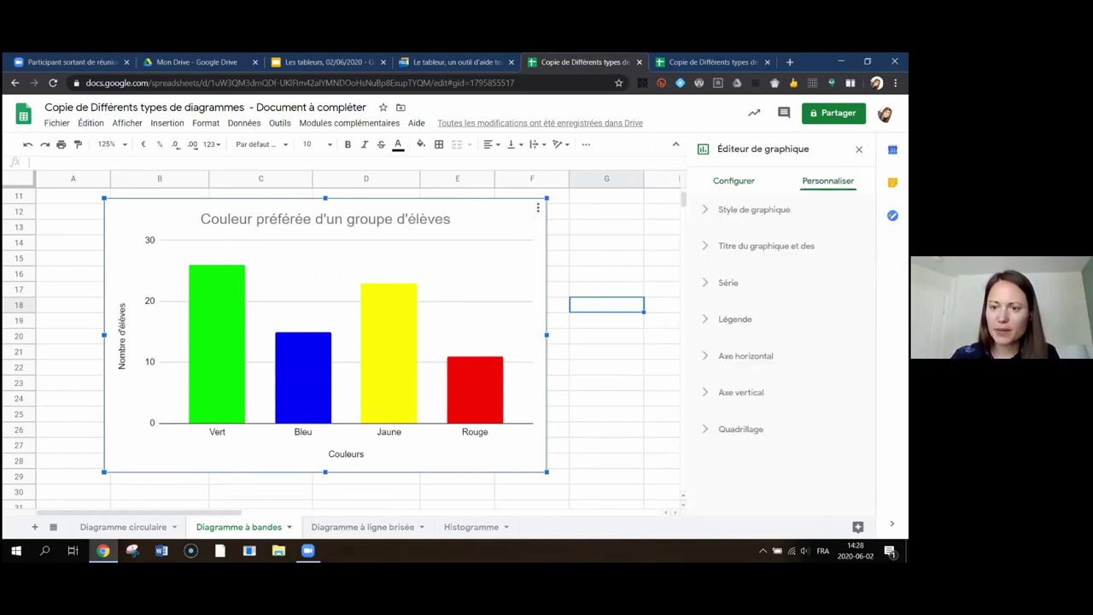
left_click(706, 394)
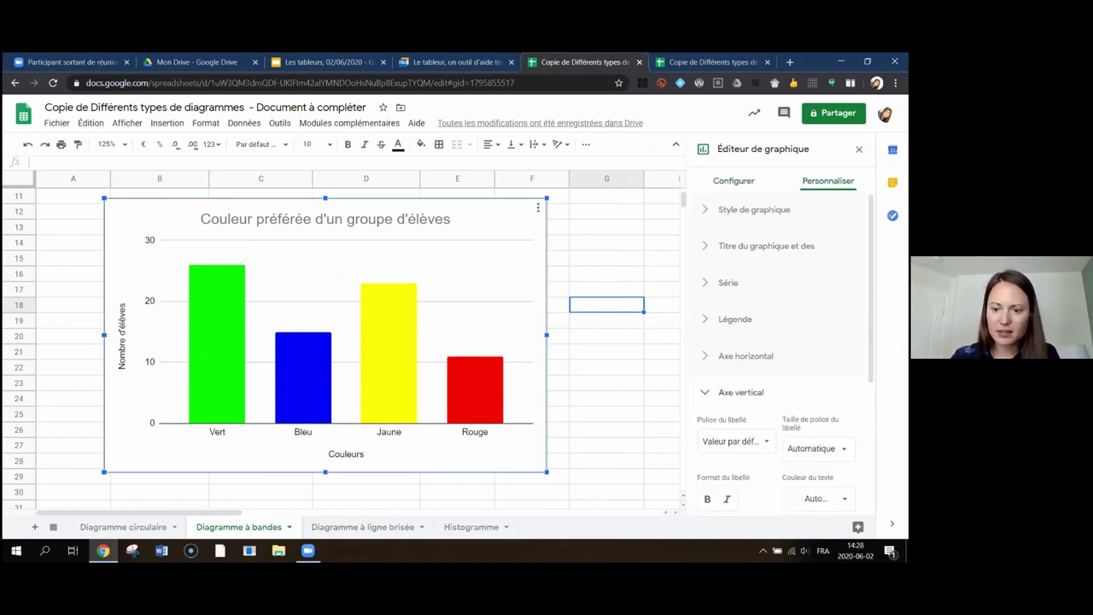
scroll(707, 393, "down", 1)
scroll(734, 385, "down", 1)
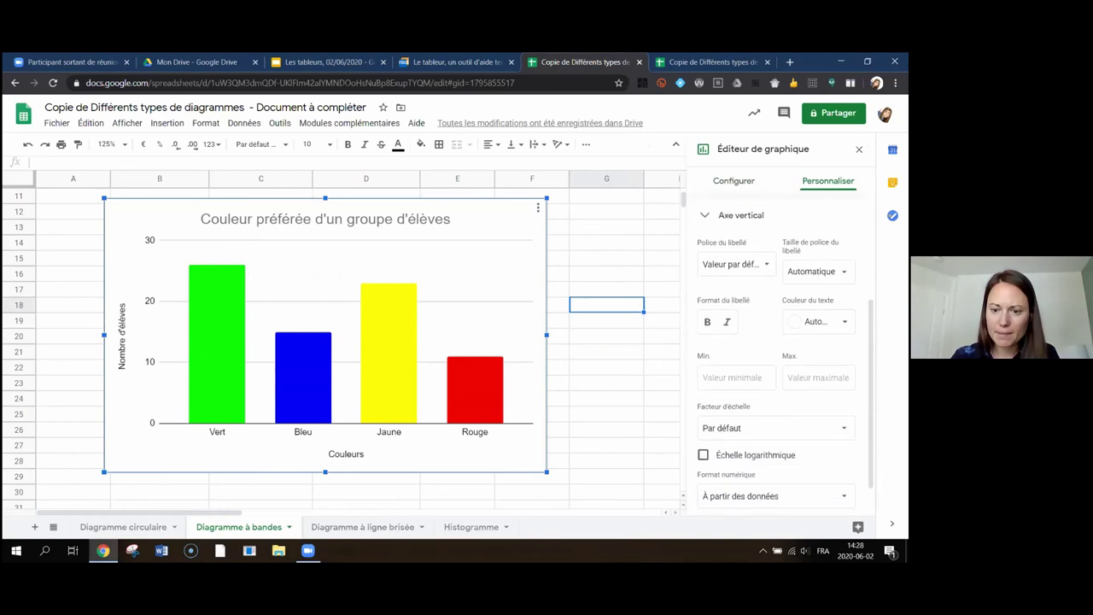
left_click(735, 379)
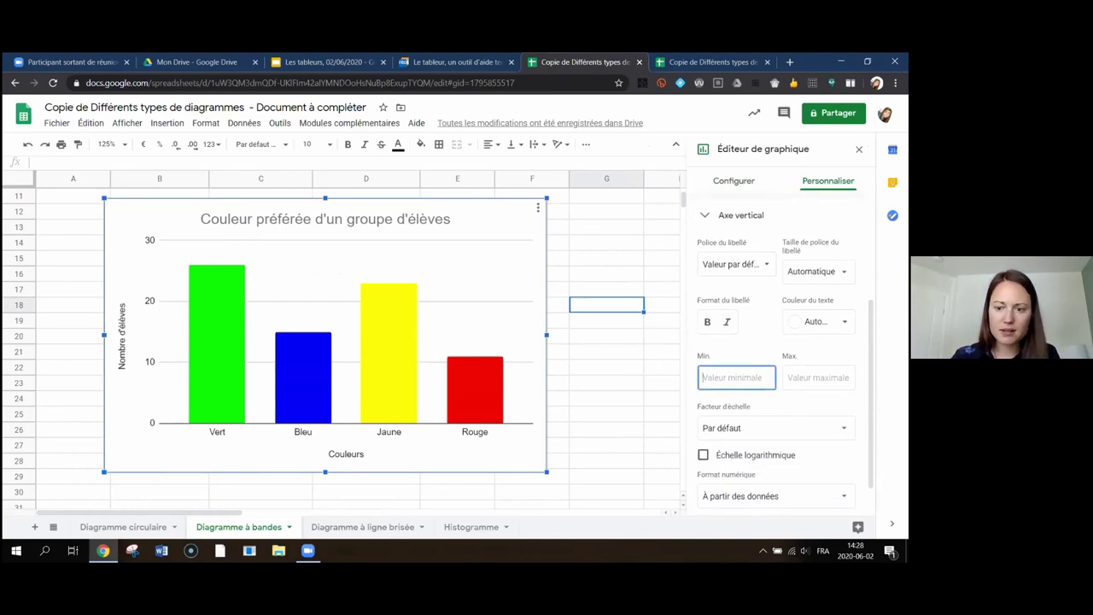
left_click(817, 378)
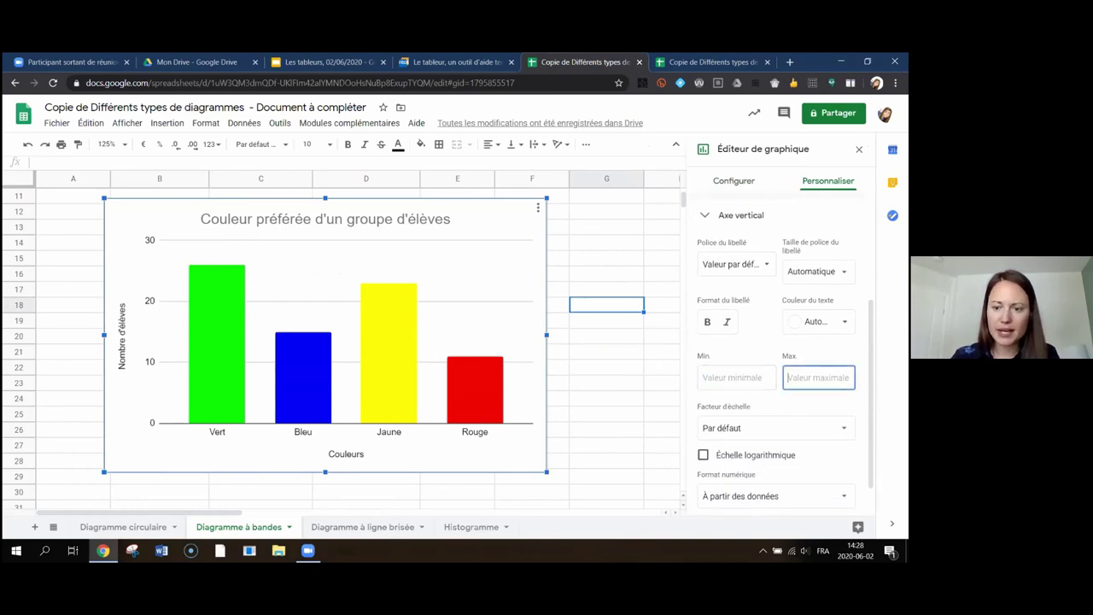
left_click(725, 374)
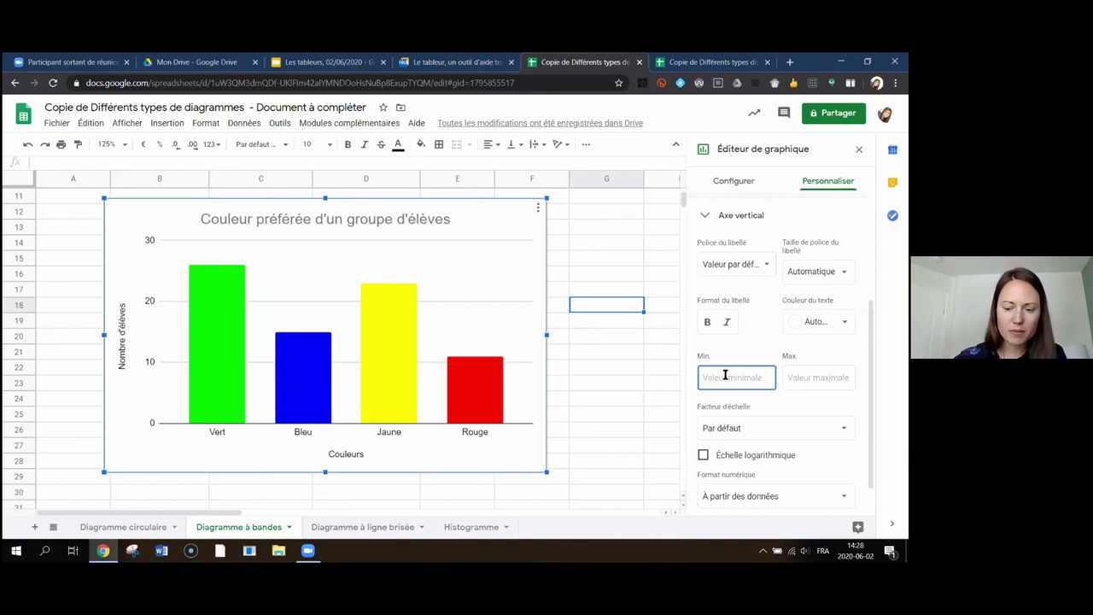
type("0")
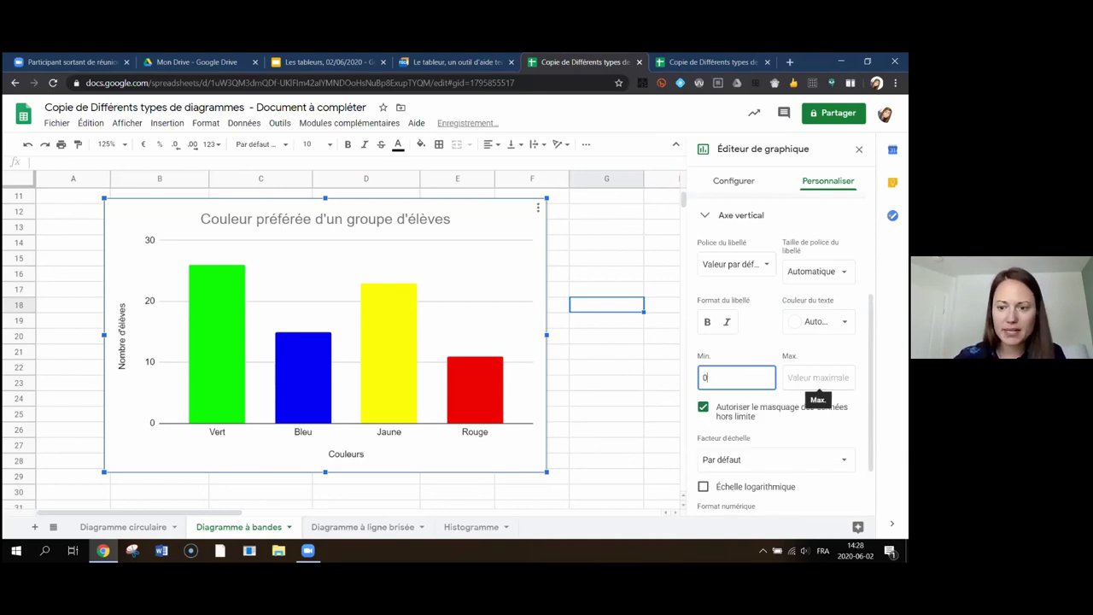
Step: Try 50 and 35 as the maximum value of the vertical axis
left_click(805, 379)
type("50")
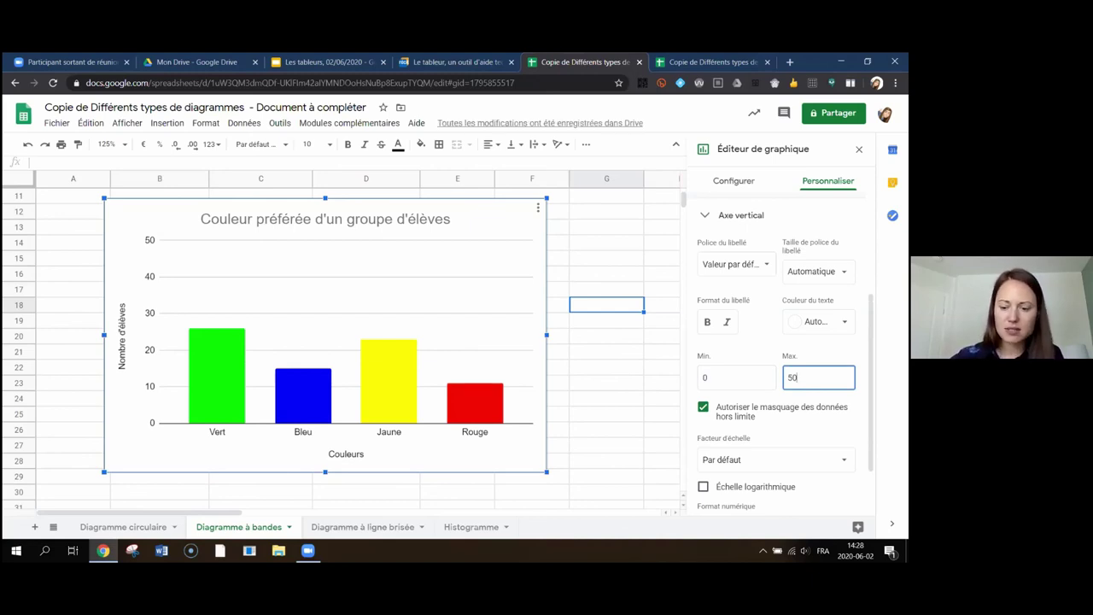
key("BackSpace")
type("35")
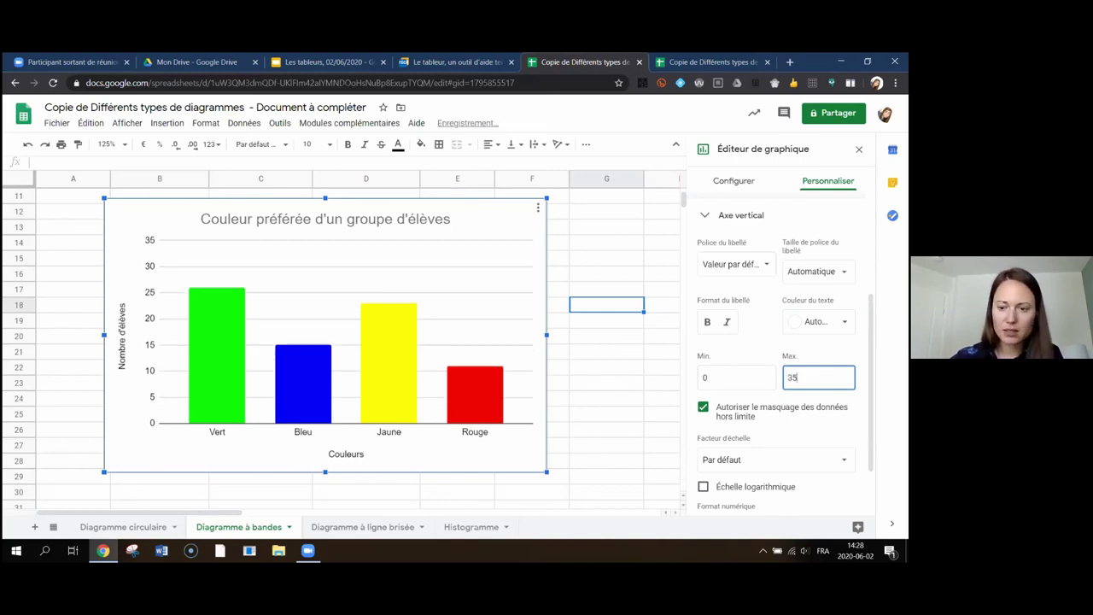
Step: Set the vertical axis maximum to 30 and keep the default scale factor
key("BackSpace")
key("BackSpace")
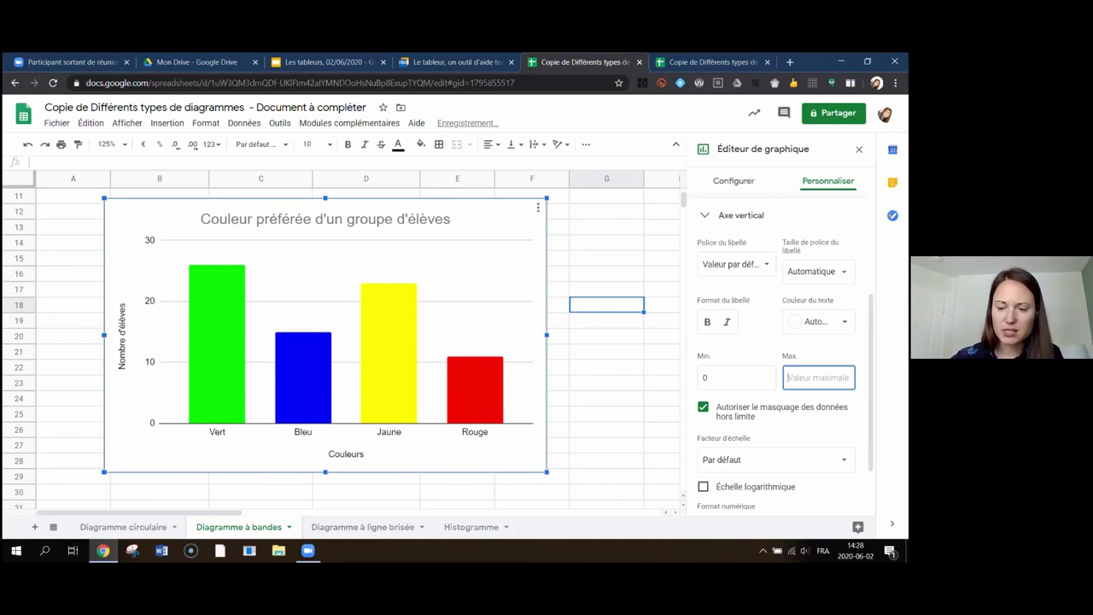
type("30")
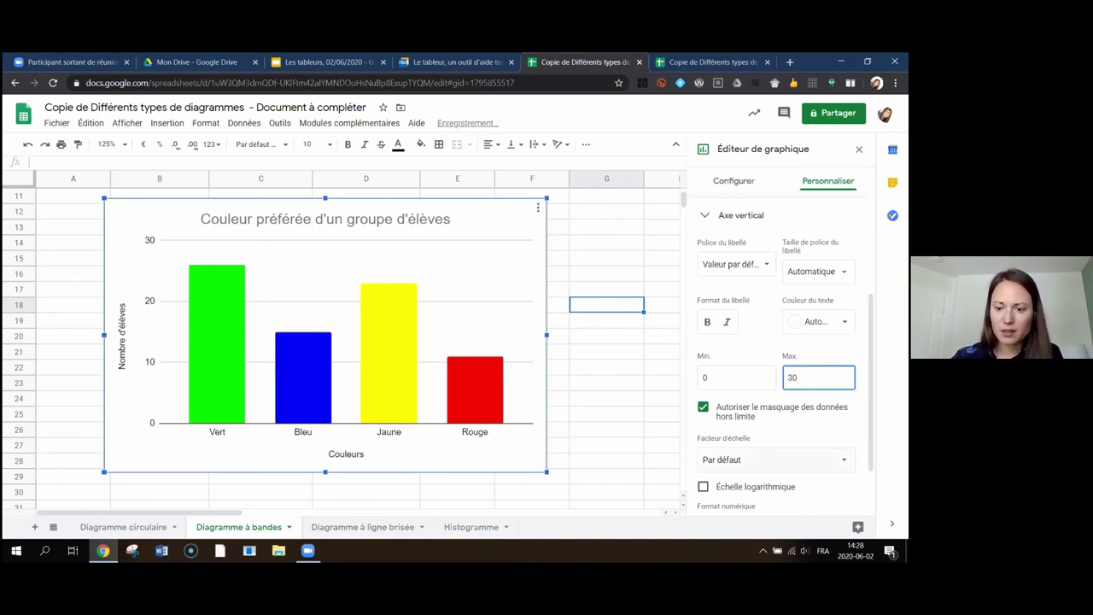
left_click(773, 460)
left_click(739, 457)
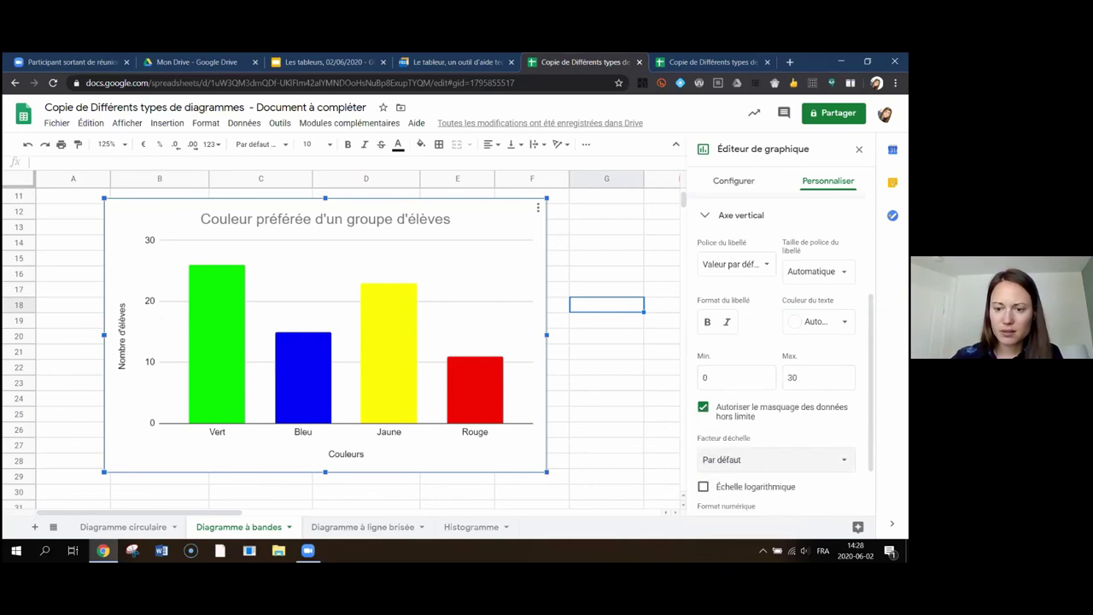
Step: Try 5 major gridlines on the vertical axis and restore the automatic number
scroll(635, 365, "down", 1)
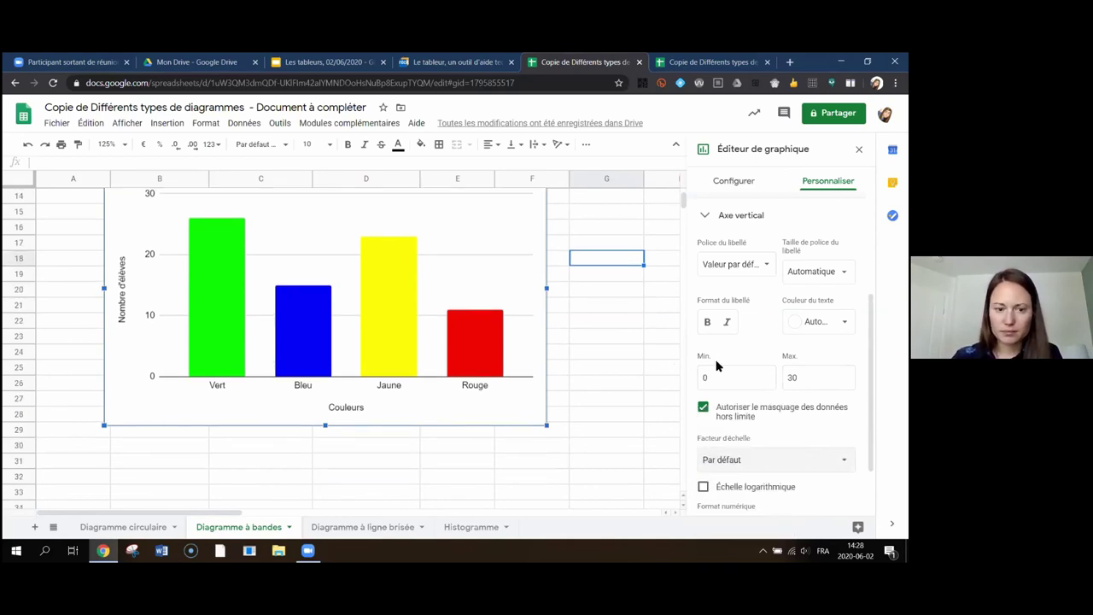
scroll(733, 398, "down", 1)
scroll(735, 393, "down", 1)
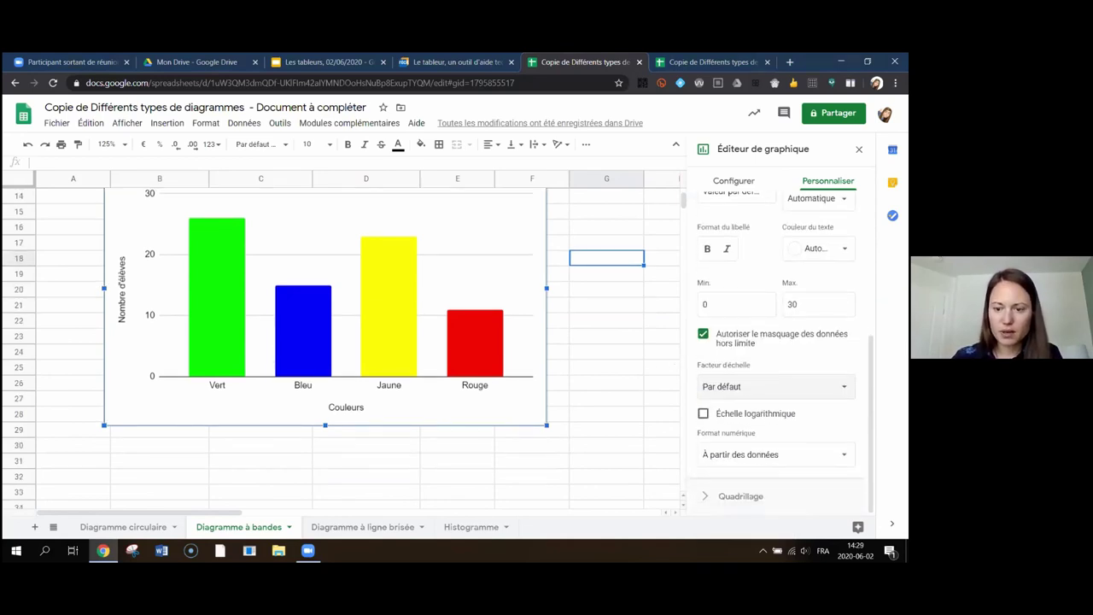
left_click(711, 497)
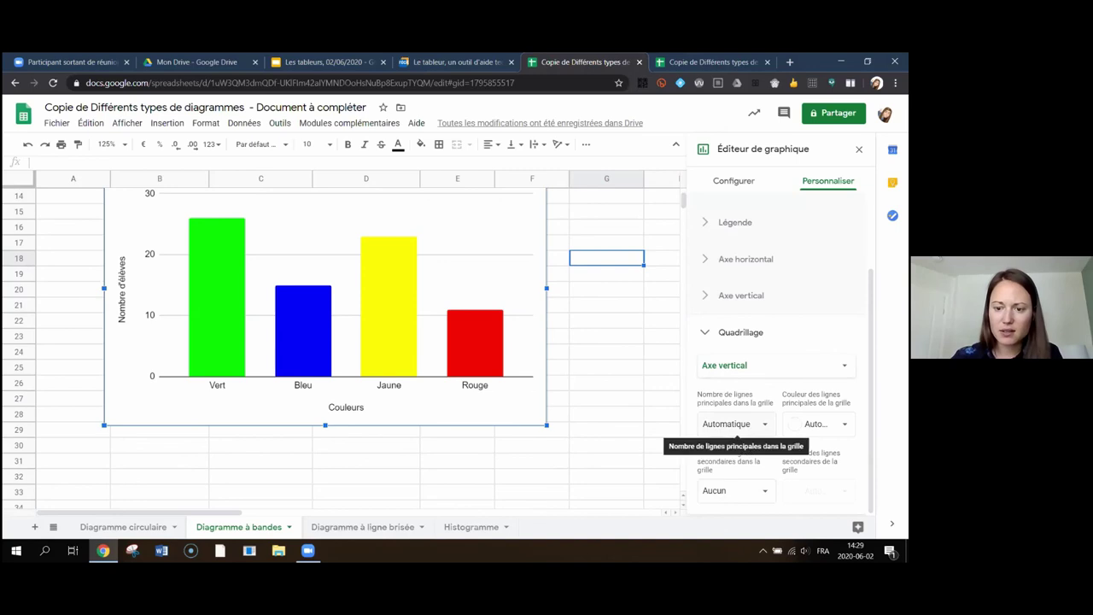
left_click(728, 424)
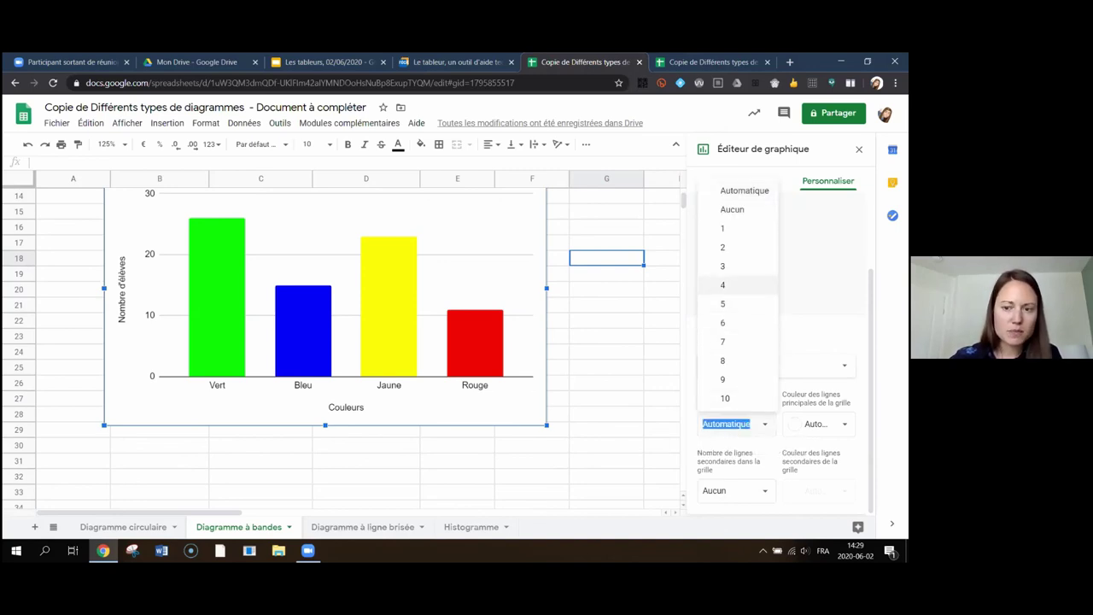
left_click(724, 305)
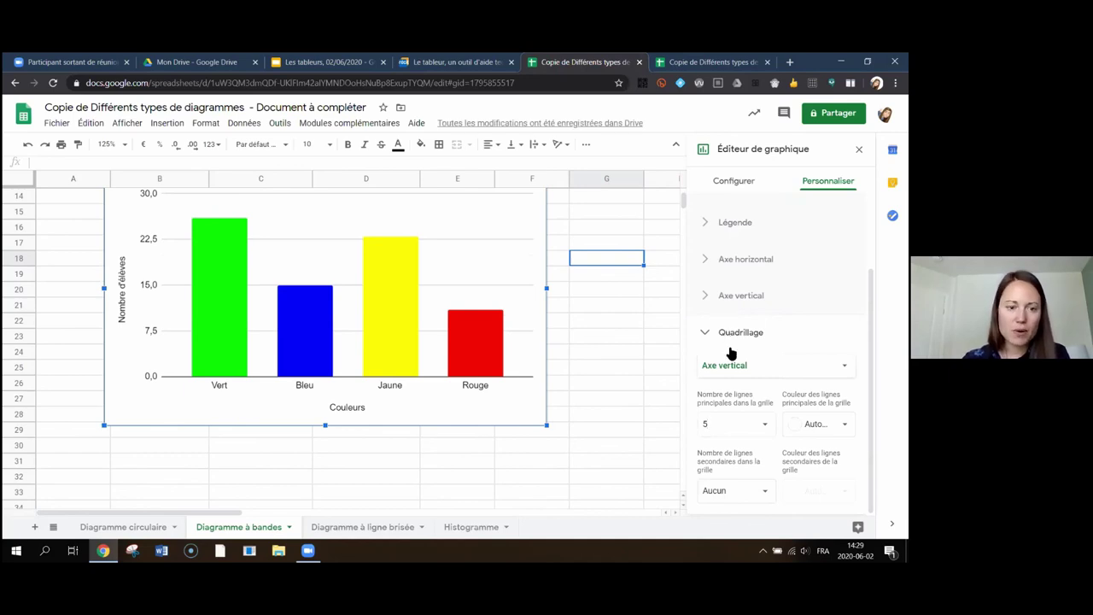
scroll(192, 376, "up", 1)
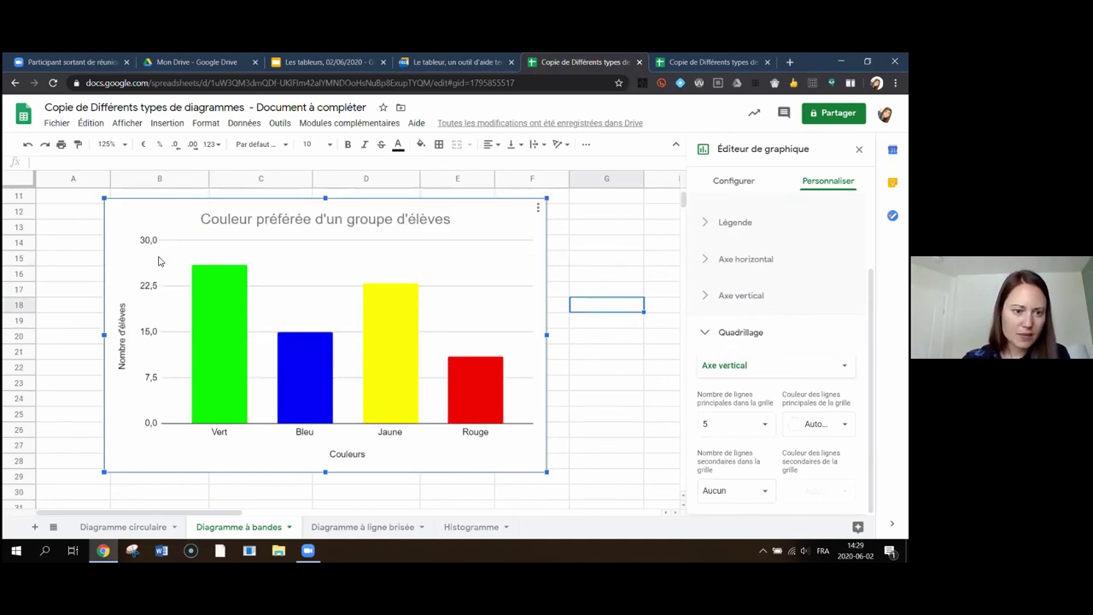
left_click(738, 432)
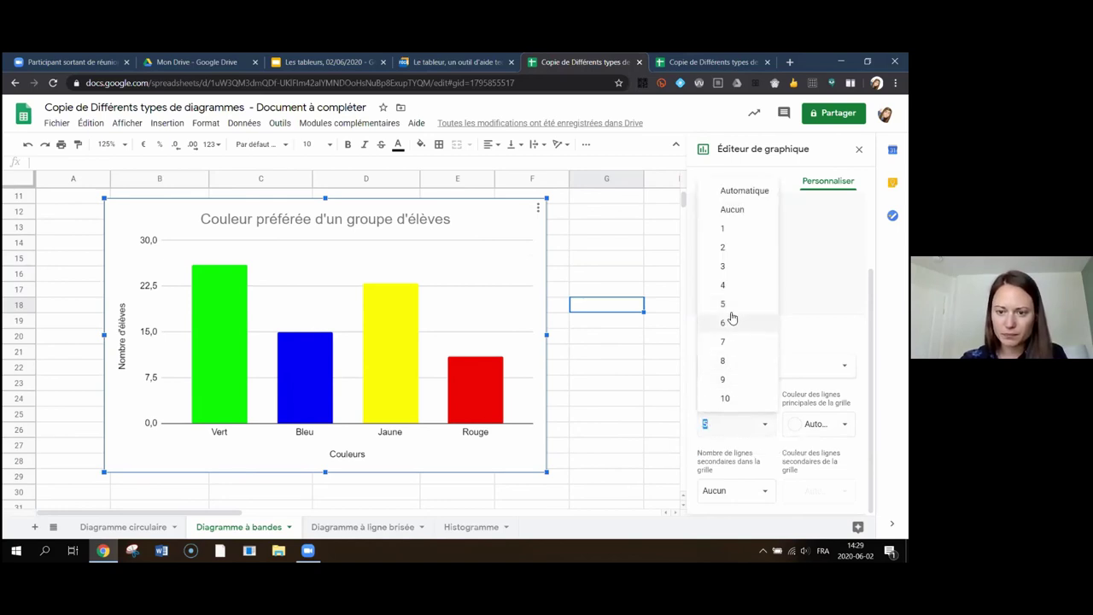
left_click(734, 191)
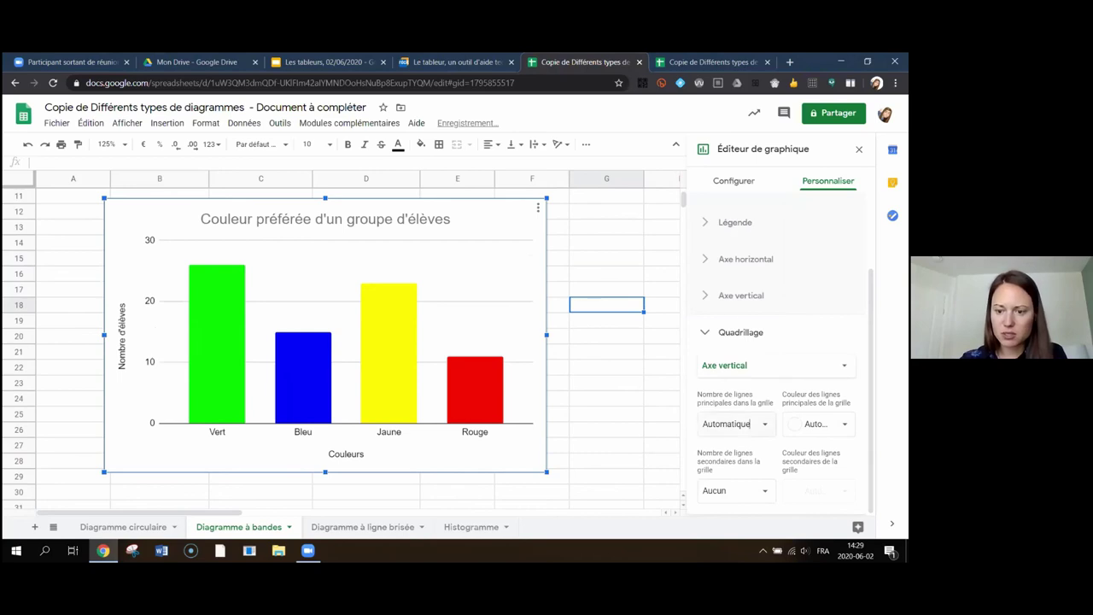
Step: Try 10 and 1 major gridlines on the vertical axis and return the number to automatic
left_click(751, 423)
type("10")
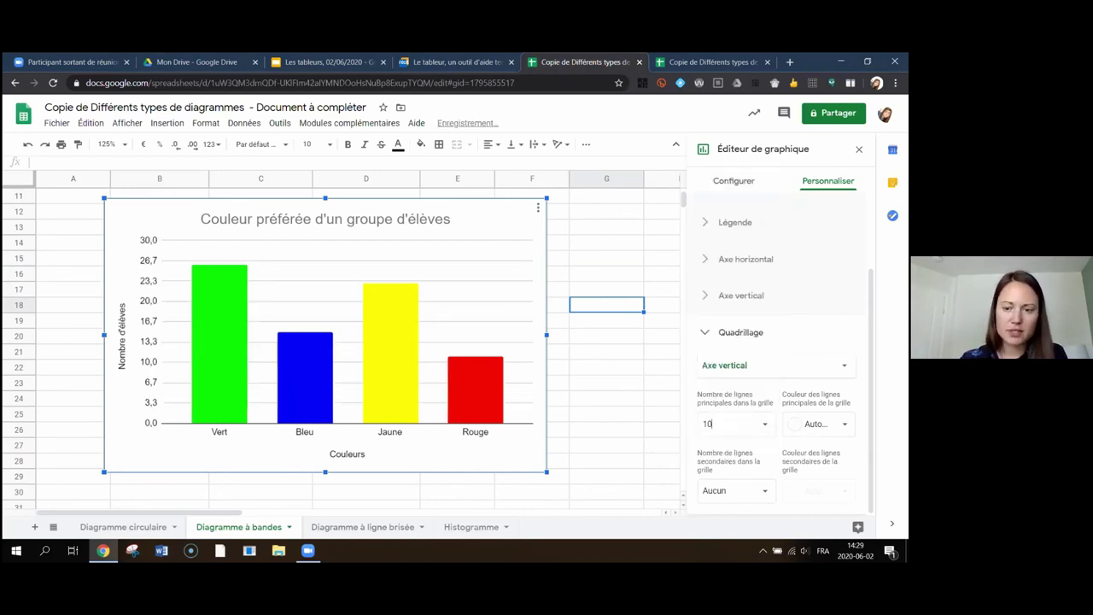
left_click(734, 423)
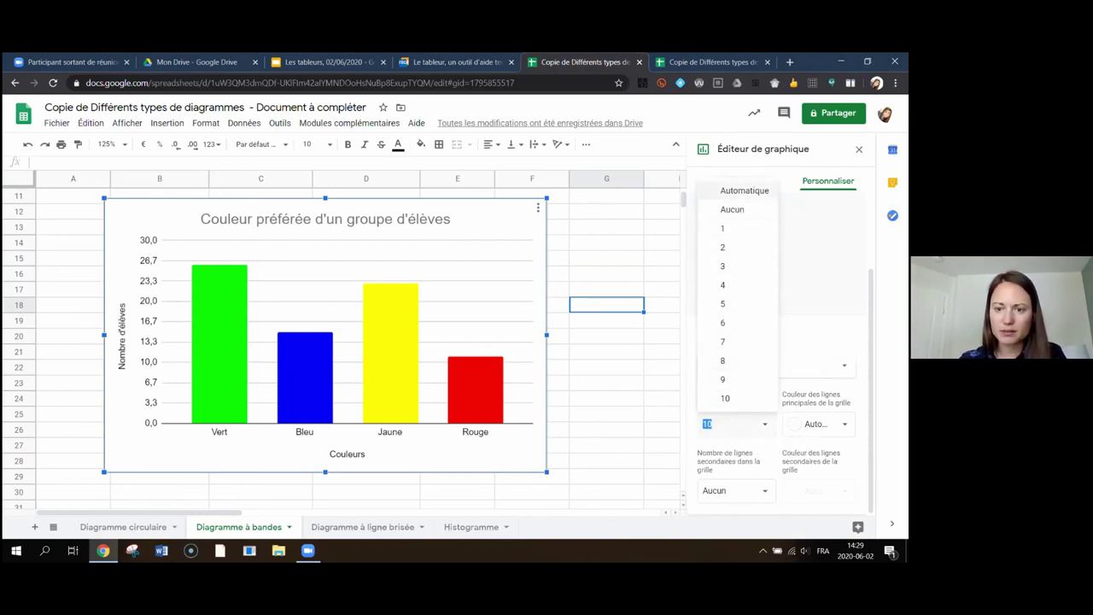
type("1")
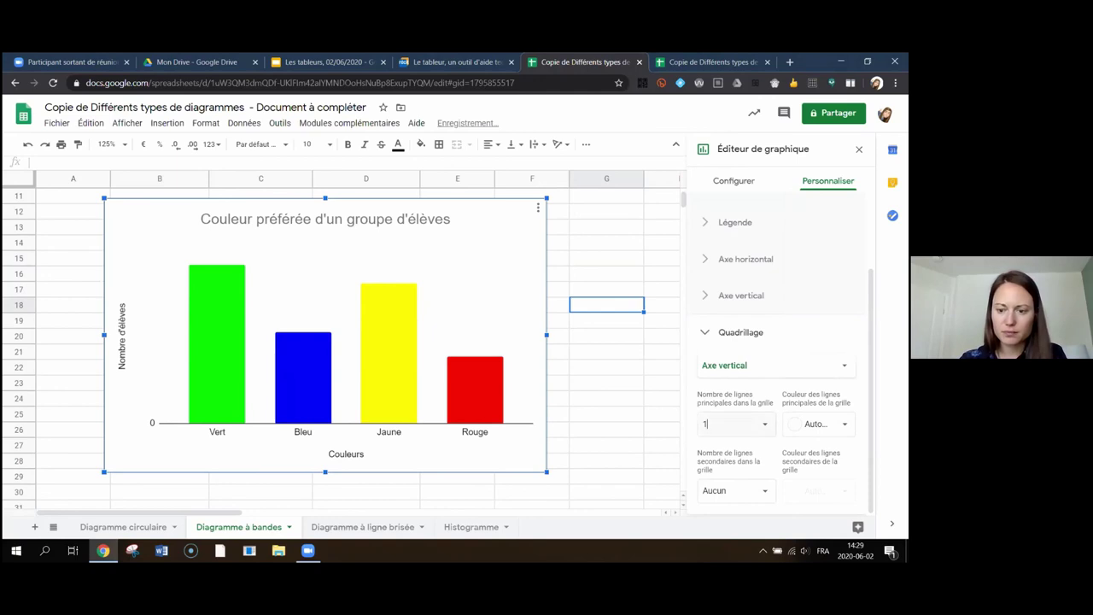
left_click(735, 424)
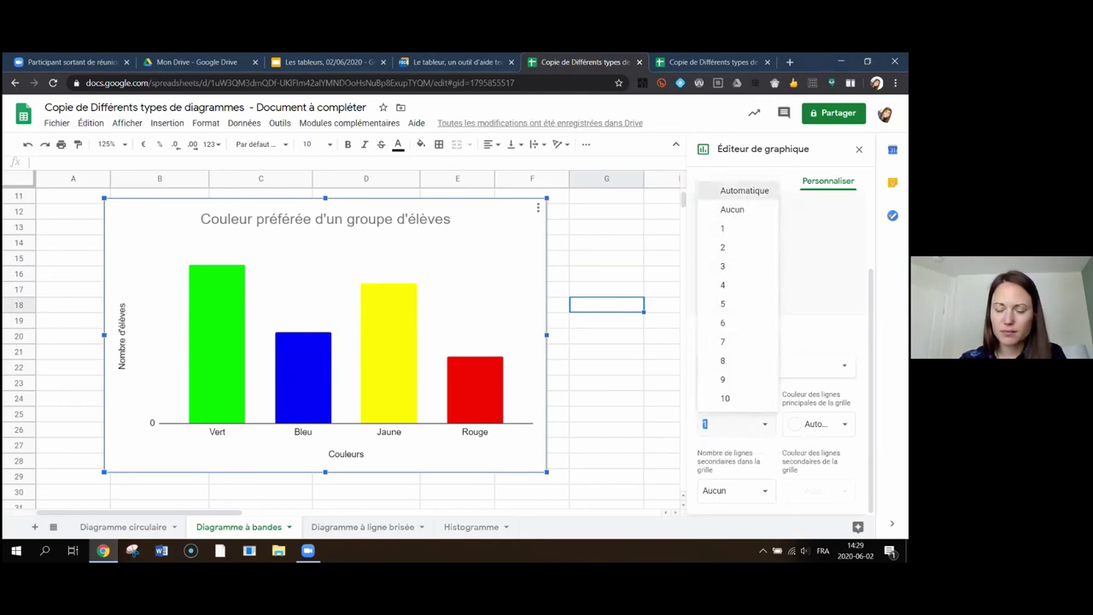
key("Return")
scroll(628, 483, "down", 1)
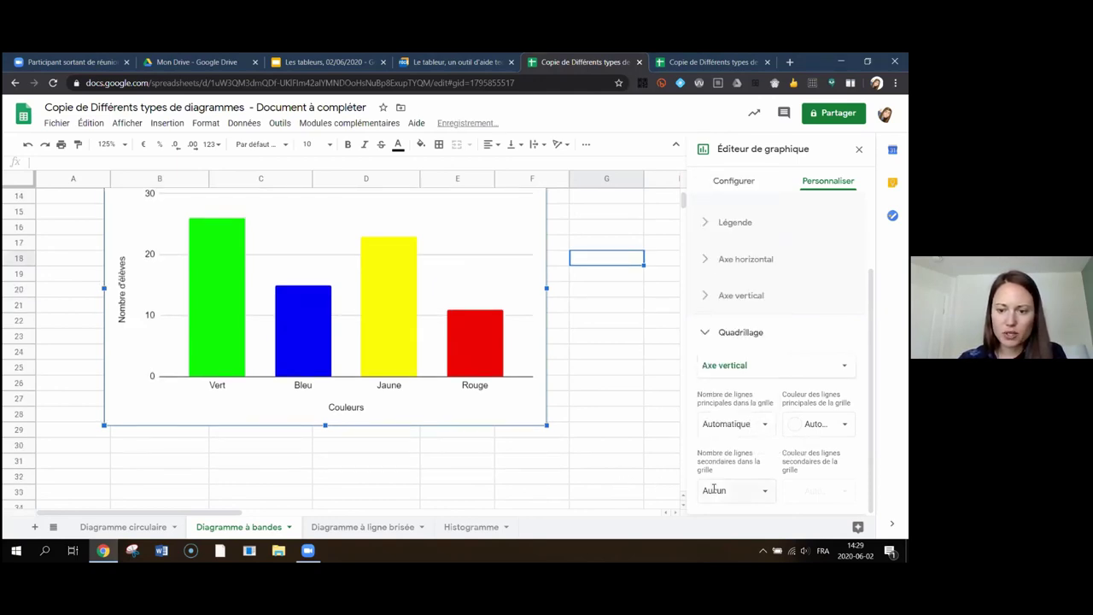
Step: Set 5 minor gridlines for the column chart's vertical axis and close the chart editor
scroll(714, 488, "up", 1)
scroll(713, 489, "down", 1)
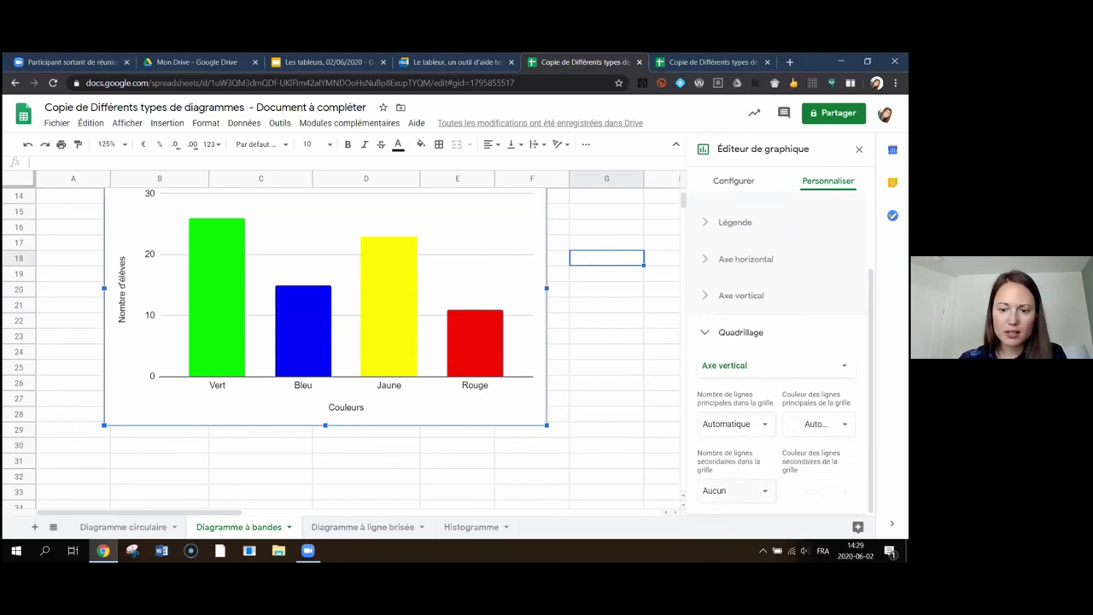
left_click(718, 490)
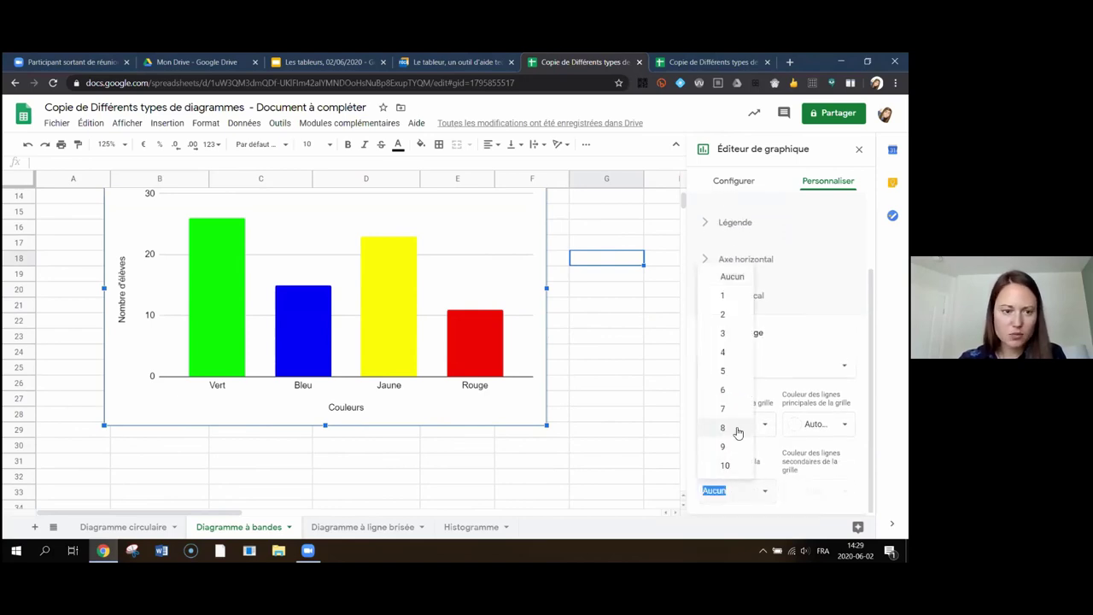
left_click(723, 372)
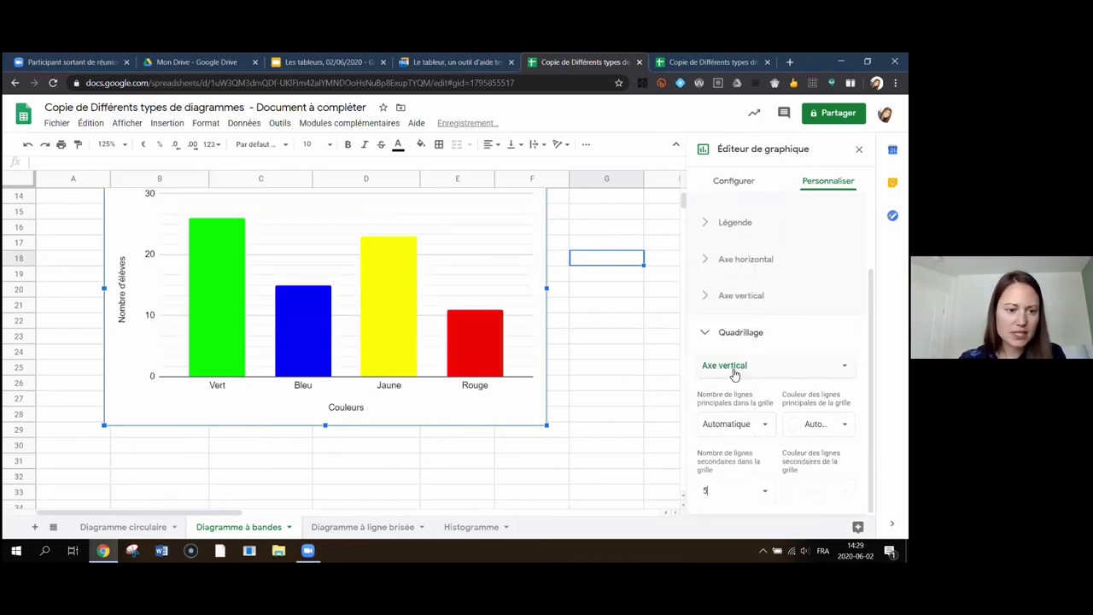
scroll(384, 468, "up", 1)
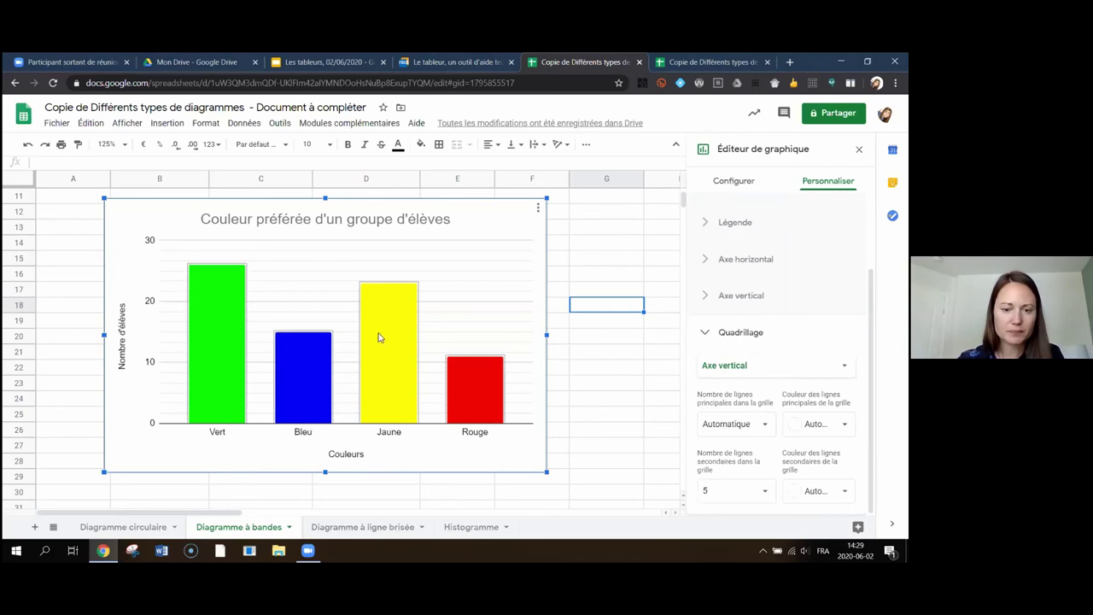
left_click(601, 398)
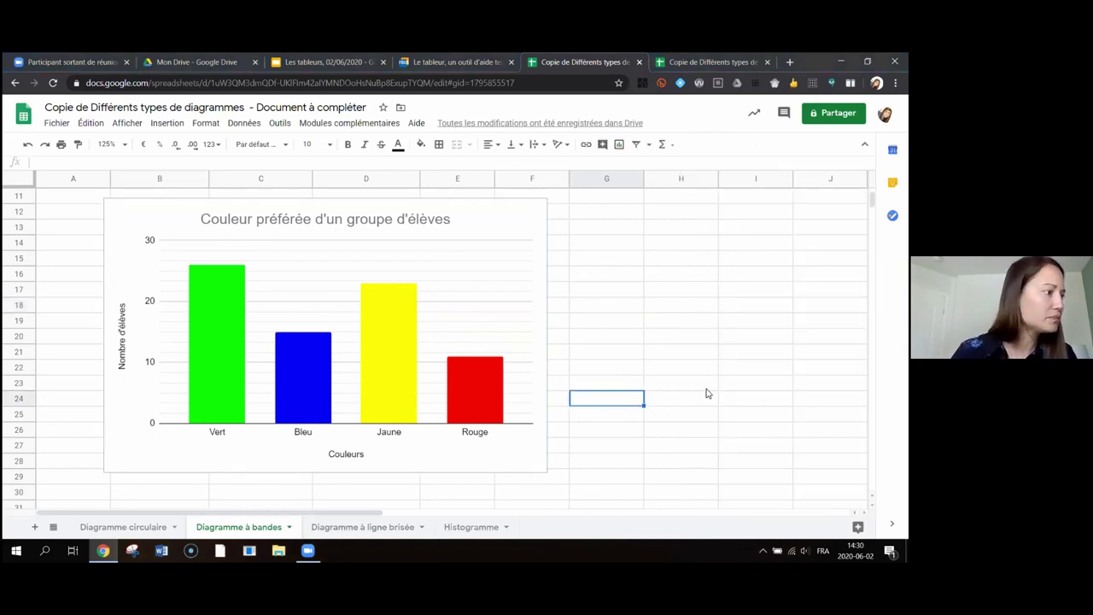
scroll(435, 347, "up", 1)
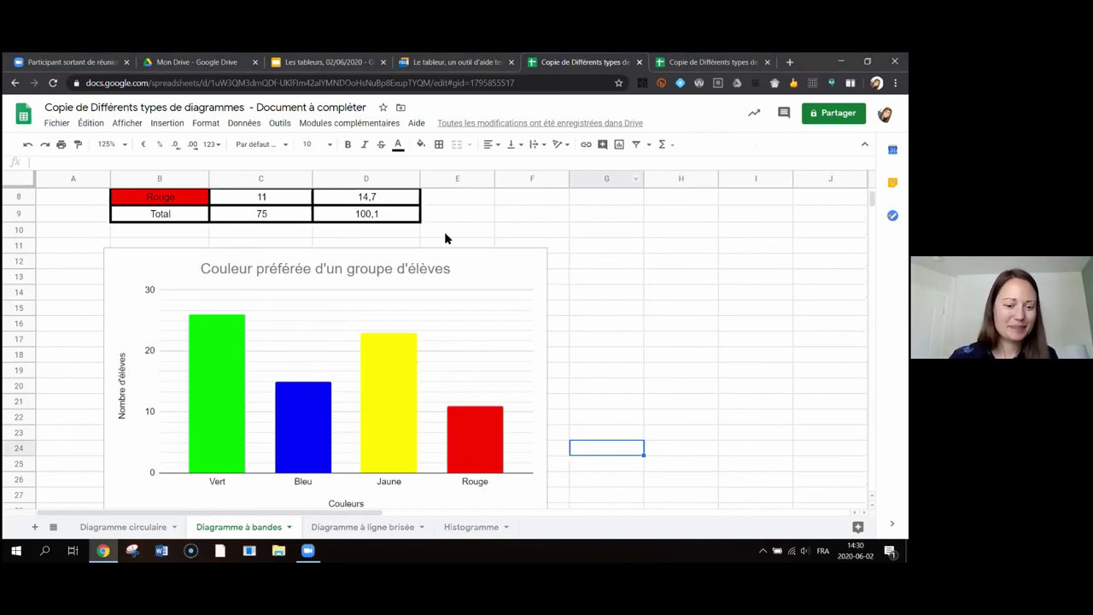
scroll(696, 320, "up", 2)
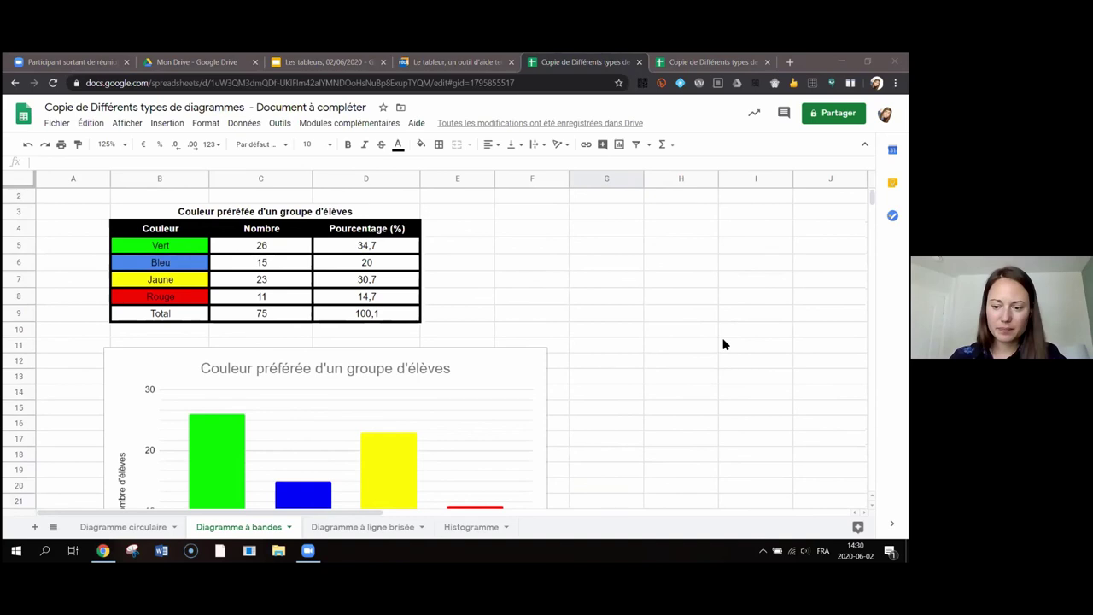
scroll(647, 378, "down", 1)
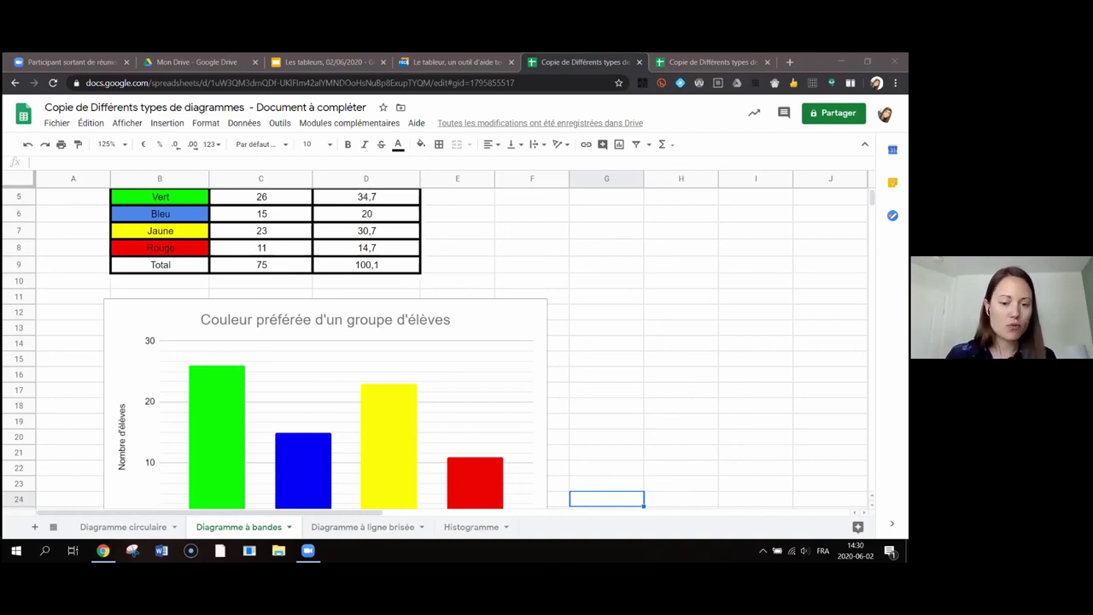
Step: On the Diagramme à ligne brisée sheet, insert a line chart from the July temperature table, range B2:C10 including its title
left_click(349, 526)
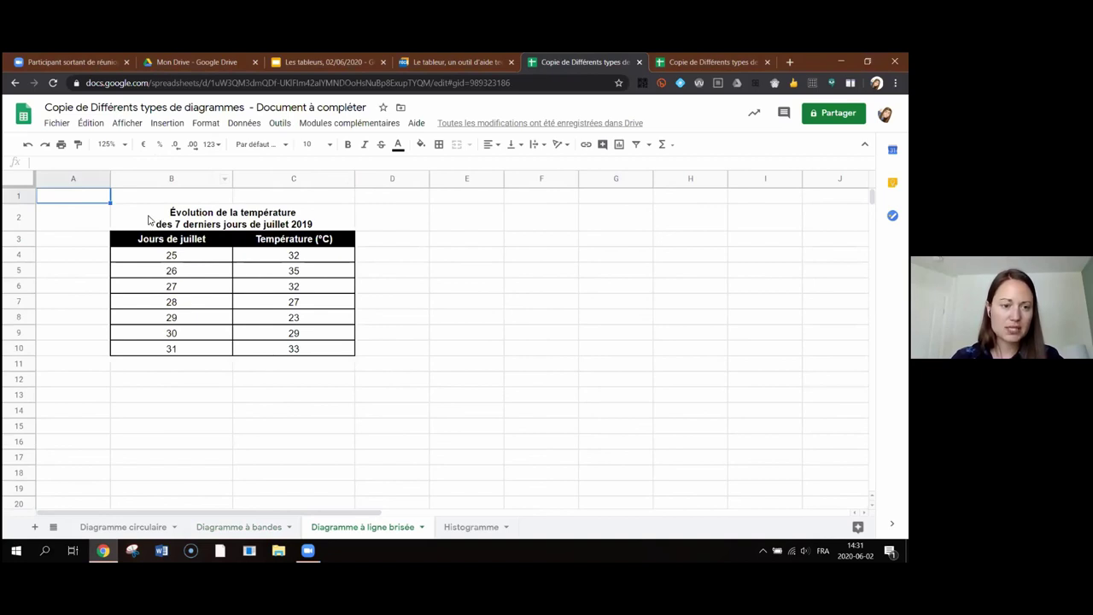
left_click_drag(151, 215, 249, 353)
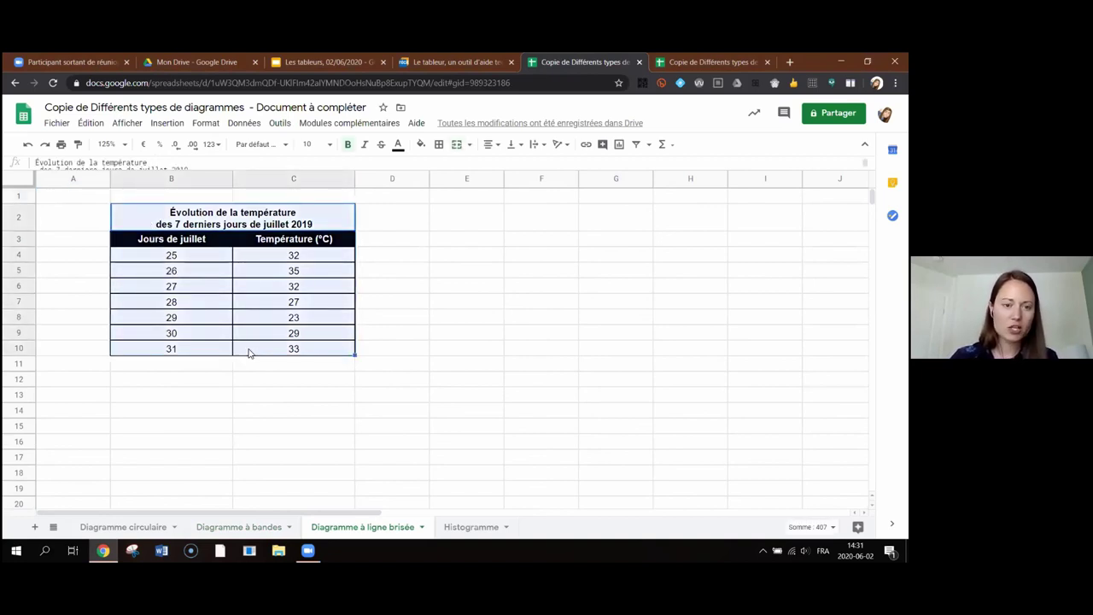
left_click(168, 124)
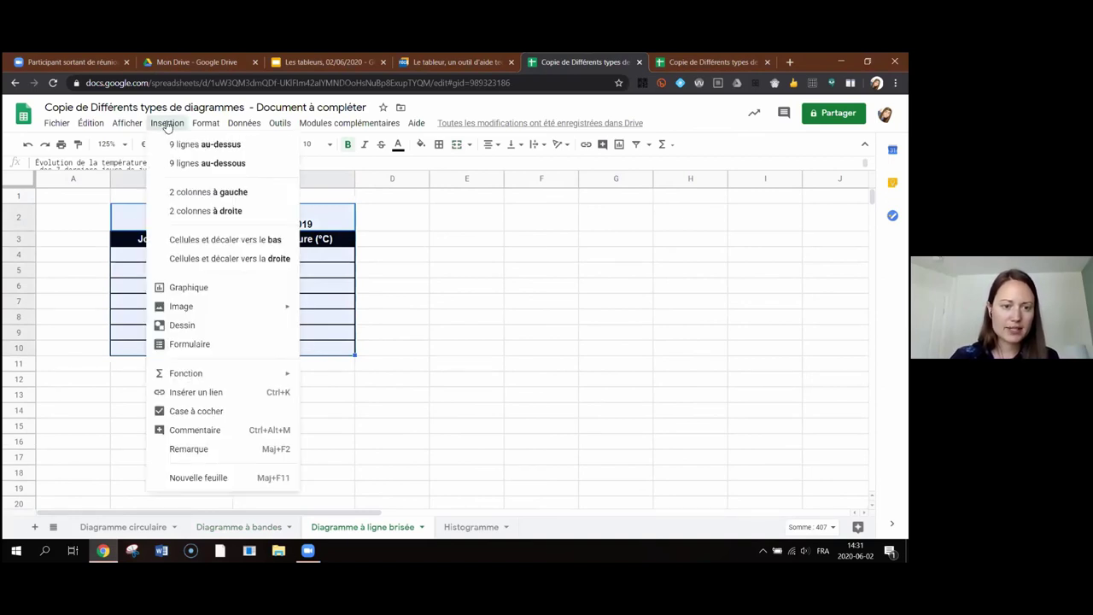
left_click(216, 287)
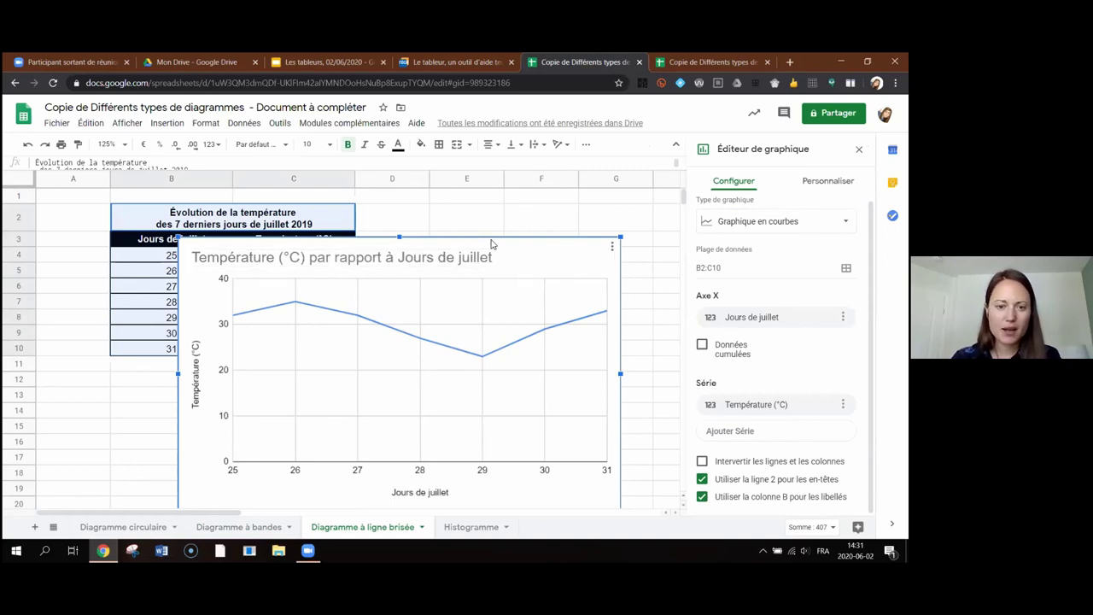
Step: Change the line chart's title to "Évolution de la température des 7 derniers jours de juillet 2019"
left_click(476, 265)
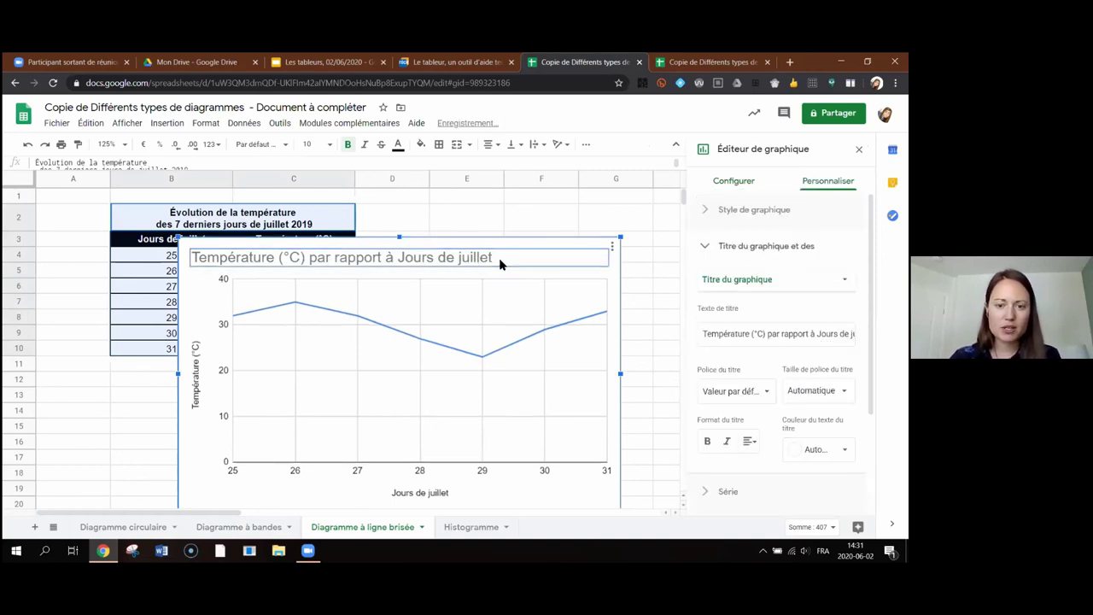
left_click(493, 259)
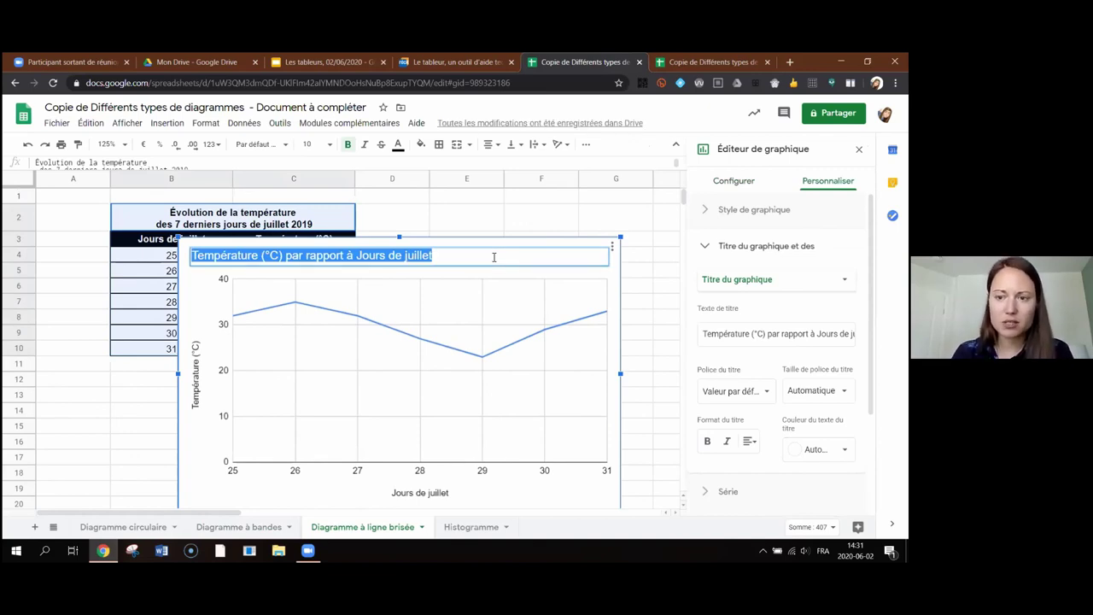
type("É")
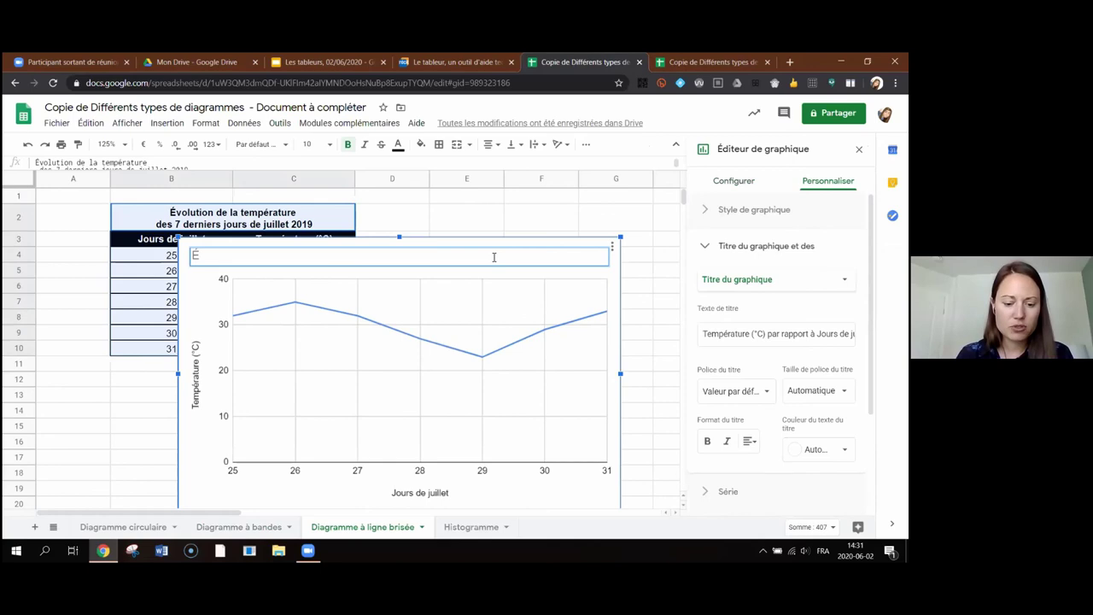
type("volutin")
type("d e")
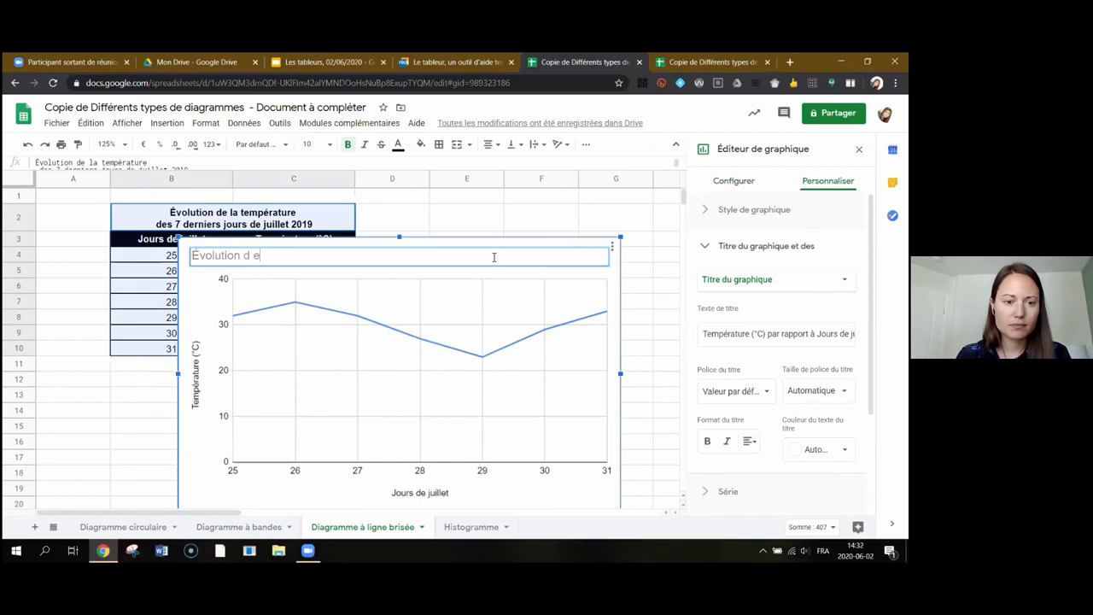
type("la tempé")
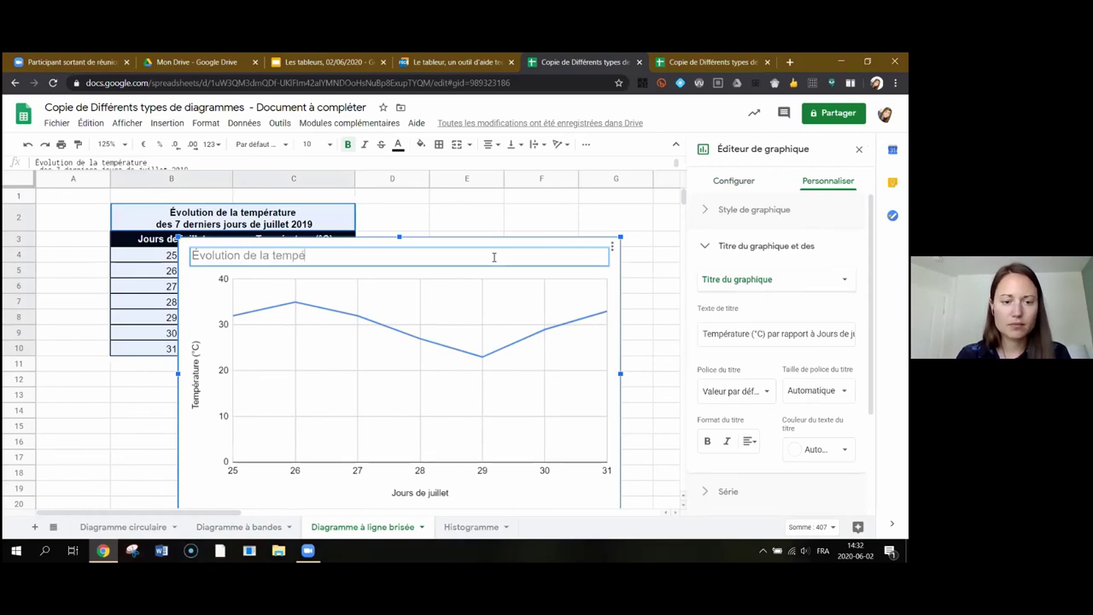
type("rature d")
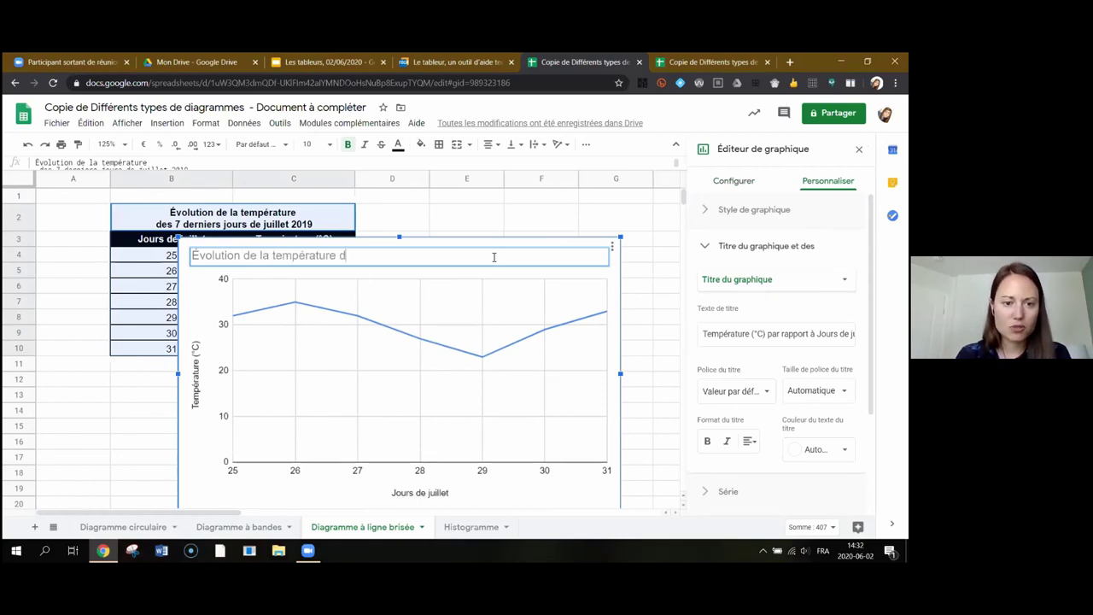
type("es 7 d")
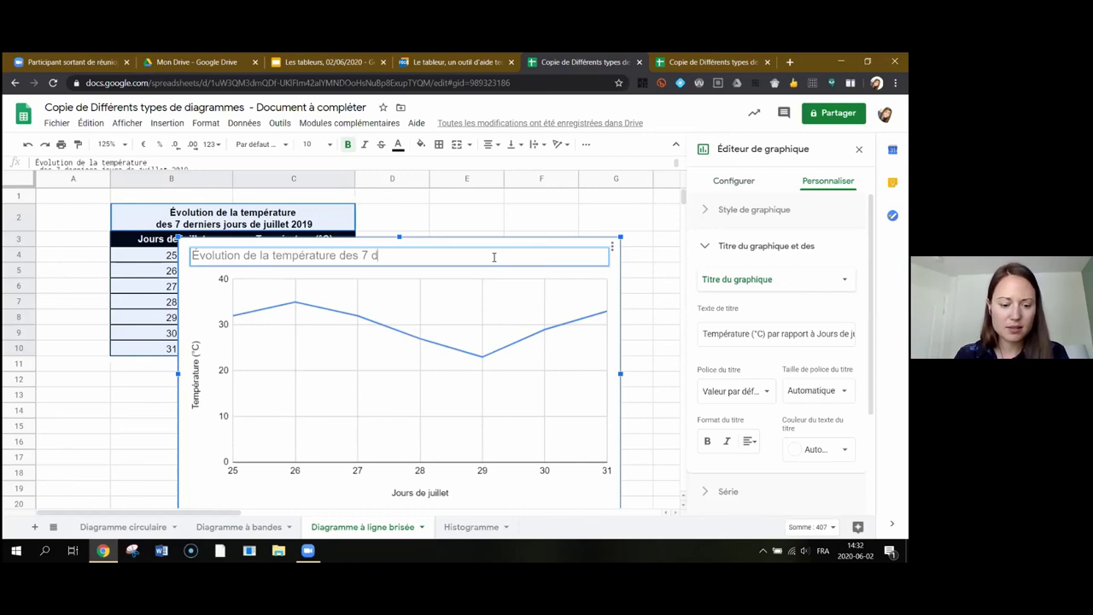
type("erniers jours de juillet 2019")
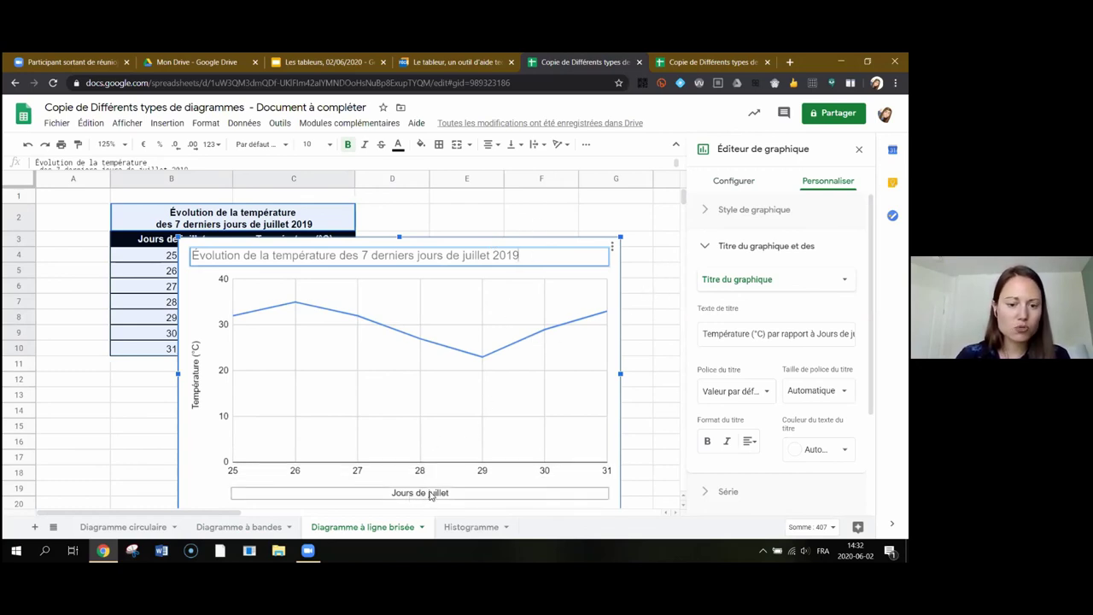
Step: Change the horizontal axis title to "Jours de juillet 2019" and close the chart editor
left_click(462, 494)
double_click(459, 494)
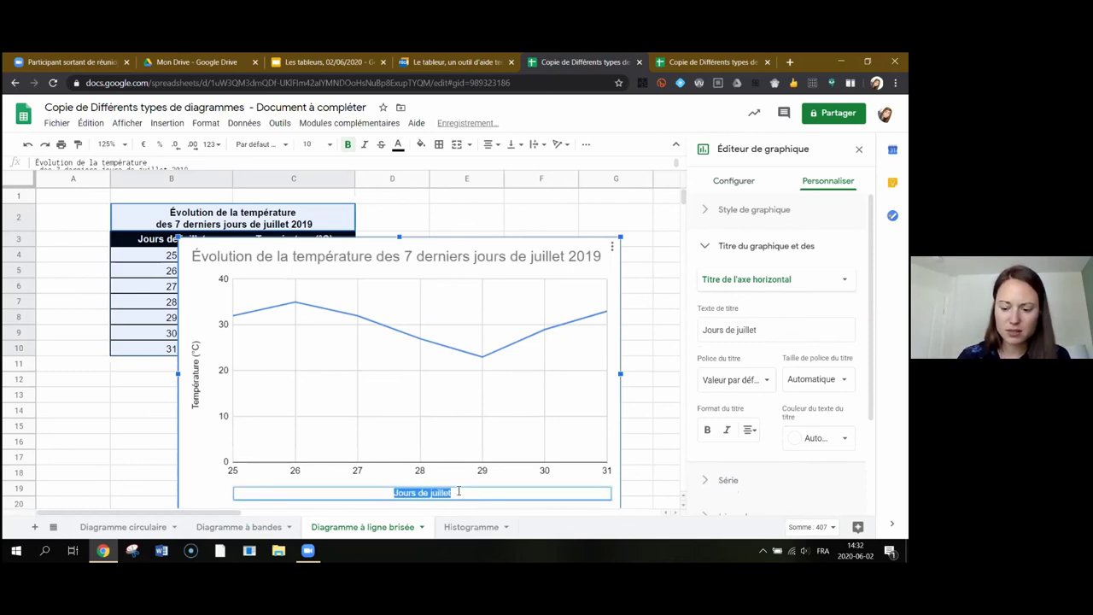
left_click(459, 492)
type("2019")
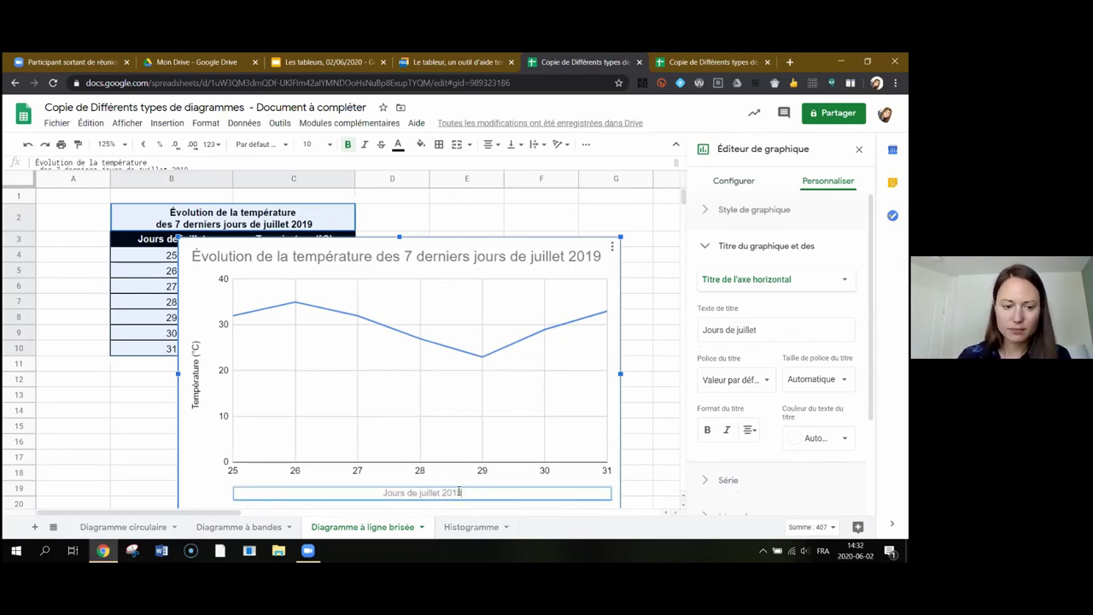
left_click(629, 203)
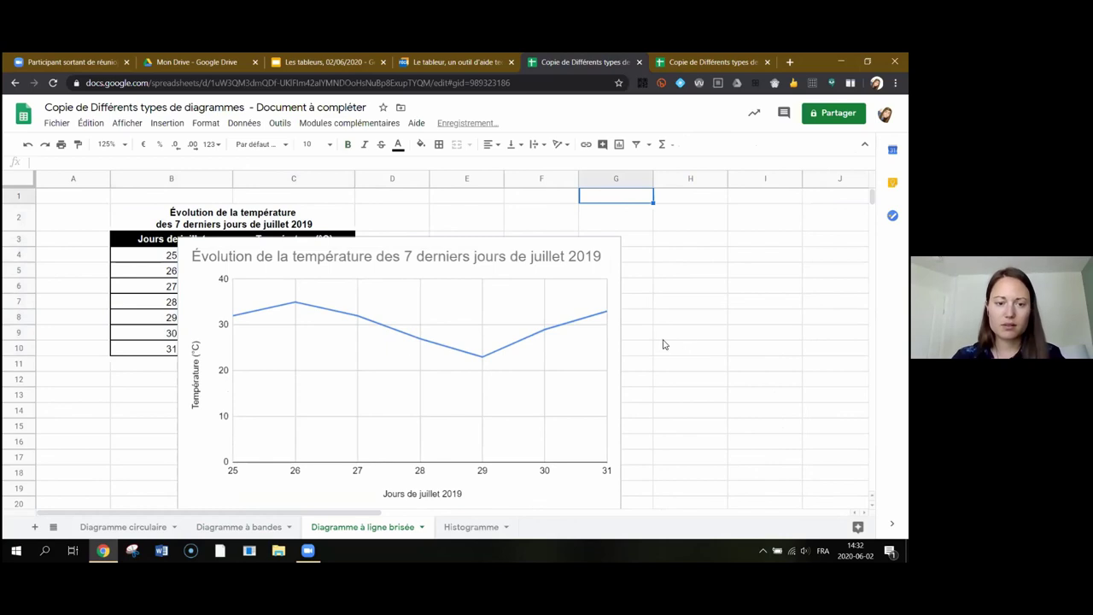
Step: Move the line chart below the temperature table, starting at row 12 and aligned with column B, and deselect it
scroll(718, 344, "down", 1)
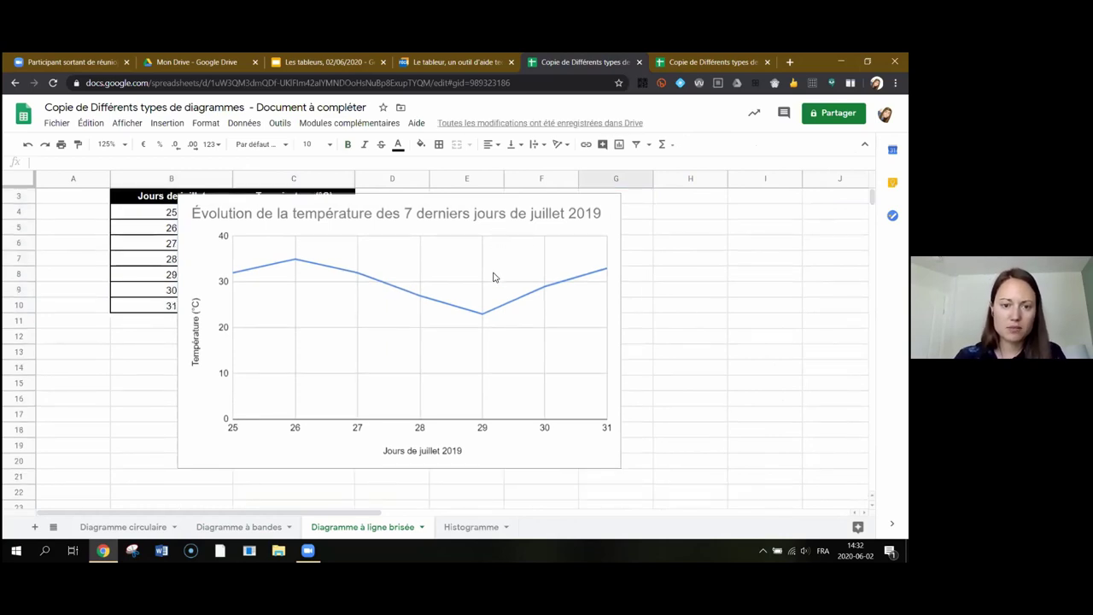
left_click(485, 238)
left_click_drag(490, 234, 424, 376)
scroll(657, 363, "down", 3)
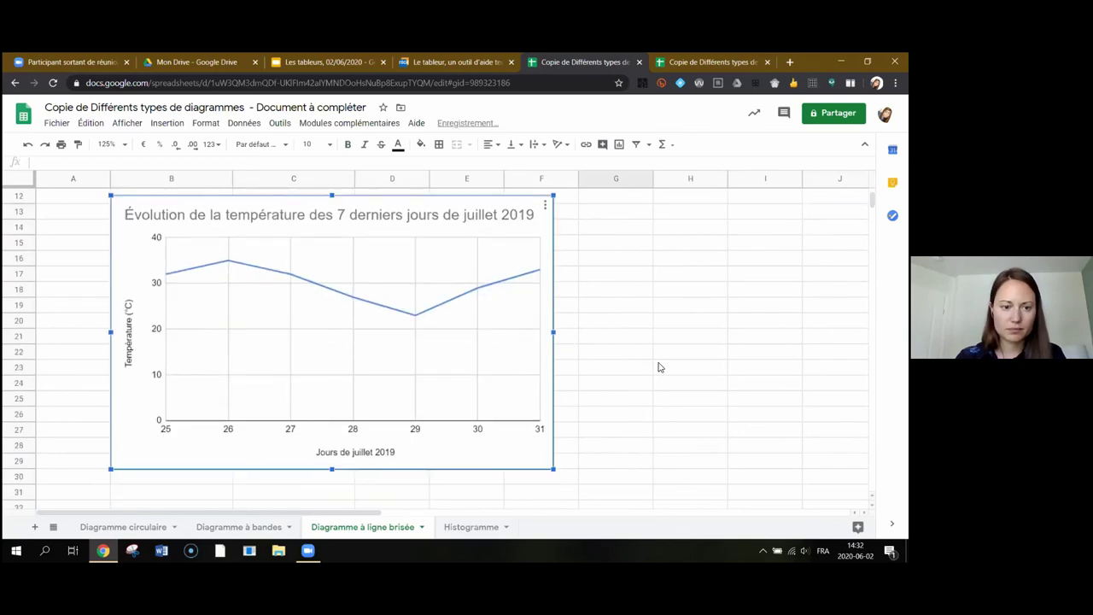
left_click(681, 353)
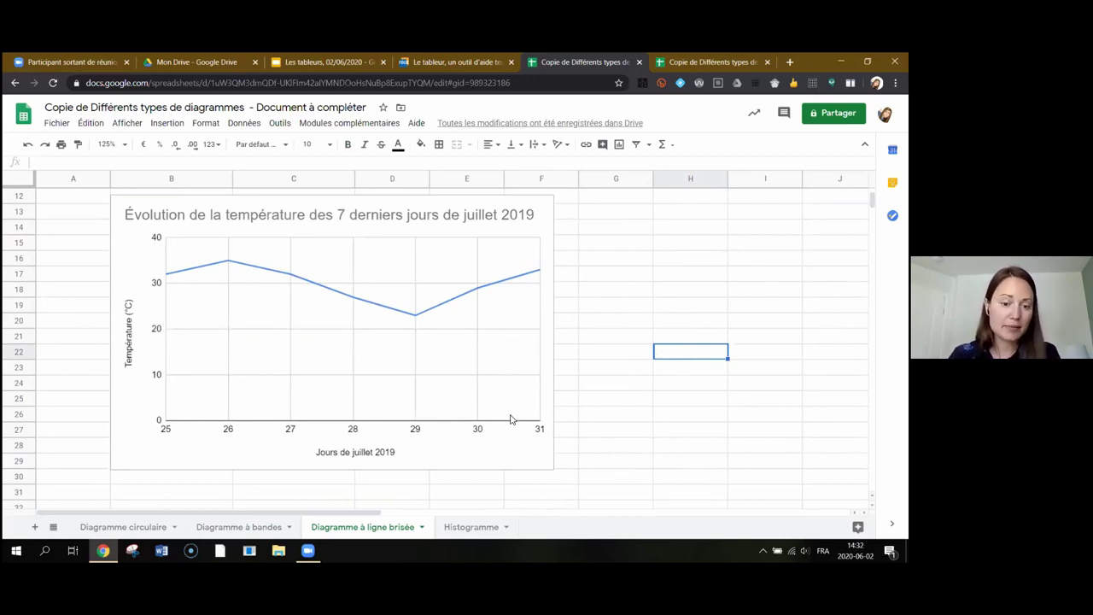
Step: Edit the line chart so its vertical axis runs from a minimum of 20 to a maximum of 40, and close the editor
left_click(543, 215)
left_click(545, 206)
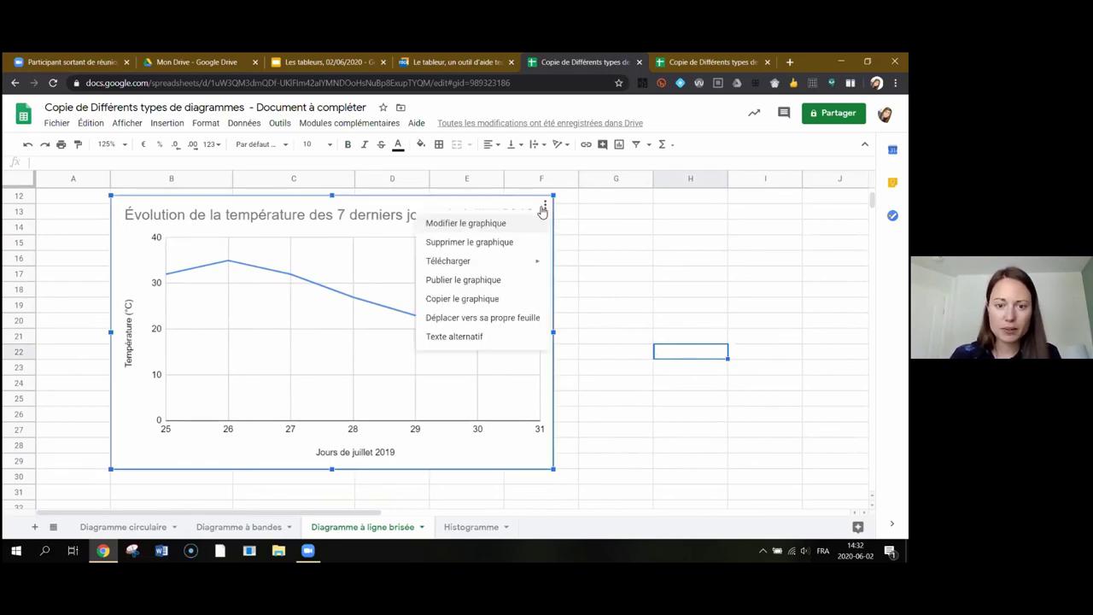
left_click(475, 224)
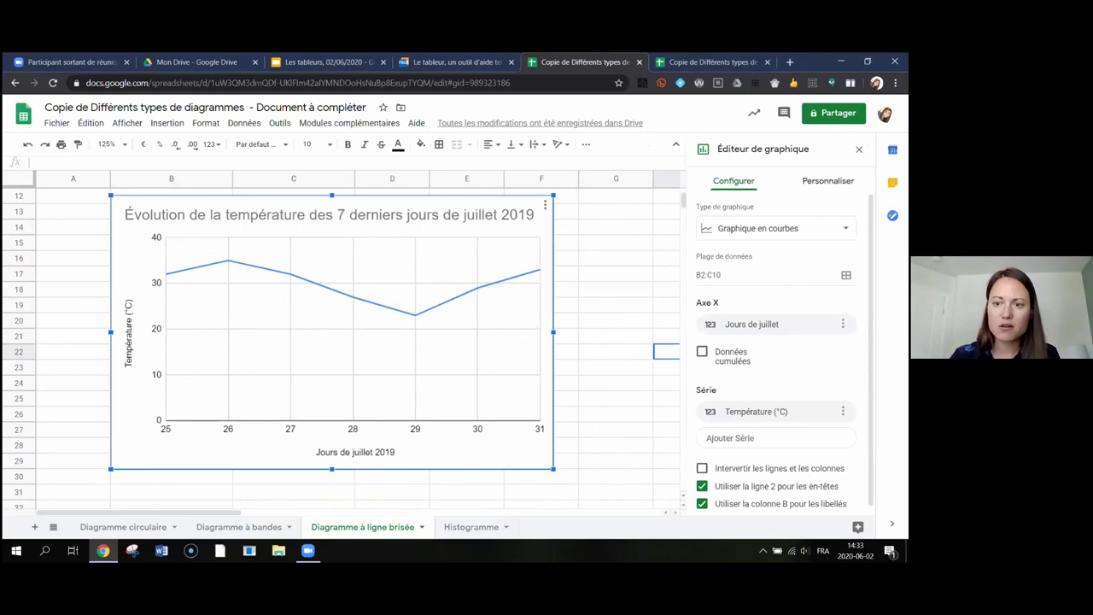
left_click(827, 181)
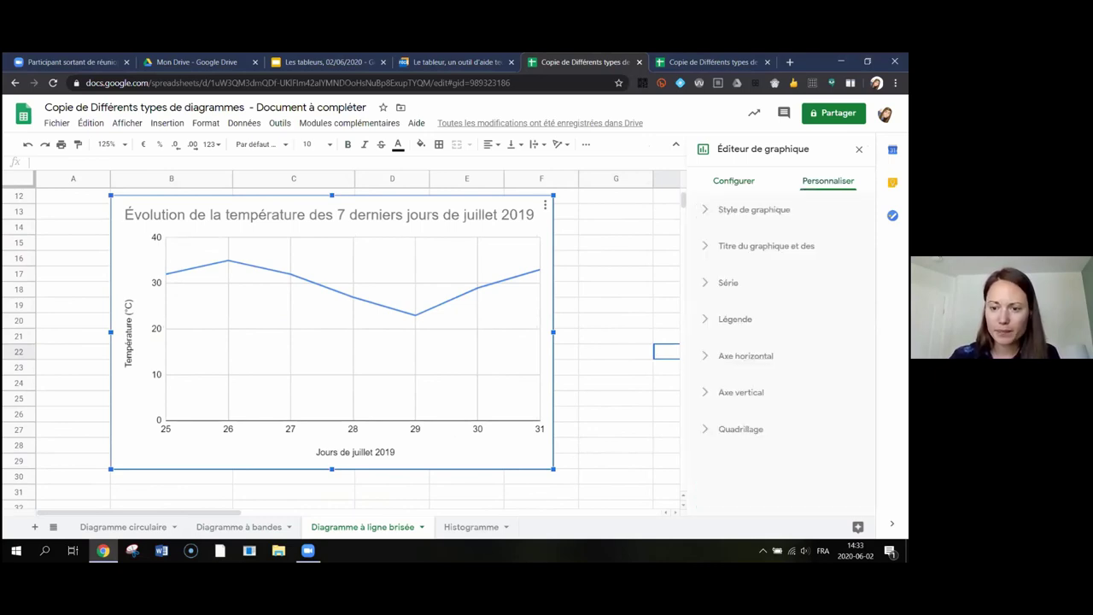
left_click(710, 392)
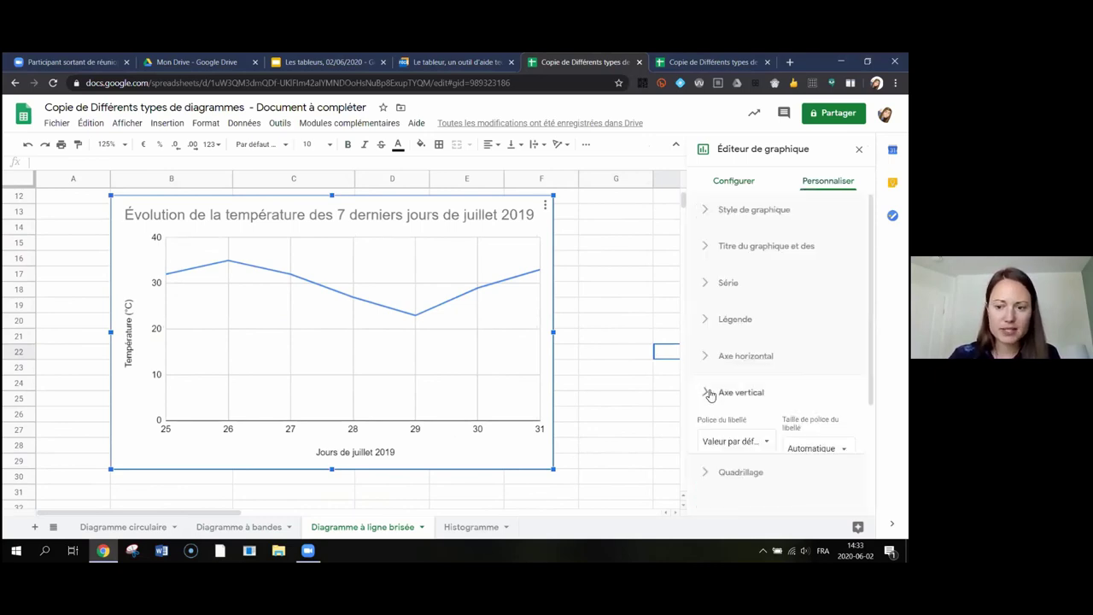
scroll(786, 385, "down", 2)
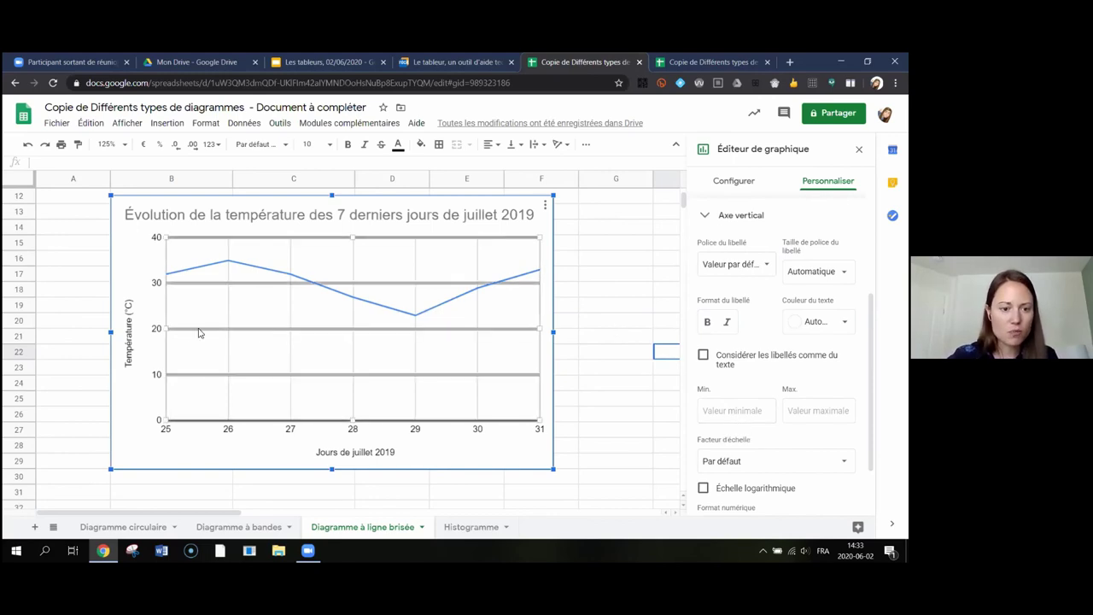
left_click(736, 411)
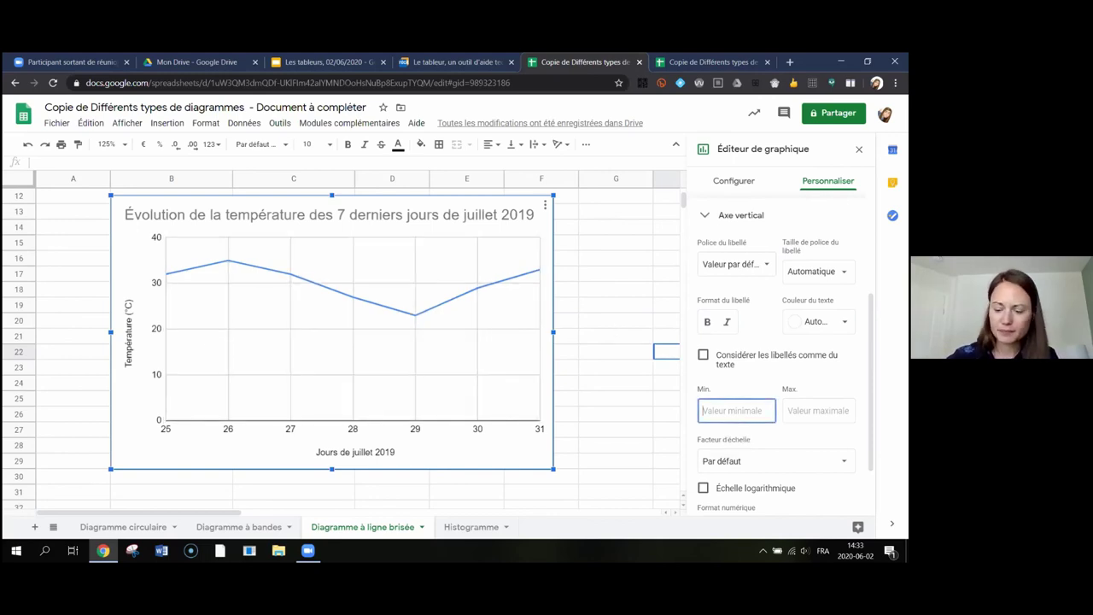
type("20")
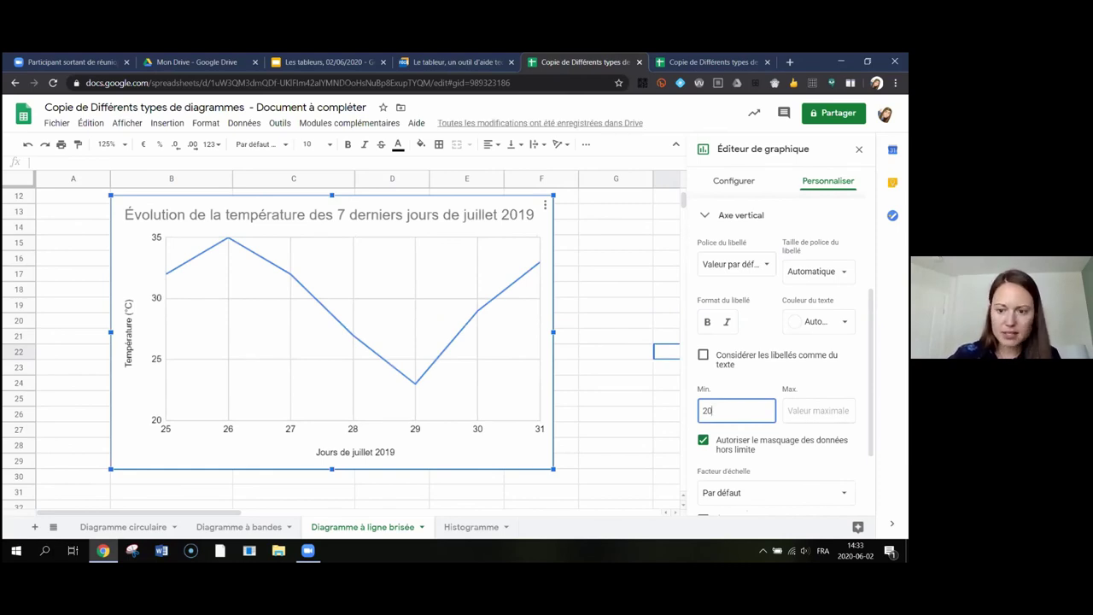
left_click(818, 411)
type("40")
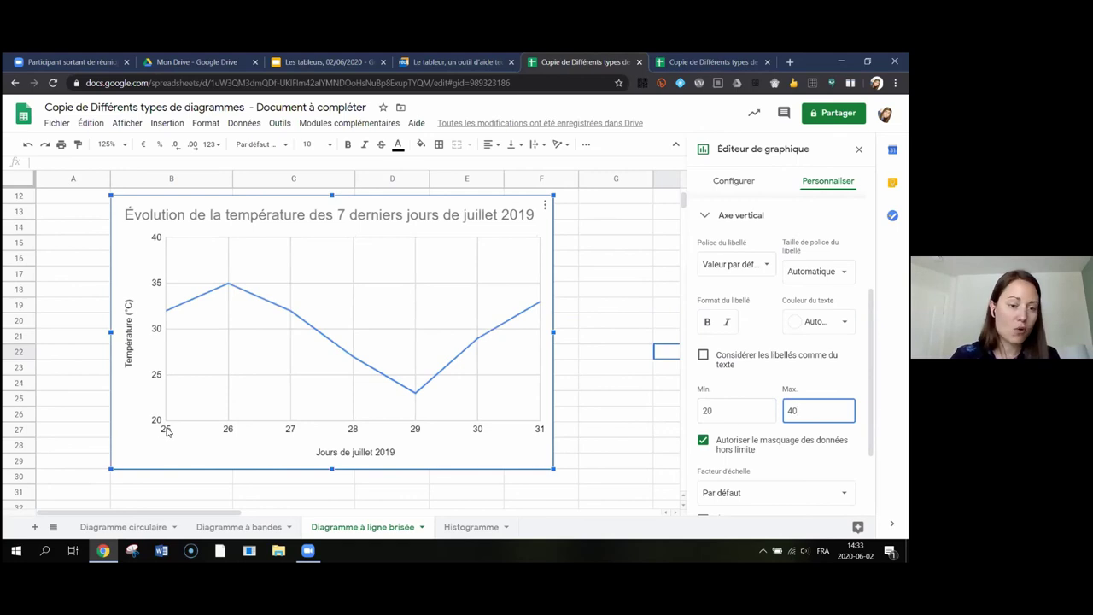
left_click(596, 390)
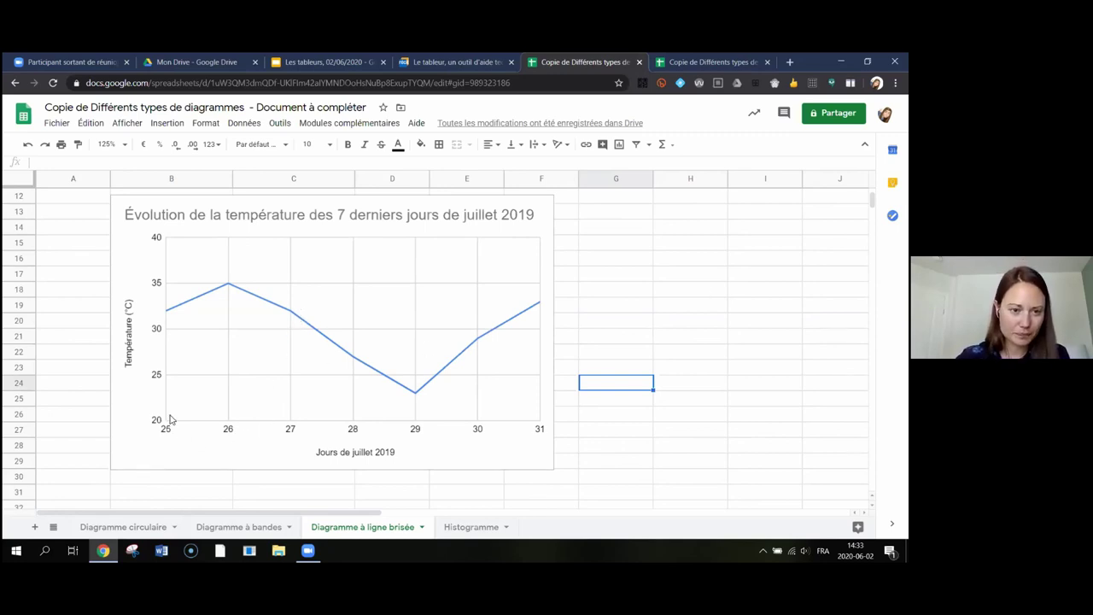
Step: Insert a new drawing and draw a small rectangle about 1.8 cm wide in it
left_click(167, 124)
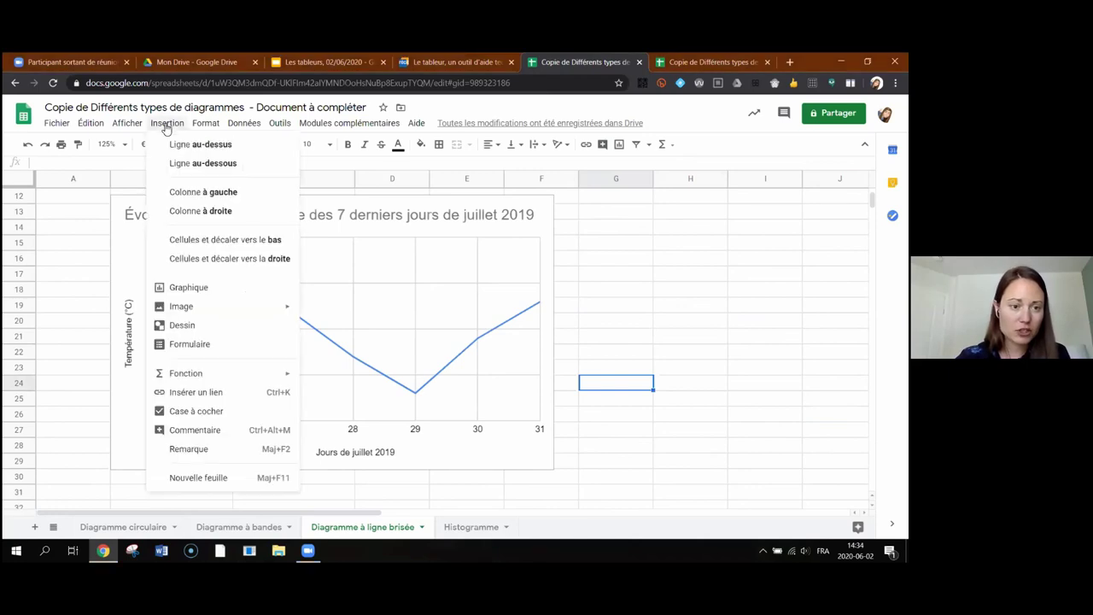
left_click(182, 327)
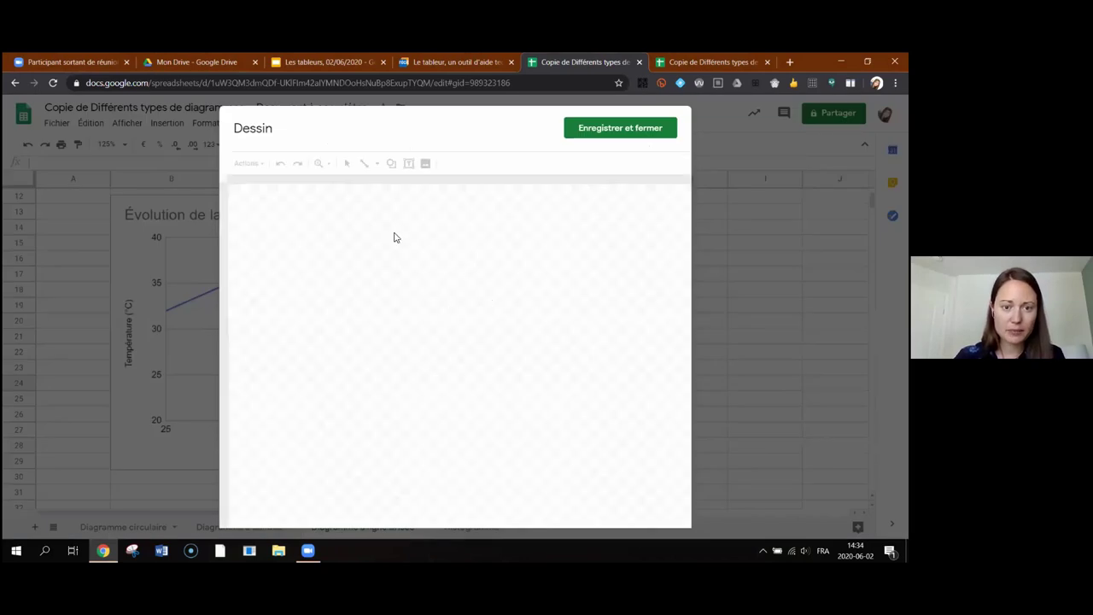
left_click(393, 165)
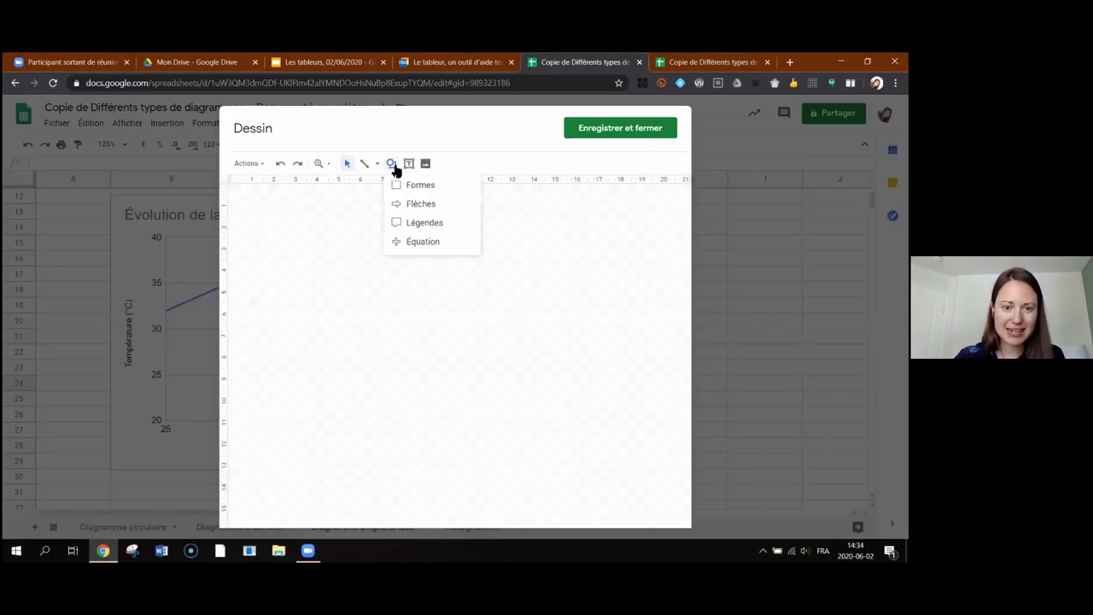
mouse_move(415, 184)
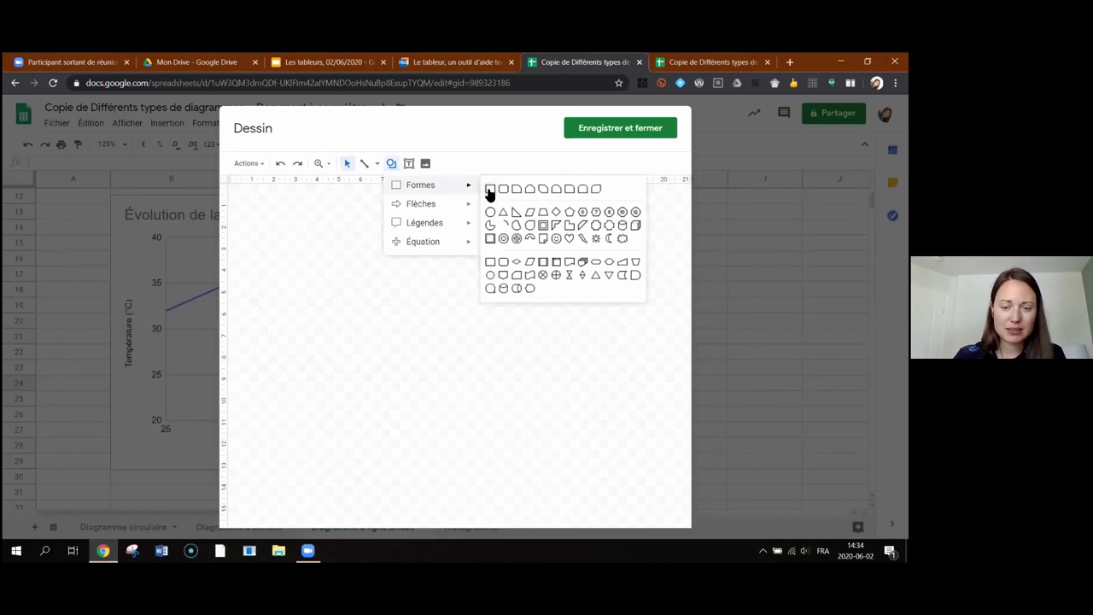
left_click(485, 190)
left_click_drag(409, 223, 447, 249)
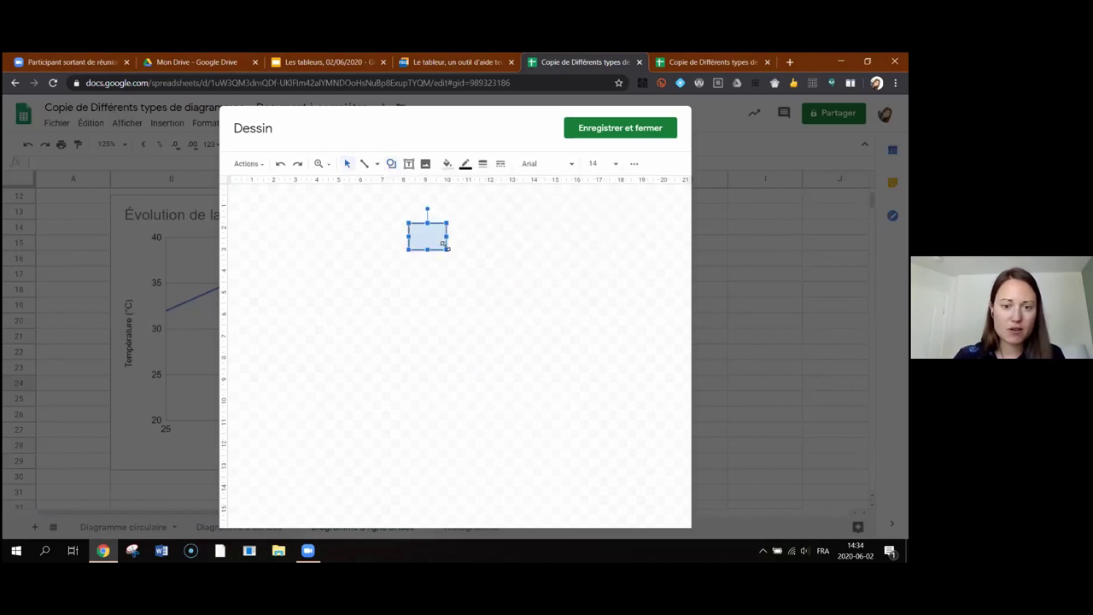
Step: Give the rectangle a white fill and transparent border, shrink it to about 1.4 cm wide, and save and close the drawing
left_click(447, 164)
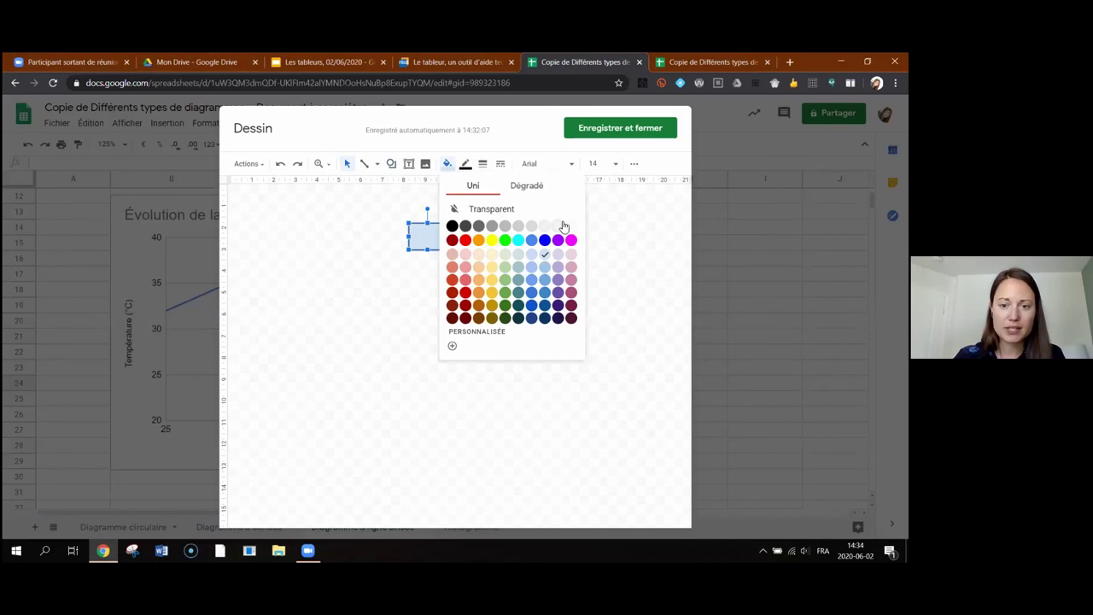
left_click(572, 226)
left_click(469, 167)
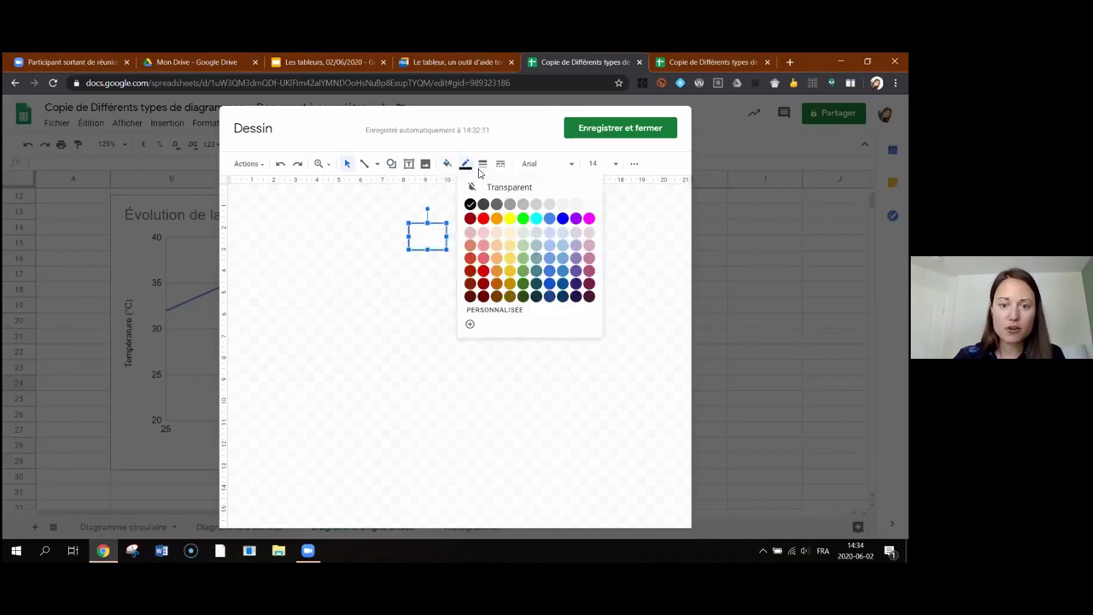
left_click(491, 187)
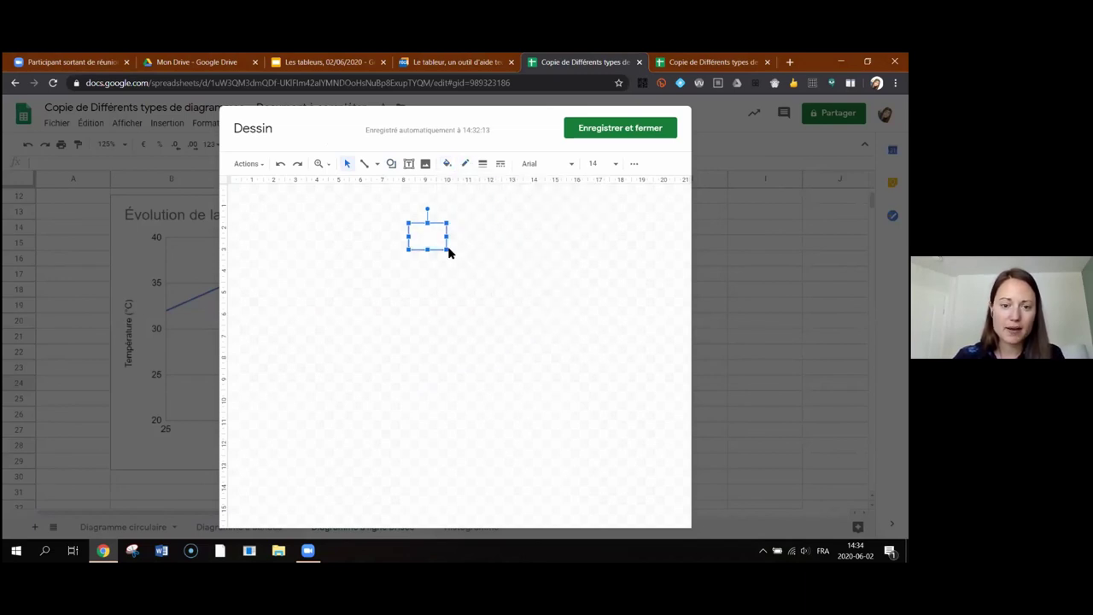
left_click_drag(449, 253, 438, 243)
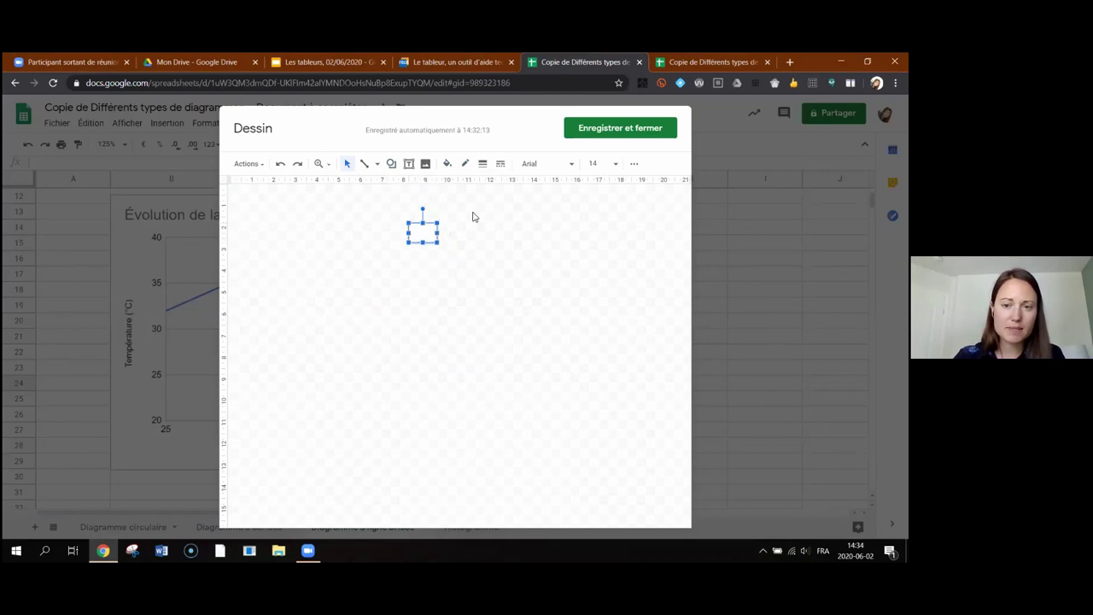
left_click(613, 130)
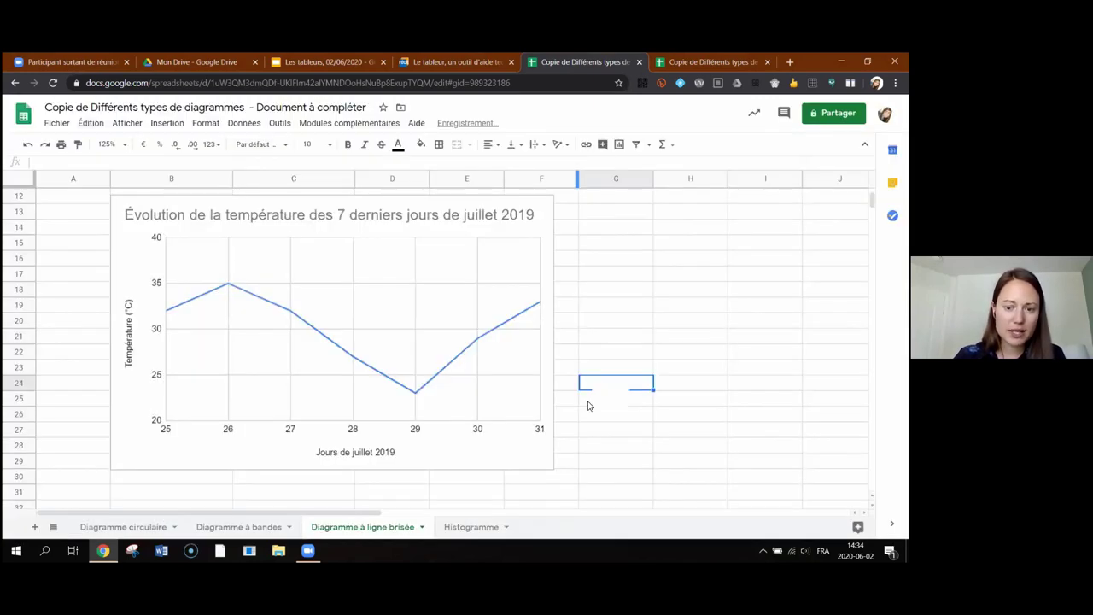
Step: Move the white rectangle over the "25" label on the line chart's horizontal axis to hide it, and deselect it
left_click(607, 398)
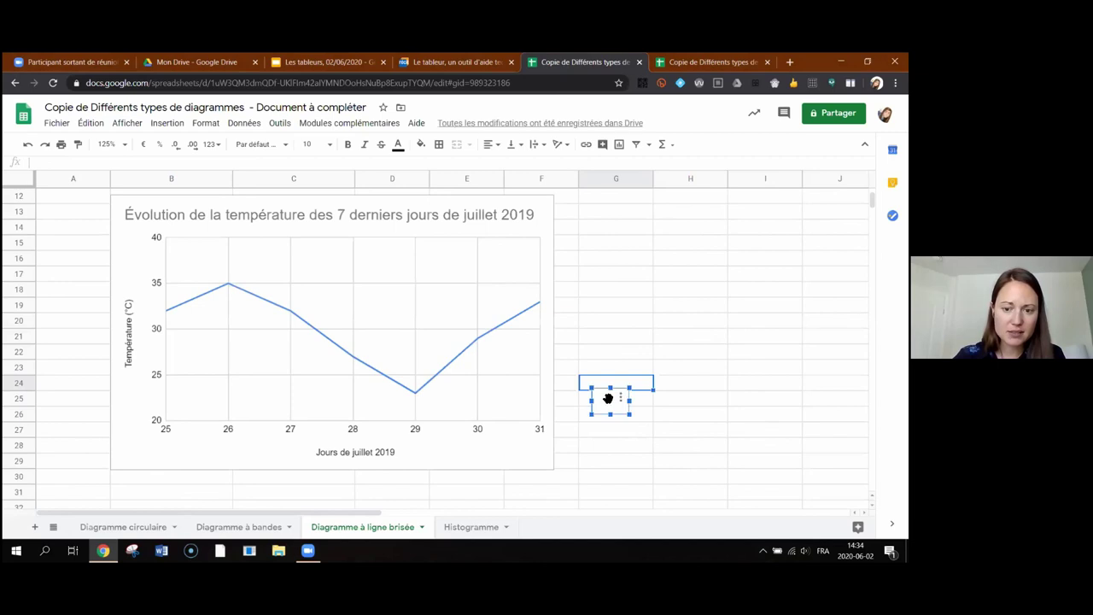
mouse_move(607, 398)
left_mouse_down()
mouse_move(171, 436)
mouse_move(185, 442)
left_mouse_up()
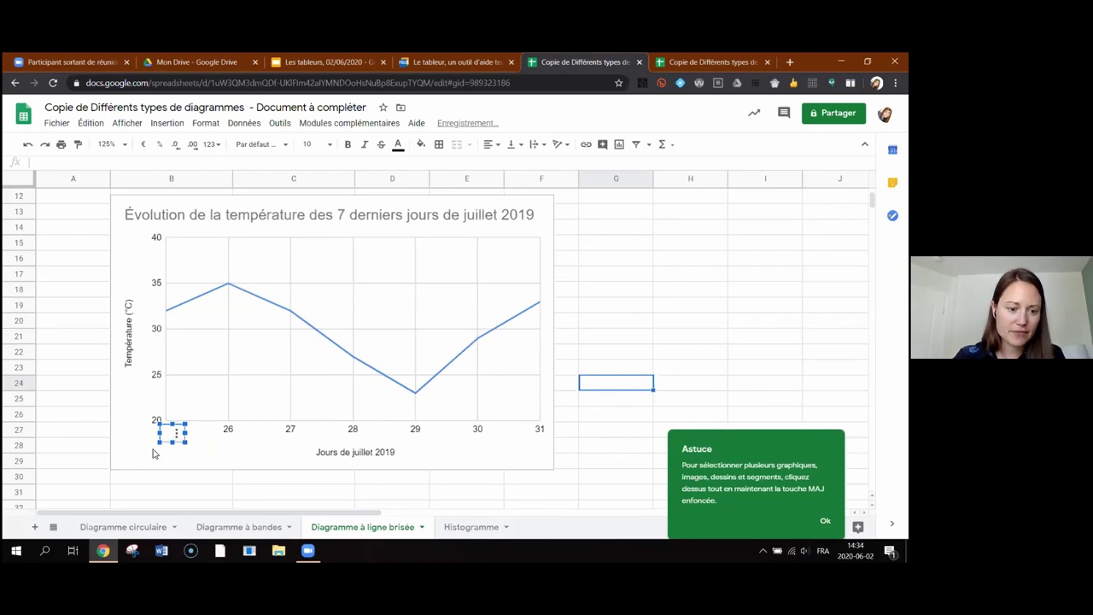
left_click(155, 452)
left_click(624, 337)
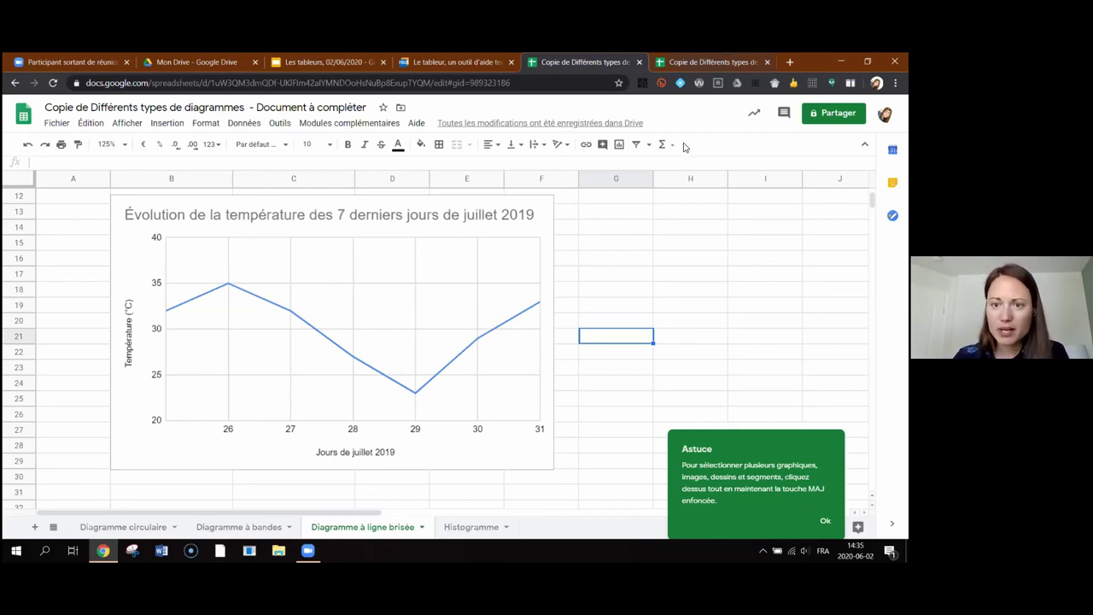
Step: In the "Document complété" spreadsheet, examine the axis-break drawing on the "Diagramme à ligne brisée" sheet's chart and close it
left_click(709, 62)
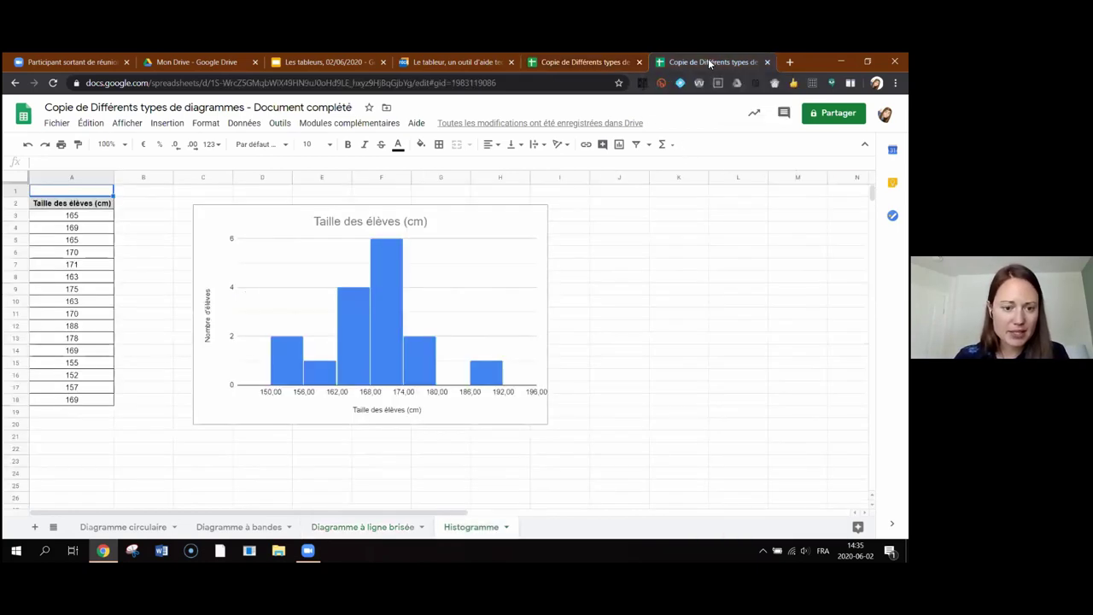
left_click(372, 527)
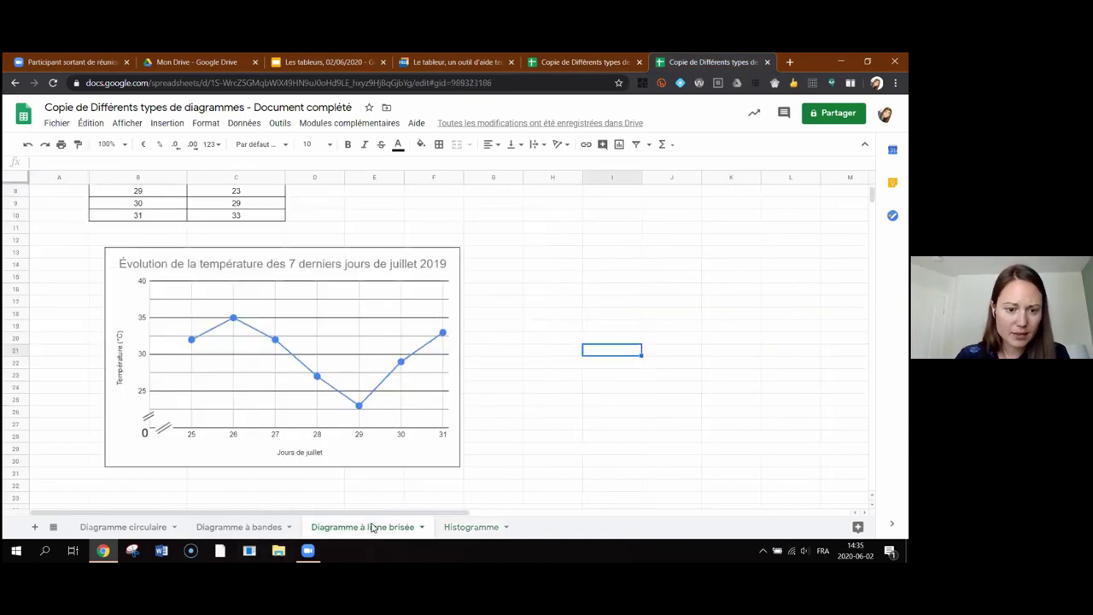
left_click(162, 428)
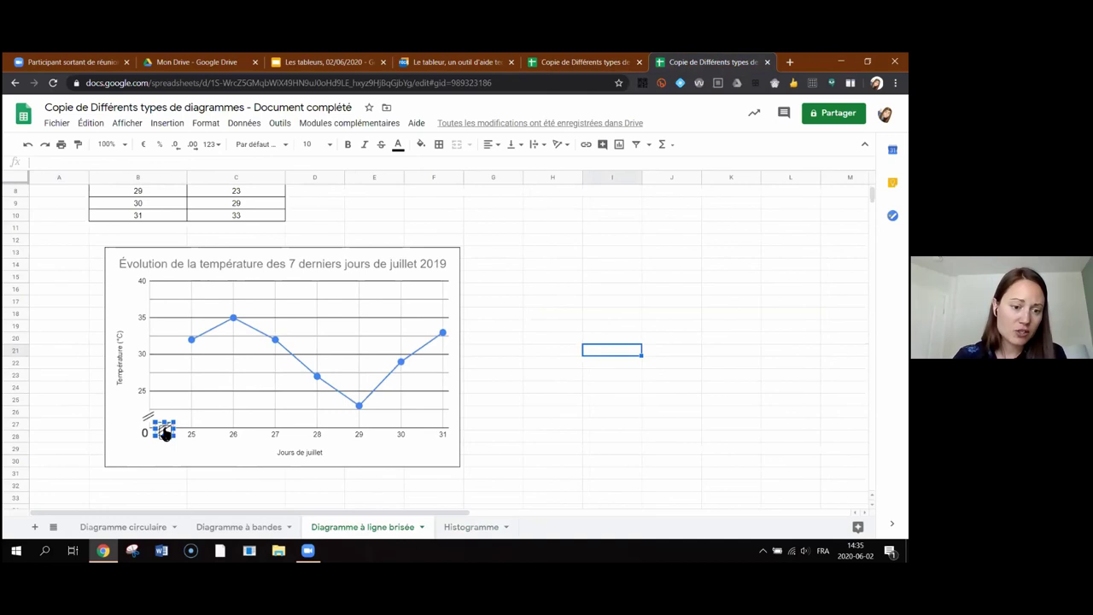
right_click(165, 433)
left_click(130, 451)
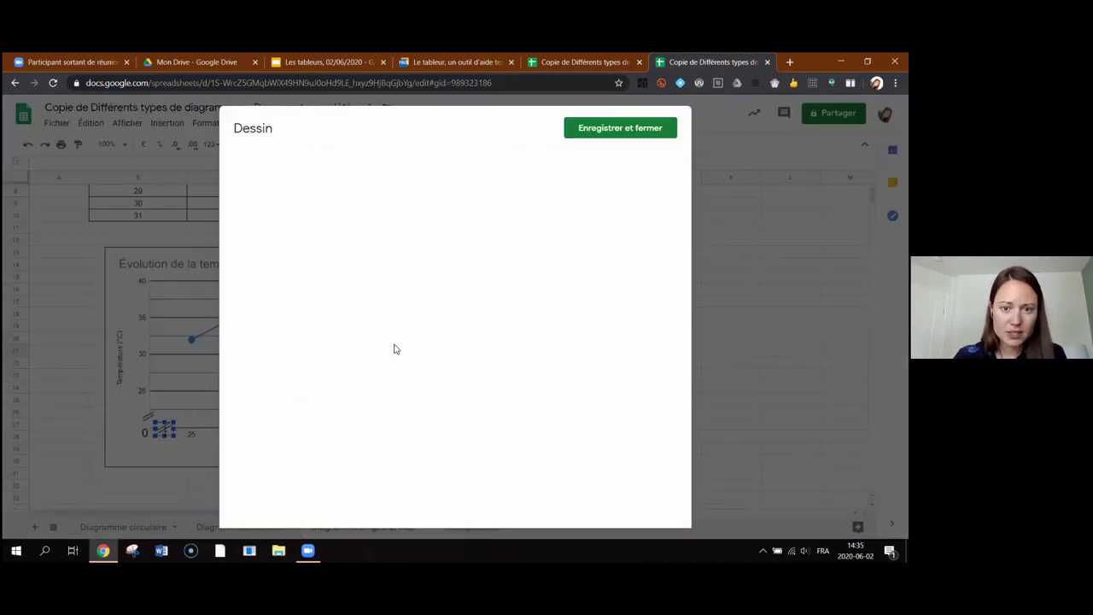
left_click(369, 247)
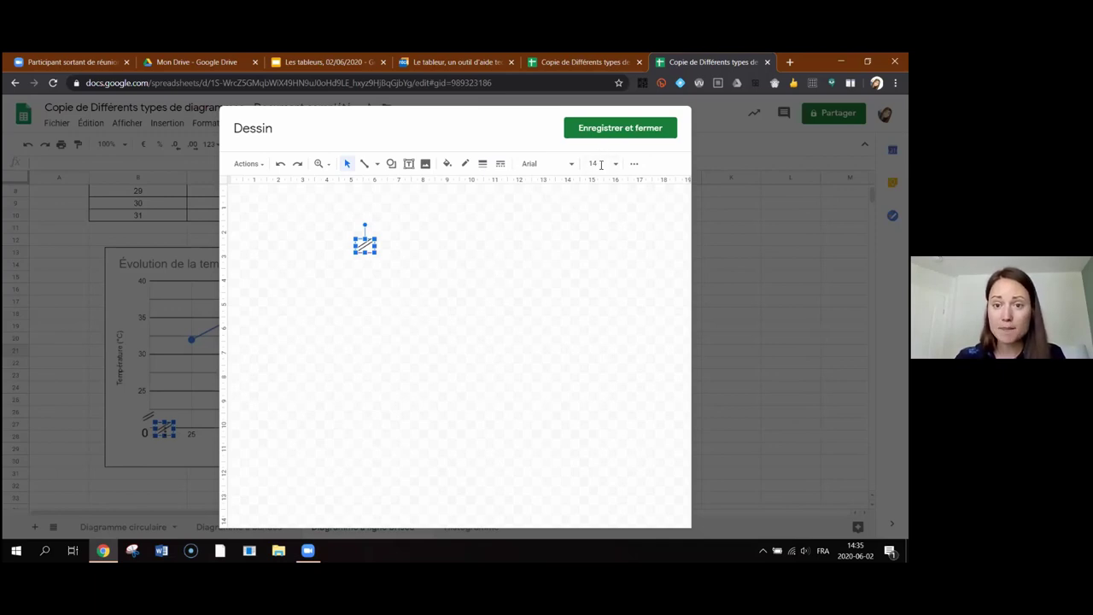
left_click(619, 134)
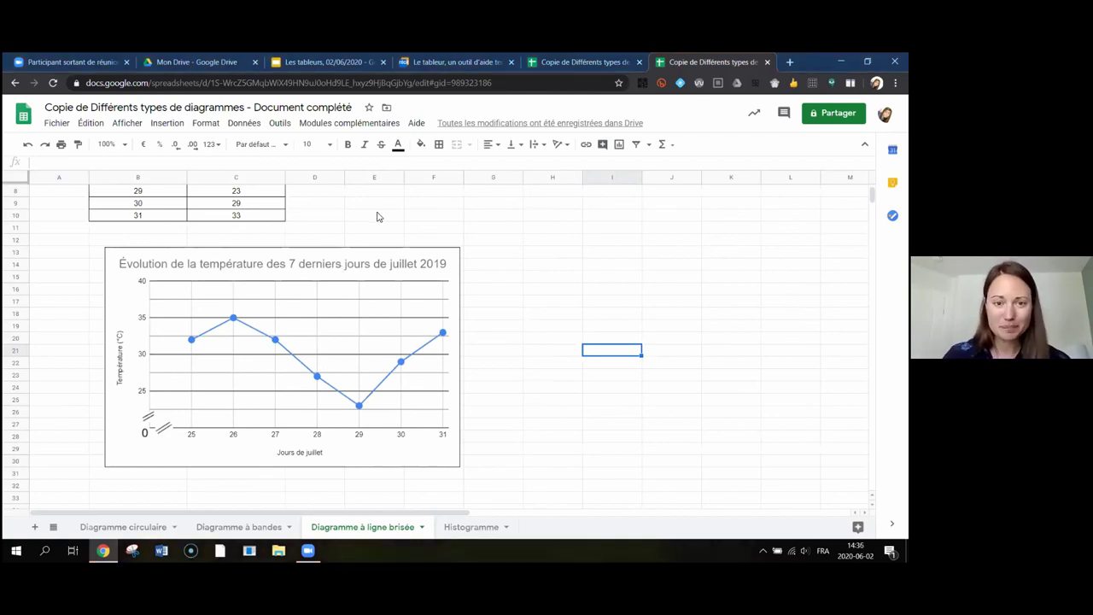
Step: On the "Histogramme" sheet of "Document à compléter", insert a chart from A2:A18 and set its type to Histogramme
left_click(608, 62)
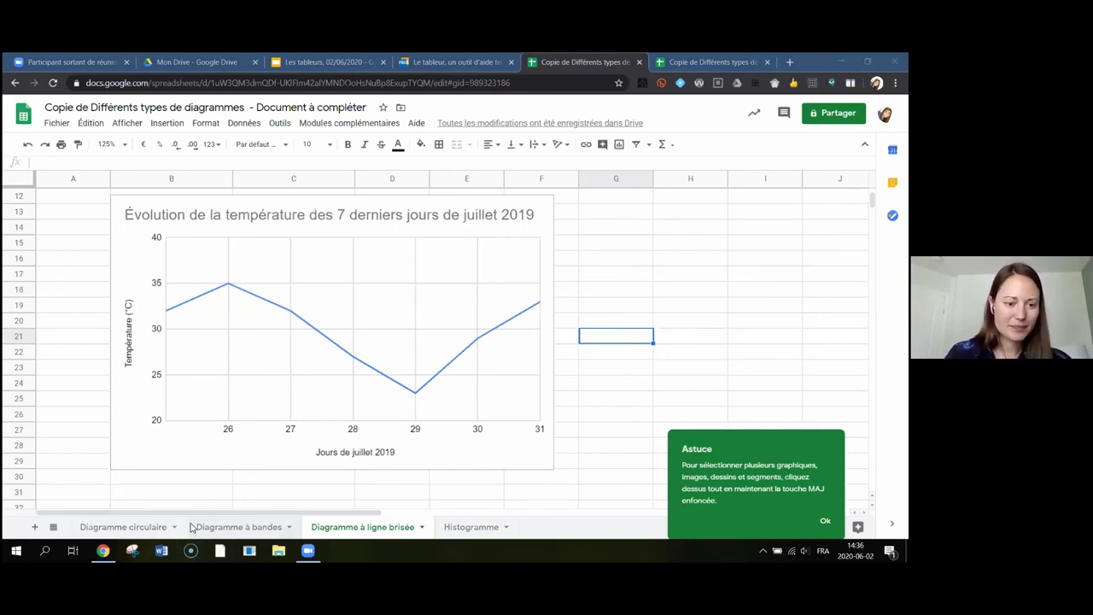
left_click(466, 528)
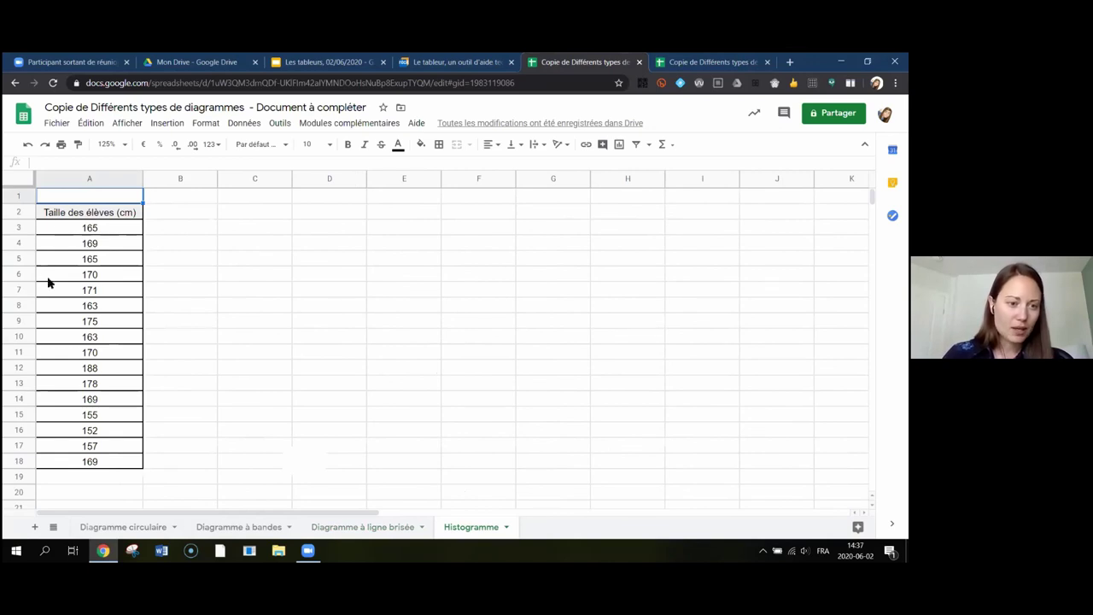
left_click(86, 217)
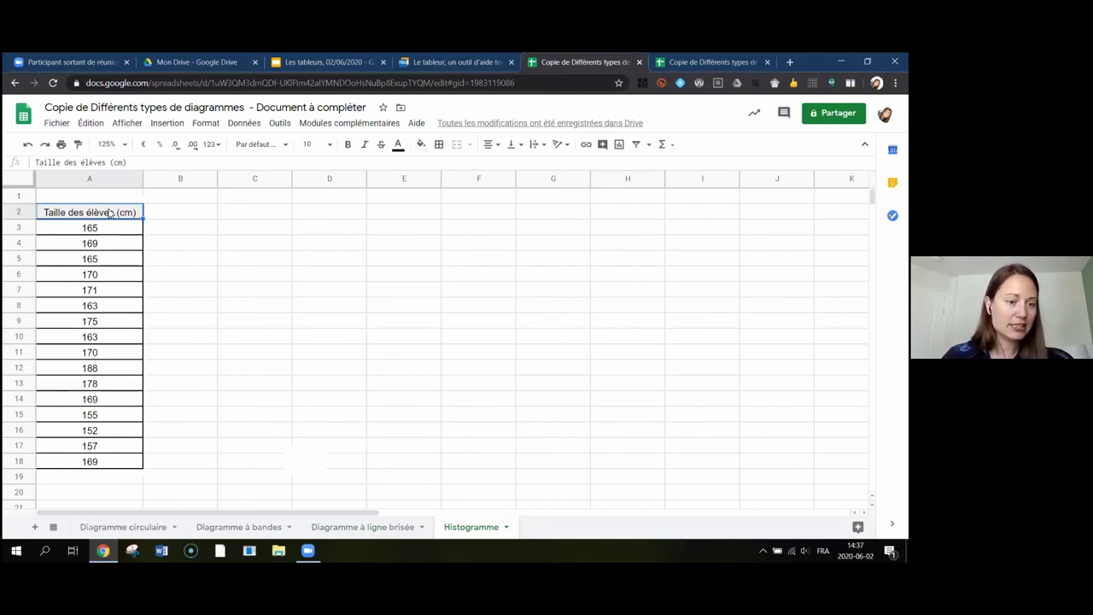
left_click_drag(110, 214, 117, 465)
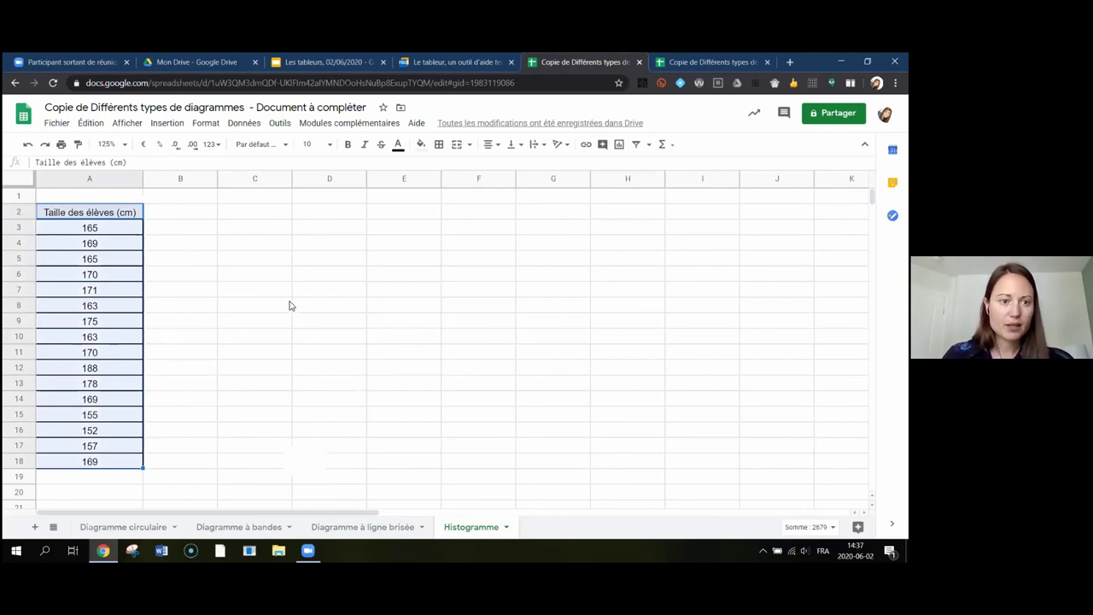
left_click(169, 124)
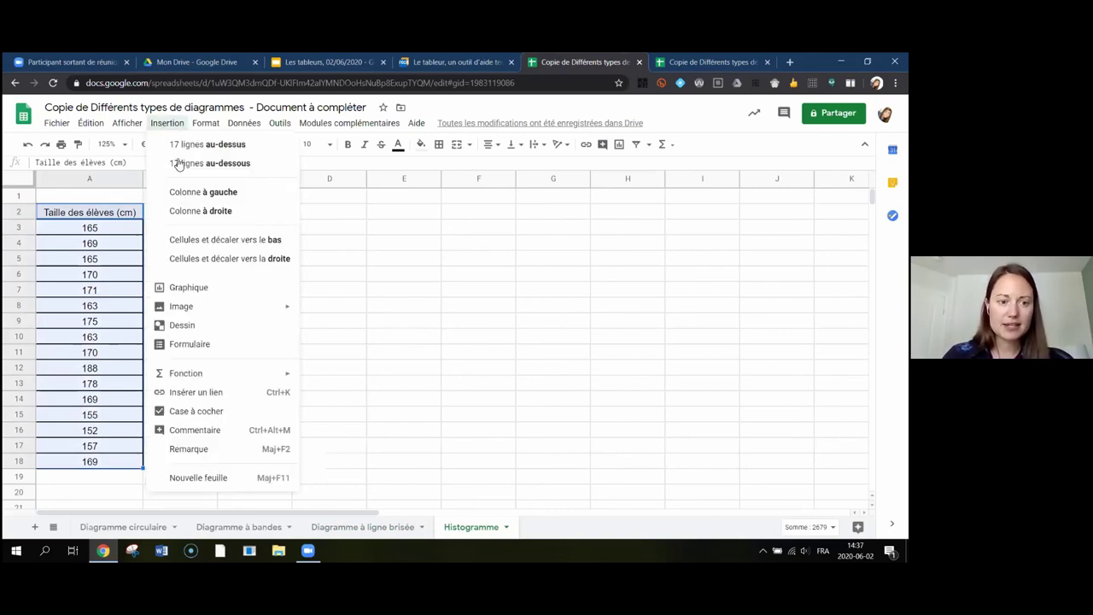
left_click(190, 289)
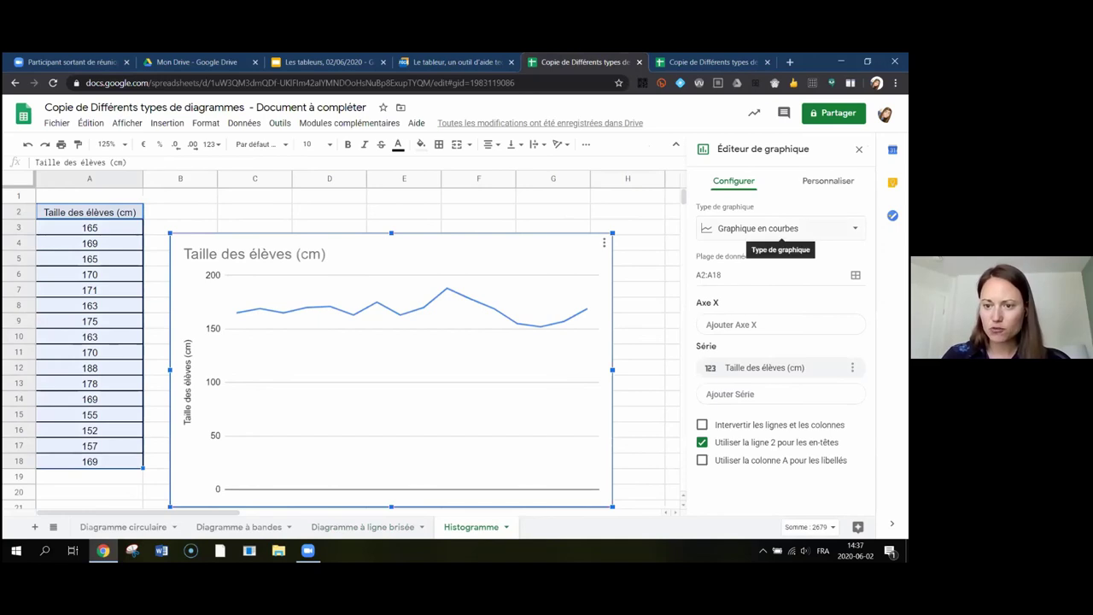
left_click(773, 228)
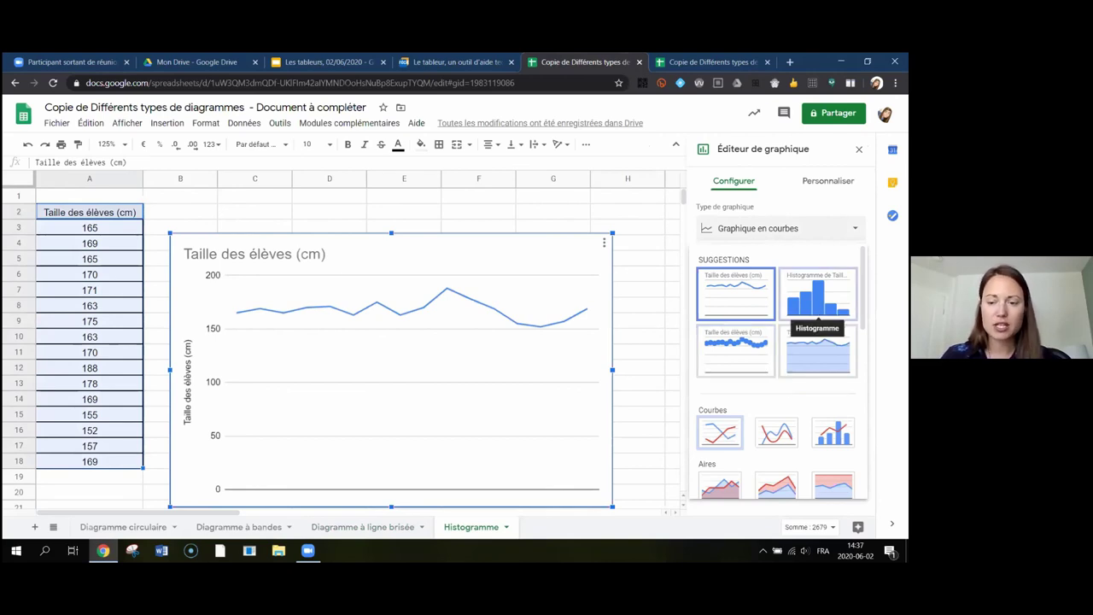
left_click(817, 299)
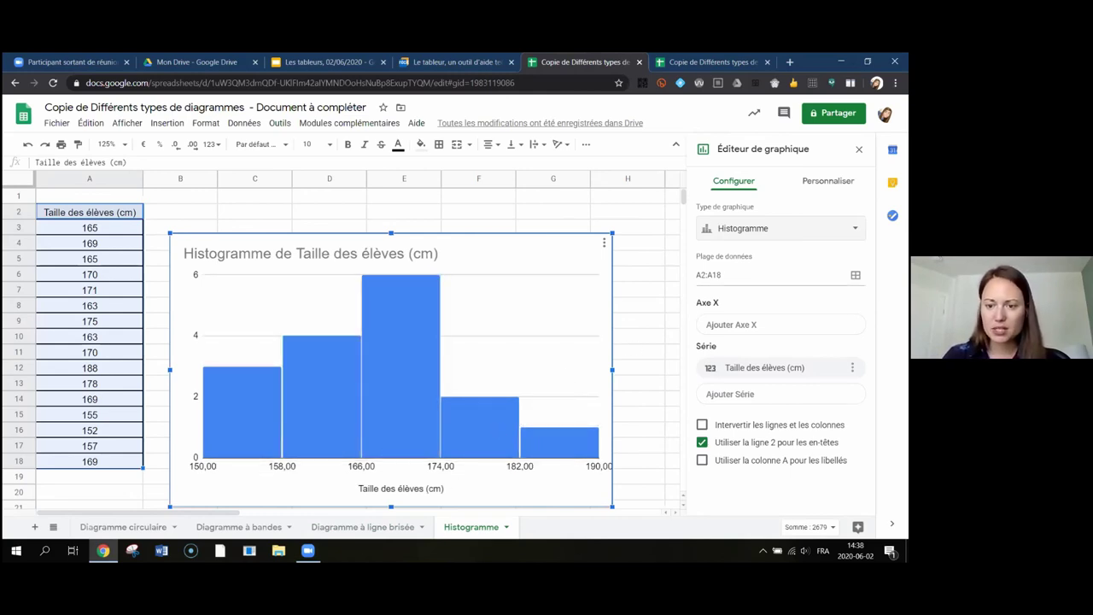
Step: Shorten the histogram's title to "Taille des élèves (cm)" and centre it
left_click(446, 254)
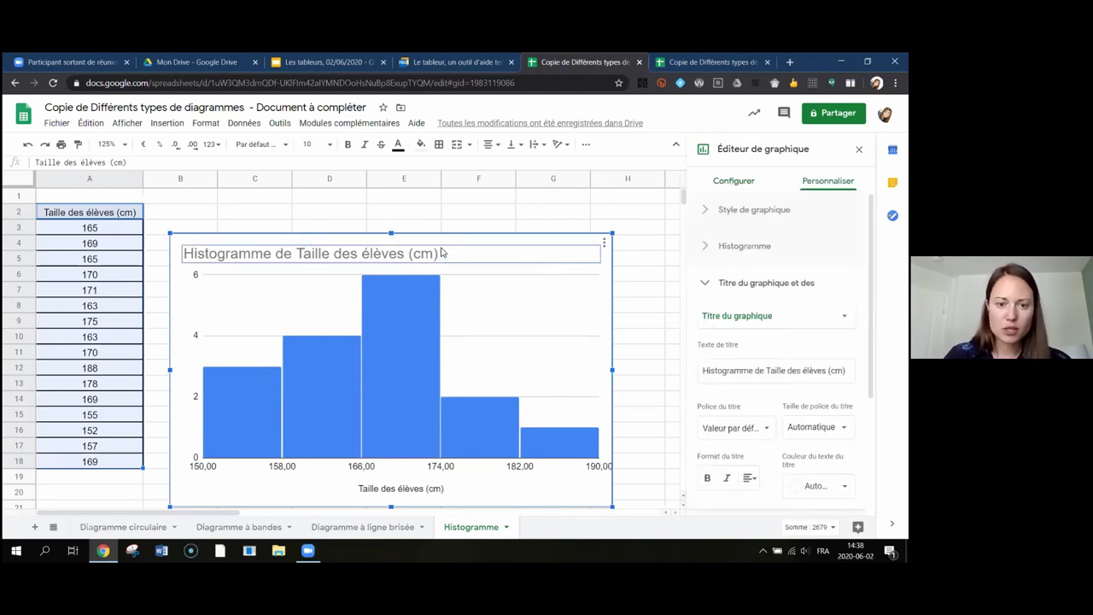
left_click(445, 253)
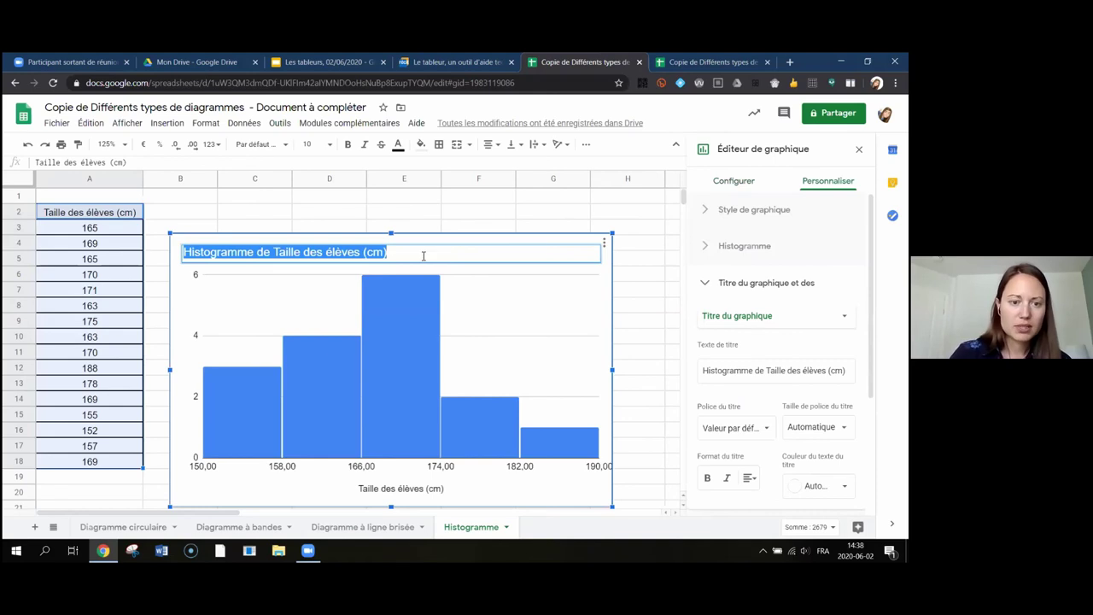
left_click(274, 252)
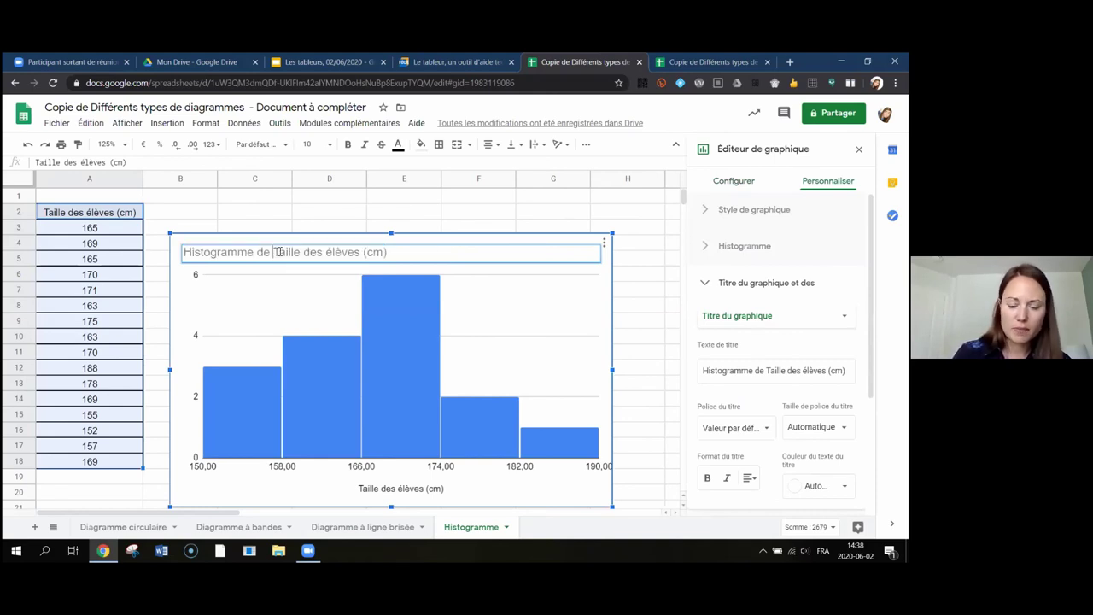
key("BackSpace")
key("BackSpace")
key("BackSpace")
key("BackSpace")
key("BackSpace")
key("BackSpace")
key("BackSpace")
key("BackSpace")
key("BackSpace")
key("BackSpace")
key("BackSpace")
key("BackSpace")
key("BackSpace")
key("BackSpace")
key("BackSpace")
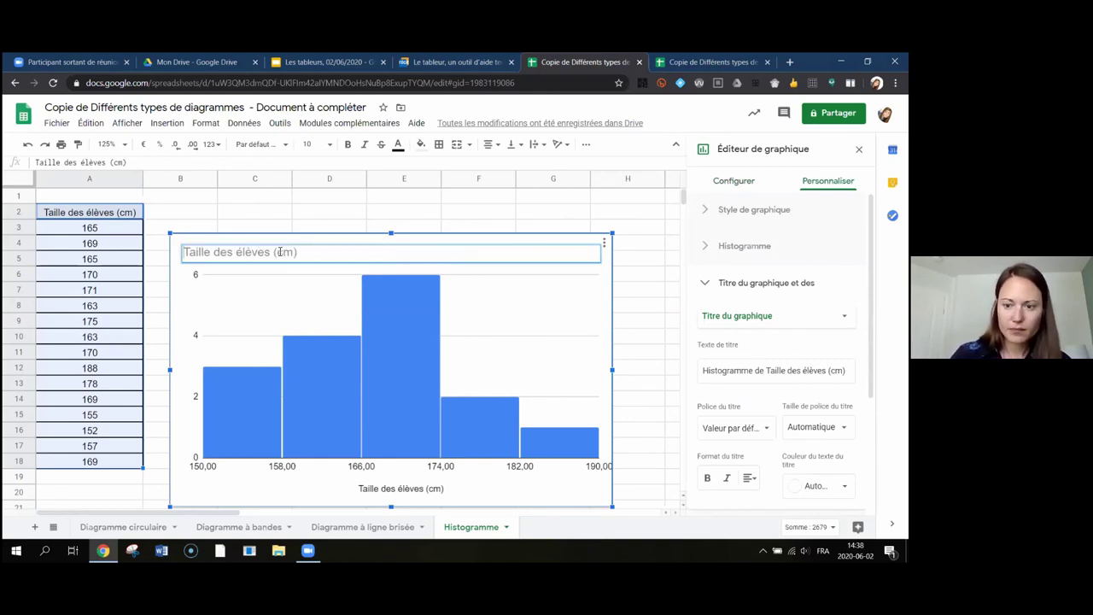
key("Return")
left_click(749, 478)
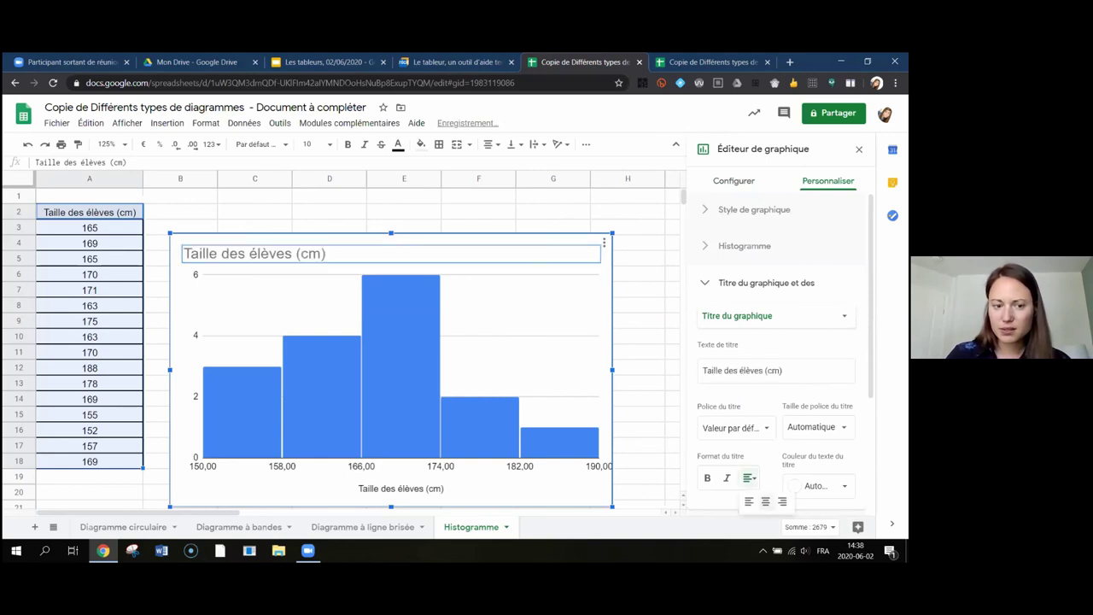
left_click(765, 502)
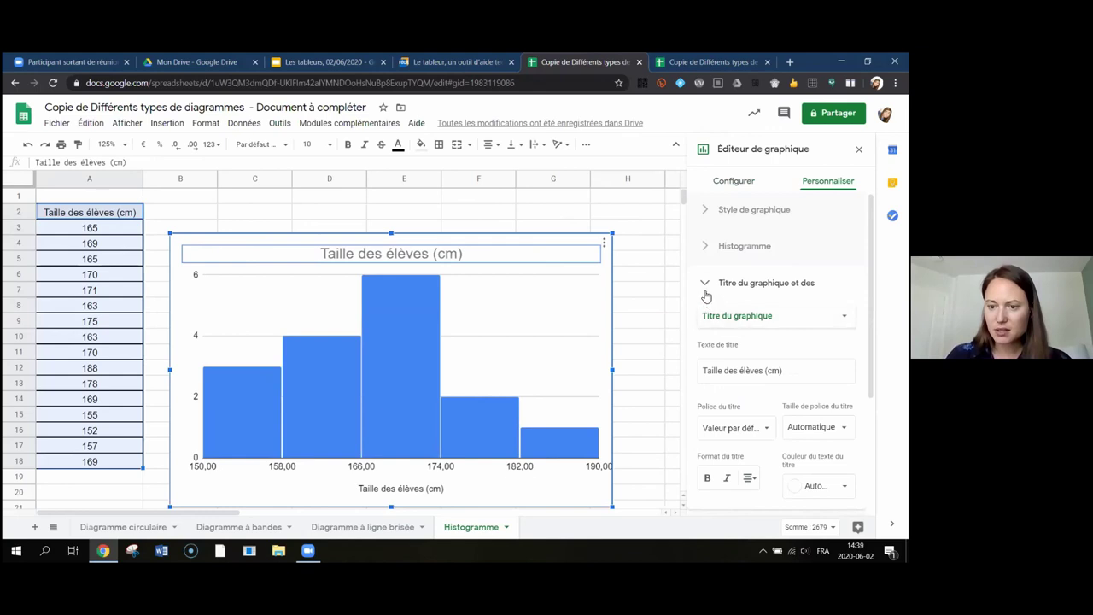
Step: Set the histogram's vertical axis title to "Nombre d'élèves" and deselect the chart
left_click(773, 315)
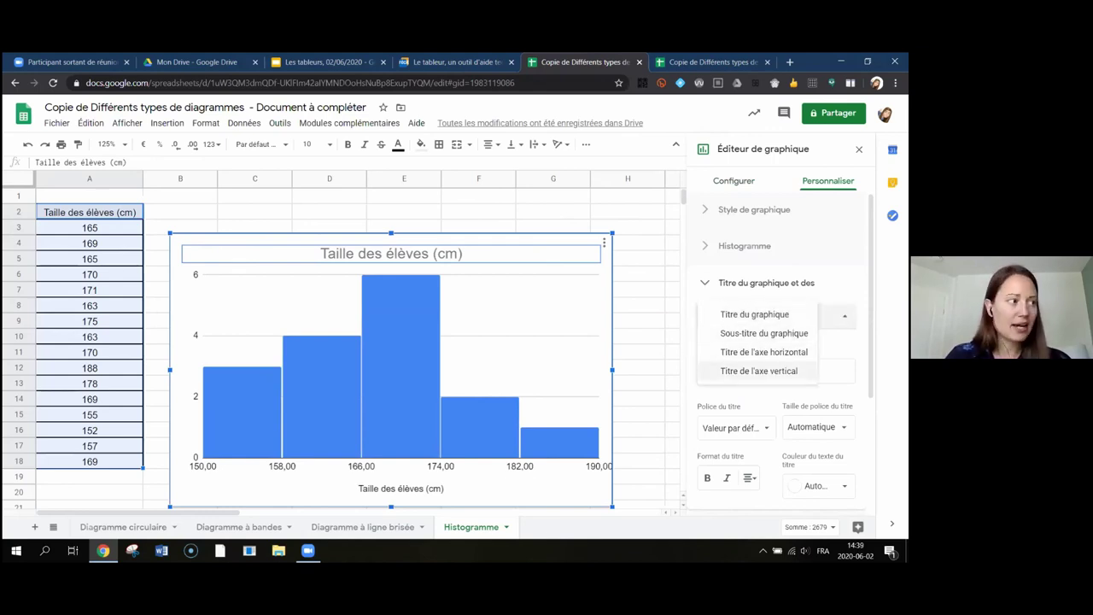
left_click(759, 371)
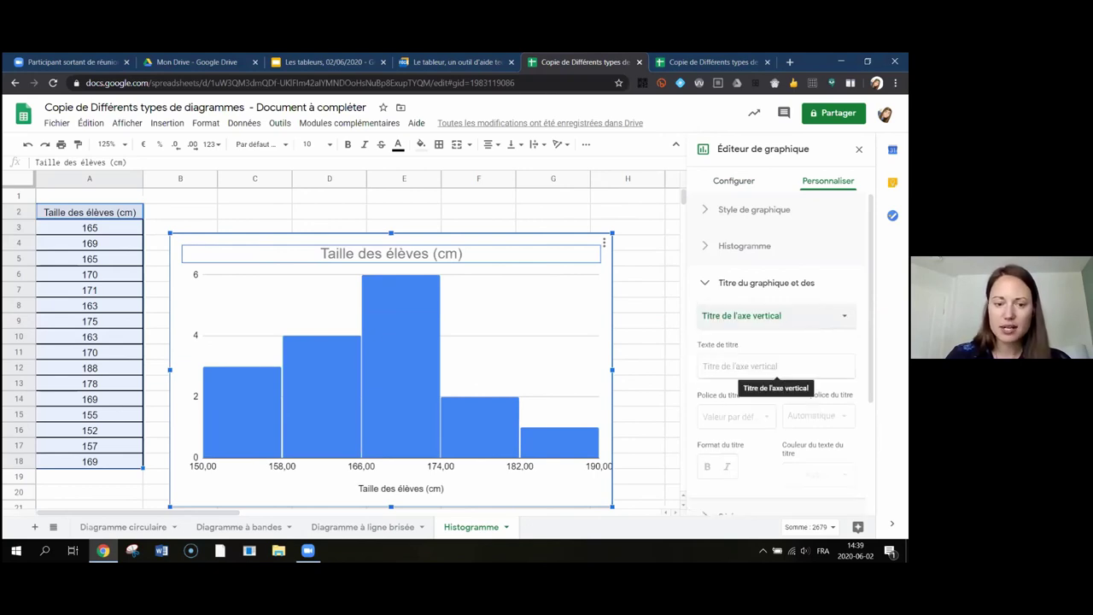
left_click(773, 367)
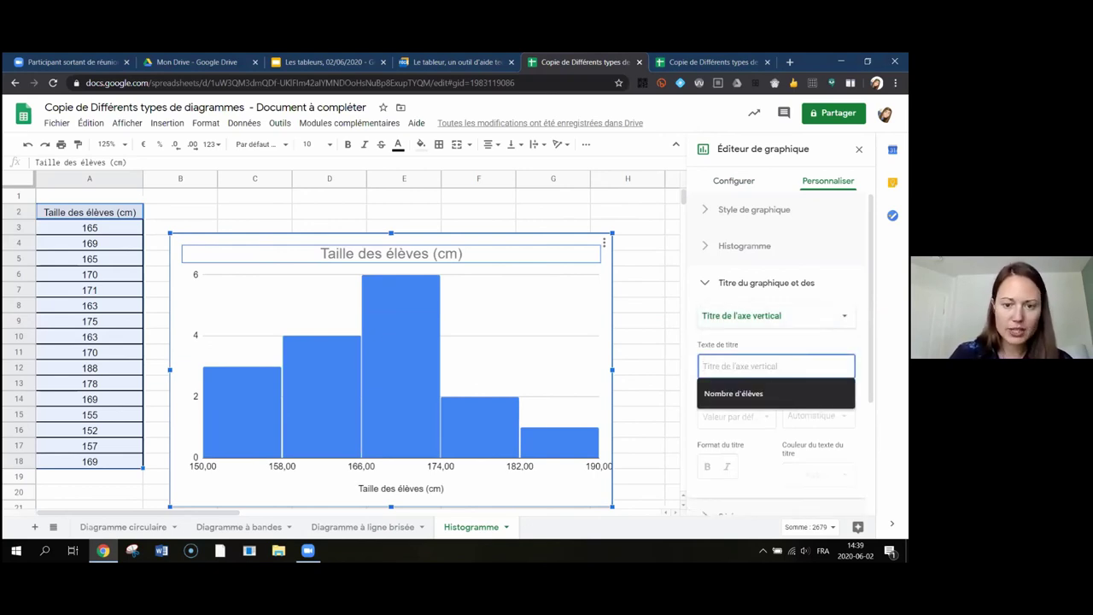
type("Nom")
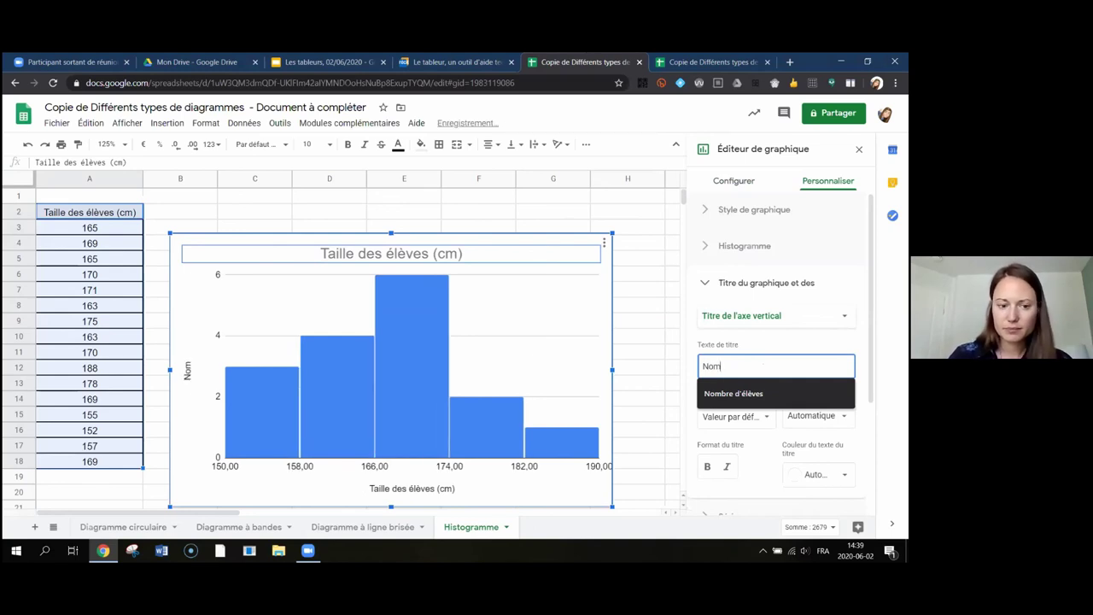
left_click(733, 393)
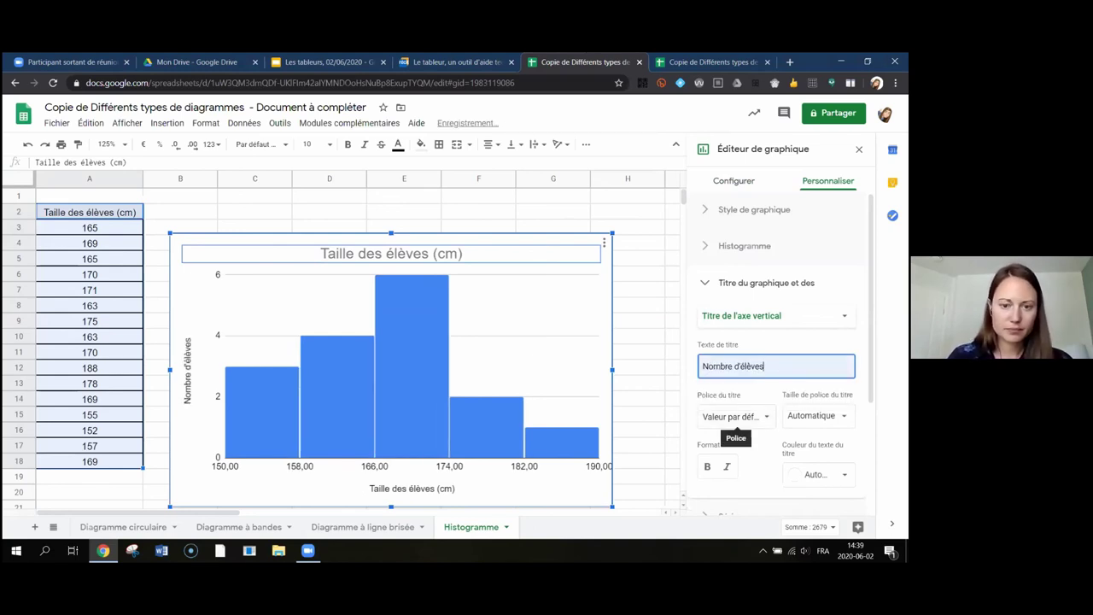
left_click(649, 230)
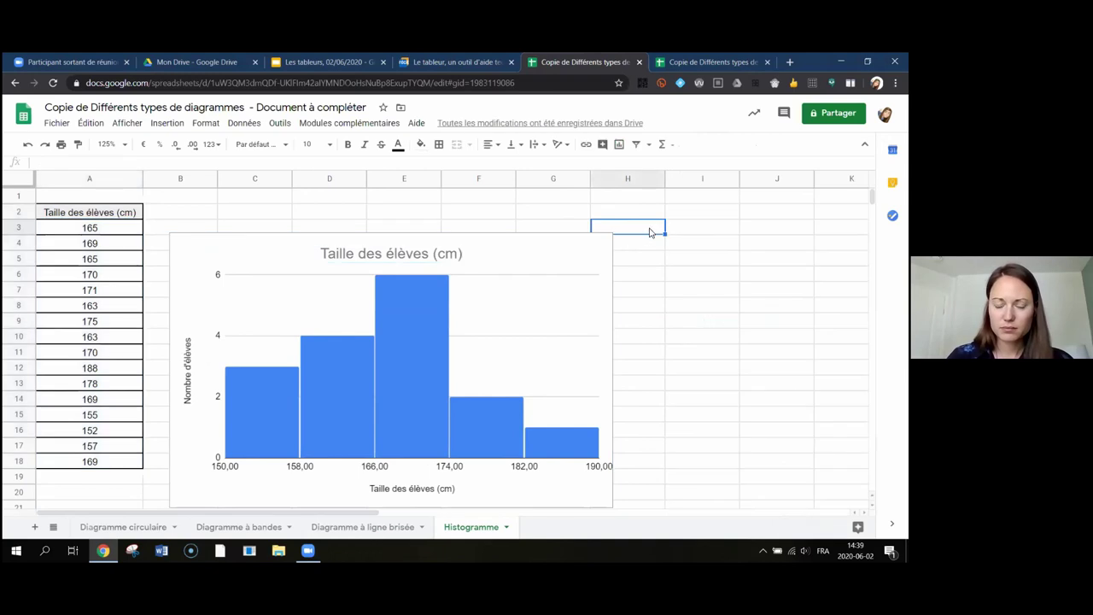
Step: Reopen the histogram for editing and set its bar size (Taille des barres) to 5
left_click(600, 246)
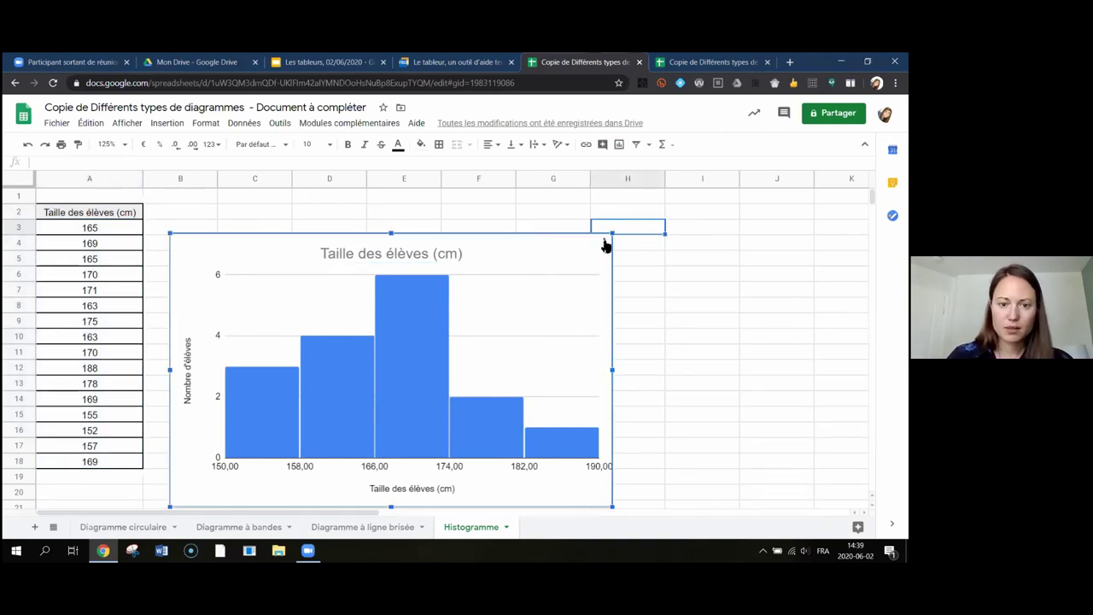
left_click(604, 244)
left_click(549, 263)
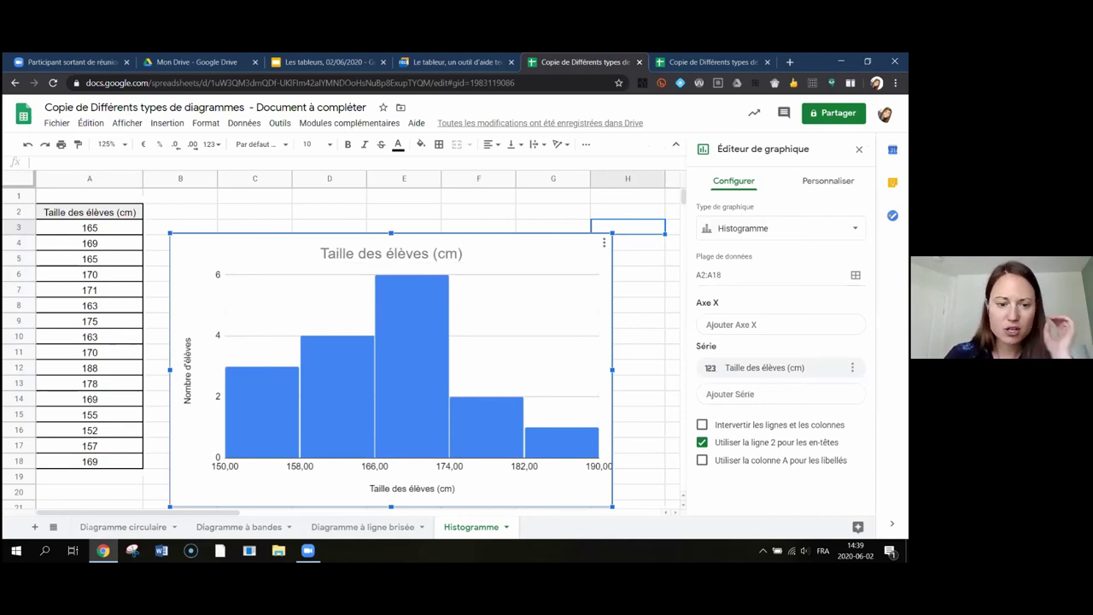
left_click(828, 180)
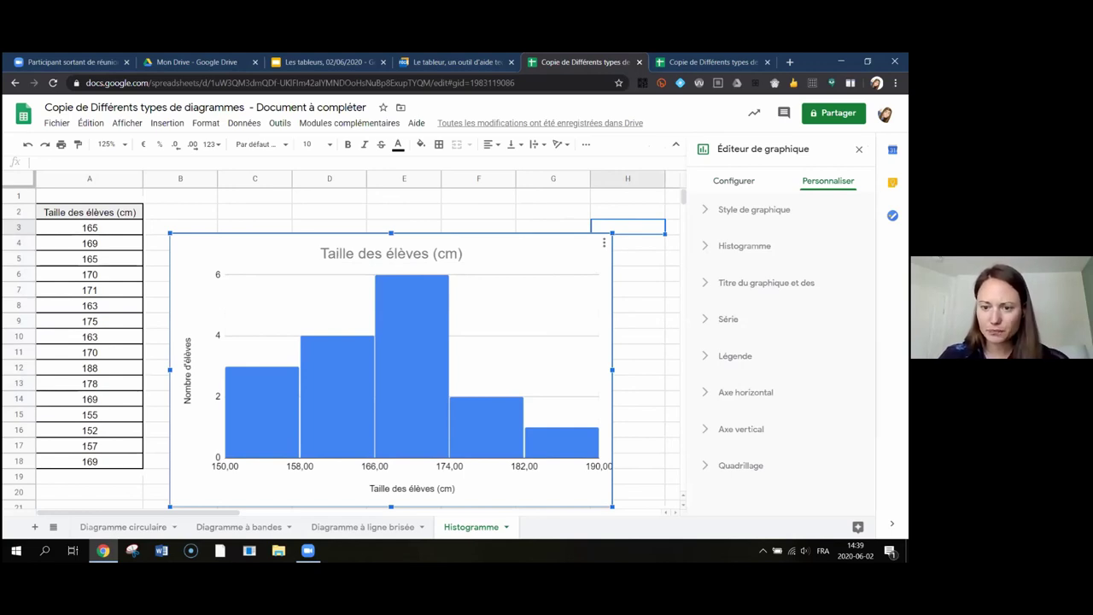
left_click(705, 321)
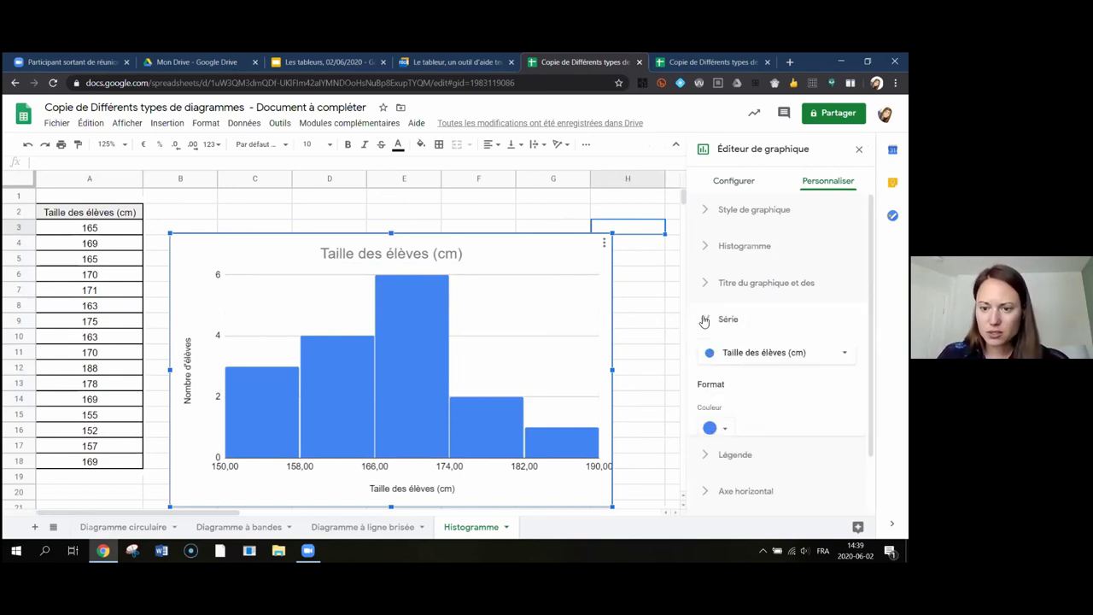
left_click(706, 246)
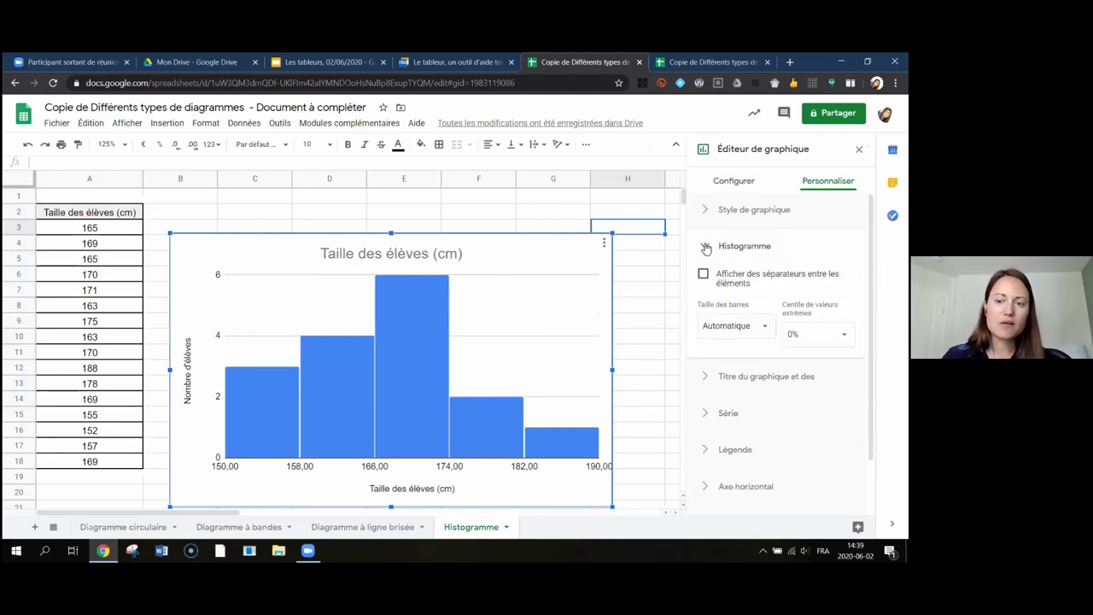
left_click(726, 326)
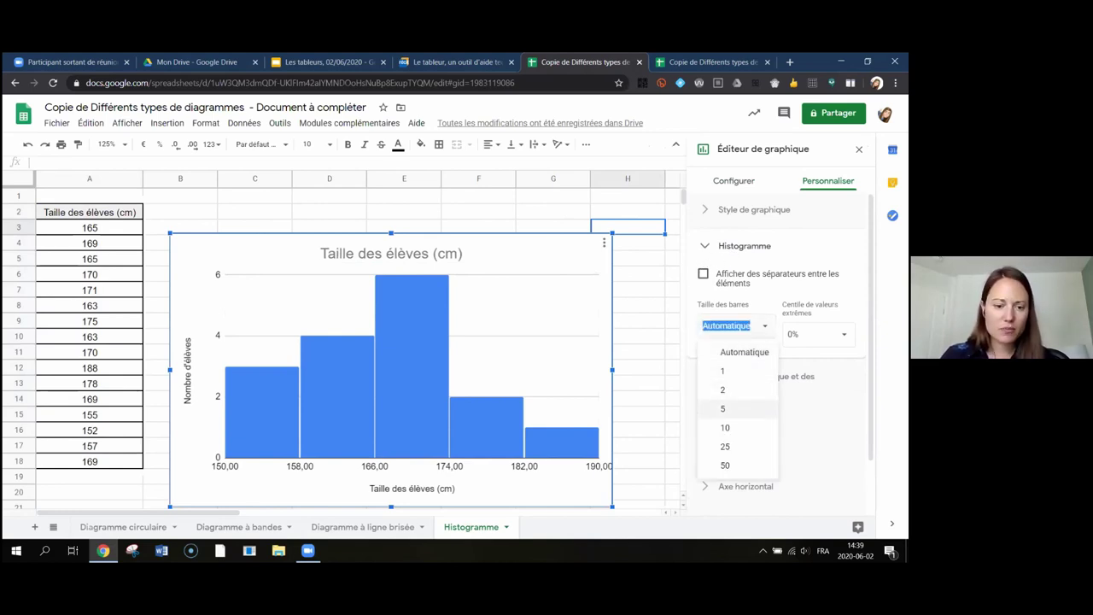
left_click(722, 408)
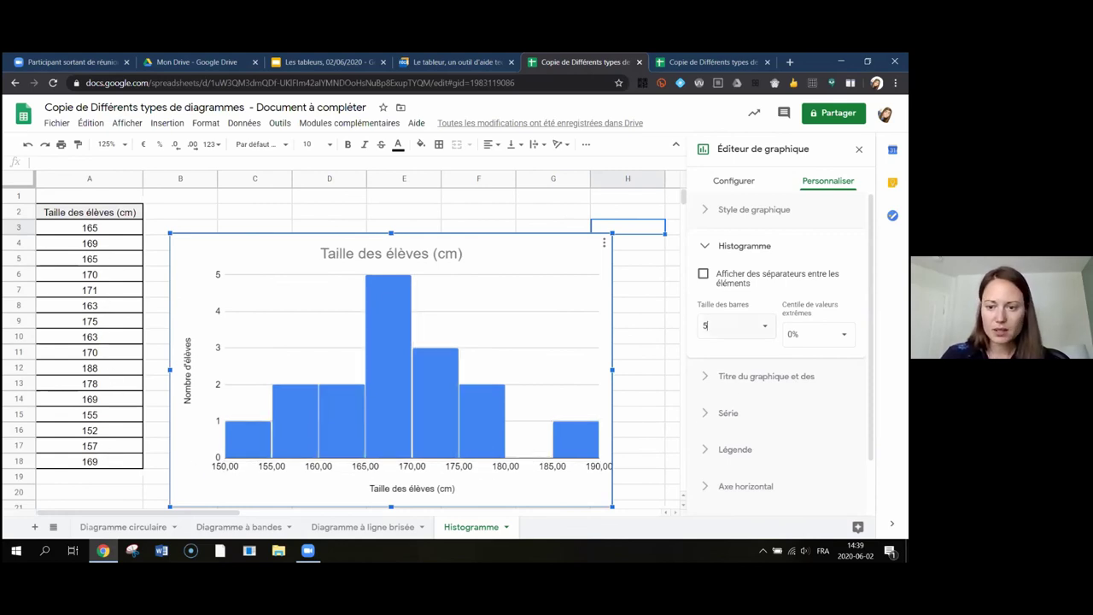
Step: Try a bar size of 2 and one of 4 on the histogram
left_click(705, 325)
type("2")
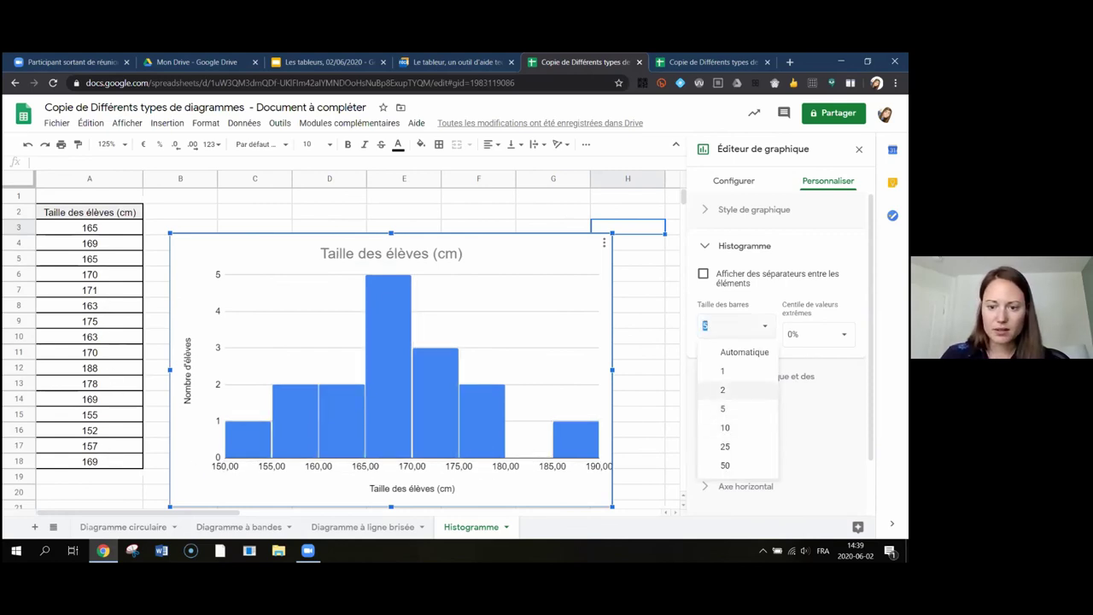
key("Return")
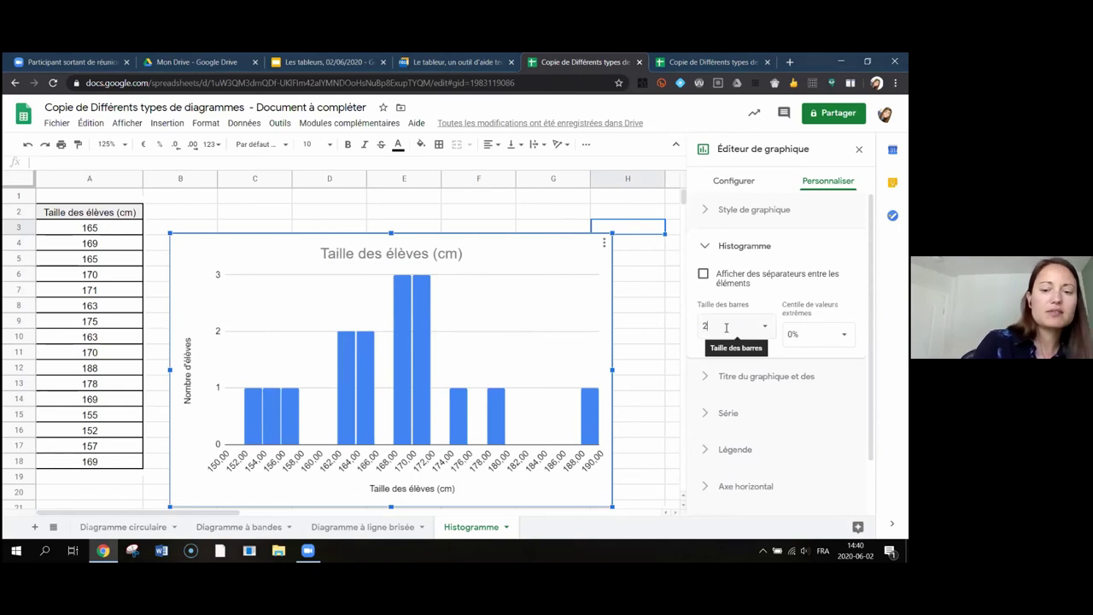
key("BackSpace")
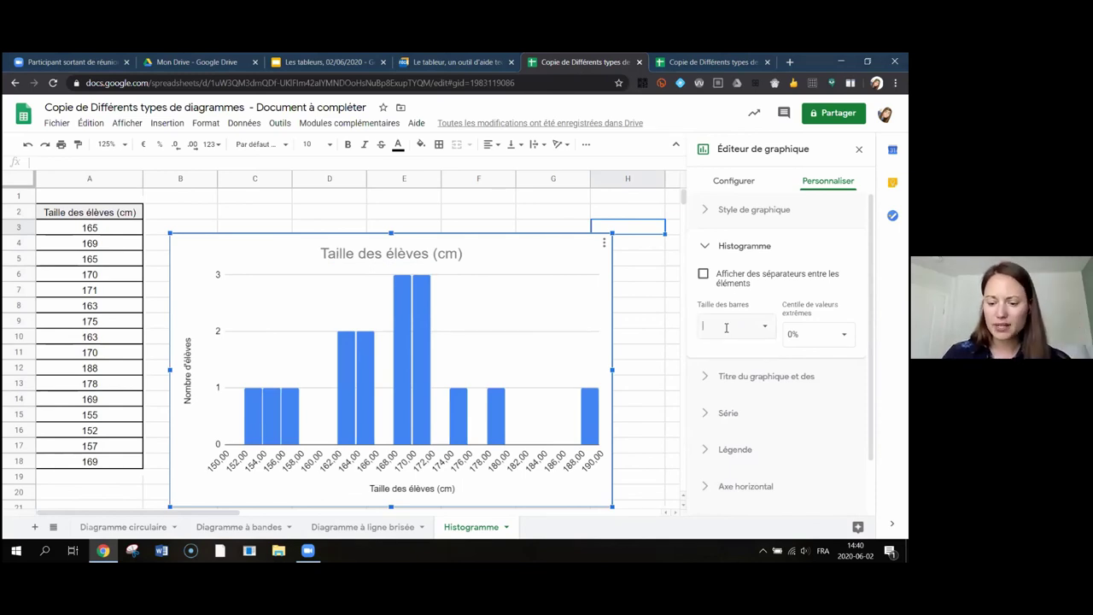
type("4")
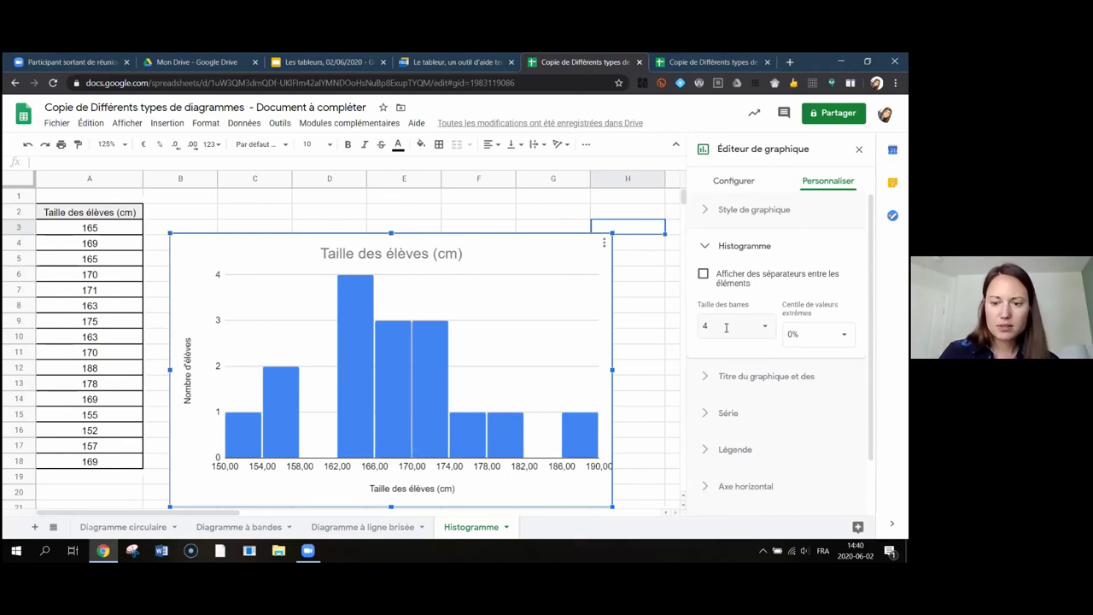
Step: Set the histogram's bar size back to 5, move the chart slightly up and to the right, and deselect it
left_click(726, 327)
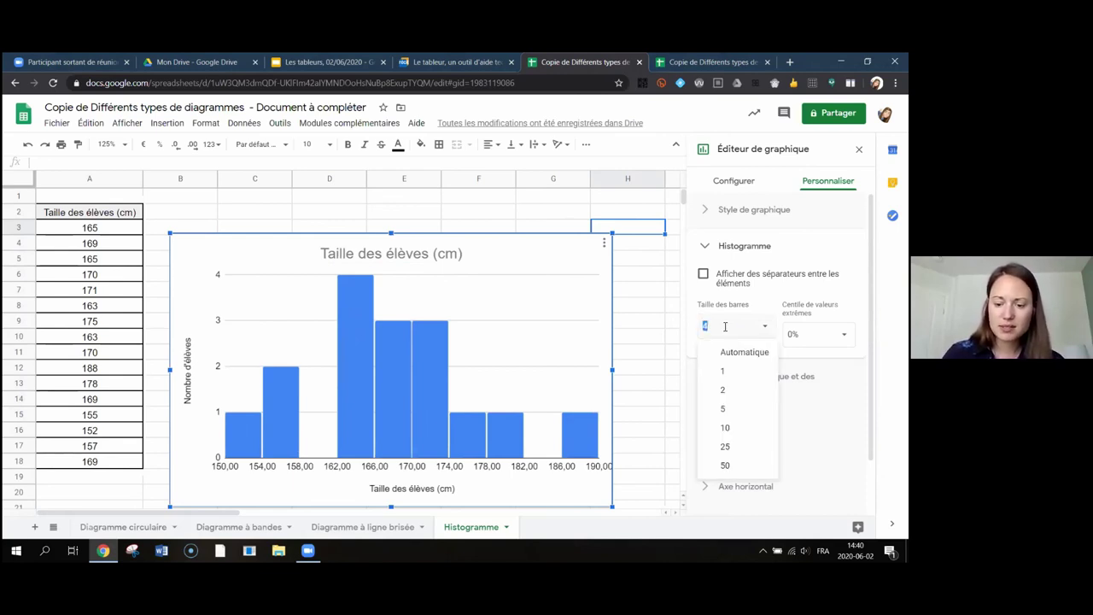
type("5")
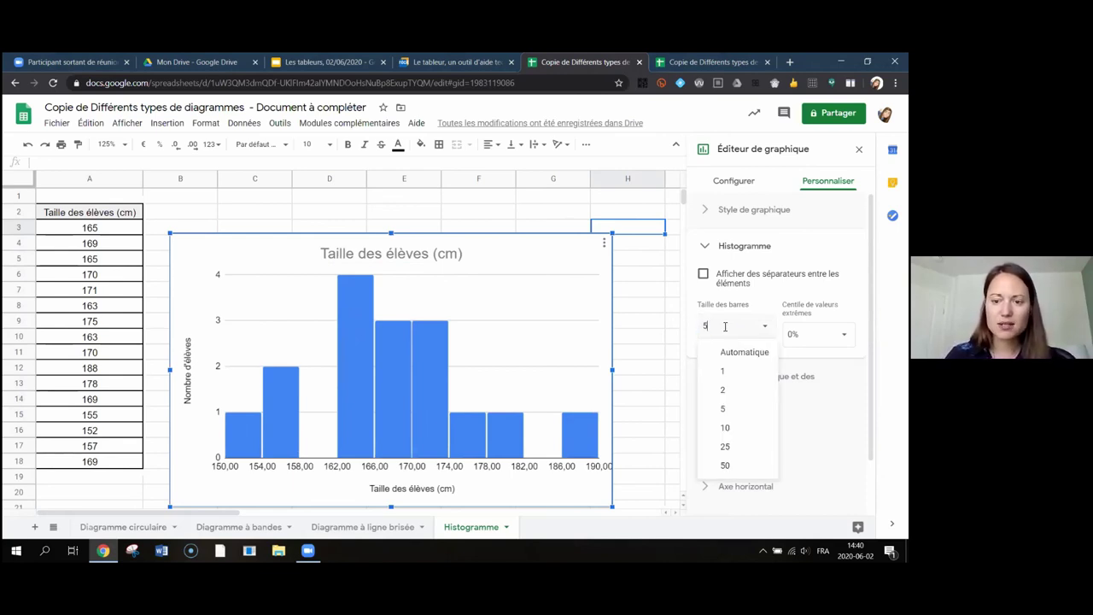
key("Return")
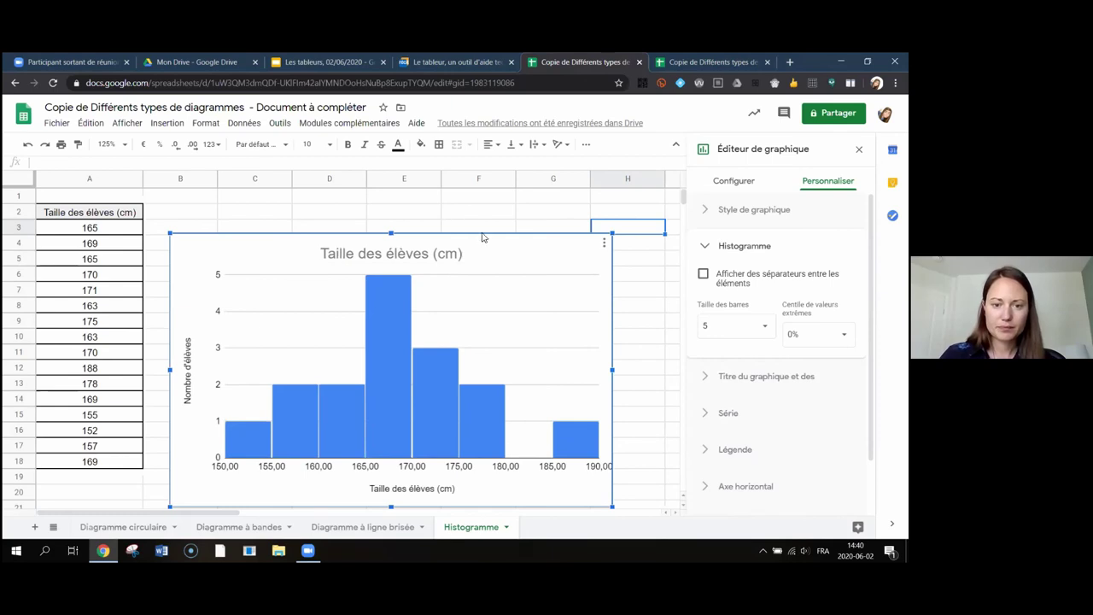
left_click_drag(482, 236, 500, 224)
left_click(500, 210)
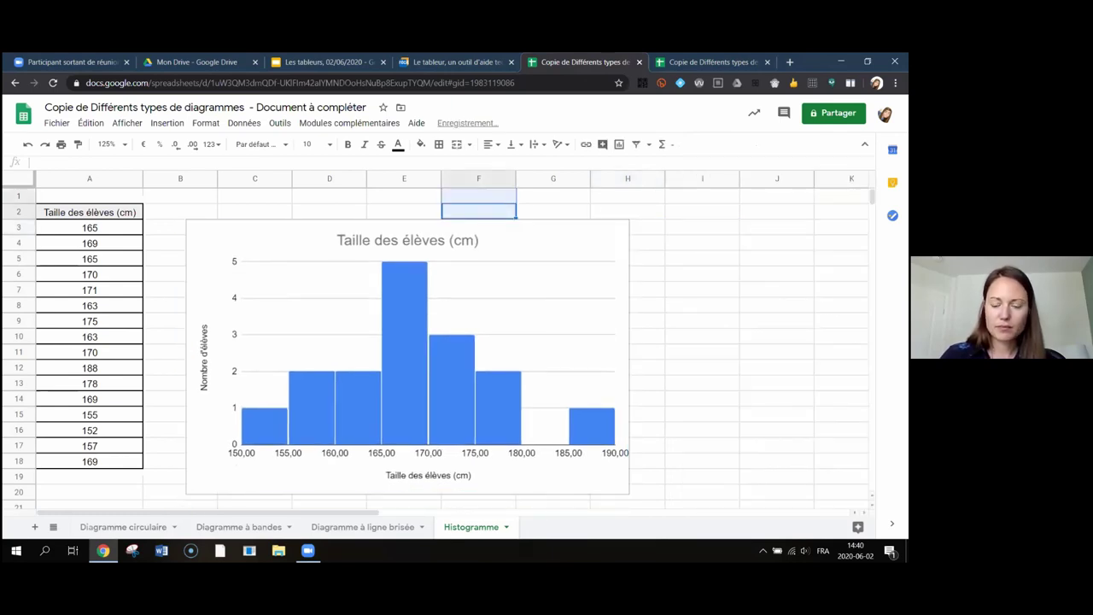
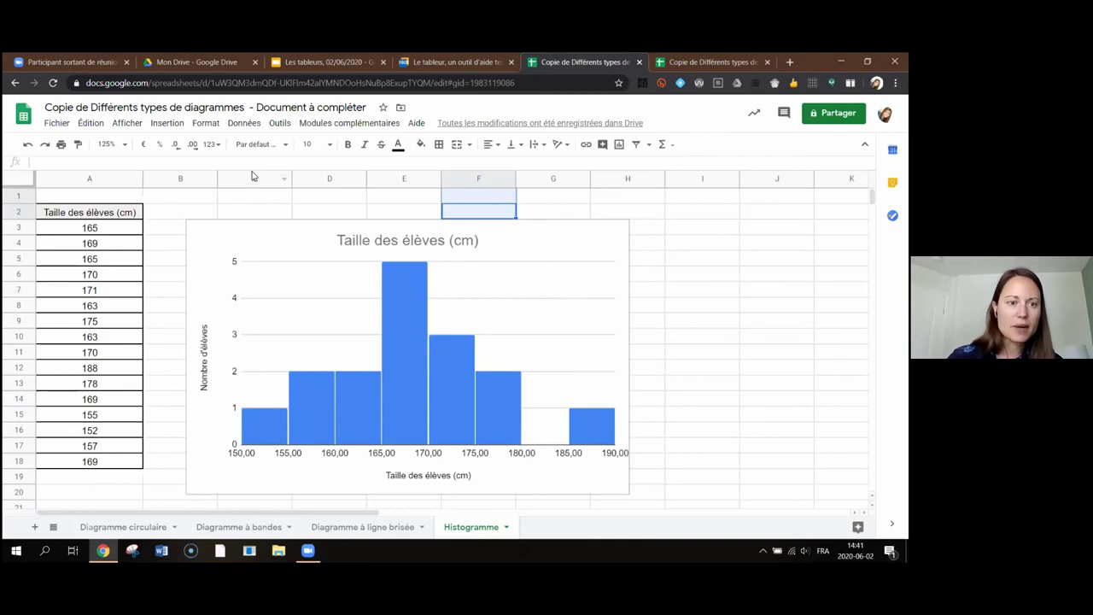
Step: Examine the text formatting options of an empty text box in a new drawing and close the drawing
left_click(165, 126)
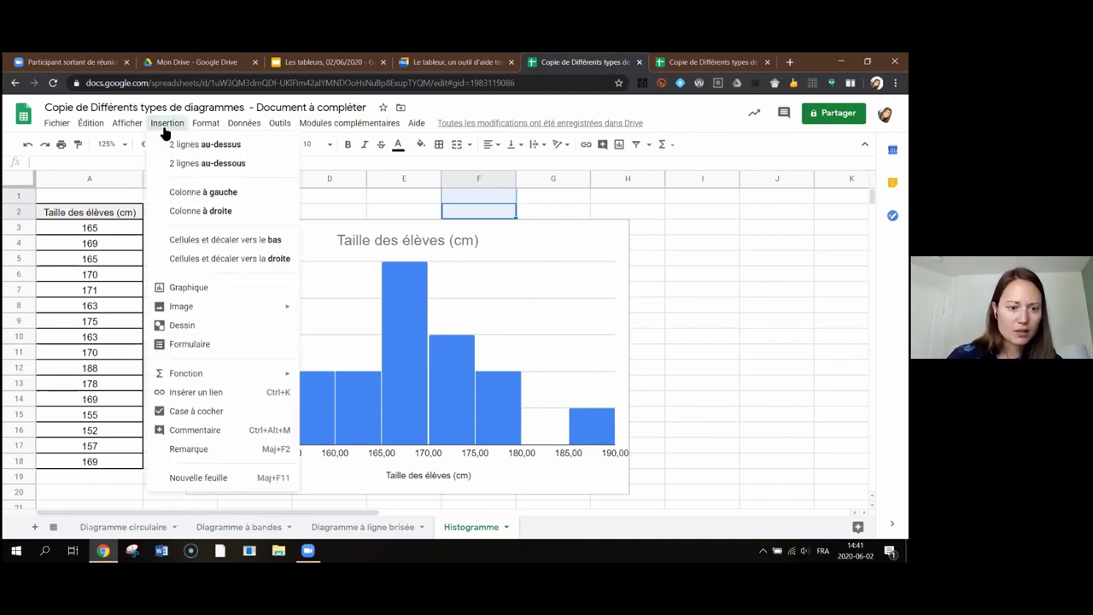
left_click(183, 328)
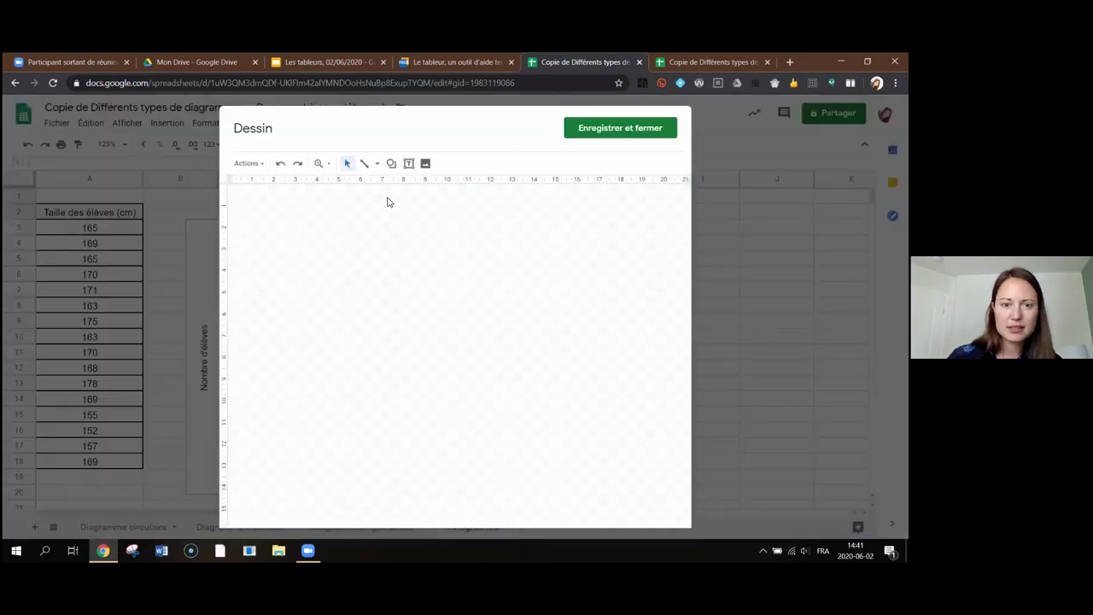
left_click(411, 166)
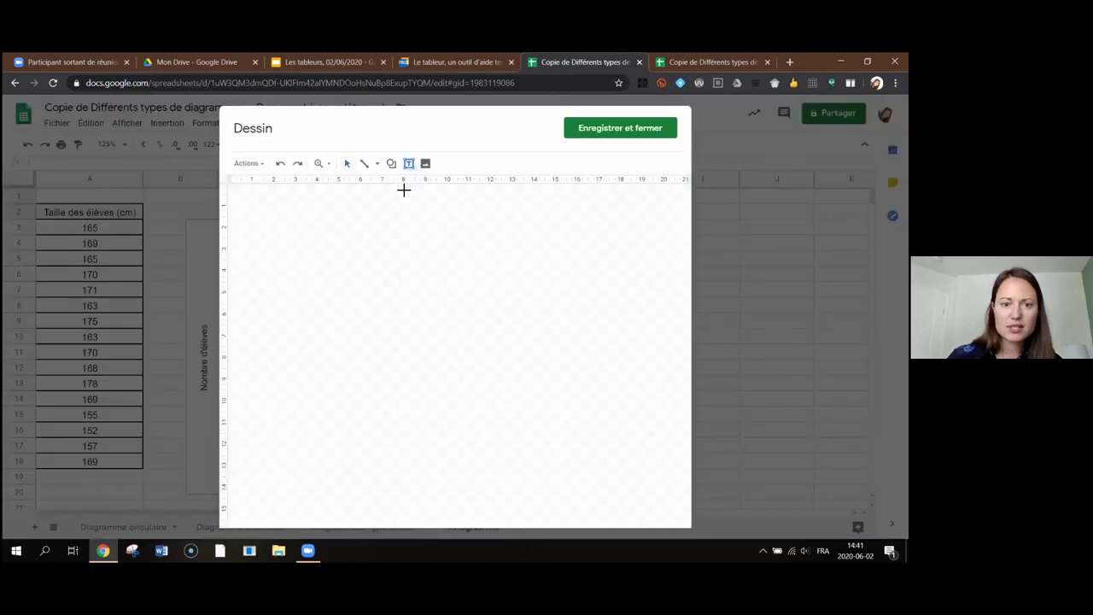
left_click_drag(314, 223, 541, 330)
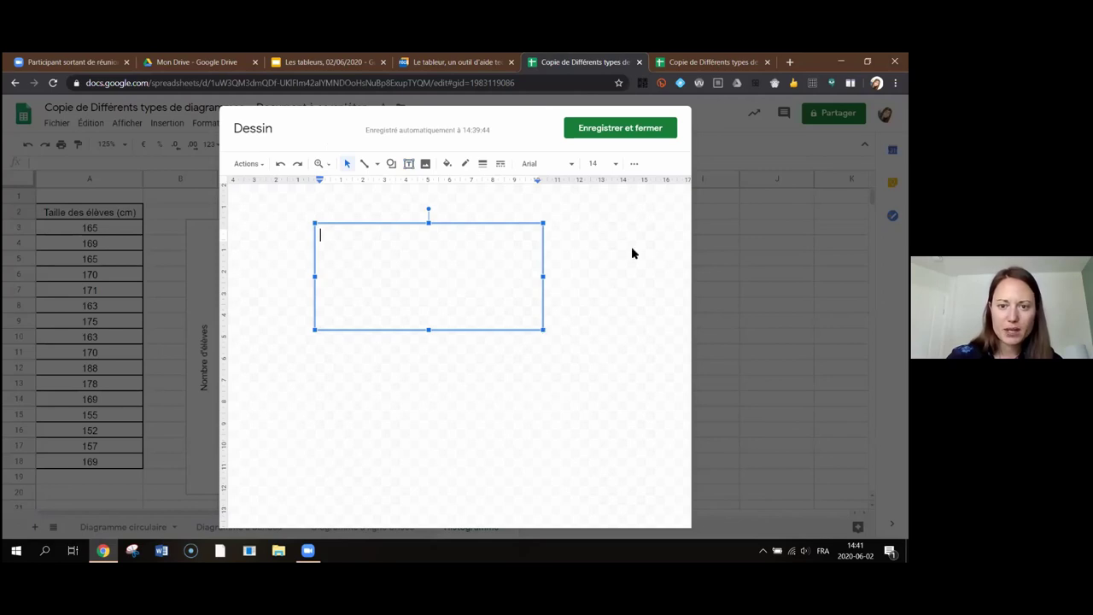
left_click(632, 171)
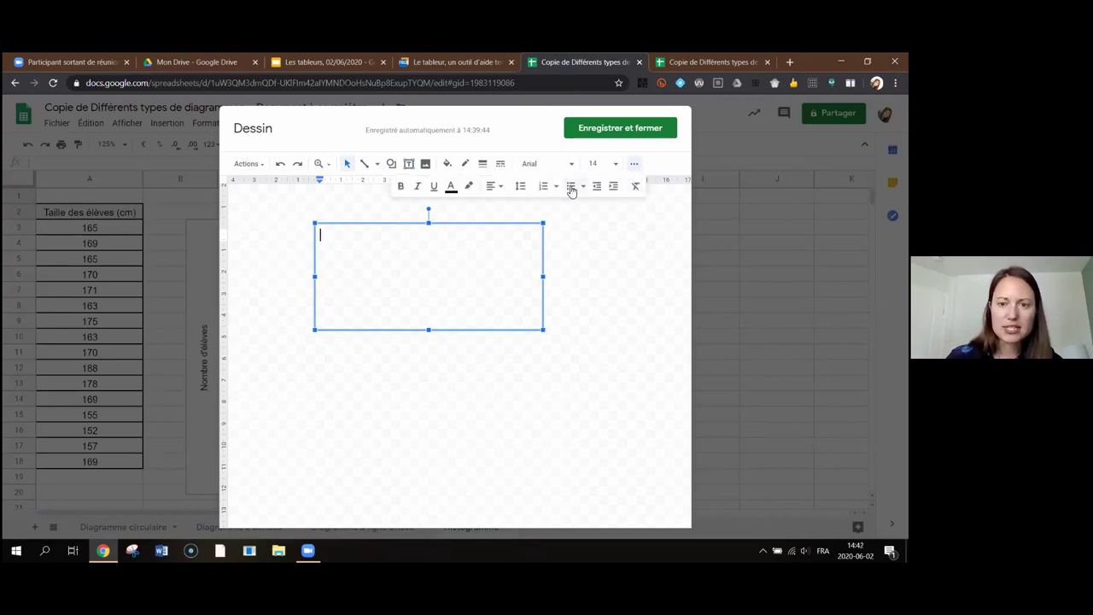
left_click(616, 130)
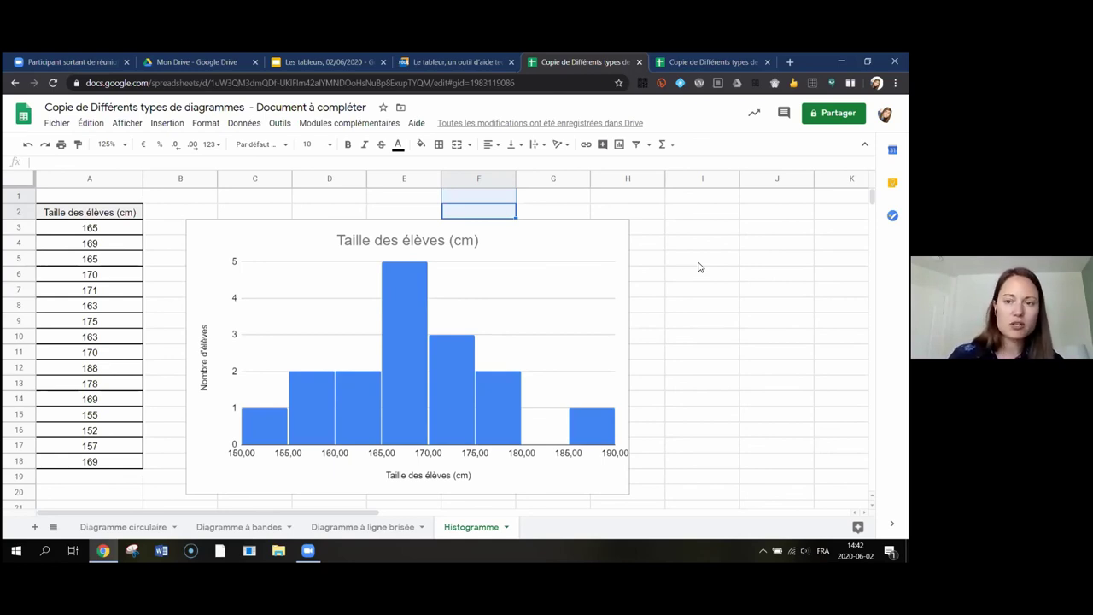
Step: Activate the EquatIO extension in the spreadsheet and authorize it to access the Google account
left_click(680, 85)
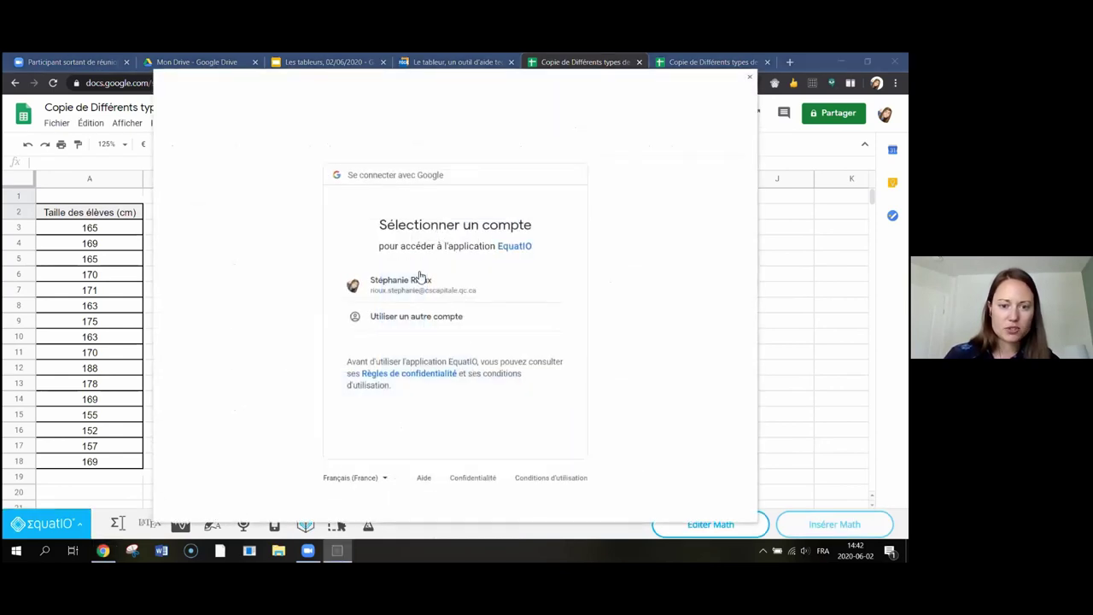
left_click(403, 288)
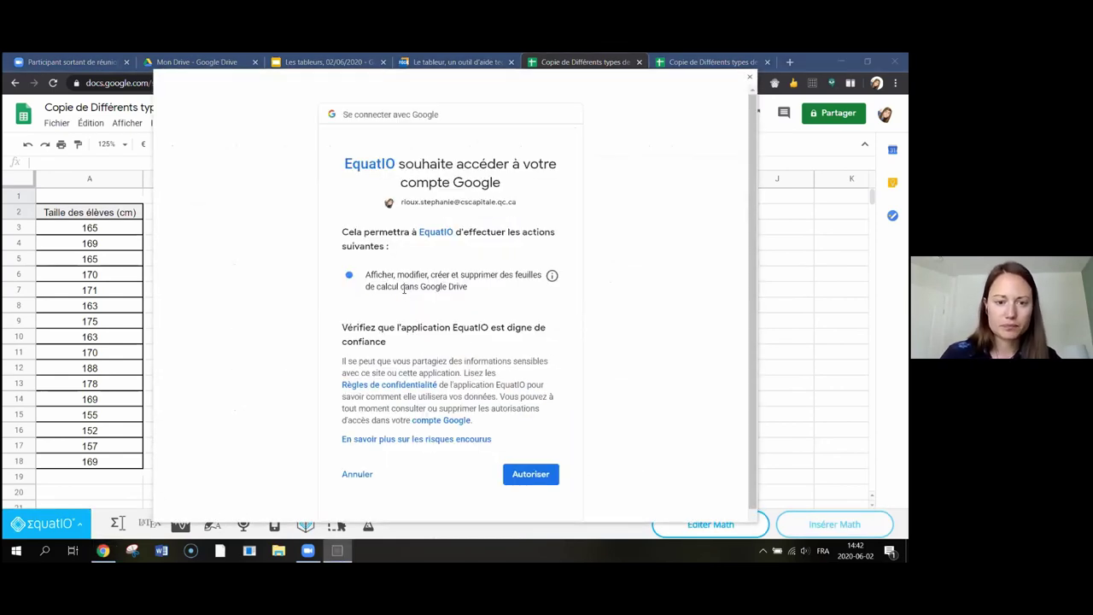
left_click(537, 475)
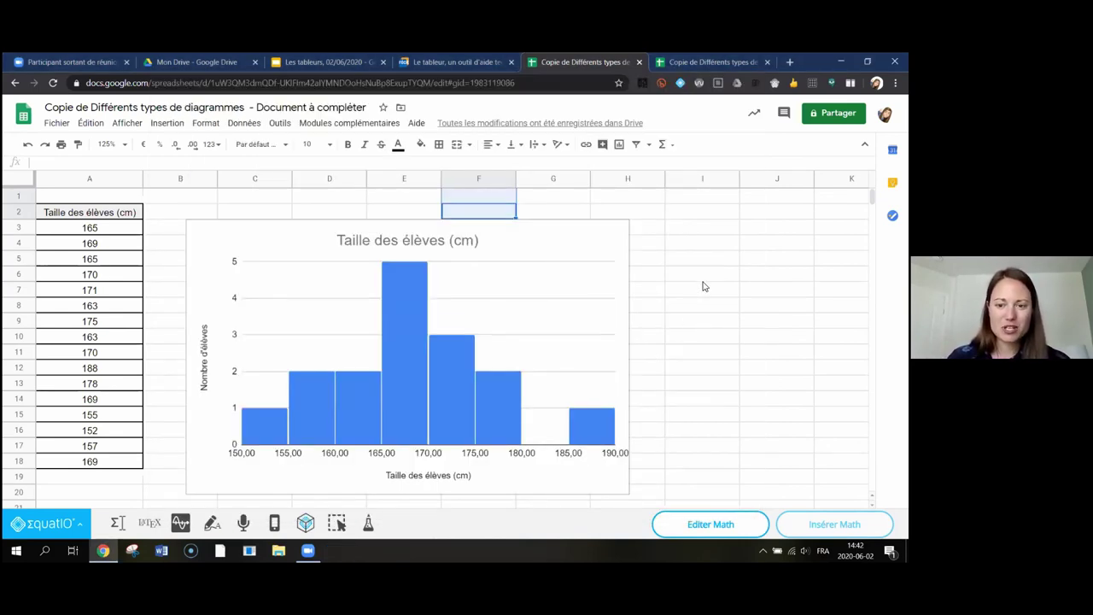
Step: Look at EquatIO's equation editor, and open a mathspace to browse its shapes and geometry objects
left_click(118, 525)
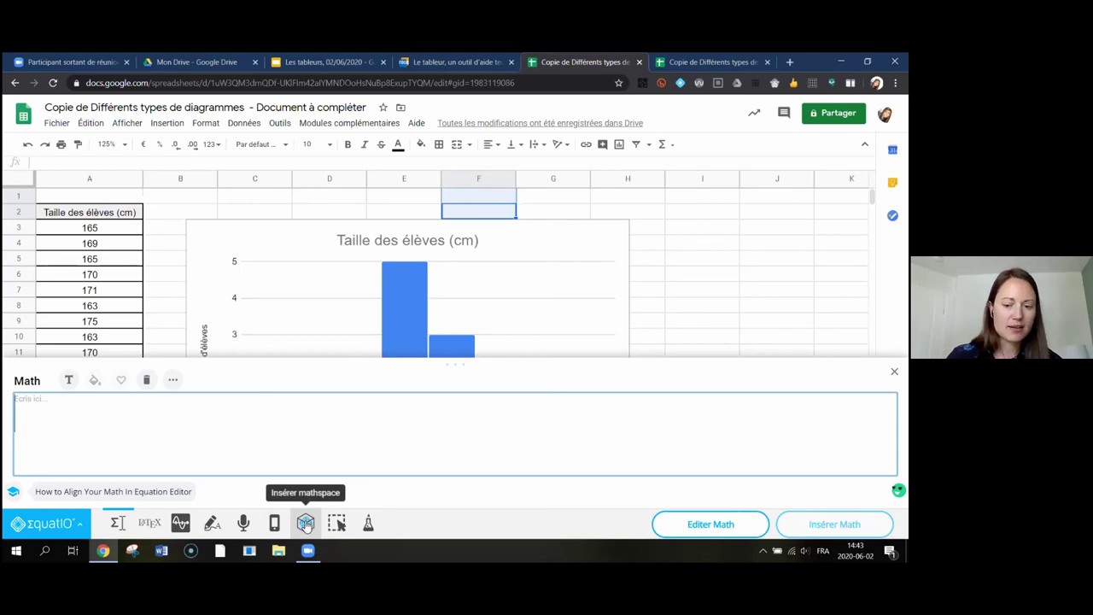
left_click(305, 522)
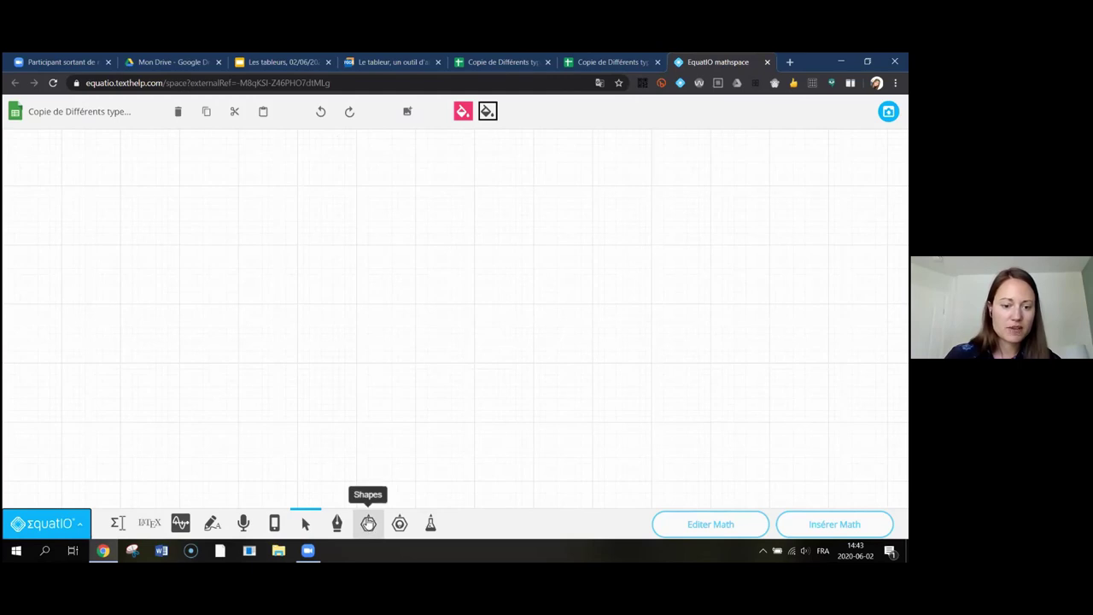
left_click(369, 526)
left_click(400, 523)
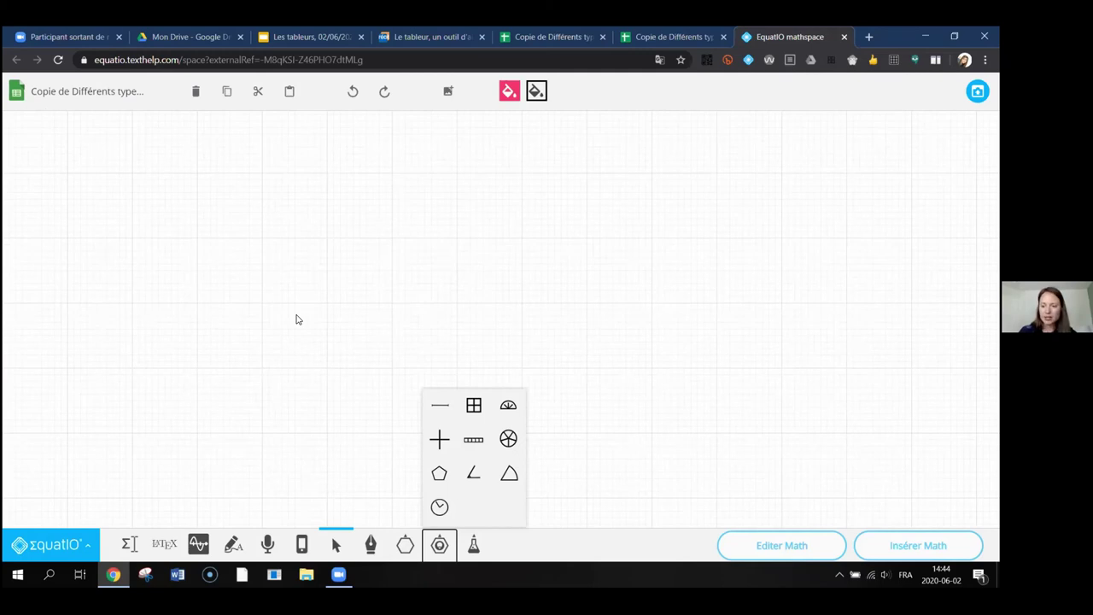
Step: Write the expression 2x + 3 in the math editor, insert it into the mathspace and move it slightly right
left_click(126, 547)
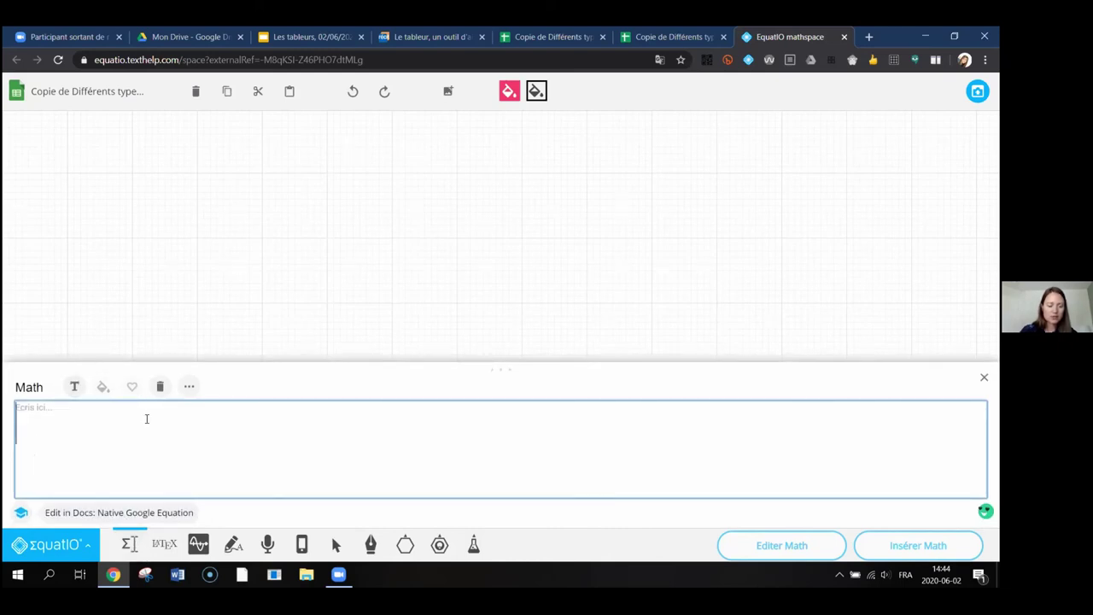
type("2x+")
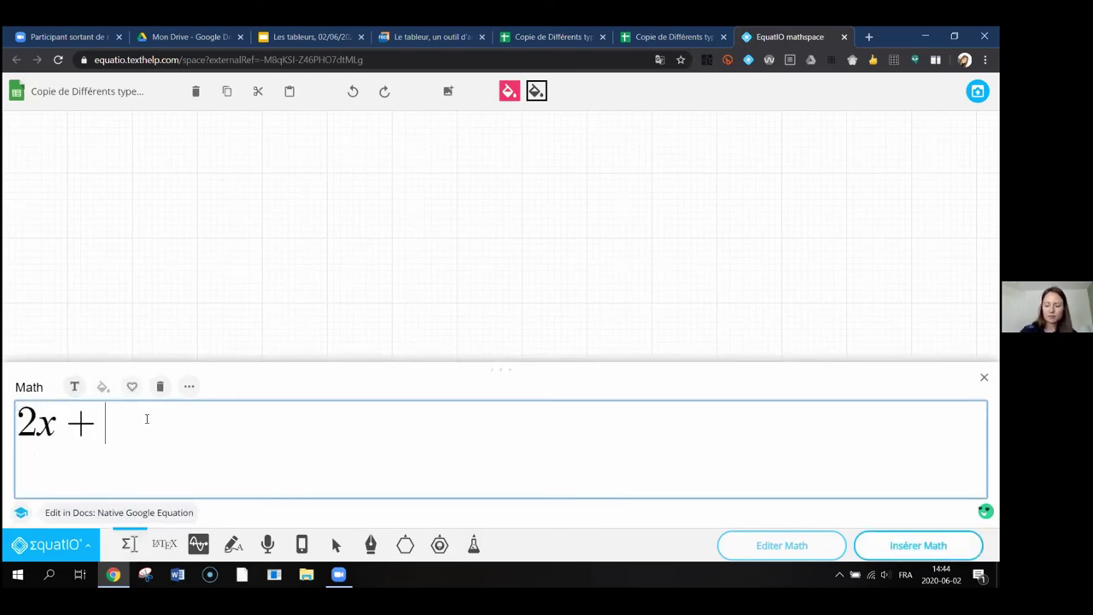
type("3")
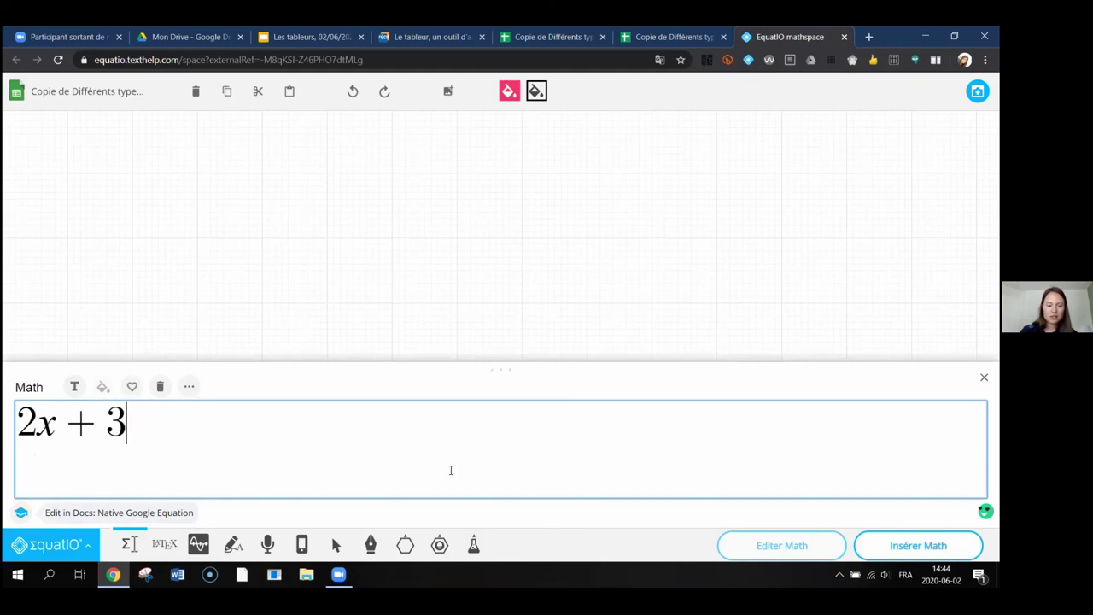
key("Return")
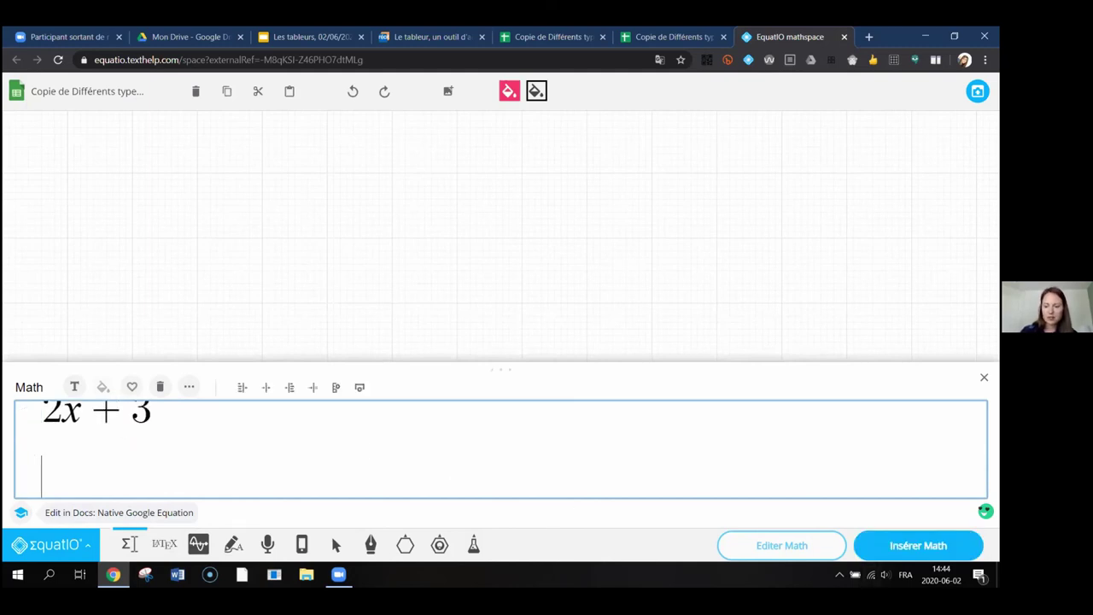
left_click(915, 545)
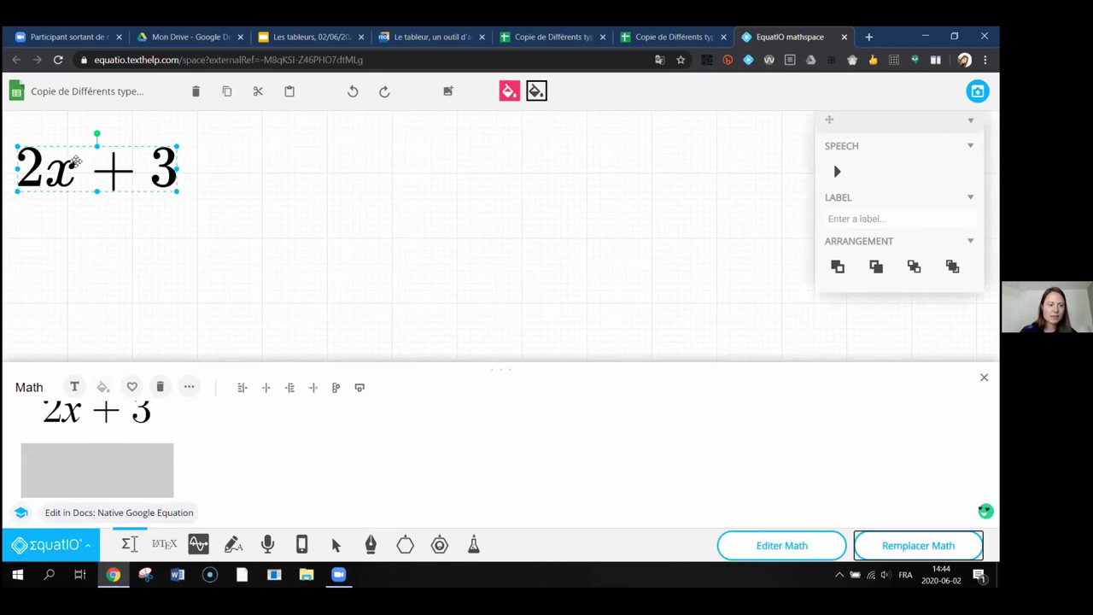
left_click_drag(117, 161, 183, 159)
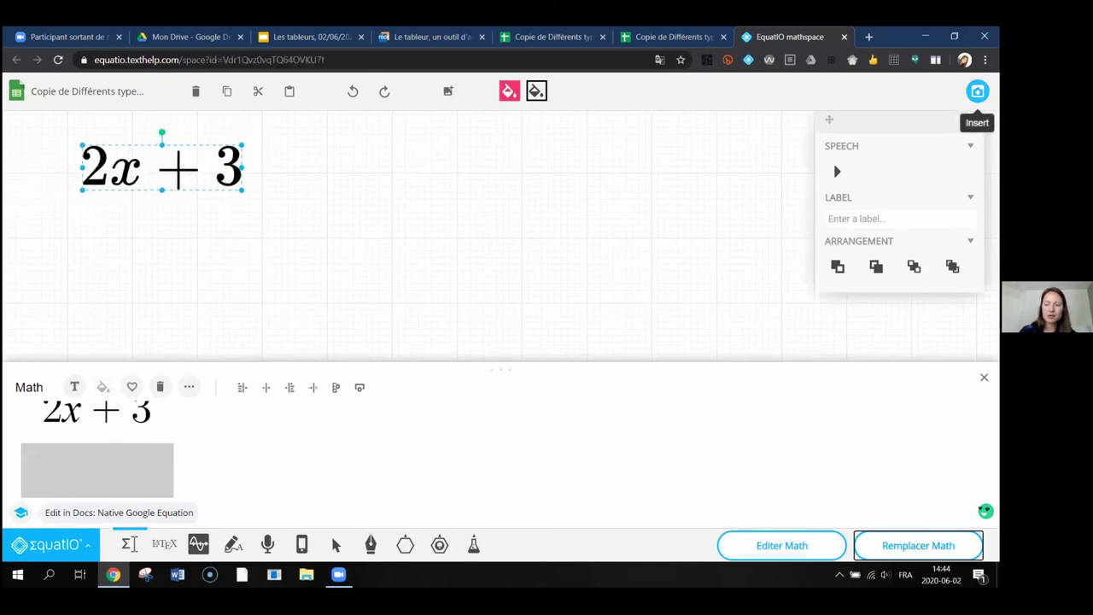
Step: Insert the mathspace expression into the spreadsheet and place it to the right of the histogram
left_click(977, 90)
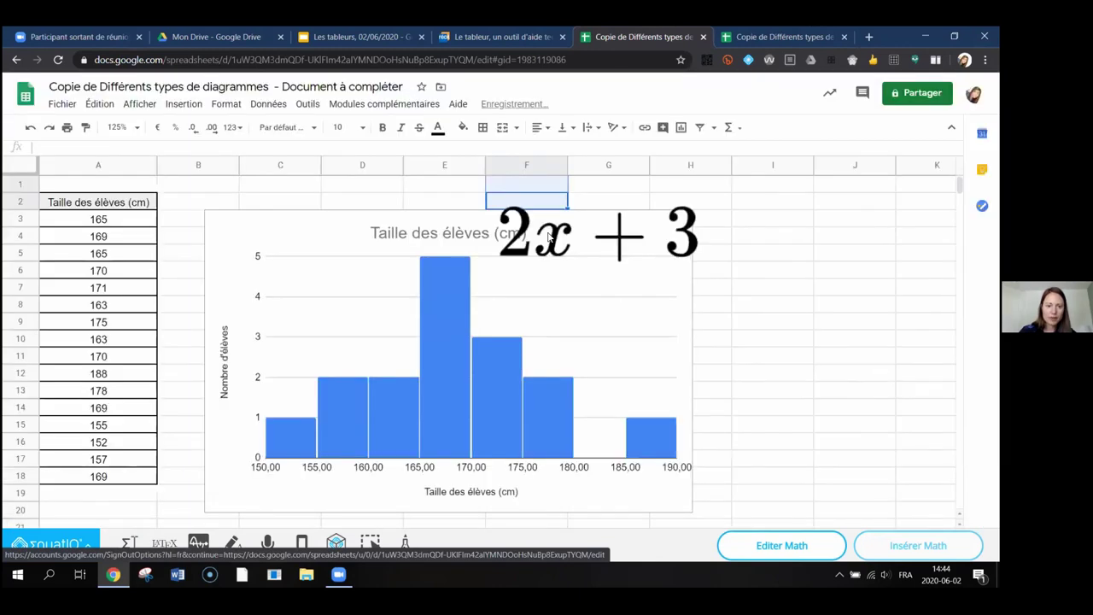
left_click_drag(548, 239, 770, 265)
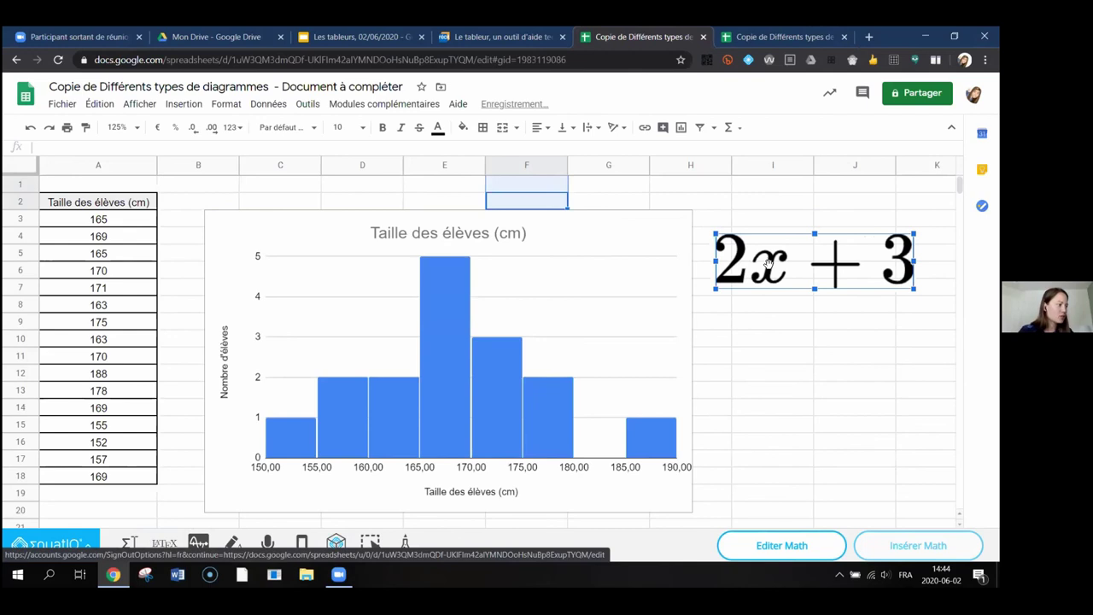
left_click_drag(779, 269, 790, 276)
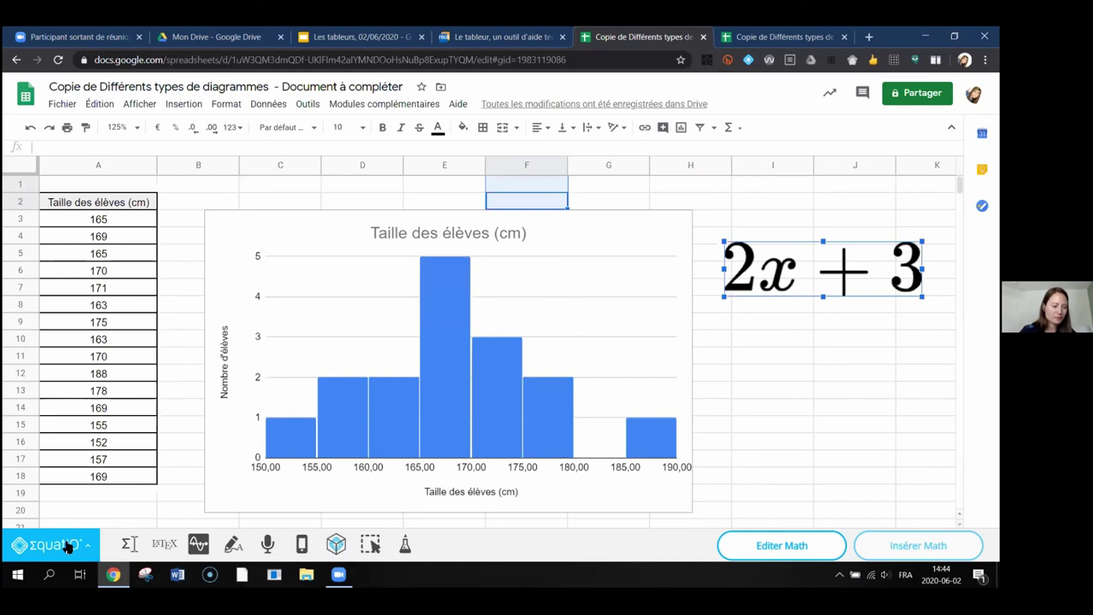
Step: View the EquatIO Mobile information, dismiss it and close the EquatIO extension
left_click(303, 545)
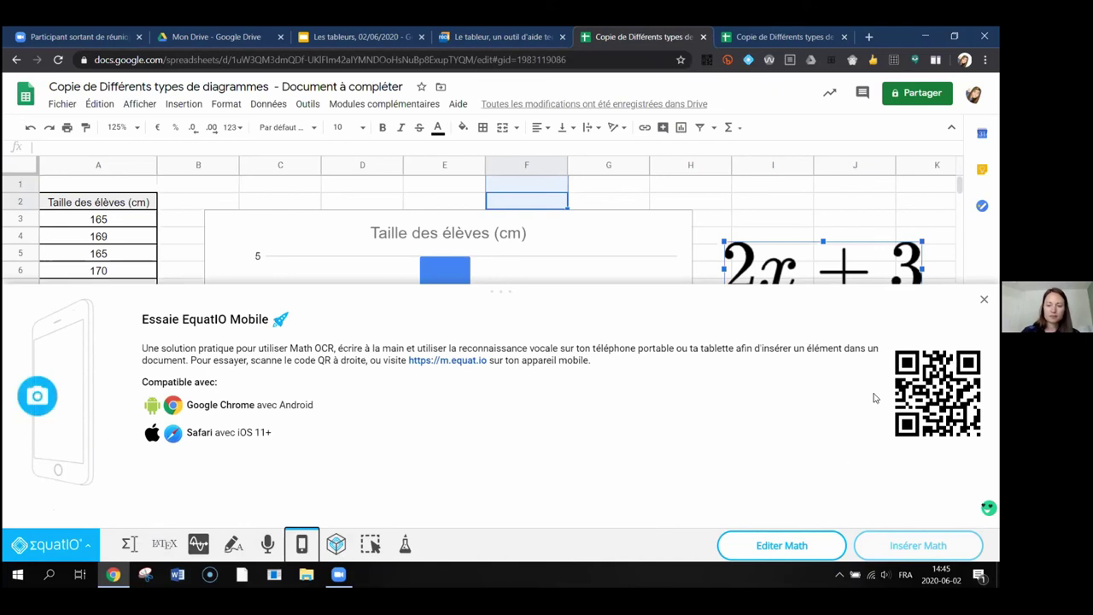
left_click(984, 299)
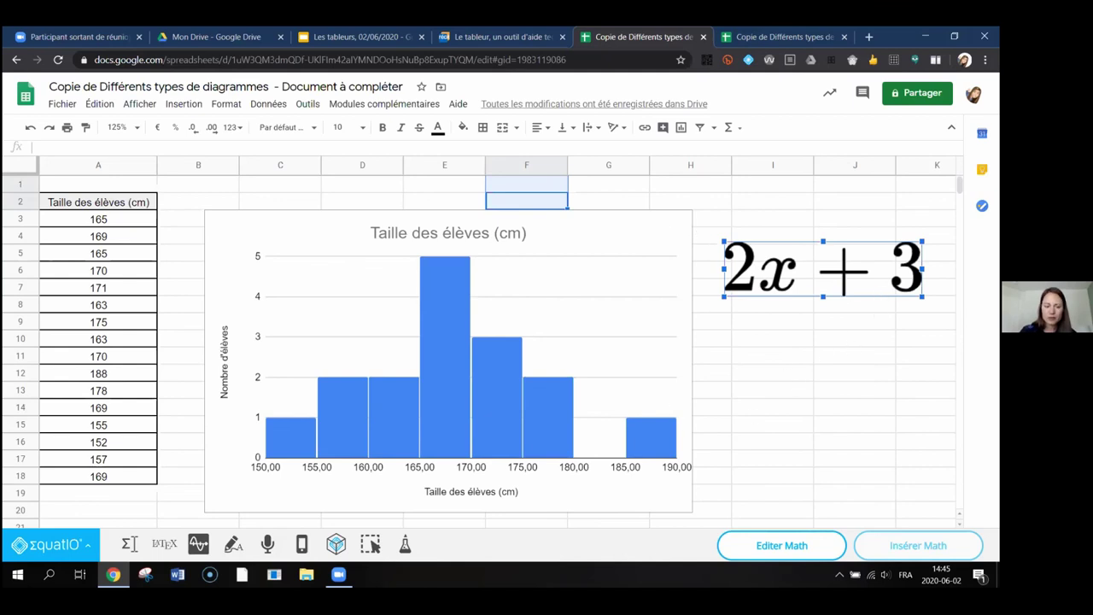
left_click(86, 543)
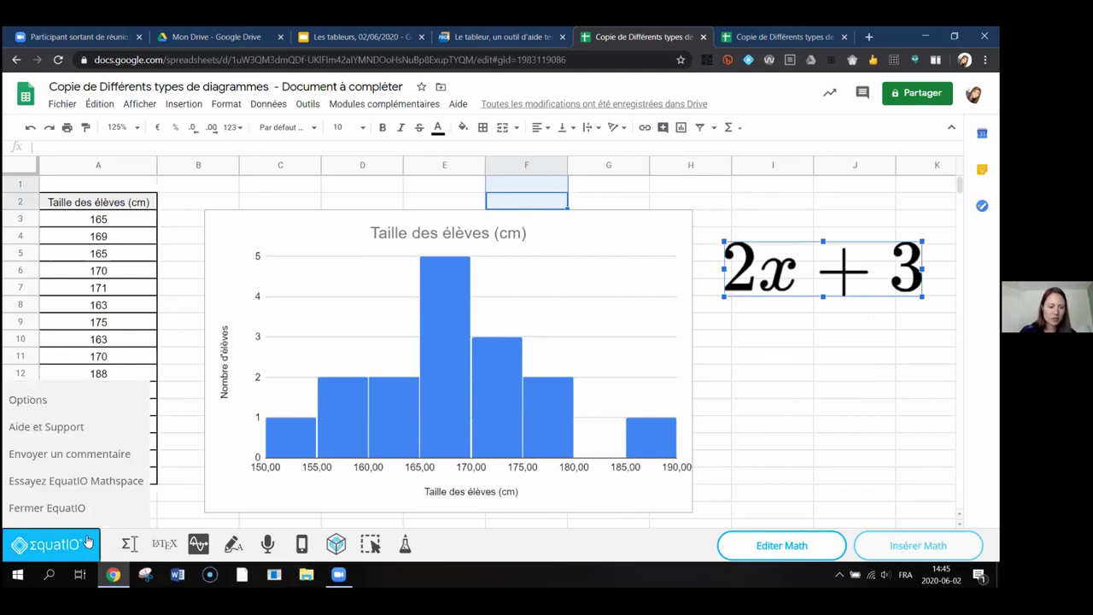
left_click(47, 508)
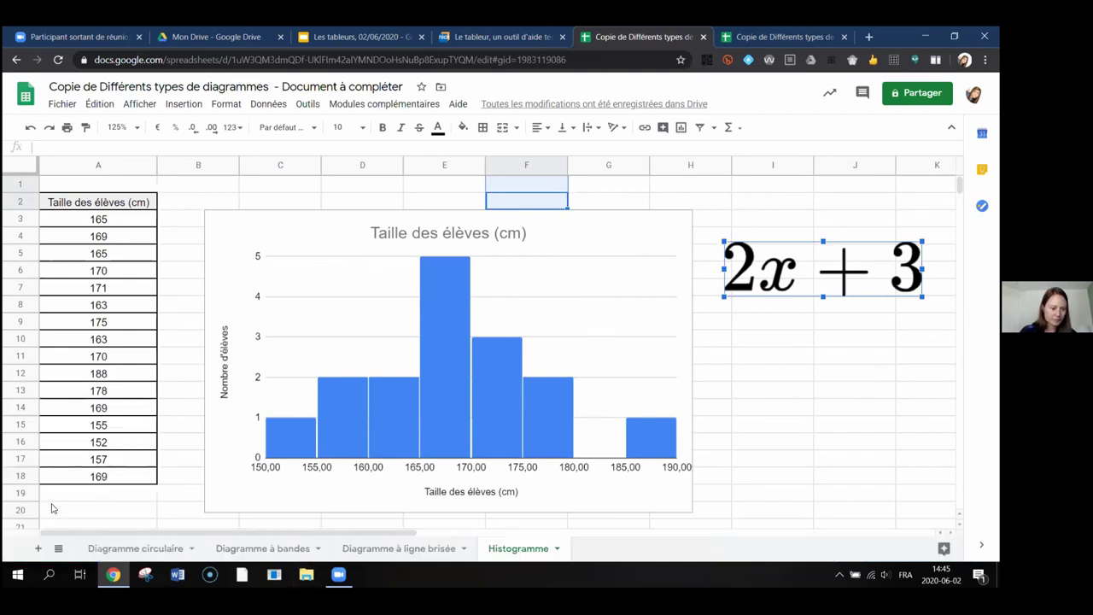
Step: Add a new sheet to the spreadsheet and name it Facture
left_click(38, 550)
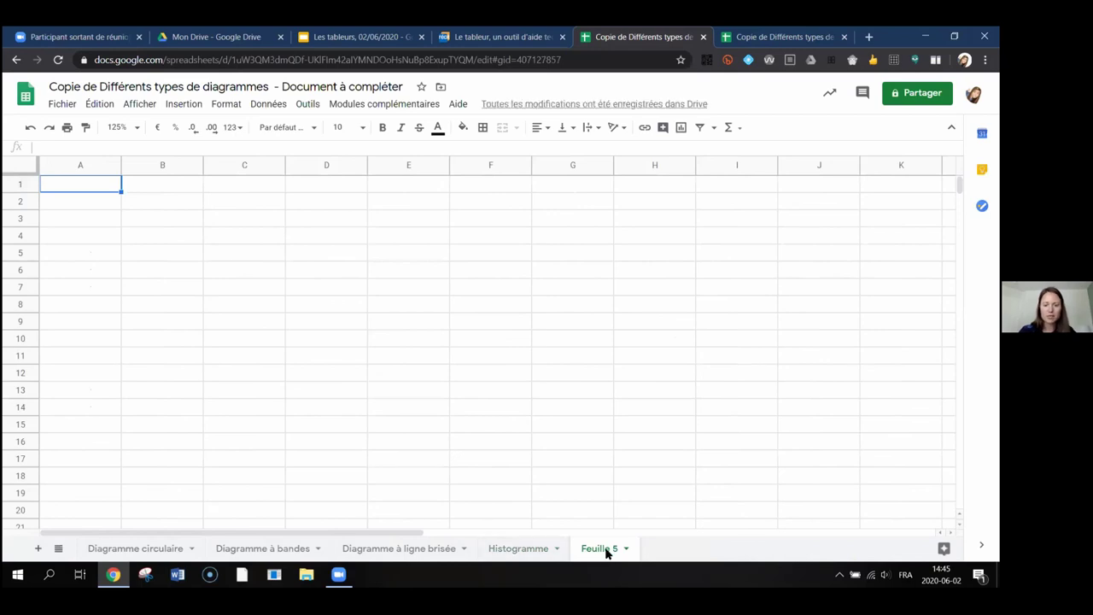
double_click(599, 548)
type("Facture")
left_click(563, 337)
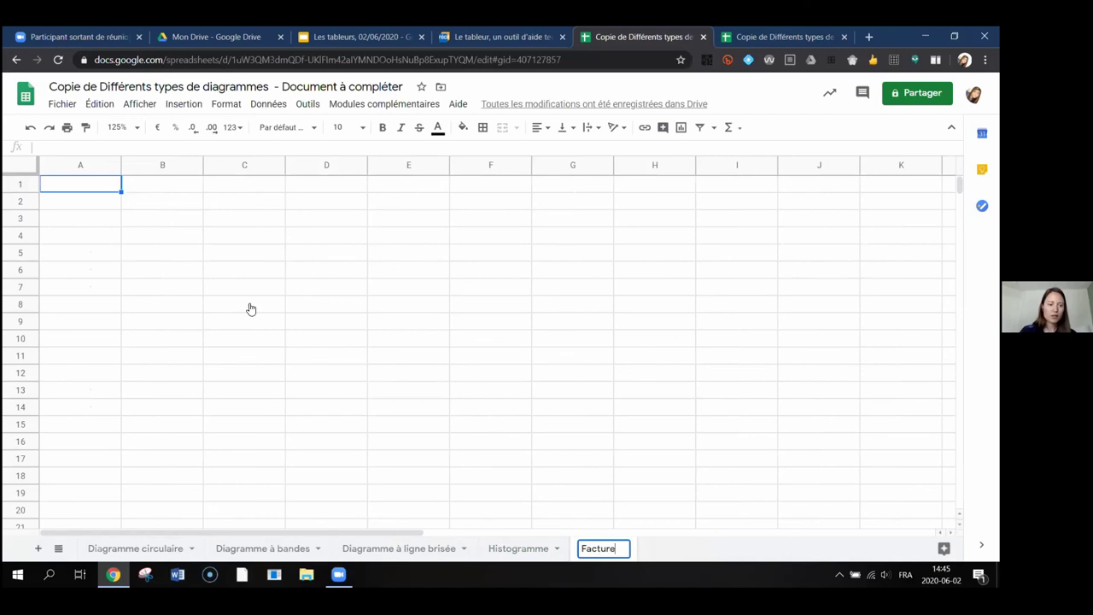
Step: Enter the labels Article 1, Article 2, Article 3 and Total in cells B2 to B5
left_click(150, 207)
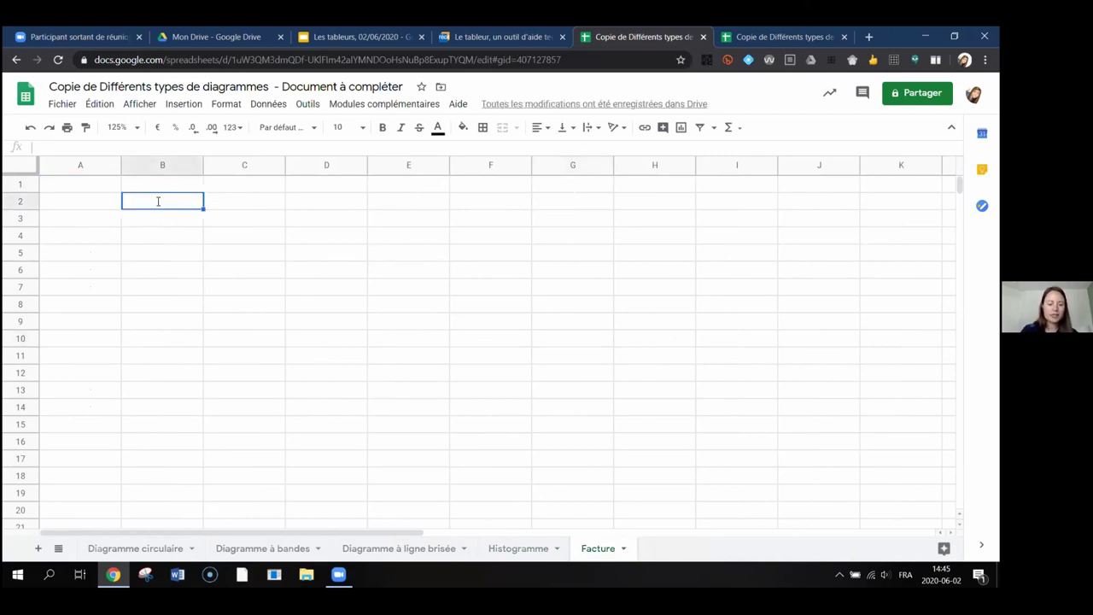
type("IArt")
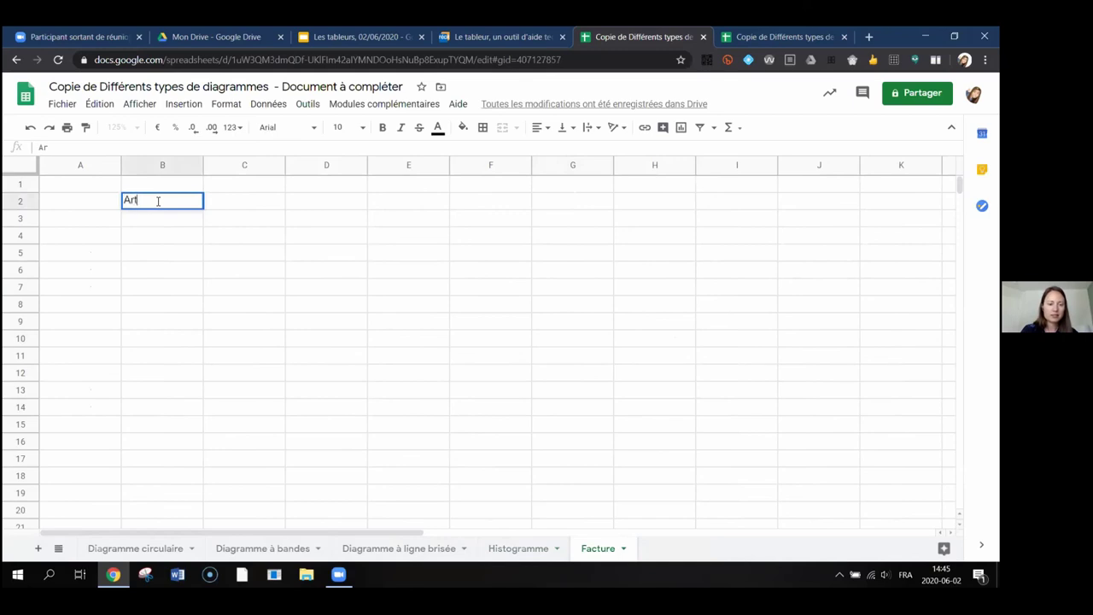
type("icle 1")
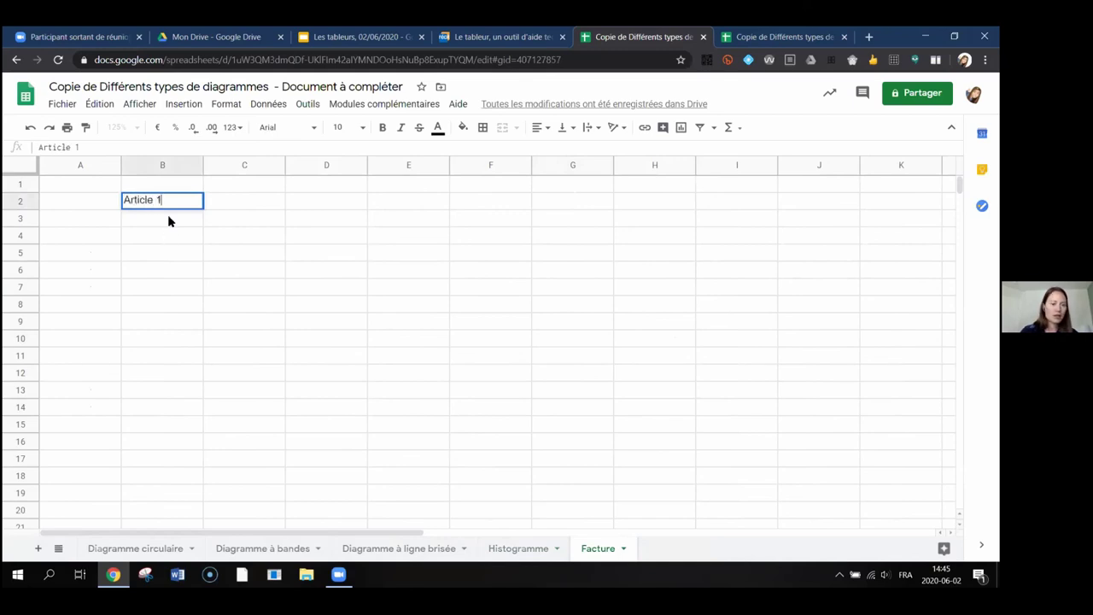
left_click(169, 220)
type("Article 2")
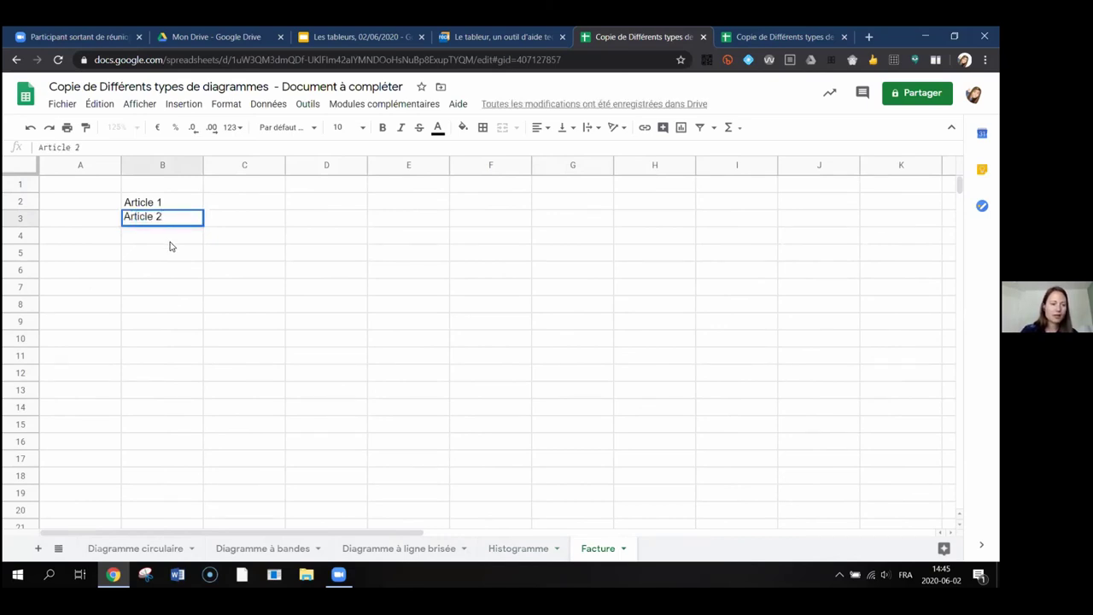
left_click(171, 243)
type("Artic")
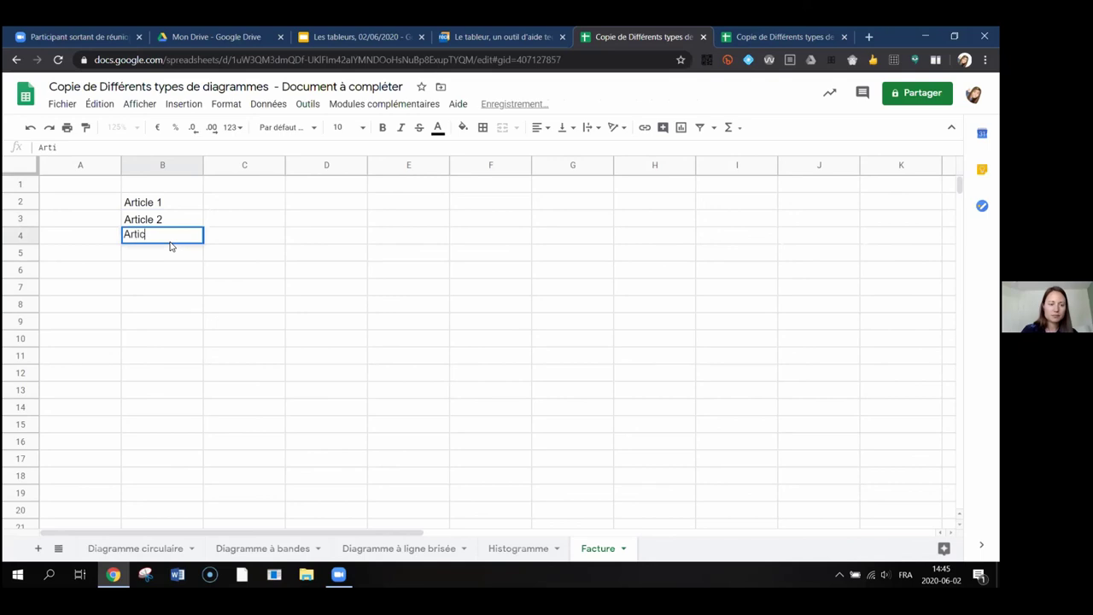
type("le 3")
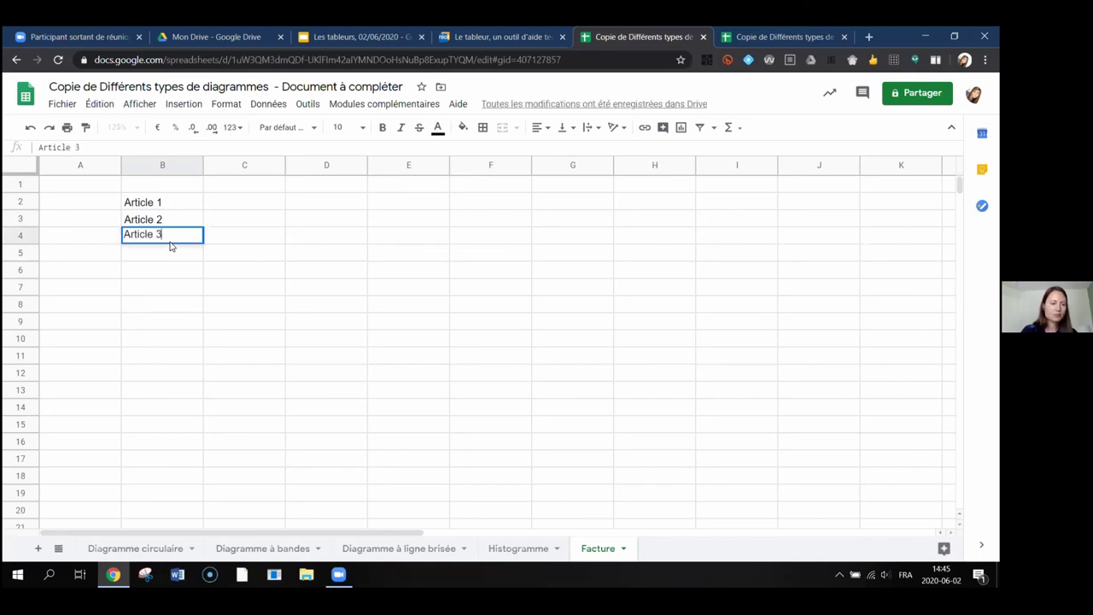
left_click(165, 258)
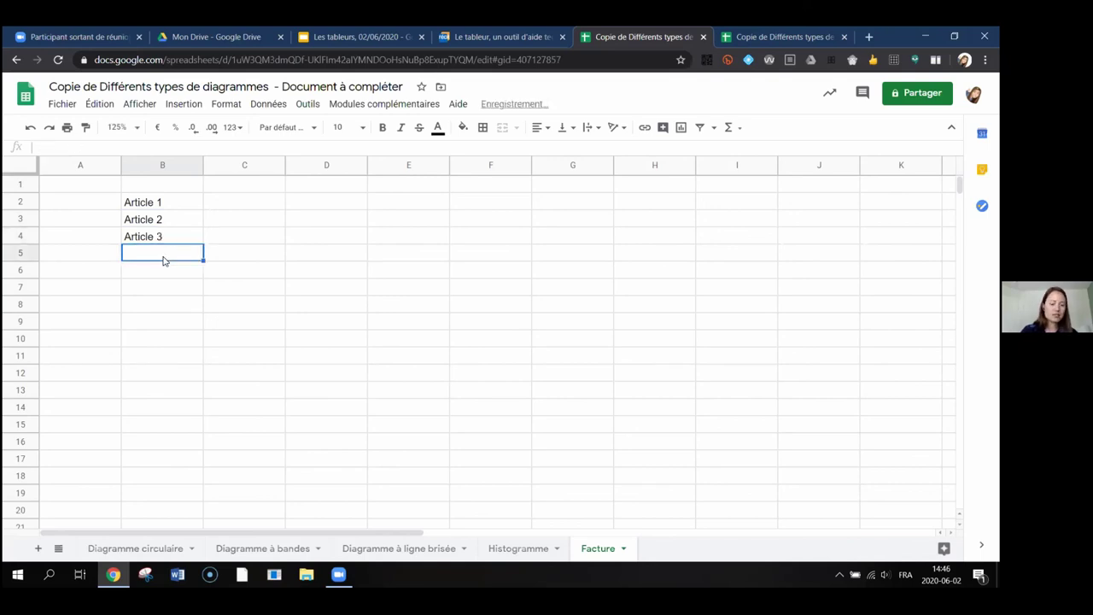
type("Total")
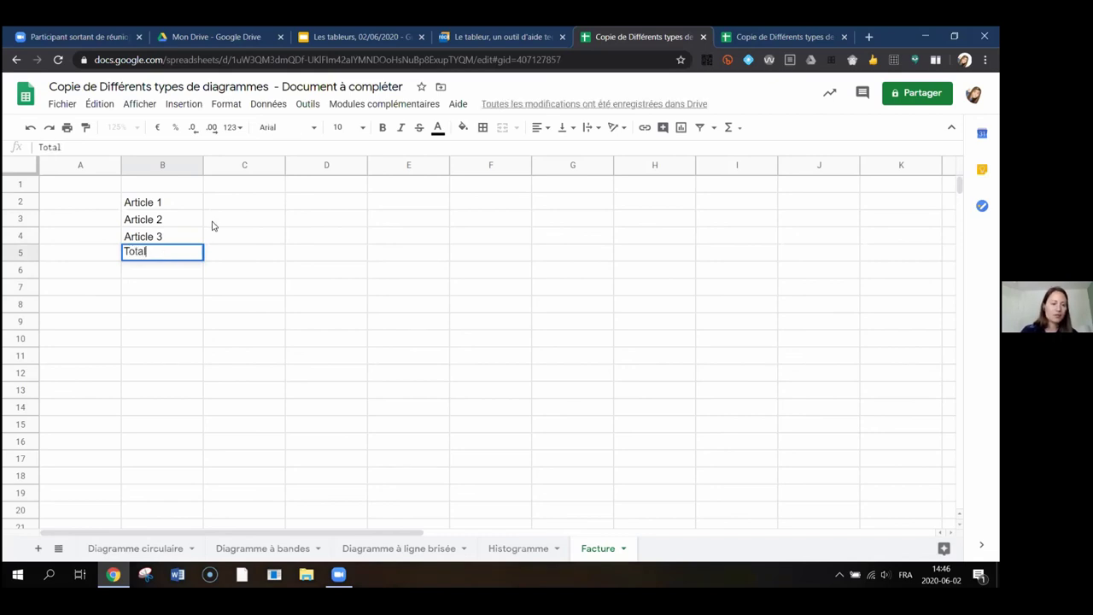
Step: Enter the amounts 4, 6 and 10 for the three articles in cells C2 to C4
left_click(236, 205)
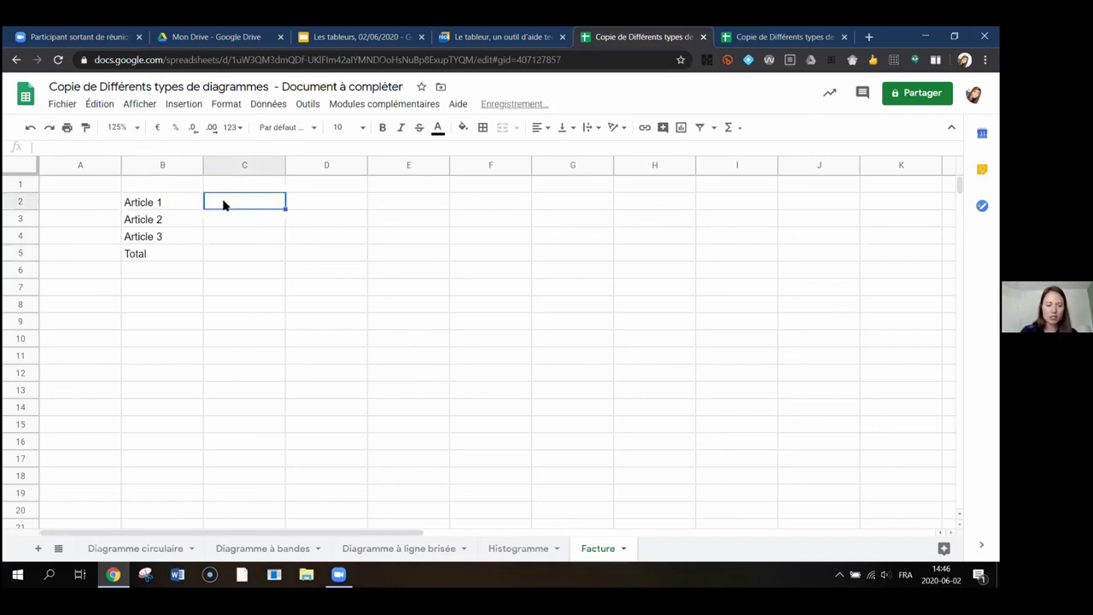
type("4")
left_click(228, 222)
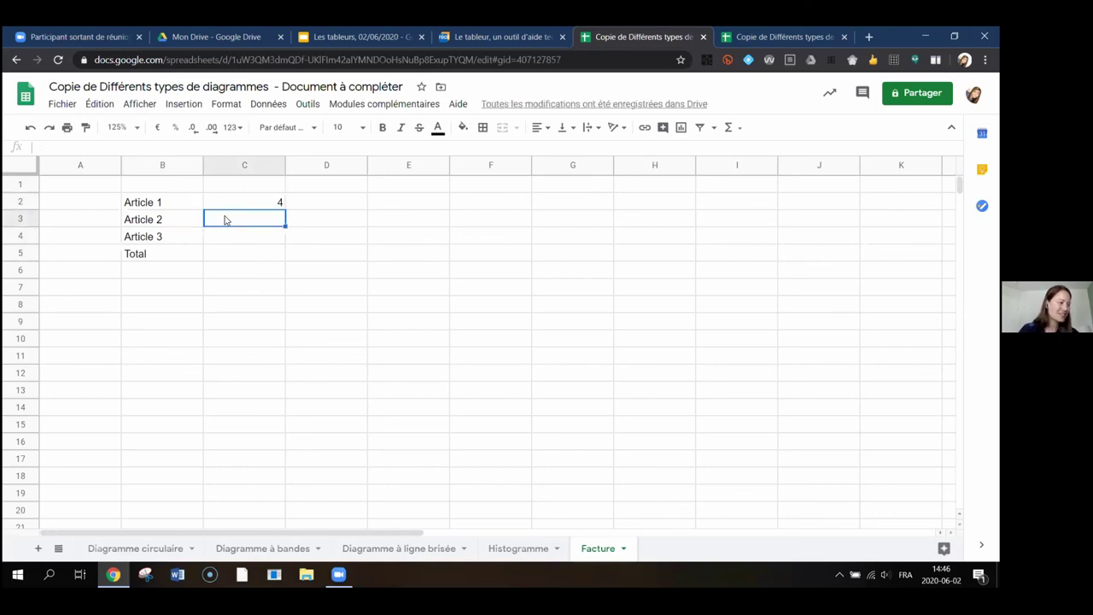
type("6")
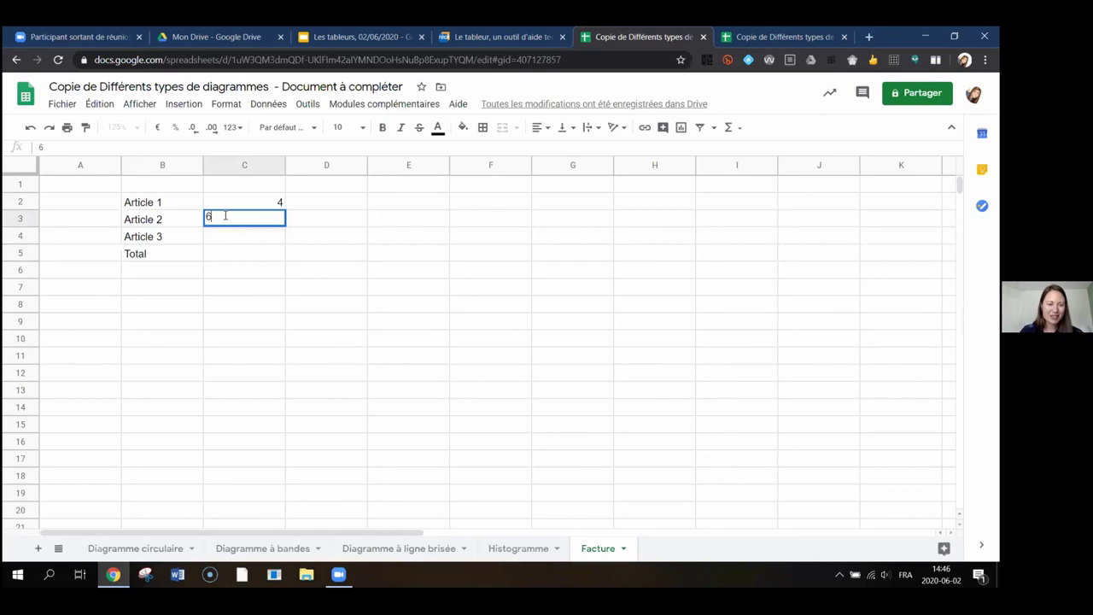
left_click(247, 236)
type("10")
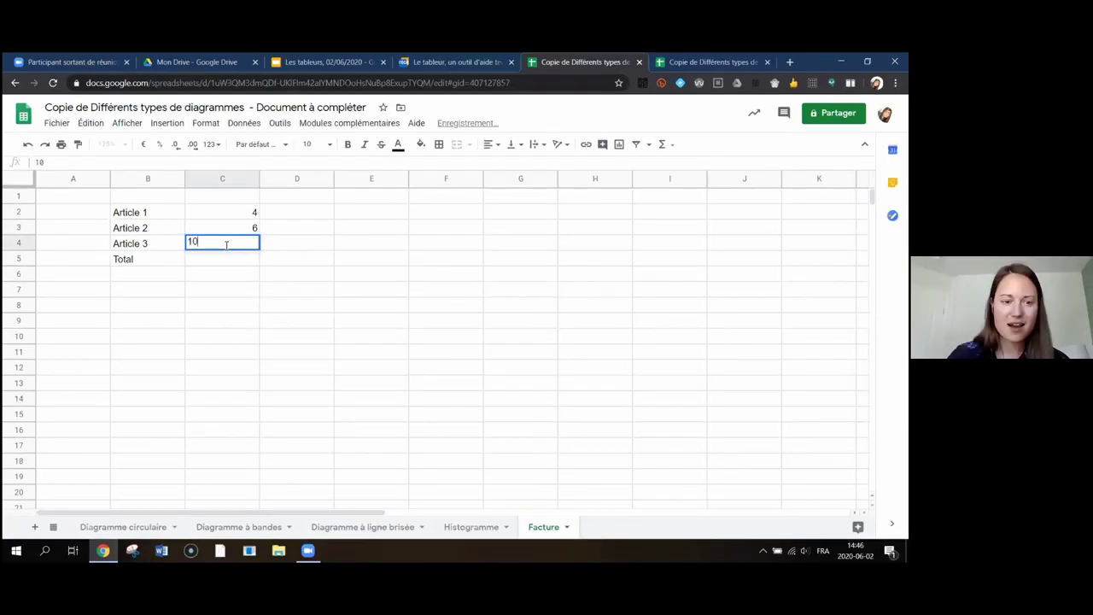
left_click(295, 253)
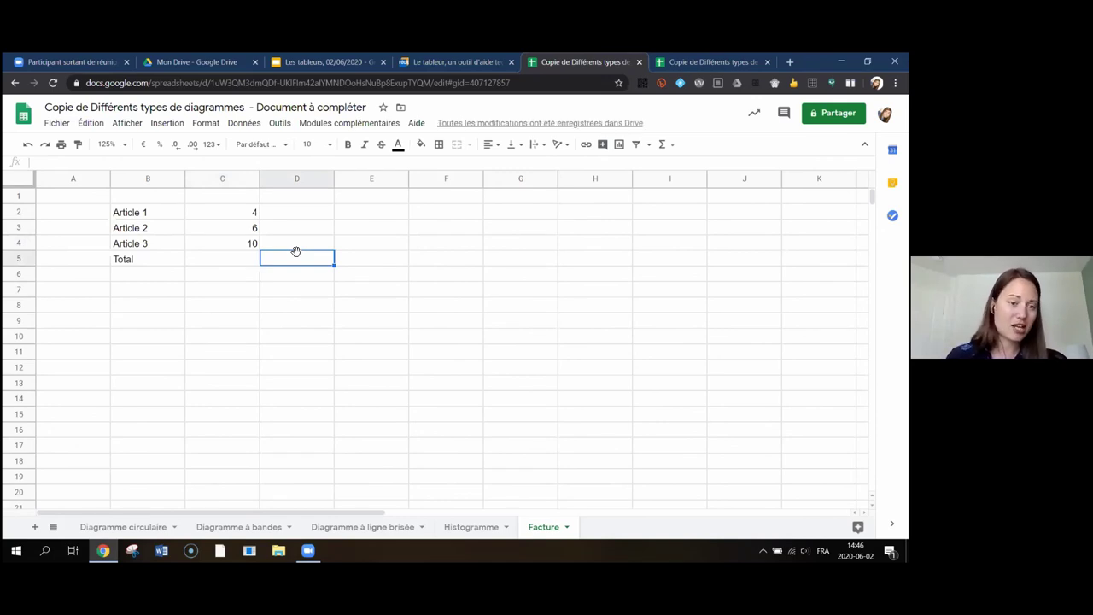
left_click(241, 263)
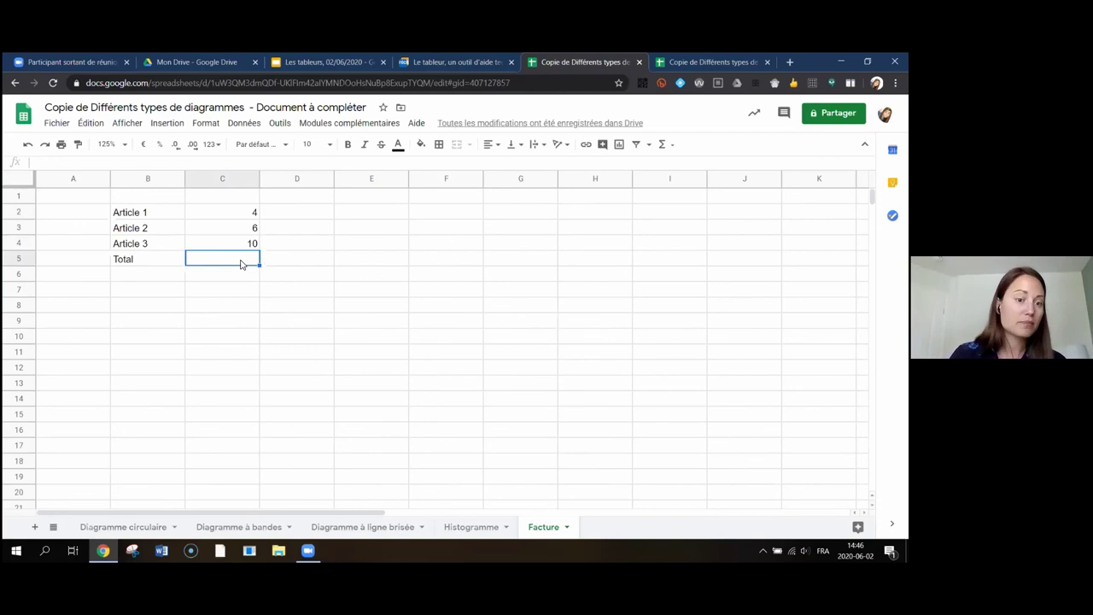
type("=")
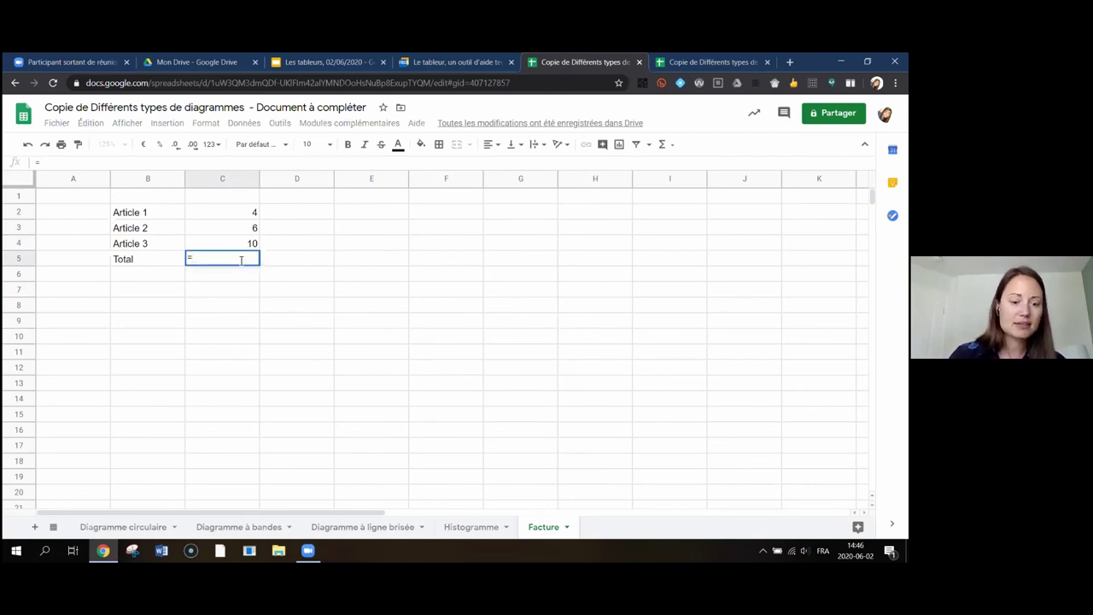
type("so")
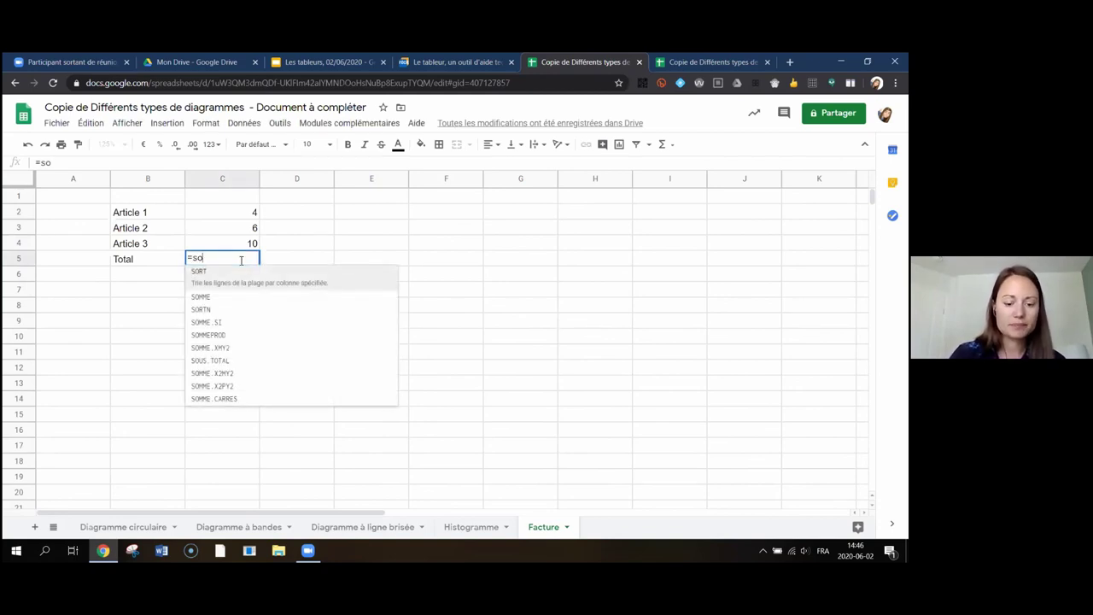
type("mme")
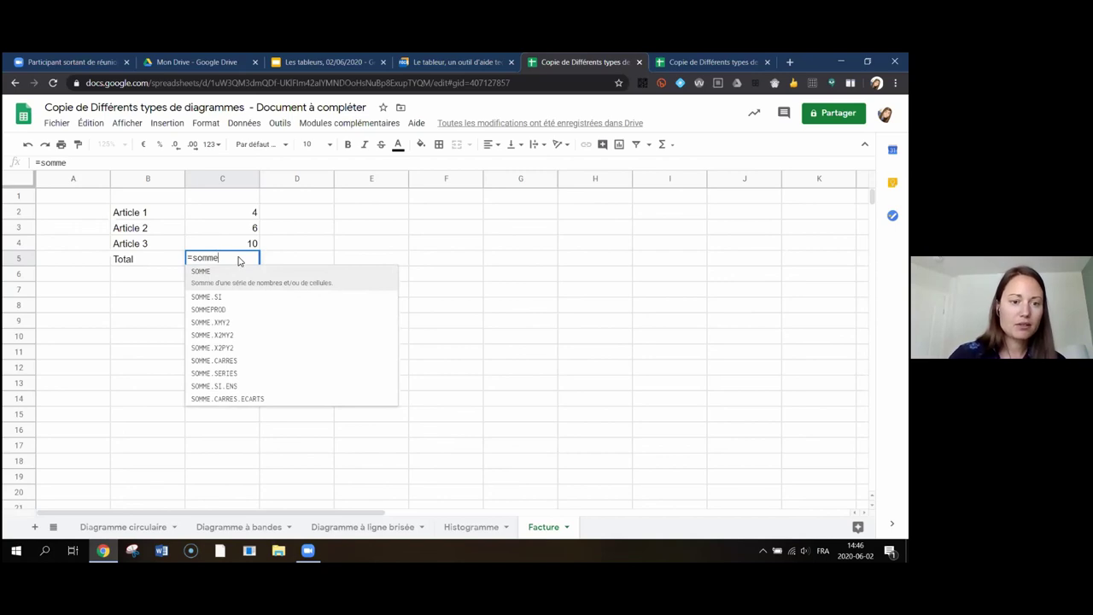
left_click_drag(227, 213, 230, 248)
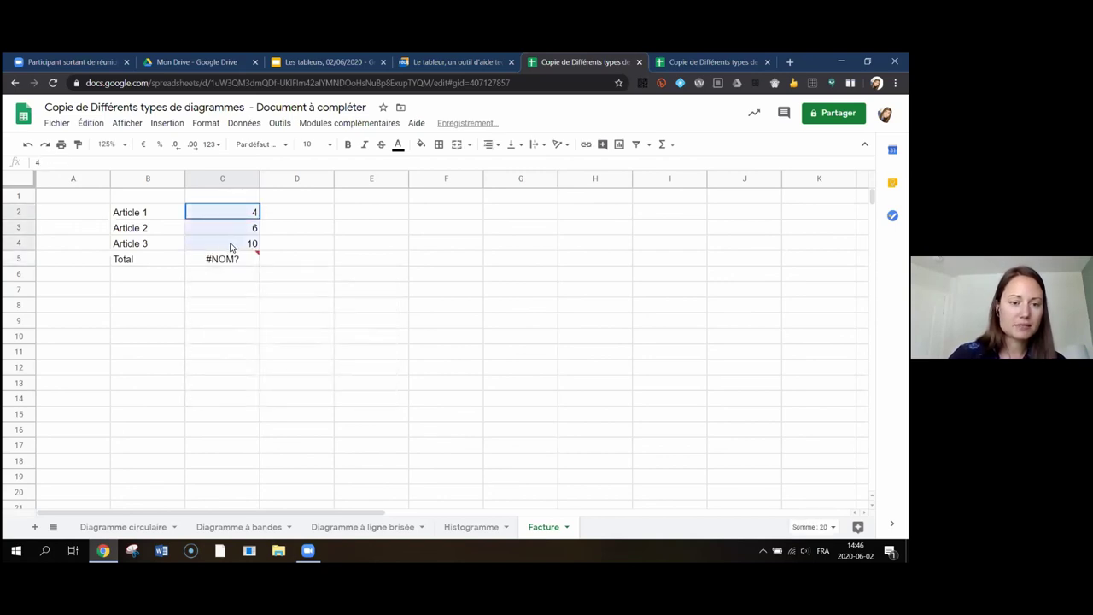
key("Return")
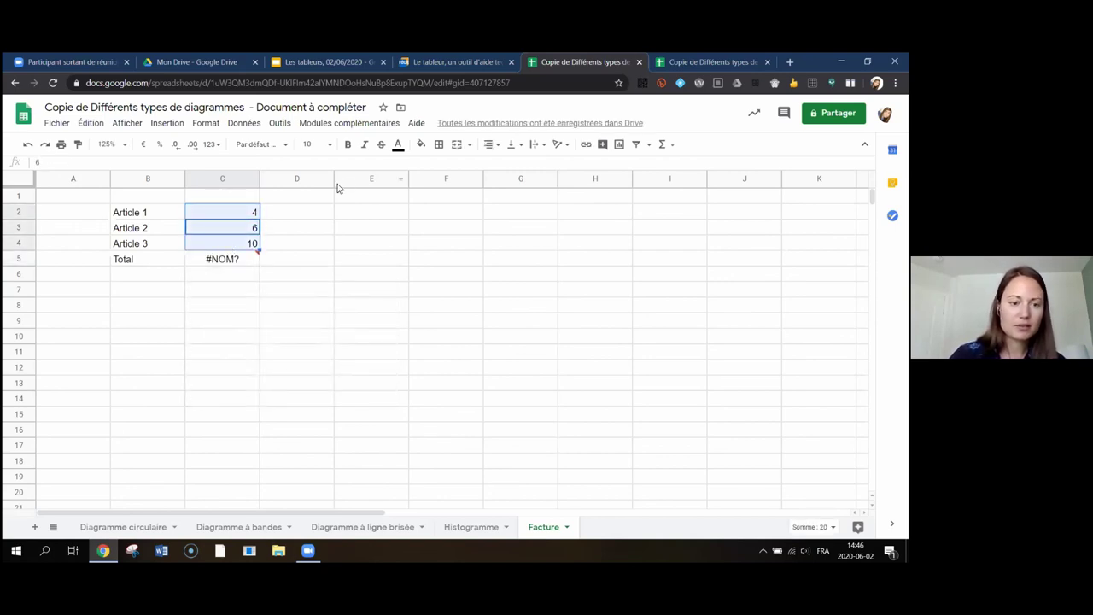
left_click(205, 261)
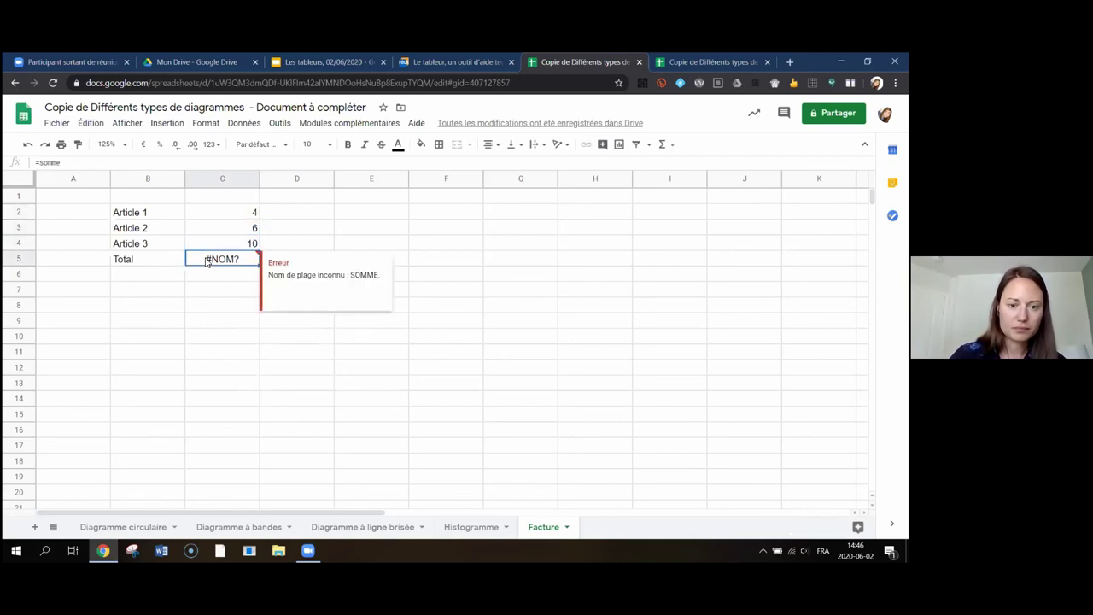
key("Delete")
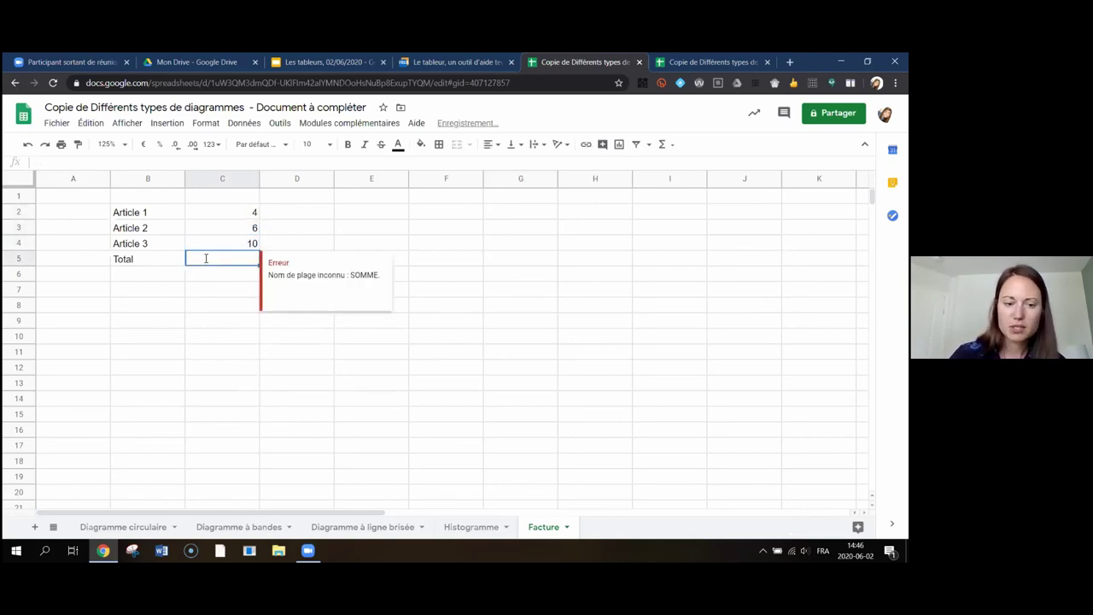
Step: Total the three article amounts in cell C5 with the formula =SOMME(C2:C4)
type("=somme")
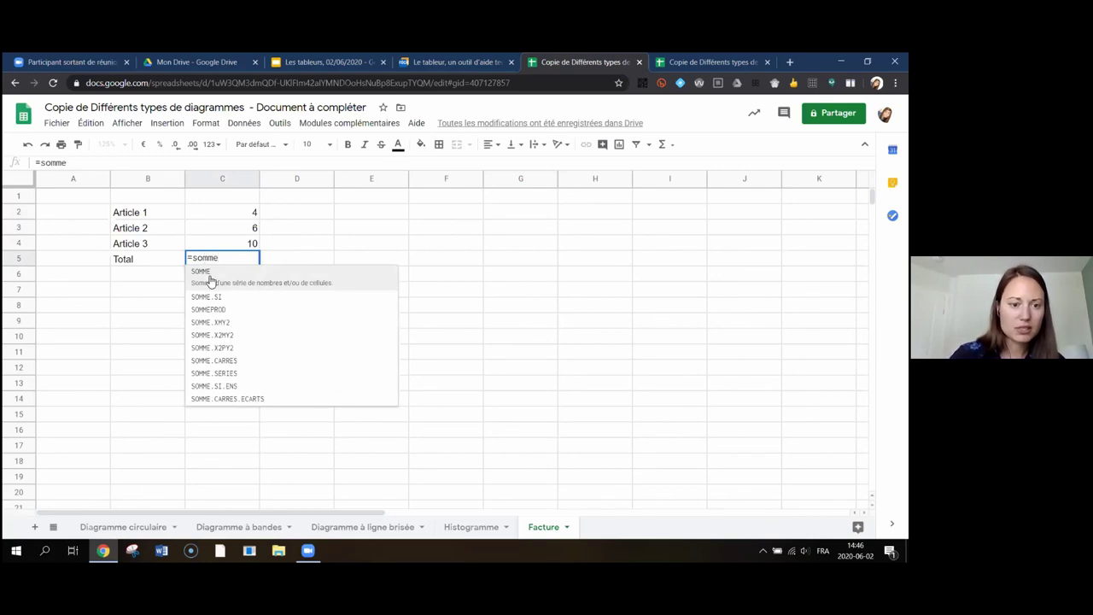
left_click(210, 281)
left_click_drag(236, 215, 237, 246)
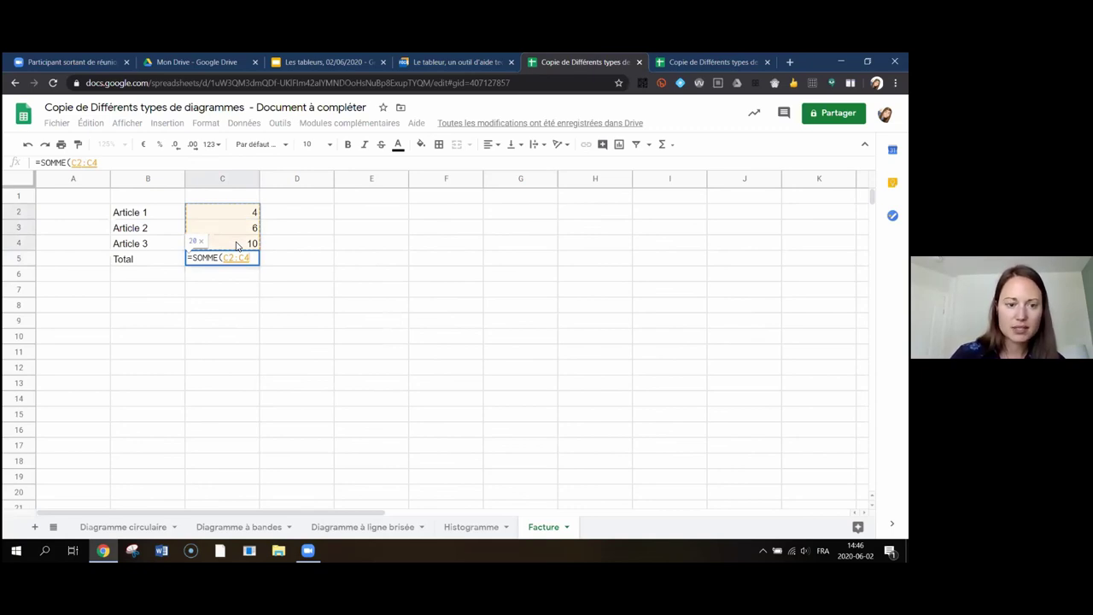
key("Return")
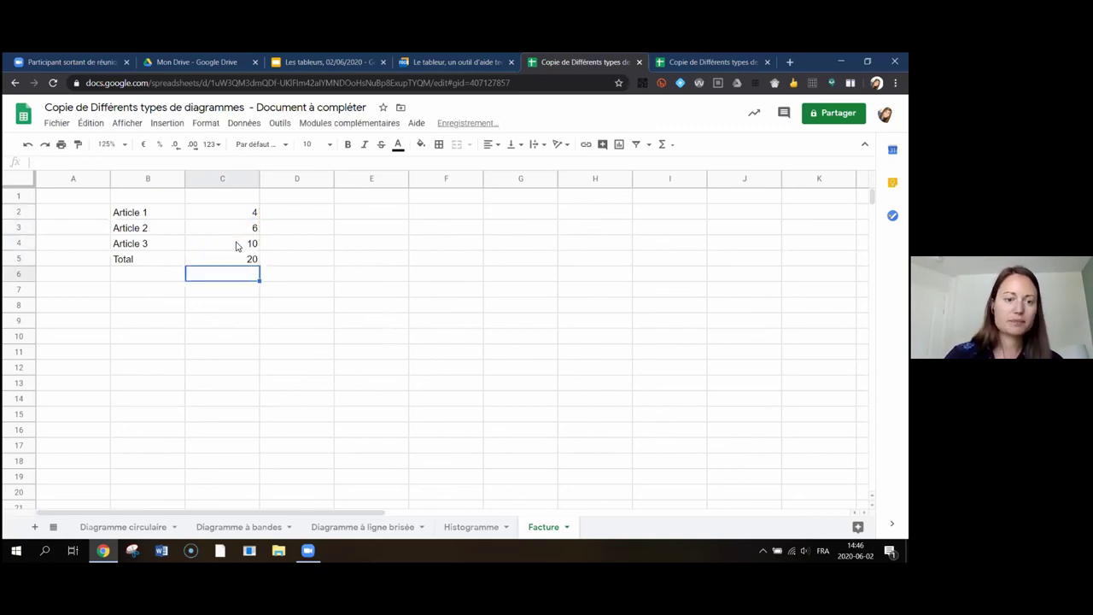
left_click(238, 260)
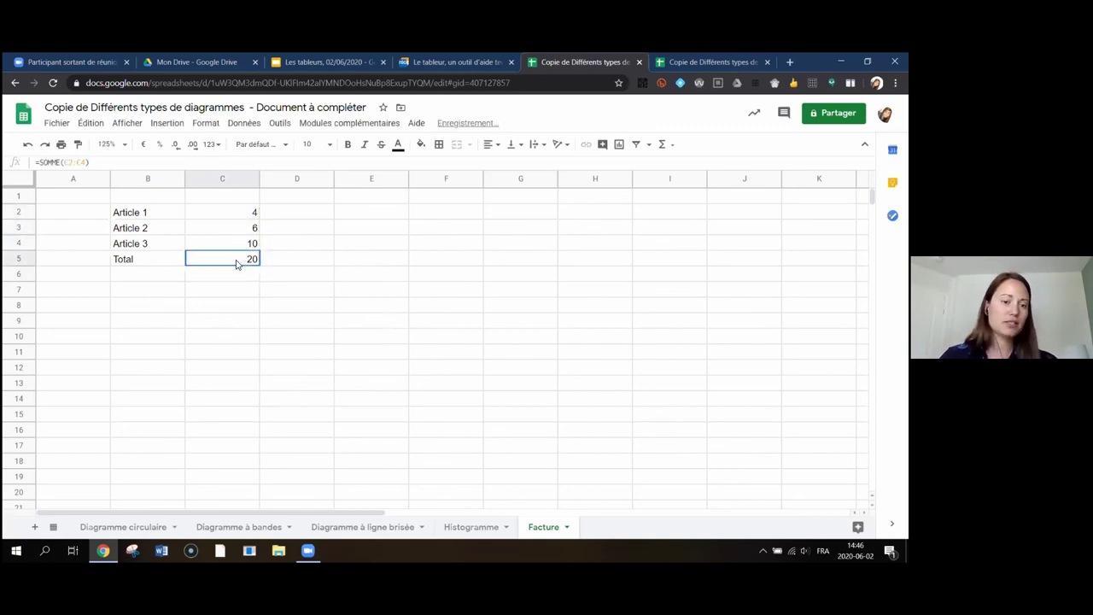
Step: Change the Article 1 amount in cell C2 to 12 and check the total cell
left_click(238, 216)
type("12")
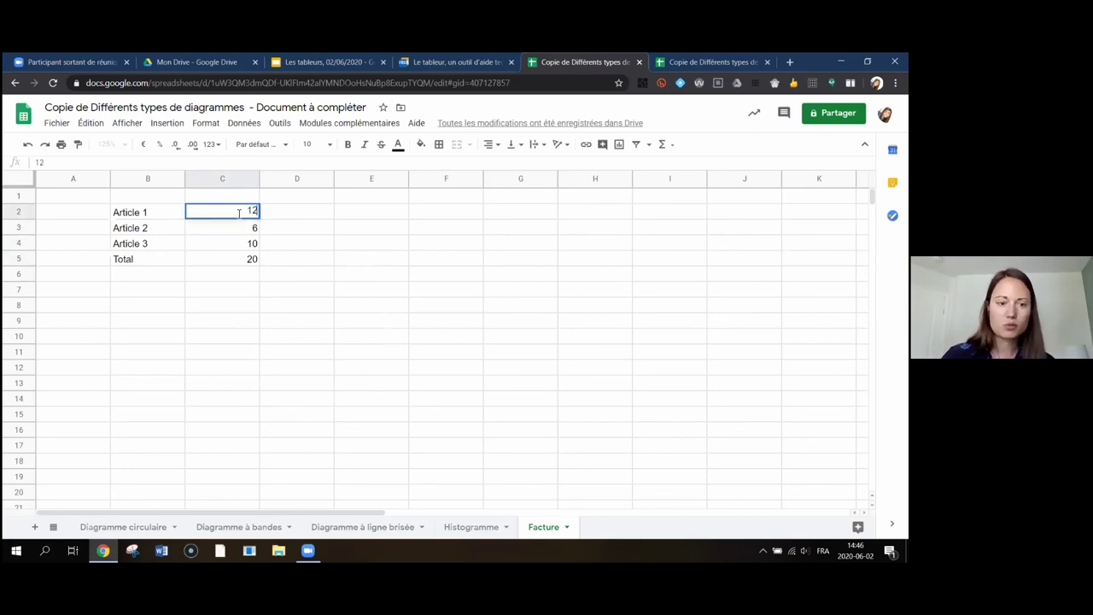
key("Return")
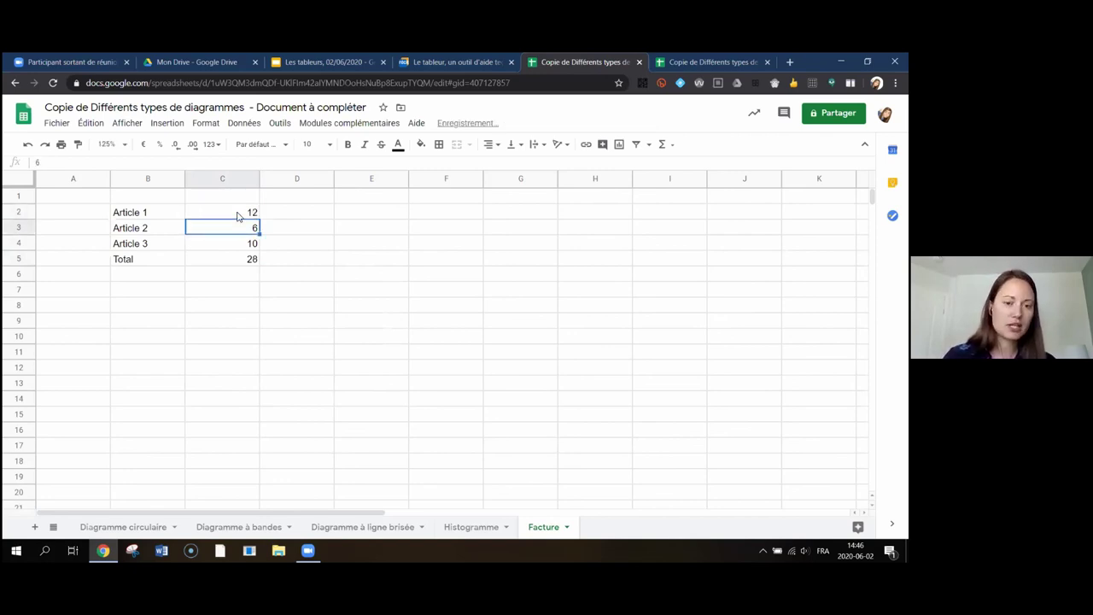
left_click(237, 258)
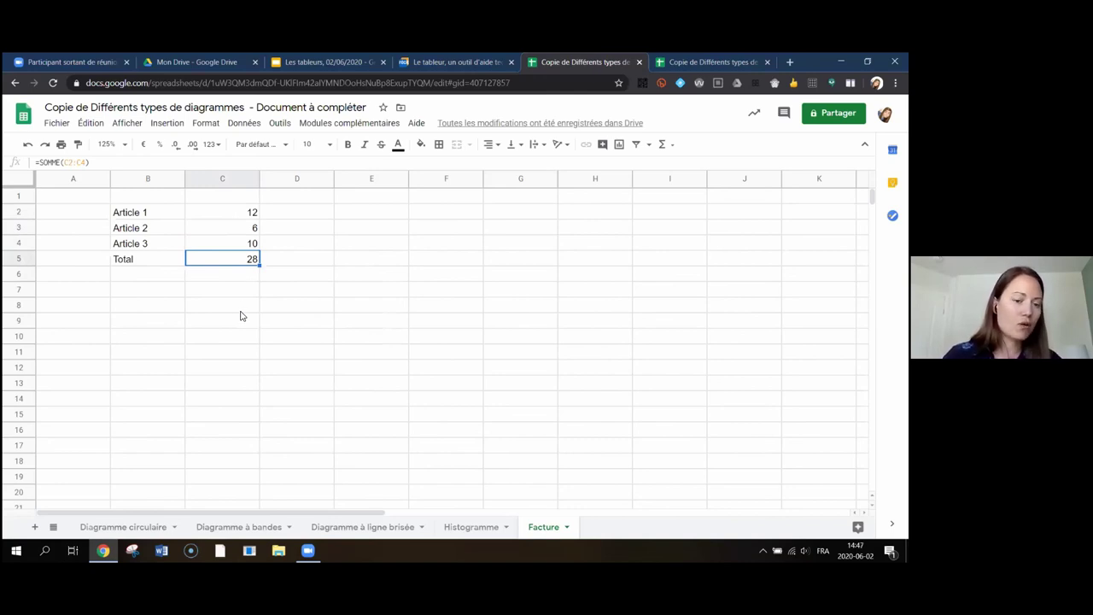
Step: Add a Taxes label in cell B6 and enter the rate 0,15 in cell C6
left_click(158, 277)
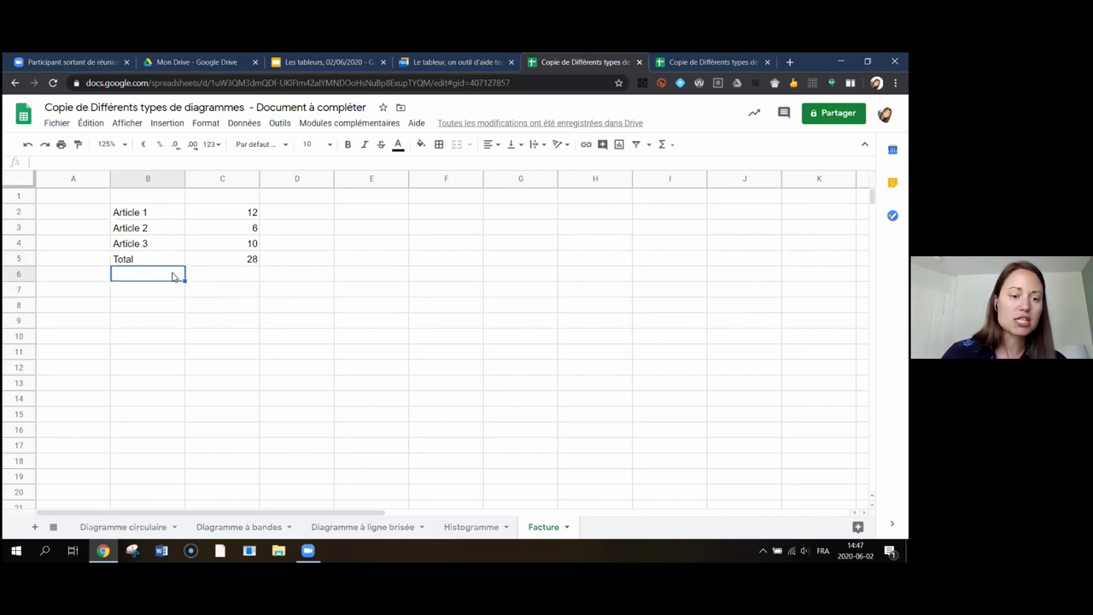
type("Taxe")
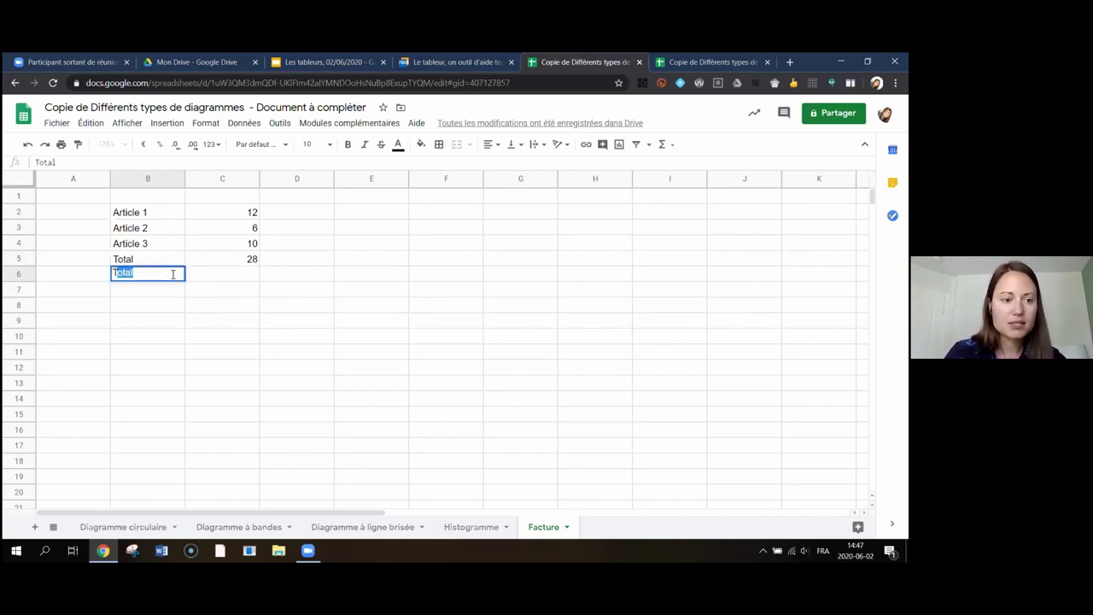
type("s")
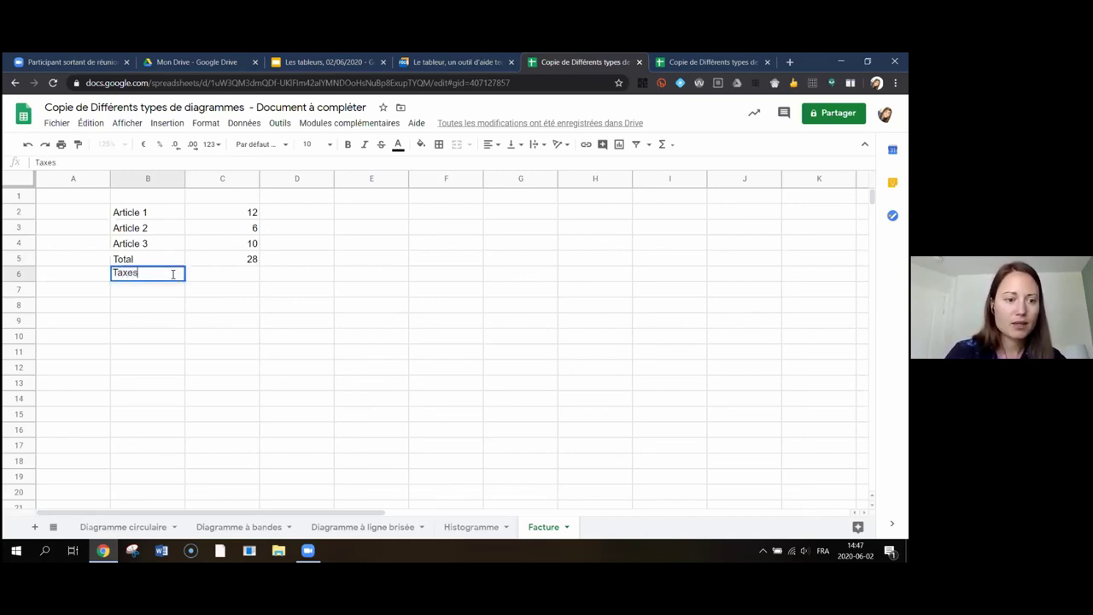
left_click(234, 276)
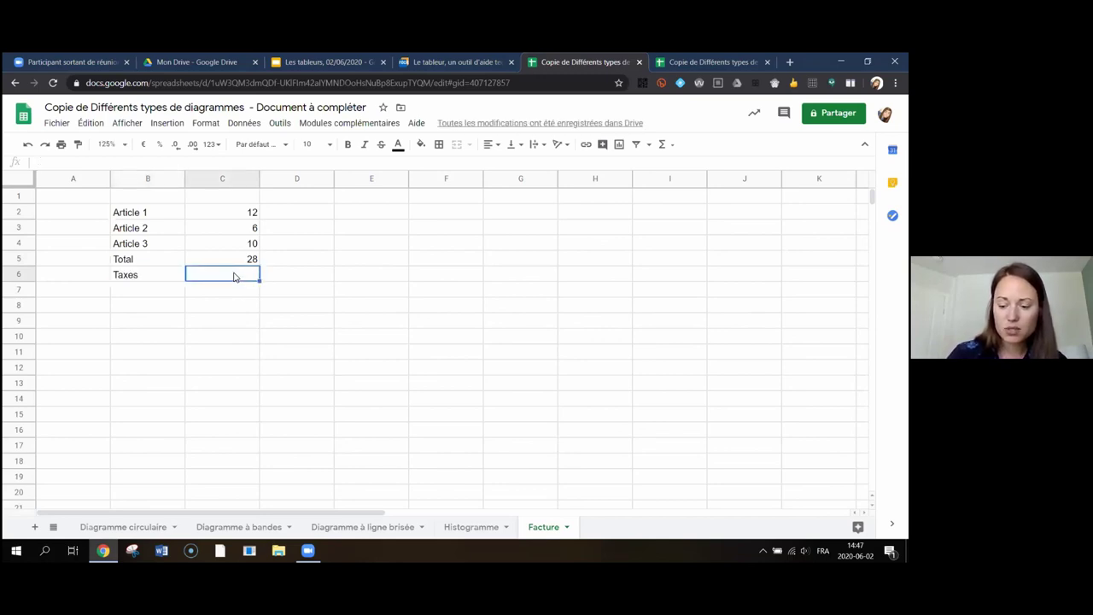
type("0,")
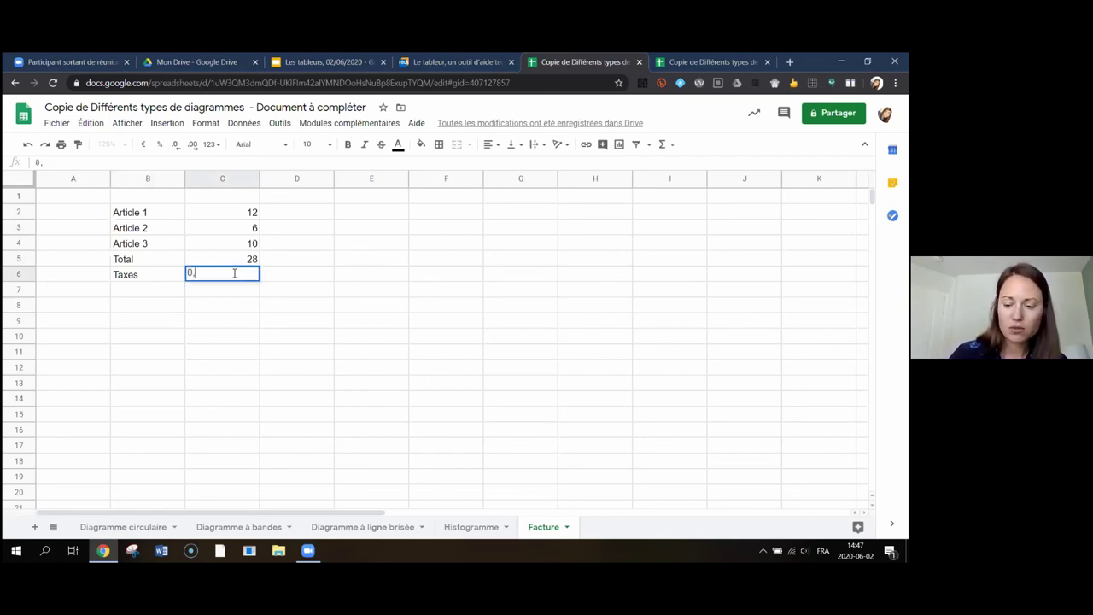
type("115")
key("Return")
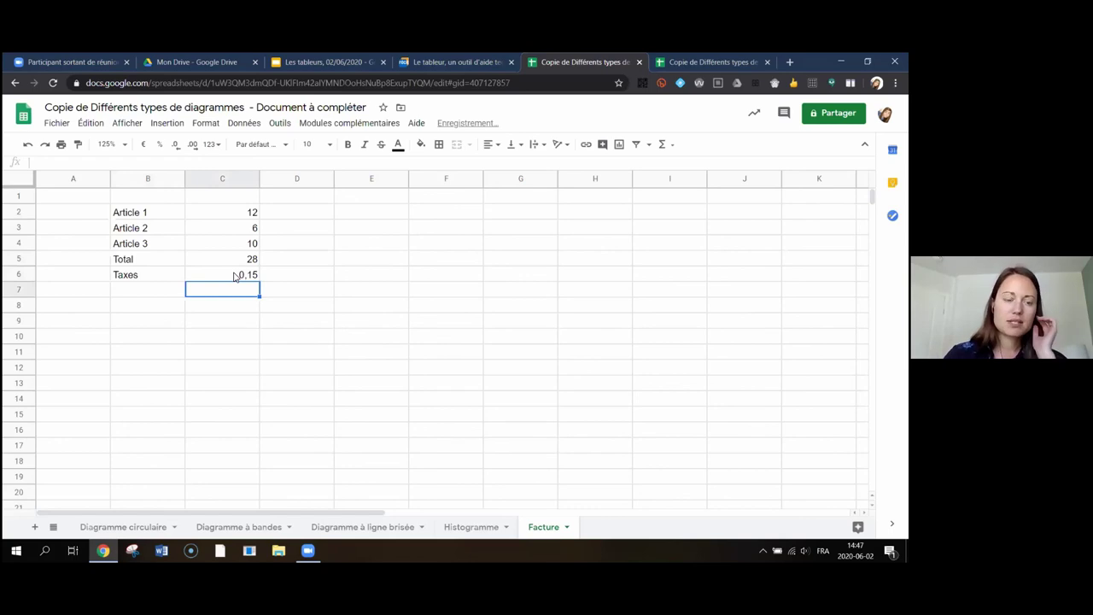
Step: Enter the label Montant après taxes in cell B7 and widen column B to fit it
left_click(142, 293)
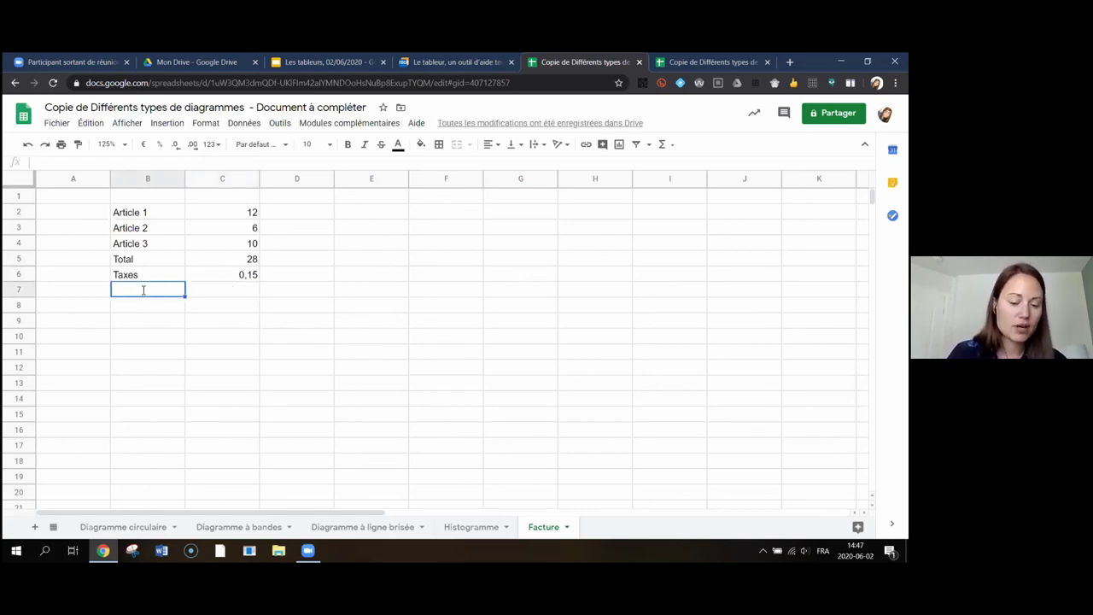
type("Montant a")
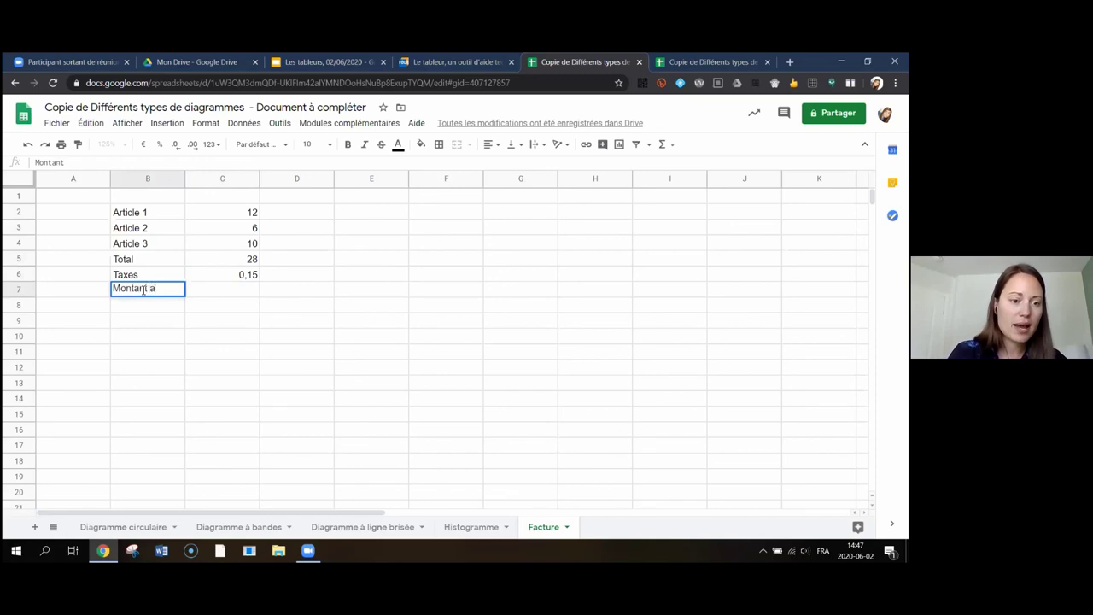
type("près taxes")
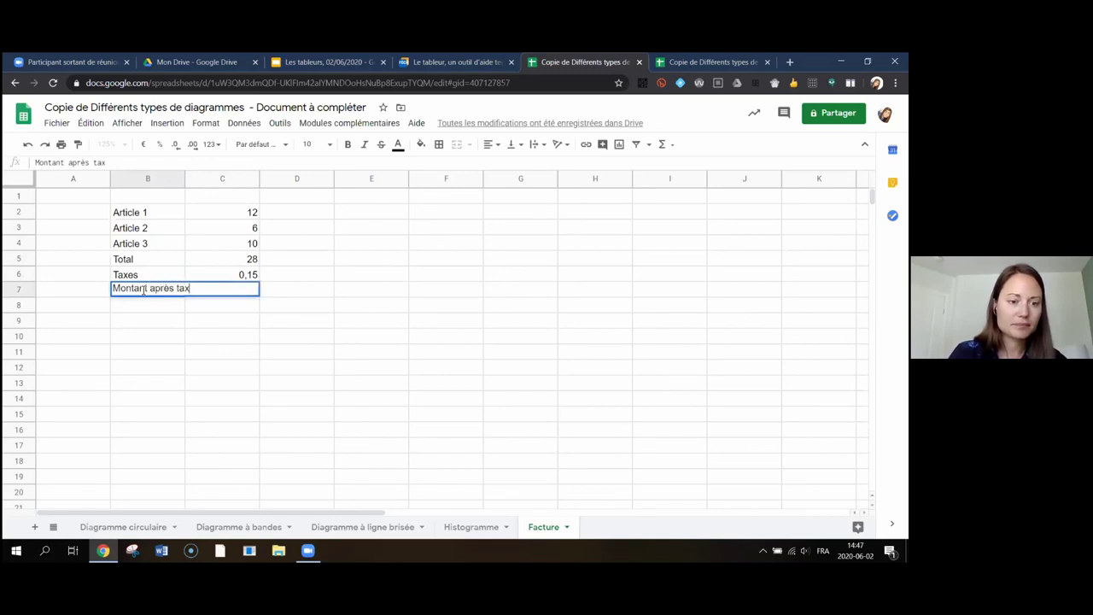
left_click(182, 339)
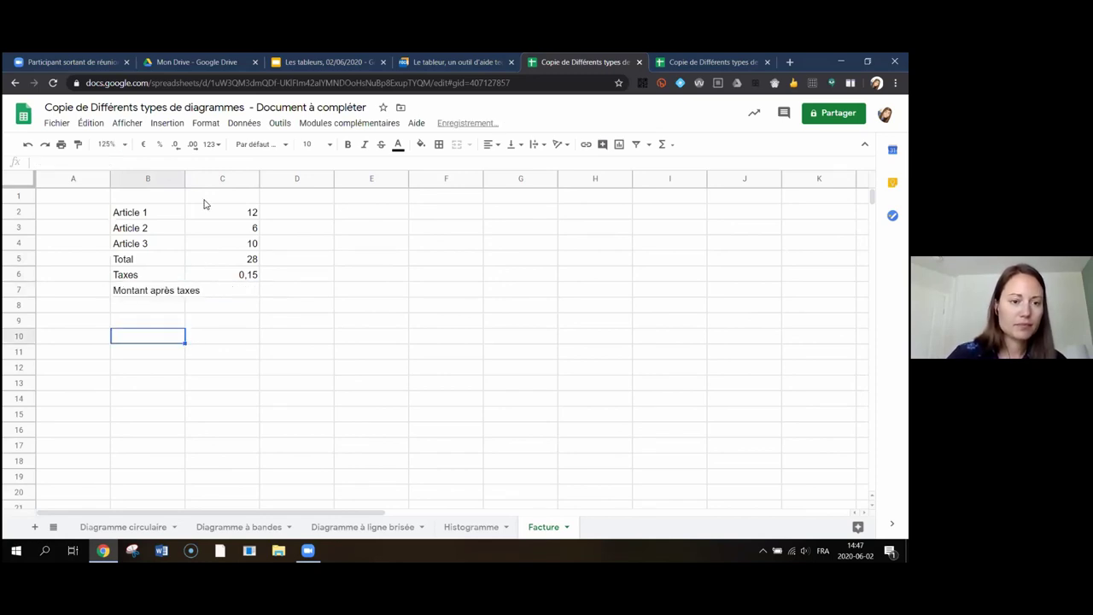
left_click_drag(187, 177, 211, 178)
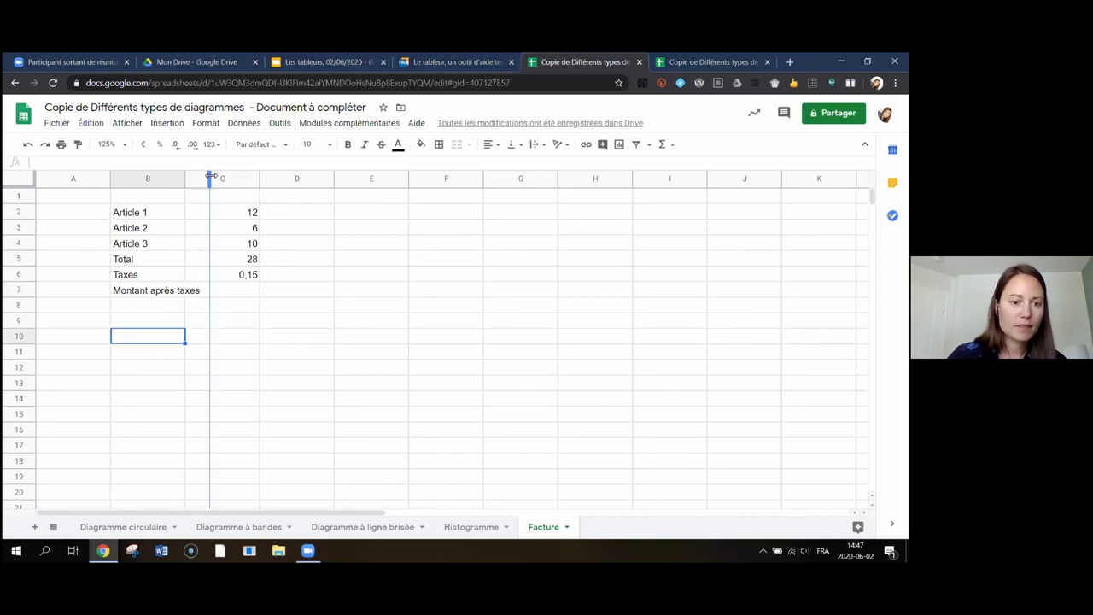
left_click(359, 308)
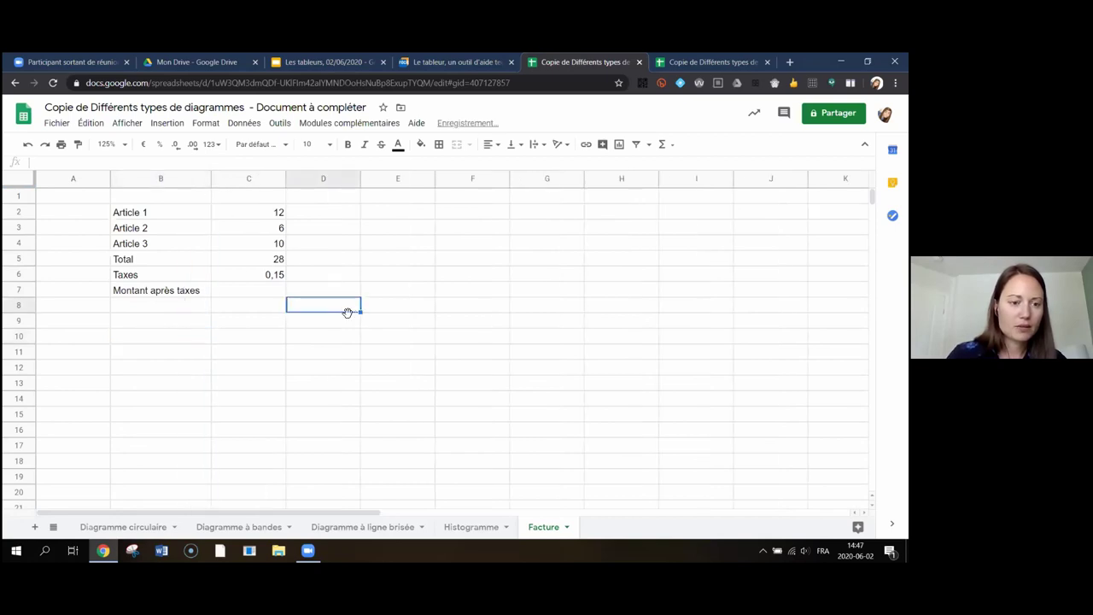
Step: Calculate the after-tax amount in cell C7 with the formula =C5+C6*C5 and review the formula
left_click(244, 295)
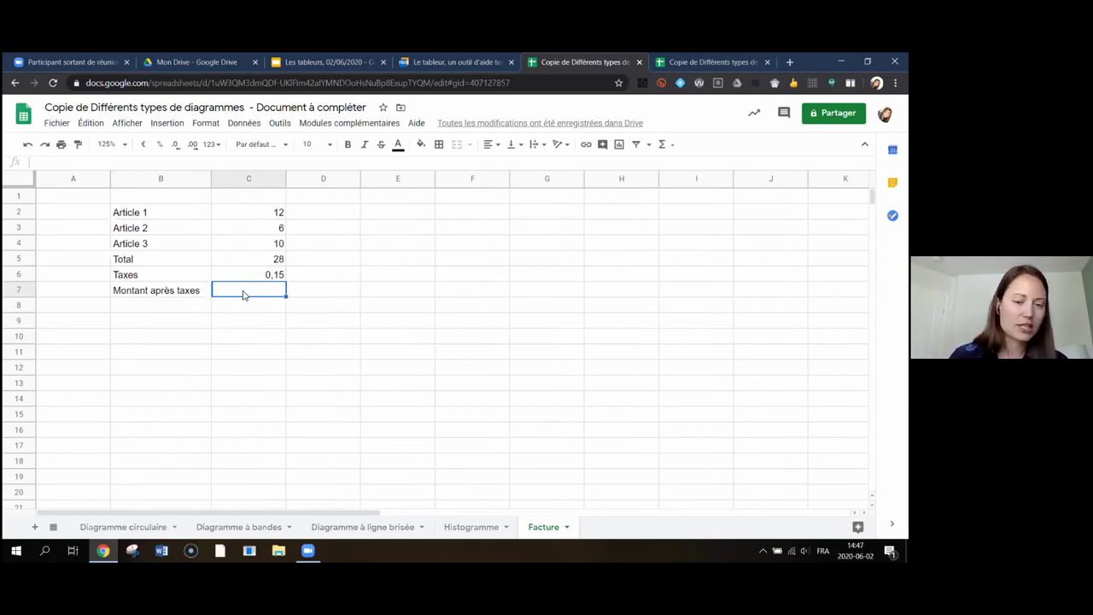
type("=")
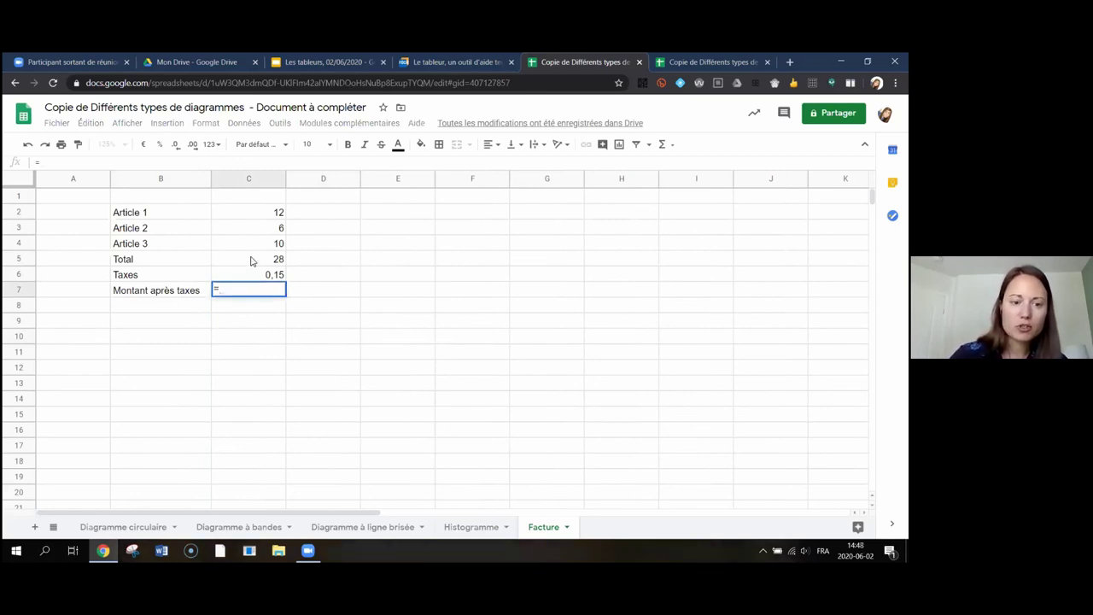
left_click(251, 261)
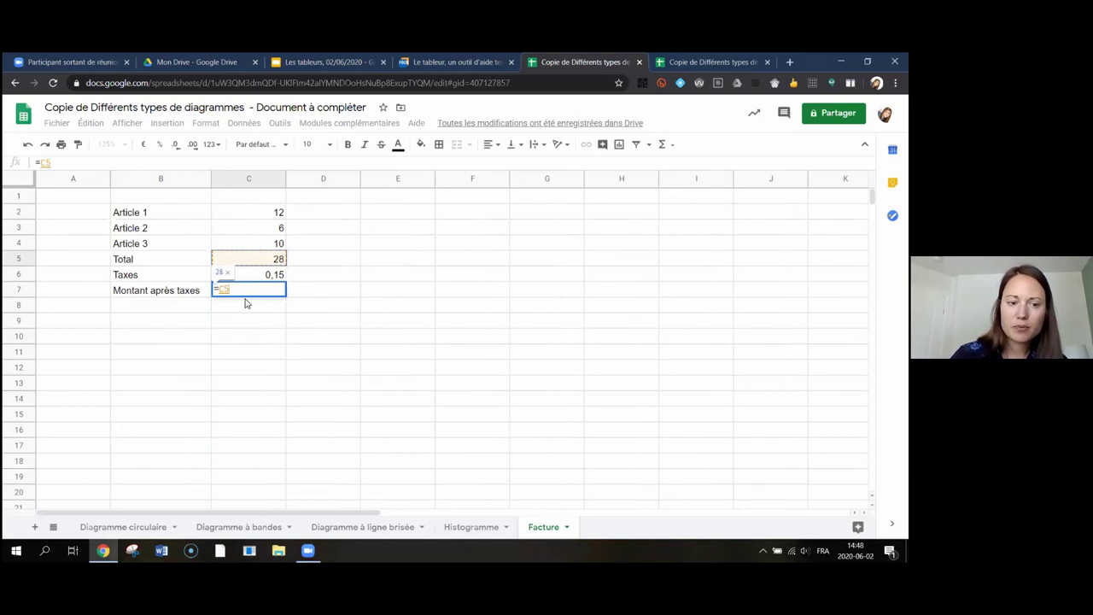
type("+")
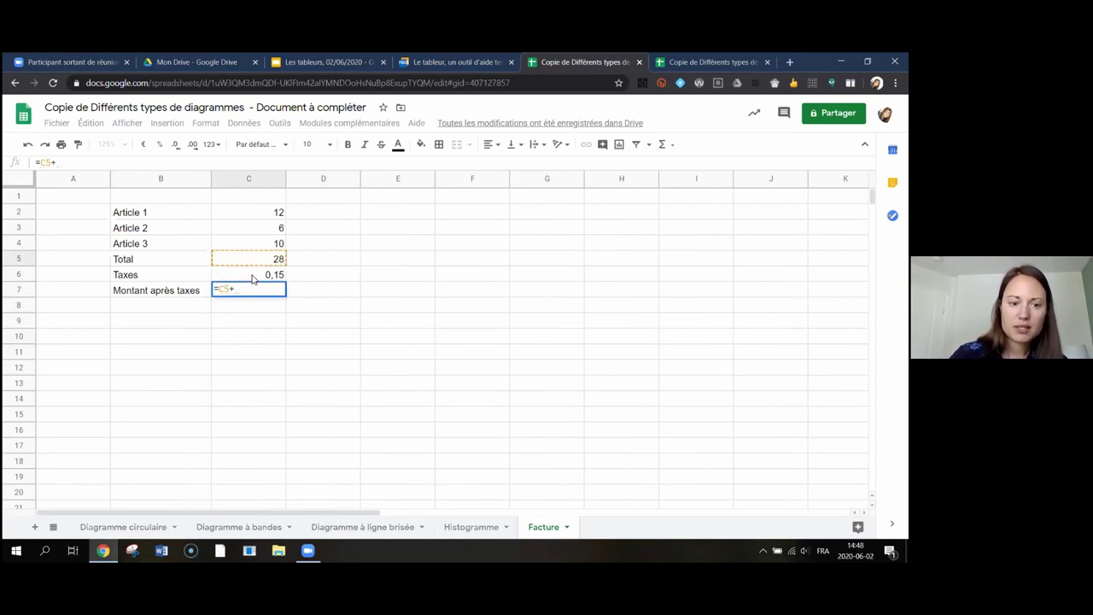
left_click(253, 276)
type("*")
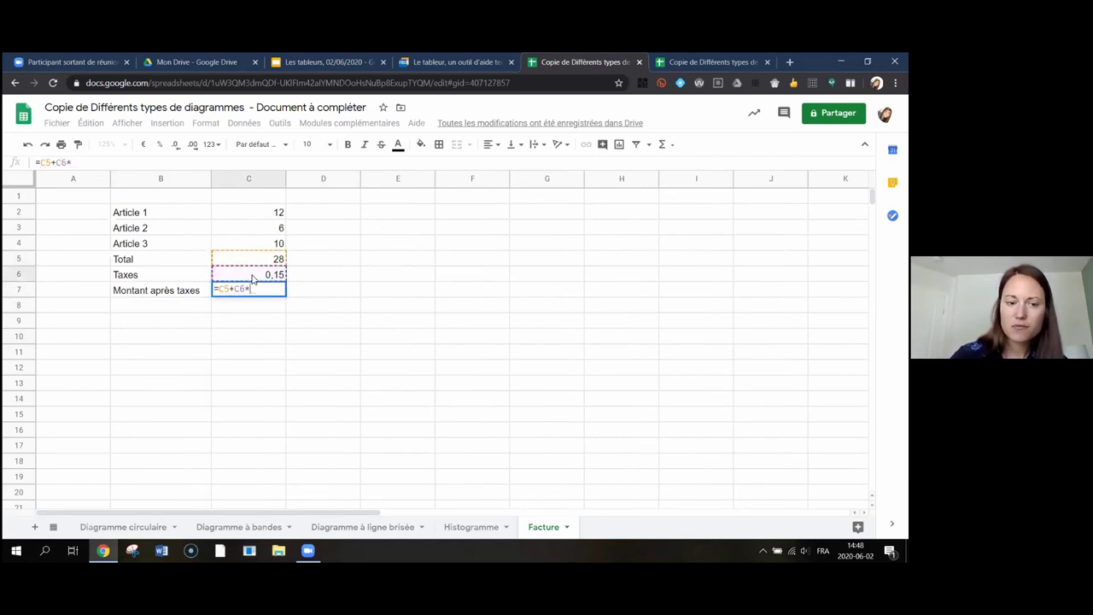
left_click(252, 263)
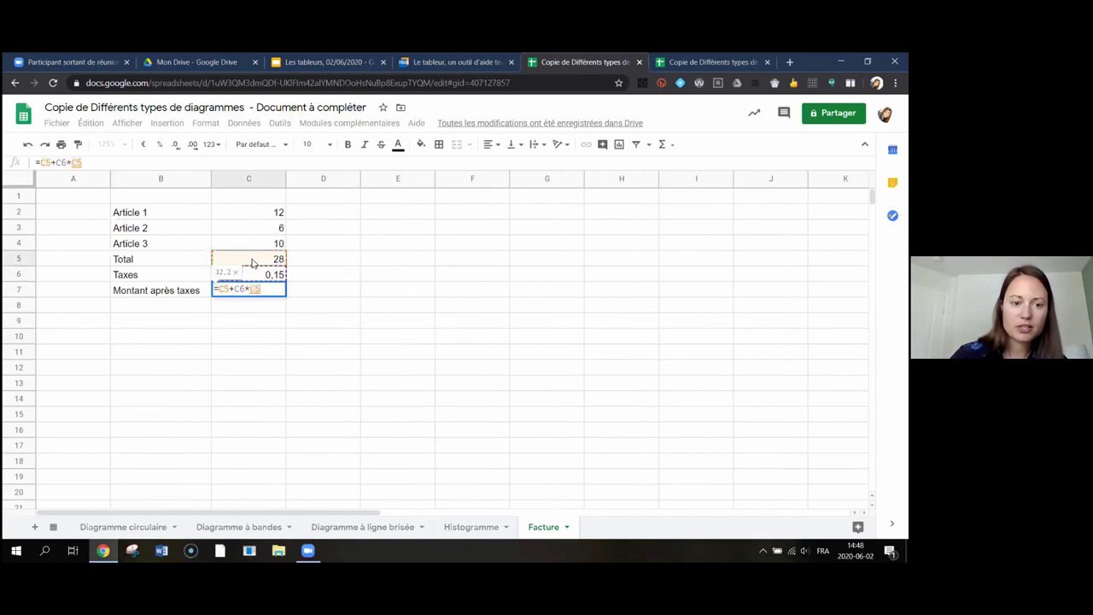
key("Return")
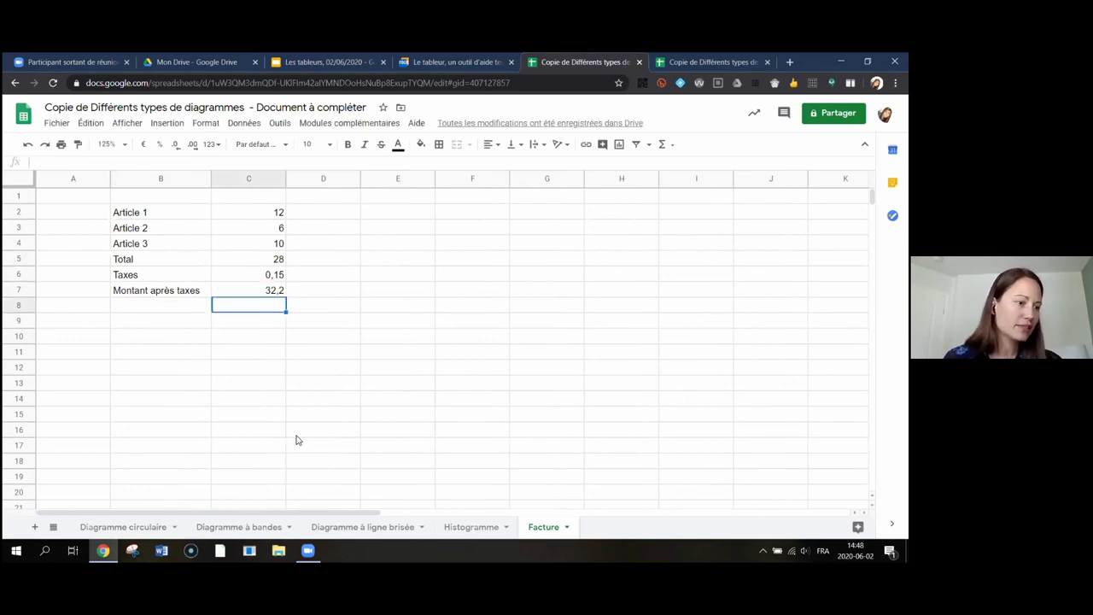
left_click(245, 292)
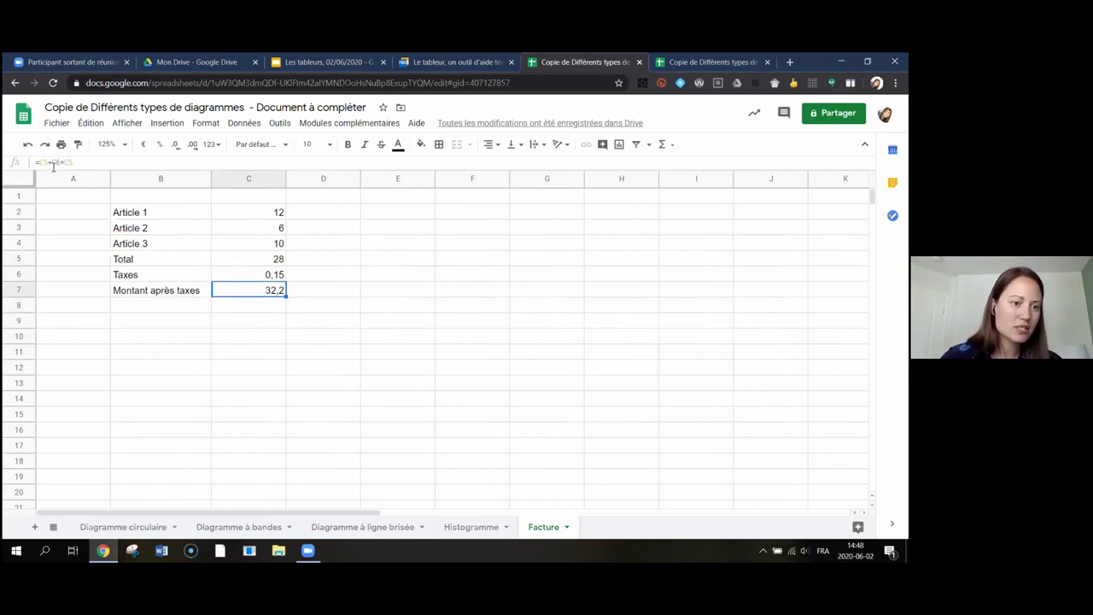
Step: Examine the after-tax formula in cell C7 along with the tax rate and total cells it references
left_click(47, 162)
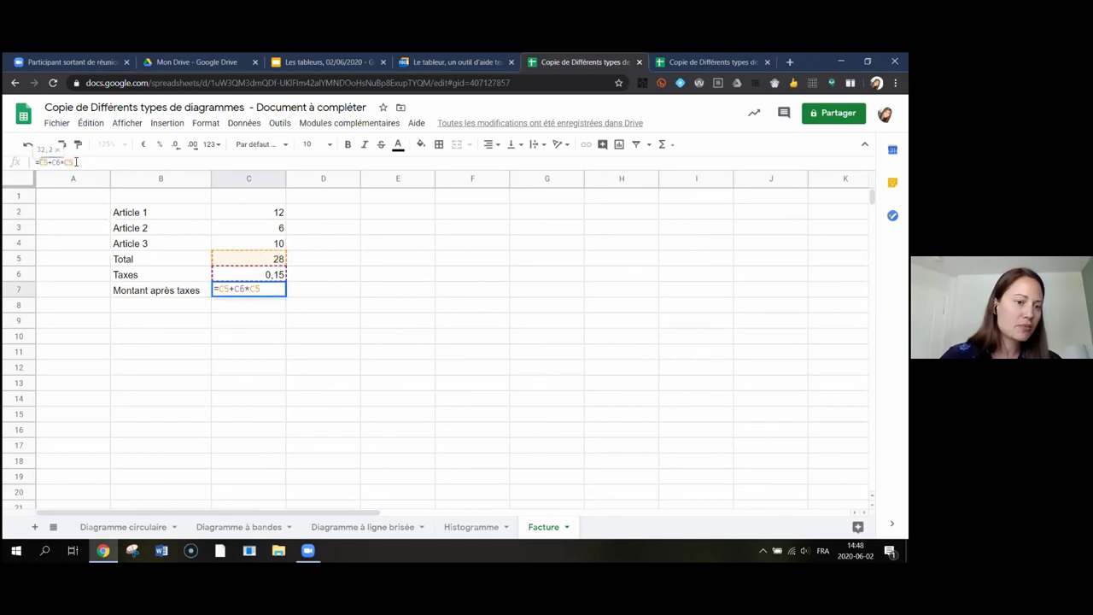
left_click_drag(76, 161, 53, 163)
left_click(241, 275)
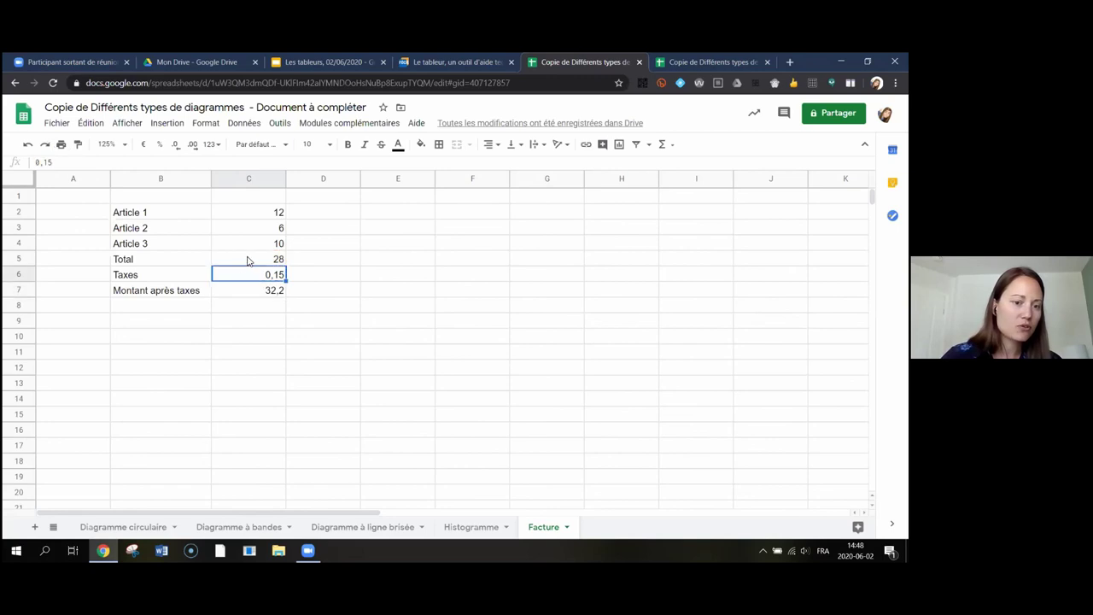
left_click(248, 260)
left_click(236, 381)
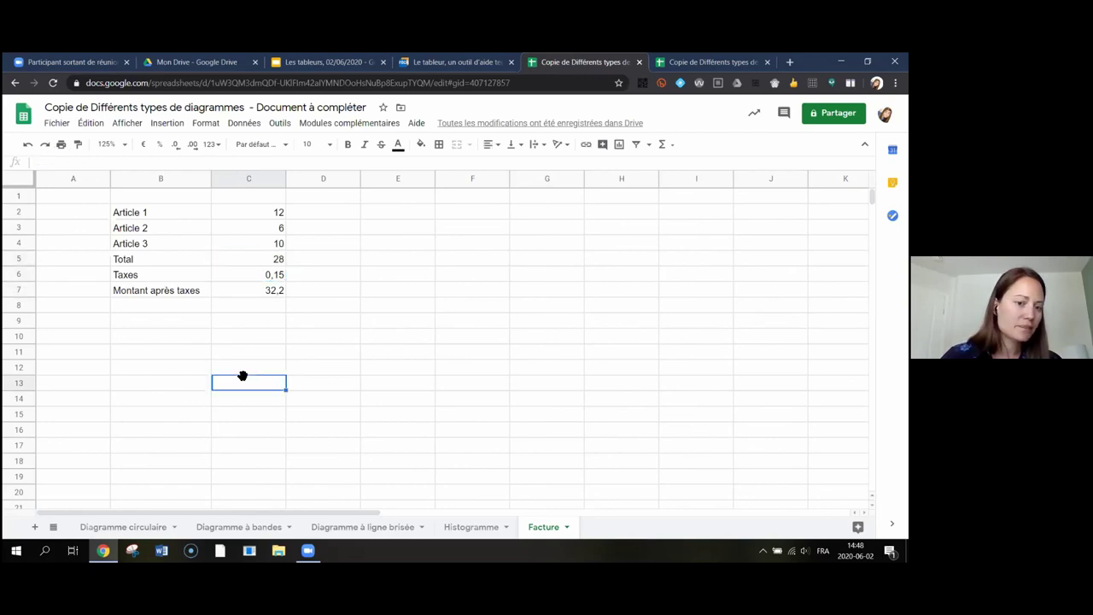
left_click(242, 291)
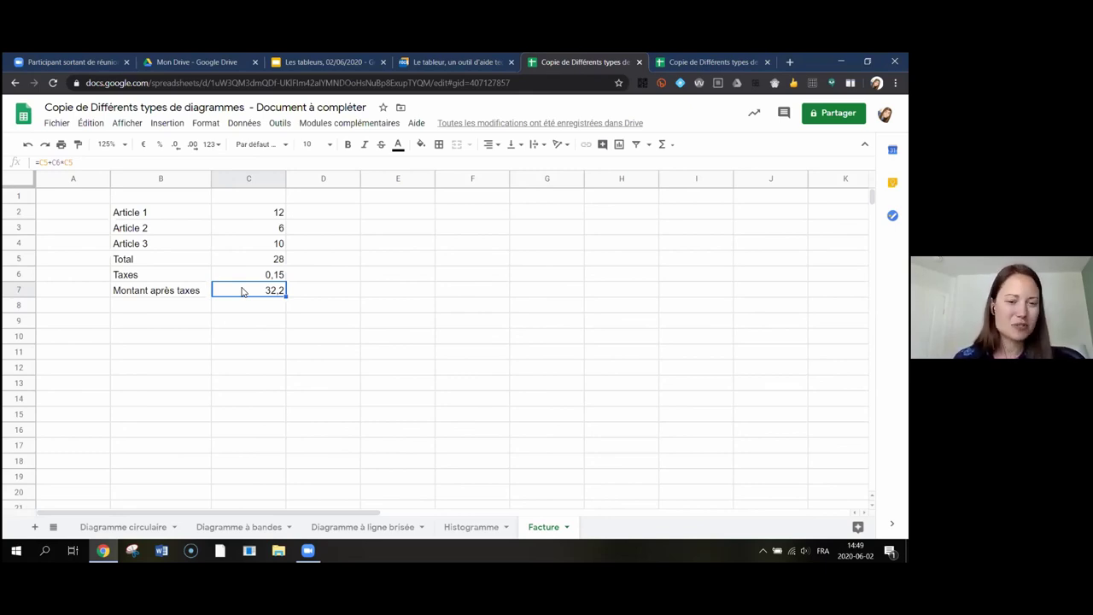
Step: Change the Article 2 amount in cell C3 to 15 and check the tax rate, total and after-tax cells
left_click(265, 232)
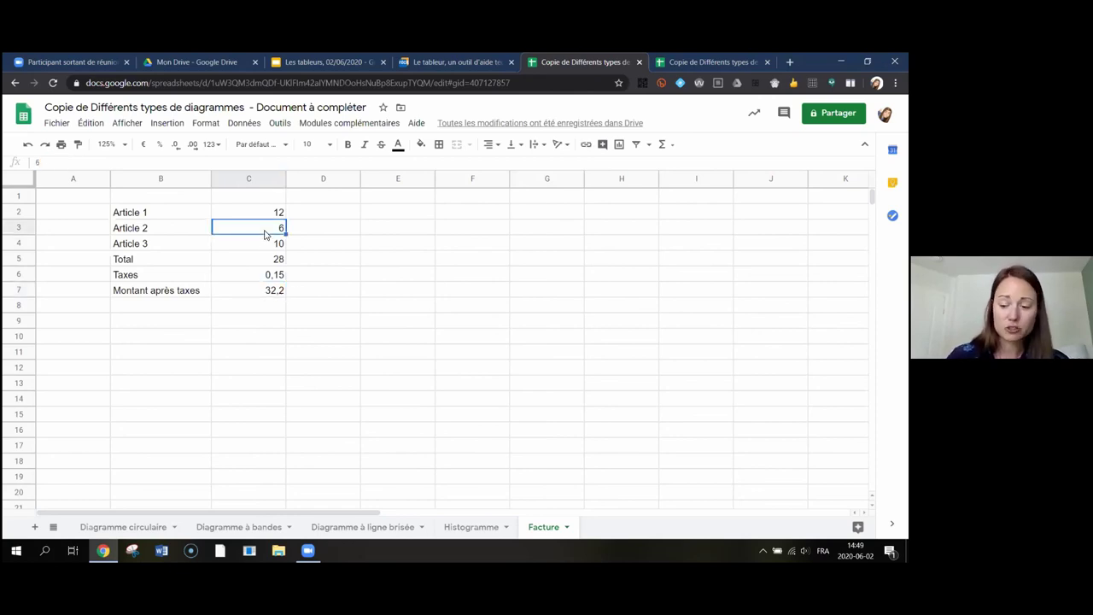
type("15")
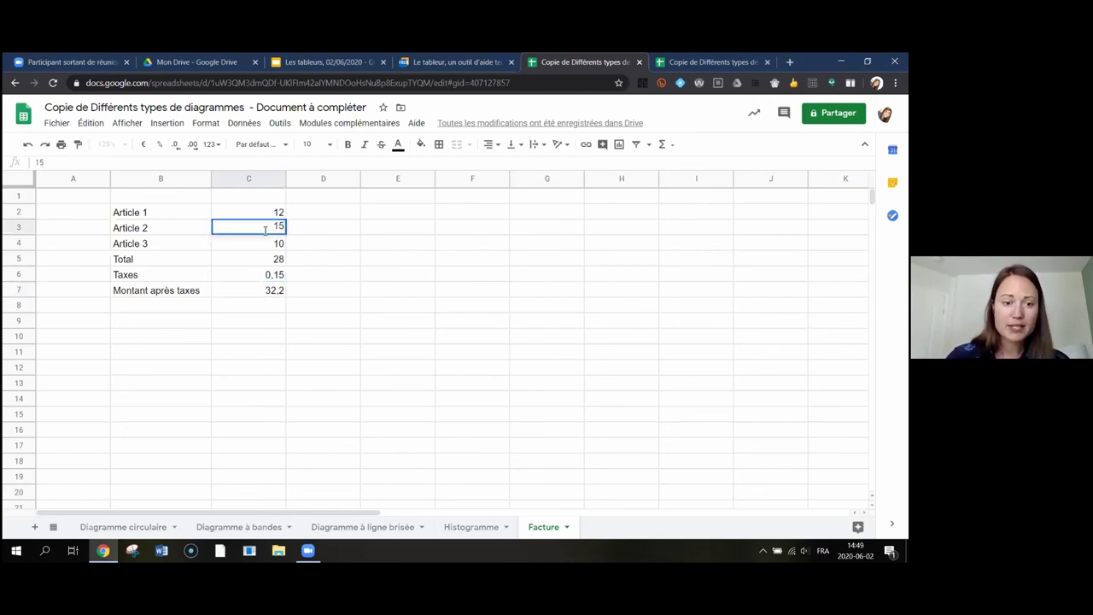
key("Return")
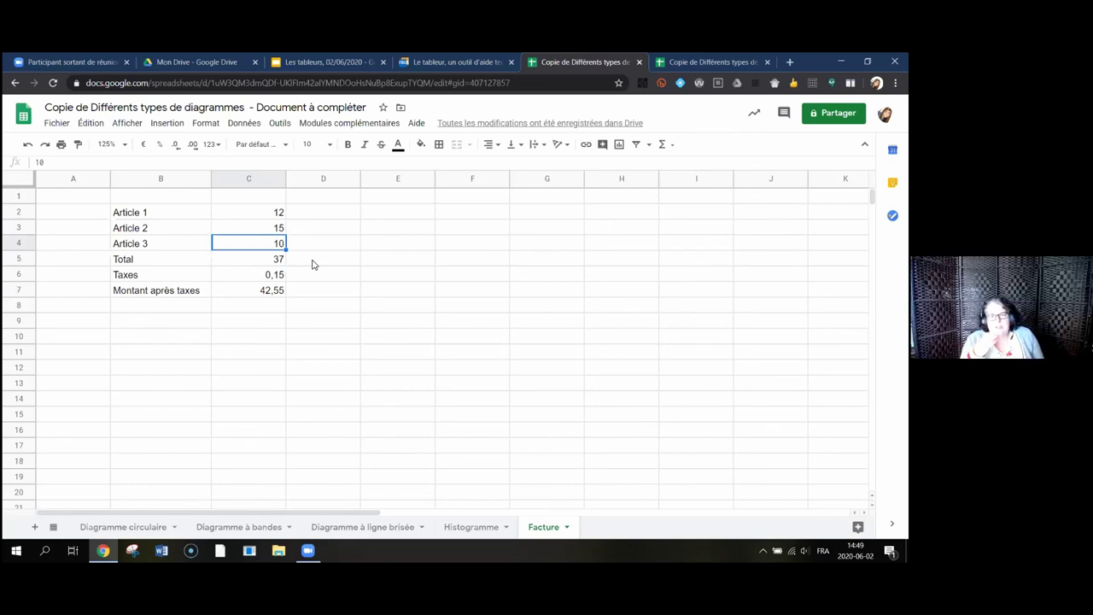
left_click(269, 274)
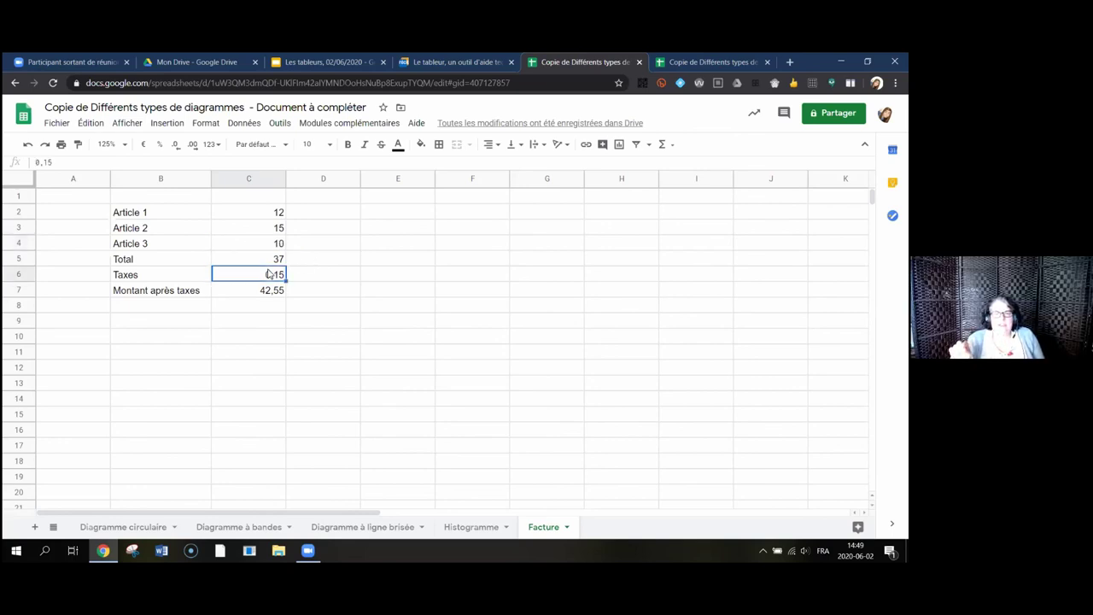
left_click(253, 259)
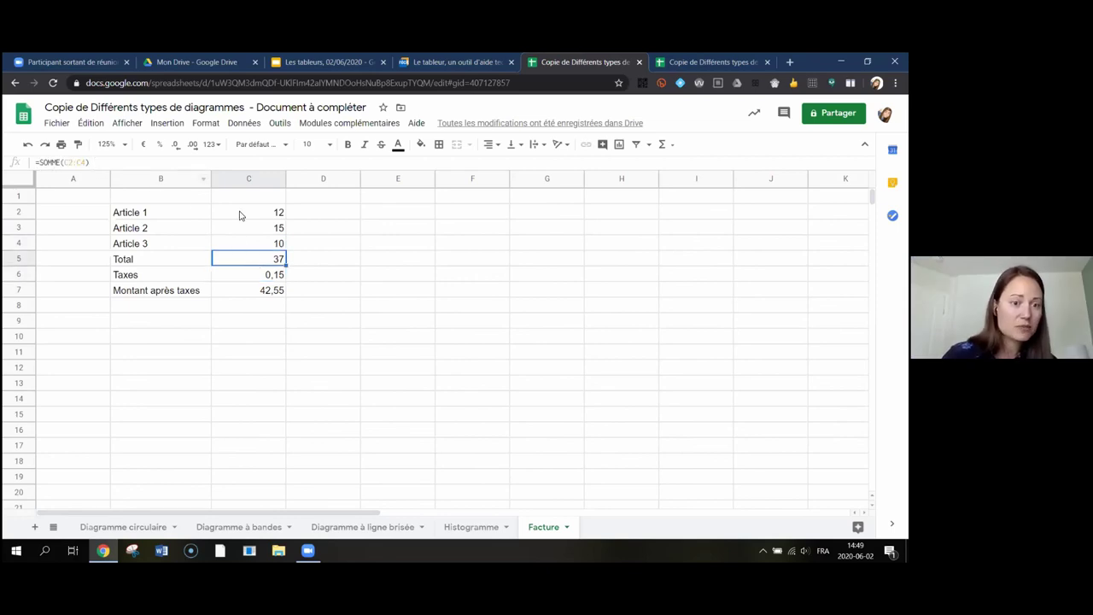
left_click(243, 290)
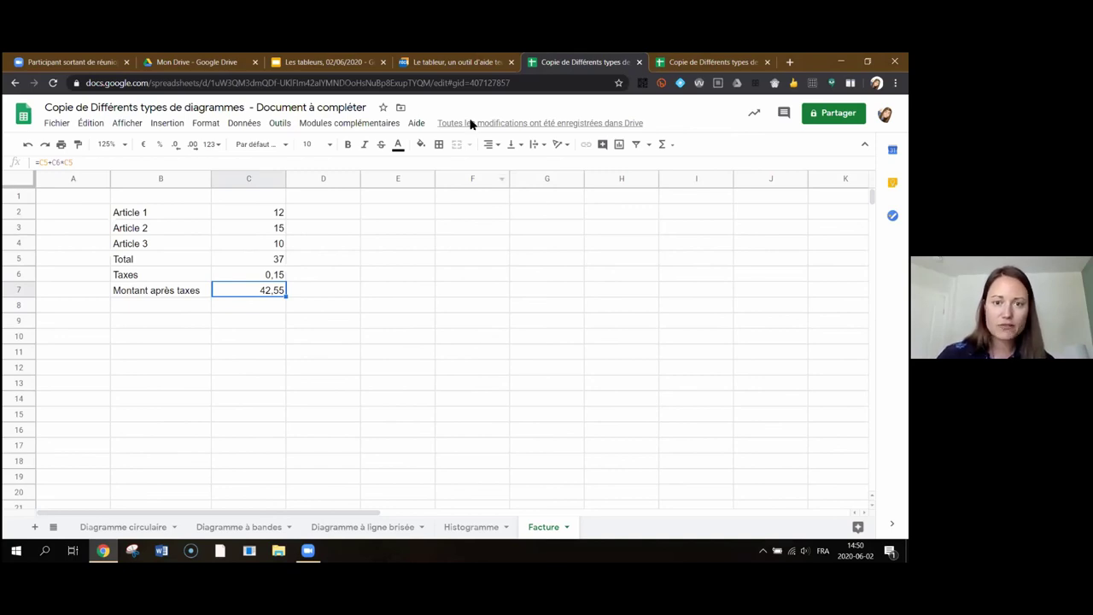
Step: Switch to the recitmst.qc.ca training page showing the Documents de travail slide
key("ctrl+shift+Tab")
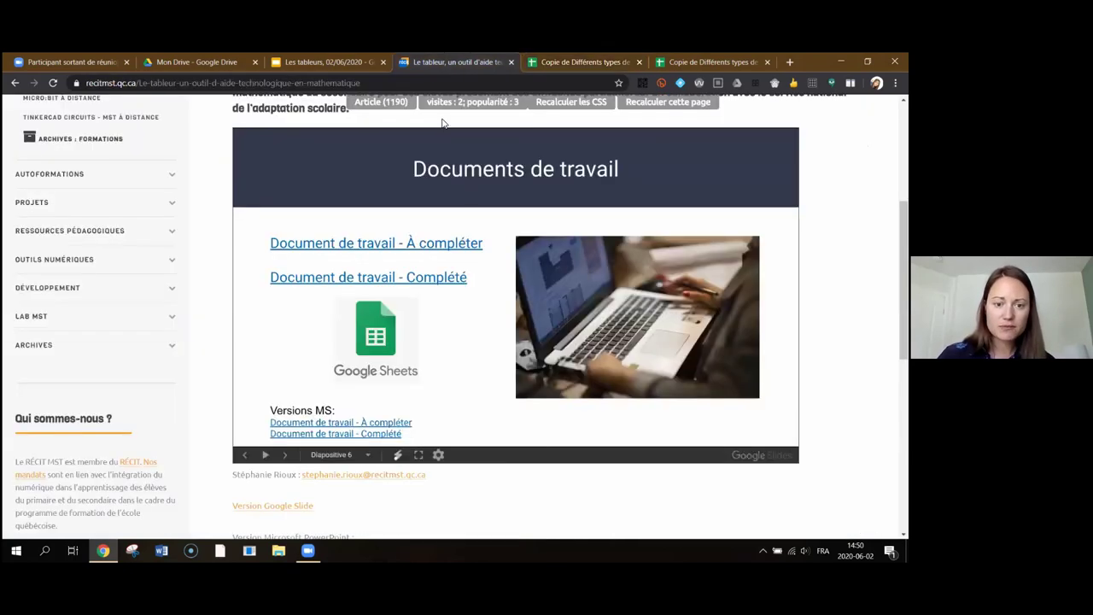